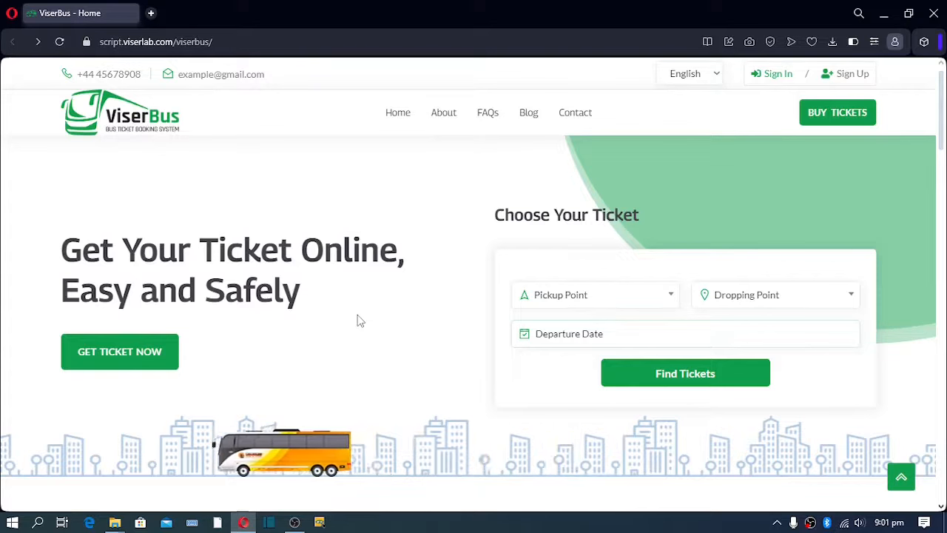
# Search for tickets from Kansas to Dallas departing 31 December 2023.
pyautogui.click(583, 303)
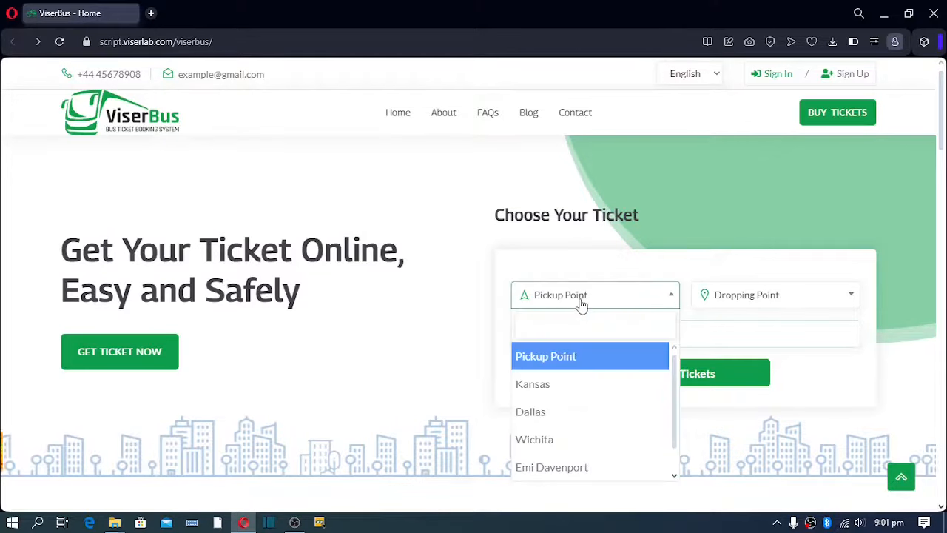
pyautogui.click(555, 389)
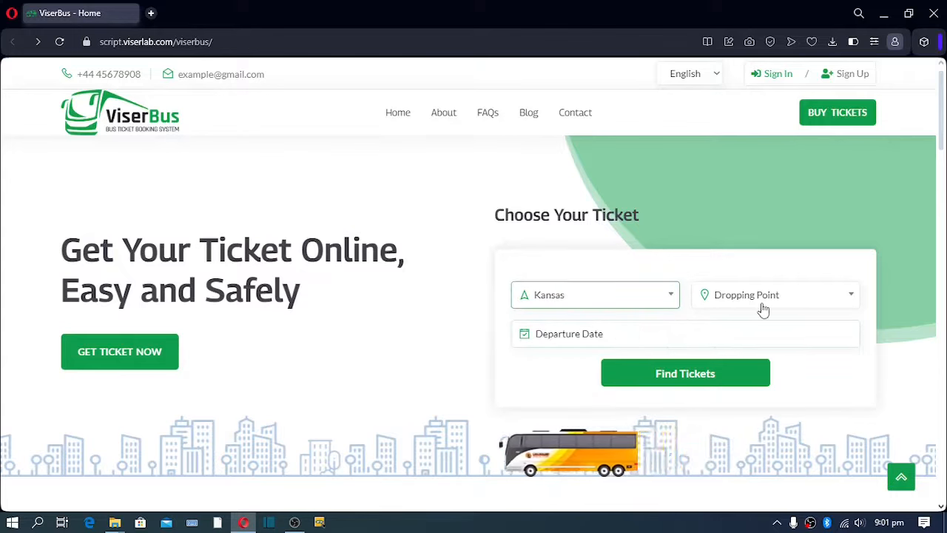
pyautogui.click(763, 308)
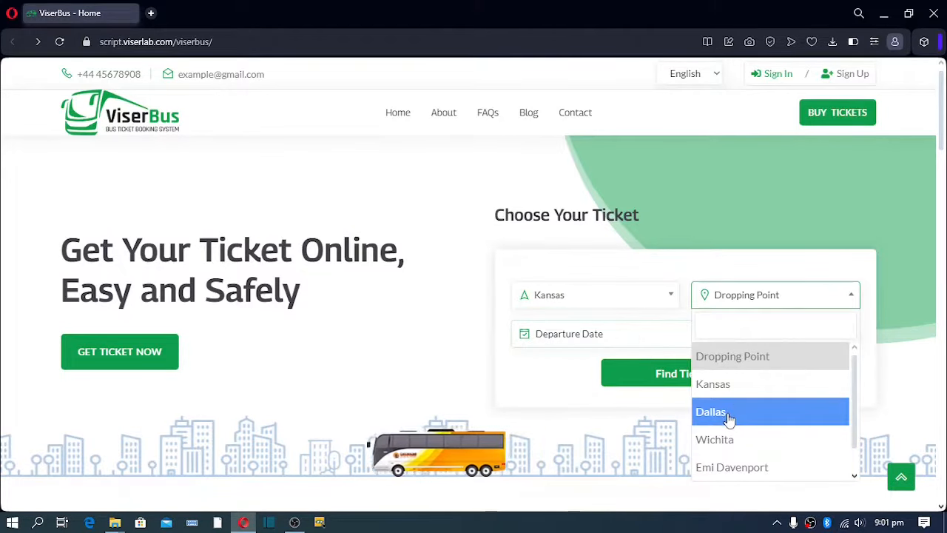
pyautogui.click(729, 417)
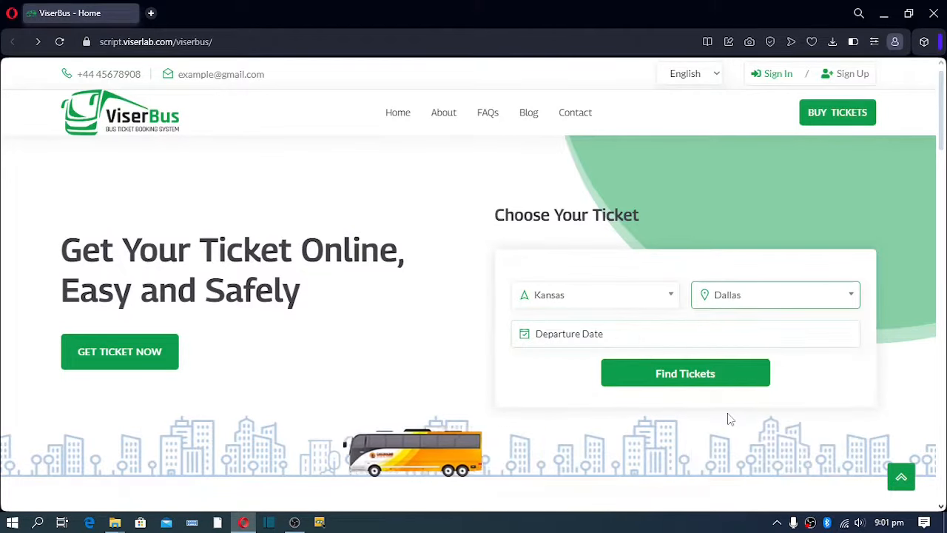
pyautogui.click(577, 333)
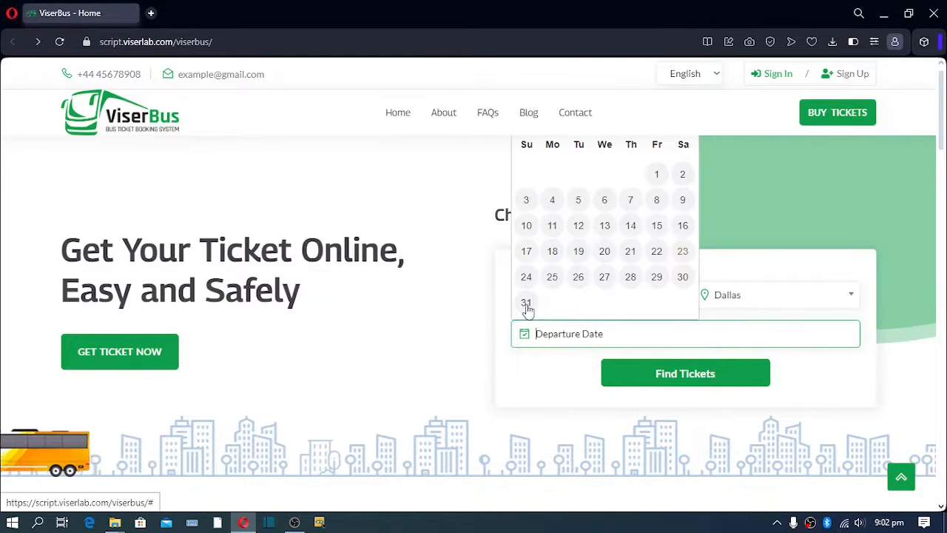
pyautogui.click(526, 303)
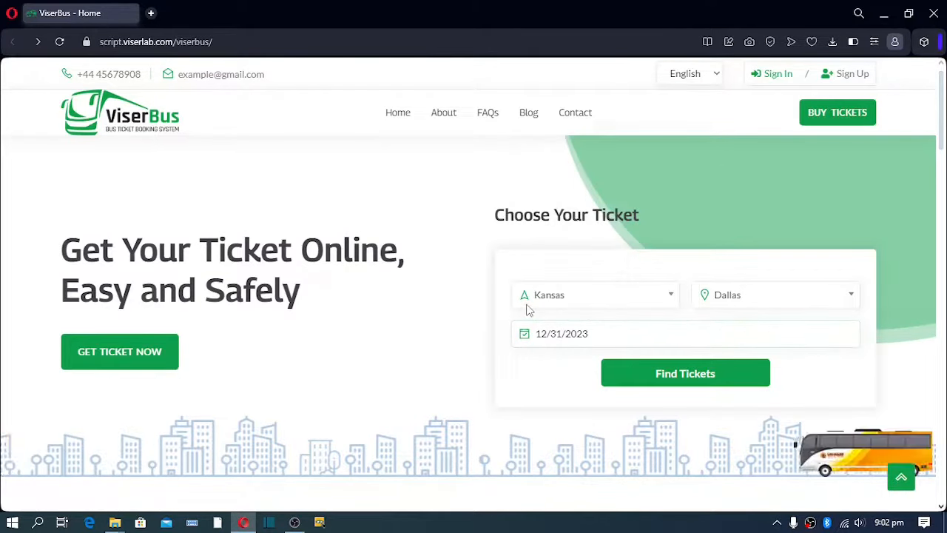
pyautogui.click(661, 376)
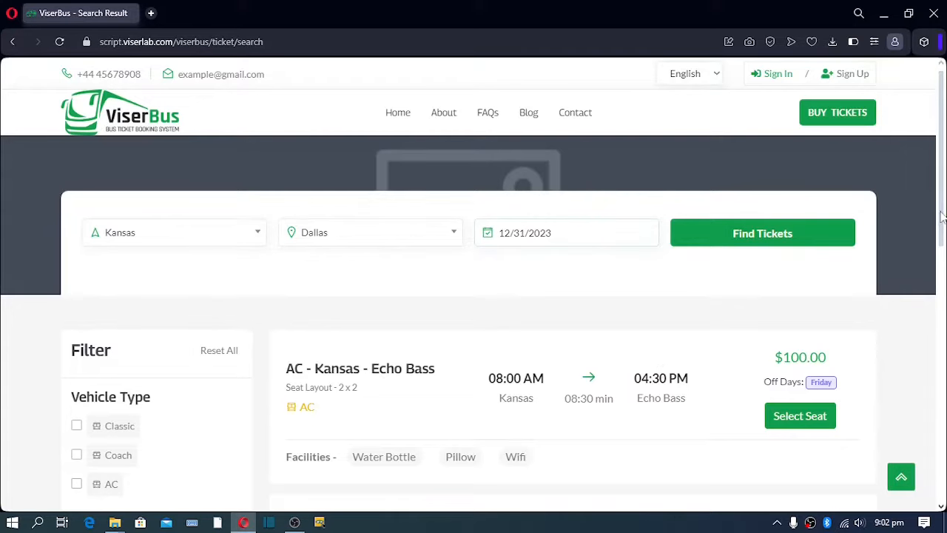
# Highlight the AC - Kansas - Echo Bass title and its Seat Layout - 2 x 2 line.
pyautogui.moveTo(942, 215)
pyautogui.mouseDown()
pyautogui.moveTo(944, 357)
pyautogui.moveTo(944, 222)
pyautogui.mouseUp()
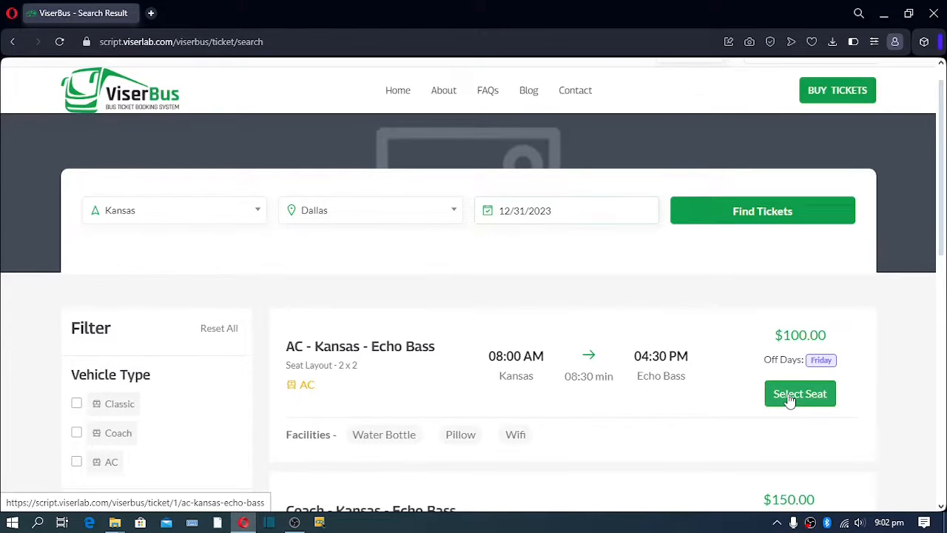
pyautogui.doubleClick(303, 346)
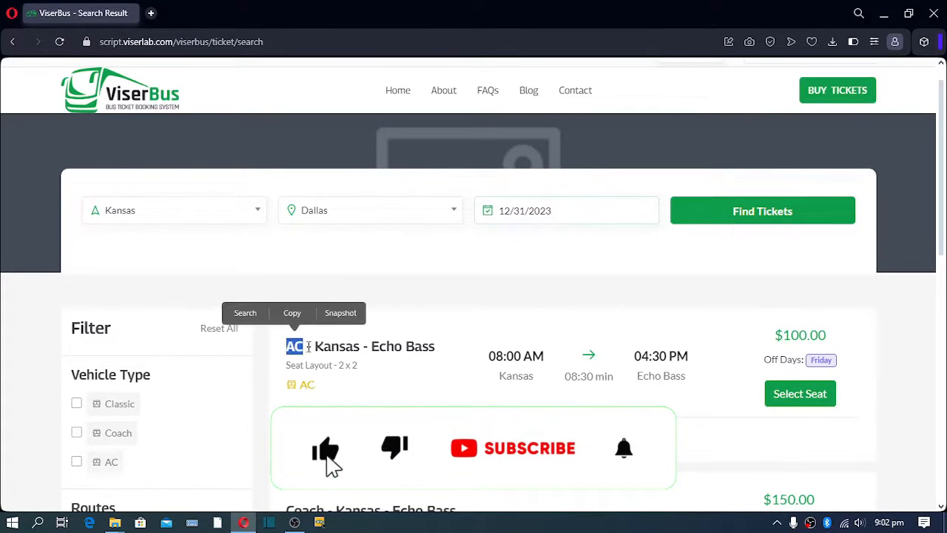
pyautogui.click(360, 347)
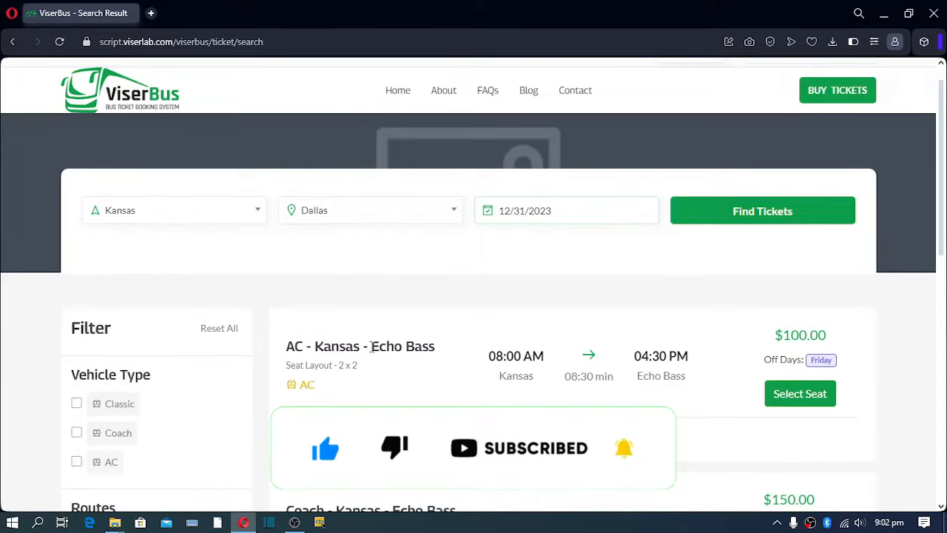
pyautogui.moveTo(372, 346); pyautogui.dragTo(436, 346)
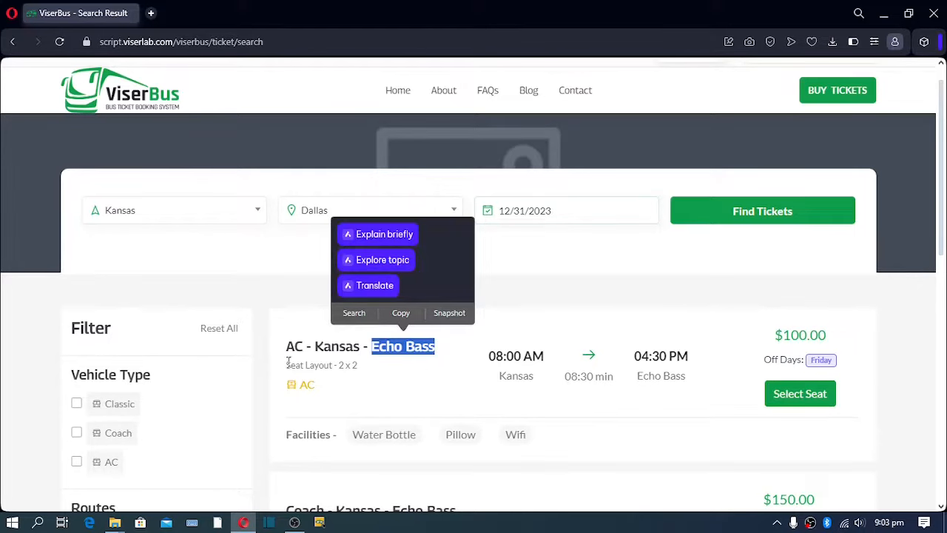
pyautogui.moveTo(288, 362); pyautogui.dragTo(362, 369)
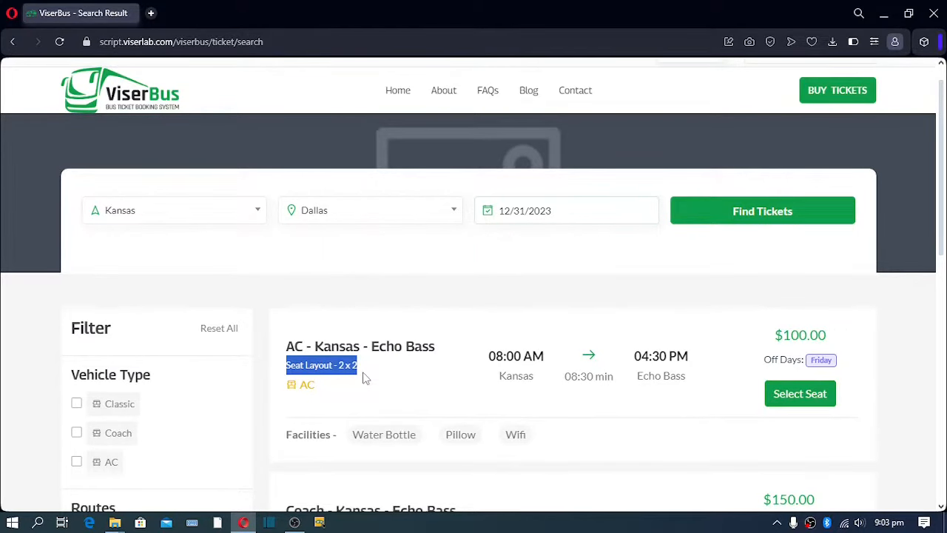
pyautogui.click(454, 345)
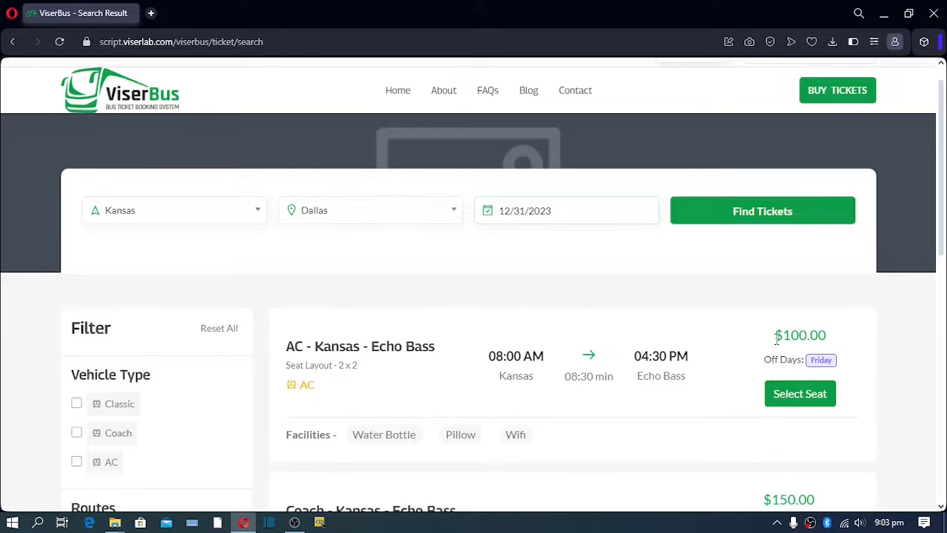
# Highlight the $100.00 fare and facilities row, then open seat selection for this trip.
pyautogui.moveTo(776, 338); pyautogui.dragTo(839, 347)
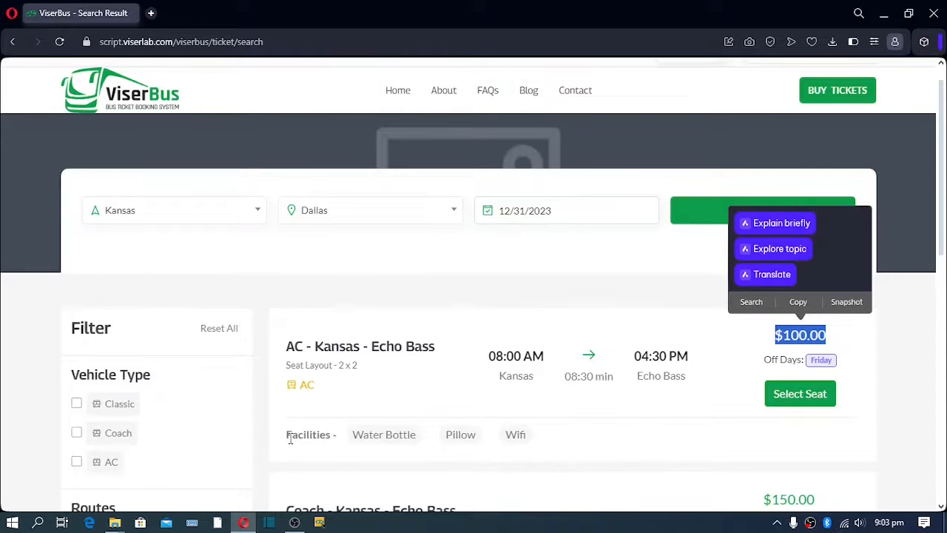
pyautogui.moveTo(290, 439); pyautogui.dragTo(543, 442)
pyautogui.click(541, 443)
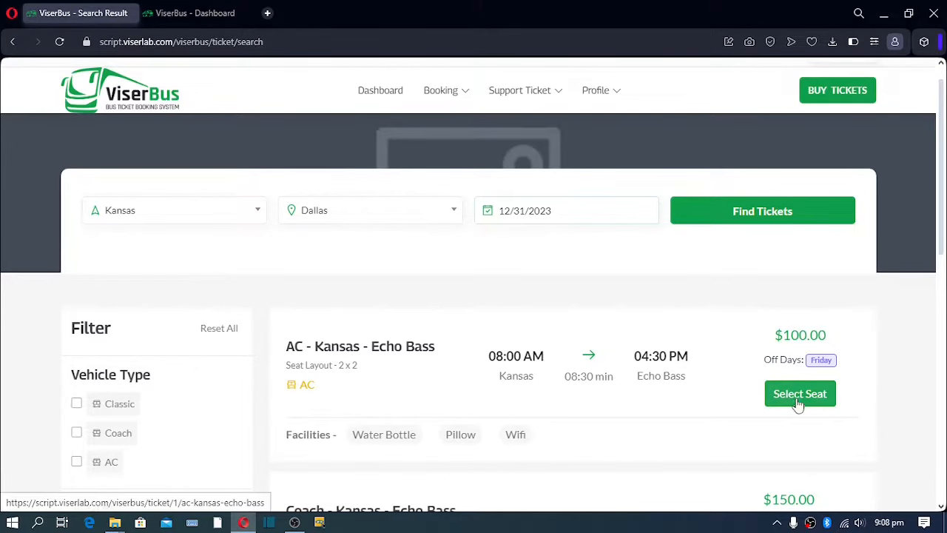
pyautogui.click(802, 396)
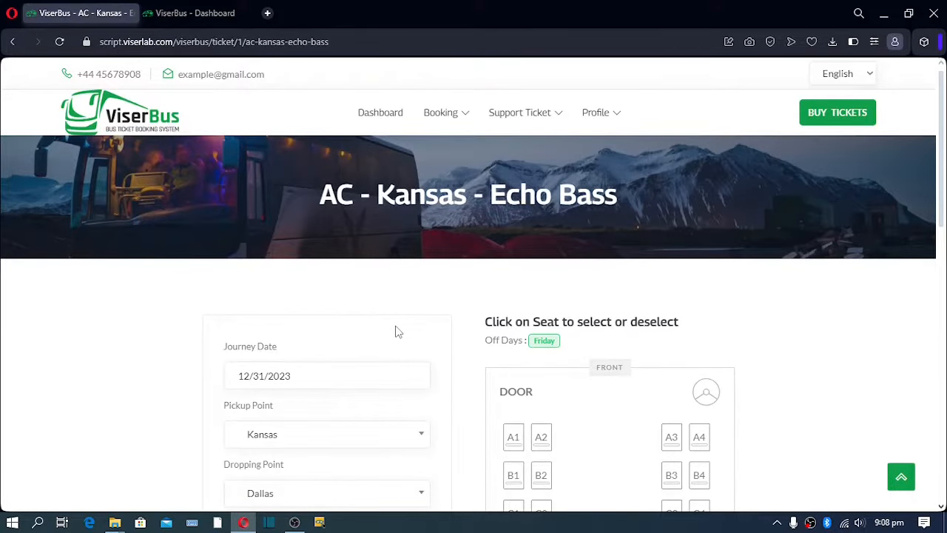
# Look over the Echo Bass seat map and pick seat D2.
pyautogui.scroll(-2, 361, 314)
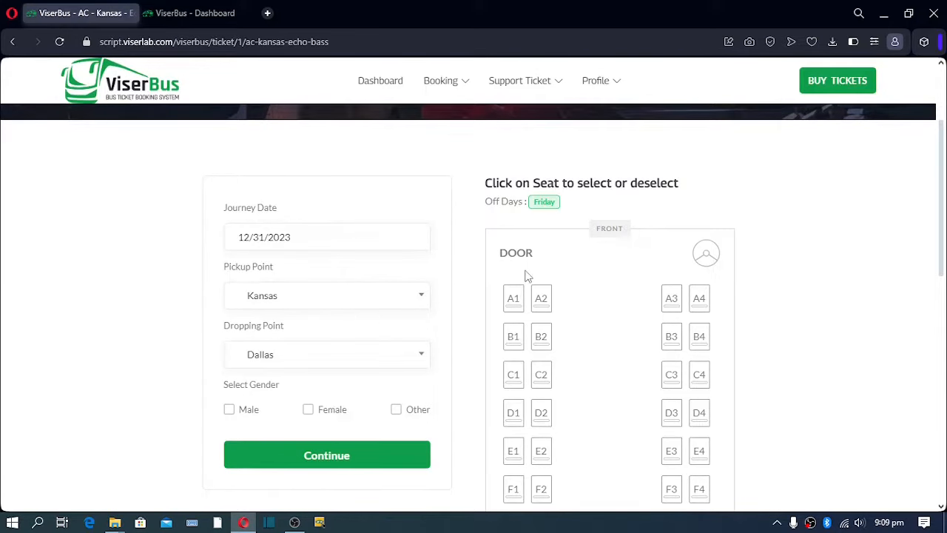
pyautogui.scroll(-1, 529, 276)
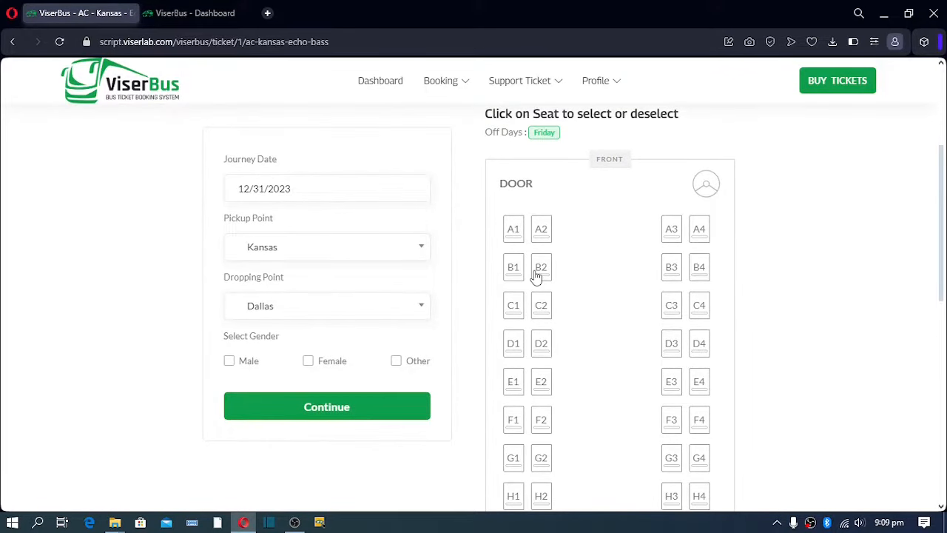
pyautogui.scroll(-3, 536, 276)
pyautogui.scroll(3, 495, 219)
pyautogui.scroll(-5, 604, 189)
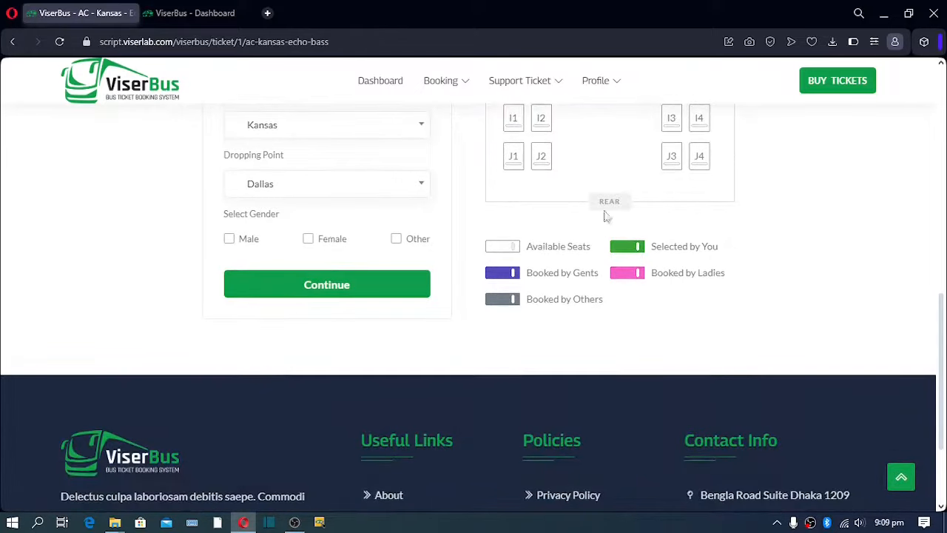
pyautogui.scroll(3, 621, 198)
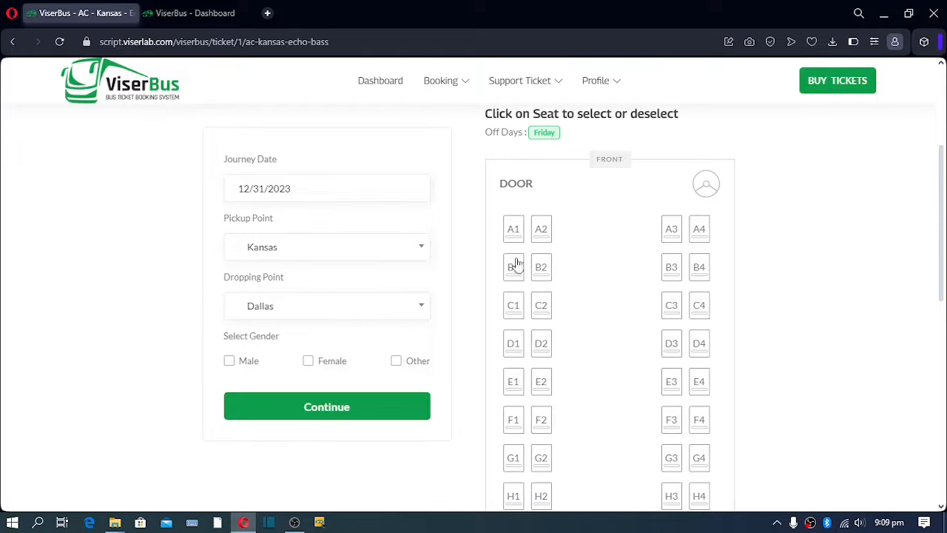
pyautogui.click(541, 346)
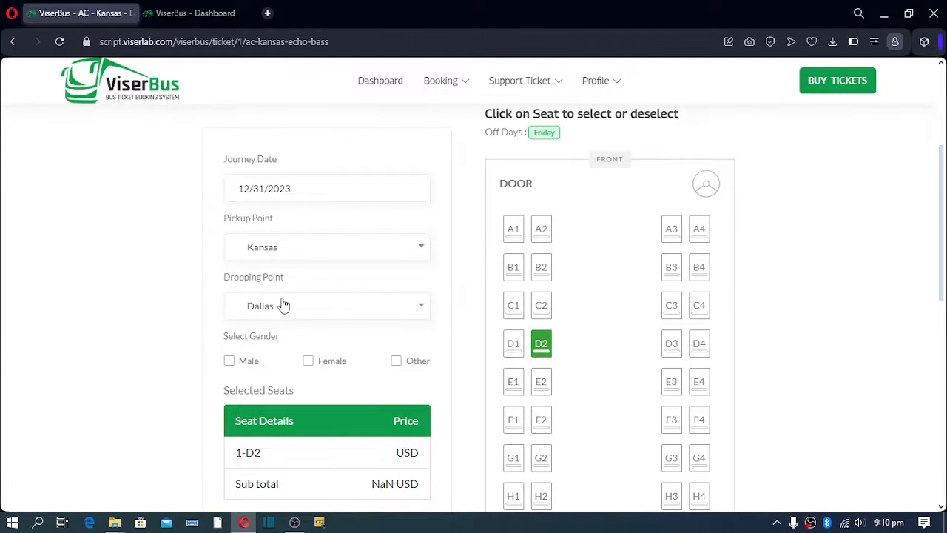
# Set the passenger gender to Male and confirm the seat D2 booking.
pyautogui.click(230, 361)
pyautogui.scroll(-2, 239, 356)
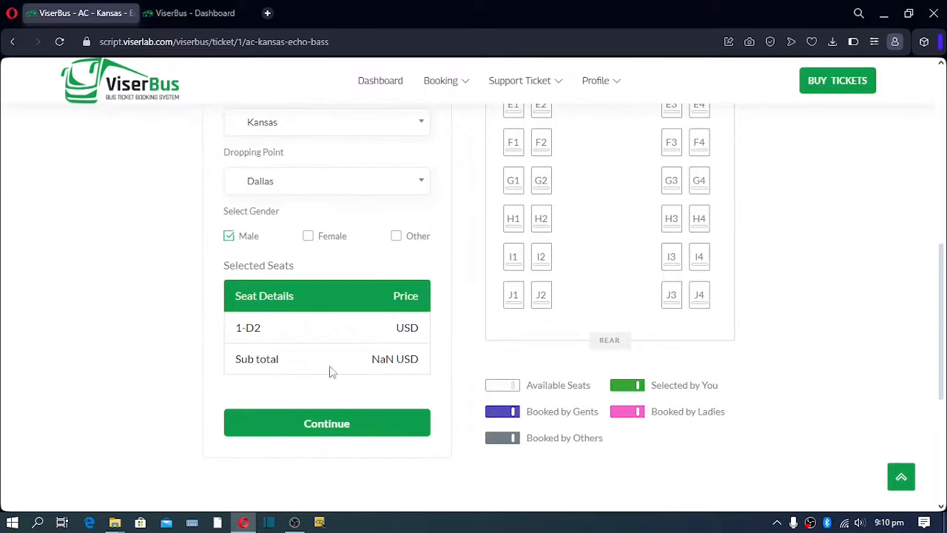
pyautogui.scroll(4, 497, 340)
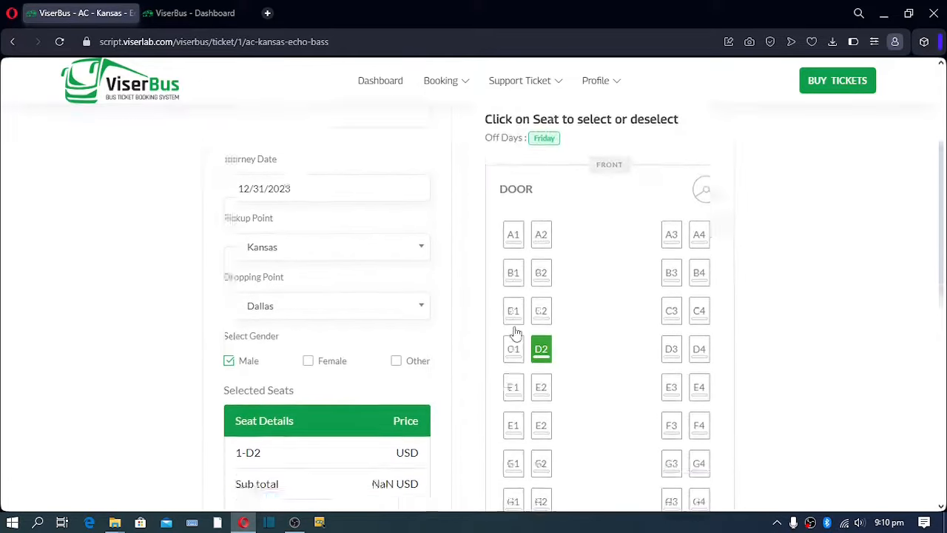
pyautogui.scroll(-7, 514, 335)
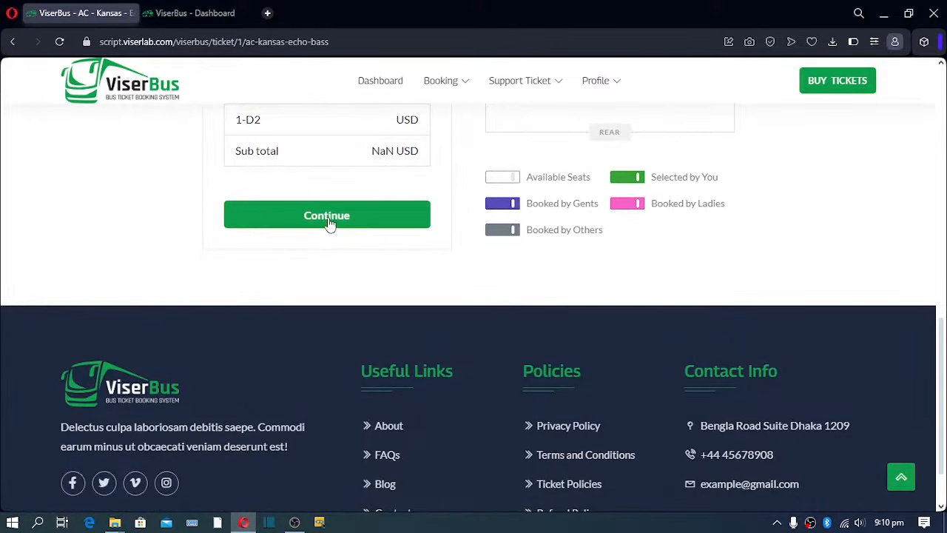
pyautogui.click(330, 222)
pyautogui.scroll(3, 330, 224)
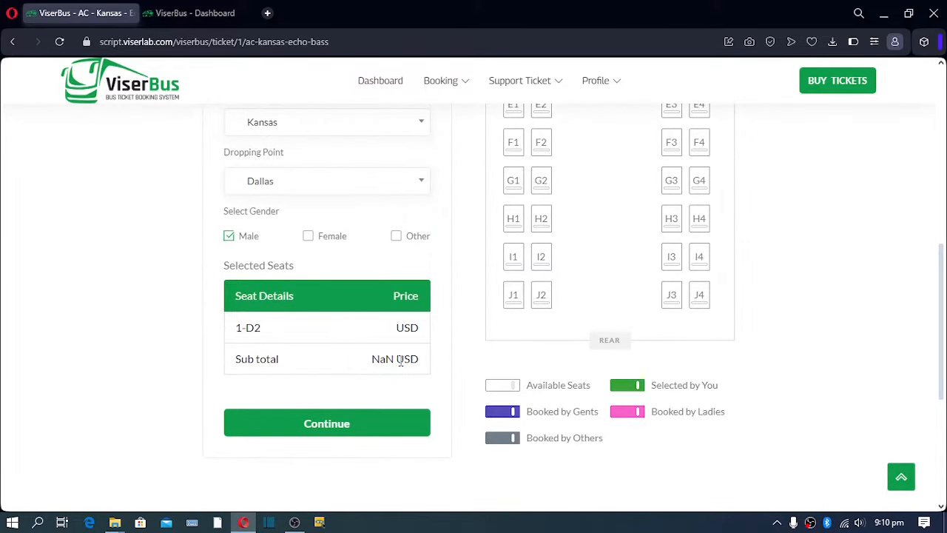
pyautogui.click(327, 424)
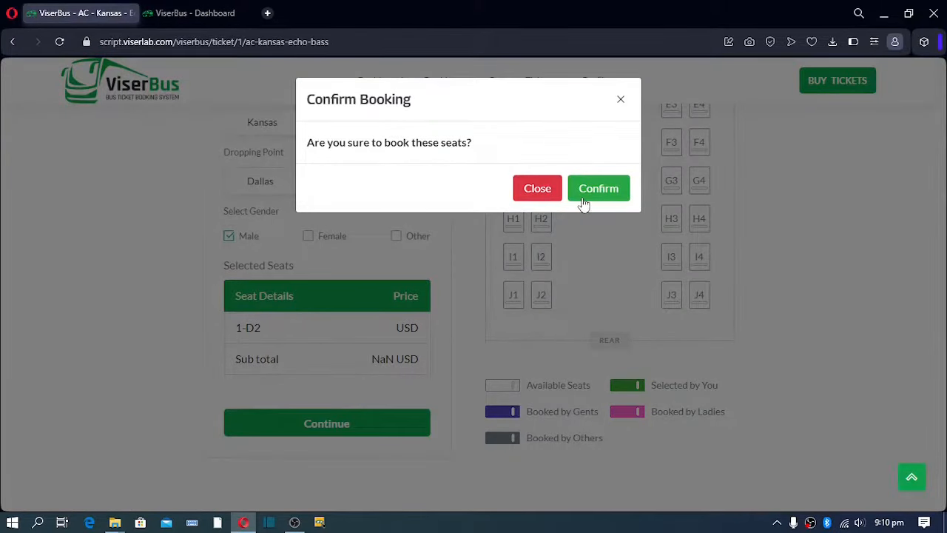
pyautogui.click(592, 191)
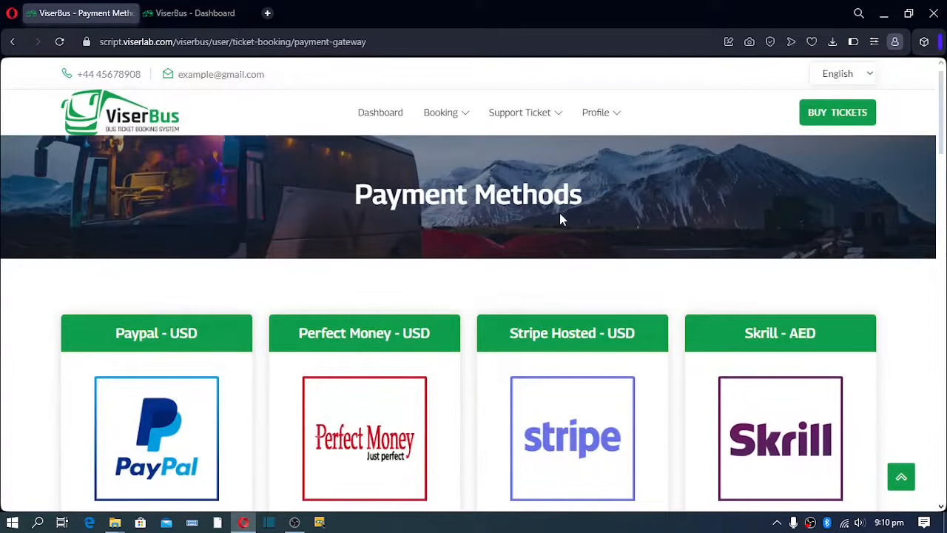
# Look through the payment gateways and pay with Stripe Hosted - USD, confirming the choice.
pyautogui.scroll(-4, 560, 214)
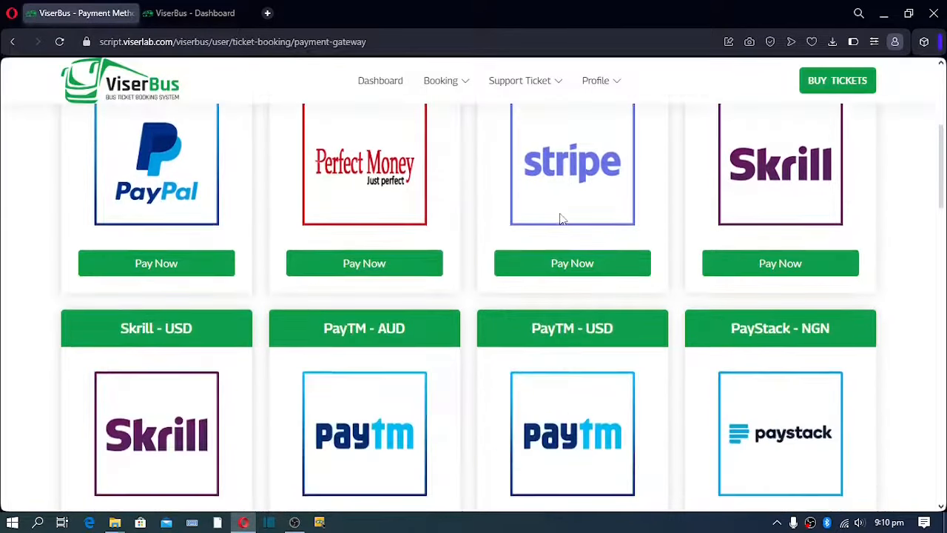
pyautogui.scroll(1, 560, 219)
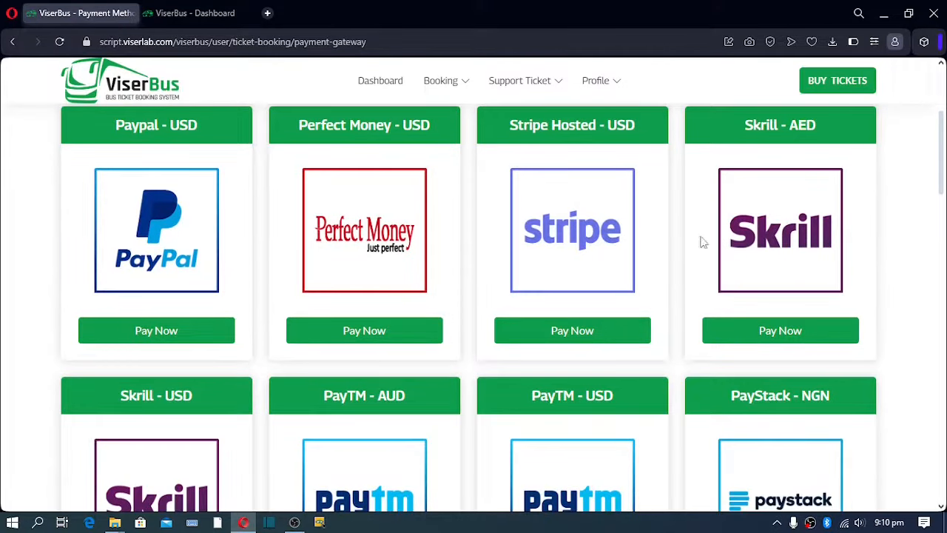
pyautogui.scroll(-1, 349, 263)
pyautogui.scroll(-10, 352, 268)
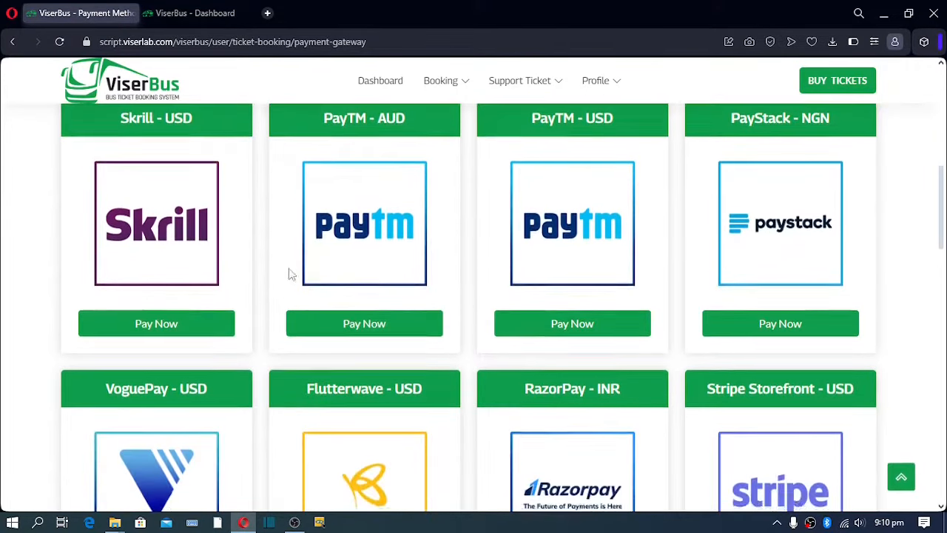
pyautogui.scroll(-6, 378, 275)
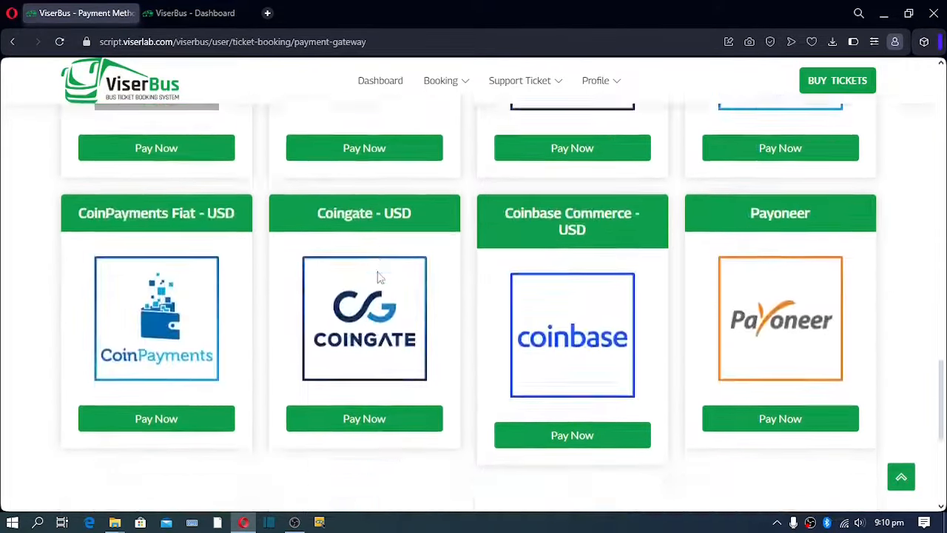
pyautogui.scroll(3, 377, 275)
pyautogui.scroll(9, 378, 277)
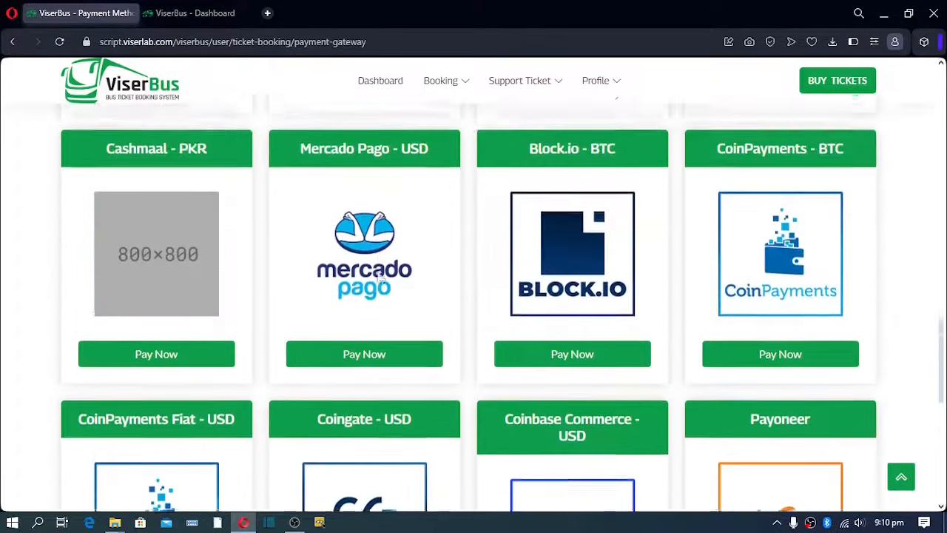
pyautogui.scroll(8, 377, 277)
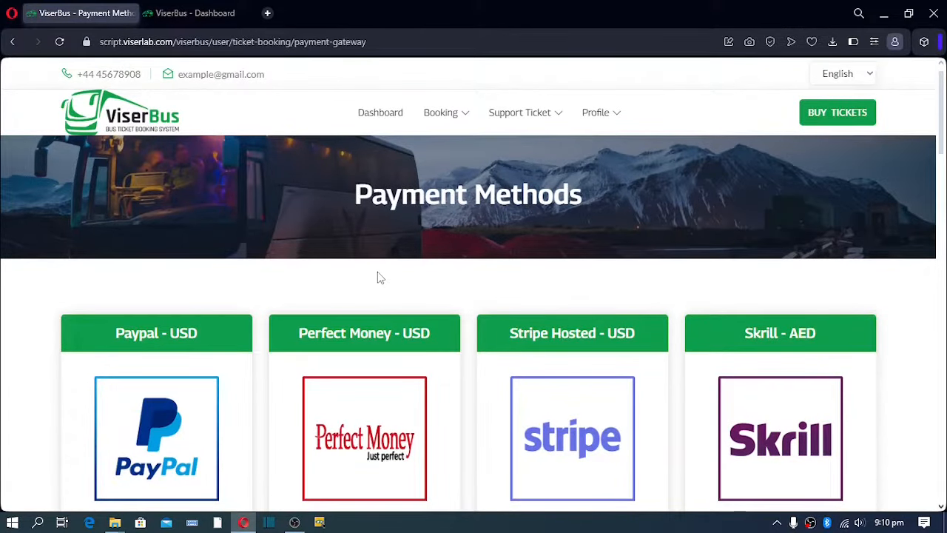
pyautogui.scroll(-2, 378, 277)
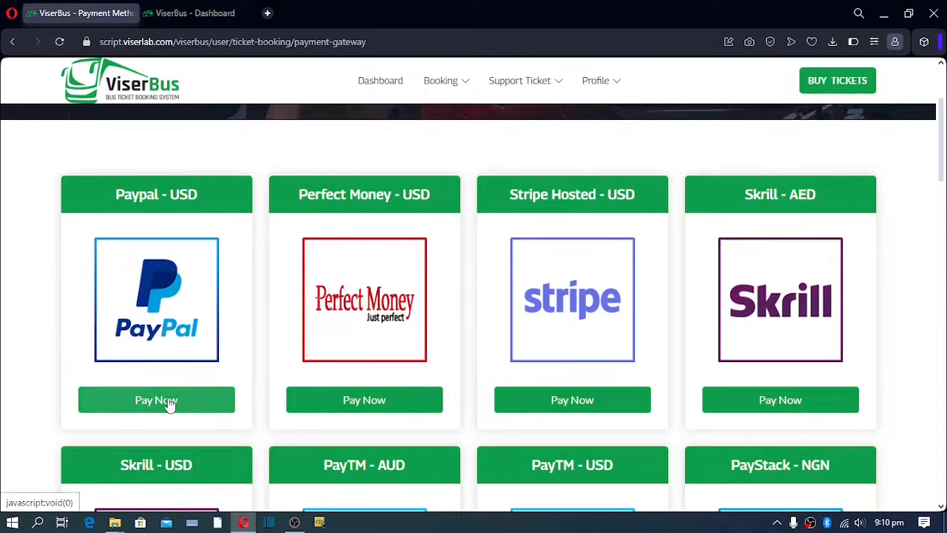
pyautogui.click(578, 402)
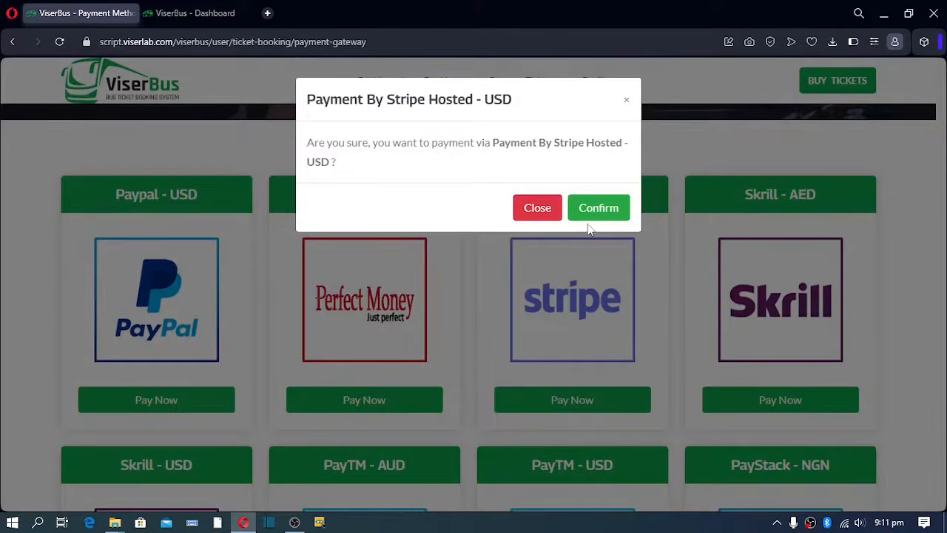
pyautogui.click(597, 210)
# Review the Payment Preview: 15.00 USD amount, 1.15 USD charge, 16.15 USD payable.
pyautogui.scroll(-1, 538, 270)
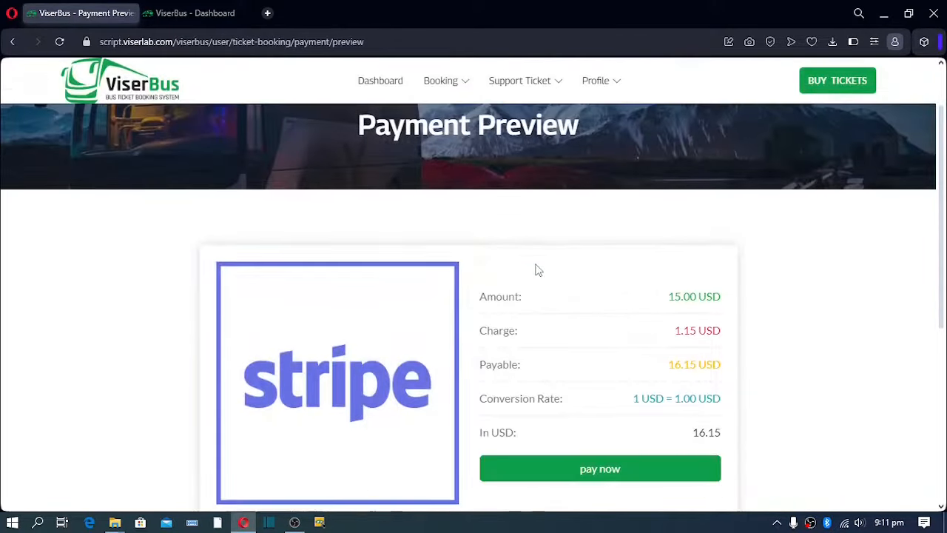
pyautogui.scroll(-1, 538, 270)
pyautogui.scroll(-1, 538, 270)
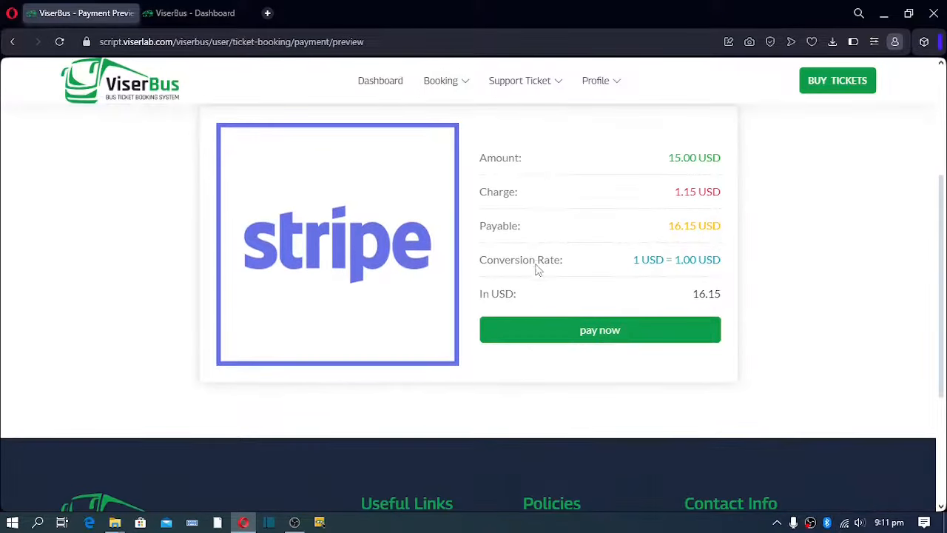
pyautogui.scroll(-1, 537, 265)
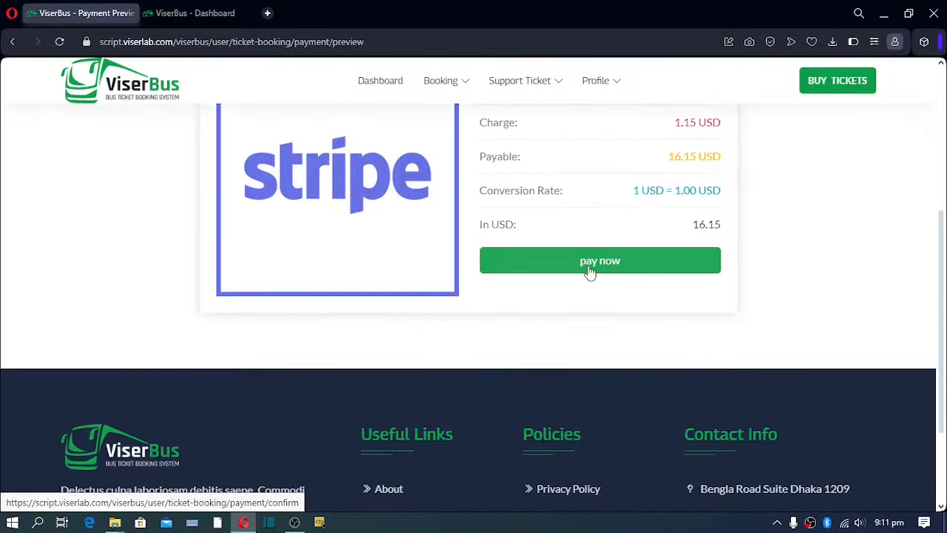
pyautogui.scroll(4, 581, 275)
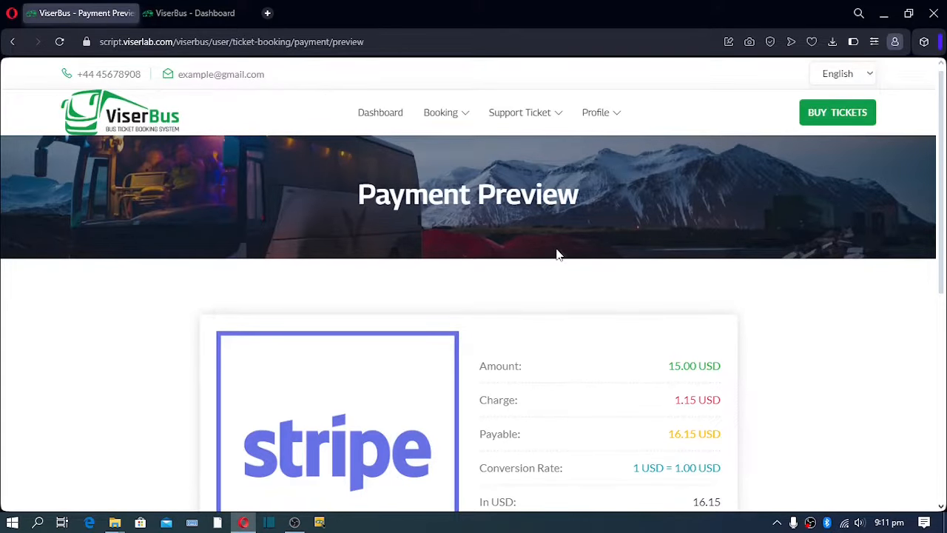
pyautogui.scroll(-4, 556, 254)
pyautogui.scroll(4, 556, 255)
pyautogui.moveTo(454, 119)
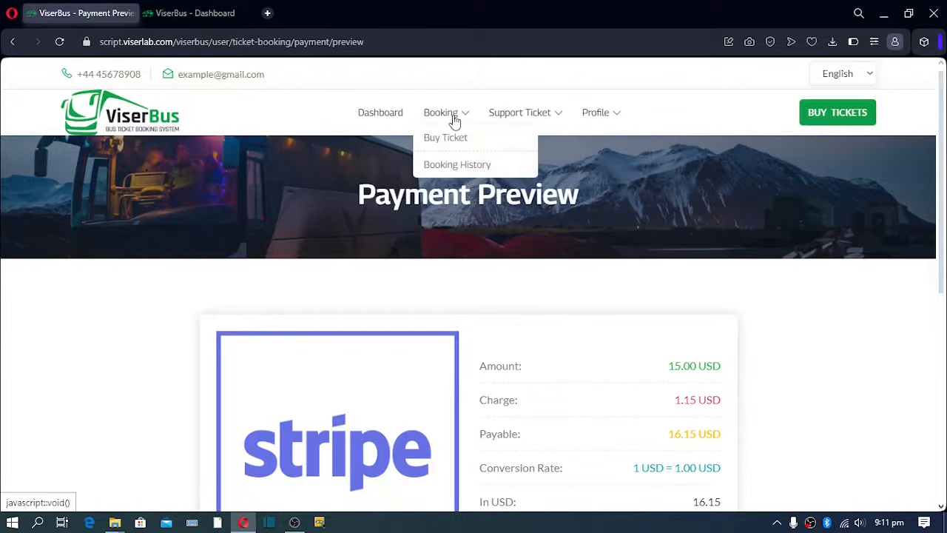
# Open Booking History and view, then close, the rejected seat 1-D2 booking's details.
pyautogui.click(458, 169)
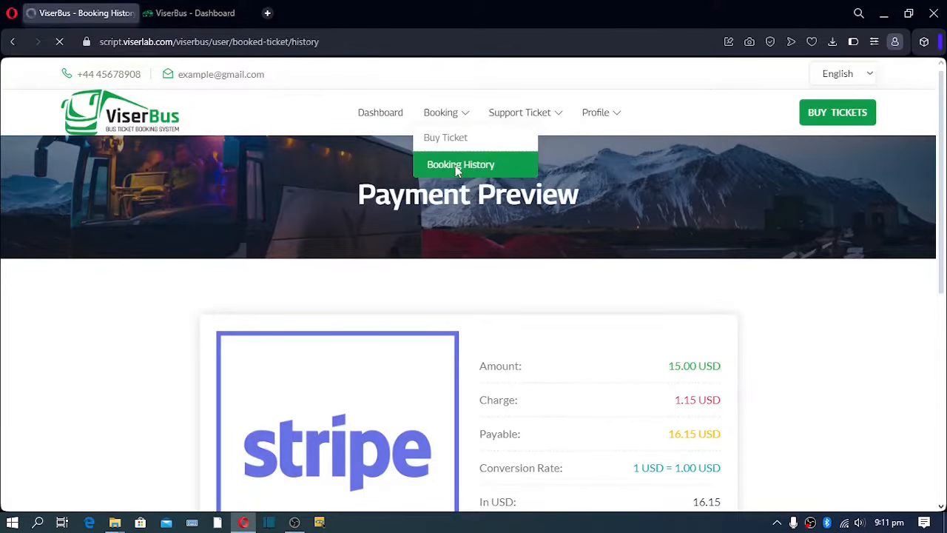
pyautogui.scroll(-2, 437, 217)
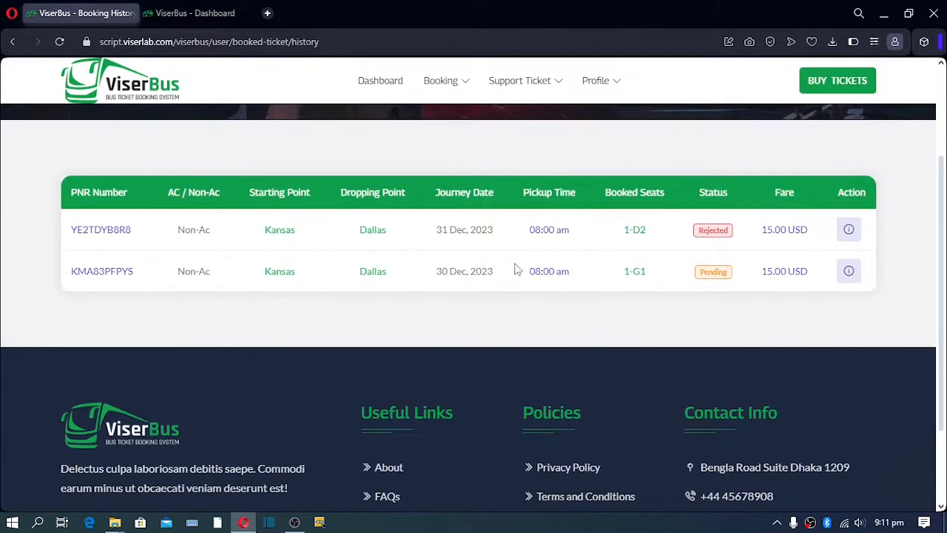
pyautogui.click(849, 229)
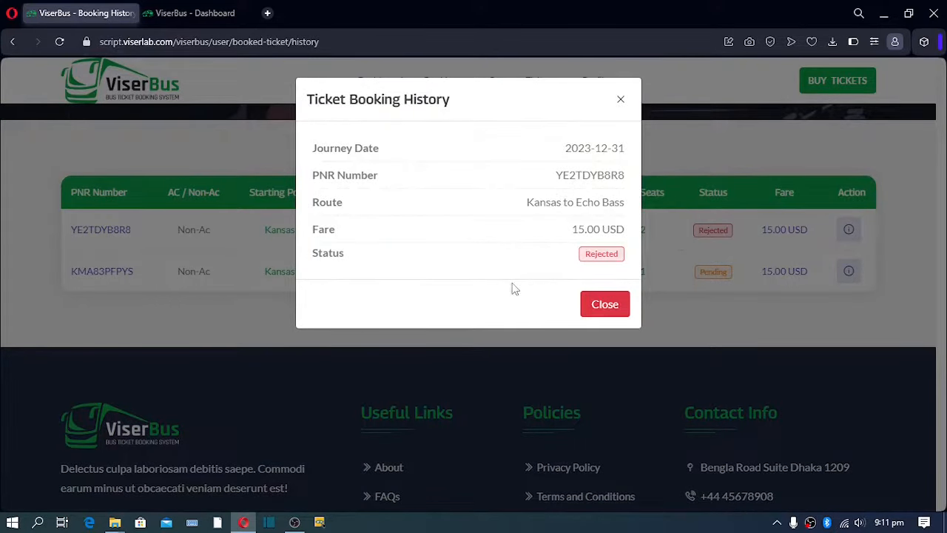
pyautogui.click(621, 100)
pyautogui.scroll(3, 616, 116)
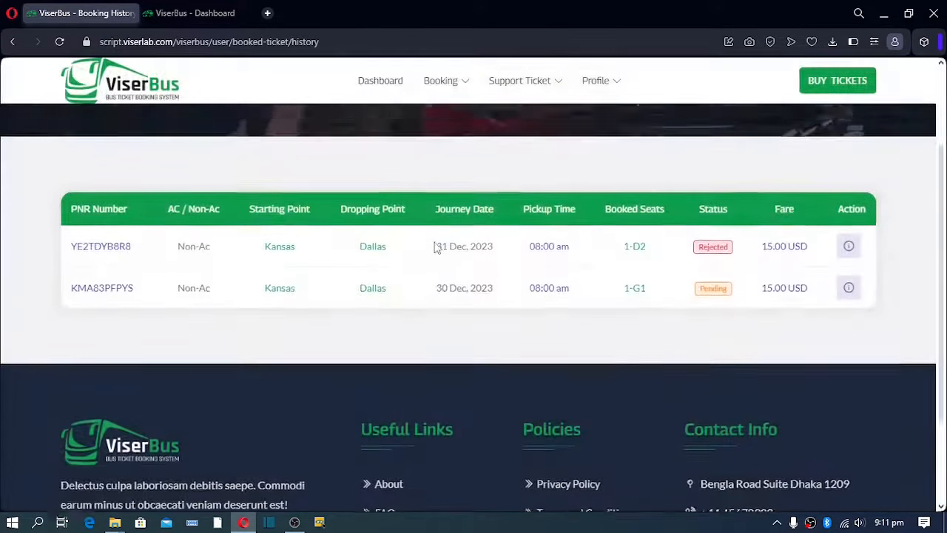
pyautogui.moveTo(438, 111)
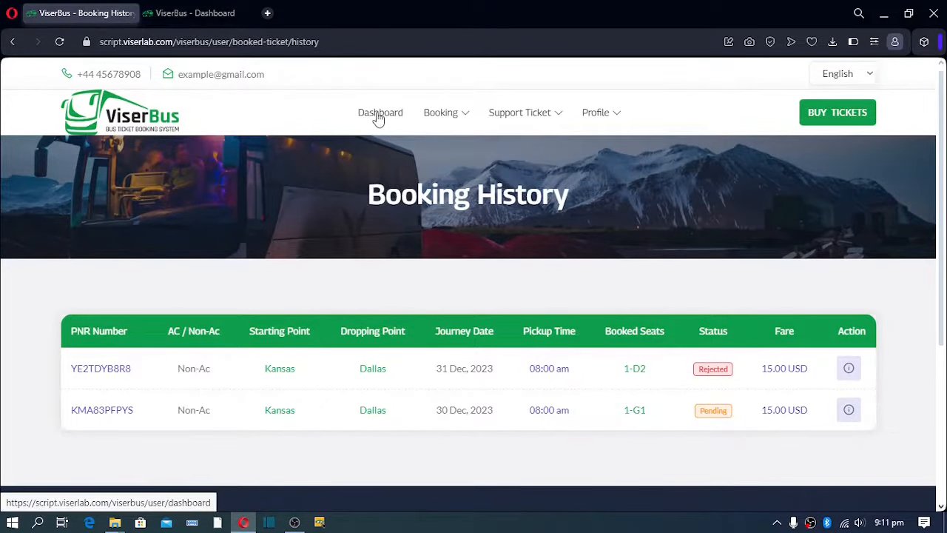
# Go to the Dashboard and review its 117 booked, 1 rejected, 1 pending ticket totals.
pyautogui.click(378, 117)
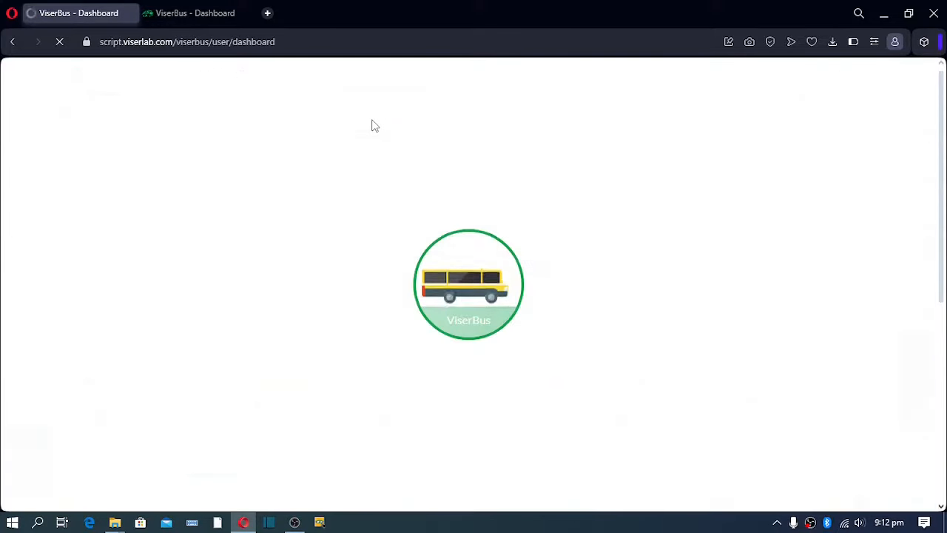
pyautogui.scroll(-1, 355, 170)
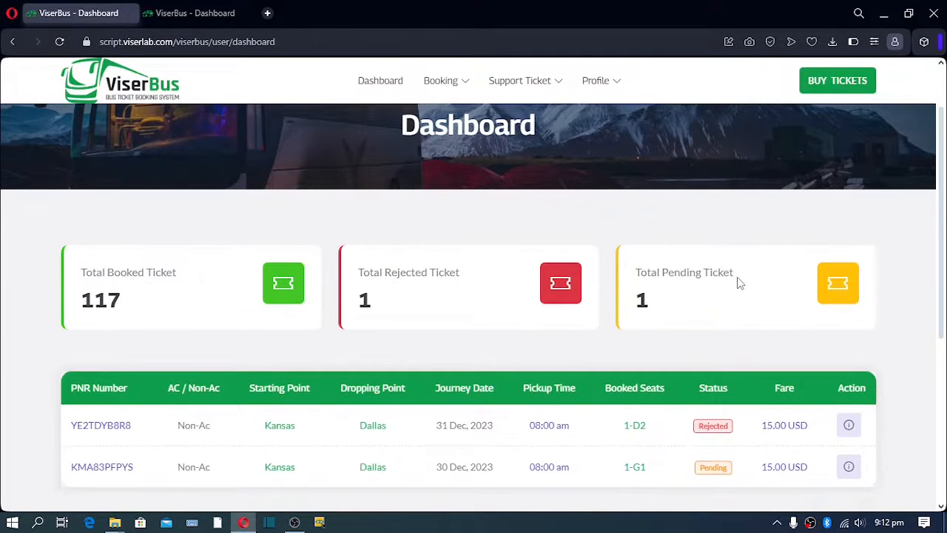
pyautogui.scroll(-2, 740, 281)
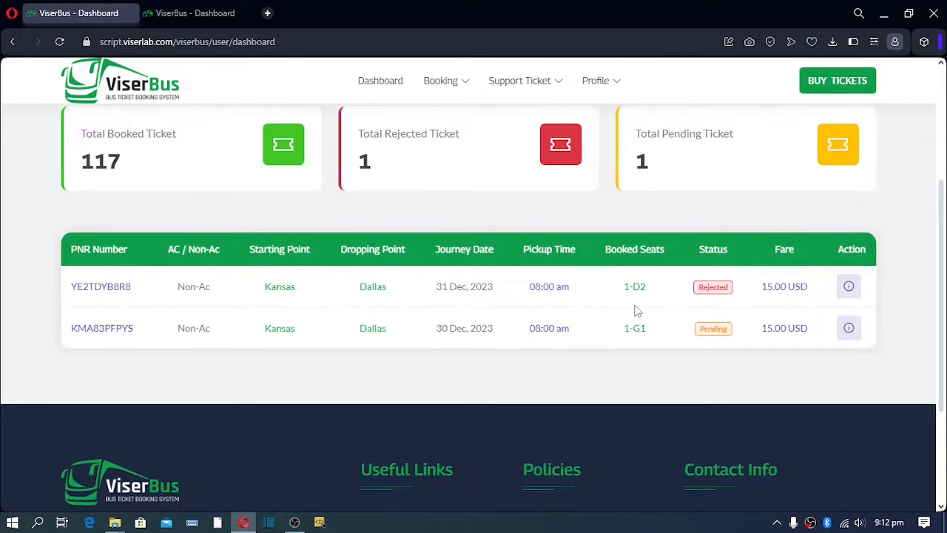
pyautogui.scroll(3, 444, 290)
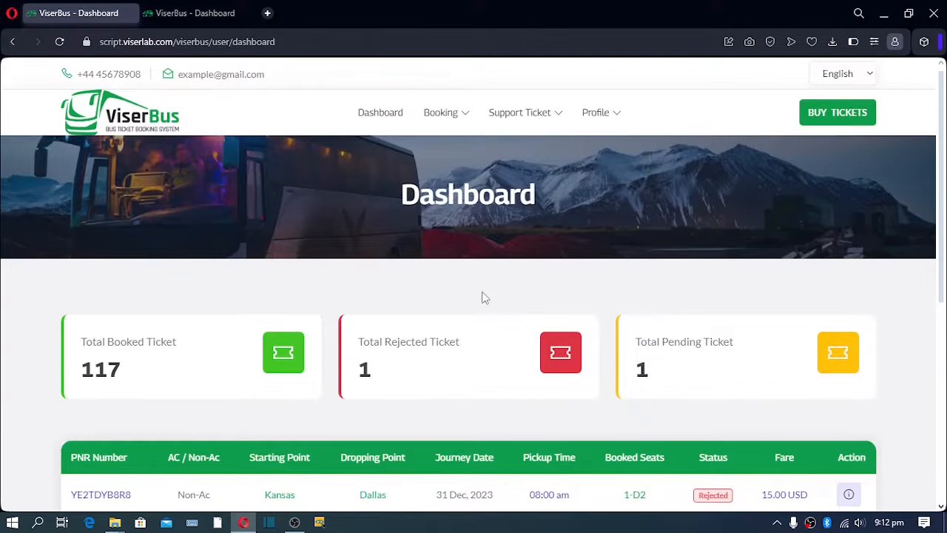
# Open Profile settings from the Profile menu and scroll through the form.
pyautogui.moveTo(609, 113)
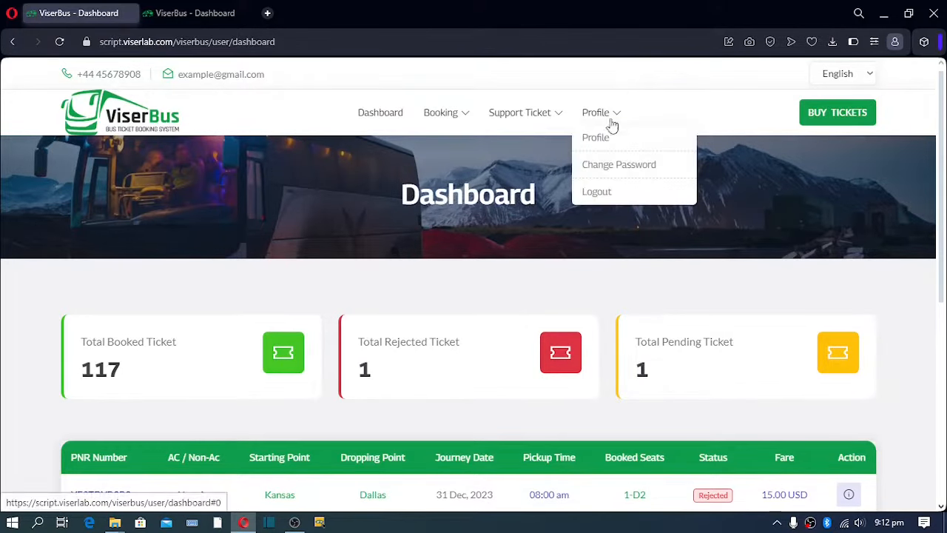
pyautogui.click(604, 140)
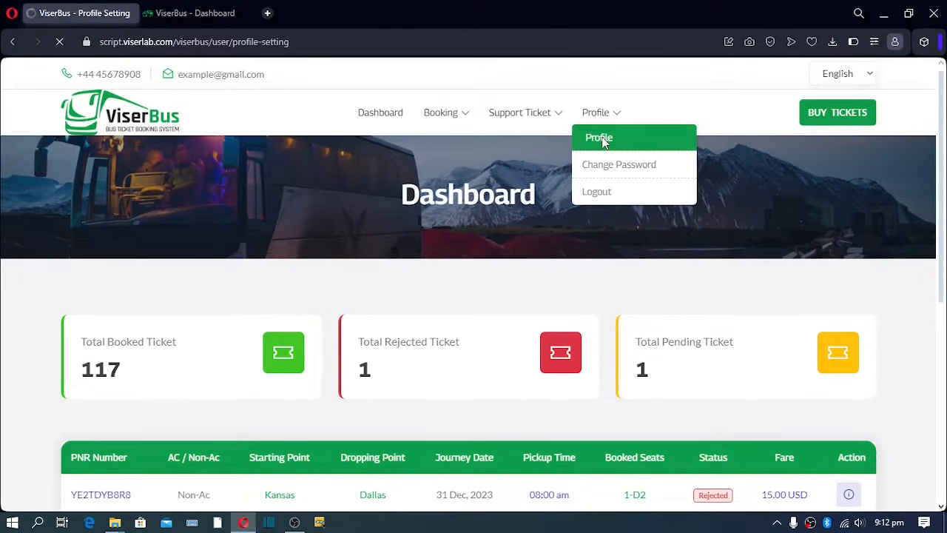
pyautogui.scroll(-5, 550, 245)
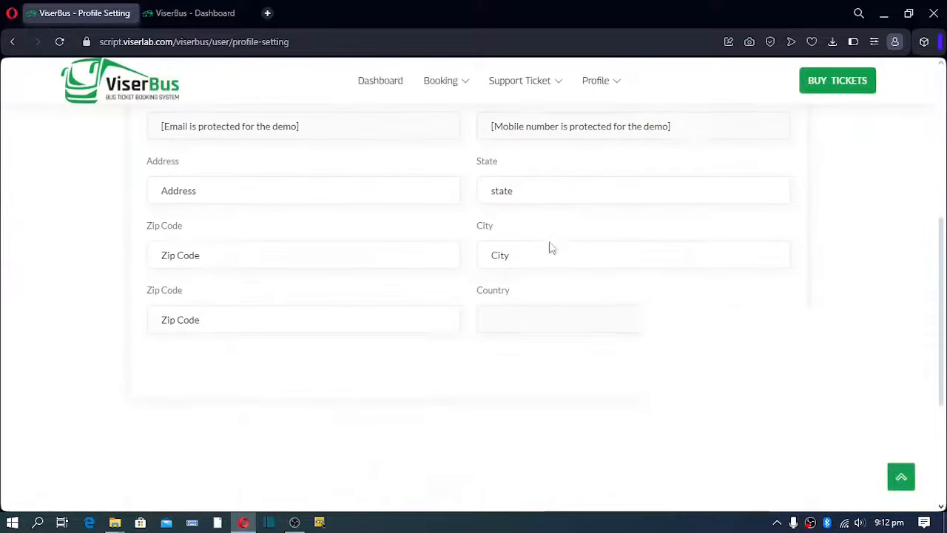
pyautogui.scroll(10, 550, 243)
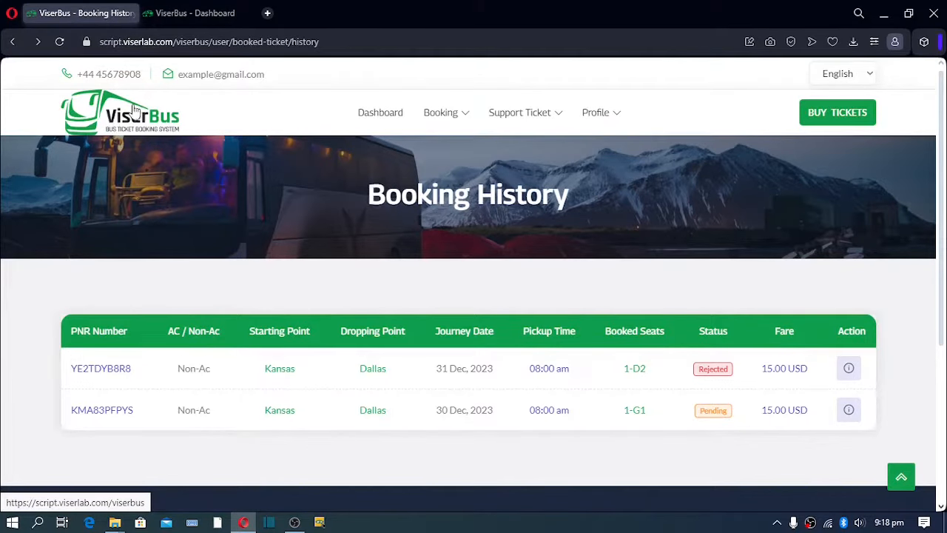
# Return to the ViserBus home page and select the headline text, then clear it.
pyautogui.click(102, 122)
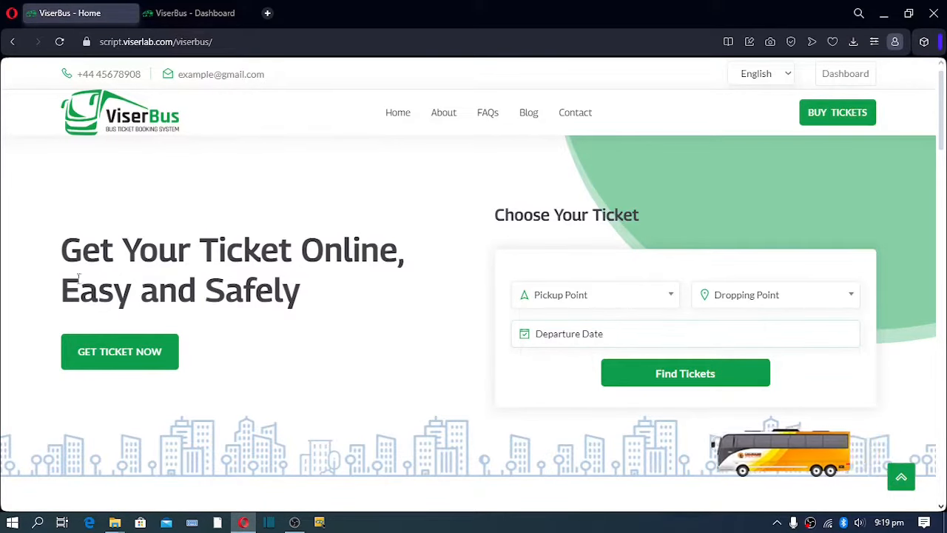
pyautogui.moveTo(62, 262); pyautogui.dragTo(302, 293)
pyautogui.moveTo(360, 313); pyautogui.dragTo(178, 284)
pyautogui.click(250, 291)
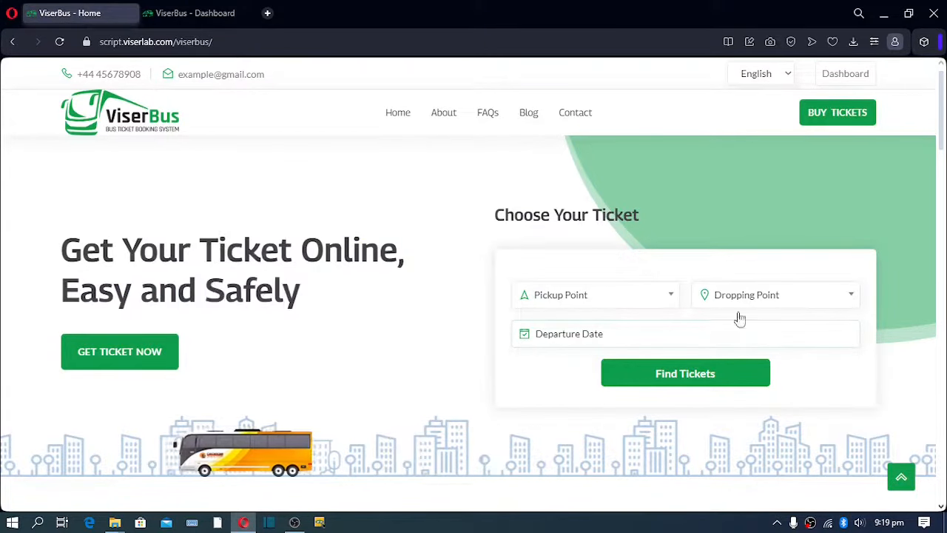
# Select the Search Your Bus, Choose The Ticket and Pay Bill step headings.
pyautogui.scroll(-5, 572, 230)
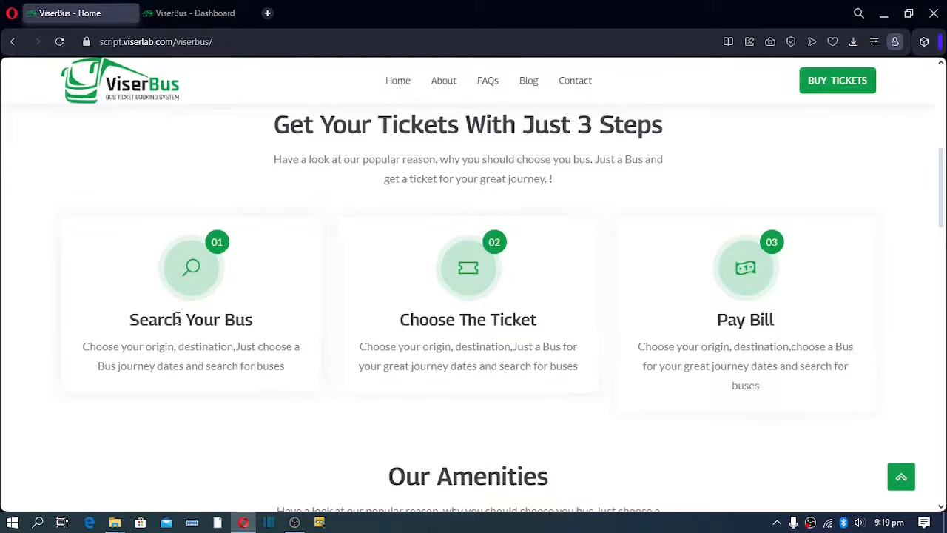
pyautogui.moveTo(124, 320); pyautogui.dragTo(301, 321)
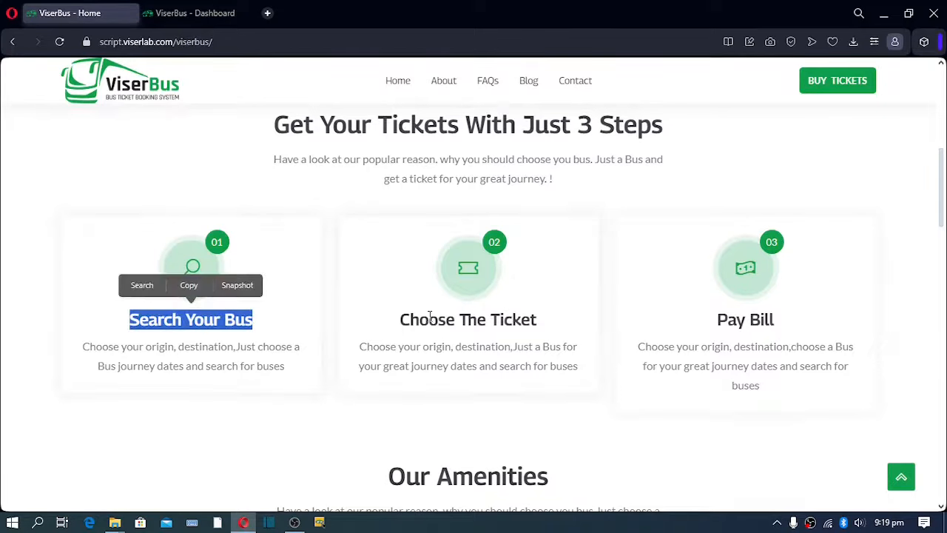
pyautogui.moveTo(401, 321); pyautogui.dragTo(539, 320)
pyautogui.moveTo(715, 322); pyautogui.dragTo(817, 326)
# Scroll the home page past Our Amenities, Our Testimonials and Recent Blog Post down to the footer.
pyautogui.click(755, 354)
pyautogui.scroll(-4, 694, 364)
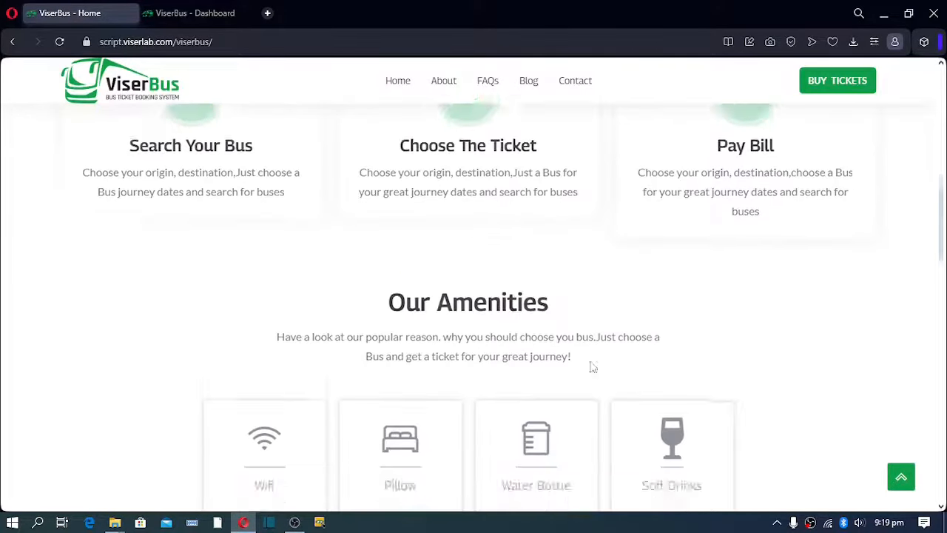
pyautogui.scroll(-2, 400, 238)
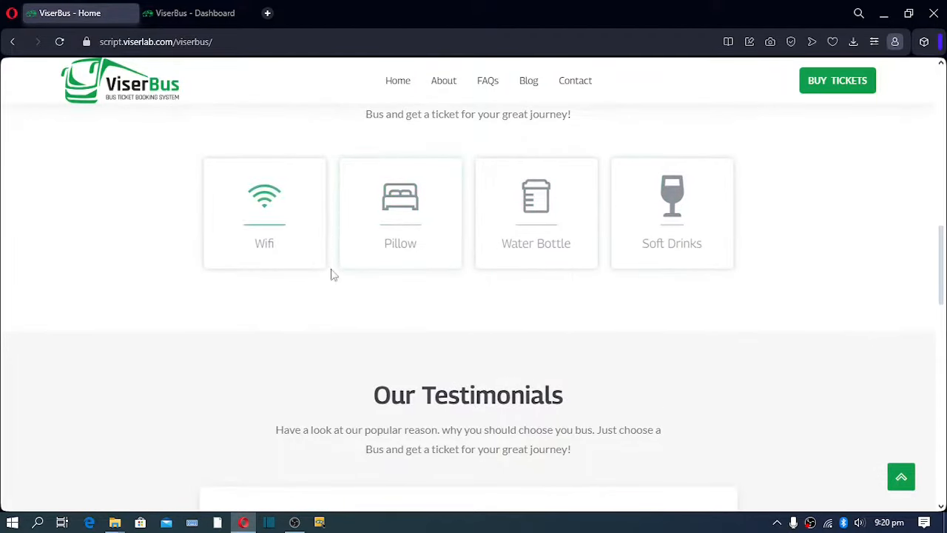
pyautogui.scroll(-2, 496, 283)
pyautogui.scroll(-7, 379, 267)
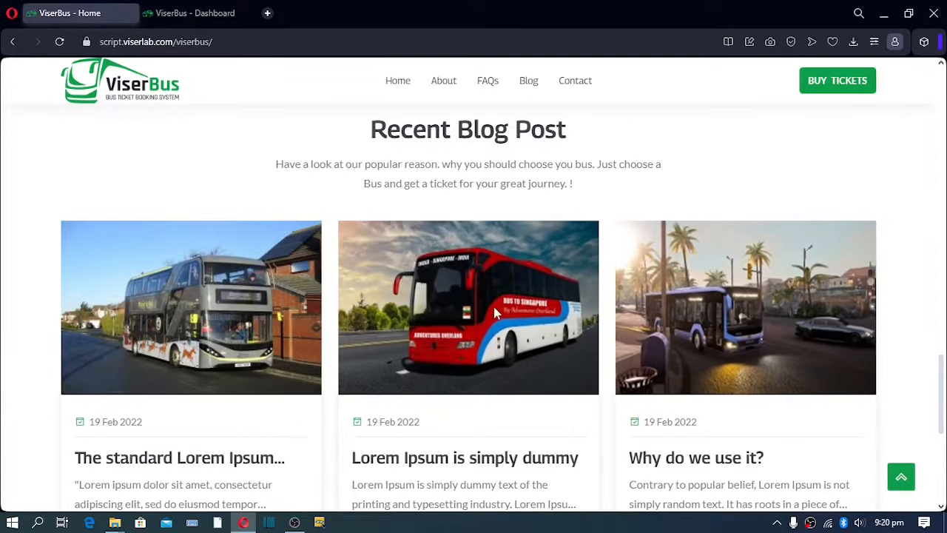
pyautogui.scroll(-5, 494, 306)
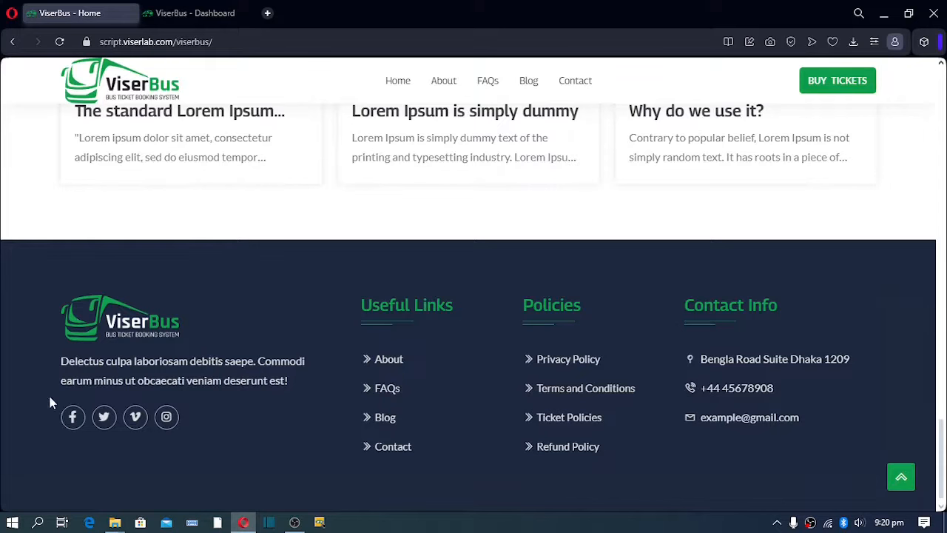
# Highlight the footer's intro paragraph and the Policies links, then clear the selection.
pyautogui.moveTo(60, 361); pyautogui.dragTo(310, 385)
pyautogui.moveTo(92, 312); pyautogui.dragTo(105, 340)
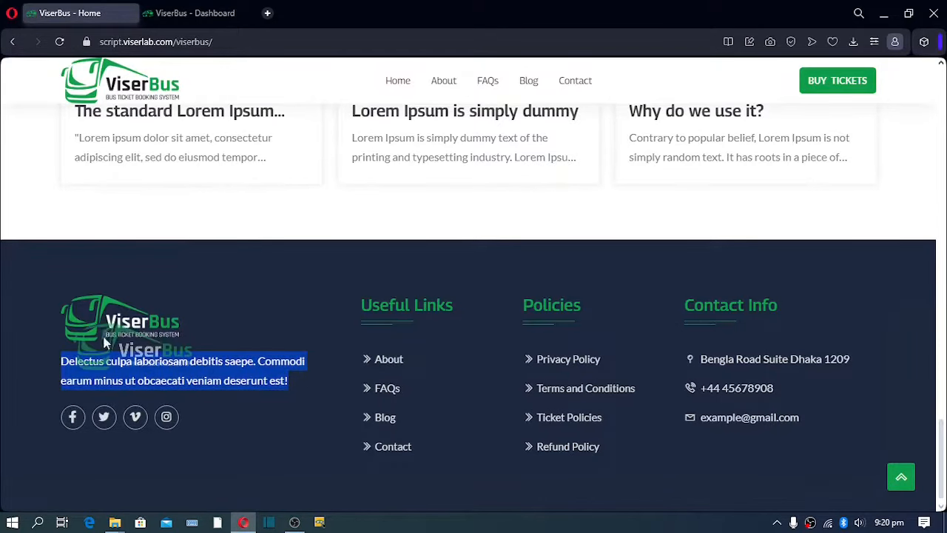
pyautogui.moveTo(360, 302); pyautogui.dragTo(473, 371)
pyautogui.moveTo(543, 305); pyautogui.dragTo(563, 477)
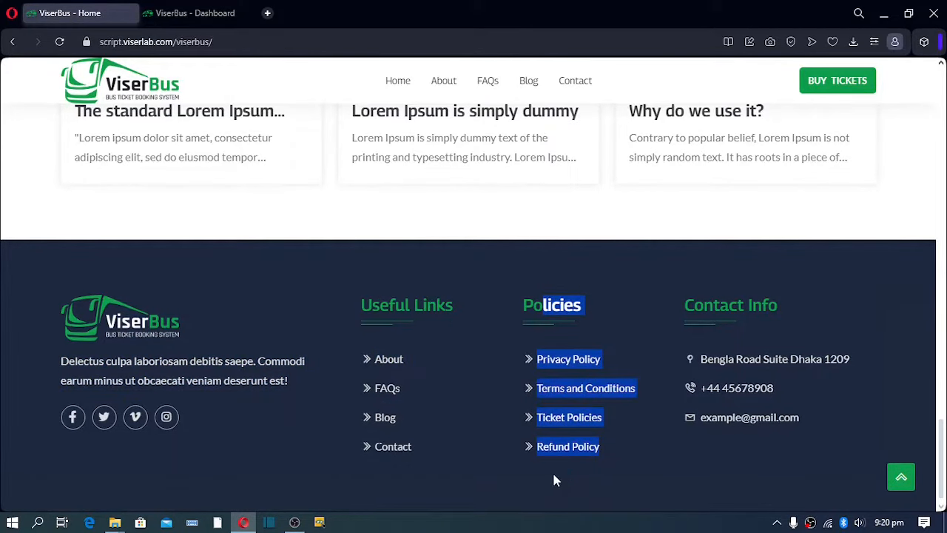
pyautogui.click(552, 471)
# Highlight the Contact Info heading and office address, then return to the top of the page.
pyautogui.moveTo(697, 306); pyautogui.dragTo(777, 305)
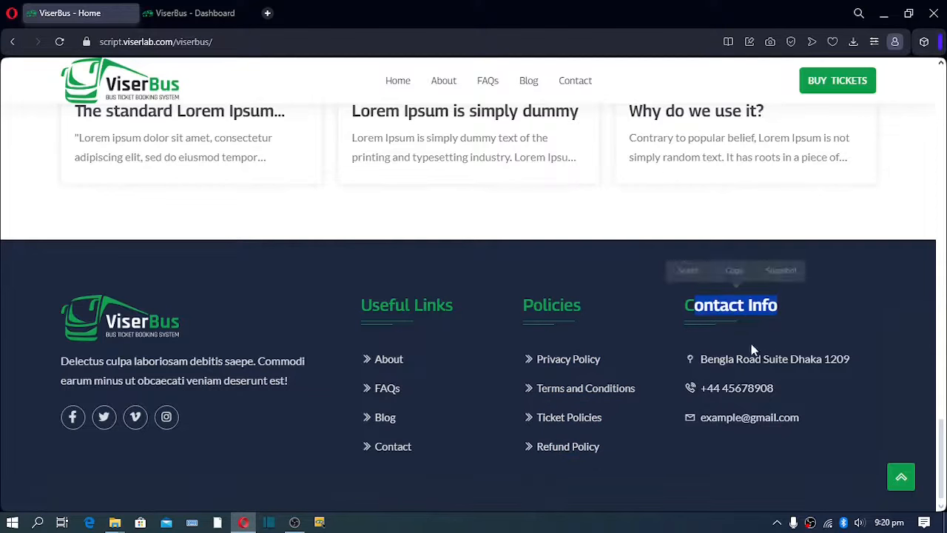
pyautogui.moveTo(701, 358); pyautogui.dragTo(851, 377)
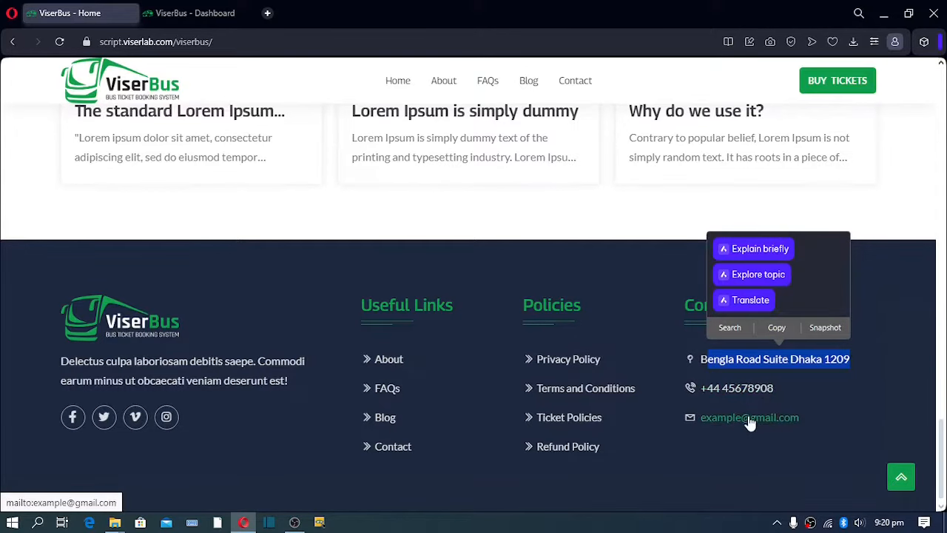
pyautogui.click(903, 478)
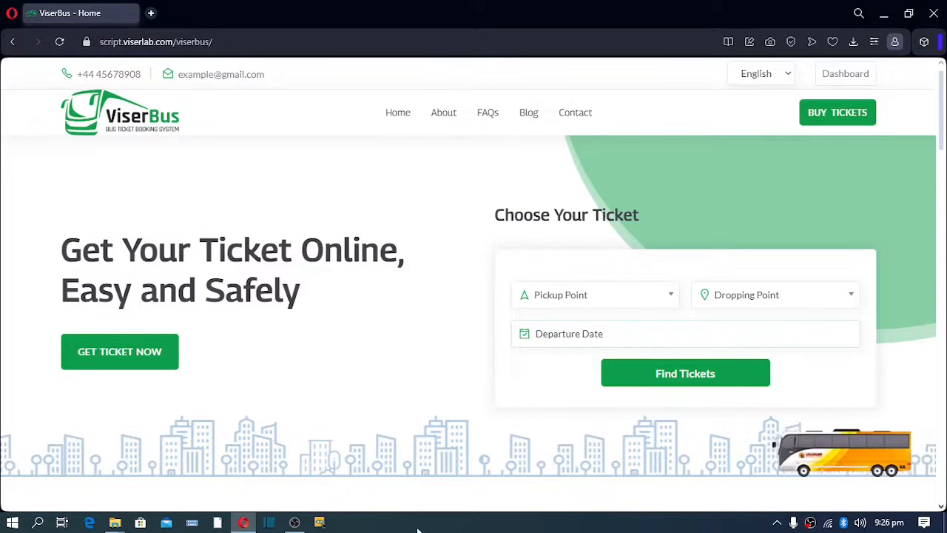
# Append 'admin' after viserbus/ in the address to load the admin Dashboard.
pyautogui.click(251, 42)
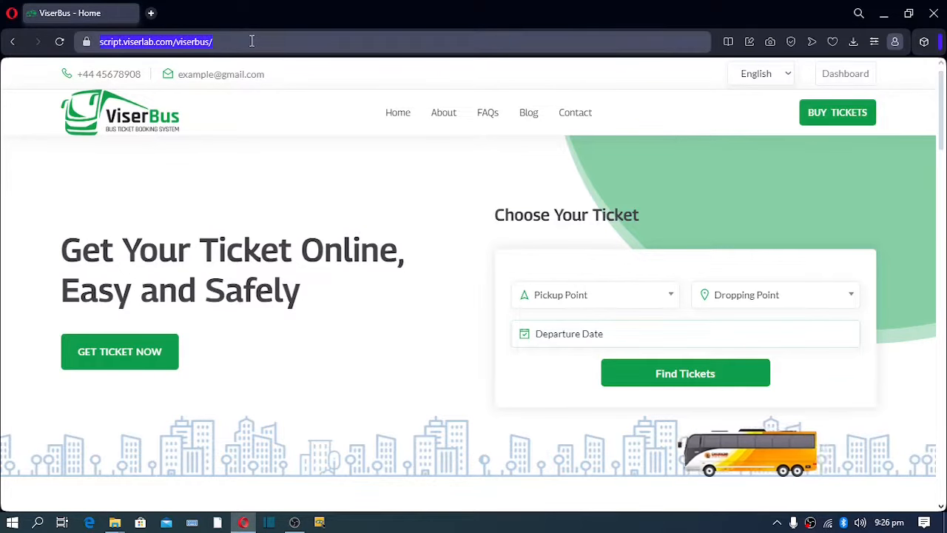
pyautogui.click(251, 41)
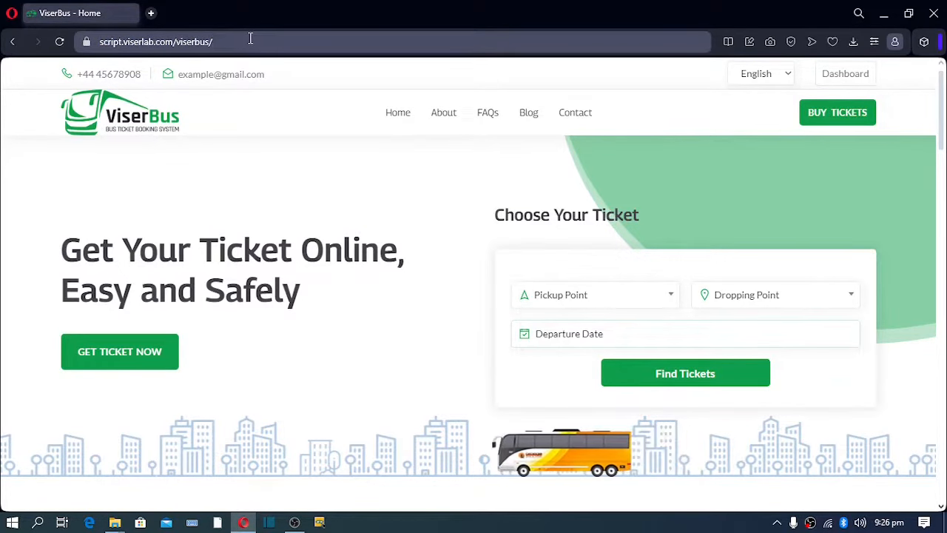
pyautogui.write('admin')
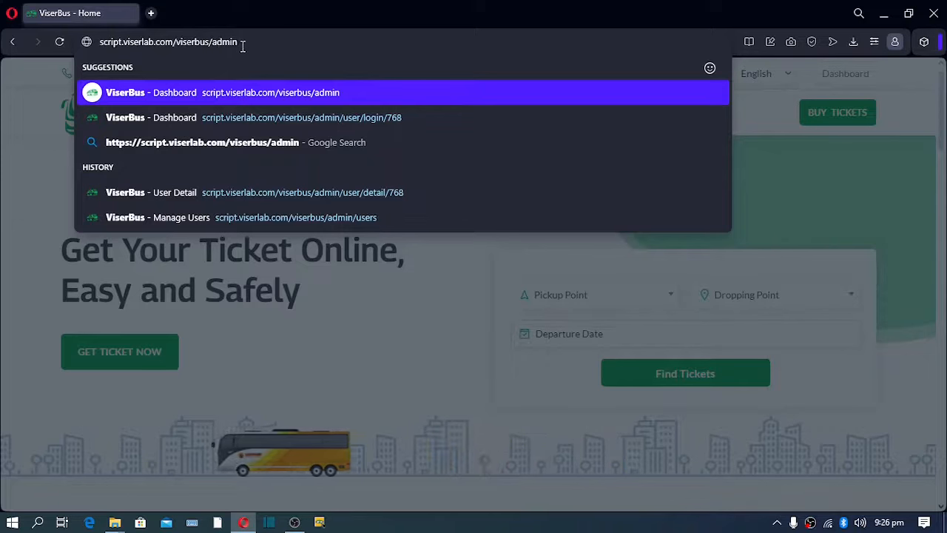
pyautogui.press('Return')
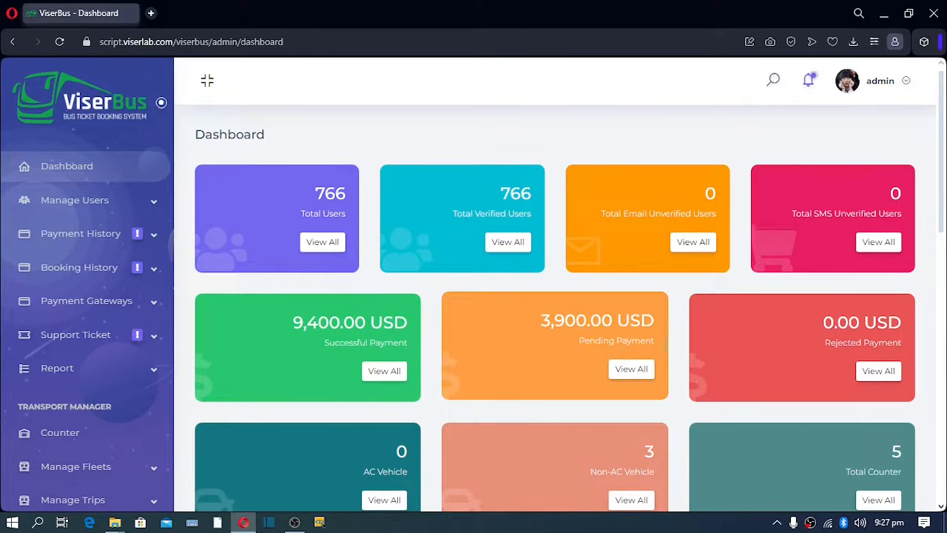
# Scroll the dashboard past booking history and the payment chart to the Login By Browser, OS and Country charts.
pyautogui.scroll(-3, 848, 355)
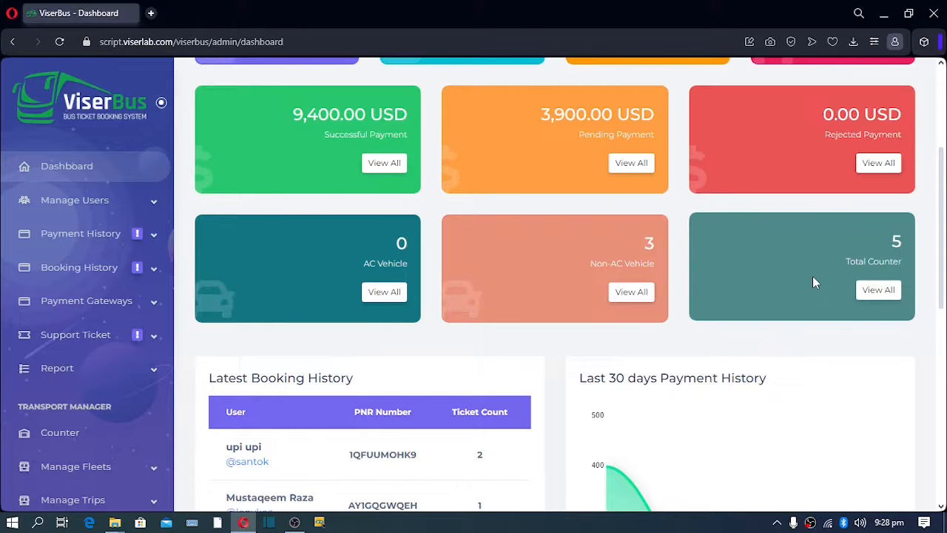
pyautogui.scroll(-3, 726, 285)
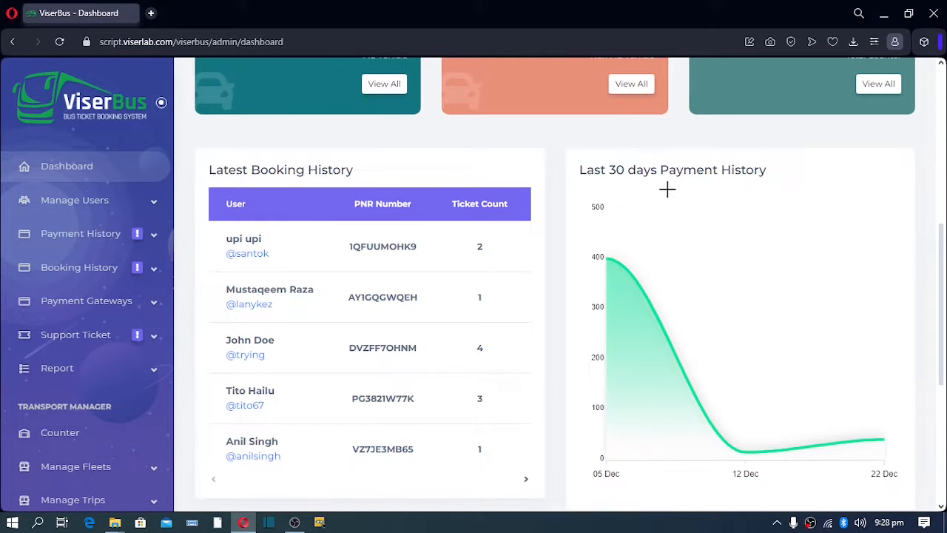
pyautogui.scroll(-2, 668, 206)
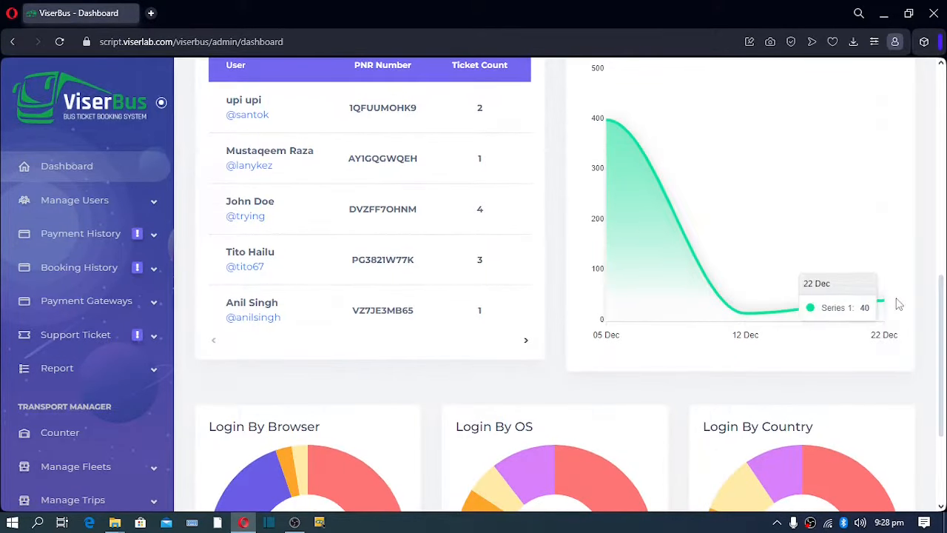
pyautogui.scroll(-2, 888, 302)
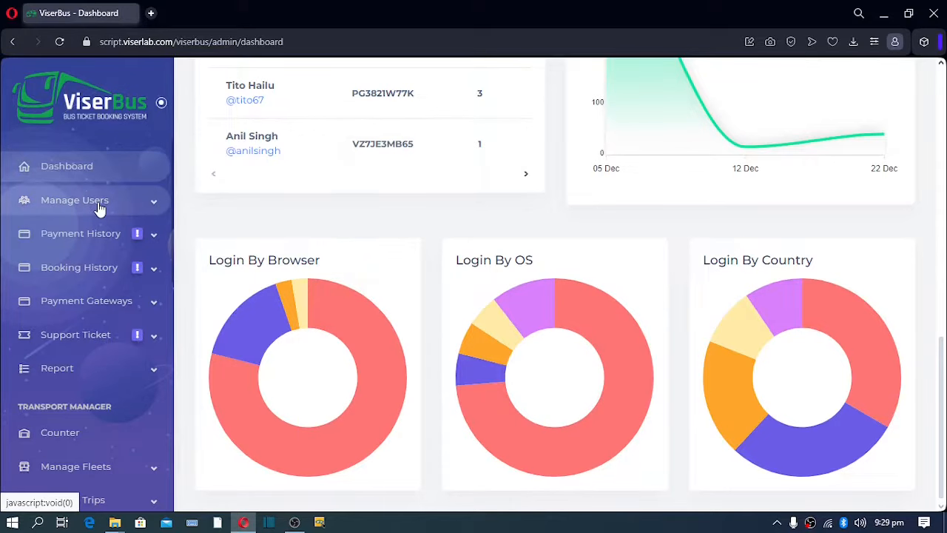
# Open All Users under Manage Users and view the first-row user's details page.
pyautogui.click(152, 209)
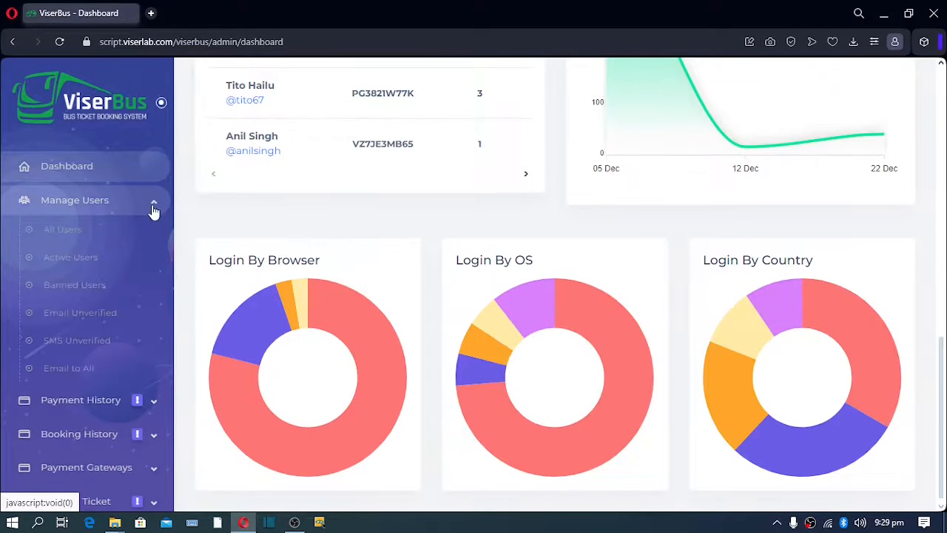
pyautogui.click(60, 235)
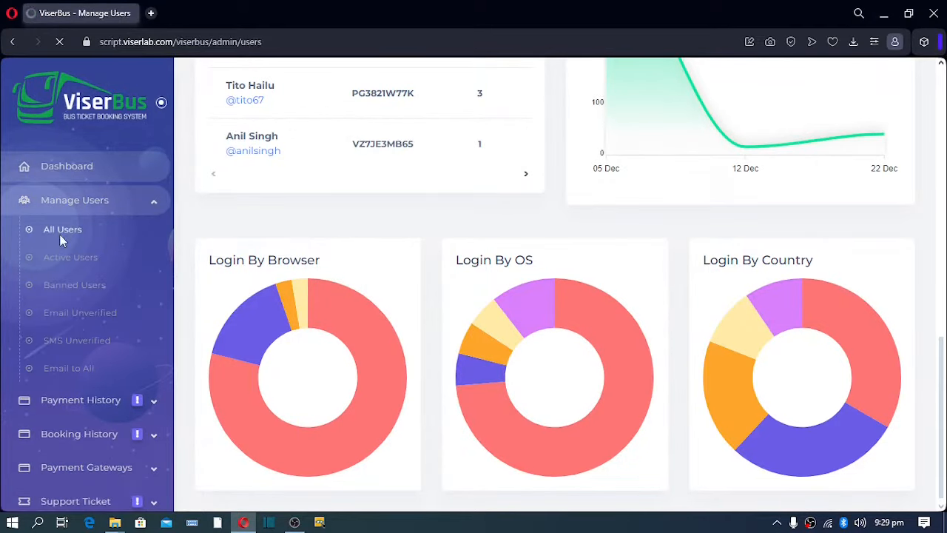
pyautogui.scroll(-6, 296, 211)
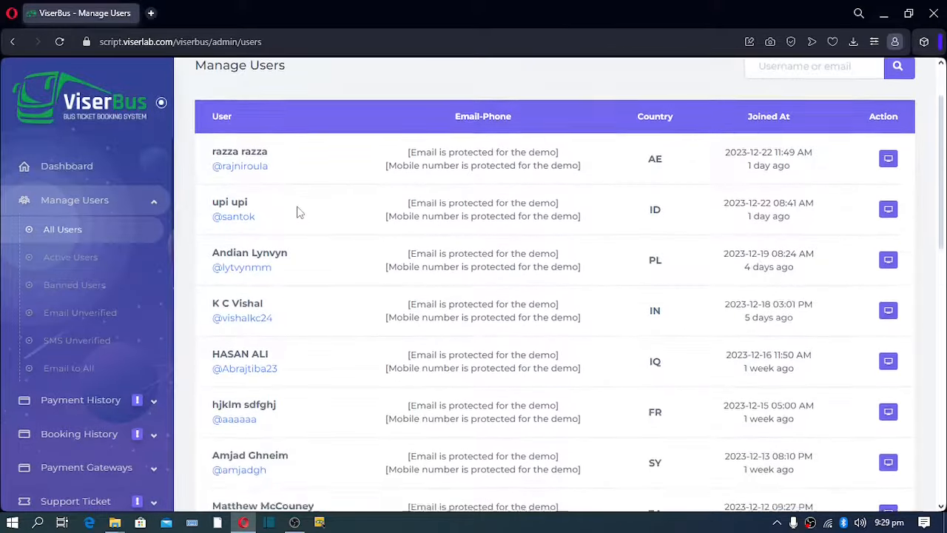
pyautogui.scroll(-3, 300, 215)
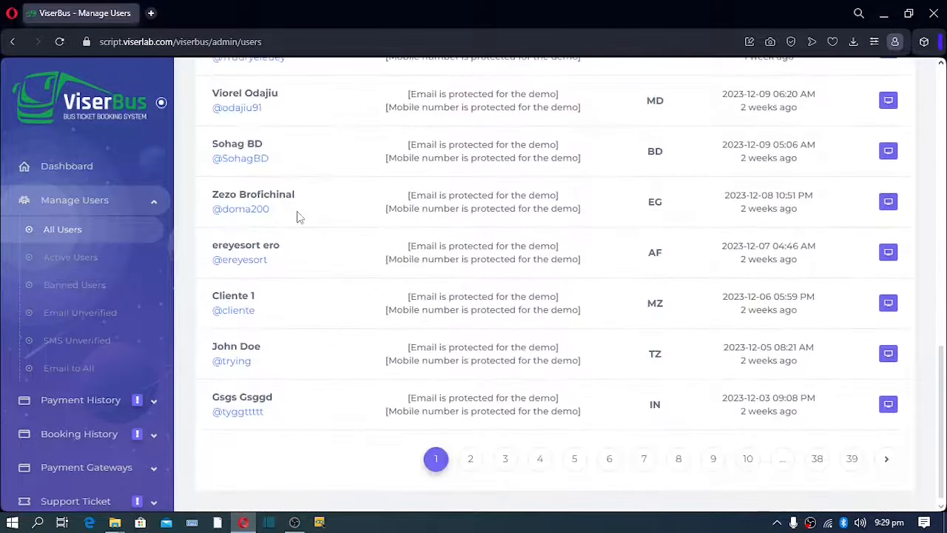
pyautogui.scroll(10, 297, 213)
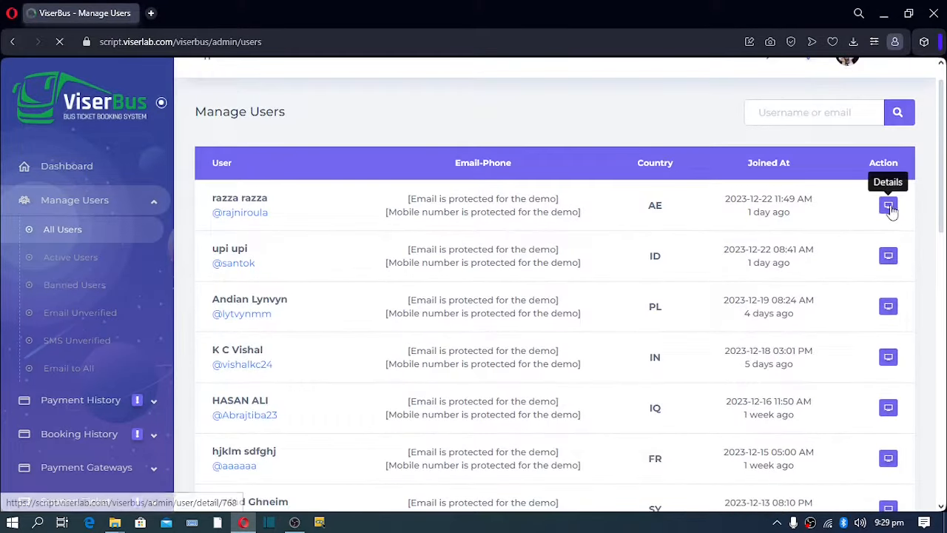
pyautogui.click(891, 209)
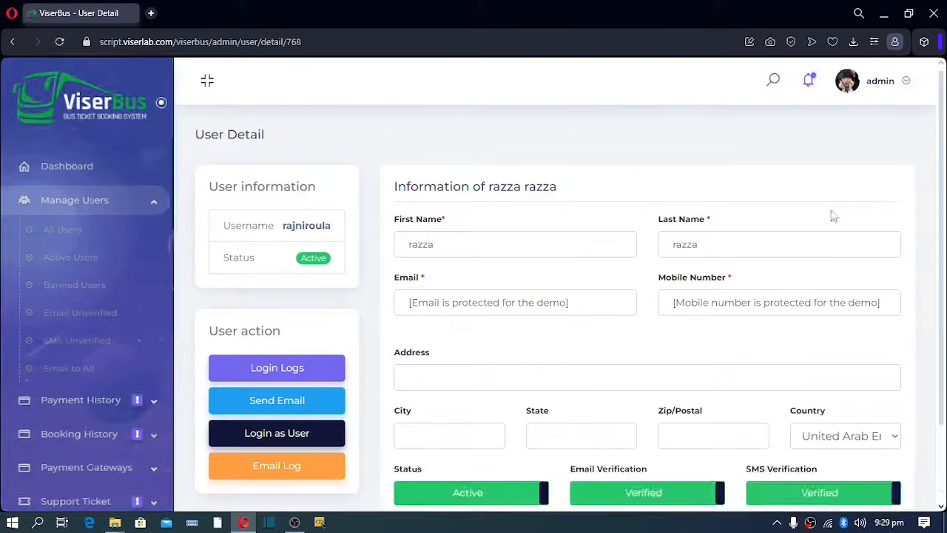
pyautogui.scroll(-2, 329, 204)
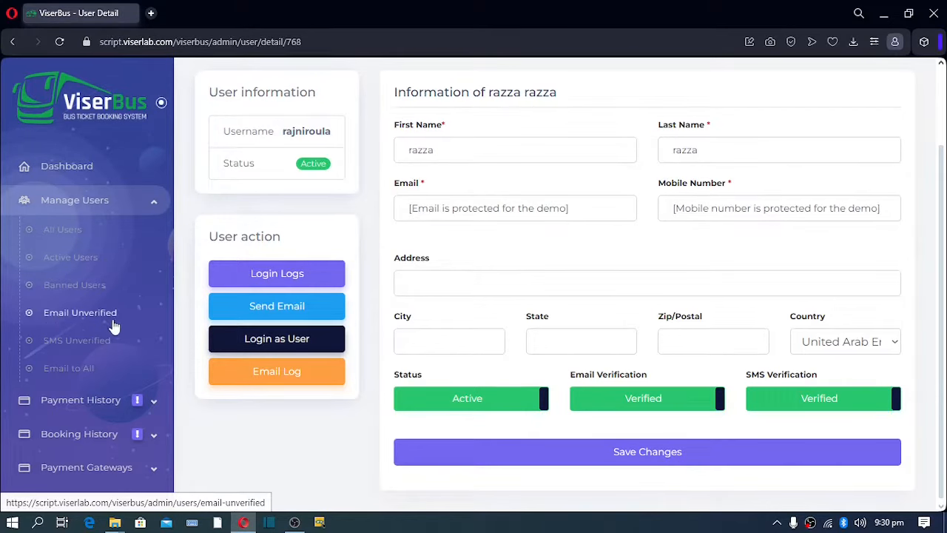
# Open the Email to All form and expand Payment History in the sidebar.
pyautogui.click(61, 376)
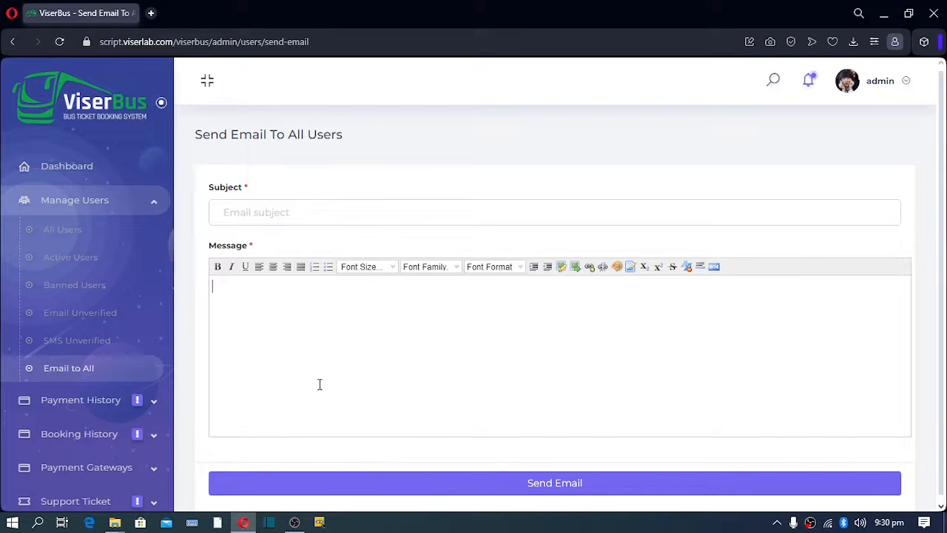
pyautogui.click(155, 407)
pyautogui.scroll(-2, 148, 407)
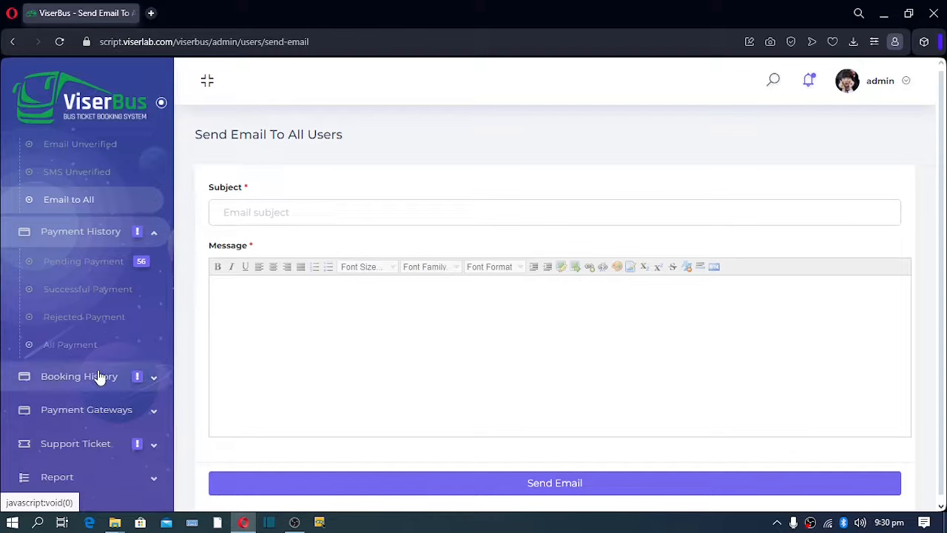
pyautogui.scroll(-1, 99, 376)
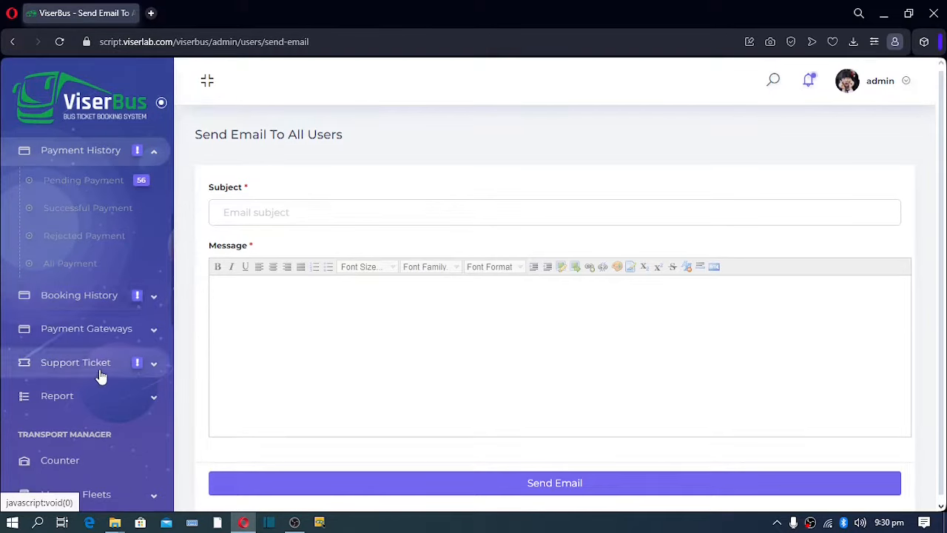
# Expand Booking History, Payment Gateways and Support Ticket, then open Pending Ticket.
pyautogui.click(152, 305)
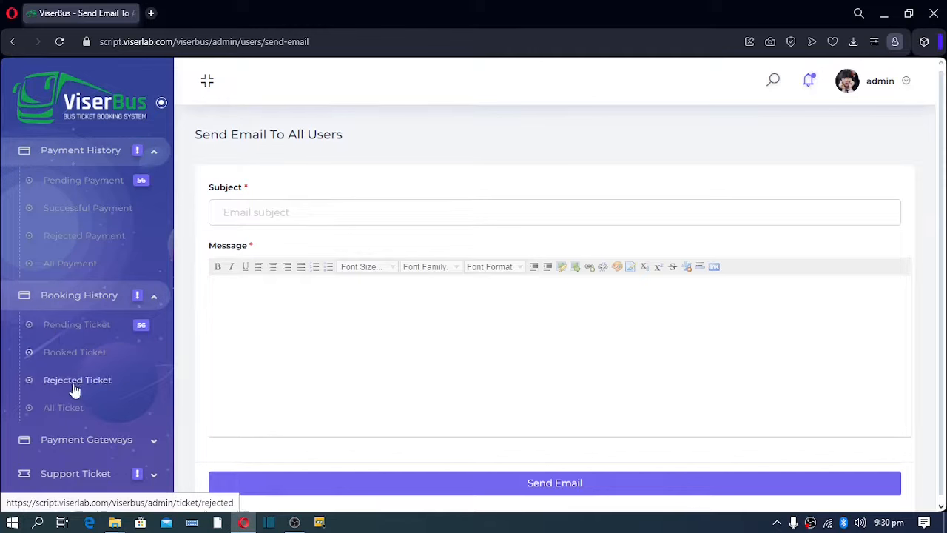
pyautogui.scroll(-5, 74, 407)
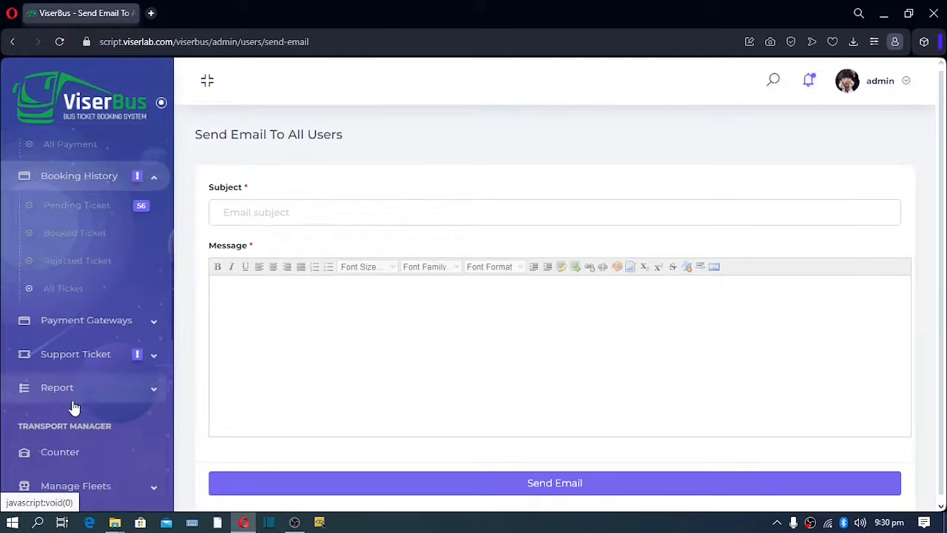
pyautogui.click(150, 263)
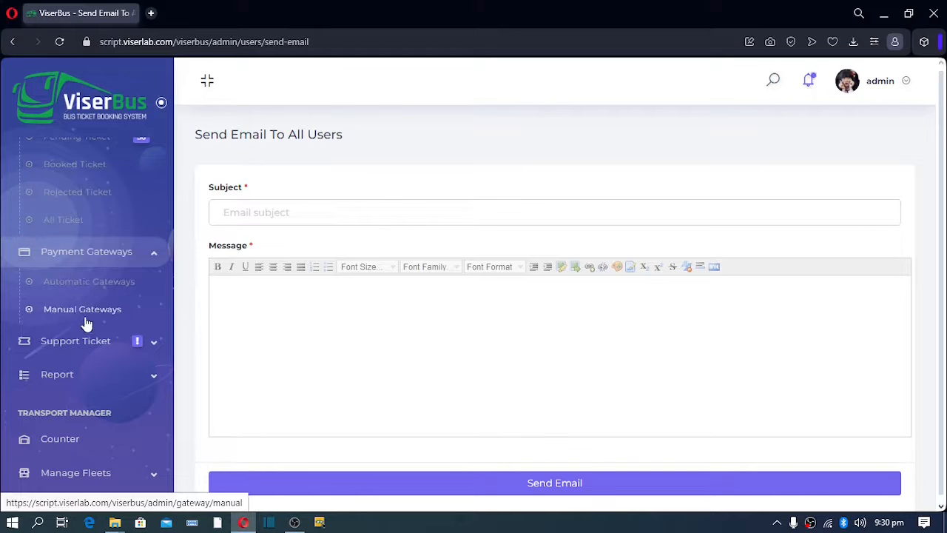
pyautogui.click(154, 345)
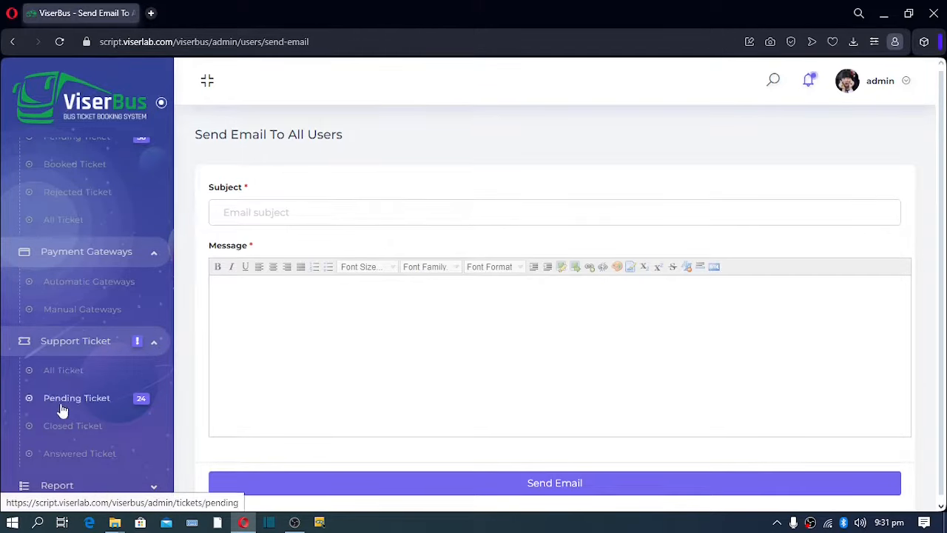
pyautogui.click(94, 400)
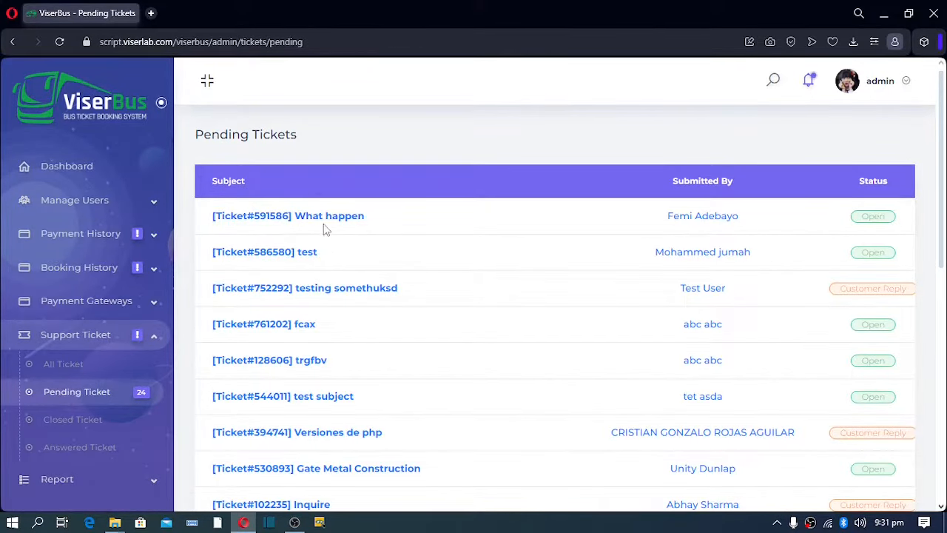
# Open the 'What happen' ticket 591586 for reply and expand Report in the sidebar.
pyautogui.click(326, 216)
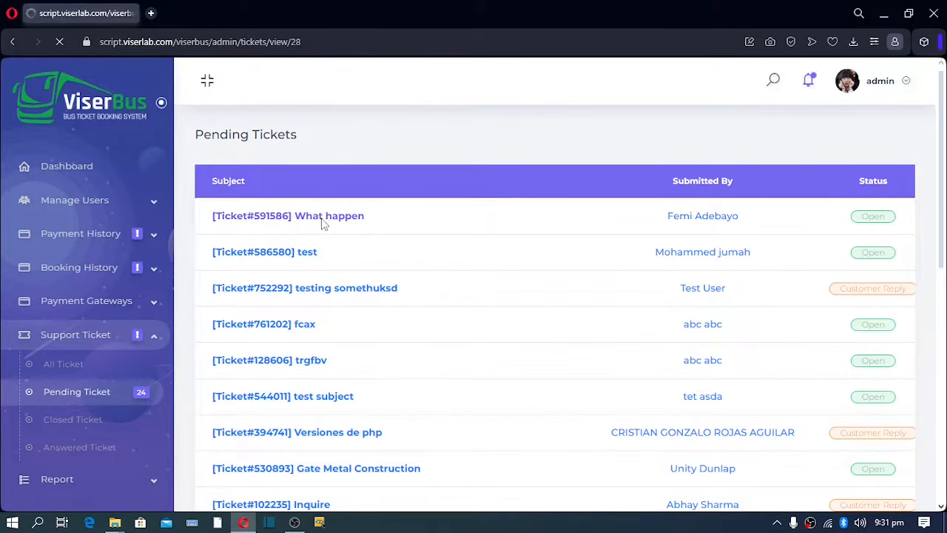
pyautogui.scroll(-1, 323, 222)
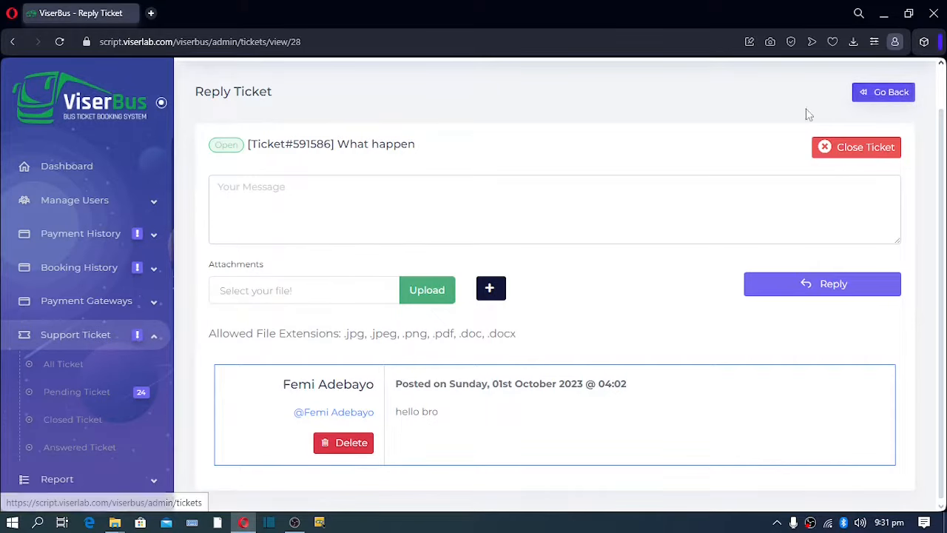
pyautogui.scroll(-1, 98, 342)
pyautogui.scroll(-1, 98, 342)
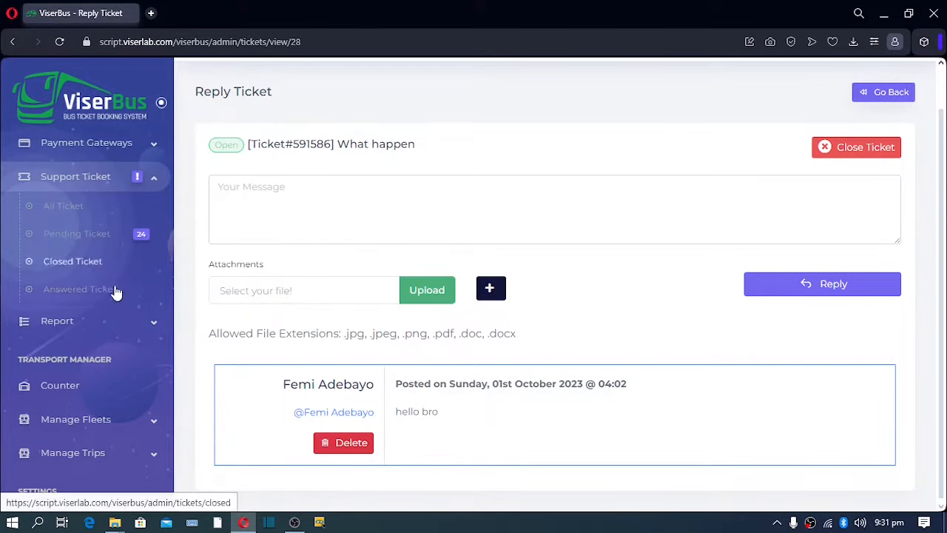
pyautogui.click(115, 330)
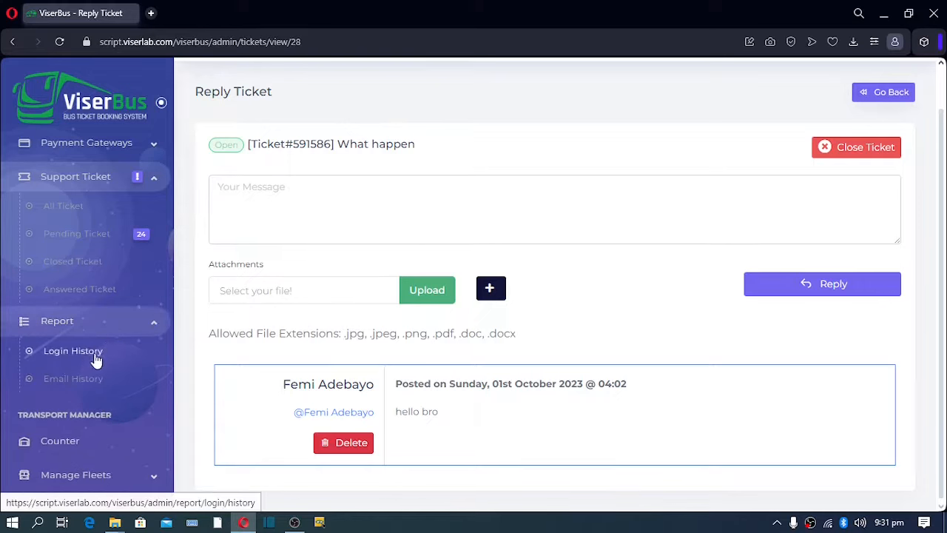
pyautogui.scroll(-3, 78, 381)
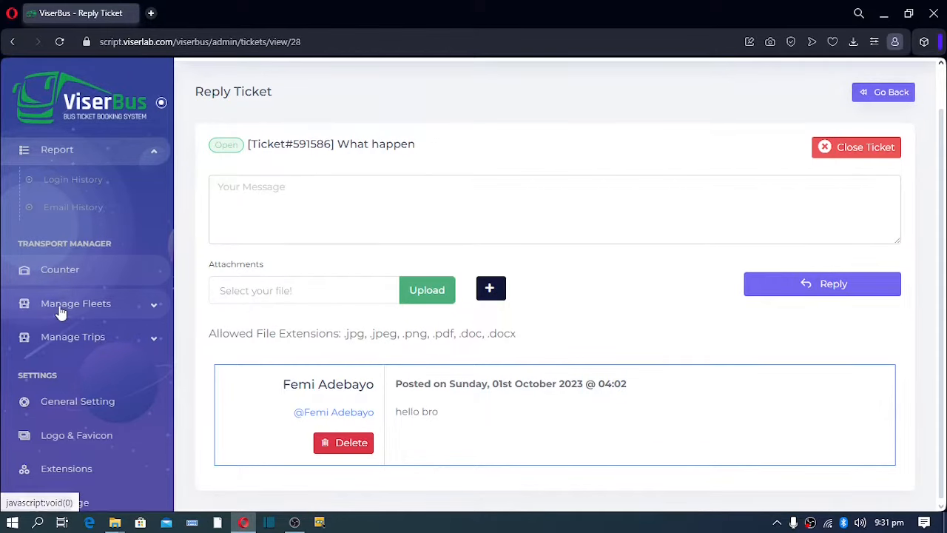
# Expand Manage Fleets and Manage Trips in the sidebar, scrolling toward General Setting.
pyautogui.click(156, 309)
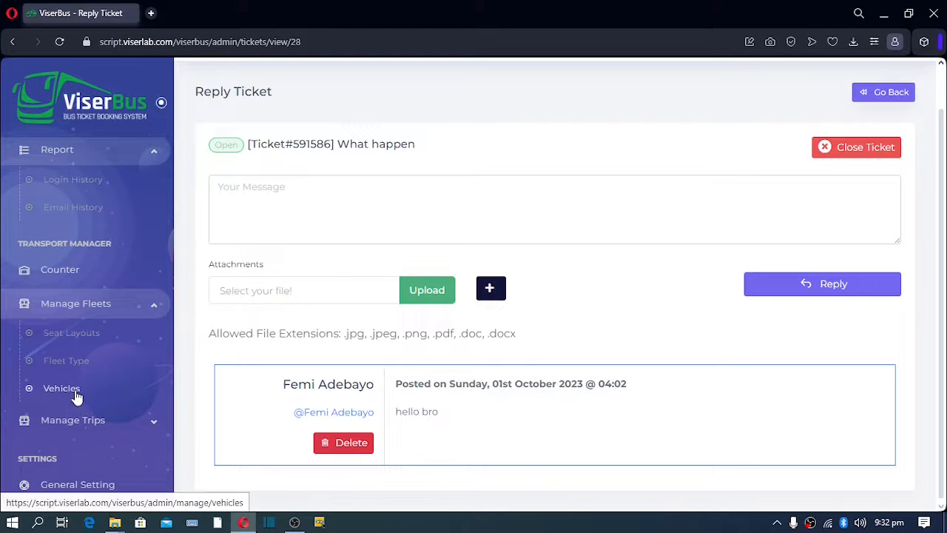
pyautogui.scroll(-2, 77, 398)
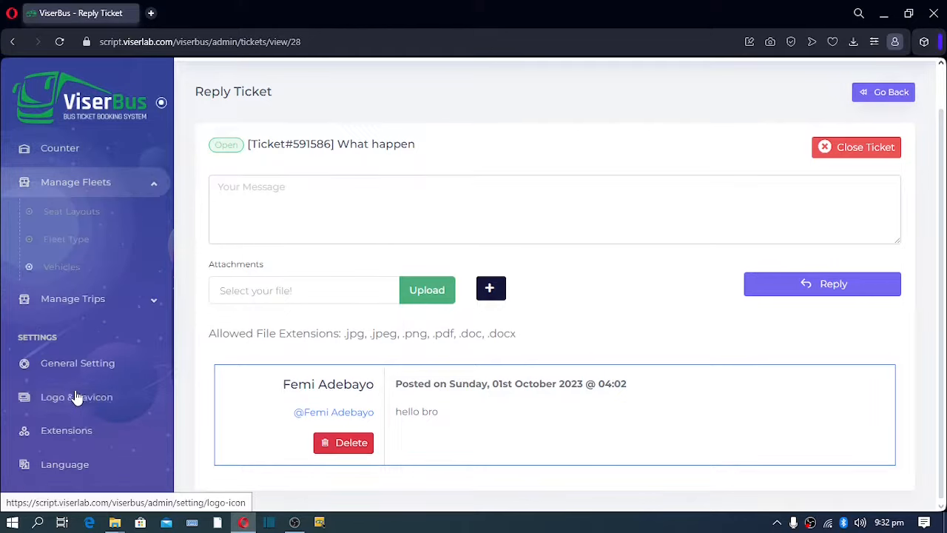
pyautogui.click(118, 311)
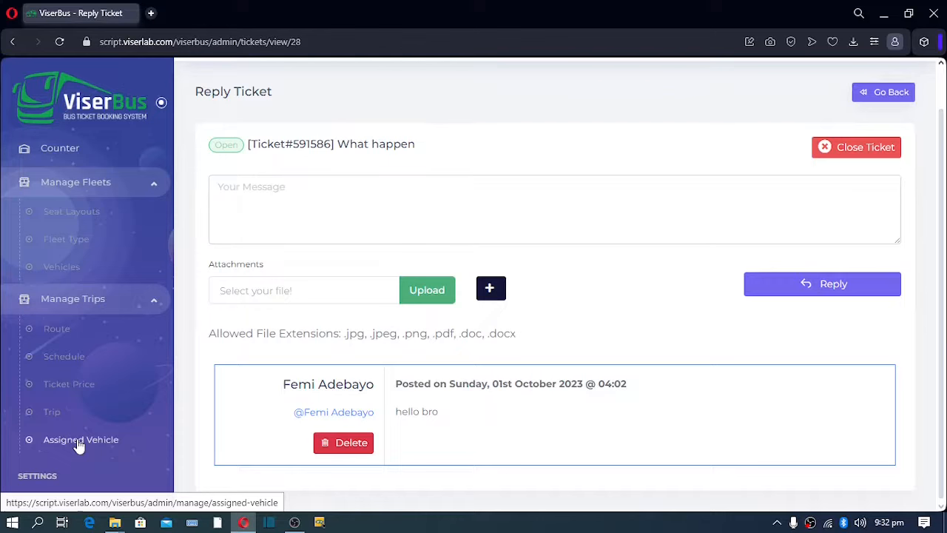
pyautogui.scroll(-3, 77, 441)
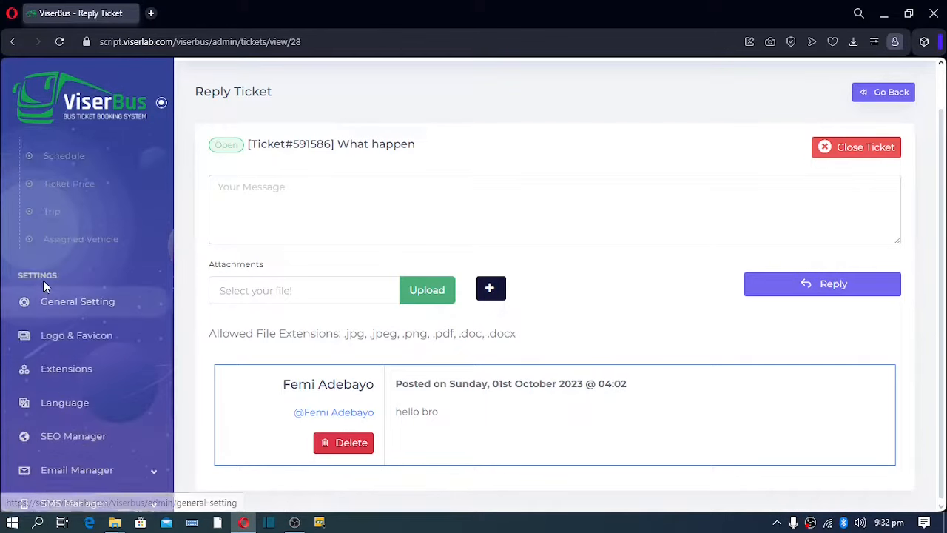
# Open General Setting and select the 'ViserBus' text in the Site Title field.
pyautogui.click(80, 303)
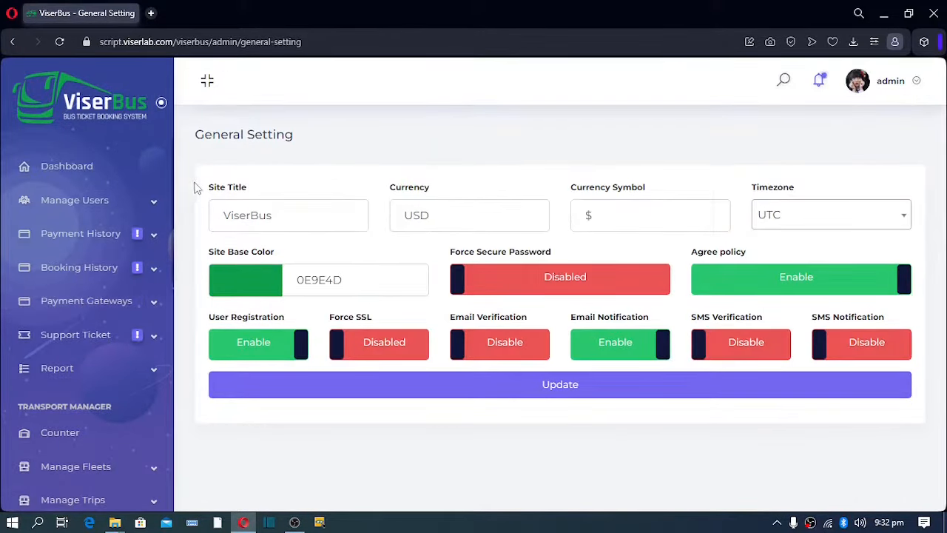
pyautogui.moveTo(293, 213); pyautogui.dragTo(195, 229)
pyautogui.click(278, 218)
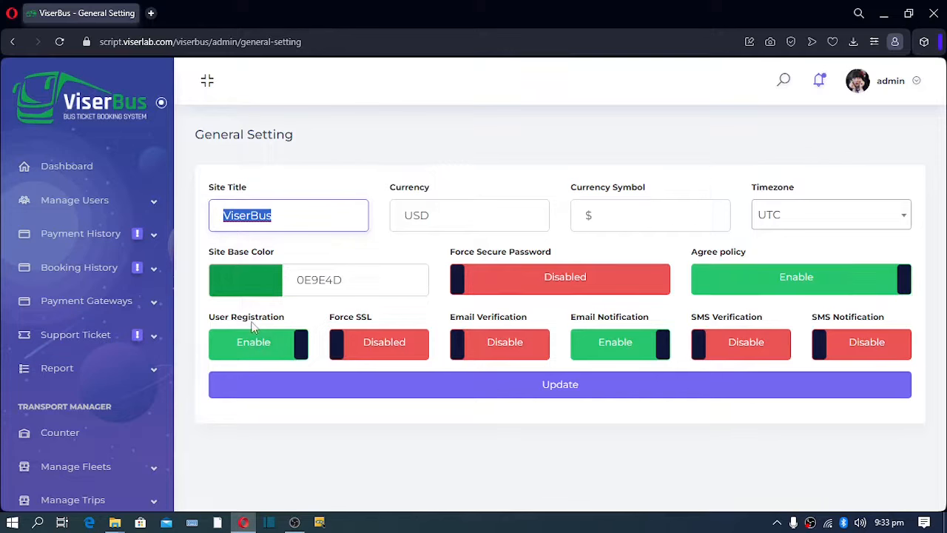
# Switch Force SSL and Email Verification to Enable on the ViserBus General Setting page.
pyautogui.click(389, 358)
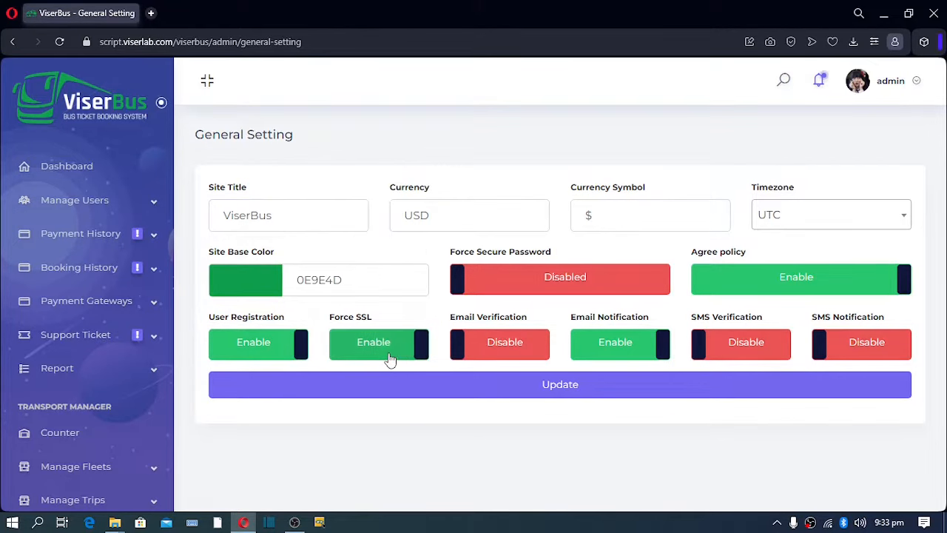
pyautogui.click(482, 352)
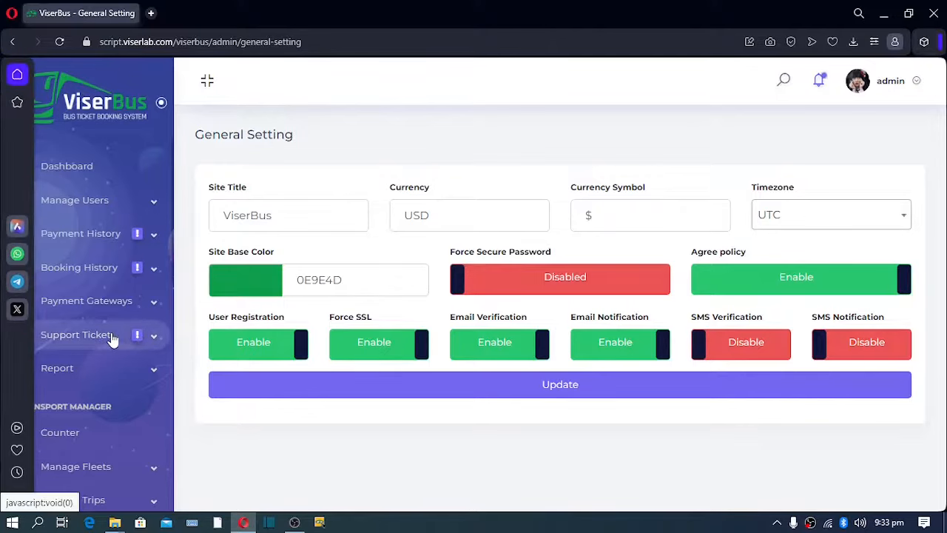
pyautogui.scroll(-5, 111, 338)
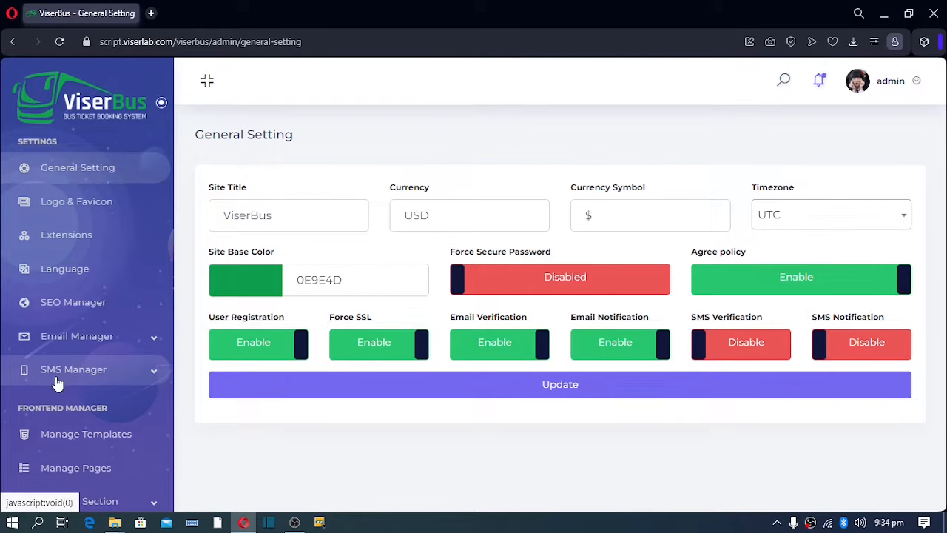
# Enable SMS Verification and SMS Notification, leaving only Force Secure Password disabled.
pyautogui.click(756, 356)
pyautogui.click(853, 351)
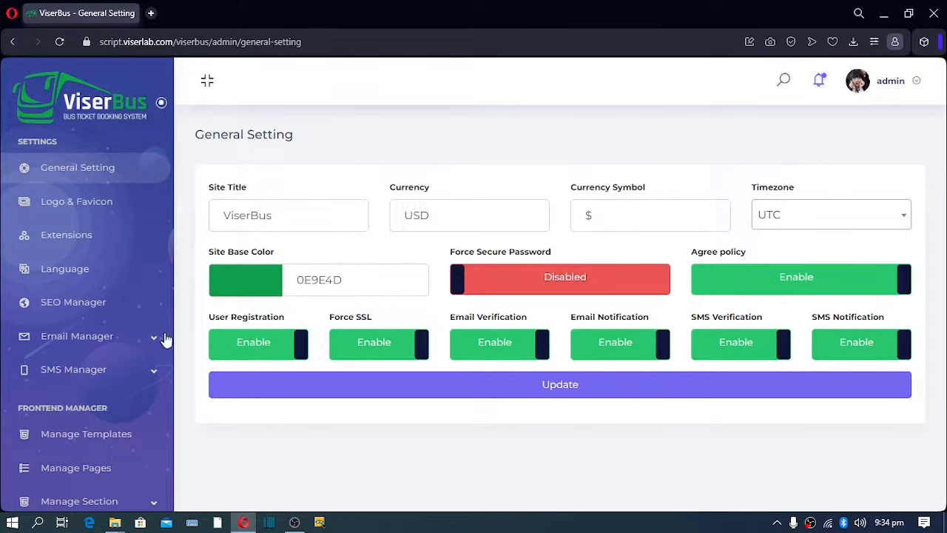
pyautogui.click(153, 374)
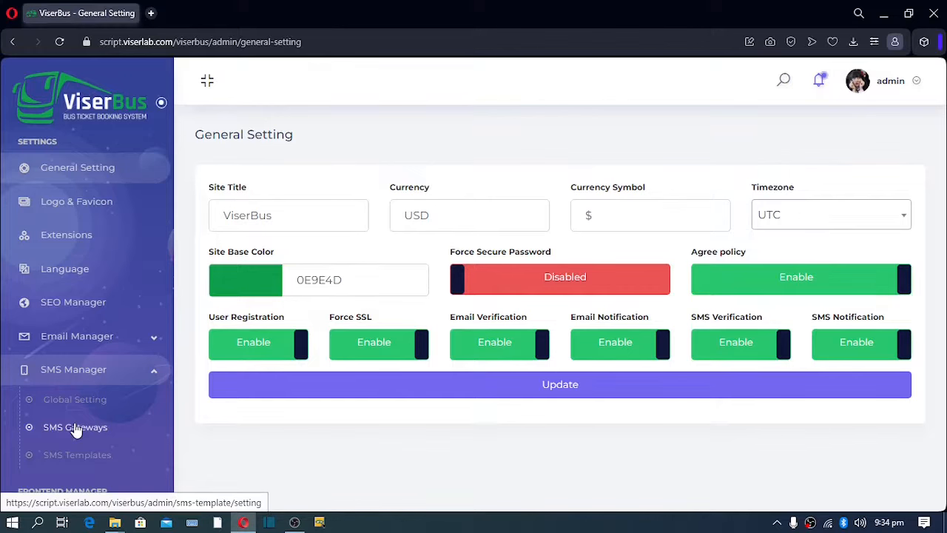
pyautogui.scroll(-3, 74, 429)
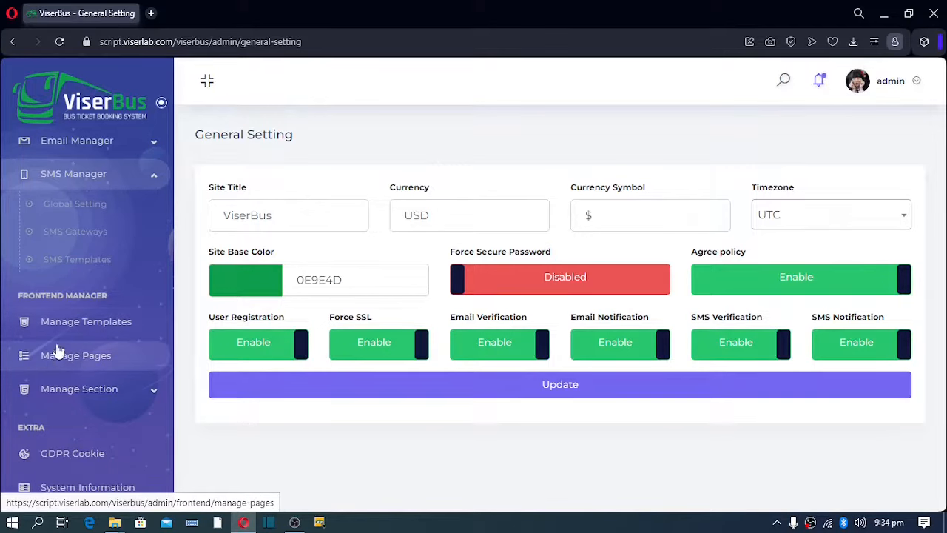
pyautogui.scroll(-2, 60, 372)
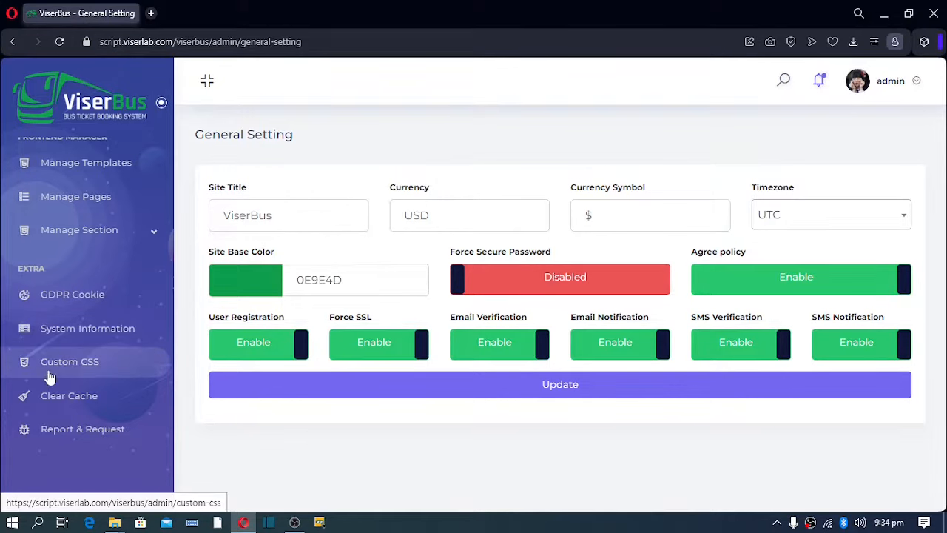
# Clear the ViserBus site cache using Clear Cache under Extra.
pyautogui.click(79, 406)
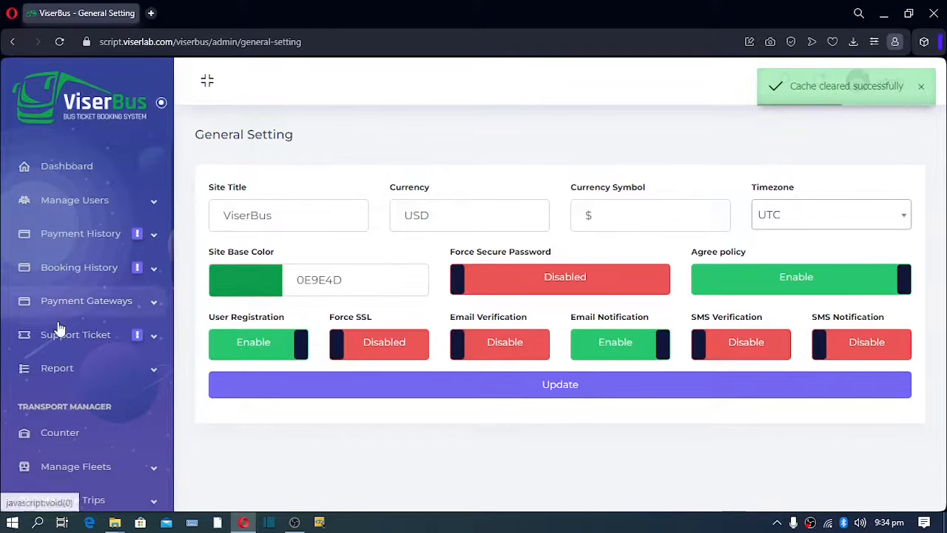
pyautogui.scroll(-5, 59, 329)
pyautogui.scroll(-3, 59, 329)
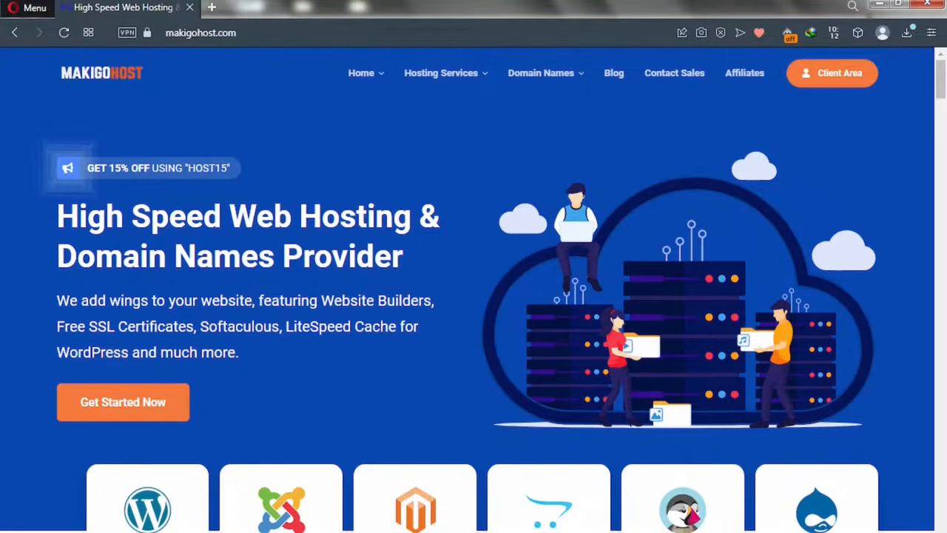
# Go through the Google, Pixabay, Huduly and Canva tabs and close them, keeping only Makigohost.
pyautogui.click(233, 8)
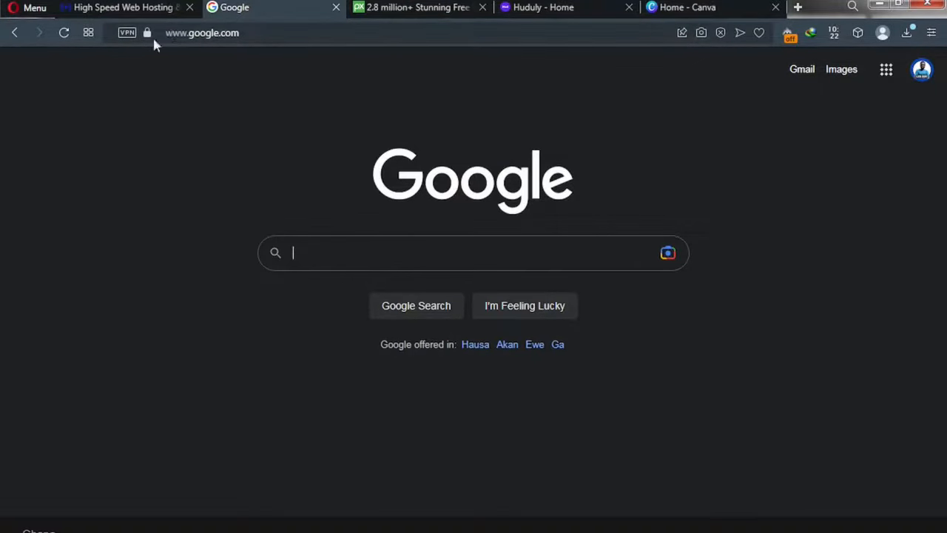
pyautogui.click(245, 34)
pyautogui.click(228, 32)
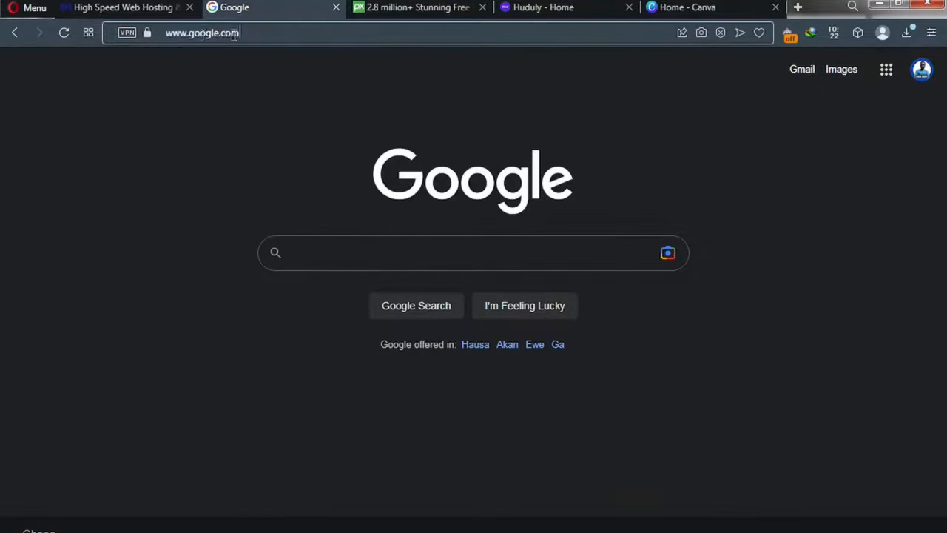
pyautogui.hotkey('ctrl', 'Tab')
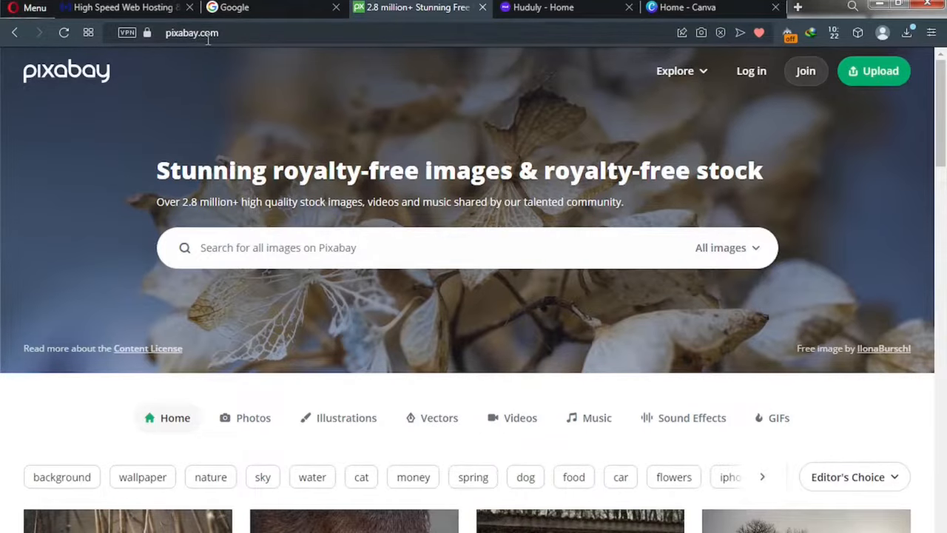
pyautogui.click(525, 9)
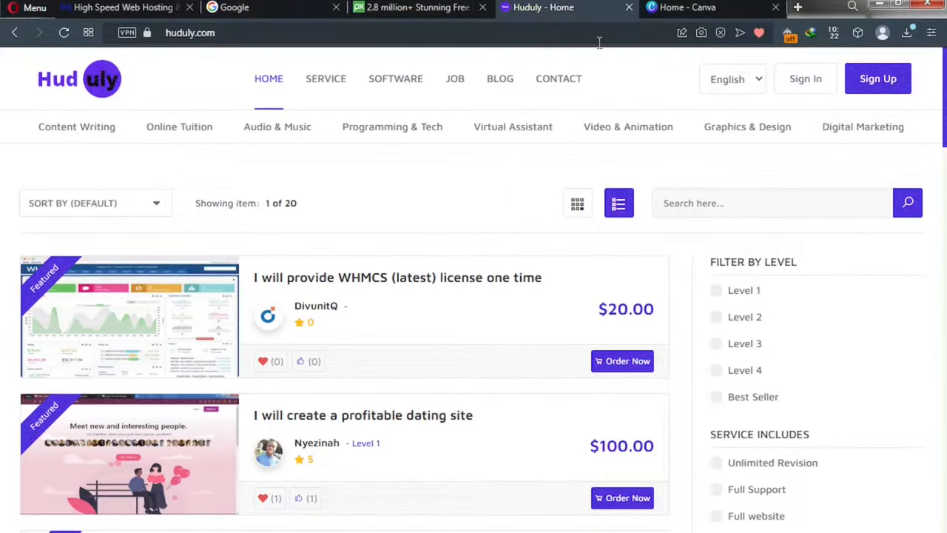
pyautogui.click(658, 11)
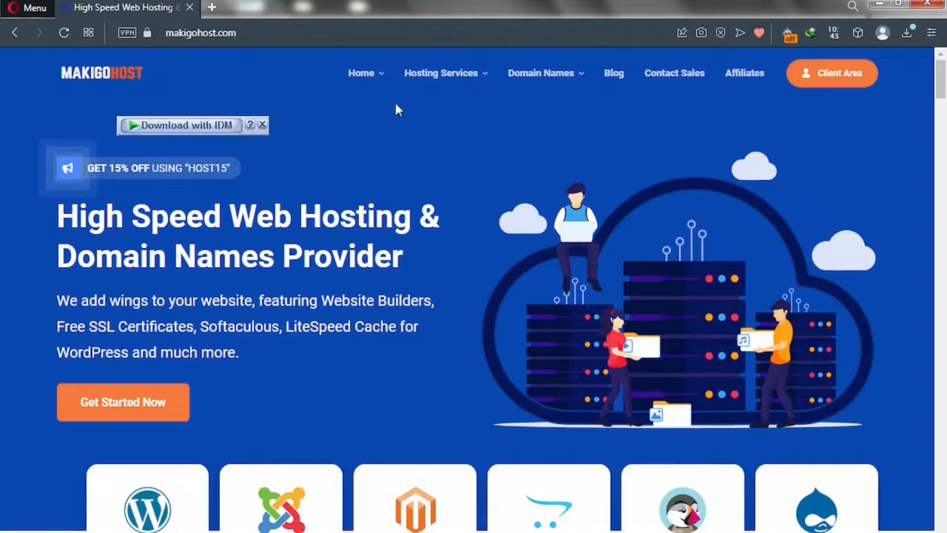
# Open Shared Hosting from Hosting Services and scroll to the Go Basic, Standard and Go Unlimited plans.
pyautogui.moveTo(426, 76)
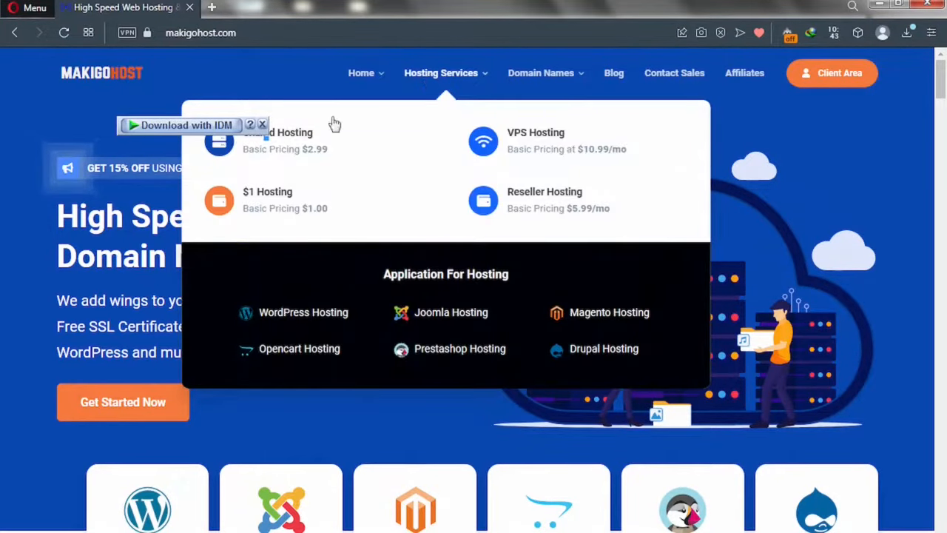
pyautogui.click(284, 145)
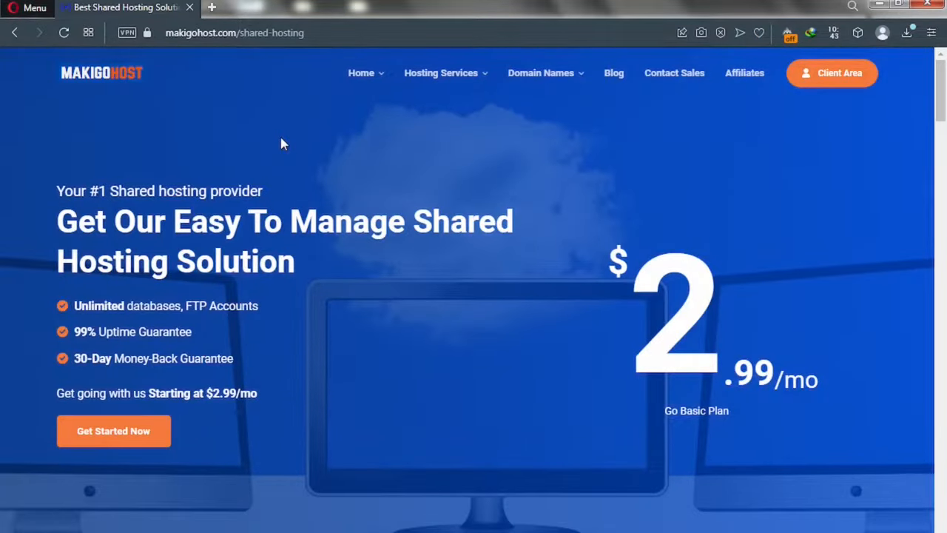
pyautogui.scroll(-3, 263, 284)
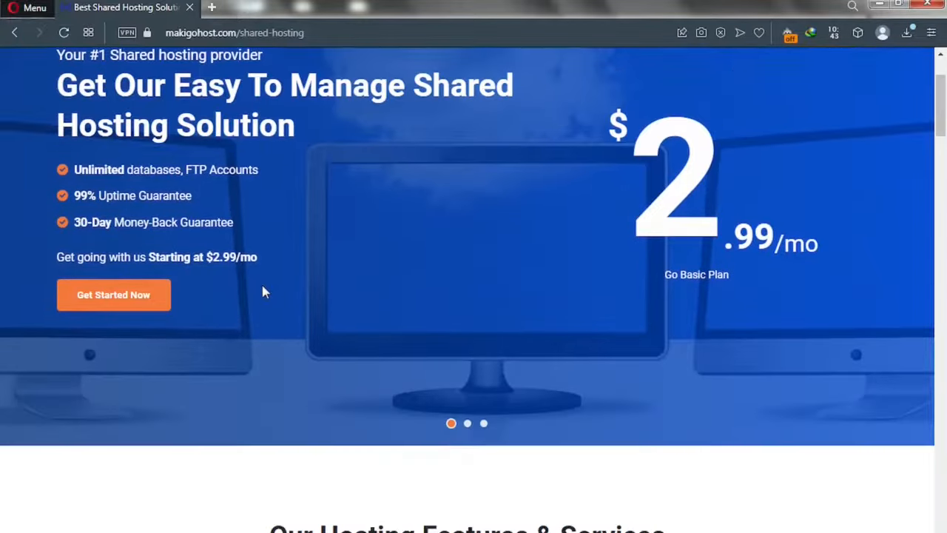
pyautogui.scroll(-6, 263, 295)
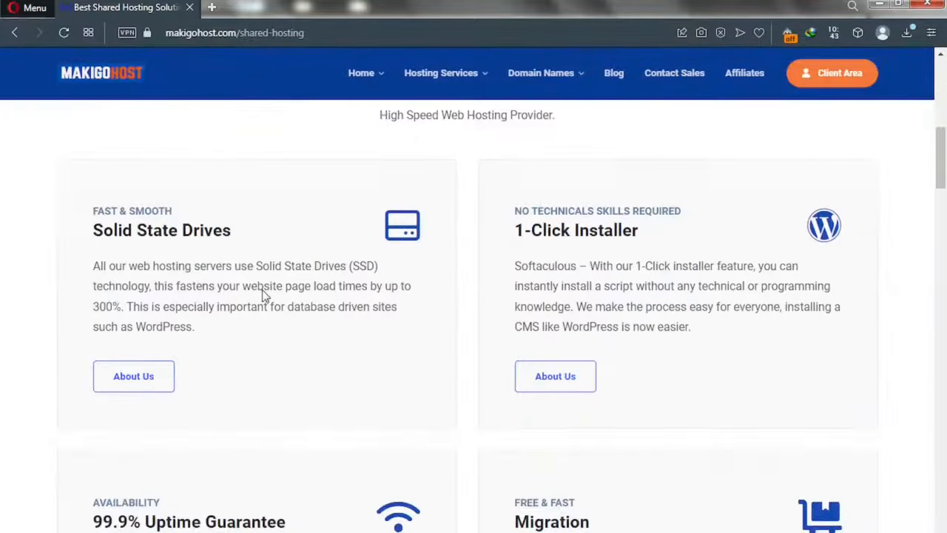
pyautogui.scroll(-2, 263, 296)
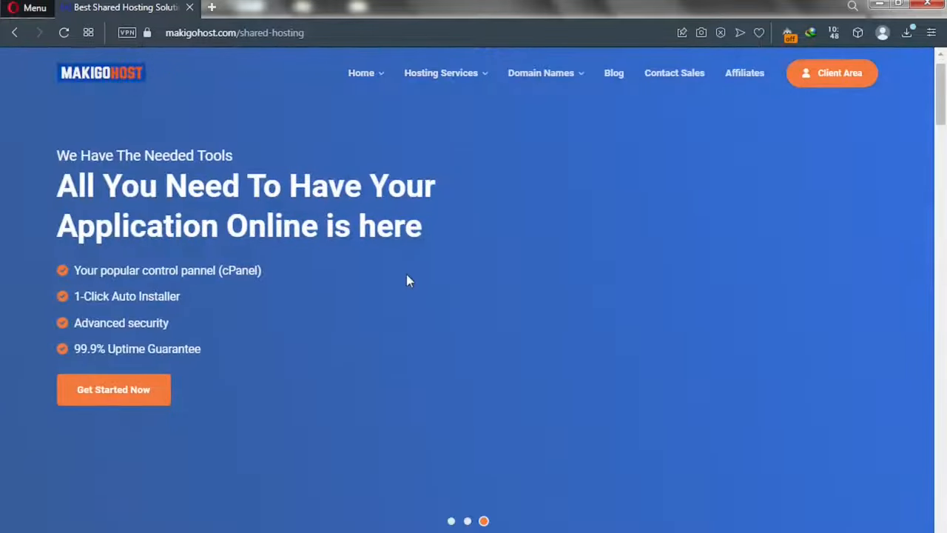
pyautogui.scroll(-4, 406, 274)
pyautogui.scroll(-10, 406, 280)
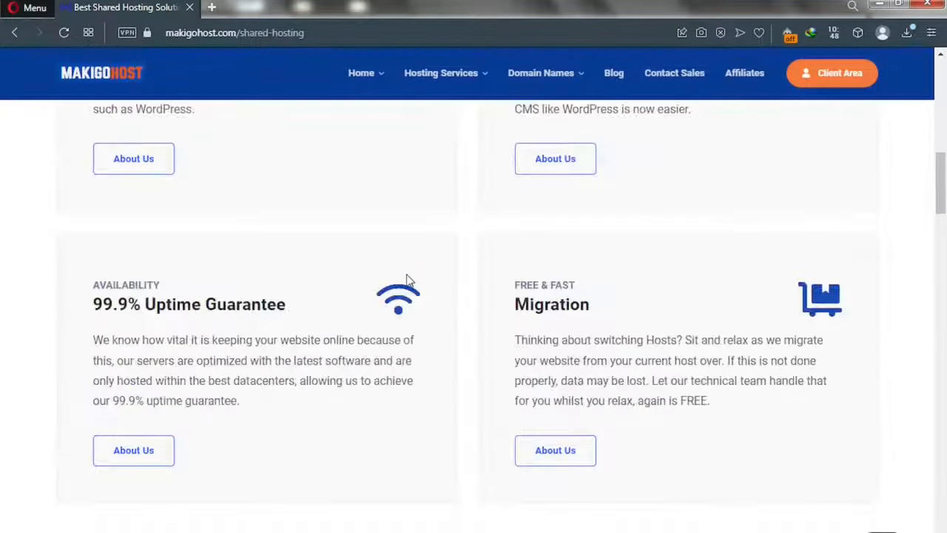
pyautogui.scroll(-10, 406, 280)
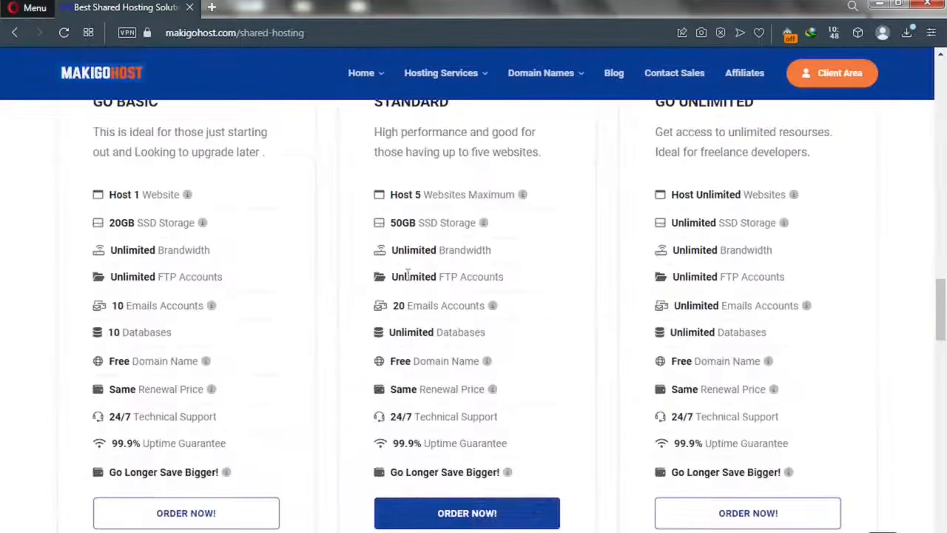
pyautogui.scroll(1, 408, 274)
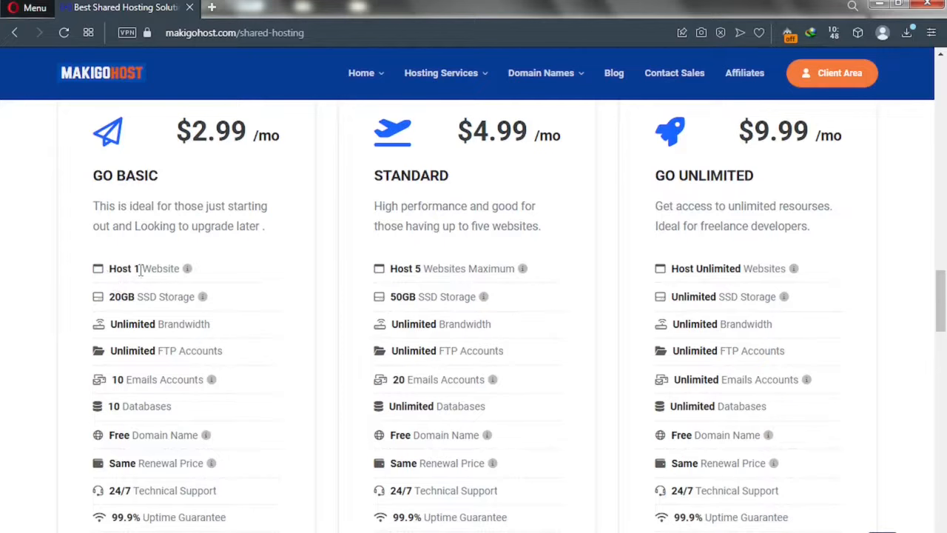
# Search Google for 'SSD VS HDD' in a new Opera tab.
pyautogui.hotkey('ctrl', 't')
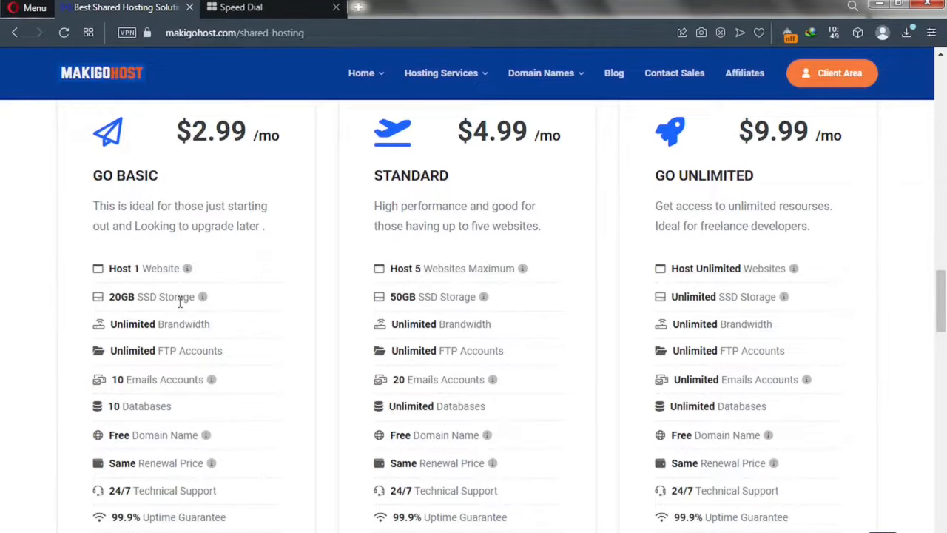
pyautogui.click(244, 9)
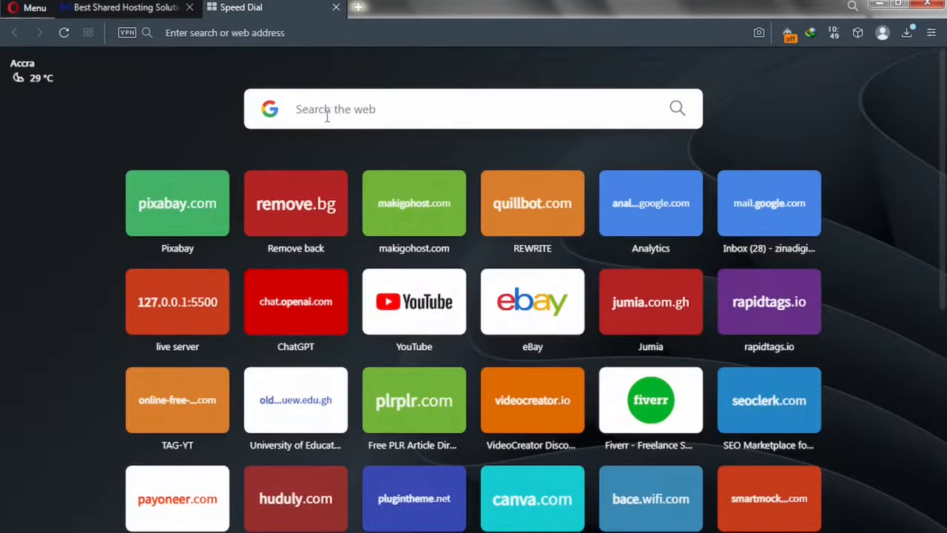
pyautogui.click(326, 115)
pyautogui.write('SSD VS ')
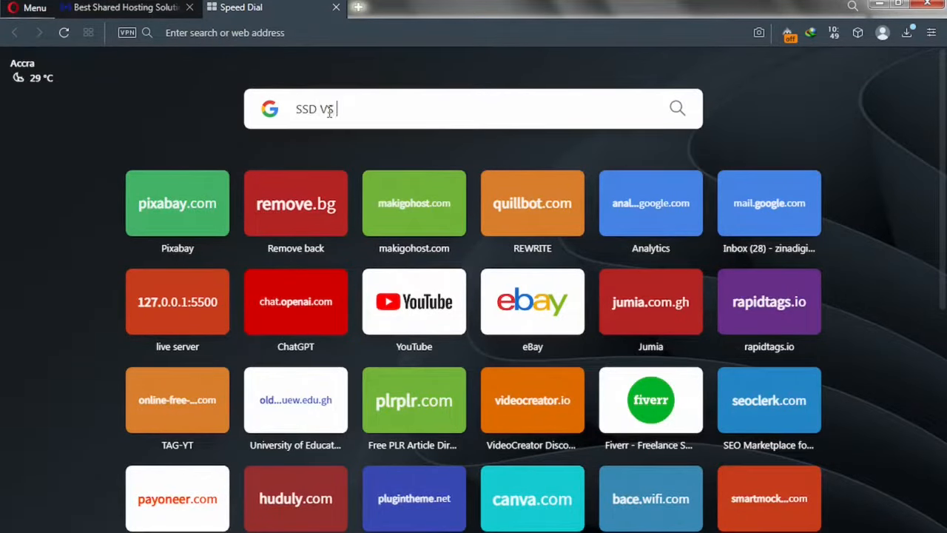
pyautogui.write('HDD')
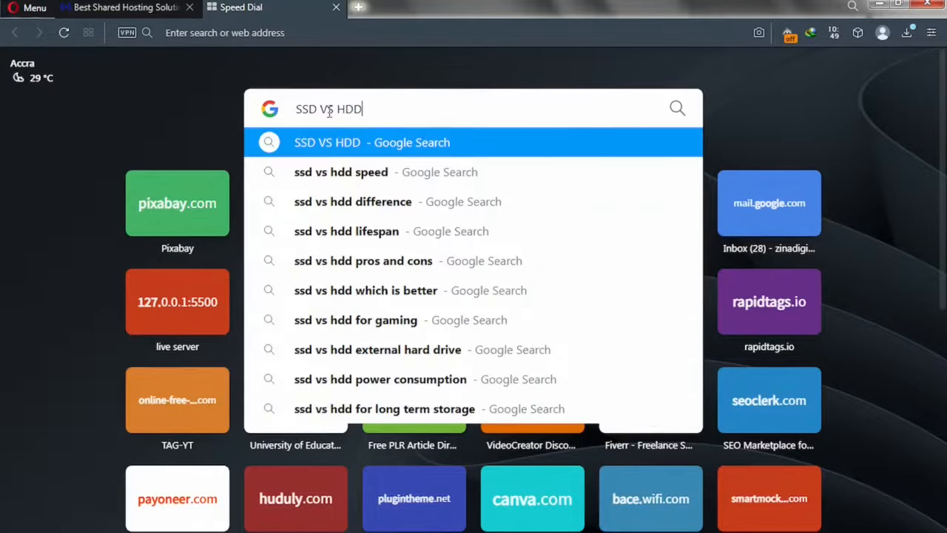
pyautogui.press('Return')
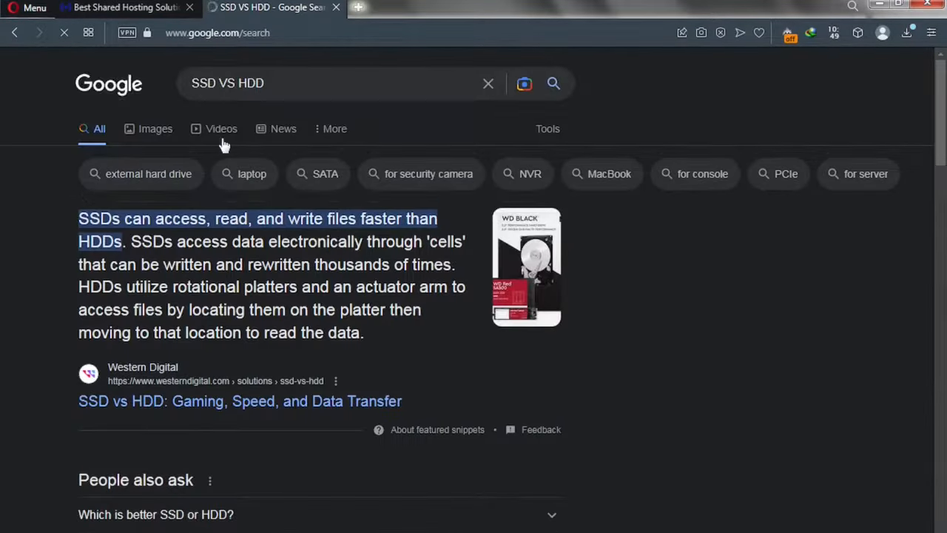
# View the Avast SSD vs HDD comparison image in Google Images, then return to Makigohost pricing.
pyautogui.click(152, 132)
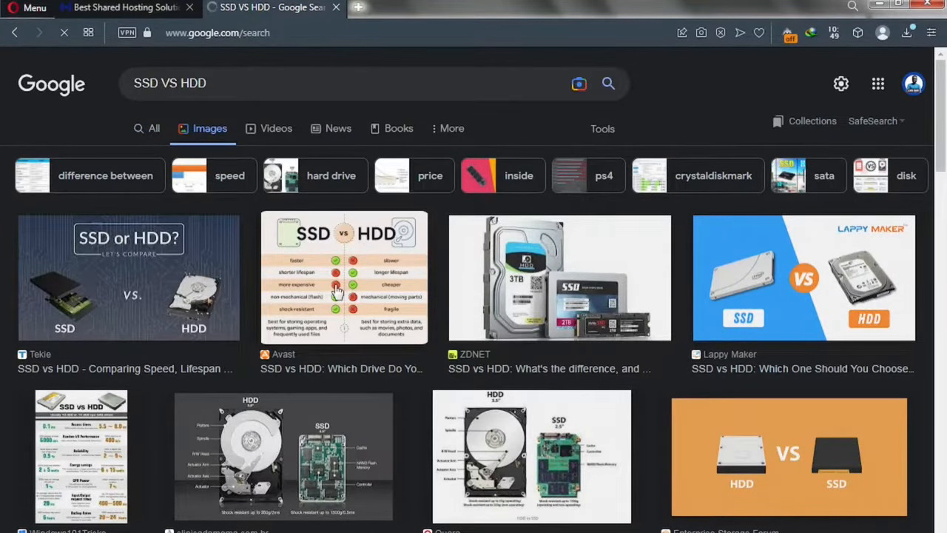
pyautogui.click(302, 291)
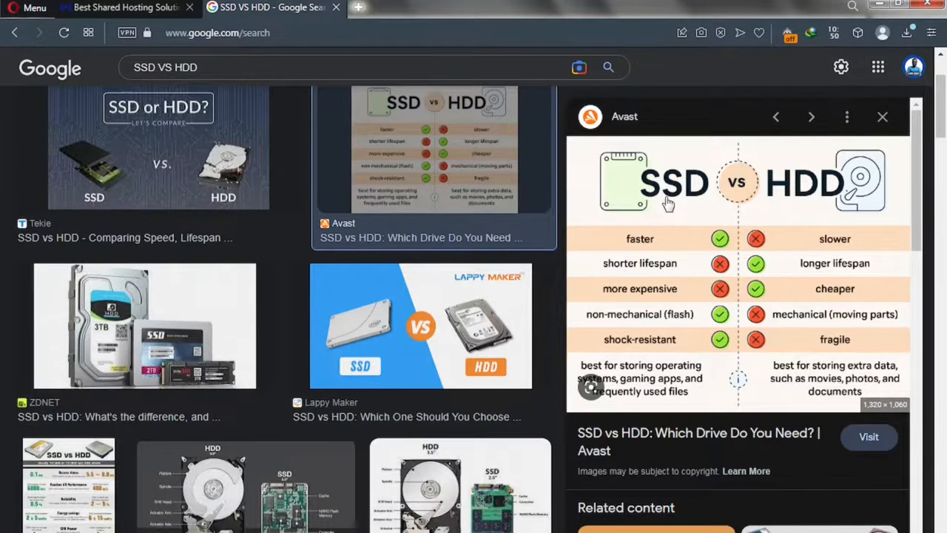
pyautogui.click(153, 10)
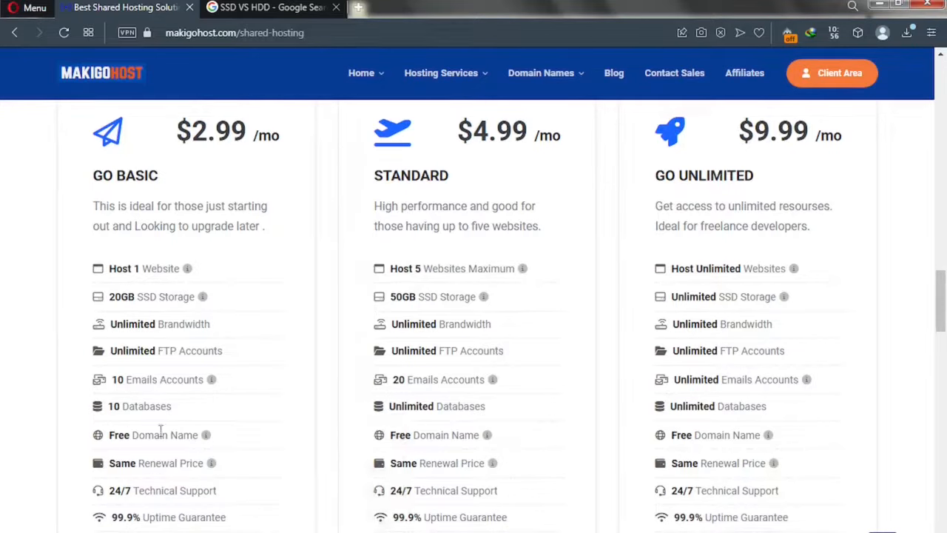
# Compare the shared hosting plan features down to the ORDER NOW buttons and close the SSD VS HDD tab.
pyautogui.moveTo(207, 436)
pyautogui.scroll(-1, 190, 512)
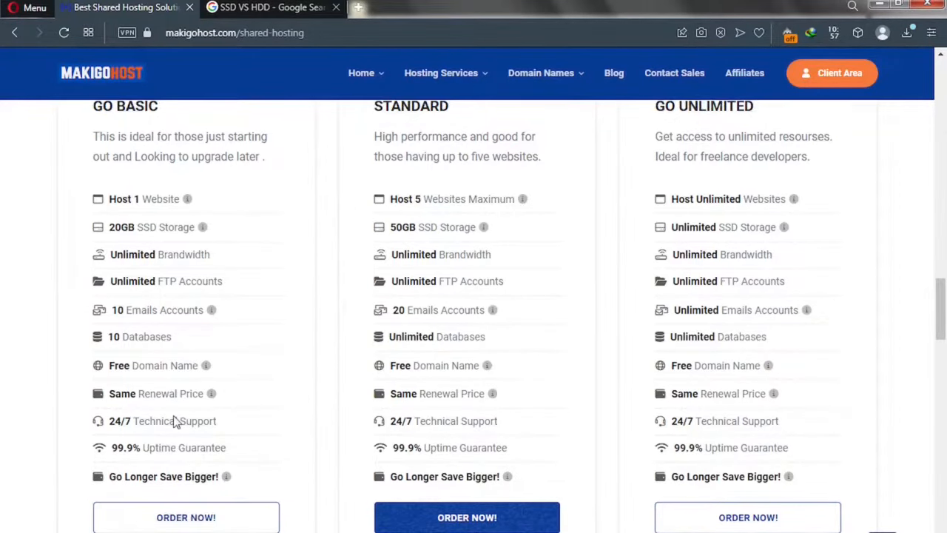
pyautogui.scroll(3, 148, 234)
pyautogui.scroll(-2, 148, 309)
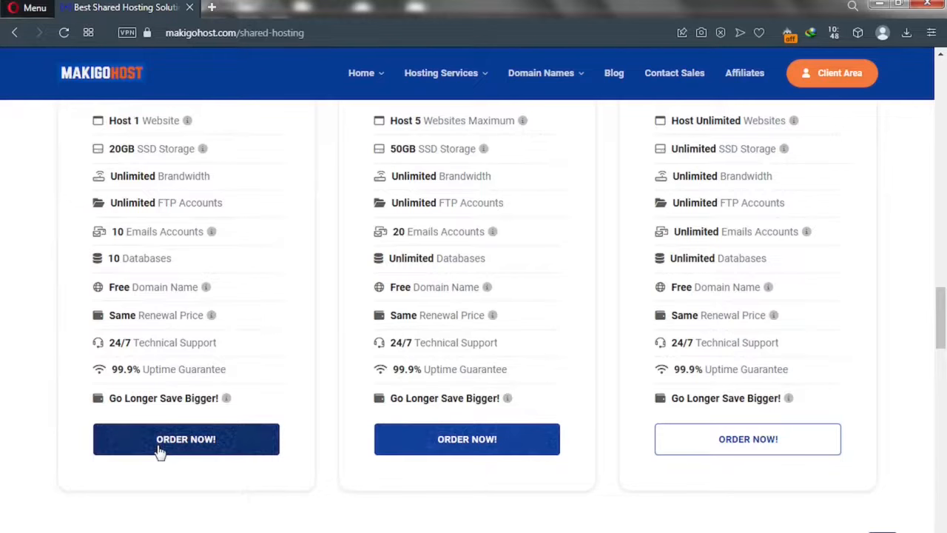
# Order the Go Basic plan and try the transfer and existing-domain options.
pyautogui.click(160, 452)
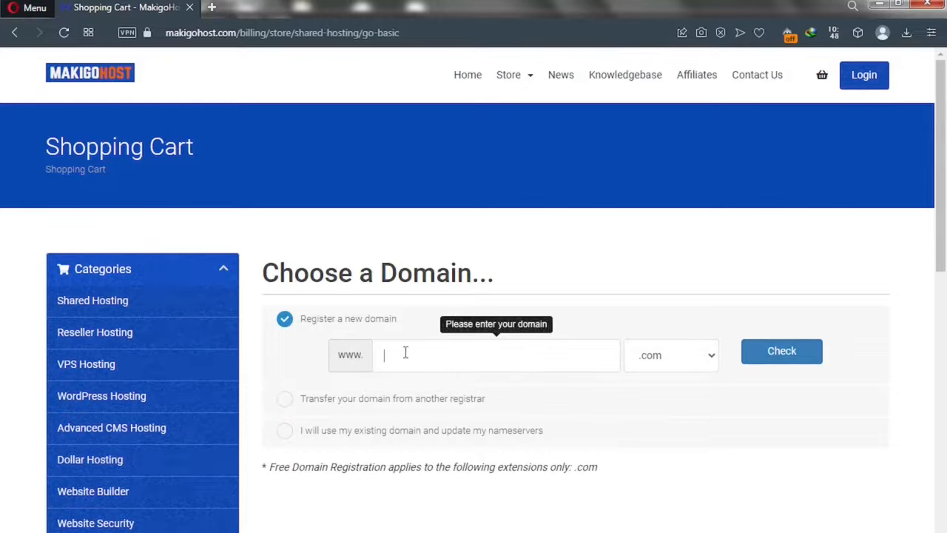
pyautogui.click(286, 399)
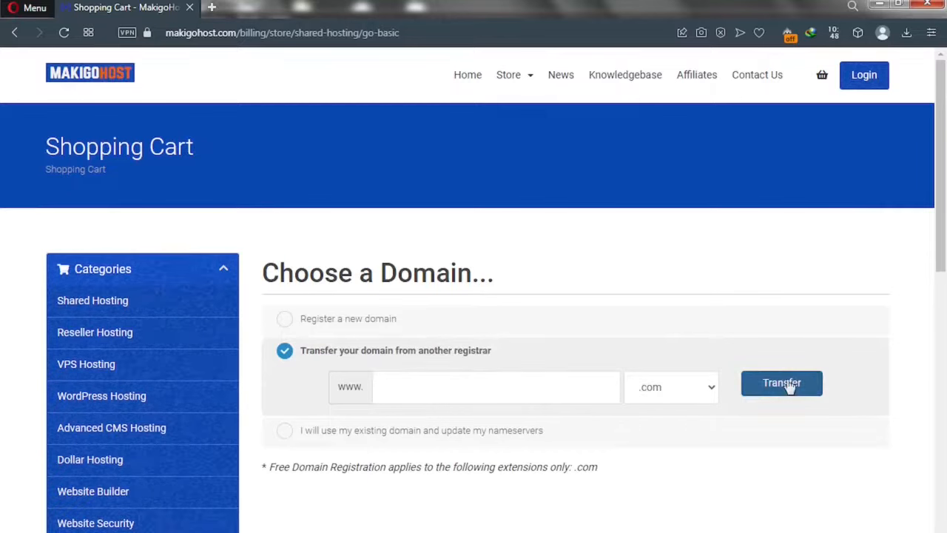
pyautogui.click(285, 432)
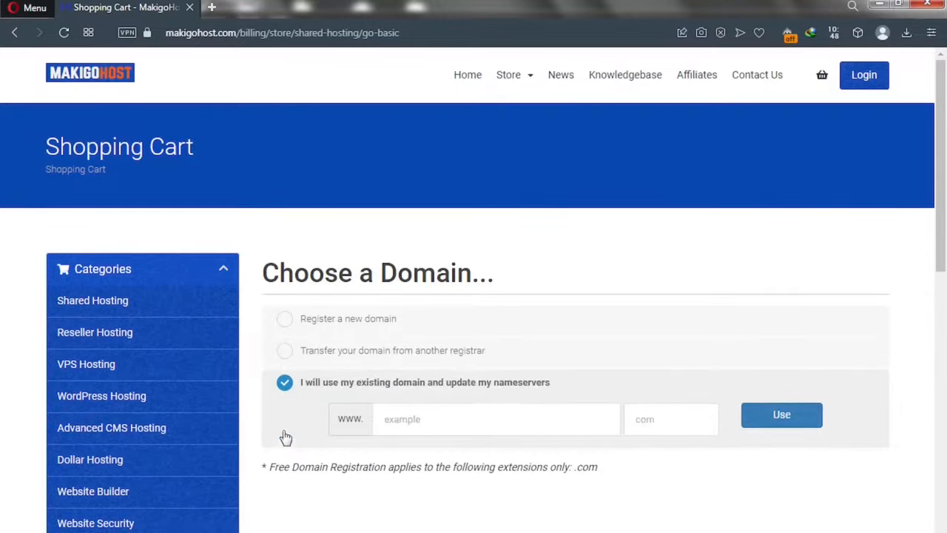
pyautogui.click(435, 424)
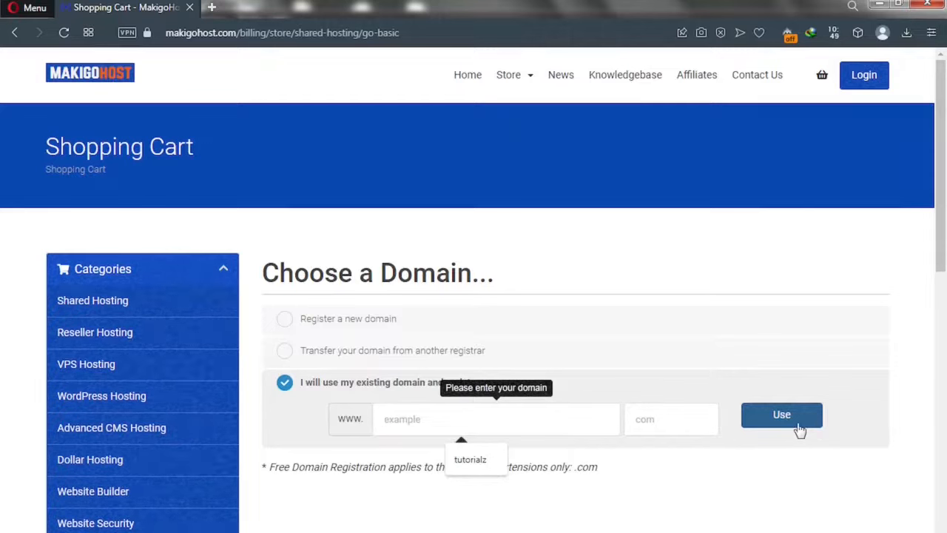
# Choose registering a new domain named solotest with the .com extension.
pyautogui.click(284, 319)
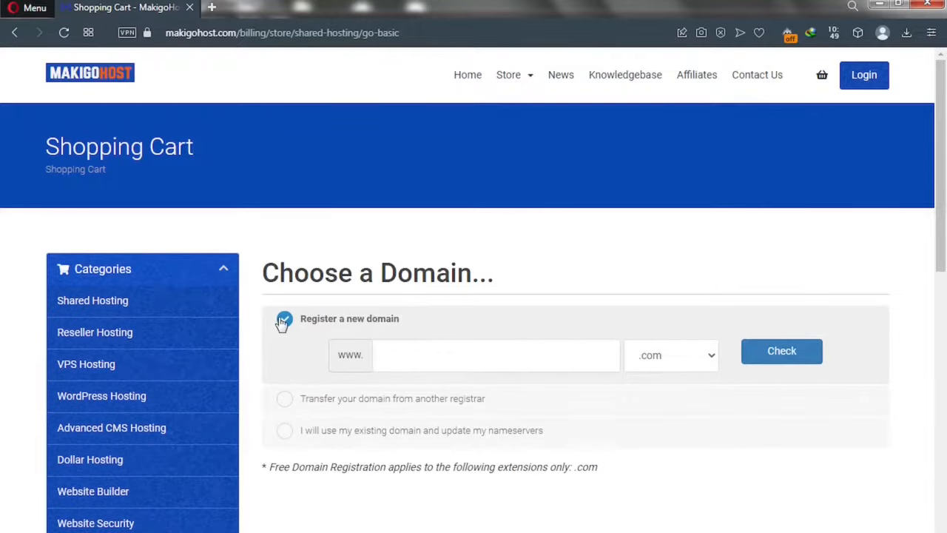
pyautogui.click(394, 354)
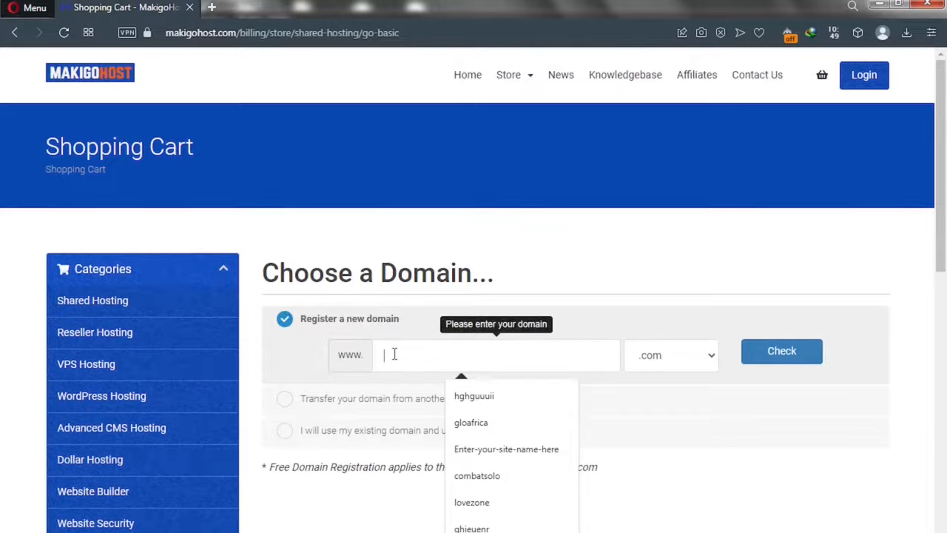
pyautogui.write('sdotest')
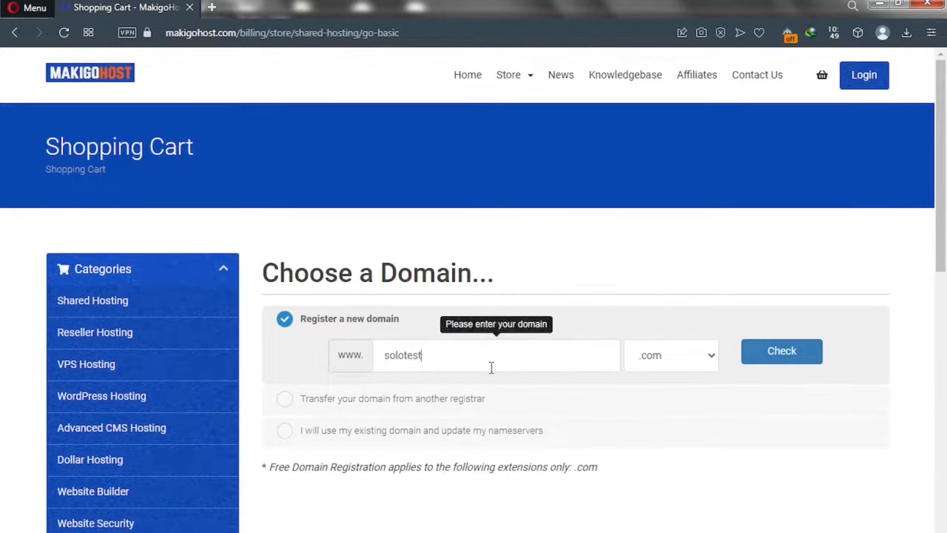
pyautogui.click(681, 365)
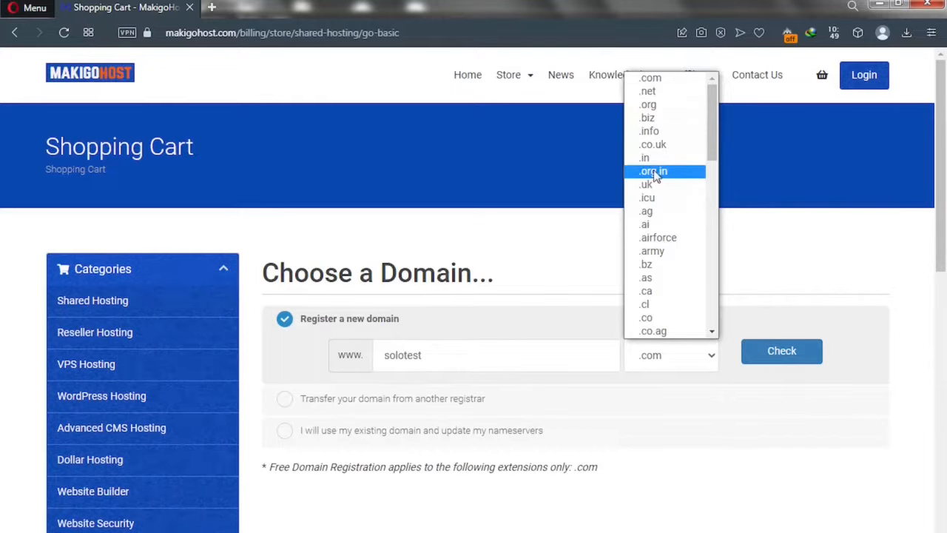
pyautogui.click(545, 274)
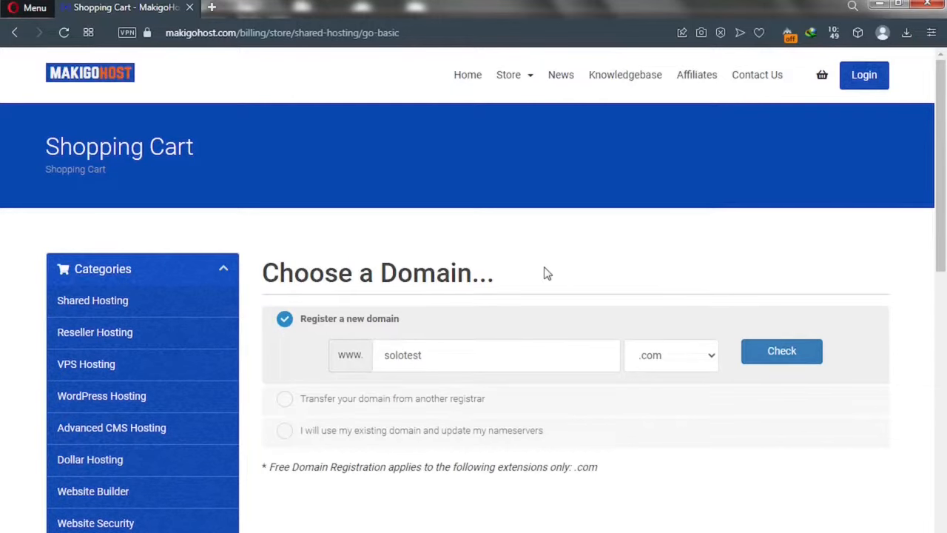
# Check solotest.com and google.com (both unavailable), then enter solotutorialz as the domain name.
pyautogui.click(763, 355)
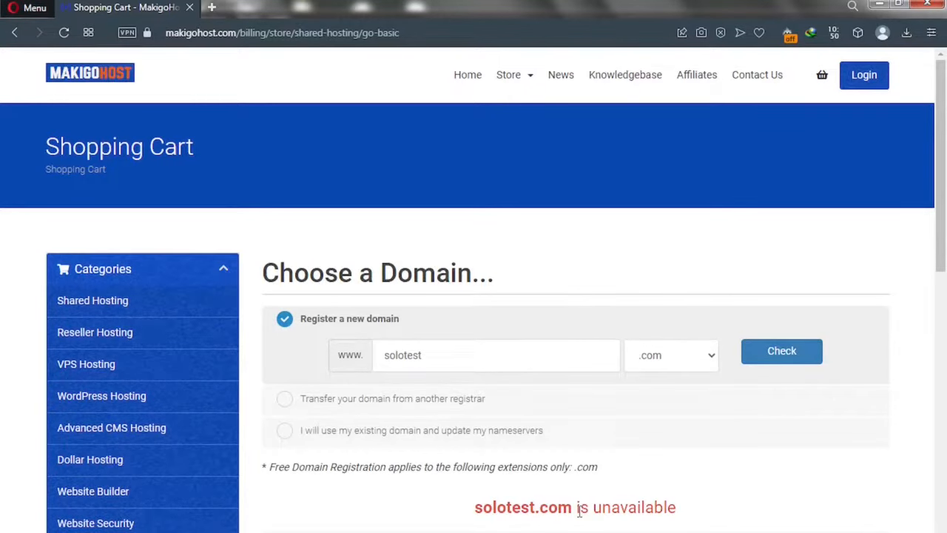
pyautogui.moveTo(574, 507); pyautogui.dragTo(482, 503)
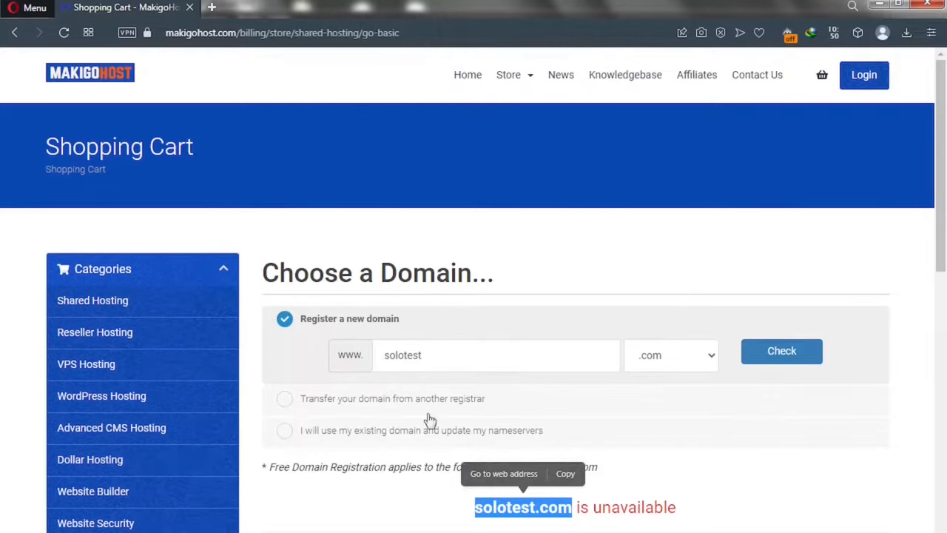
pyautogui.click(423, 354)
pyautogui.moveTo(372, 352); pyautogui.dragTo(373, 356)
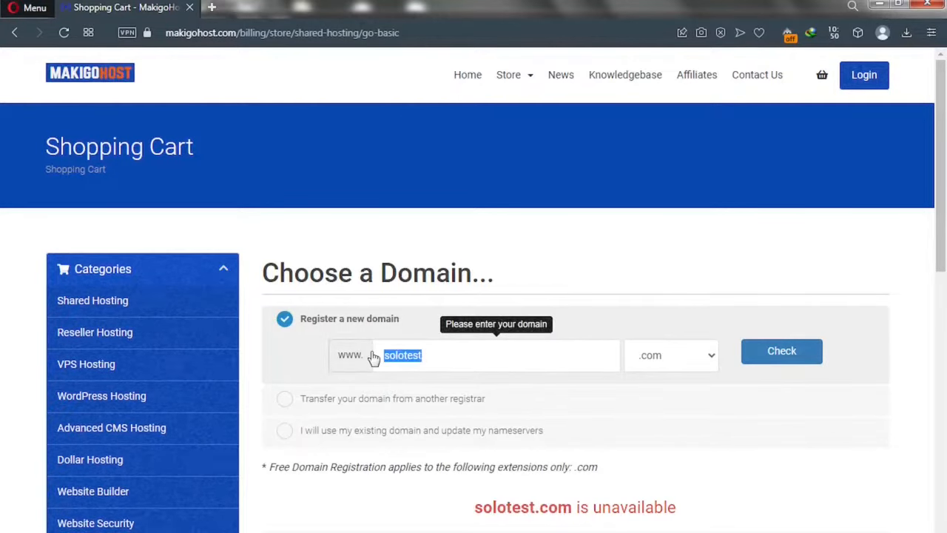
pyautogui.write('google')
pyautogui.click(774, 353)
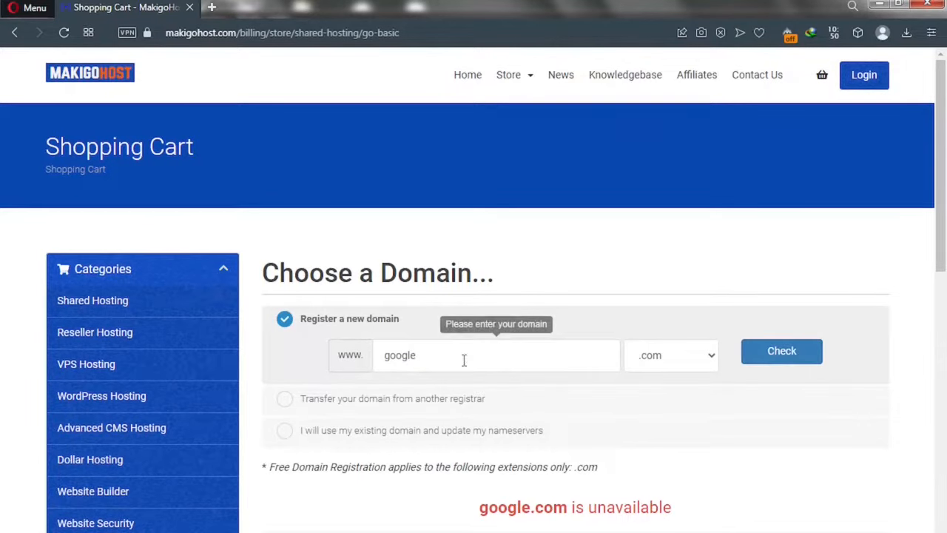
pyautogui.moveTo(427, 355); pyautogui.dragTo(363, 349)
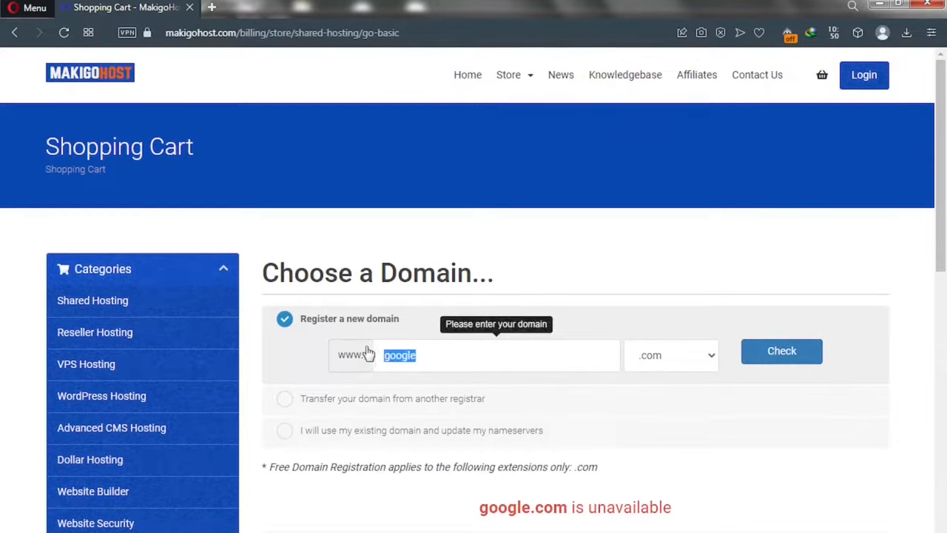
pyautogui.write('t')
pyautogui.write('olotutorialz')
# Confirm solotutorialz.com is available at $12.99 and continue with it to cart configuration.
pyautogui.click(793, 359)
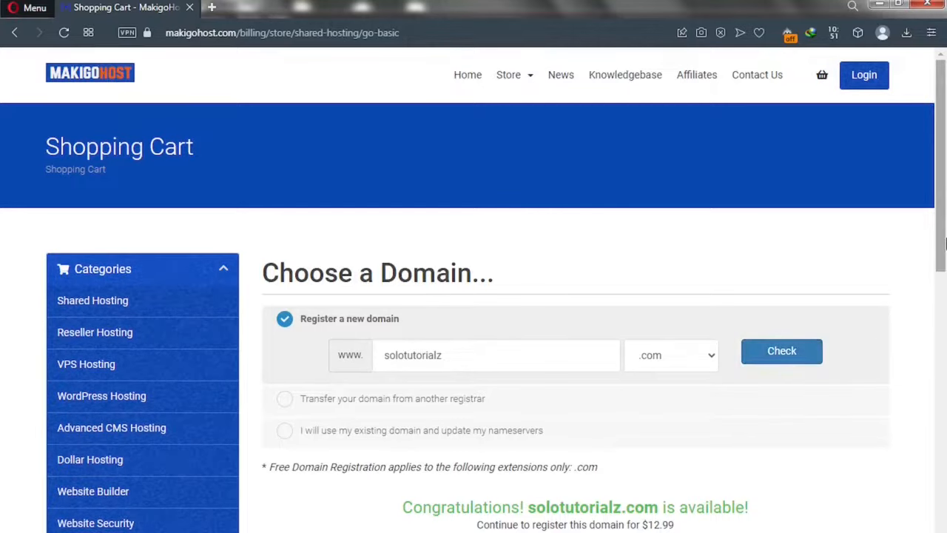
pyautogui.moveTo(942, 240); pyautogui.dragTo(942, 356)
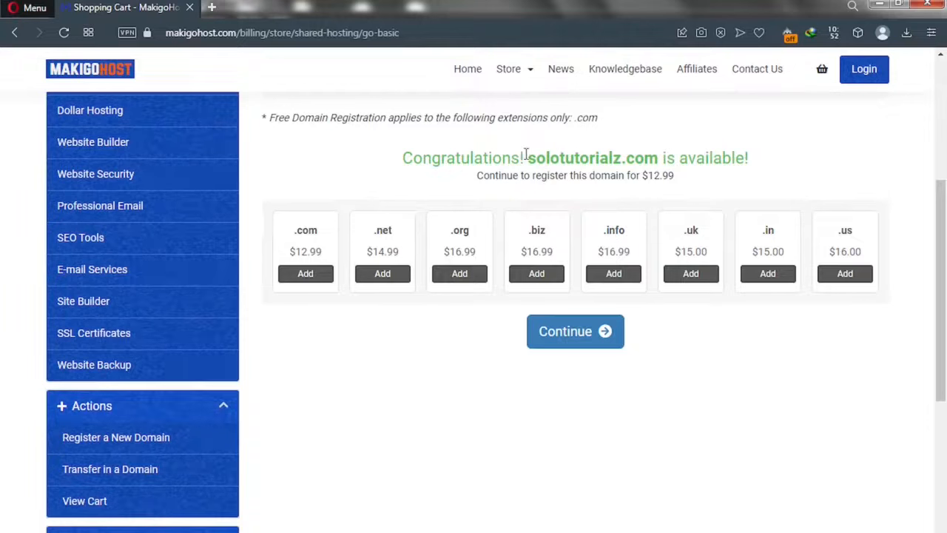
pyautogui.click(570, 348)
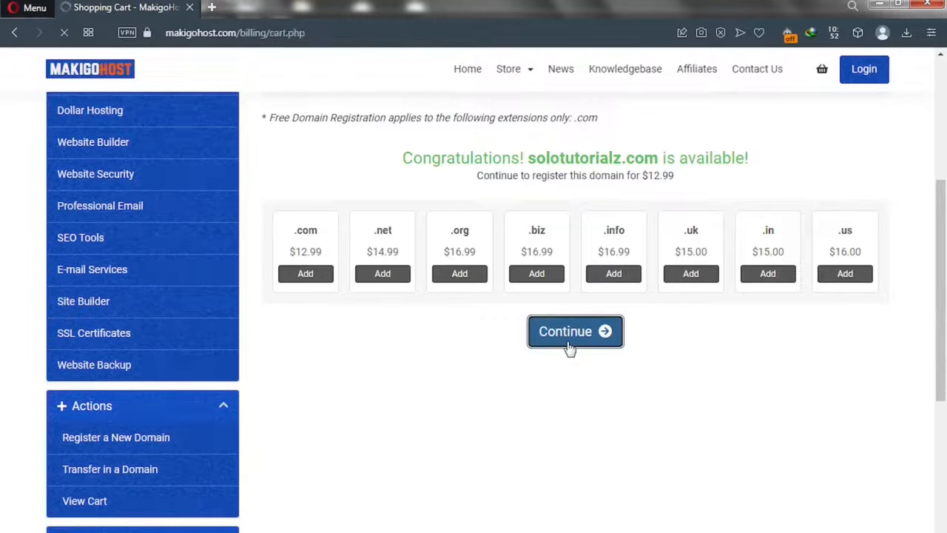
# Set the Go Basic billing cycle to '12 Month Price - $2.99 (Free Domain)'.
pyautogui.scroll(-8, 569, 347)
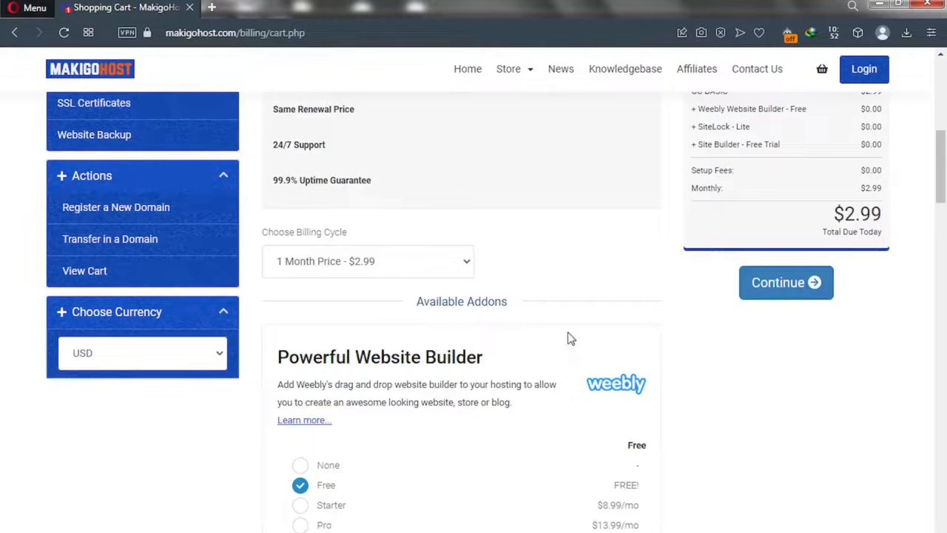
pyautogui.click(460, 267)
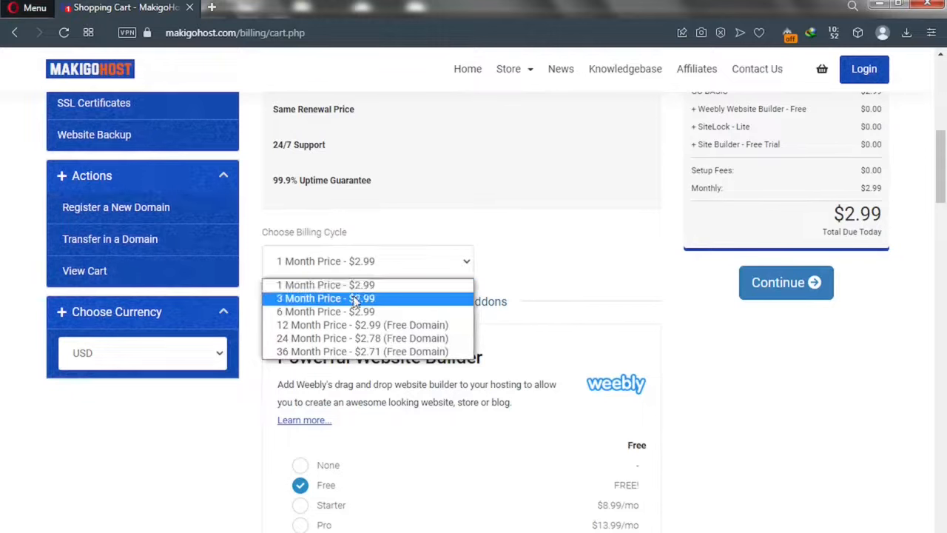
pyautogui.click(330, 330)
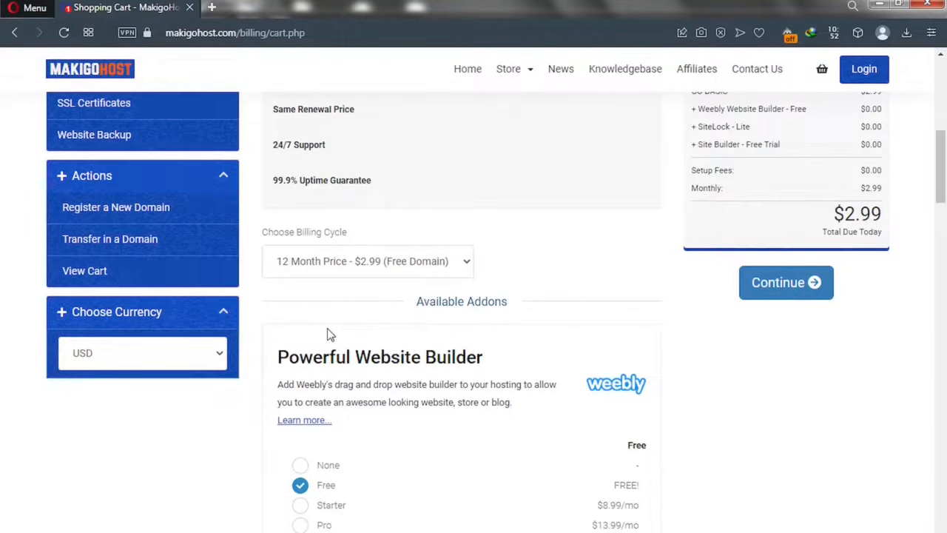
# Scroll through the free addons and back up to check the $35.88 total.
pyautogui.scroll(-3, 362, 323)
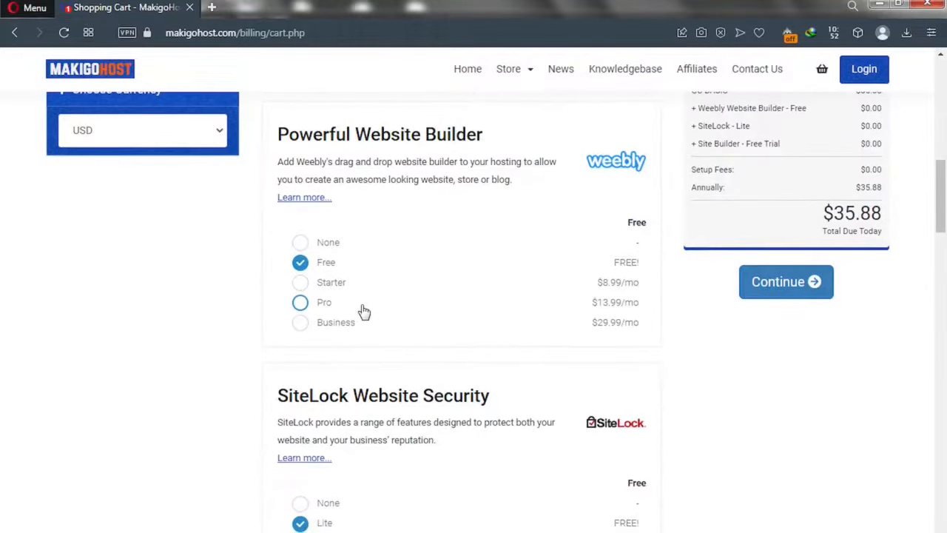
pyautogui.scroll(-3, 364, 311)
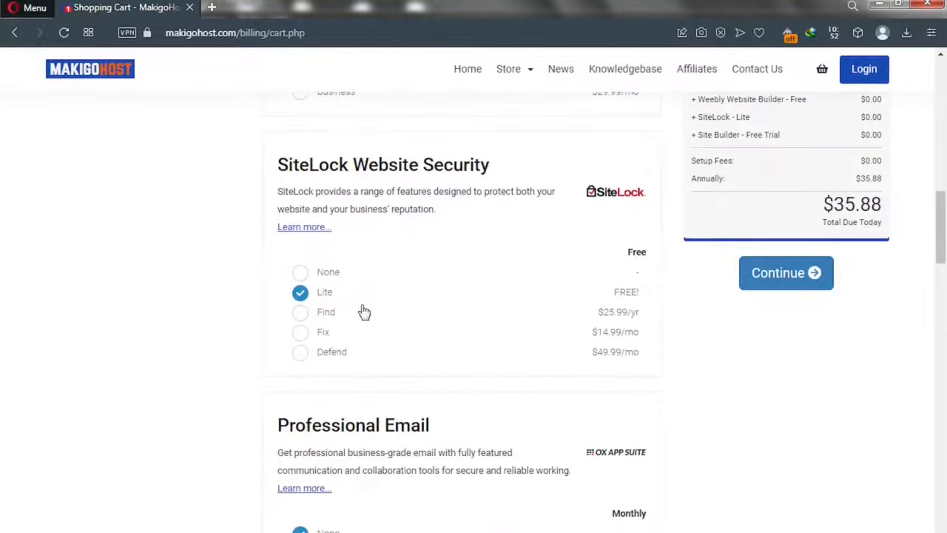
pyautogui.scroll(-3, 365, 311)
pyautogui.scroll(-1, 364, 311)
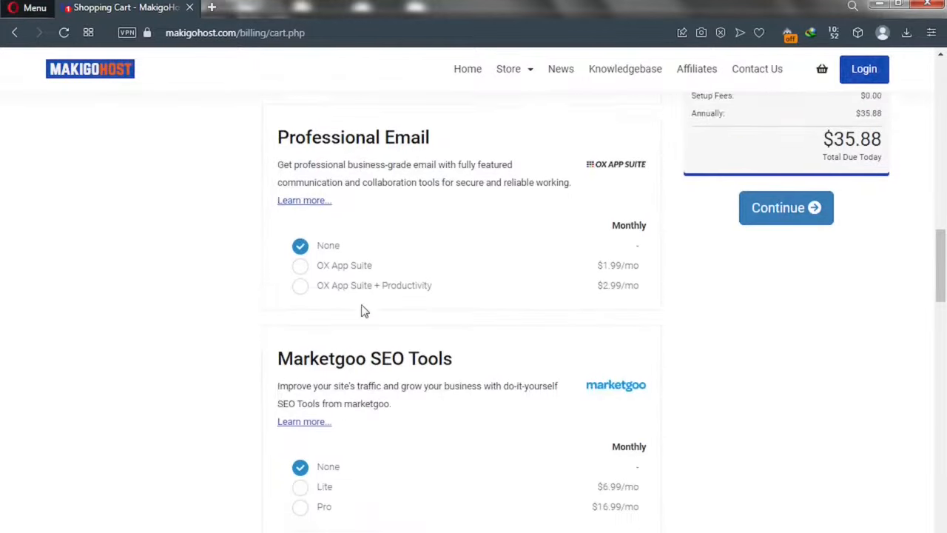
pyautogui.scroll(-3, 363, 311)
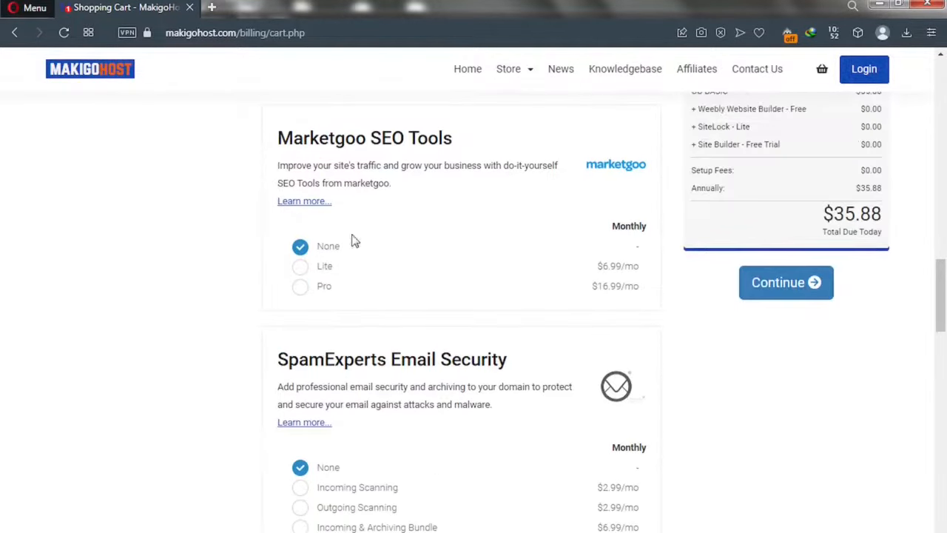
pyautogui.scroll(-5, 402, 159)
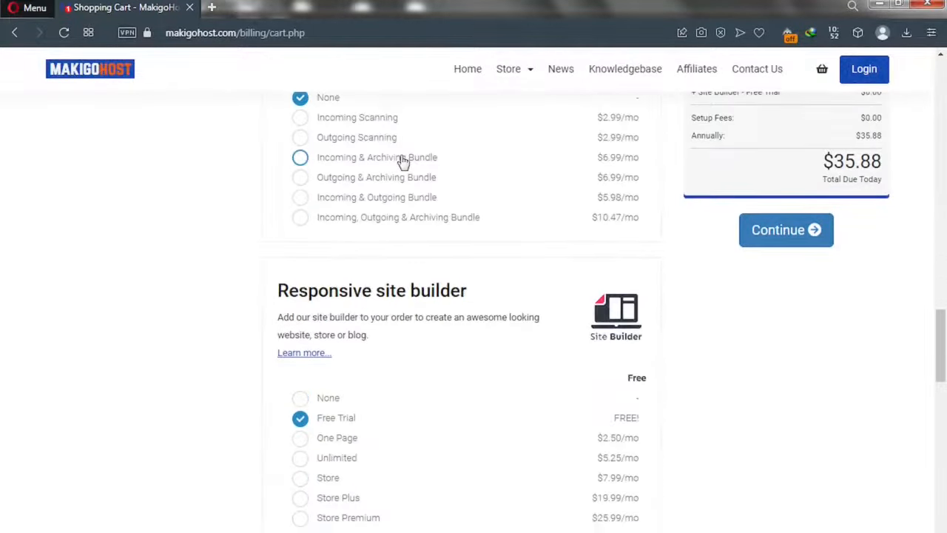
pyautogui.scroll(11, 401, 161)
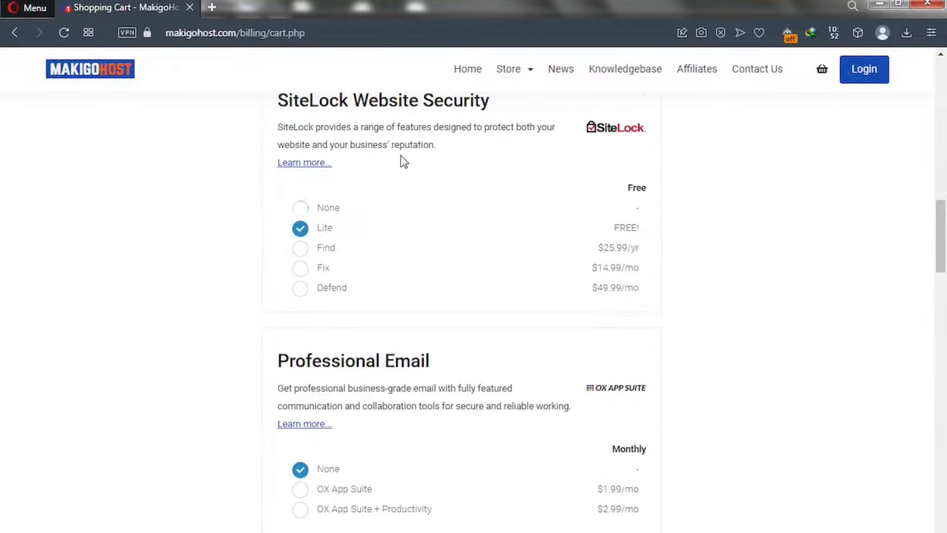
pyautogui.scroll(9, 402, 161)
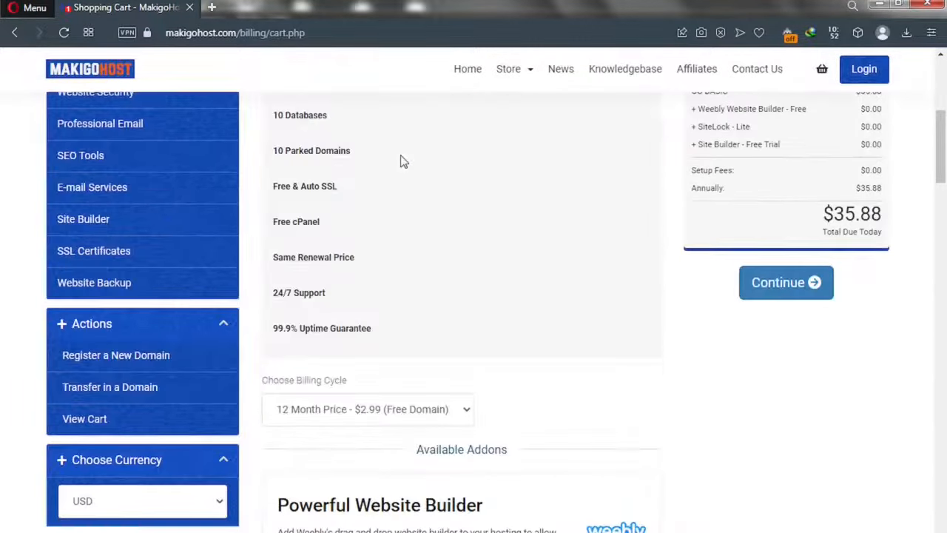
pyautogui.scroll(3, 402, 162)
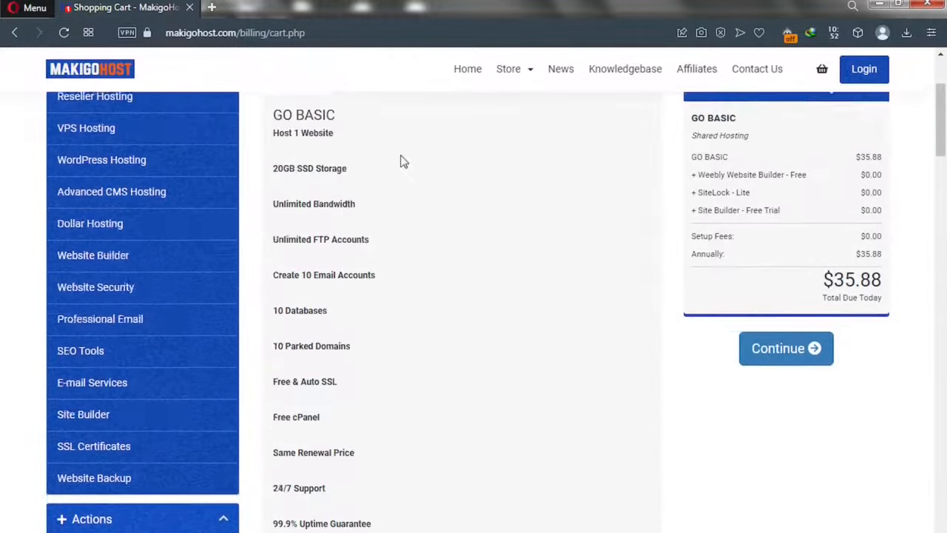
pyautogui.scroll(3, 401, 161)
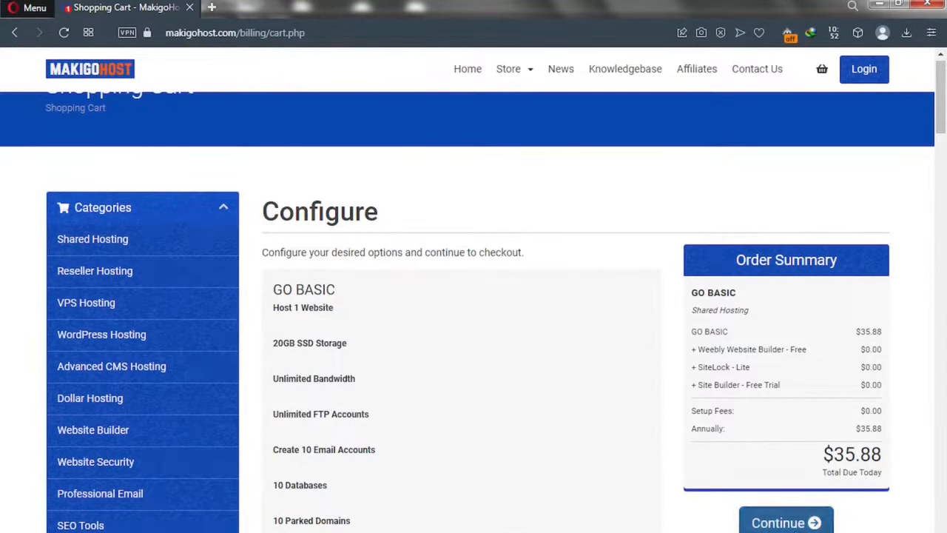
# Move on to Domains Configuration for solotutorialz.com, leaving ID Protection and other addons unchecked.
pyautogui.click(776, 525)
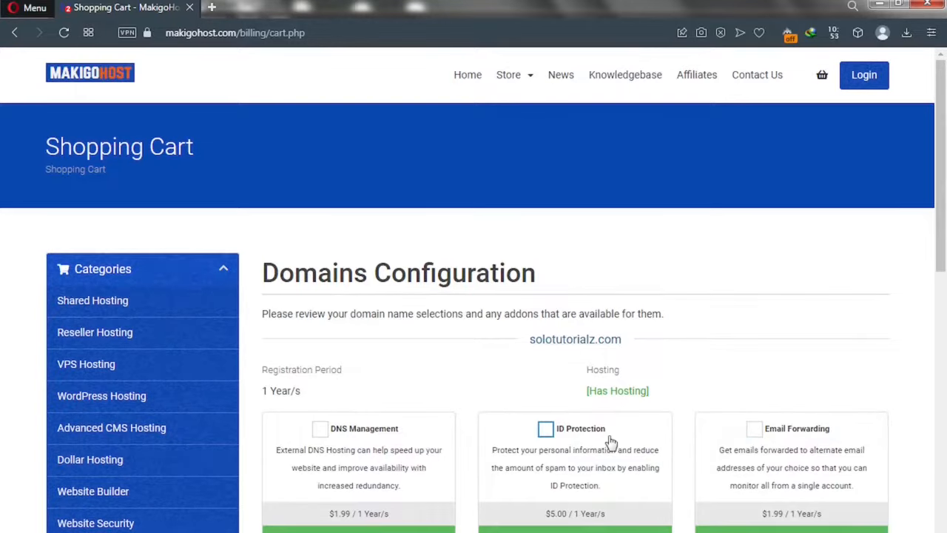
pyautogui.click(547, 432)
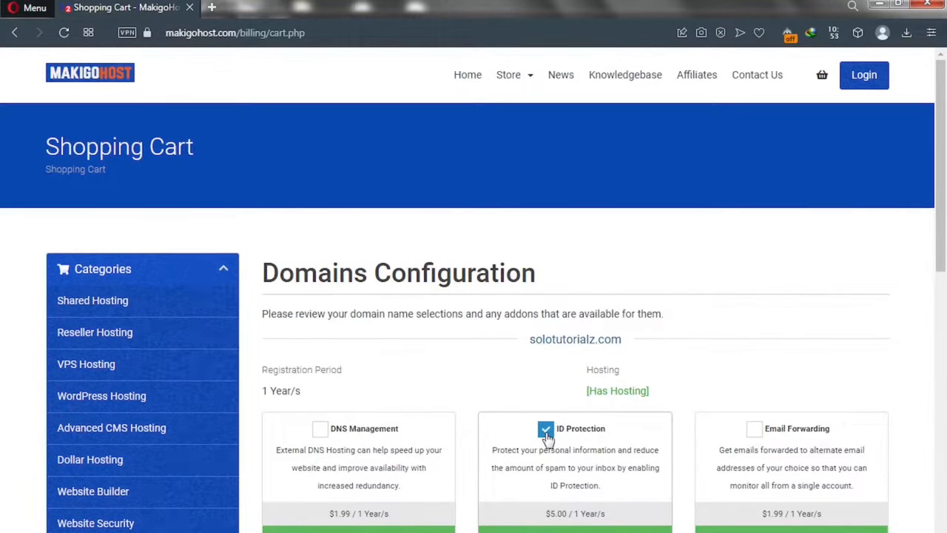
pyautogui.click(546, 430)
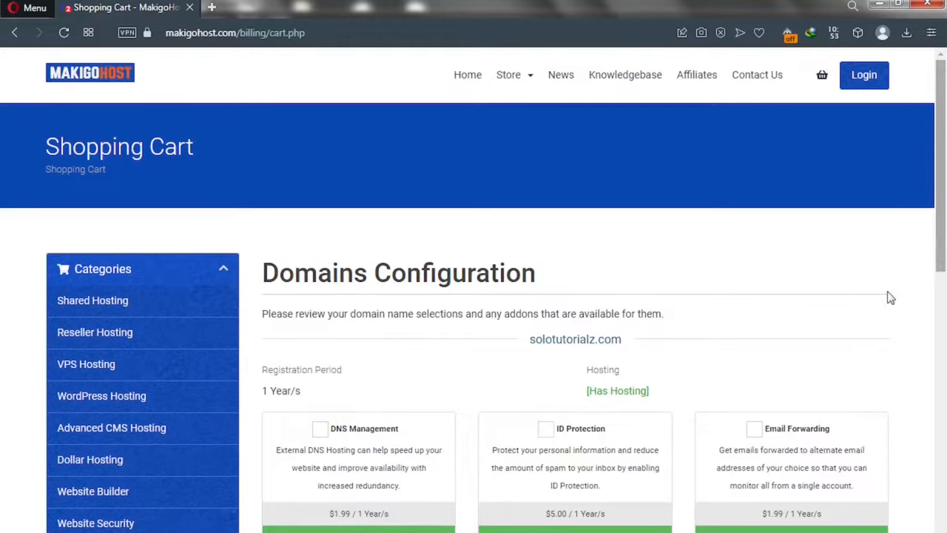
pyautogui.scroll(-1, 944, 305)
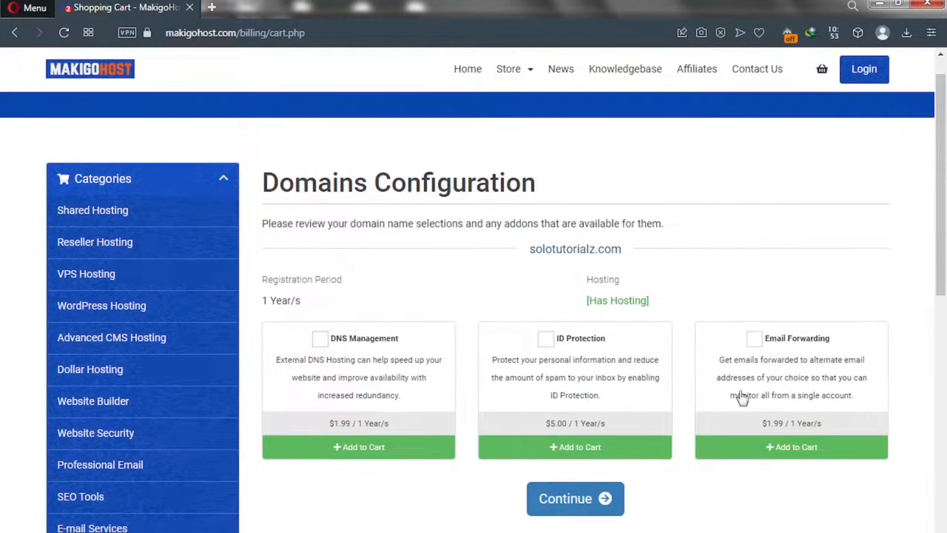
# Open Review & Checkout to see Go Basic at $35.88 and the free solotutorialz.com registration.
pyautogui.click(565, 501)
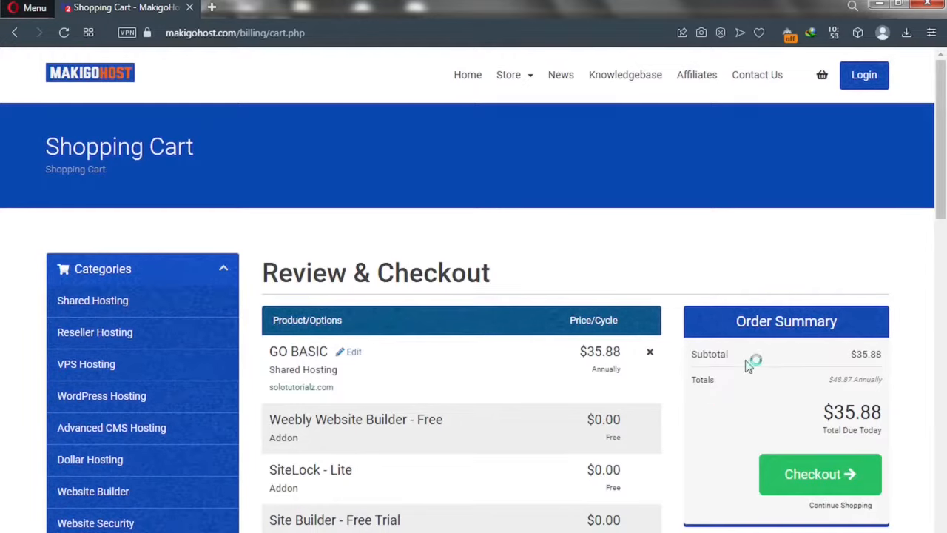
pyautogui.moveTo(934, 213); pyautogui.dragTo(941, 233)
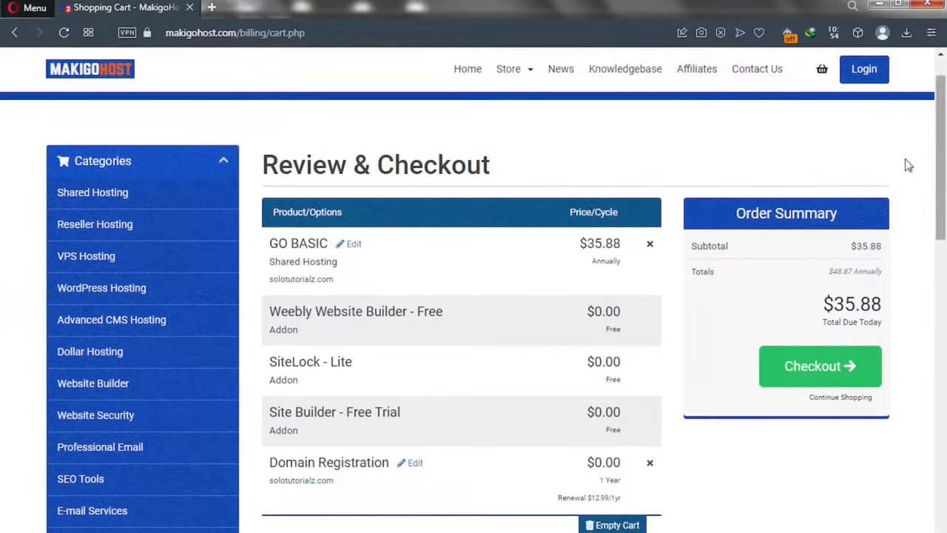
# Scroll the cart past the Recommended for you list to the Apply Promo Code box.
pyautogui.scroll(-1, 909, 160)
pyautogui.scroll(-7, 944, 270)
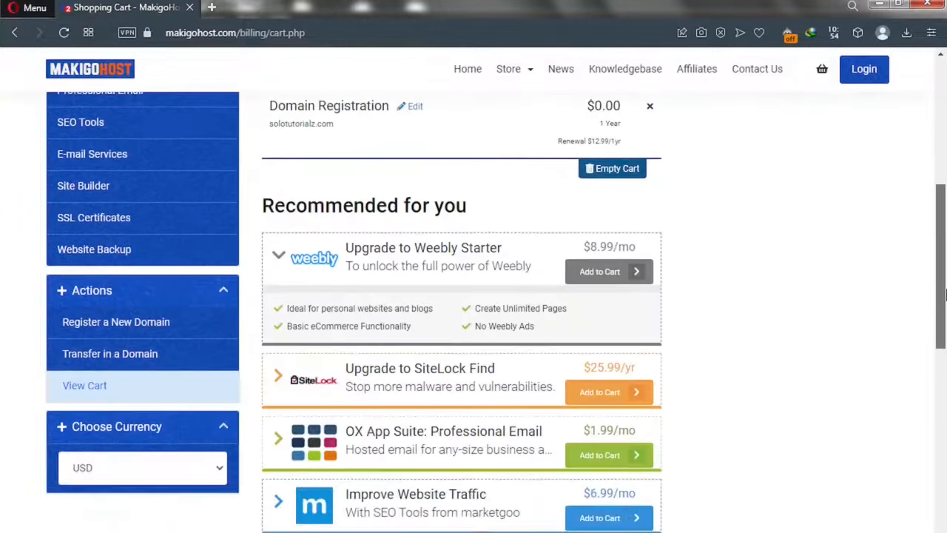
pyautogui.moveTo(945, 348); pyautogui.dragTo(945, 407)
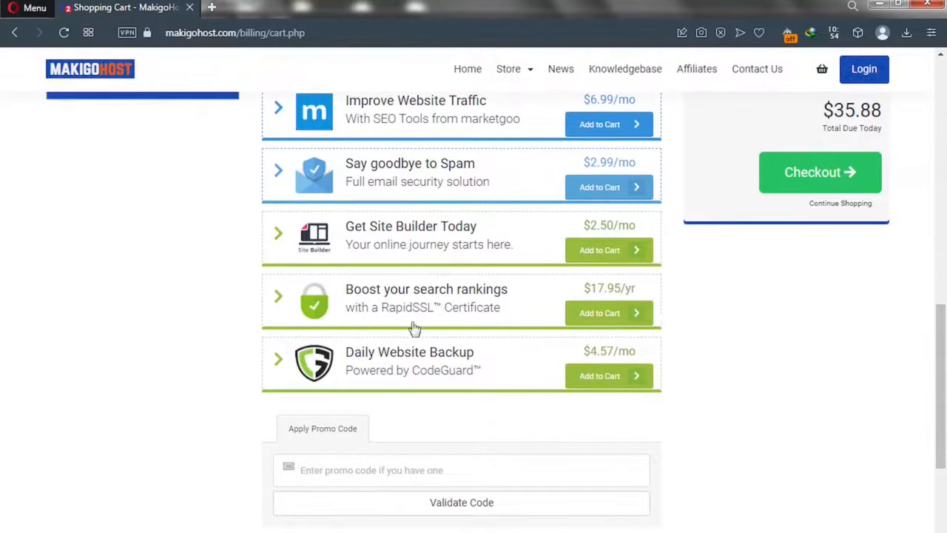
# Fill the promo field with TUBE50 and validate it, cutting the total due today to $17.94.
pyautogui.click(333, 468)
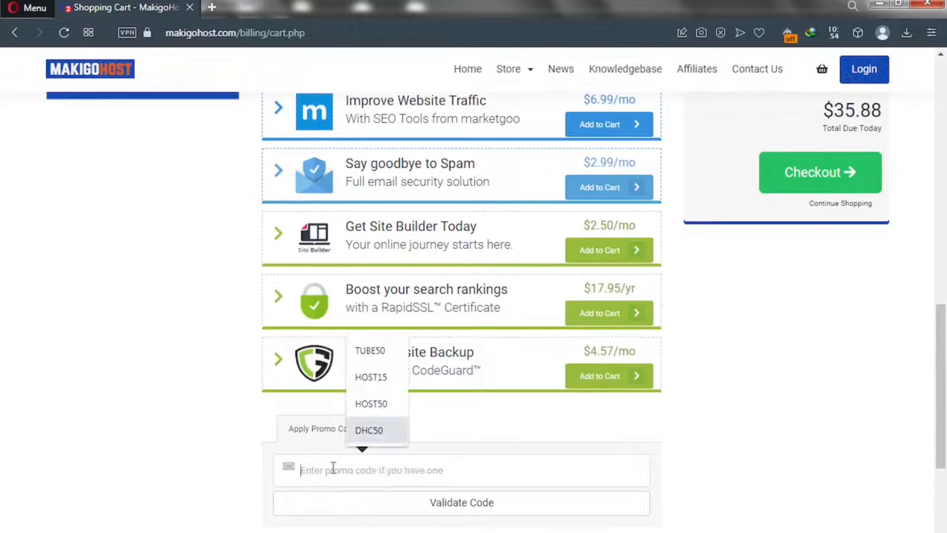
pyautogui.click(371, 352)
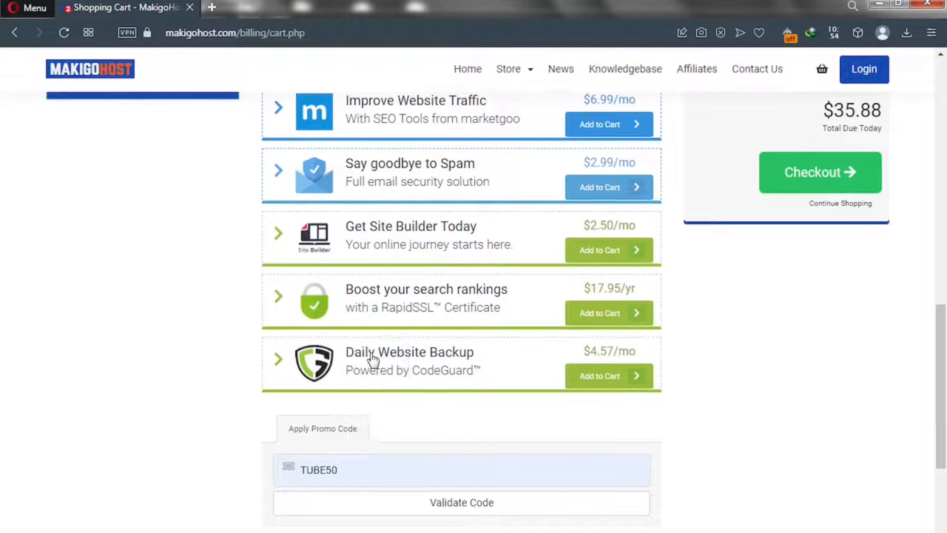
pyautogui.click(421, 514)
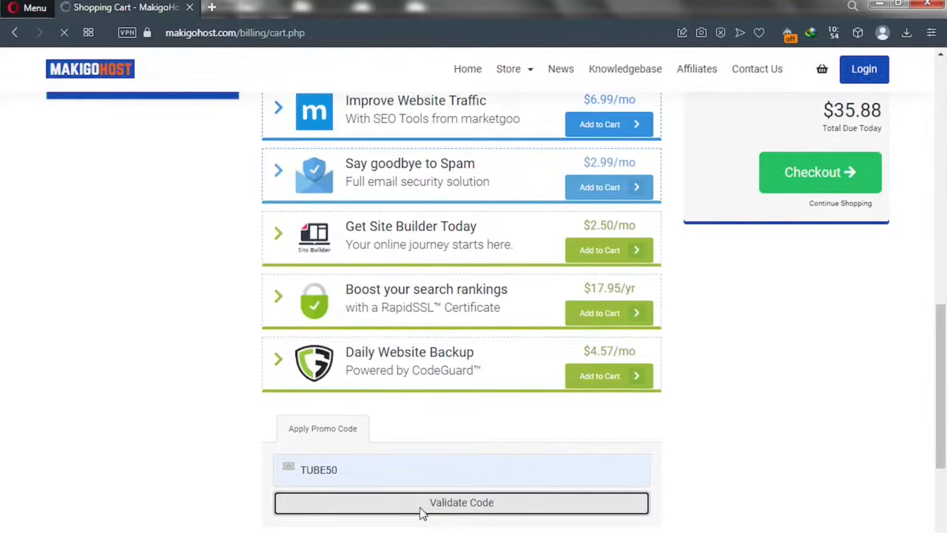
pyautogui.scroll(4, 421, 508)
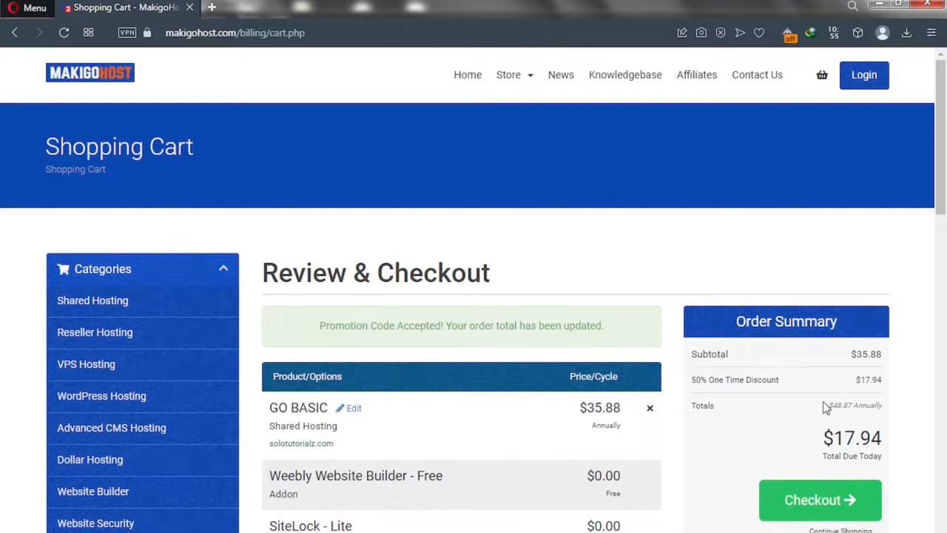
# Compare the $17.94 due today with the original $48.87 annual total, then proceed to checkout.
pyautogui.moveTo(822, 437); pyautogui.dragTo(913, 445)
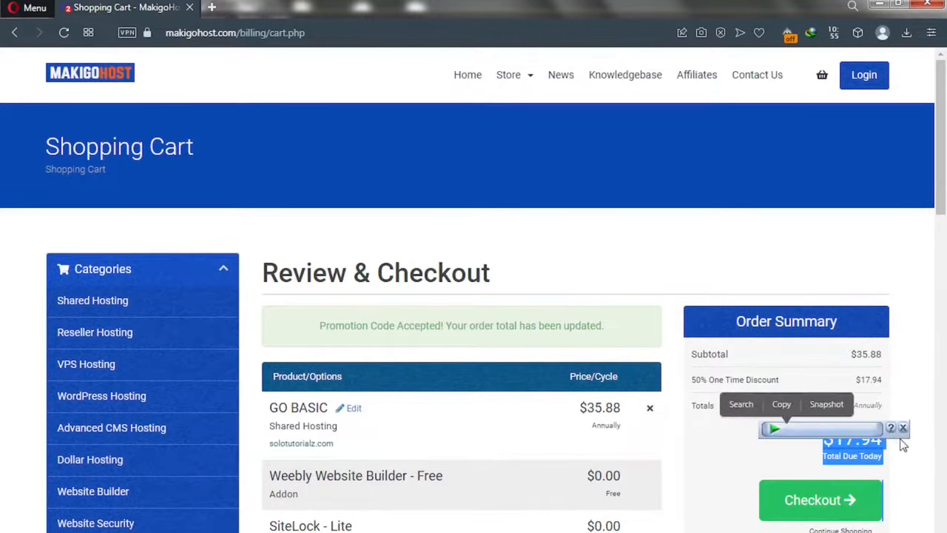
pyautogui.click(887, 450)
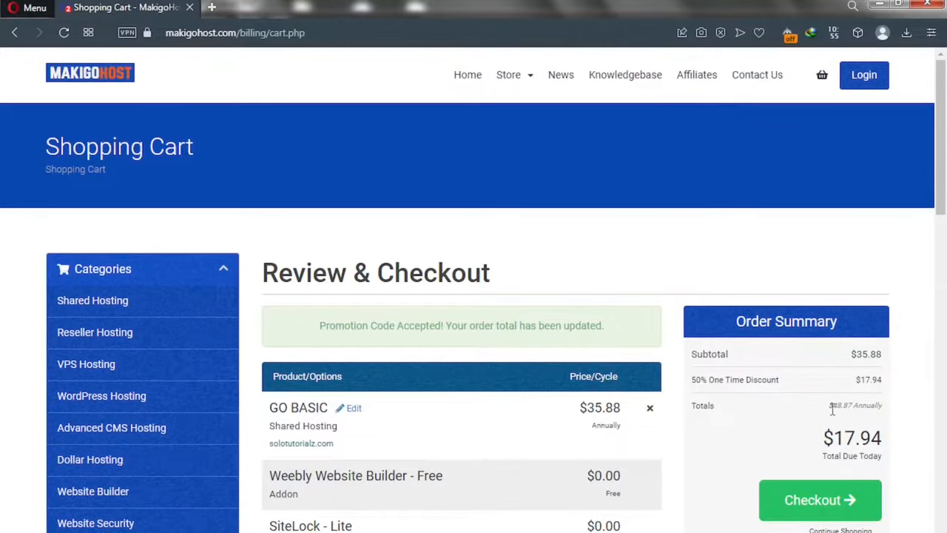
pyautogui.moveTo(830, 404); pyautogui.dragTo(861, 405)
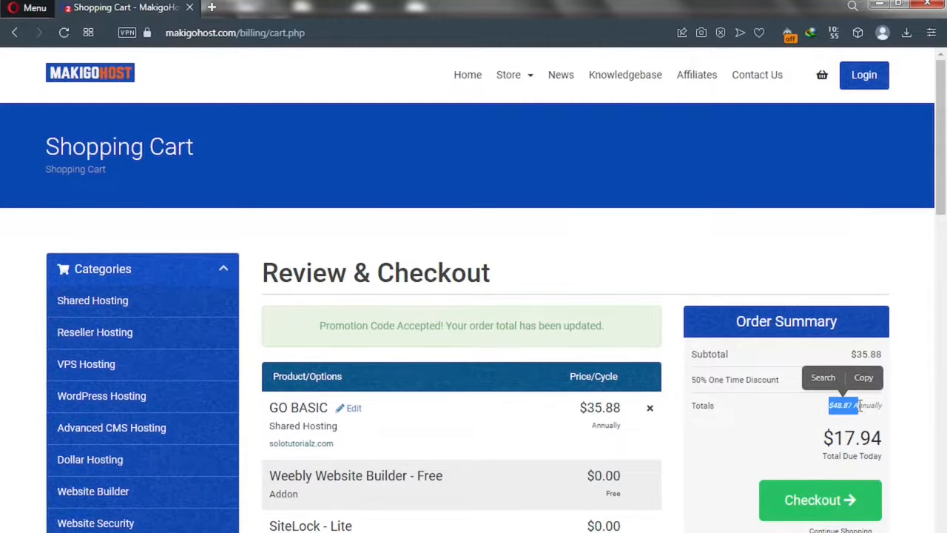
pyautogui.click(814, 408)
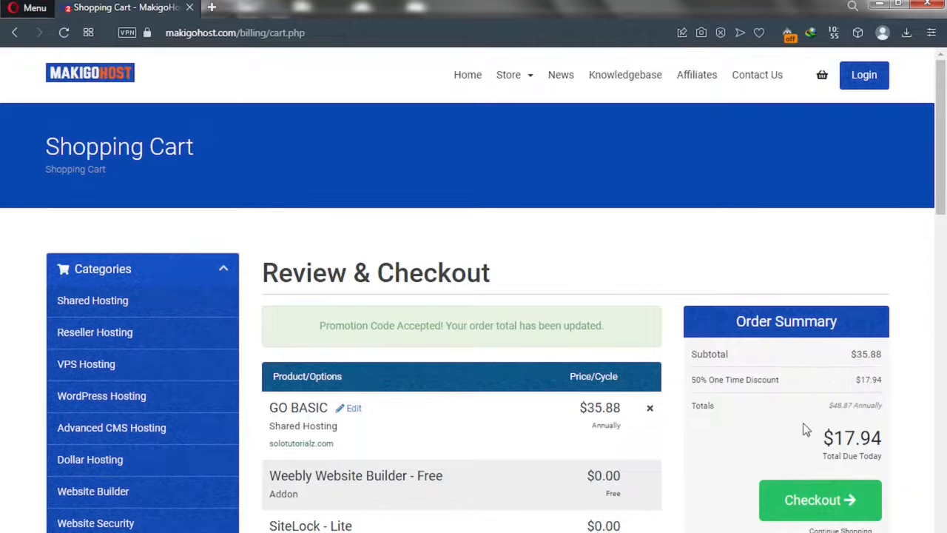
pyautogui.click(802, 510)
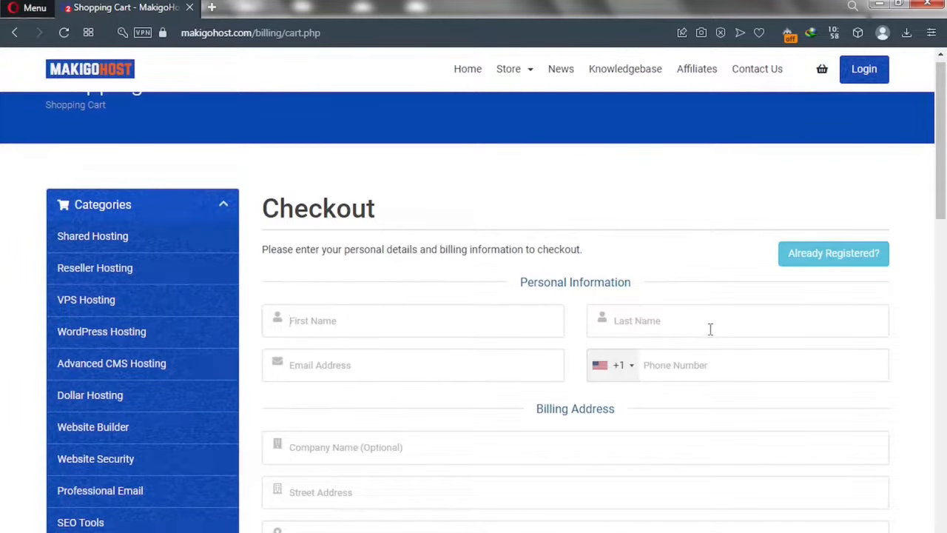
# Scroll down to the Account Security and Payment Details sections showing $17.94 due today.
pyautogui.moveTo(942, 213); pyautogui.dragTo(943, 329)
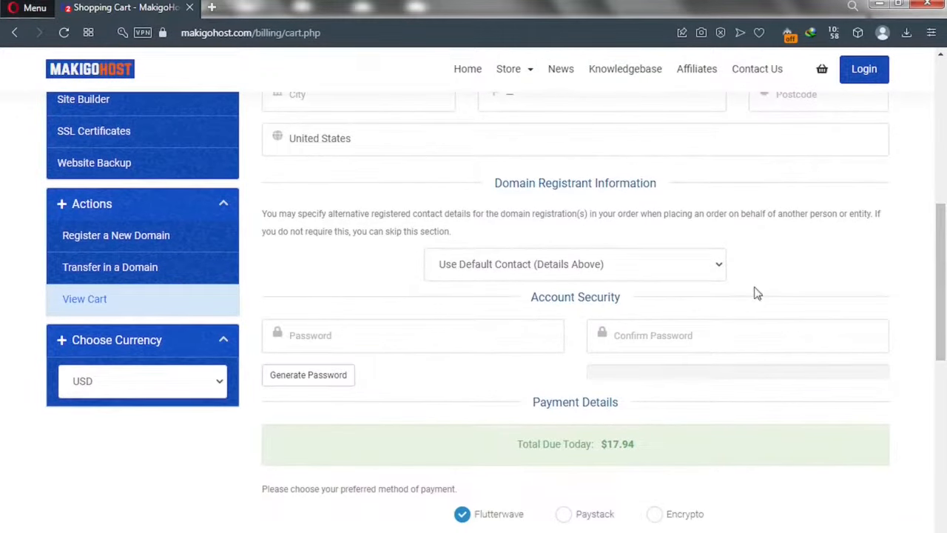
# Generate a new 20-character password and insert it into both account password fields.
pyautogui.click(316, 376)
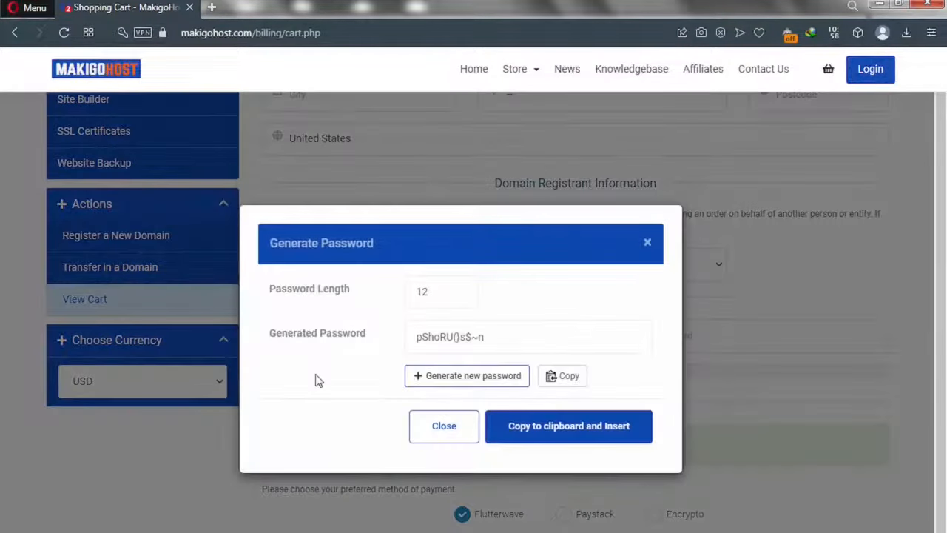
pyautogui.click(440, 293)
pyautogui.hotkey('ctrl', 'a')
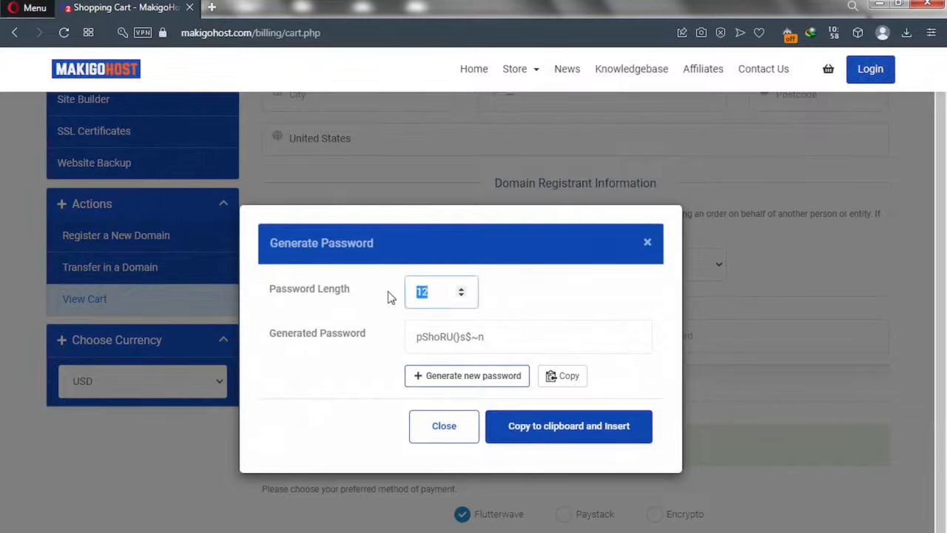
pyautogui.write('20')
pyautogui.click(480, 336)
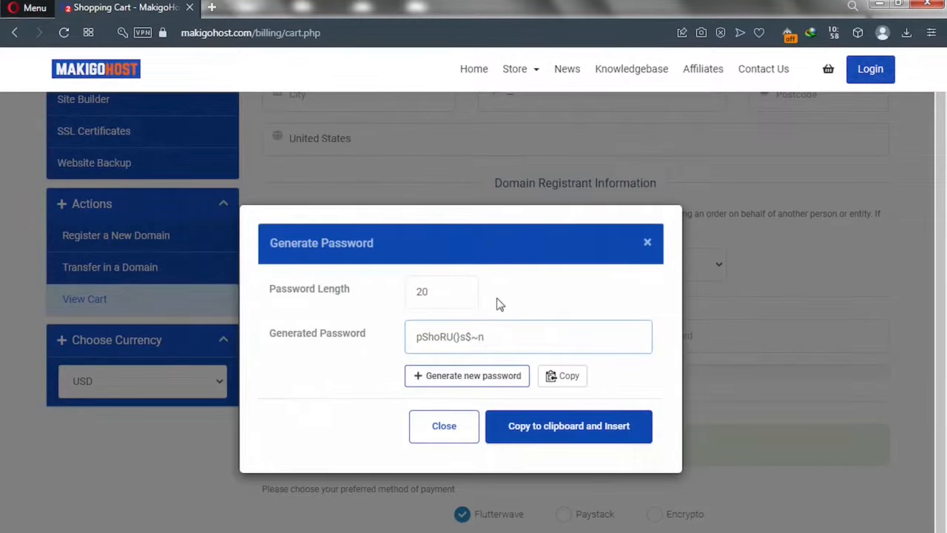
pyautogui.click(500, 304)
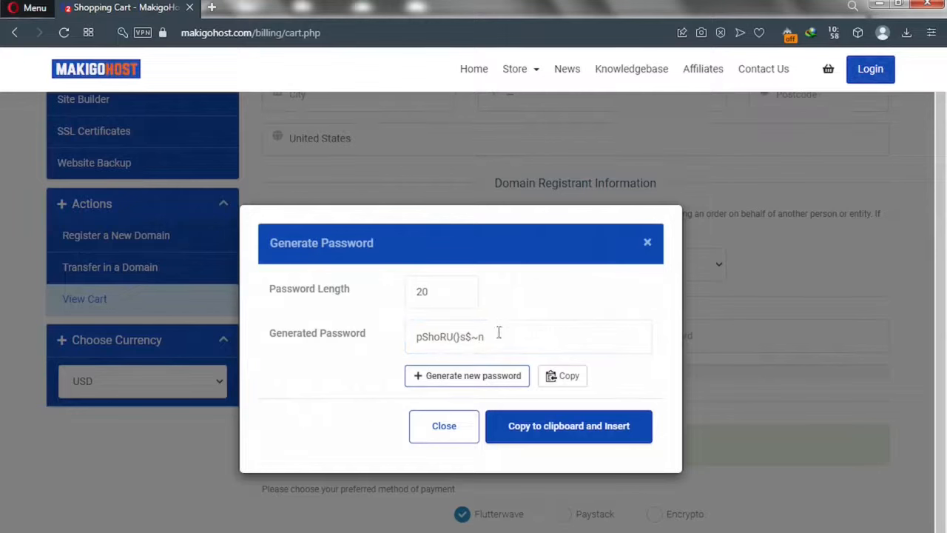
pyautogui.click(478, 385)
pyautogui.moveTo(524, 337); pyautogui.dragTo(407, 337)
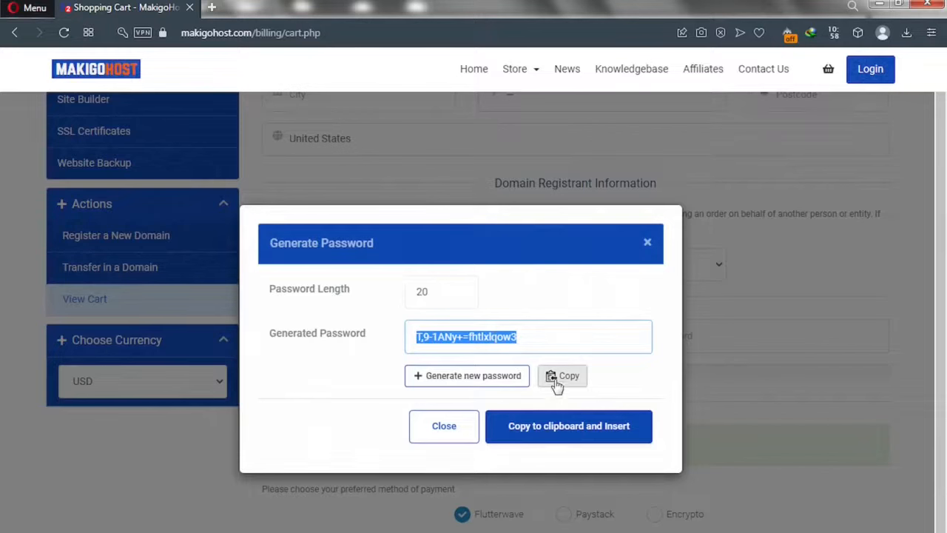
pyautogui.click(550, 436)
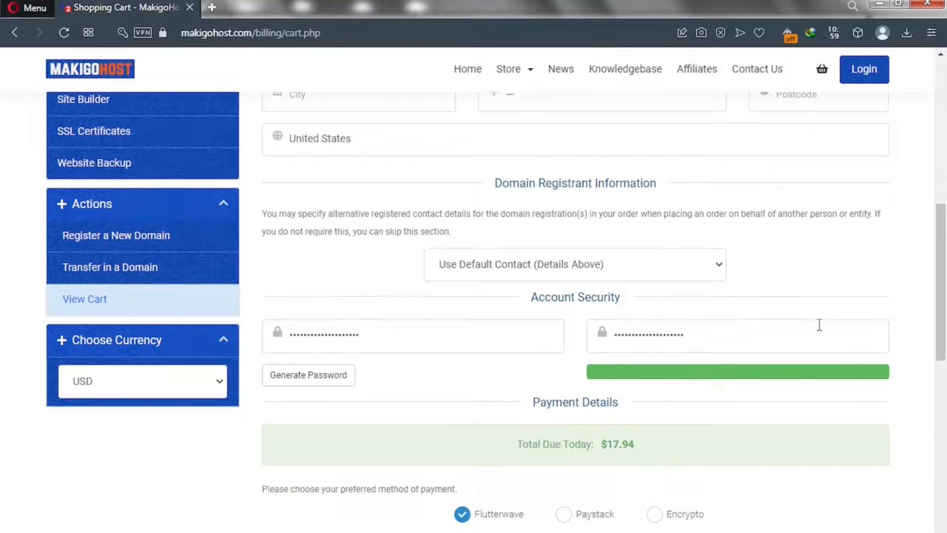
# Review the checkout form and the resulting unpaid $17.94 Invoice #214 set to Encrypto.
pyautogui.scroll(-1, 946, 283)
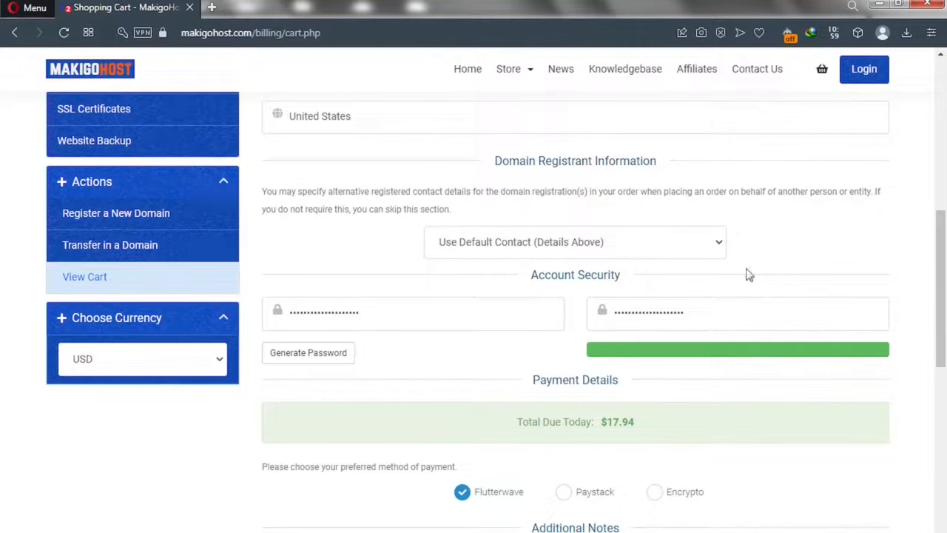
pyautogui.scroll(-3, 943, 323)
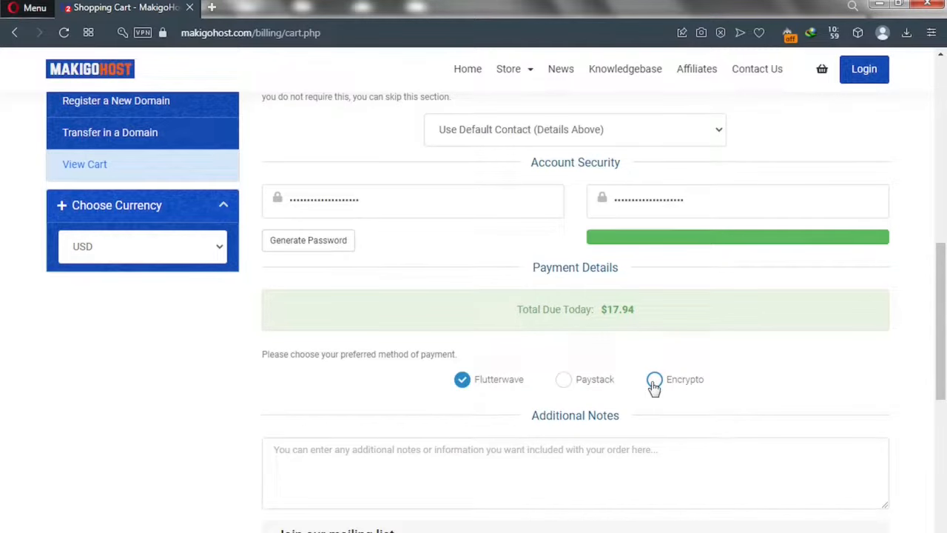
pyautogui.scroll(2, 940, 294)
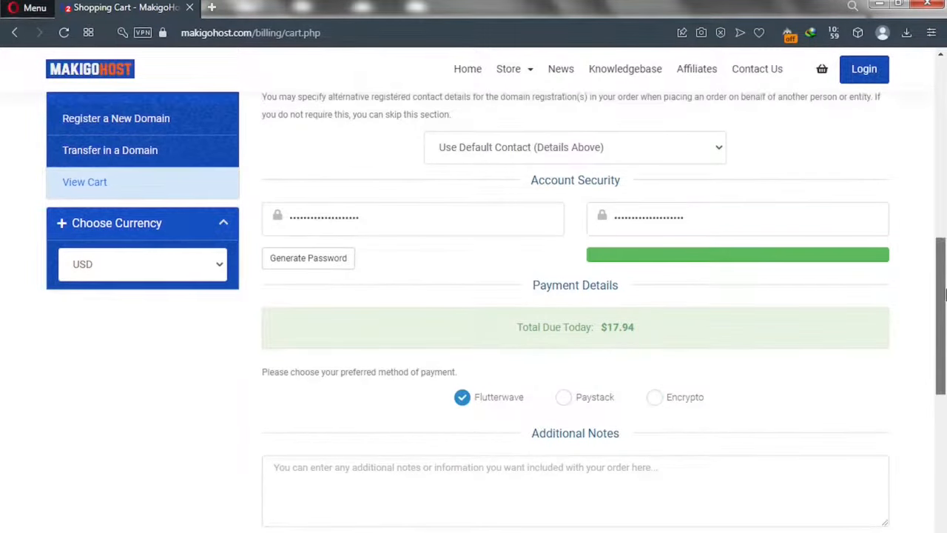
pyautogui.moveTo(944, 209); pyautogui.dragTo(945, 129)
pyautogui.scroll(1, 944, 130)
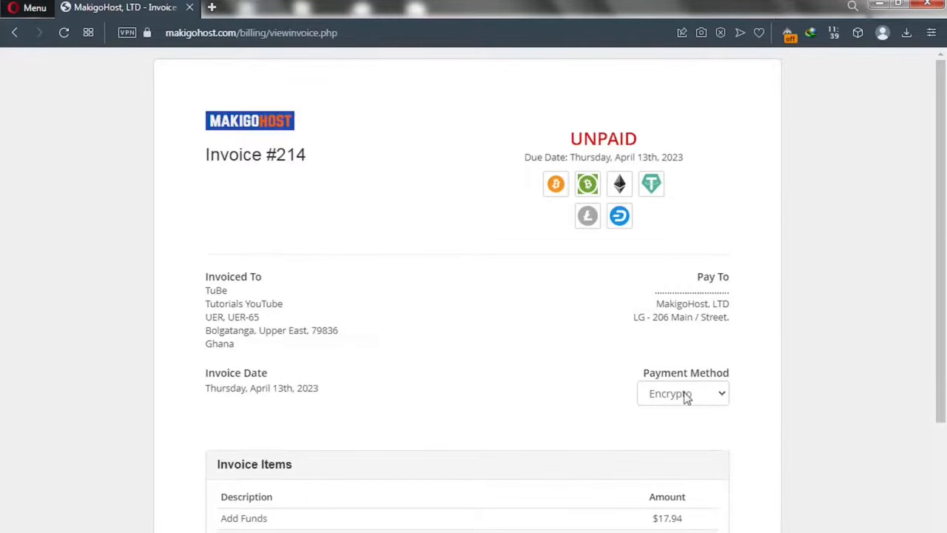
# Change the invoice payment method from Encrypto to Flutterwave, bringing up its USD 18.39 card form.
pyautogui.click(687, 397)
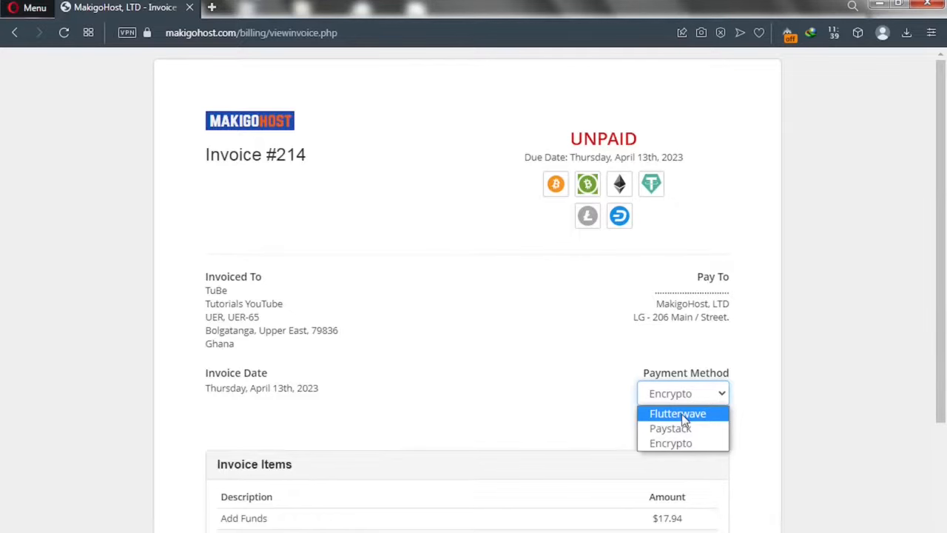
pyautogui.click(943, 358)
pyautogui.moveTo(944, 359); pyautogui.dragTo(943, 427)
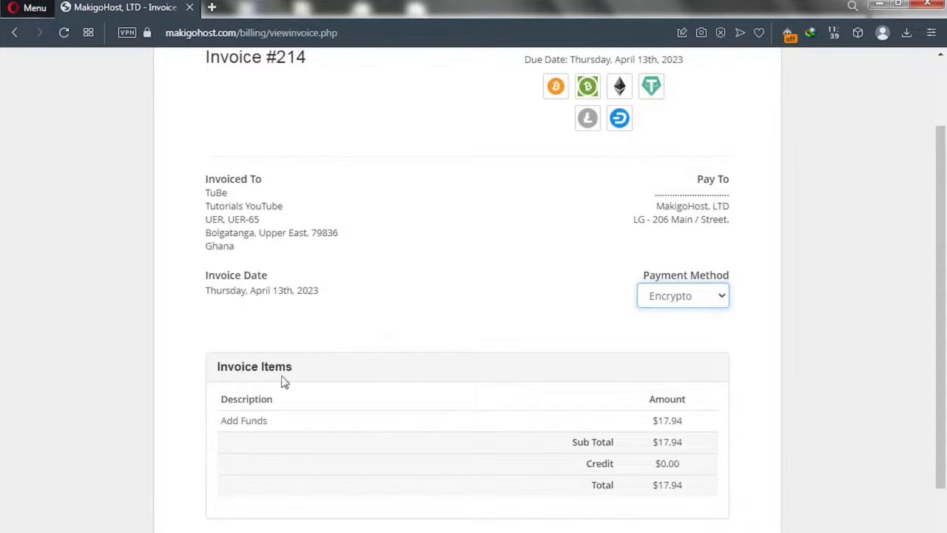
pyautogui.click(696, 304)
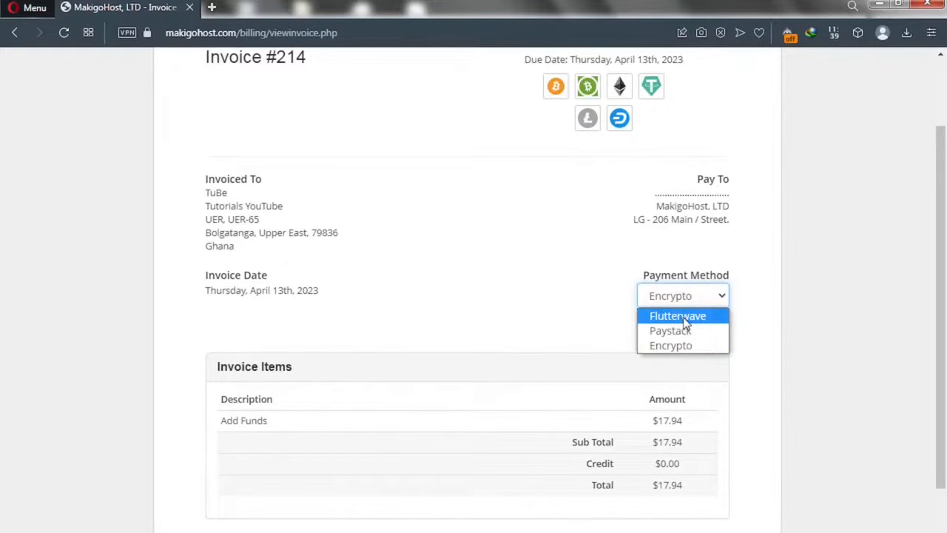
pyautogui.click(683, 317)
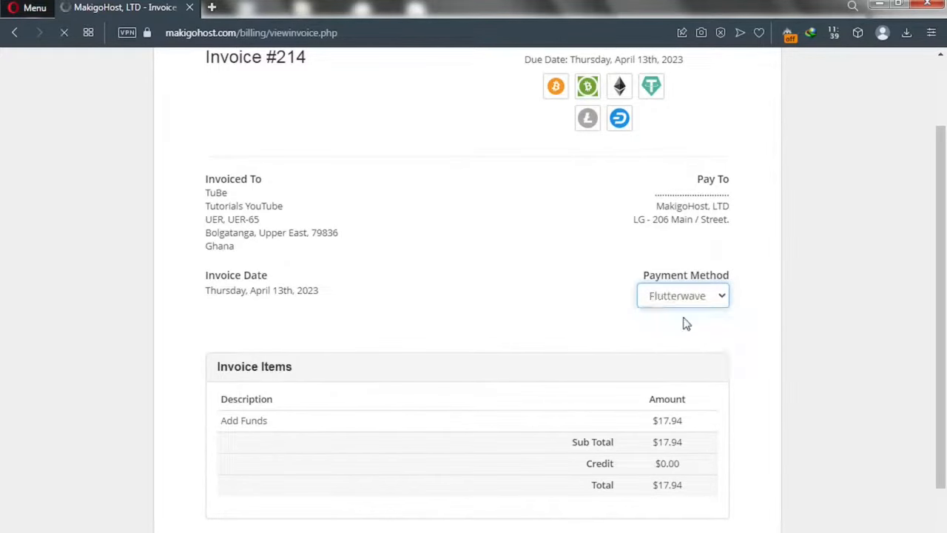
pyautogui.scroll(2, 687, 324)
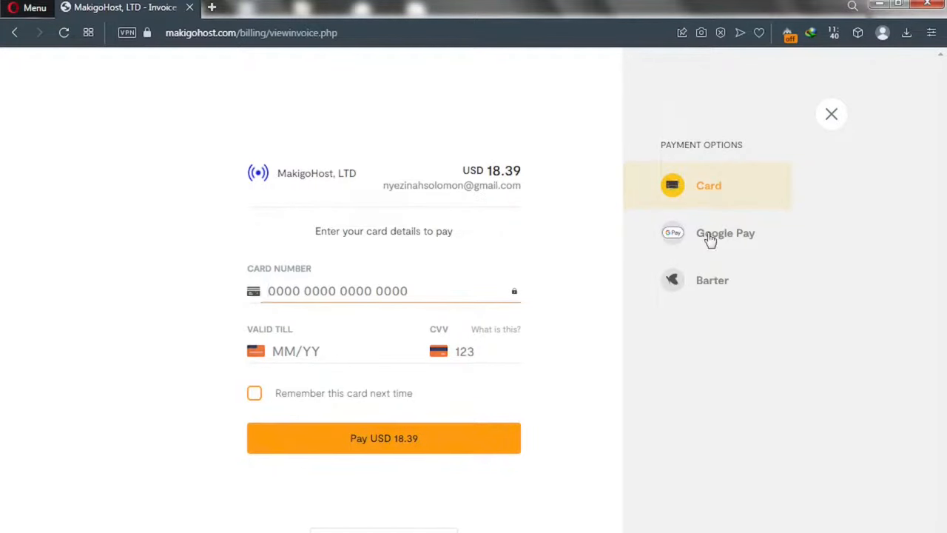
# Choose Google Pay in Flutterwave's payment options and start the USD 18.63 payment.
pyautogui.click(709, 235)
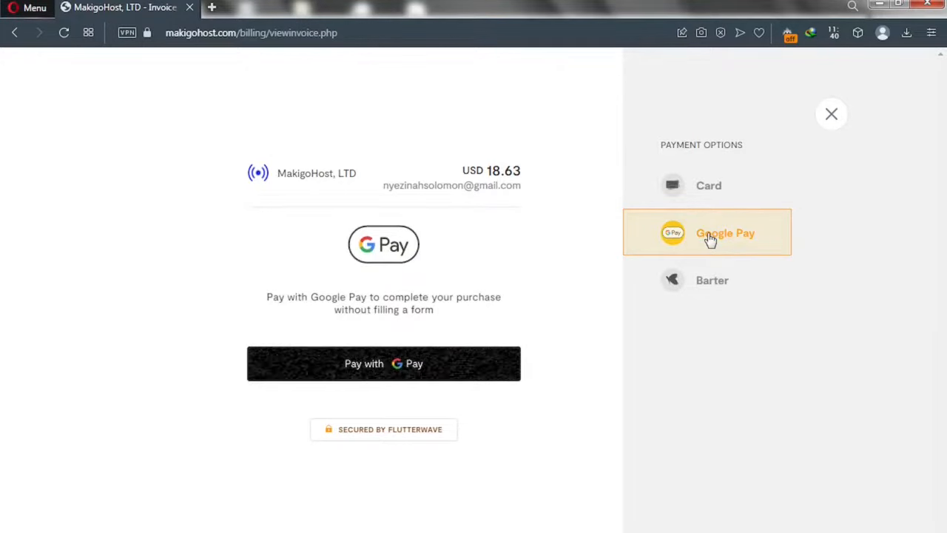
pyautogui.click(383, 370)
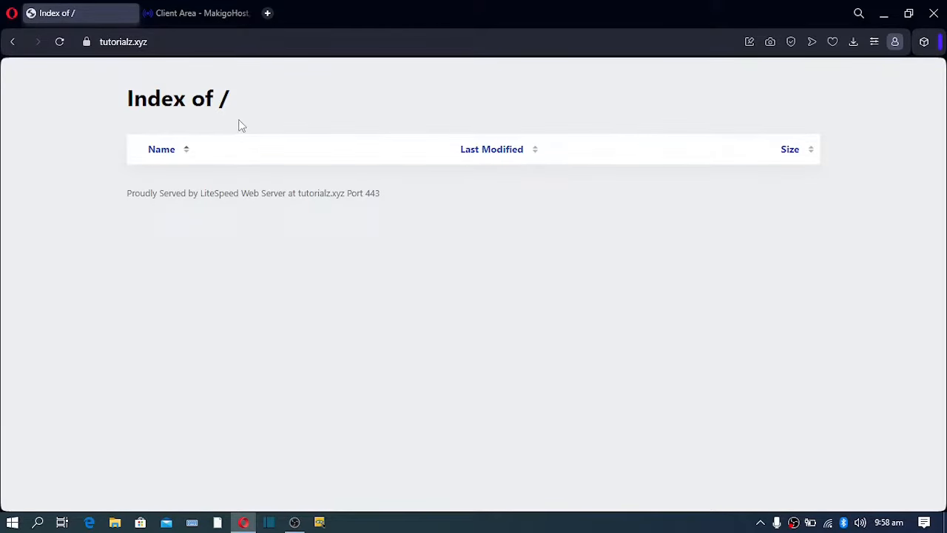
# Inspect the empty tutorialz.xyz Index of / page, then log in to cPanel from the MakigoHost client area.
pyautogui.click(164, 42)
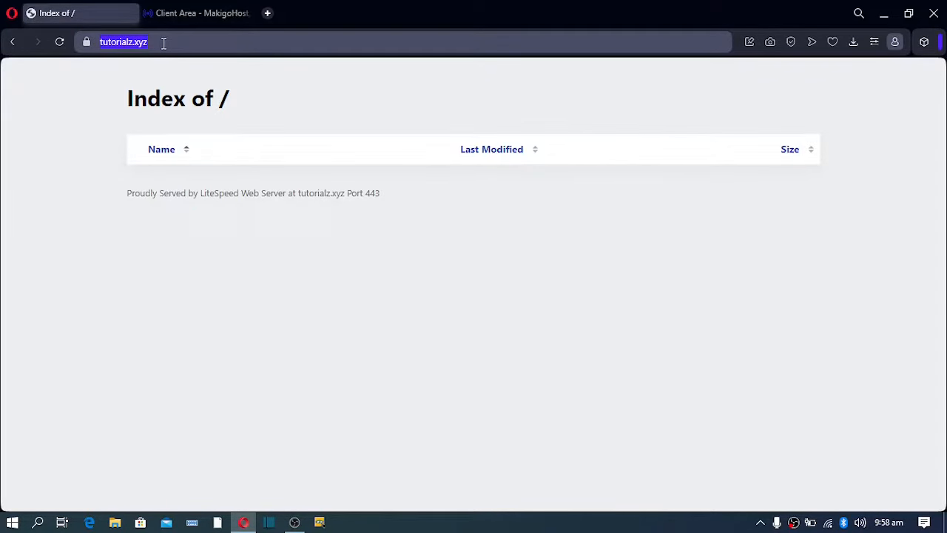
pyautogui.click(163, 42)
pyautogui.moveTo(159, 42); pyautogui.dragTo(93, 43)
pyautogui.moveTo(123, 104); pyautogui.dragTo(273, 120)
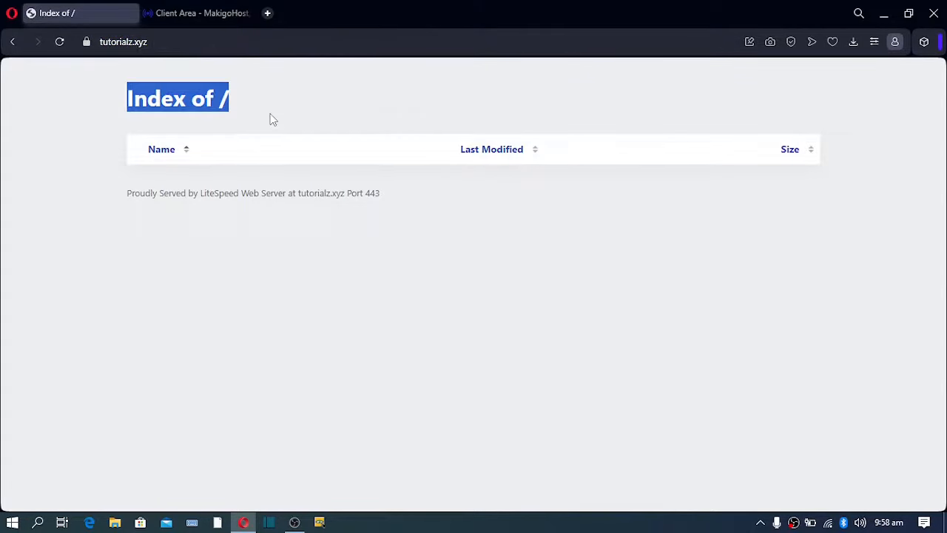
pyautogui.click(128, 187)
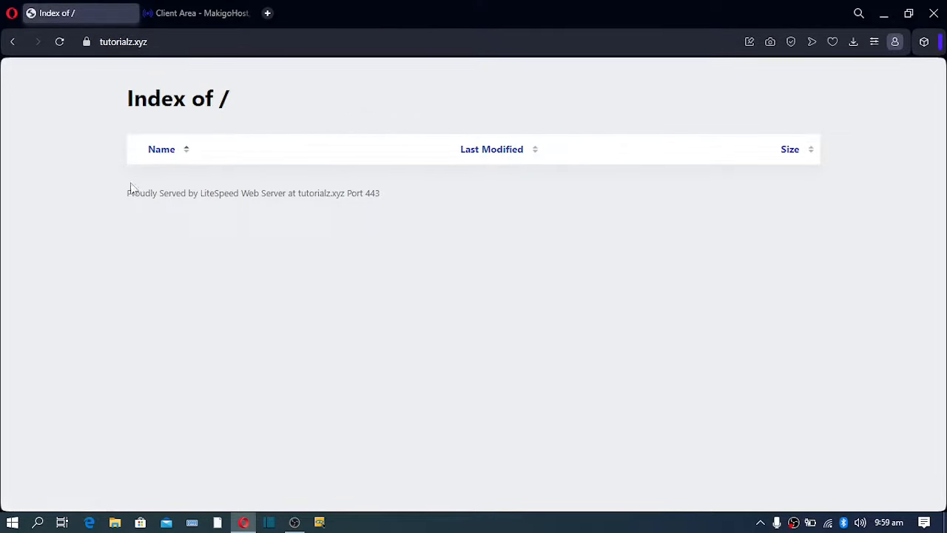
pyautogui.click(168, 41)
pyautogui.hotkey('ctrl', 'a')
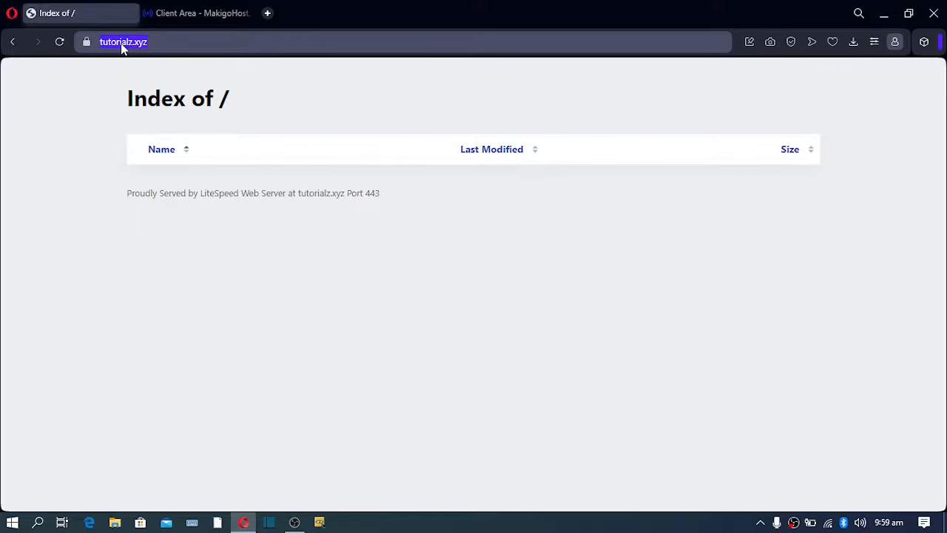
pyautogui.click(153, 46)
pyautogui.moveTo(109, 107); pyautogui.dragTo(485, 196)
pyautogui.click(367, 224)
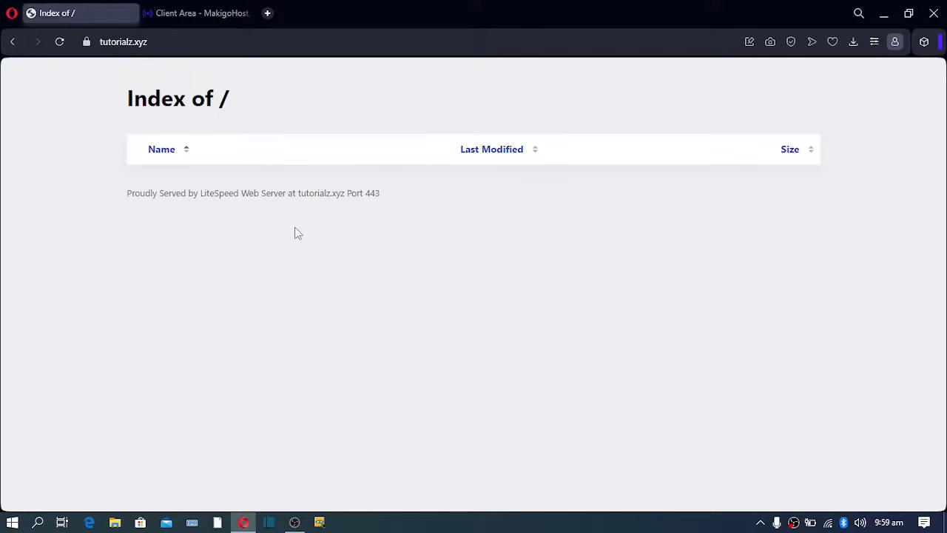
pyautogui.click(184, 14)
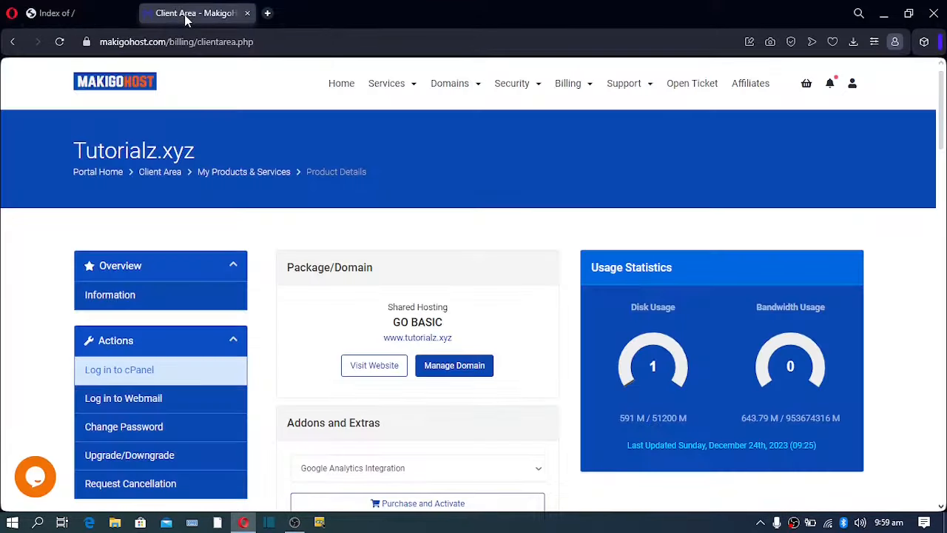
pyautogui.click(136, 378)
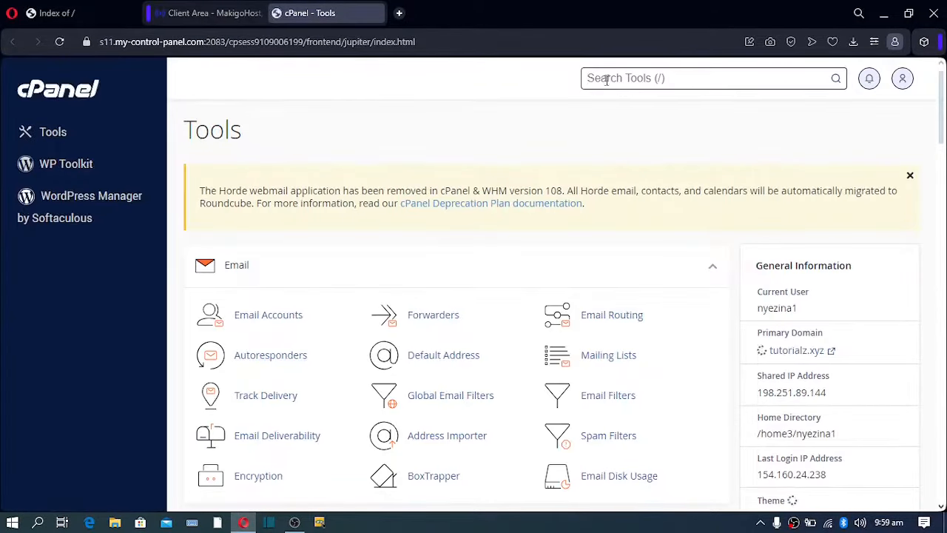
# Search cPanel tools for 'file' and open the File Manager listing the home directory.
pyautogui.click(607, 78)
pyautogui.write('file')
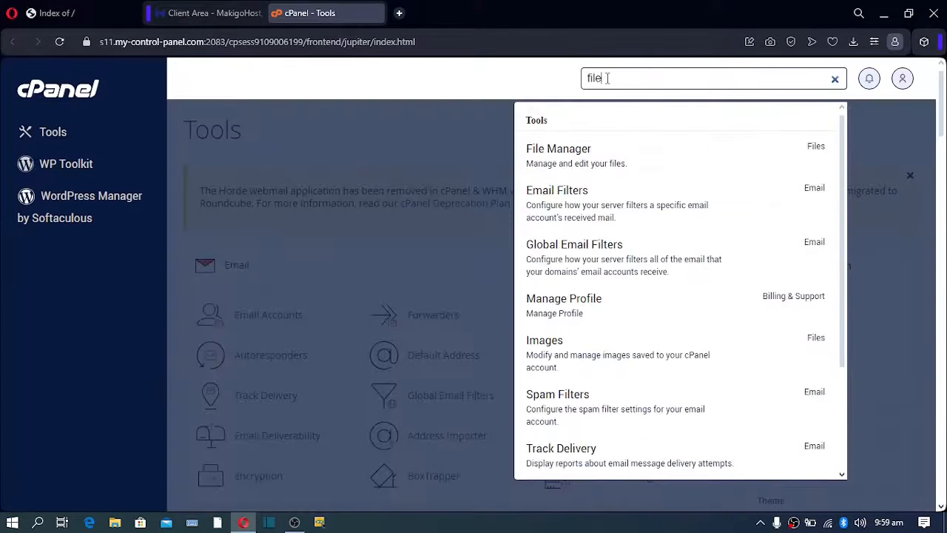
pyautogui.click(579, 154)
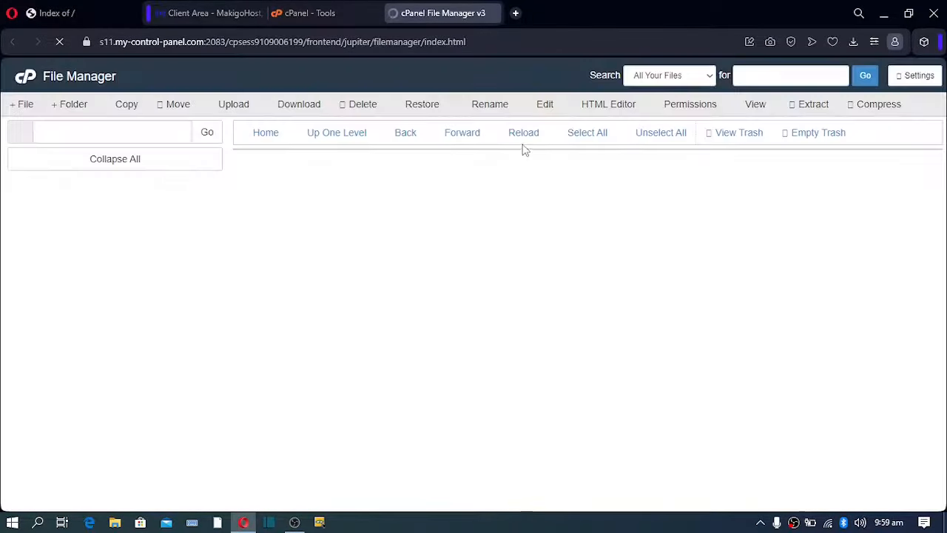
pyautogui.scroll(-5, 310, 244)
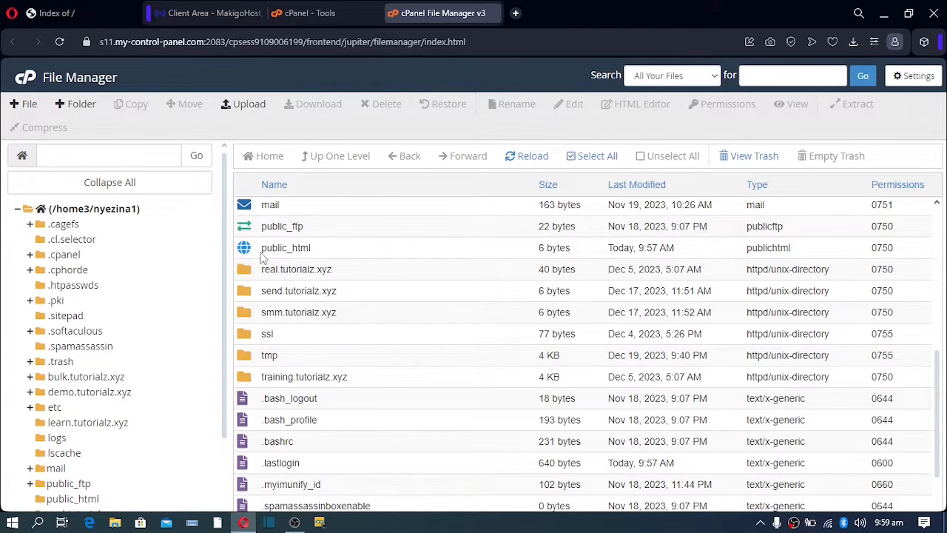
# Return to the still-empty tutorialz.xyz Index of / tab and look over its server footer.
pyautogui.click(76, 10)
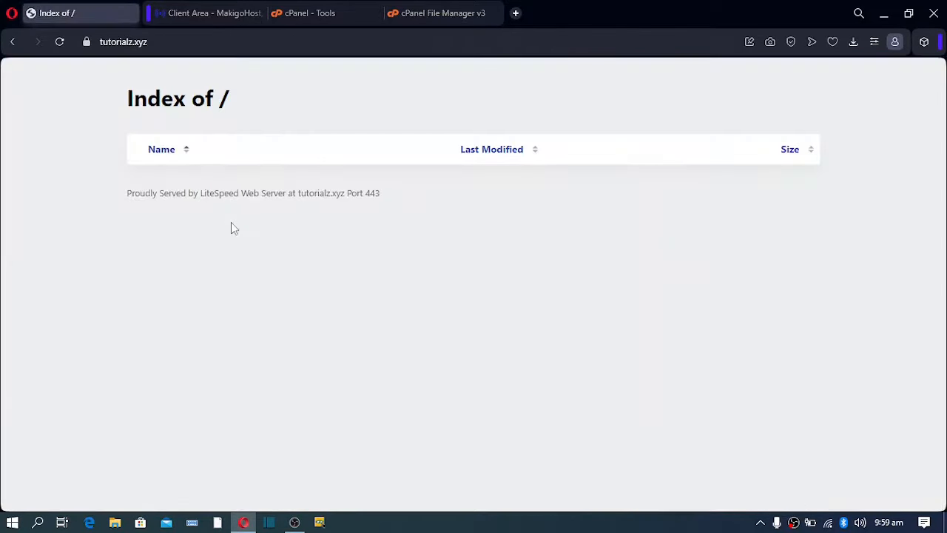
pyautogui.moveTo(245, 264); pyautogui.dragTo(274, 294)
pyautogui.click(269, 274)
# Create an empty file named solo.txt inside public_html and select it.
pyautogui.click(419, 20)
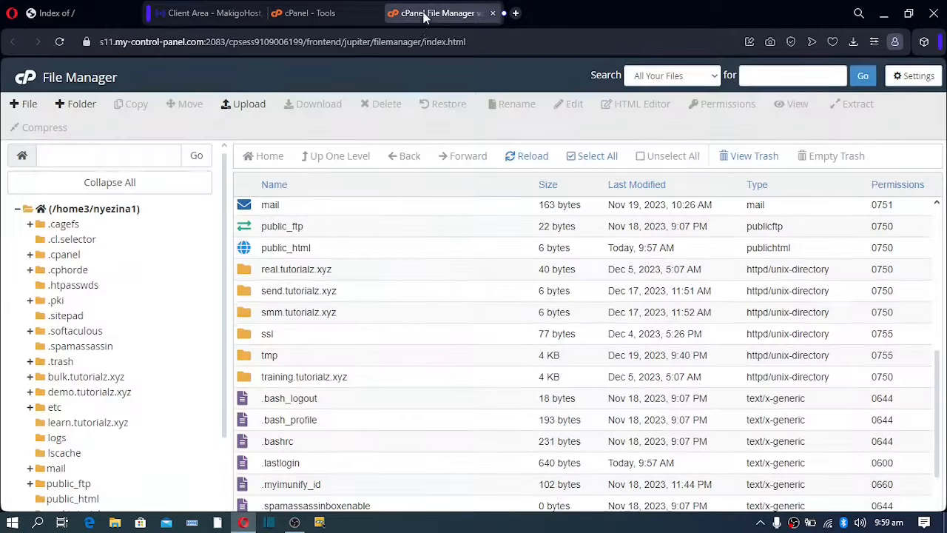
pyautogui.doubleClick(246, 250)
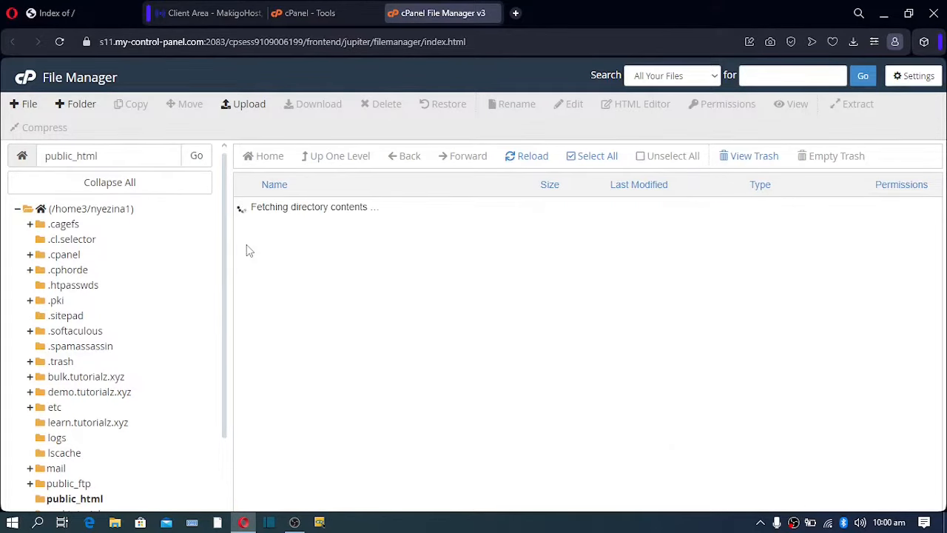
pyautogui.click(30, 107)
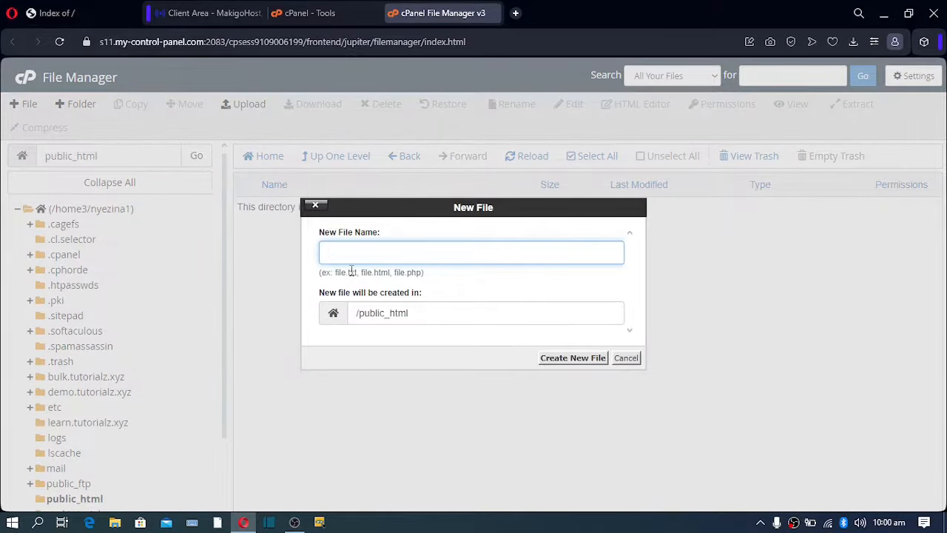
pyautogui.write('solo.txt')
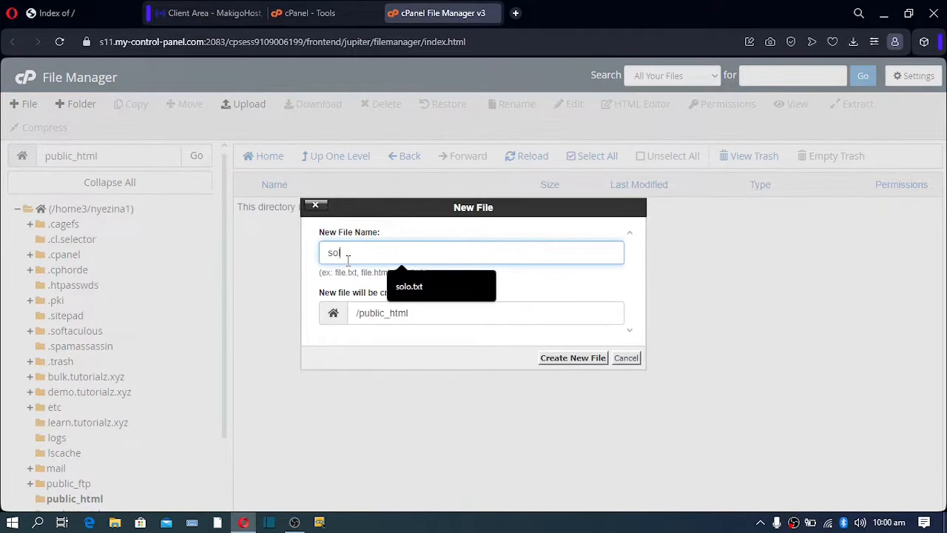
pyautogui.click(435, 291)
pyautogui.click(562, 358)
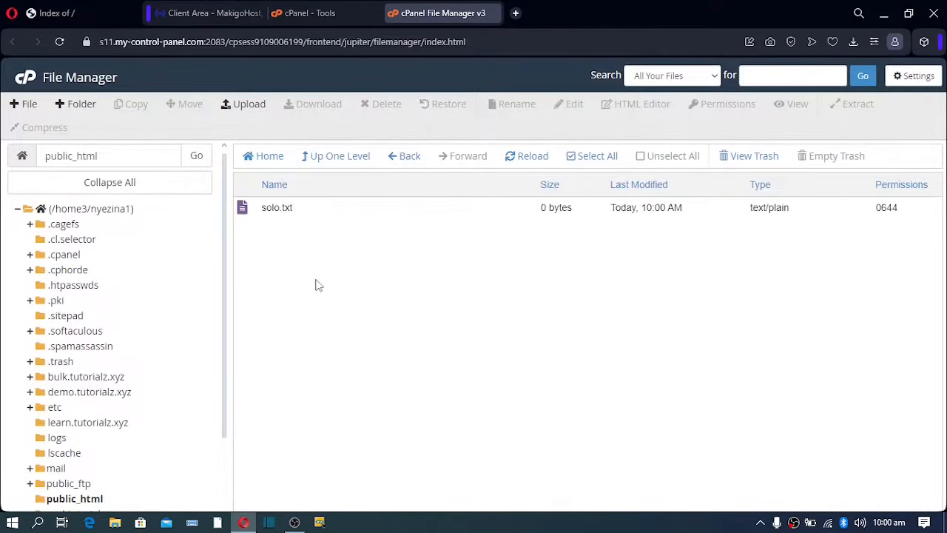
pyautogui.click(241, 210)
# Write 'Welcome to my website' into solo.txt and save the changes.
pyautogui.click(572, 105)
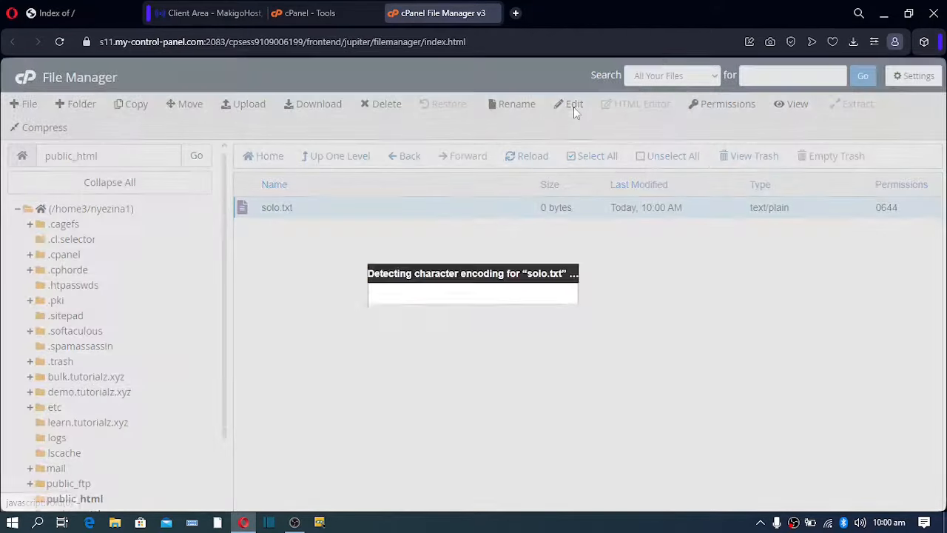
pyautogui.click(597, 391)
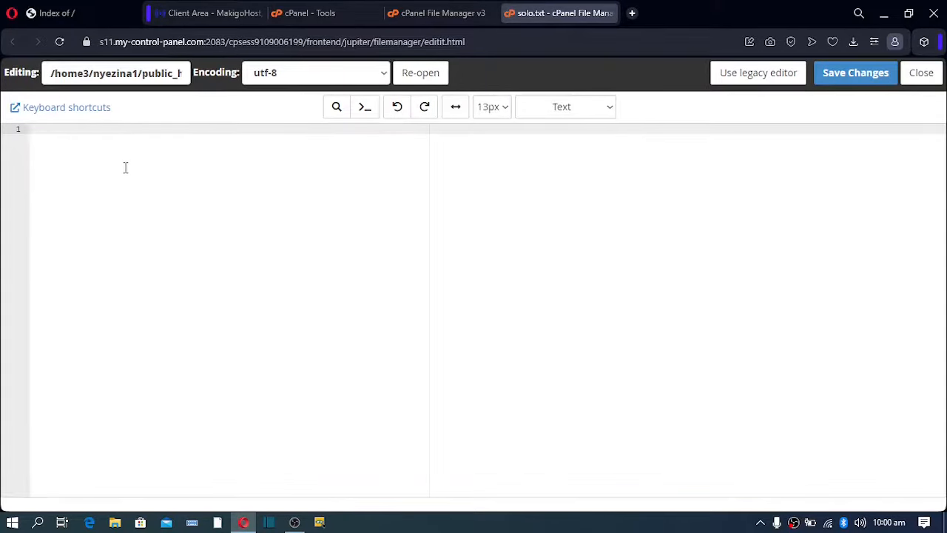
pyautogui.write('Welcome to my website')
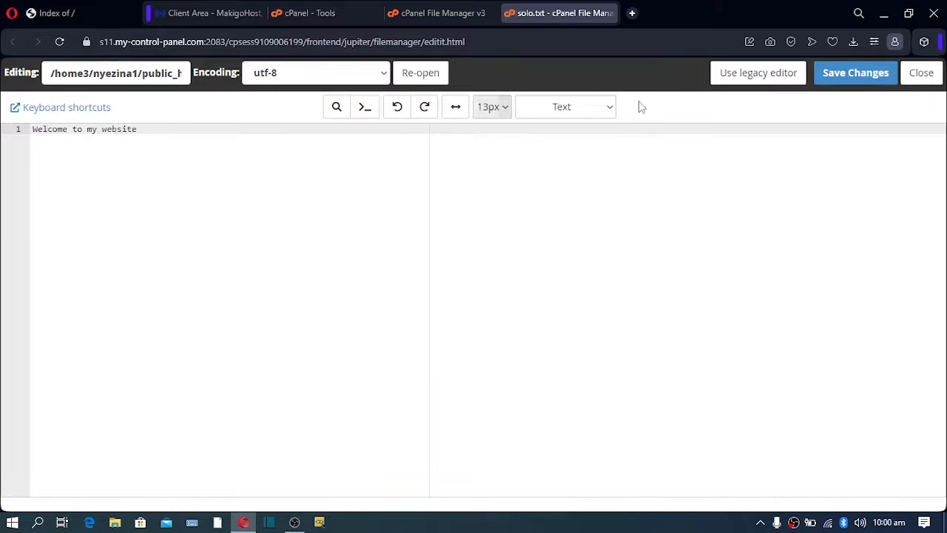
pyautogui.click(855, 73)
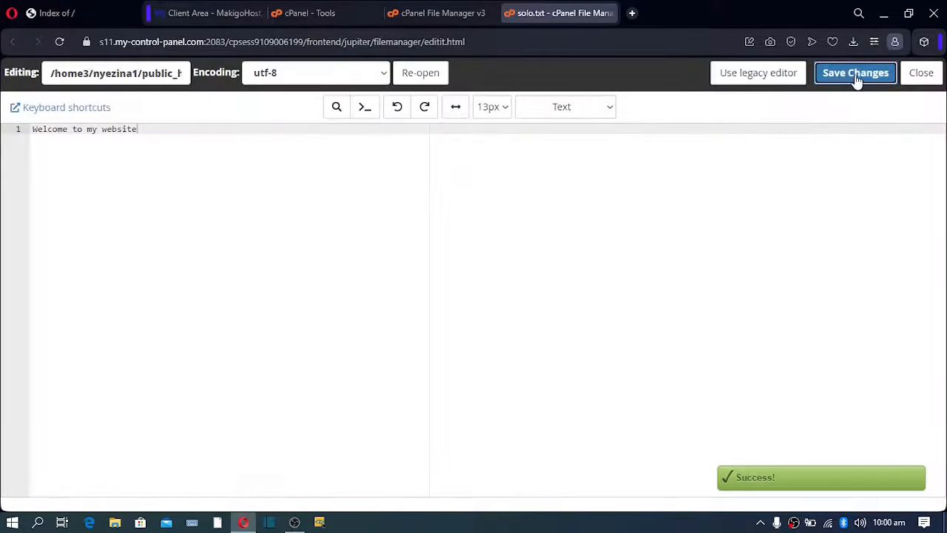
pyautogui.click(66, 10)
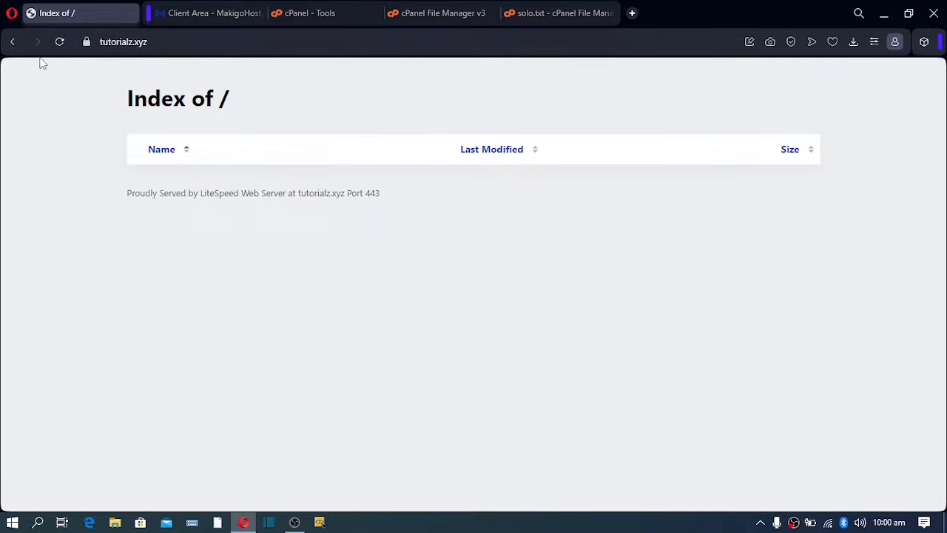
# Reload the tutorialz.xyz index and view solo.txt live showing 'Welcome to my website'.
pyautogui.click(59, 43)
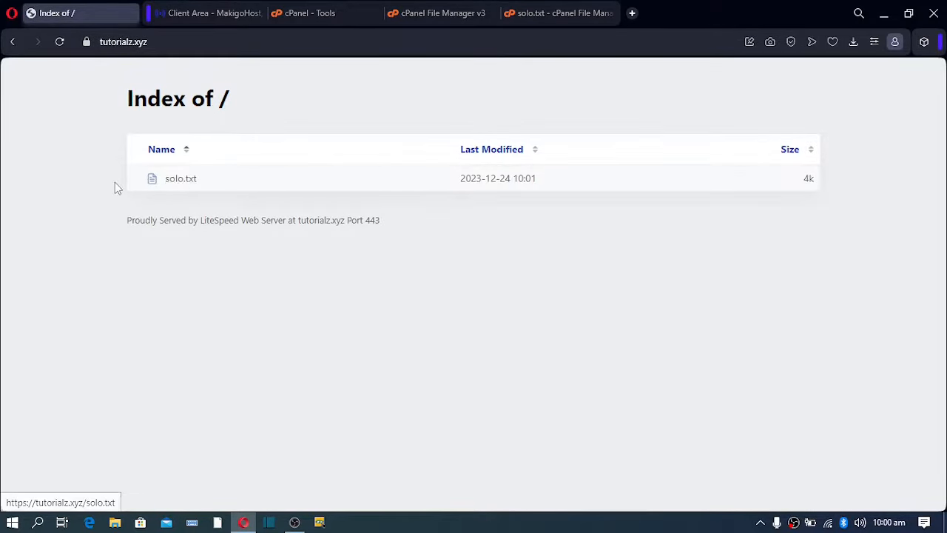
pyautogui.click(179, 181)
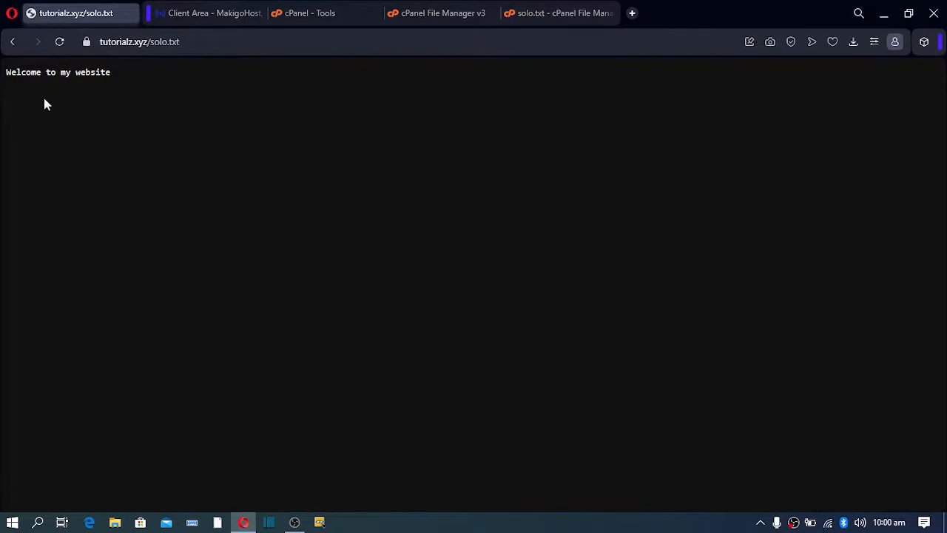
pyautogui.moveTo(6, 71); pyautogui.dragTo(133, 80)
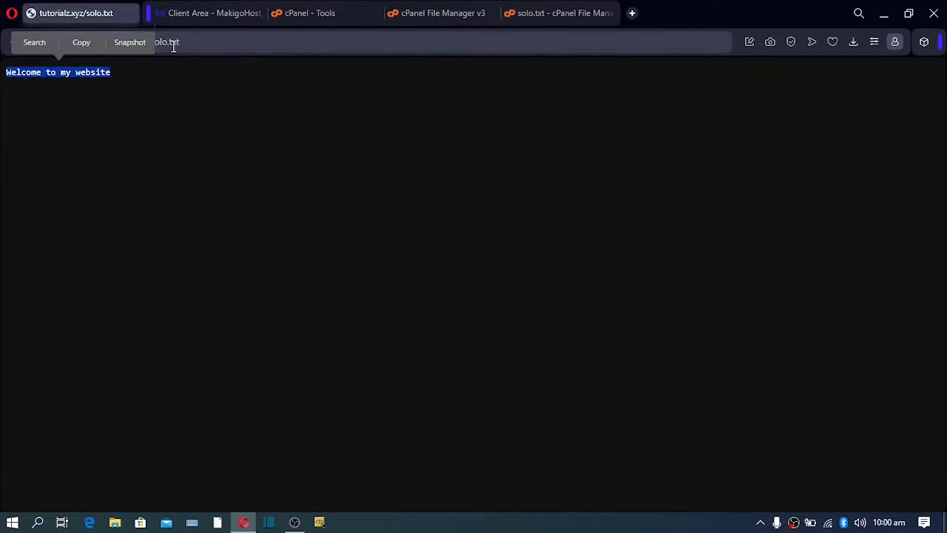
pyautogui.moveTo(184, 37); pyautogui.dragTo(91, 52)
pyautogui.click(110, 40)
pyautogui.click(196, 39)
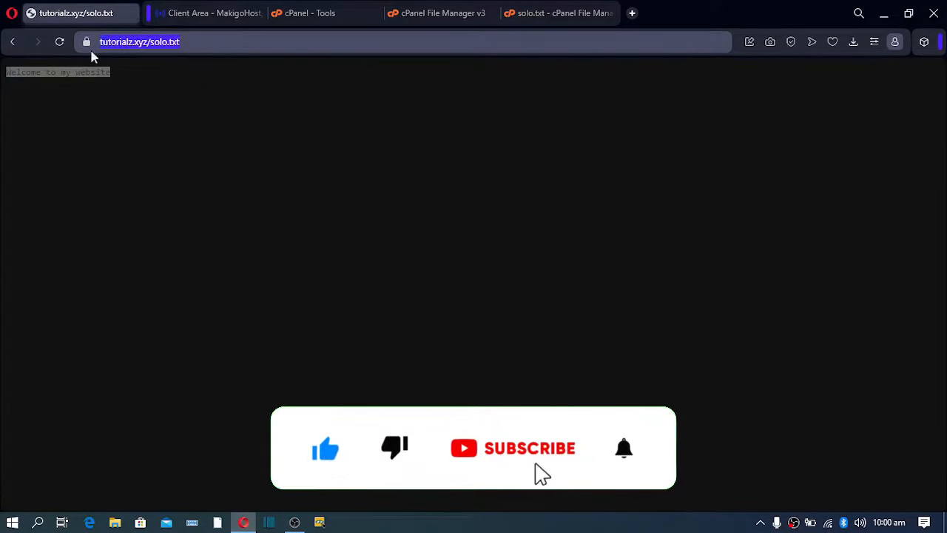
pyautogui.click(87, 76)
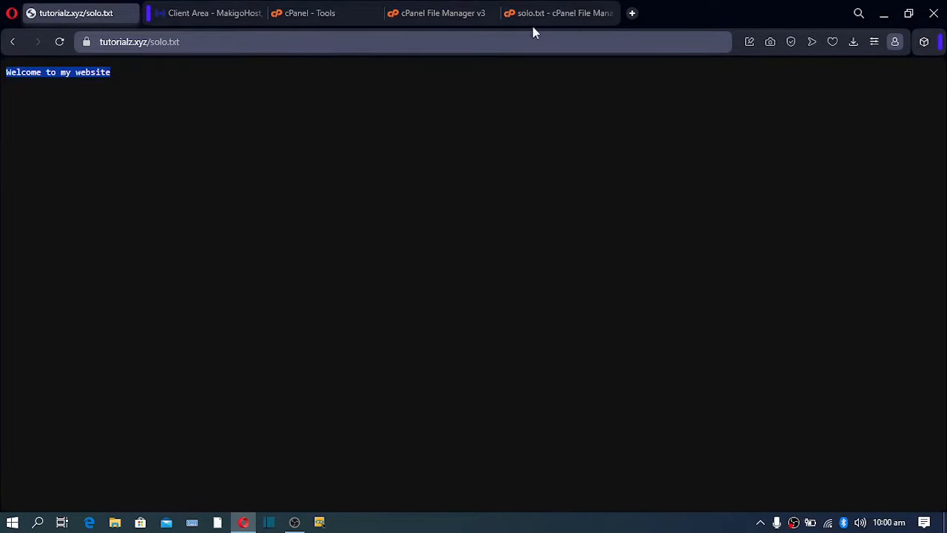
pyautogui.click(441, 11)
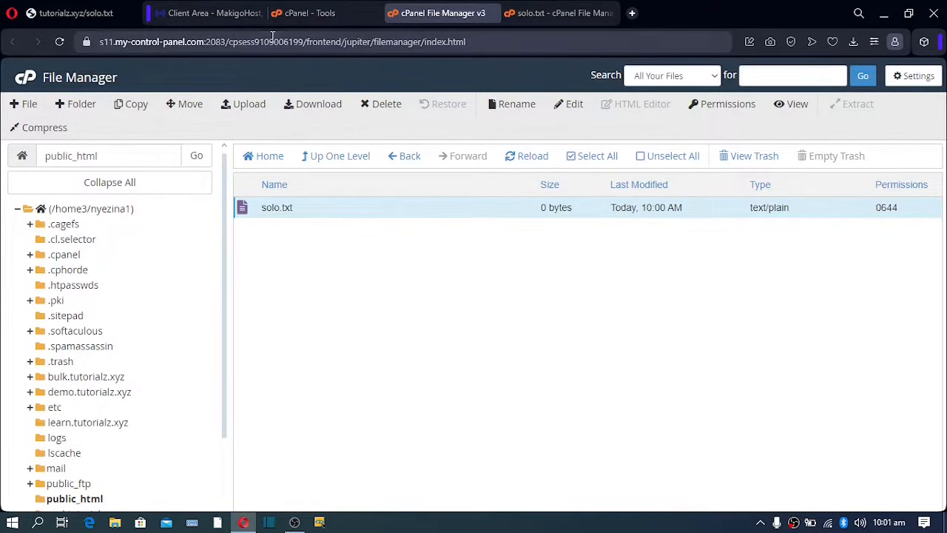
# Visit the cPanel Tools page, return to File Manager, and open a new Speed Dial tab.
pyautogui.click(297, 21)
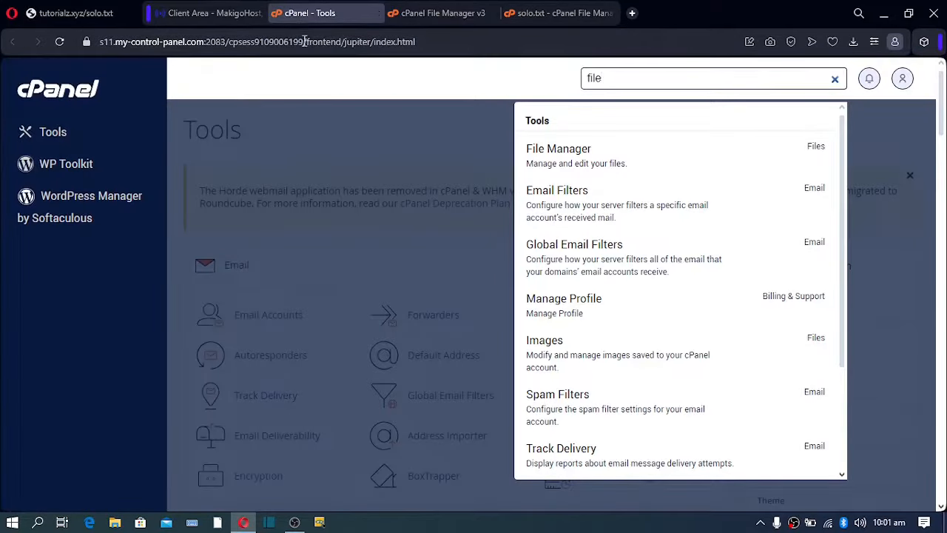
pyautogui.click(319, 134)
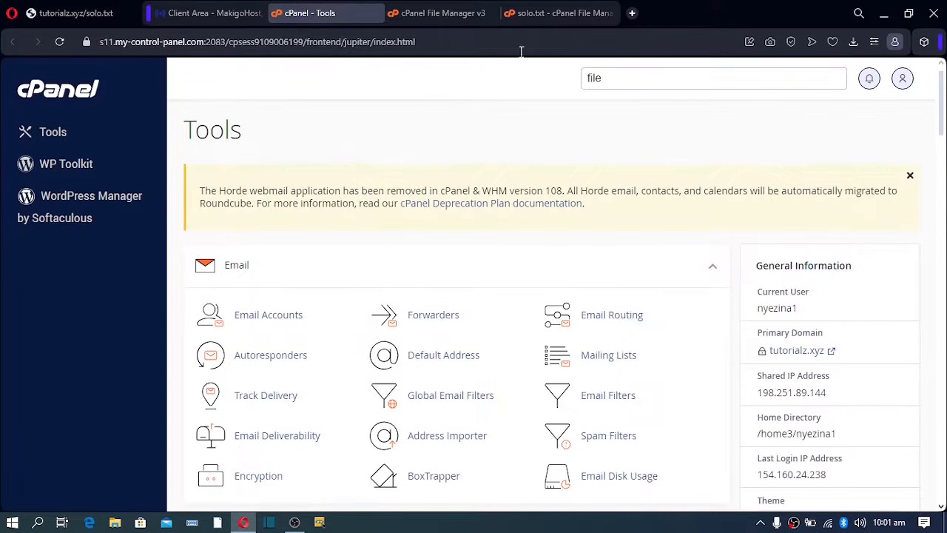
pyautogui.click(448, 10)
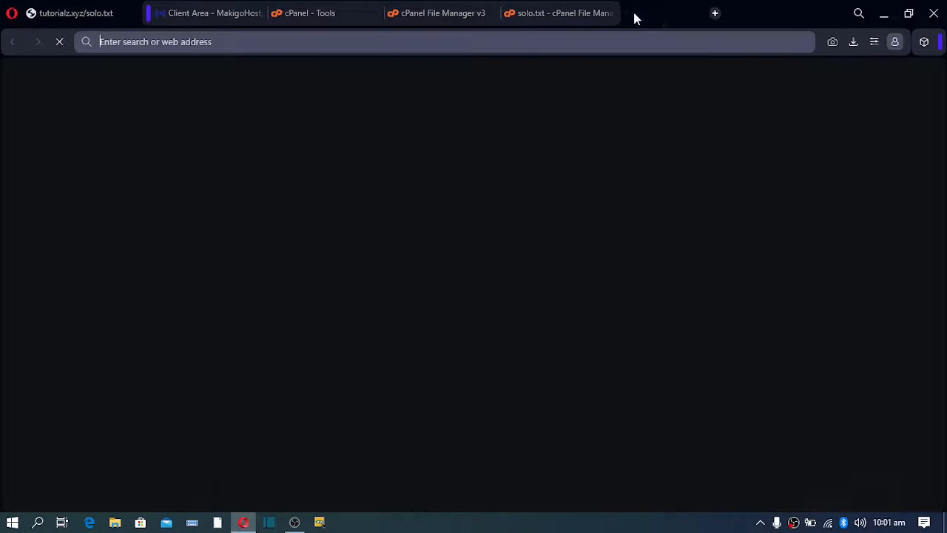
pyautogui.click(631, 12)
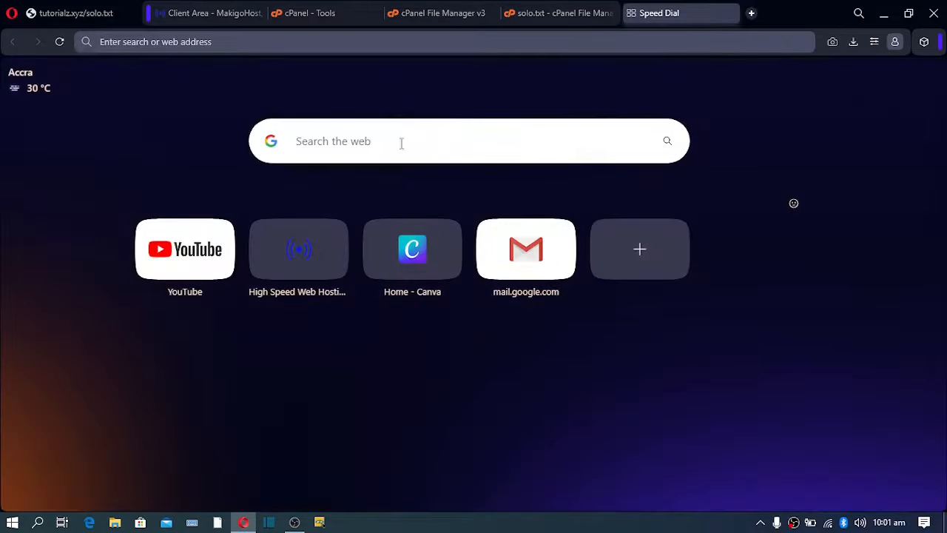
# Type 'PHP + JS + HTML + CSS' into the Speed Dial search box.
pyautogui.click(395, 150)
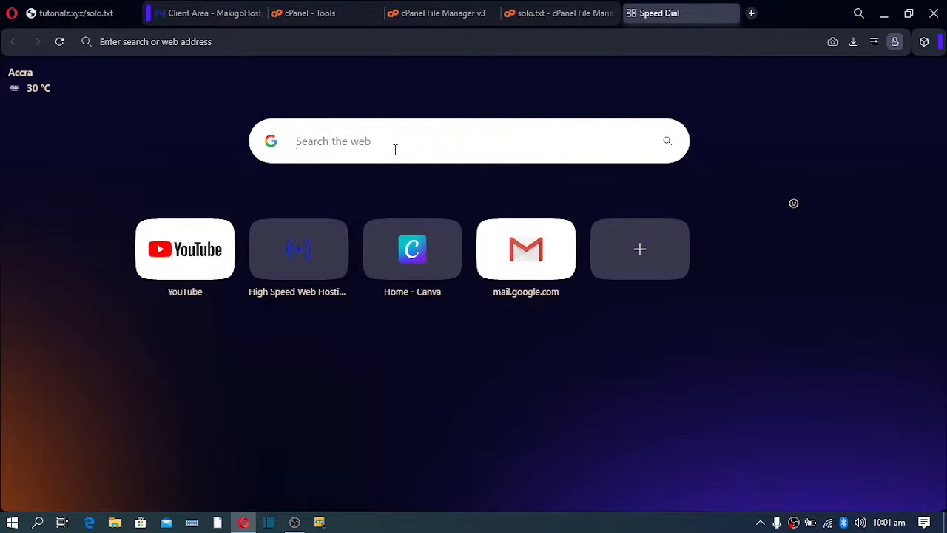
pyautogui.write('PHP')
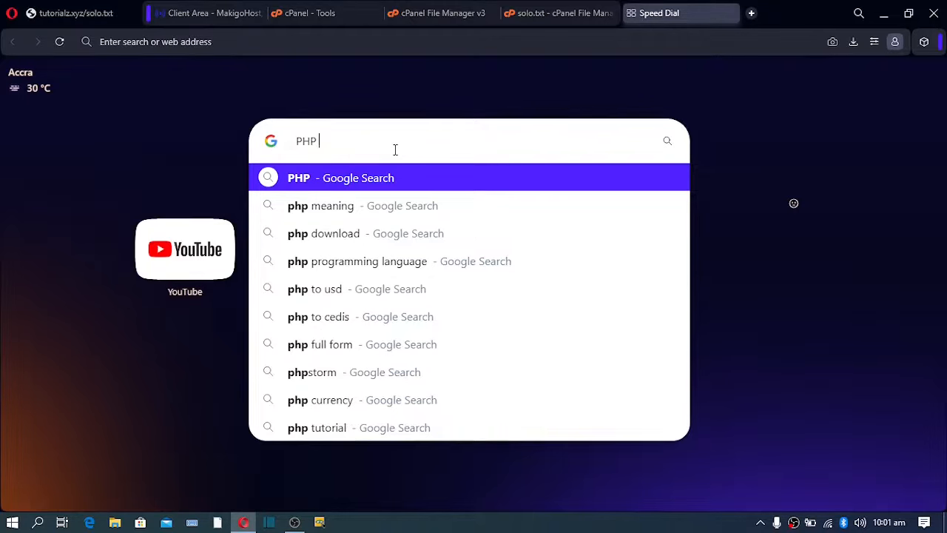
pyautogui.write(' + JS')
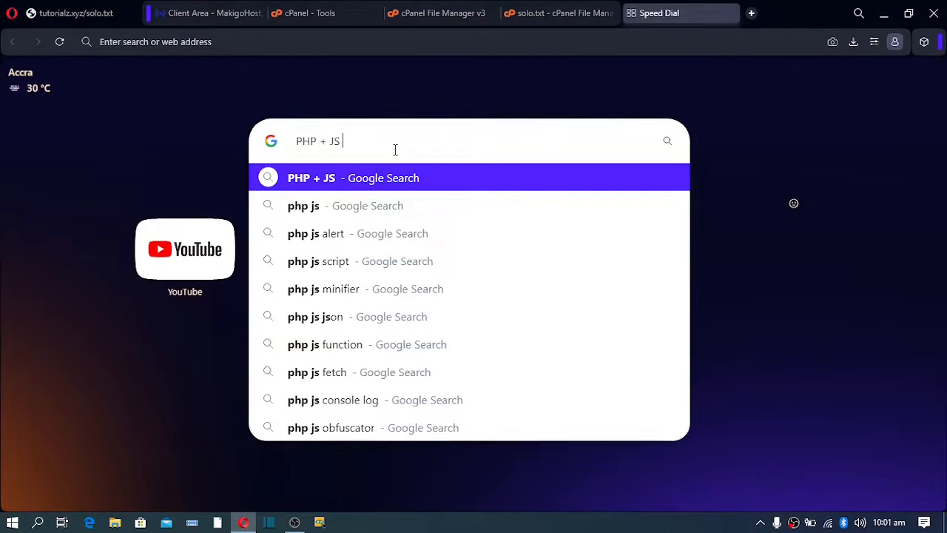
pyautogui.write(' +')
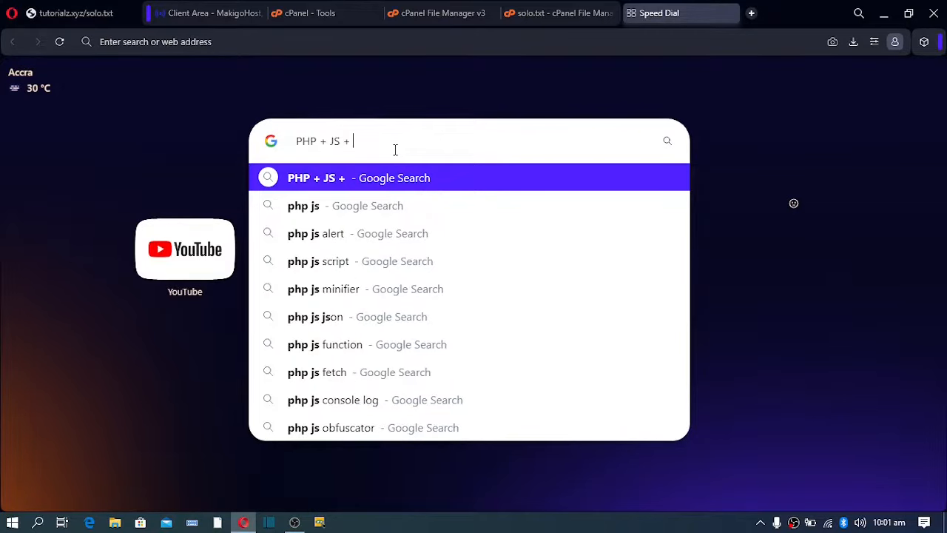
pyautogui.write(' HTML')
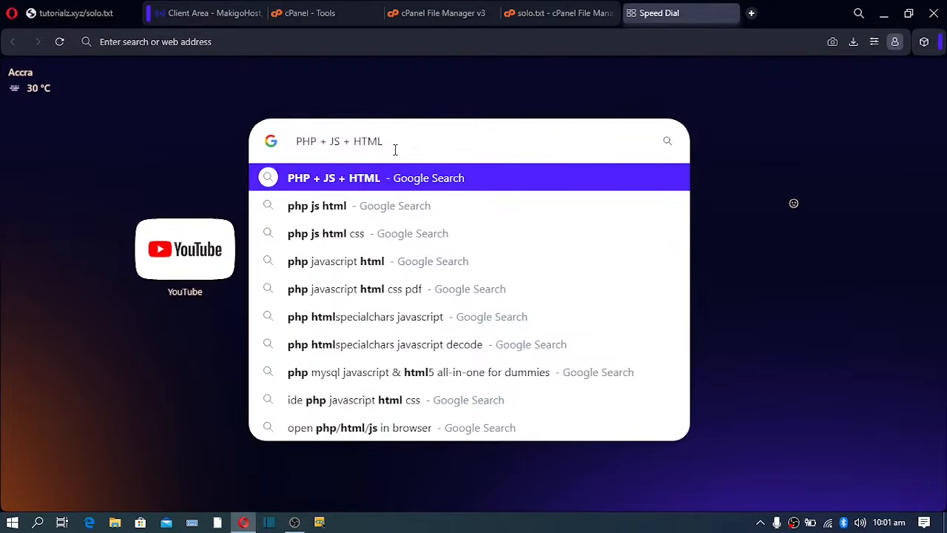
pyautogui.write(' + C')
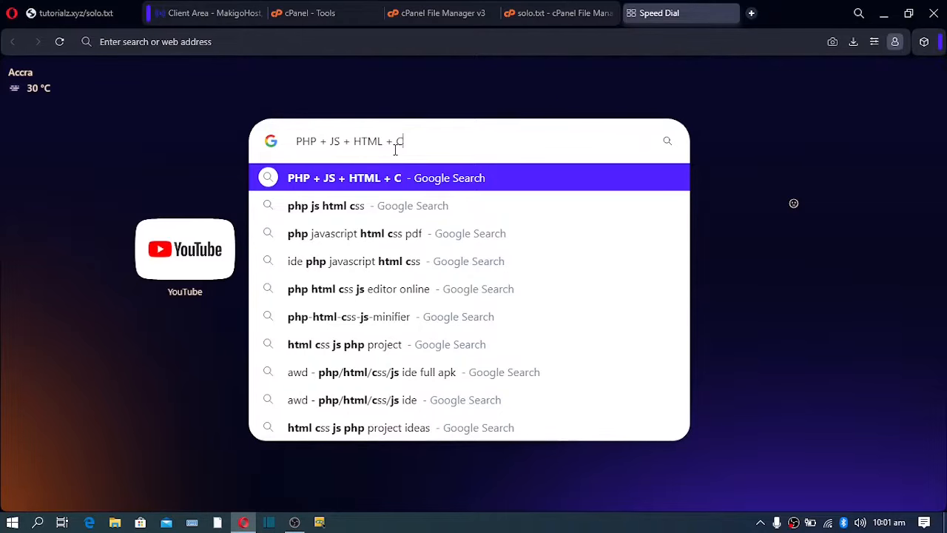
pyautogui.write('SS')
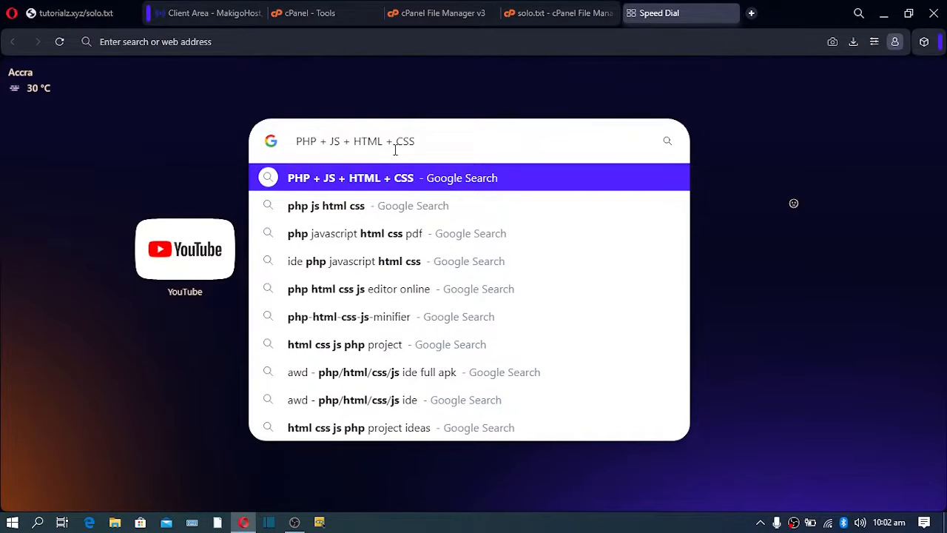
# Highlight parts of the search phrase, then switch to the cPanel File Manager tab.
pyautogui.moveTo(423, 140); pyautogui.dragTo(266, 148)
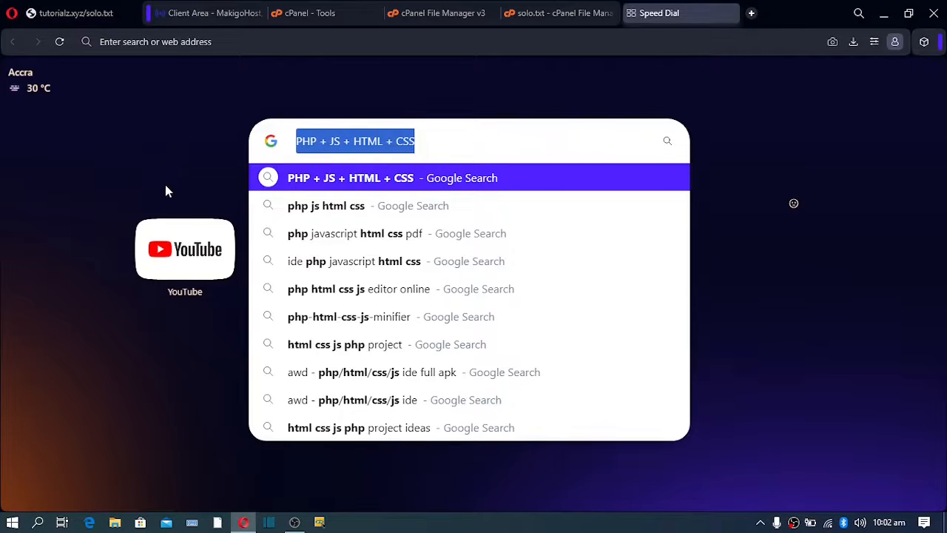
pyautogui.click(370, 144)
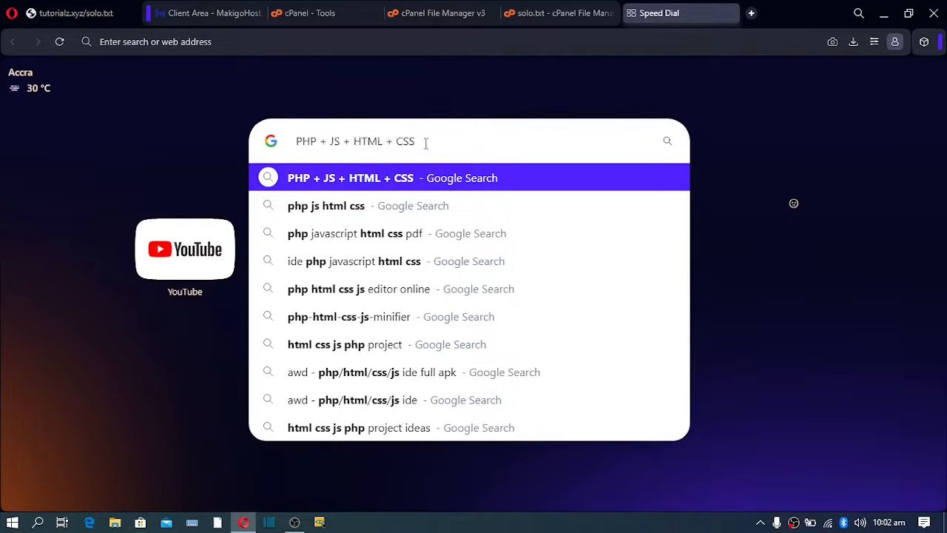
pyautogui.moveTo(426, 144); pyautogui.dragTo(283, 145)
pyautogui.click(197, 140)
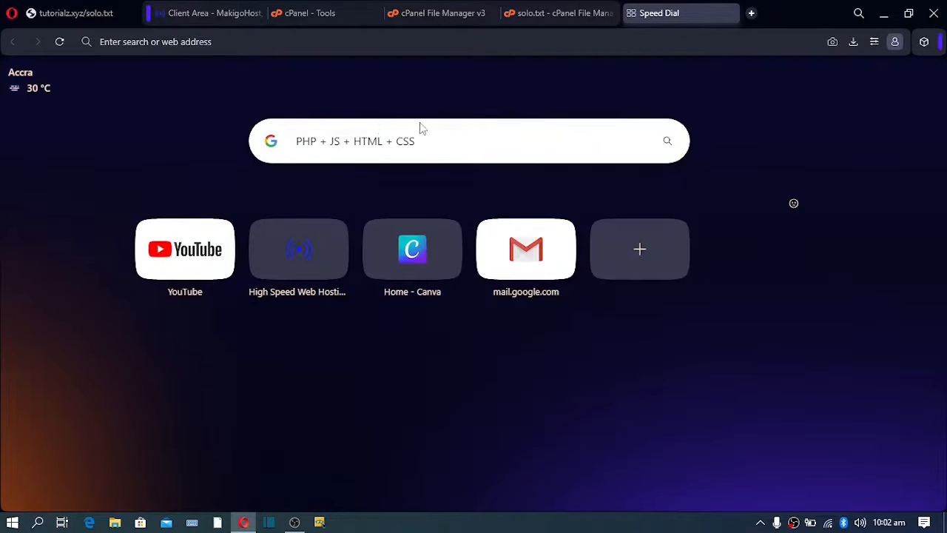
pyautogui.click(431, 138)
pyautogui.click(431, 138)
pyautogui.moveTo(432, 138); pyautogui.dragTo(190, 121)
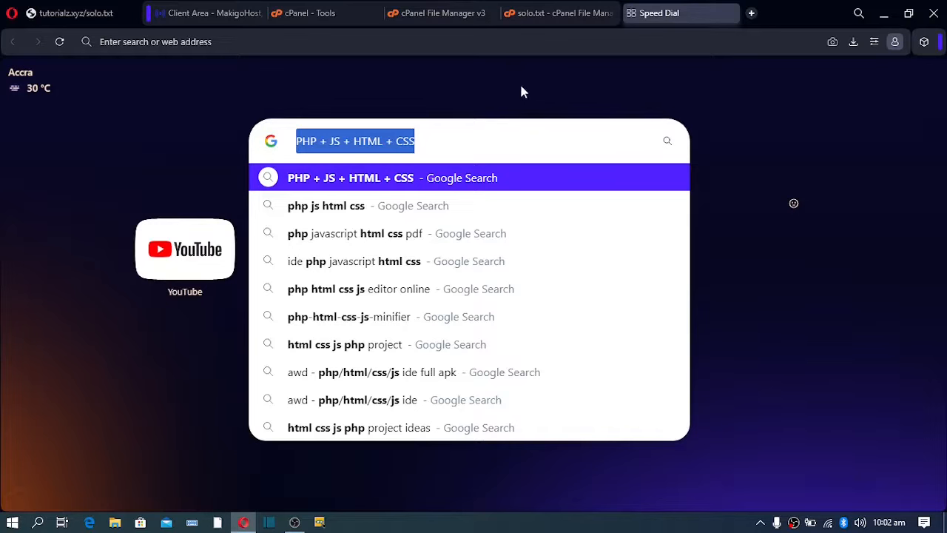
pyautogui.moveTo(427, 144); pyautogui.dragTo(281, 146)
pyautogui.moveTo(423, 141); pyautogui.dragTo(273, 140)
pyautogui.click(245, 100)
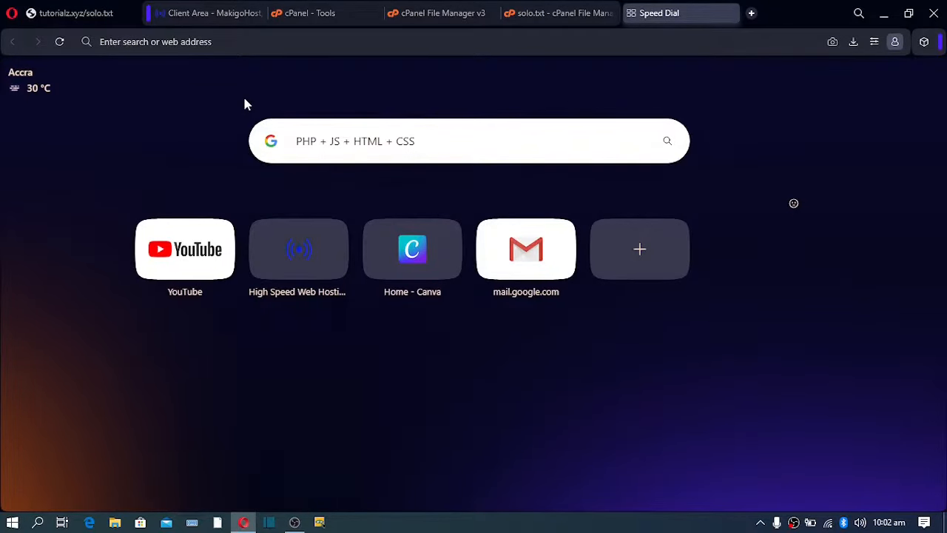
pyautogui.click(435, 14)
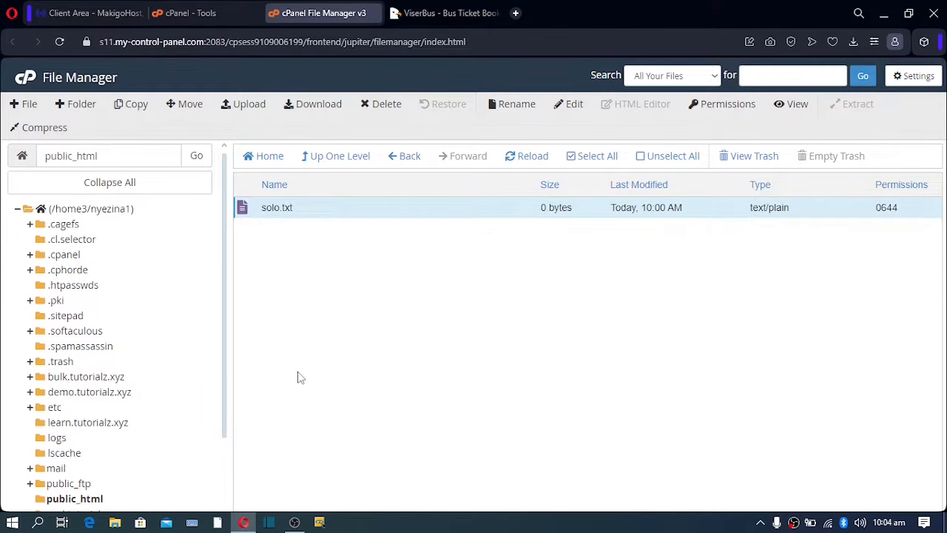
# Bring up the ViserBus product page, dismiss the survey popup, and scroll through it.
pyautogui.click(468, 13)
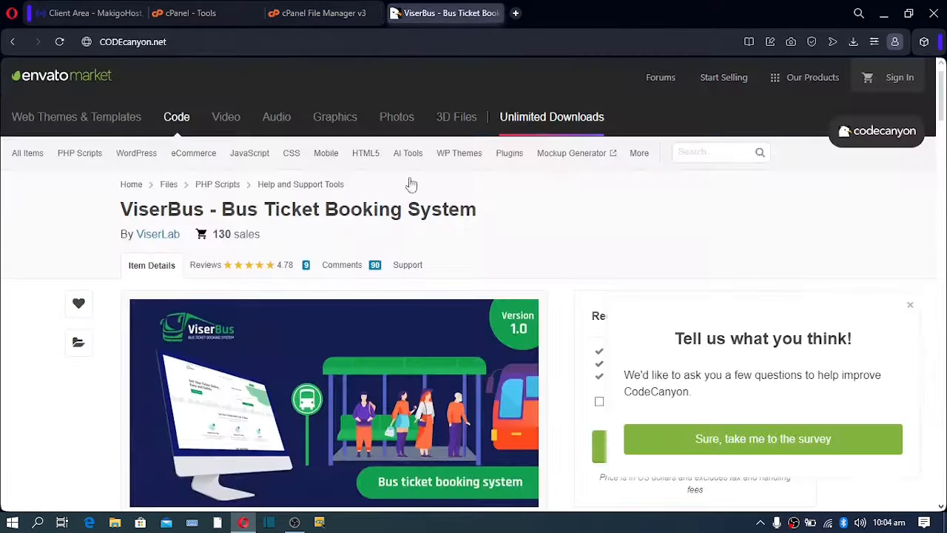
pyautogui.click(909, 306)
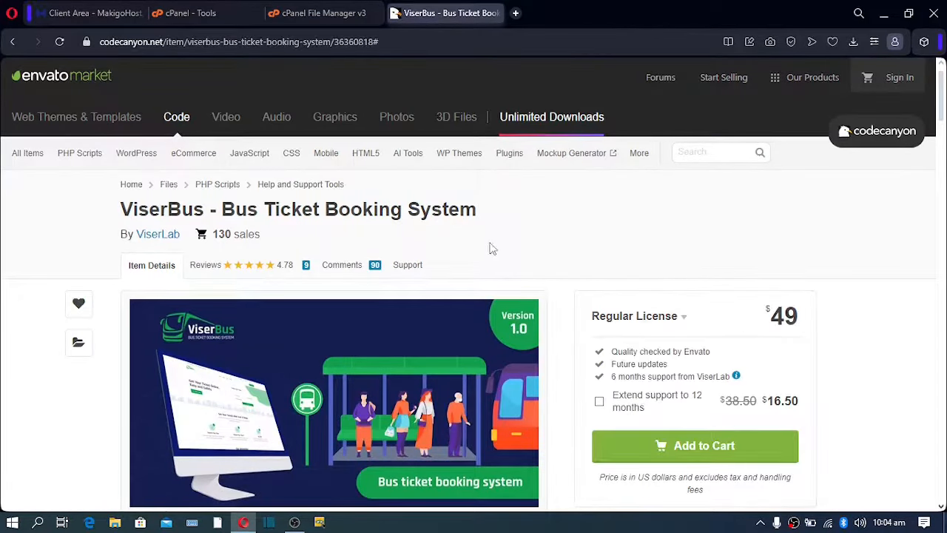
pyautogui.scroll(-1, 492, 249)
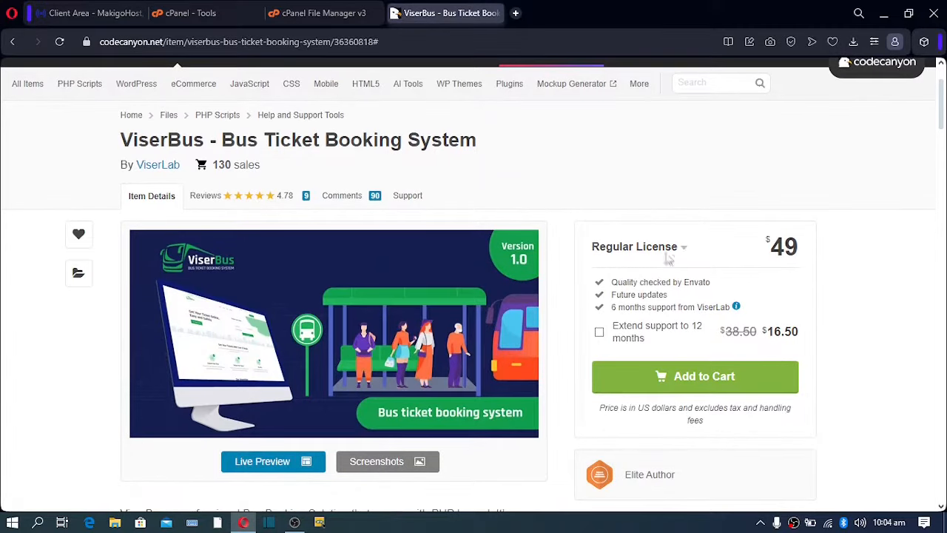
pyautogui.scroll(-4, 215, 313)
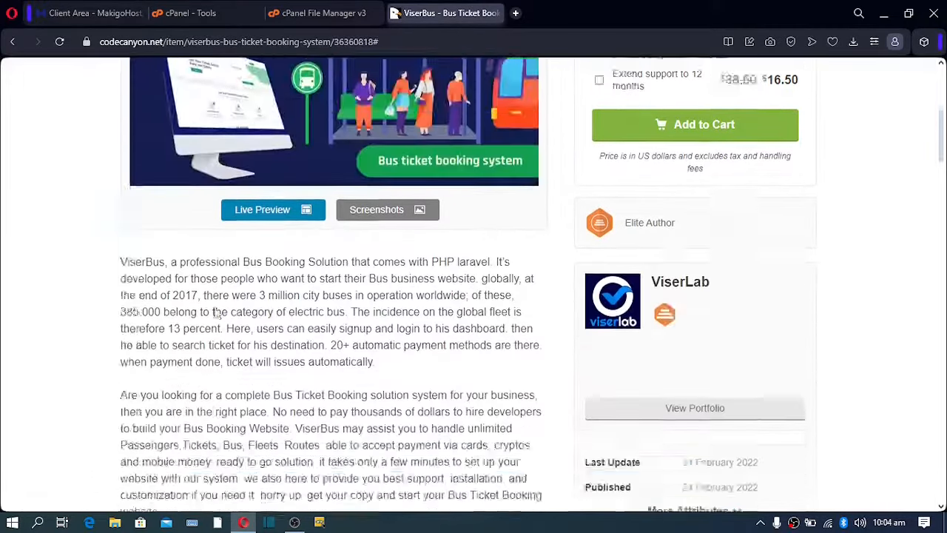
pyautogui.scroll(-7, 216, 313)
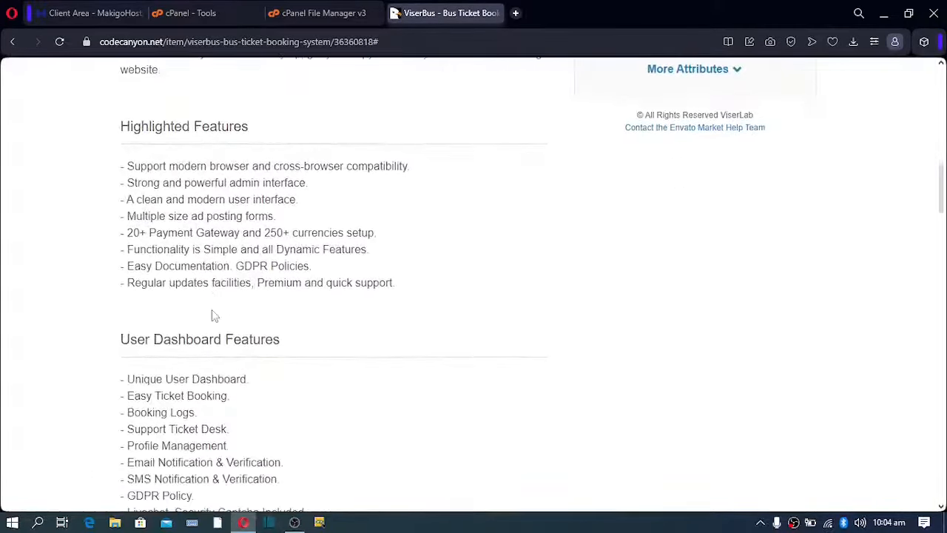
pyautogui.scroll(12, 213, 316)
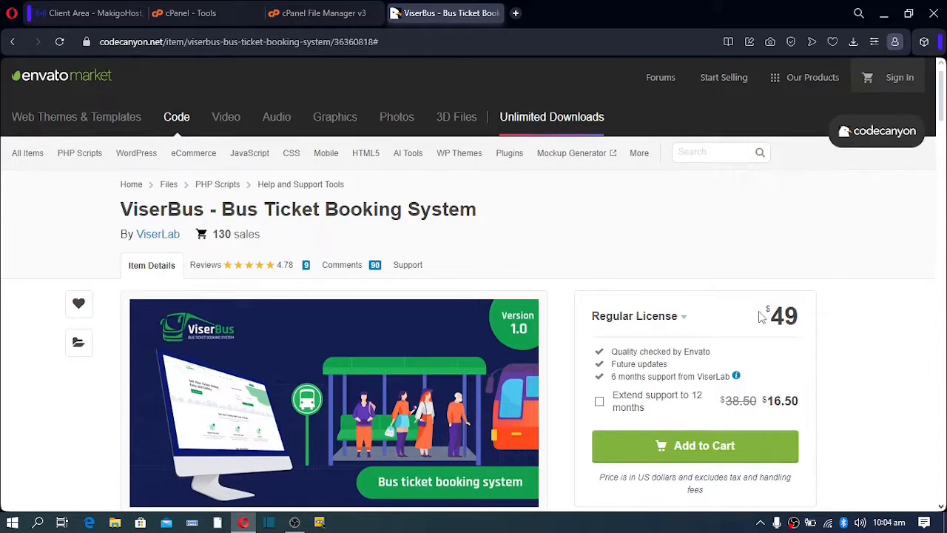
# Highlight the $49 Regular License price and add ViserBus to the cart.
pyautogui.moveTo(762, 316); pyautogui.dragTo(809, 323)
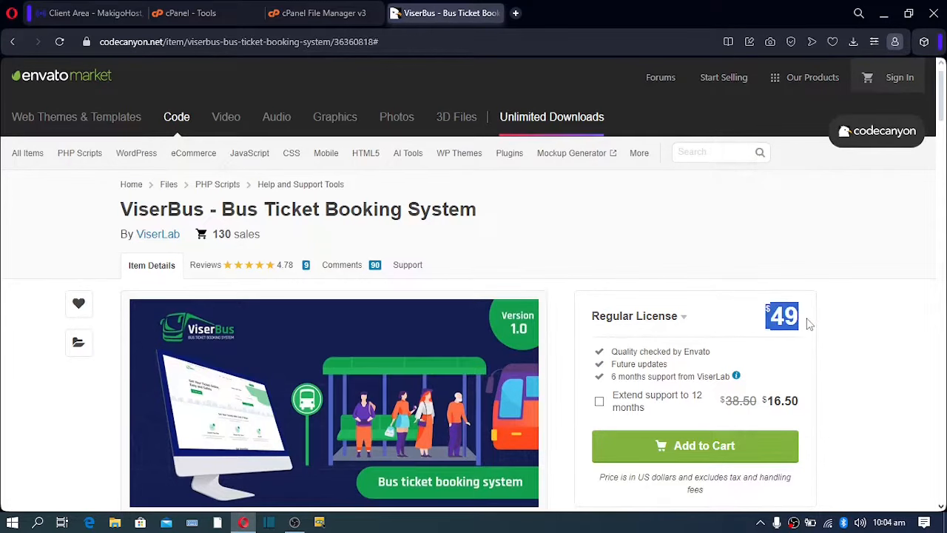
pyautogui.click(683, 272)
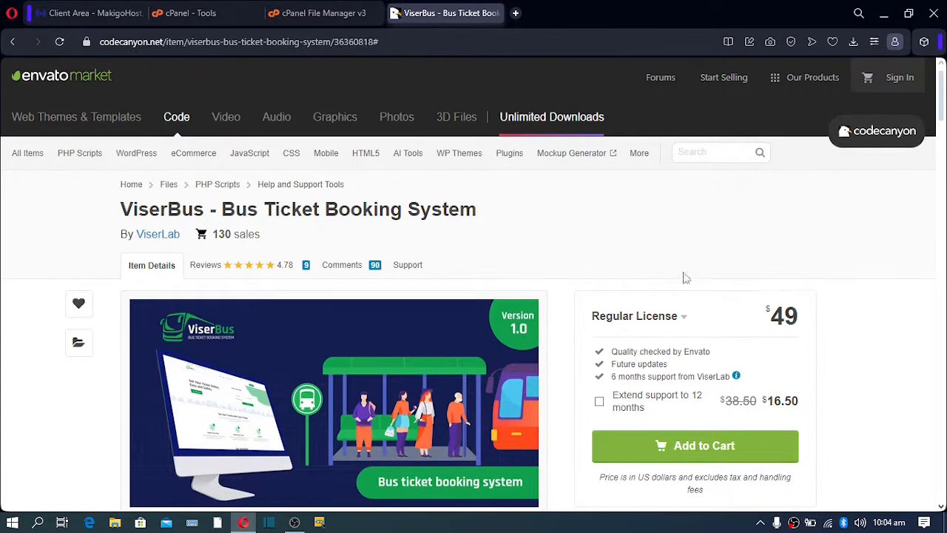
pyautogui.moveTo(766, 318); pyautogui.dragTo(821, 327)
pyautogui.click(837, 327)
pyautogui.click(839, 325)
pyautogui.moveTo(764, 317); pyautogui.dragTo(824, 321)
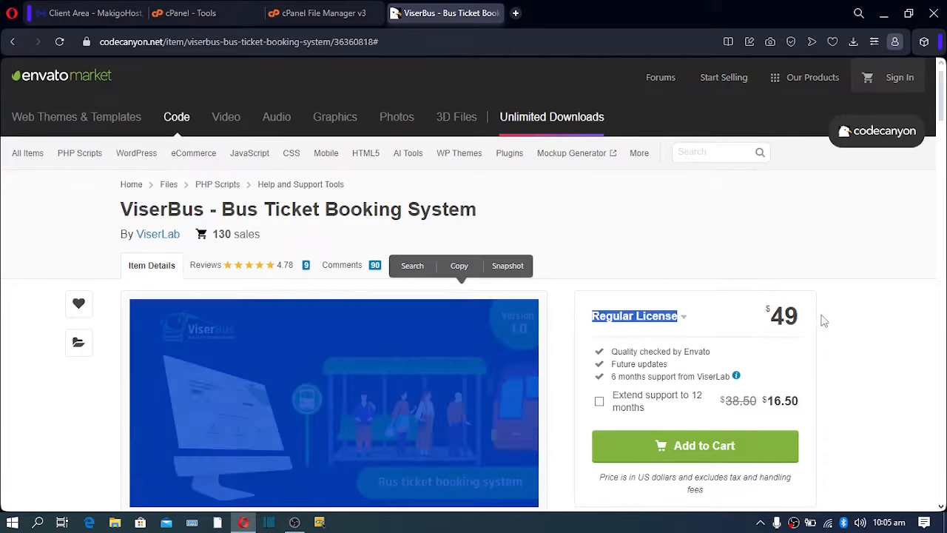
pyautogui.click(839, 323)
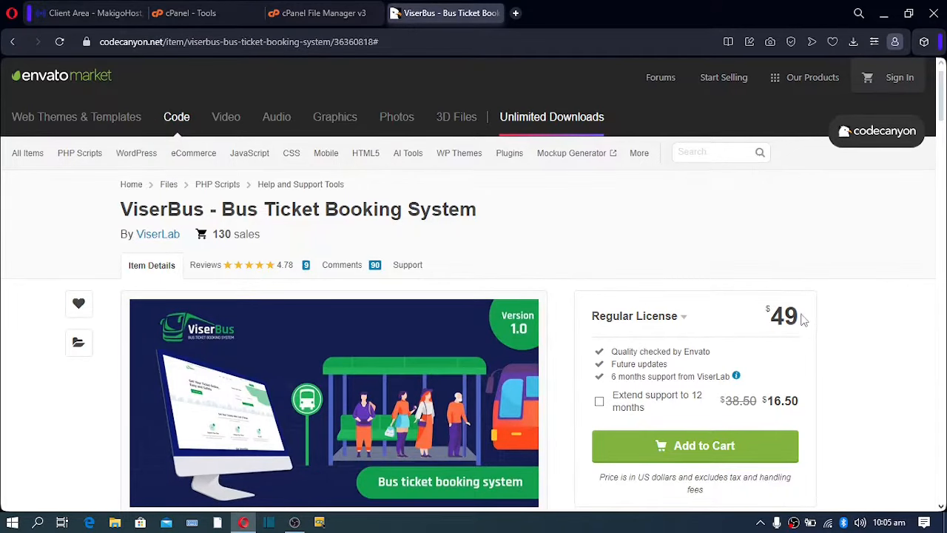
pyautogui.scroll(-1, 737, 298)
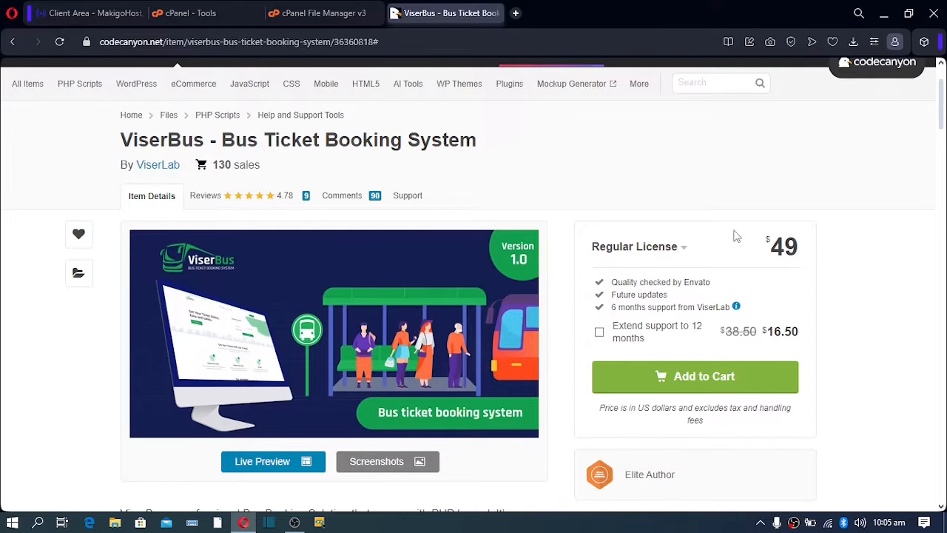
pyautogui.scroll(1, 736, 235)
pyautogui.scroll(-1, 736, 235)
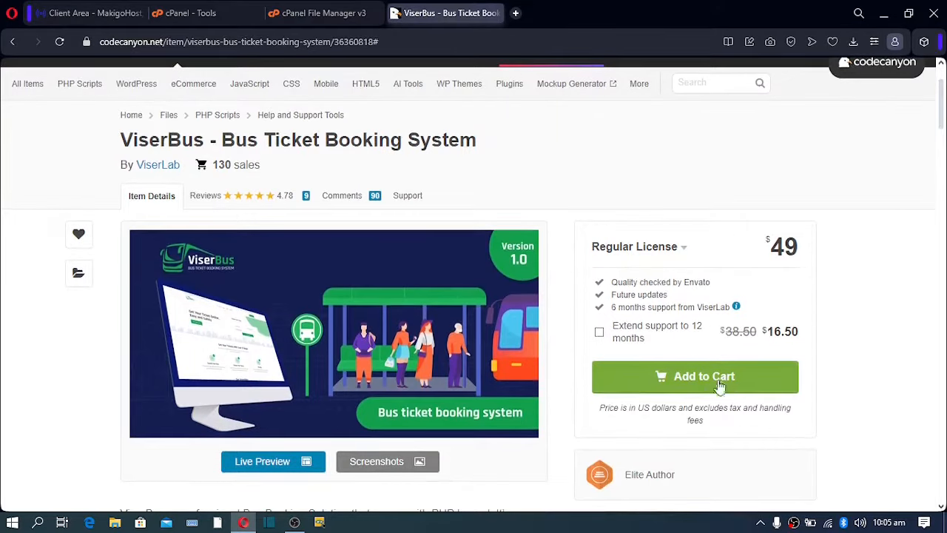
pyautogui.click(696, 386)
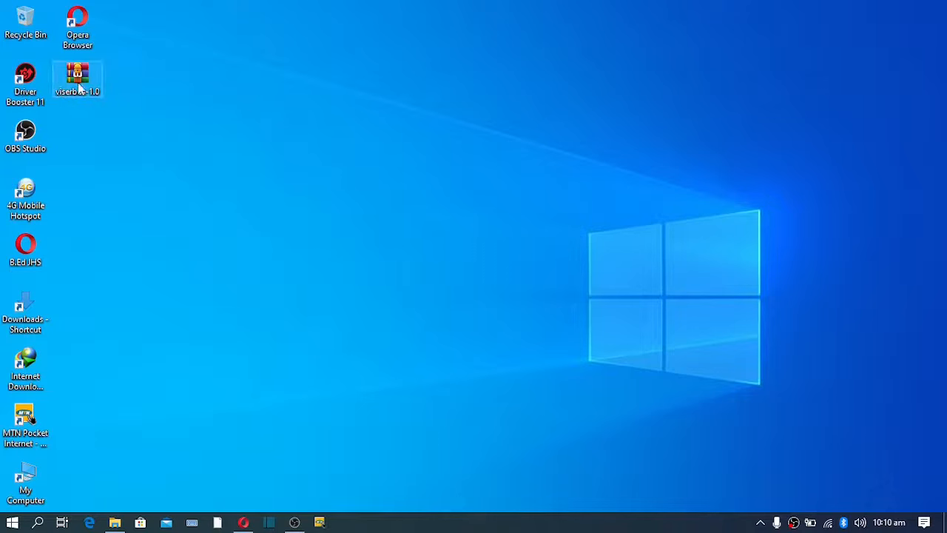
# Extract viserbus-1.0.zip into a viserbus-1.0 desktop folder with WinRAR, then return to Opera.
pyautogui.moveTo(79, 90)
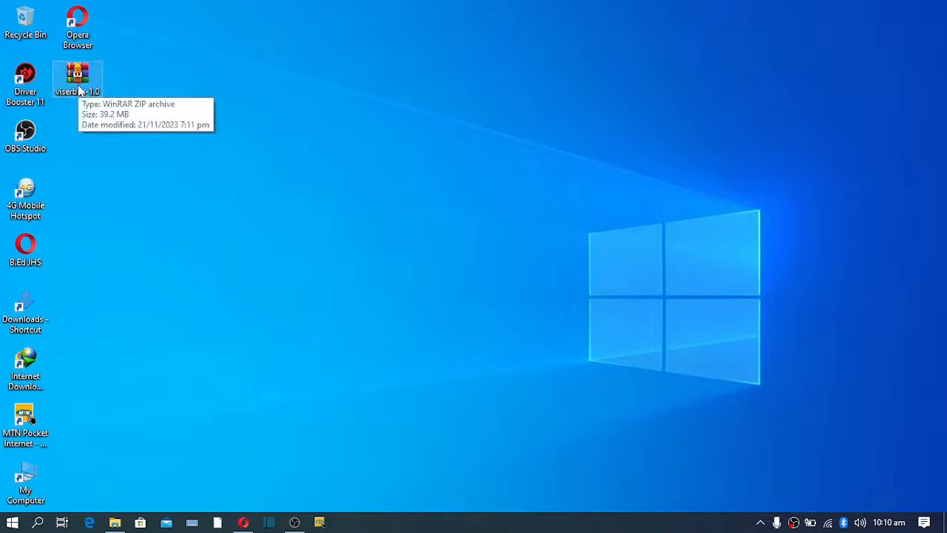
pyautogui.rightClick(79, 88)
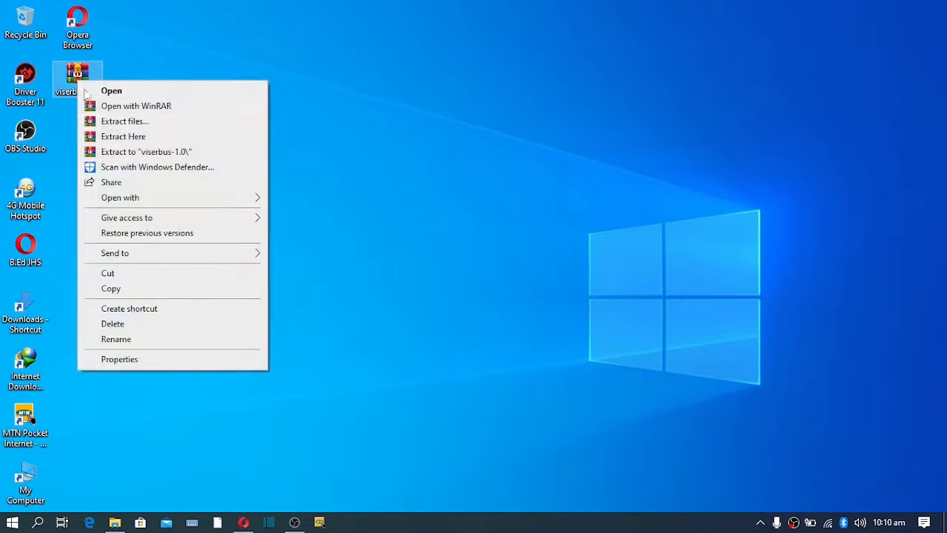
pyautogui.click(108, 122)
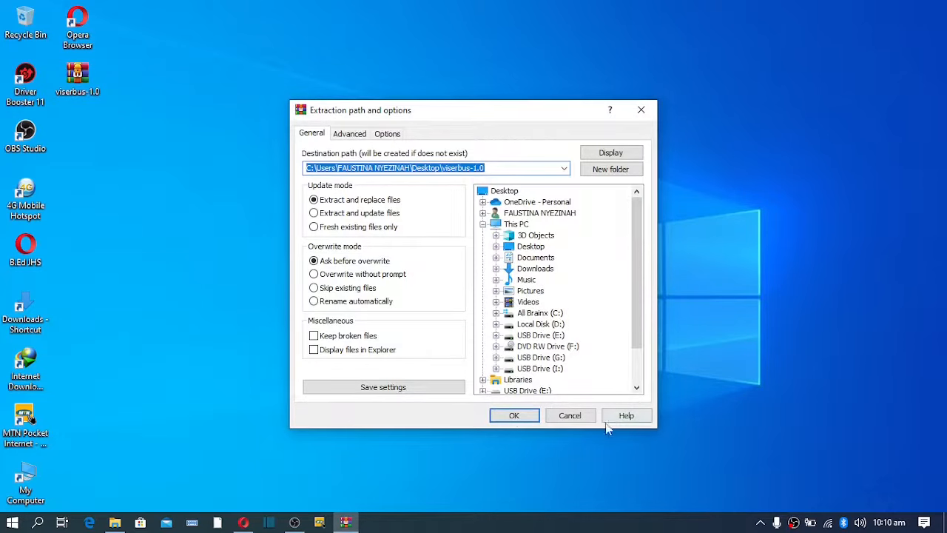
pyautogui.click(513, 415)
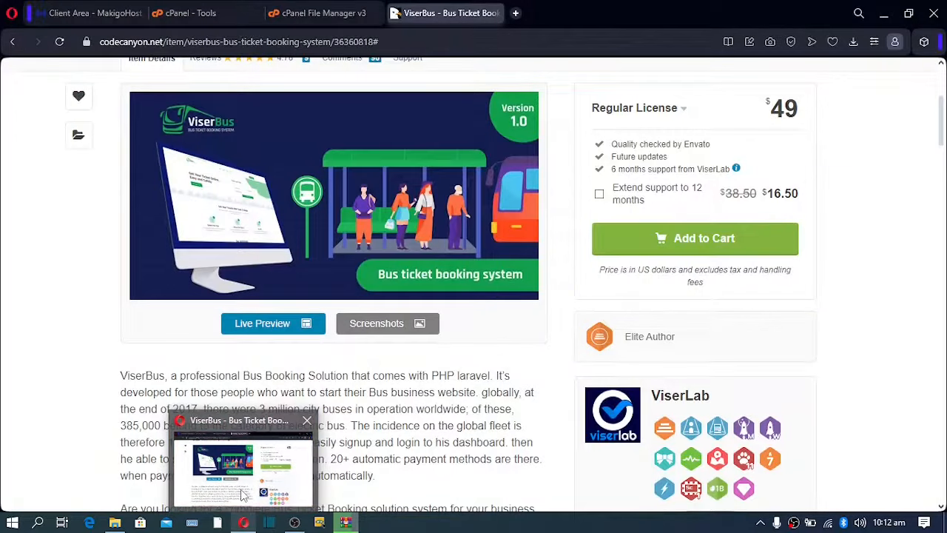
pyautogui.click(241, 490)
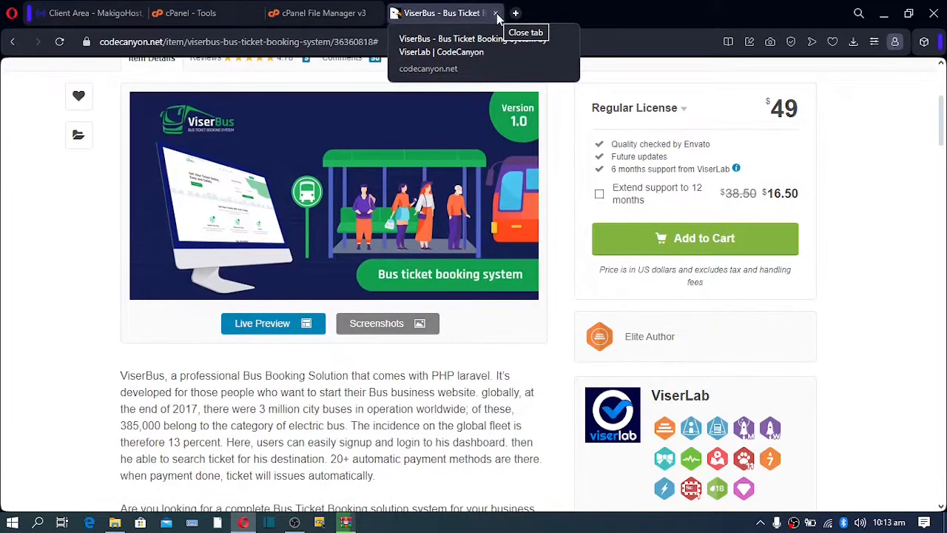
# Close the ViserBus page and move solo.txt to the trash.
pyautogui.click(496, 14)
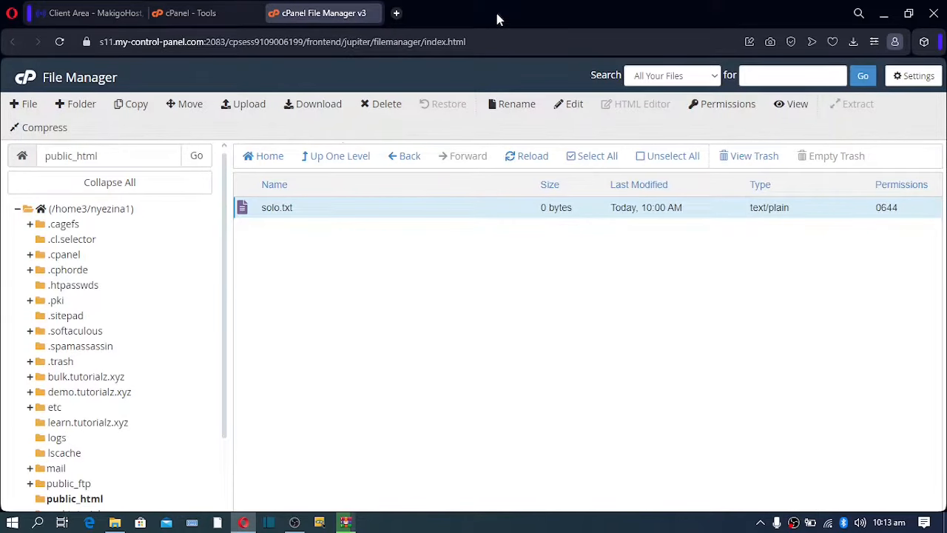
pyautogui.click(386, 104)
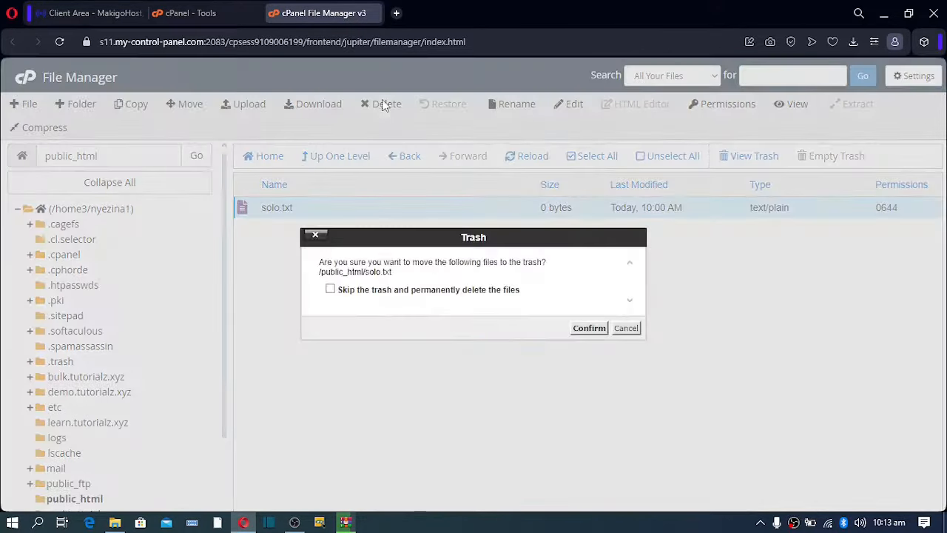
pyautogui.click(584, 331)
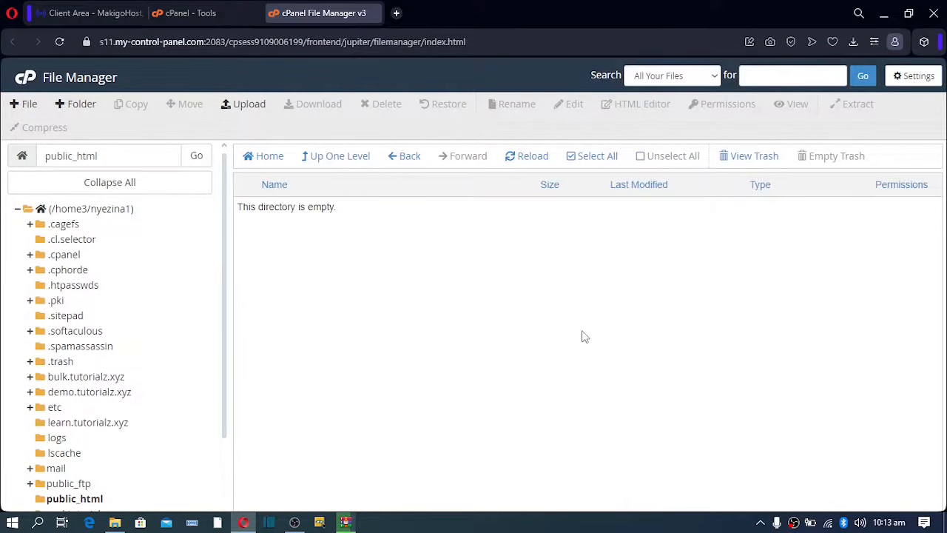
# Enable Show Hidden Files in File Manager preferences and go to the public_html upload page.
pyautogui.click(903, 81)
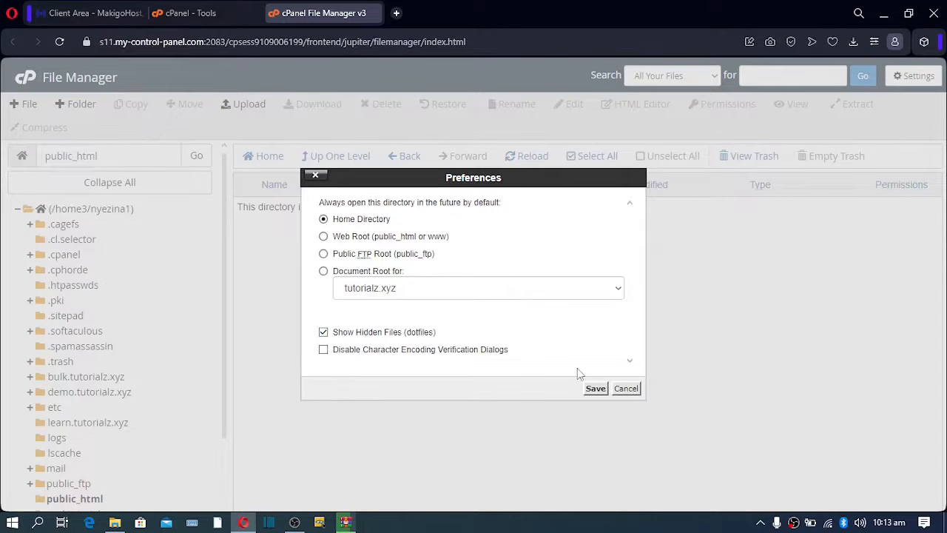
pyautogui.click(595, 389)
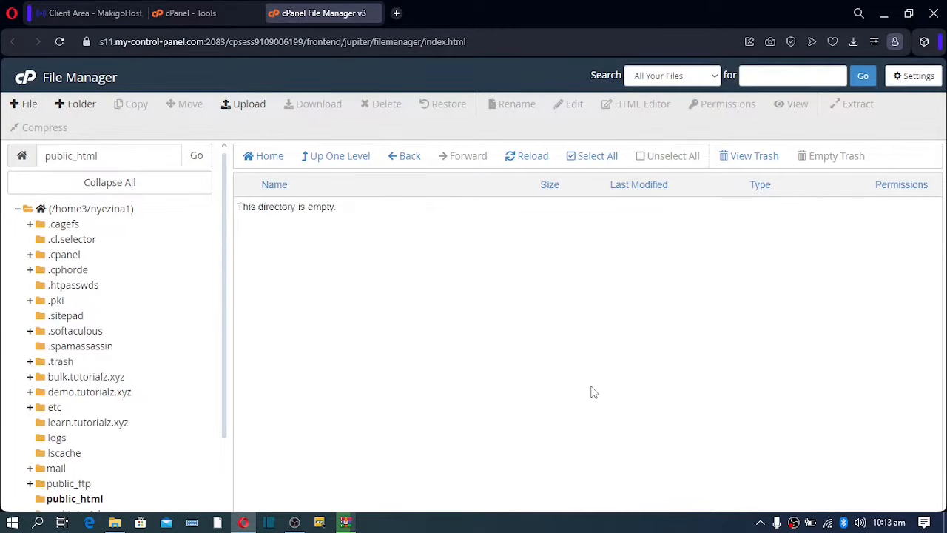
pyautogui.click(247, 105)
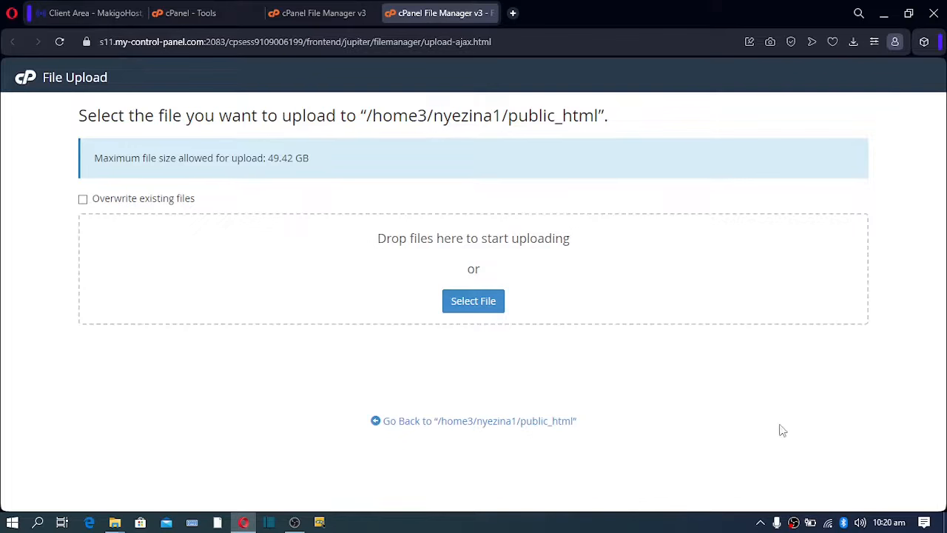
pyautogui.click(945, 525)
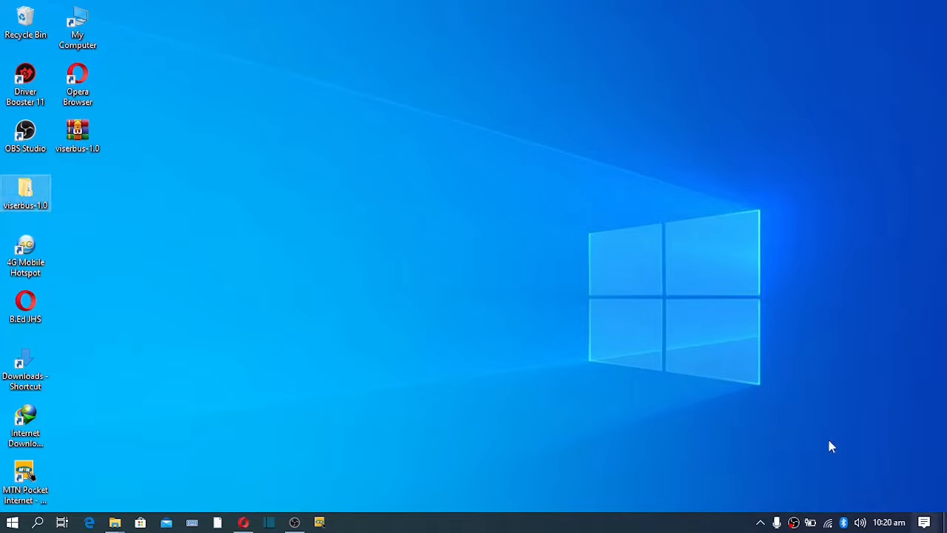
# Compress the viserbus-1.0 Files folder into Files.zip and upload it to public_html.
pyautogui.doubleClick(22, 194)
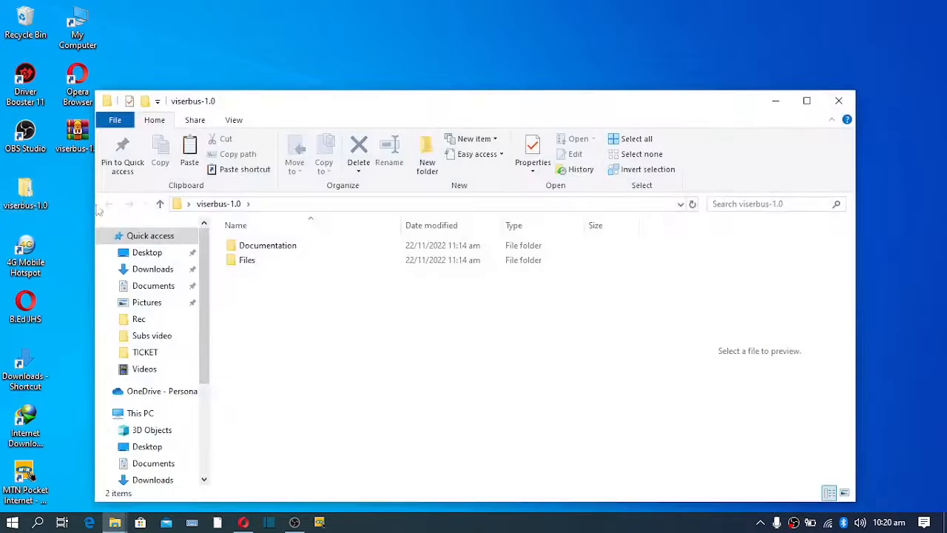
pyautogui.click(238, 264)
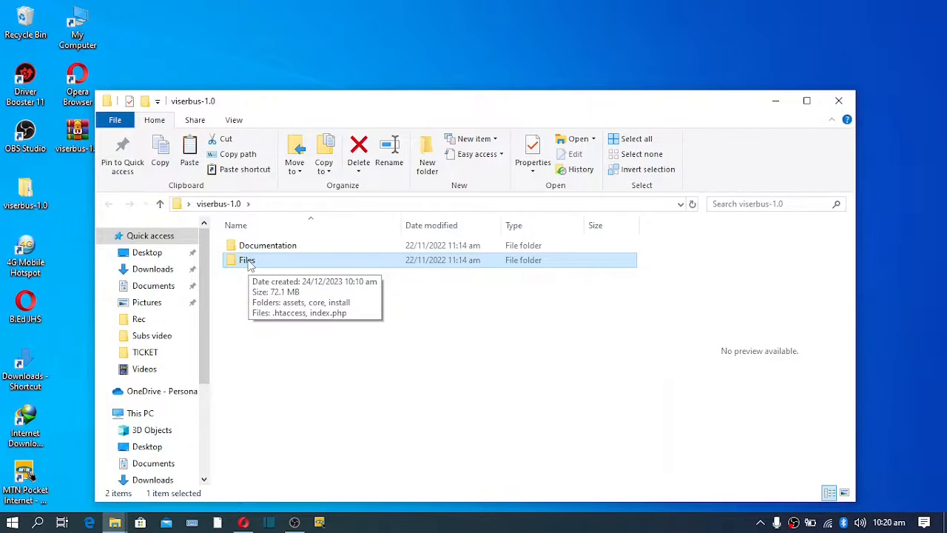
pyautogui.rightClick(249, 265)
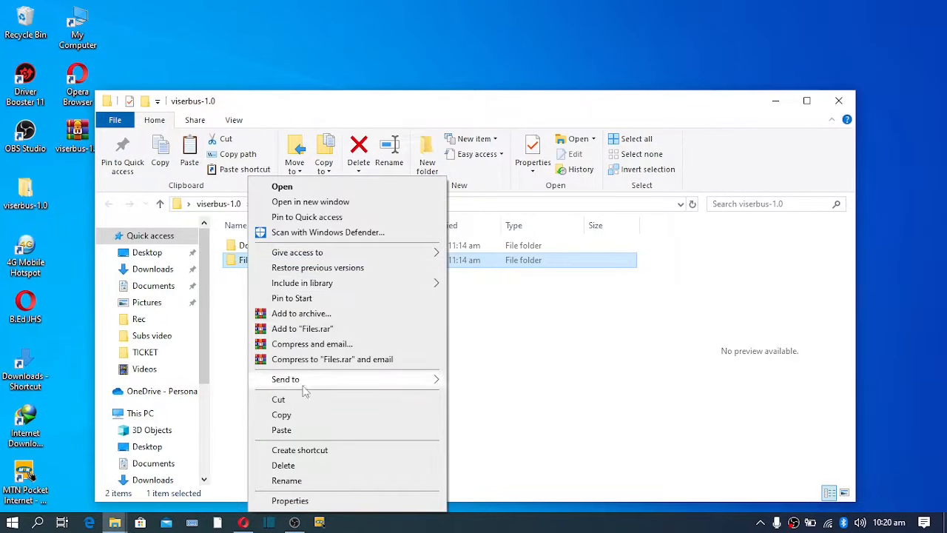
pyautogui.click(295, 317)
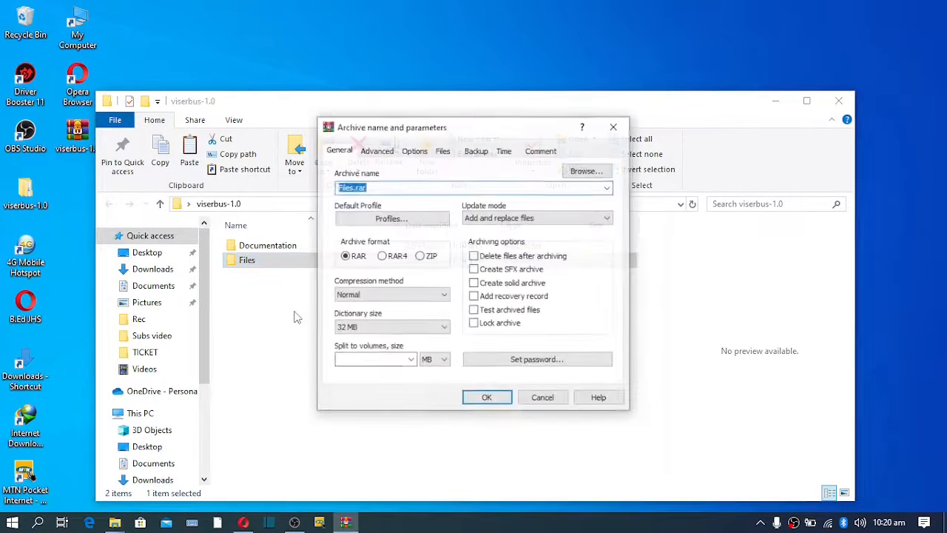
pyautogui.click(420, 256)
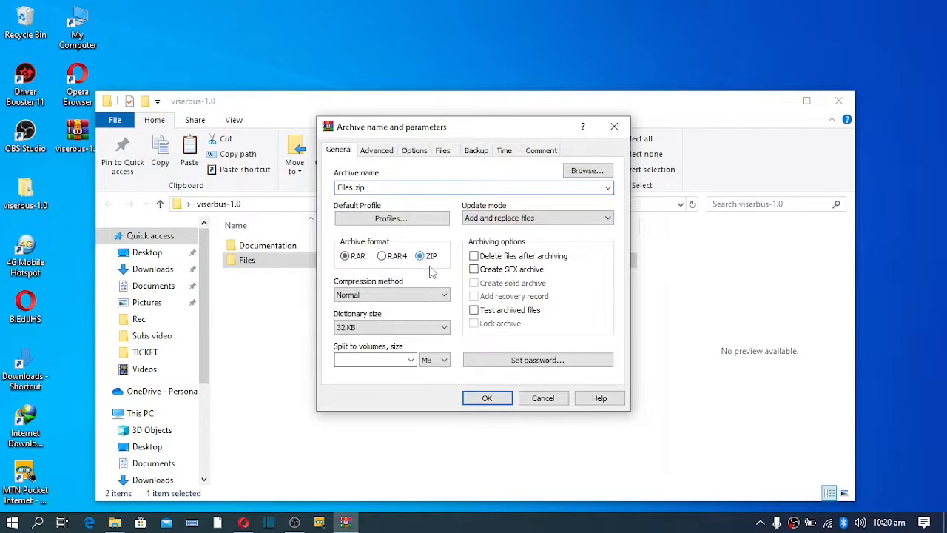
pyautogui.click(486, 399)
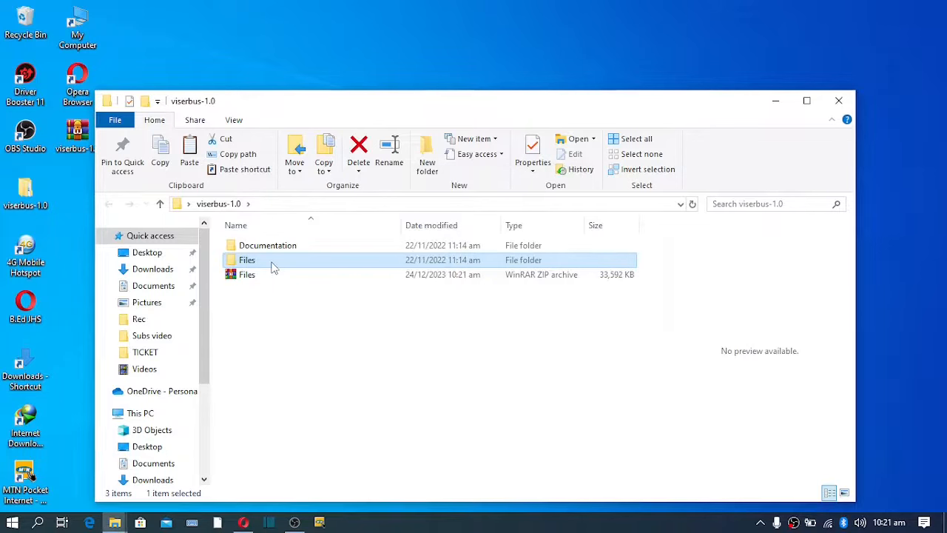
pyautogui.click(251, 279)
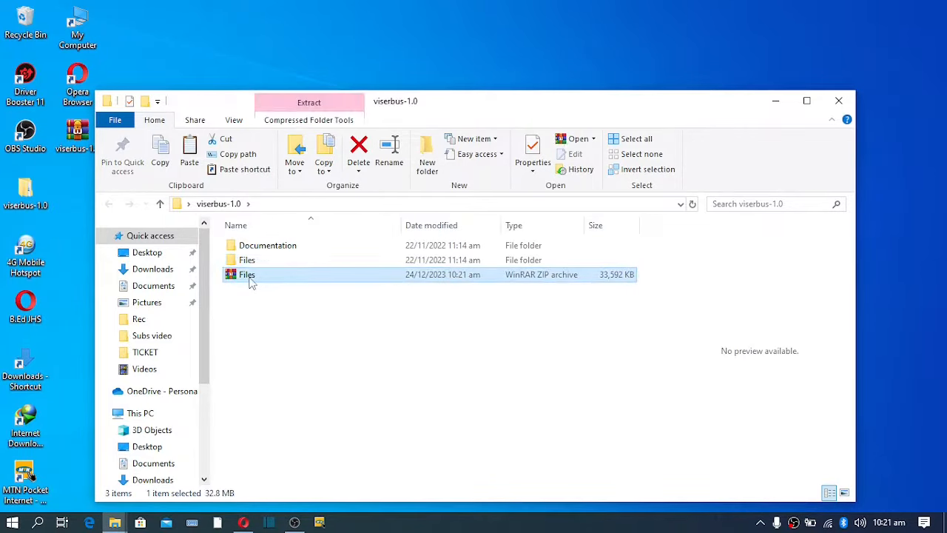
pyautogui.moveTo(251, 283); pyautogui.dragTo(390, 287)
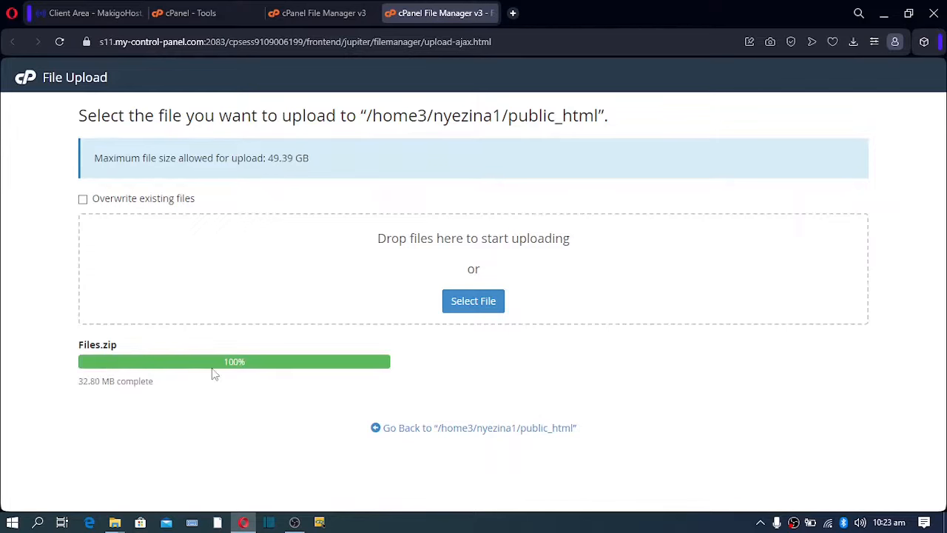
# Extract Files.zip into public_html.
pyautogui.click(485, 431)
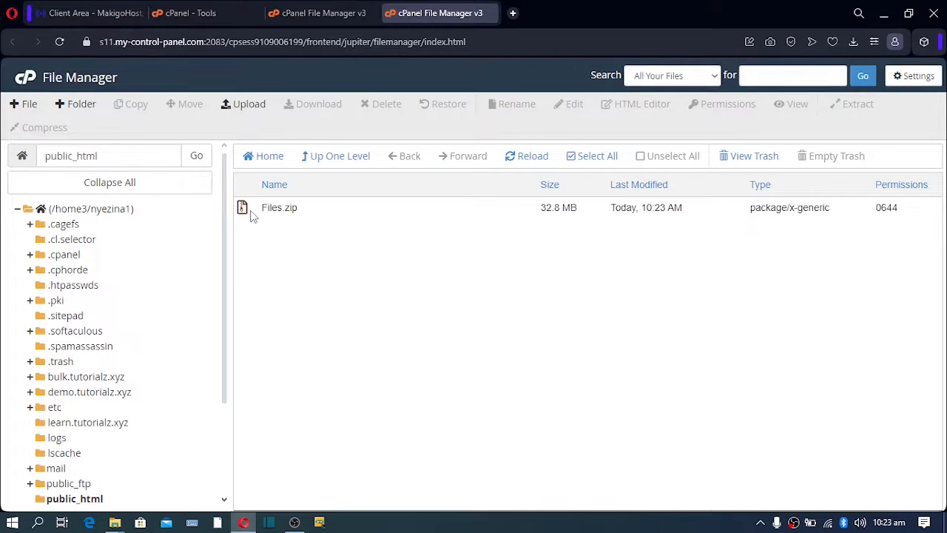
pyautogui.click(252, 213)
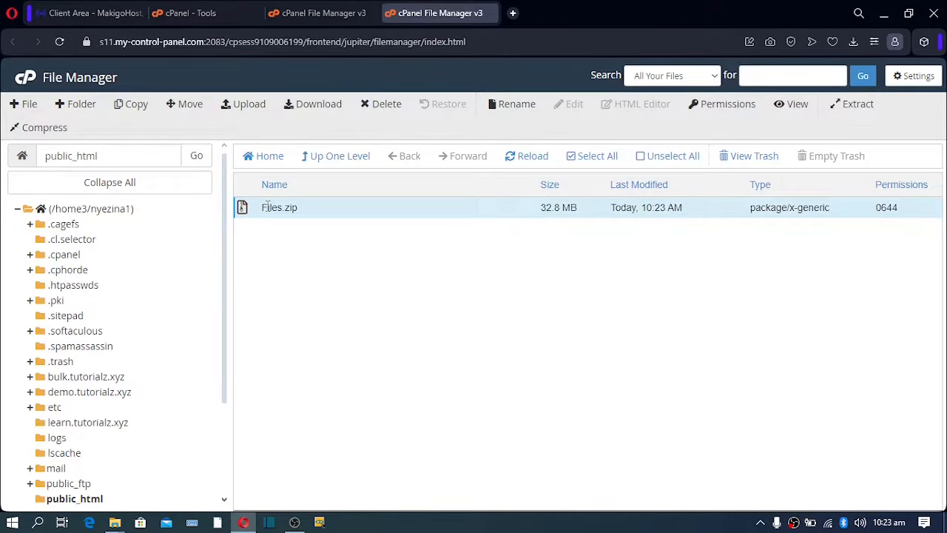
pyautogui.click(851, 105)
pyautogui.click(580, 353)
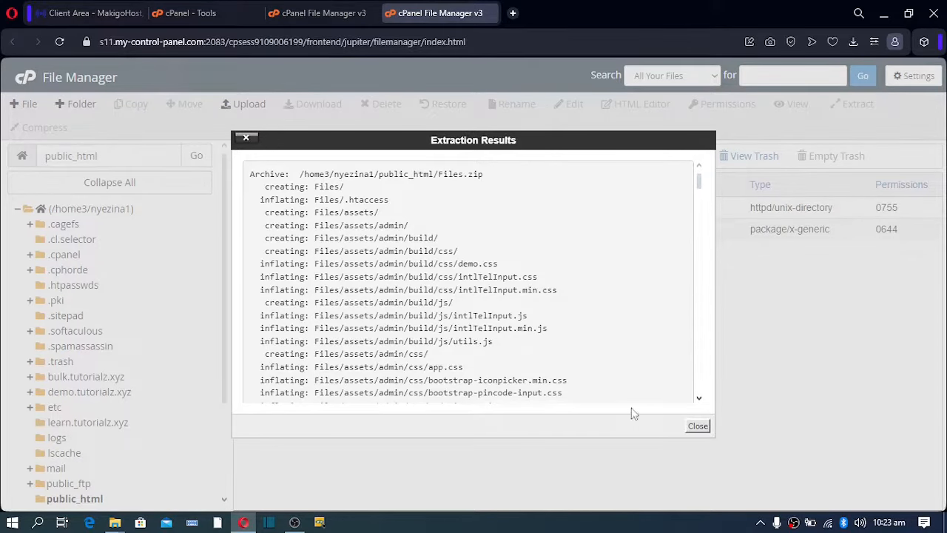
pyautogui.click(697, 427)
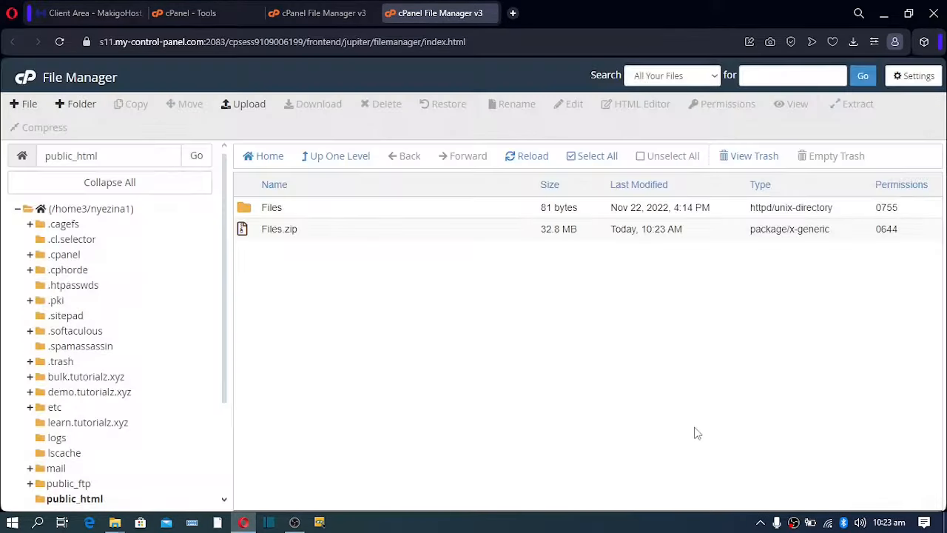
# Permanently delete Files.zip, skipping the trash, and select the extracted Files folder.
pyautogui.click(254, 234)
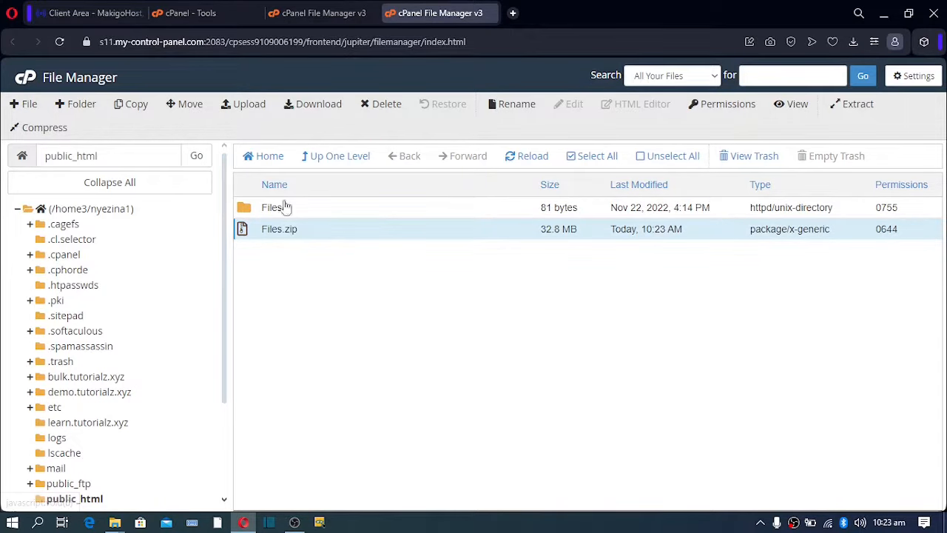
pyautogui.click(384, 107)
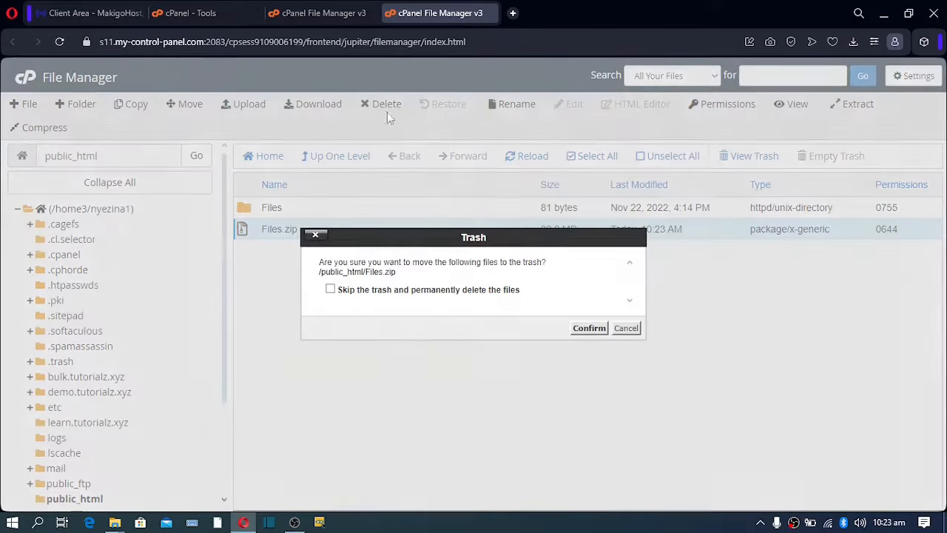
pyautogui.click(470, 292)
pyautogui.click(589, 328)
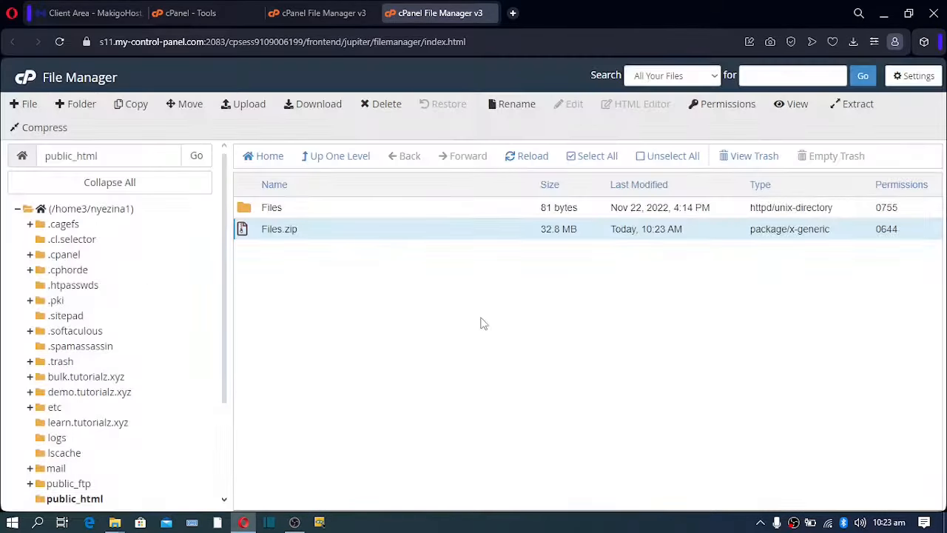
pyautogui.click(252, 220)
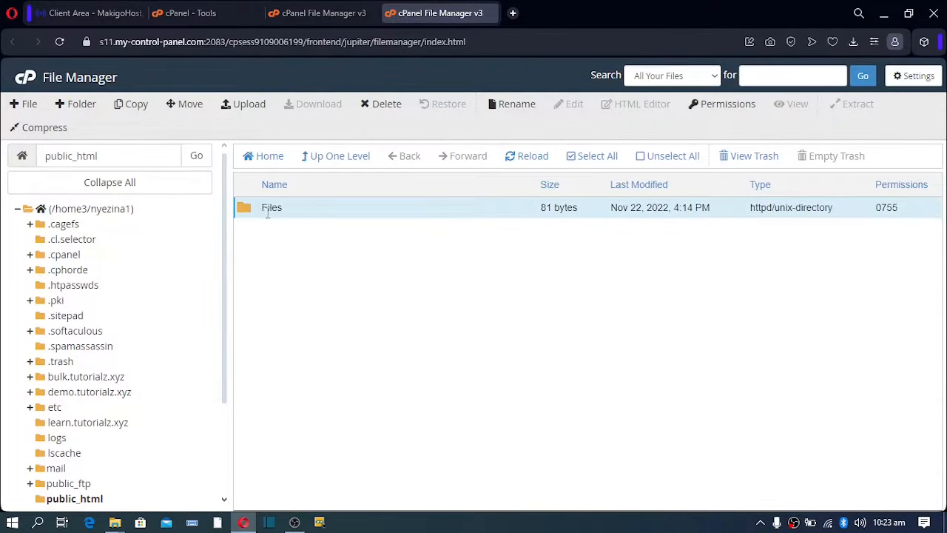
# Move assets, core, install, .htaccess and index.php from the Files folder into /public_html/.
pyautogui.doubleClick(248, 212)
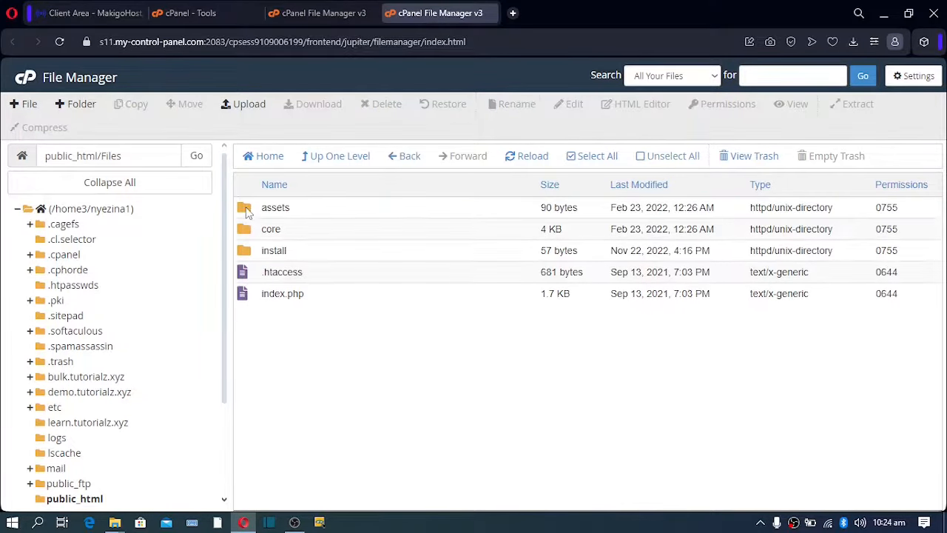
pyautogui.click(607, 157)
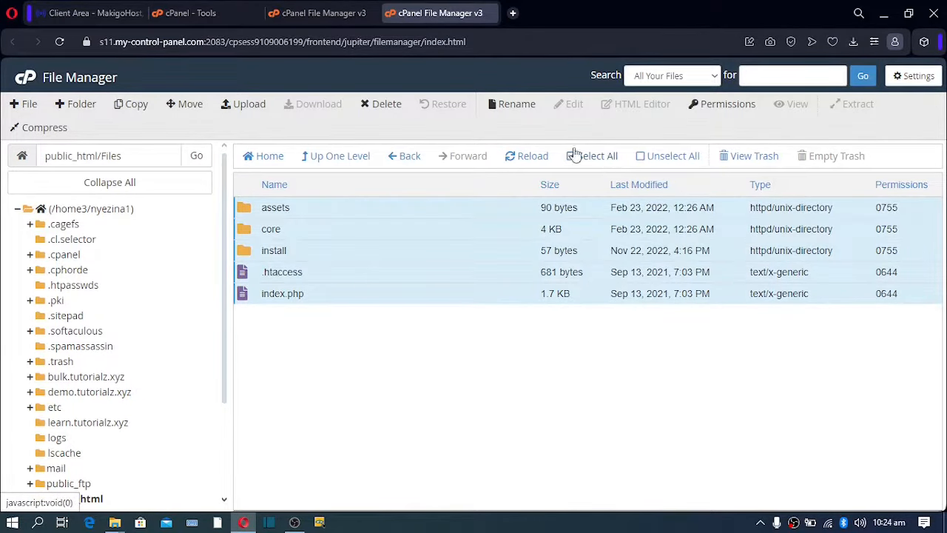
pyautogui.click(185, 105)
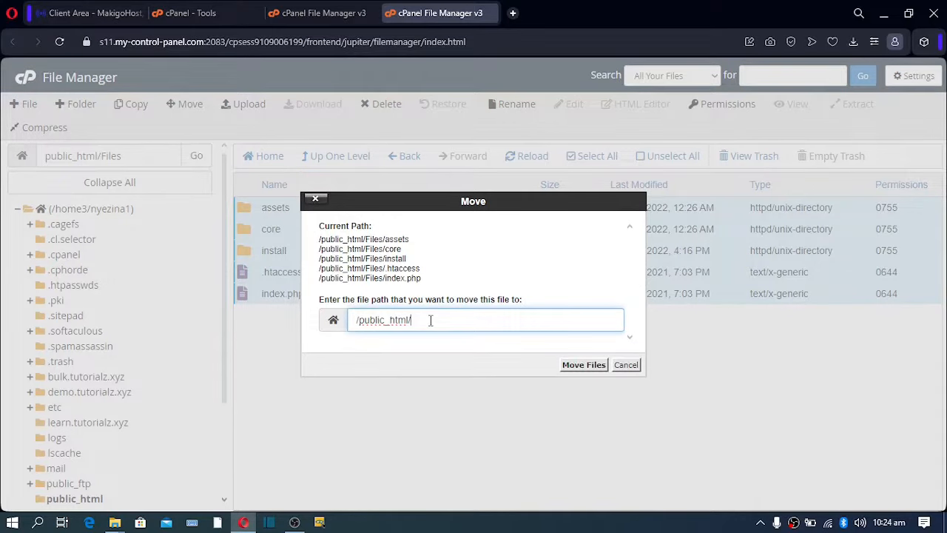
pyautogui.click(584, 365)
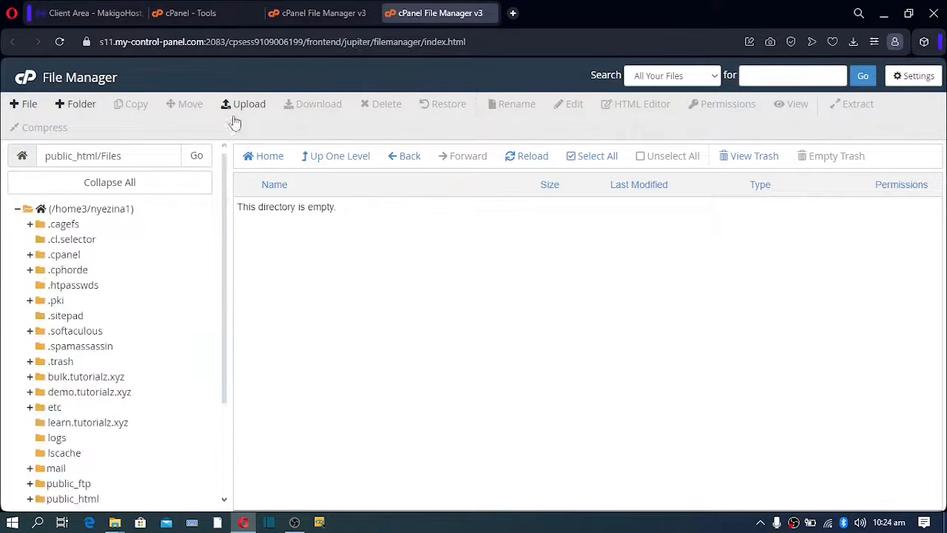
pyautogui.click(327, 158)
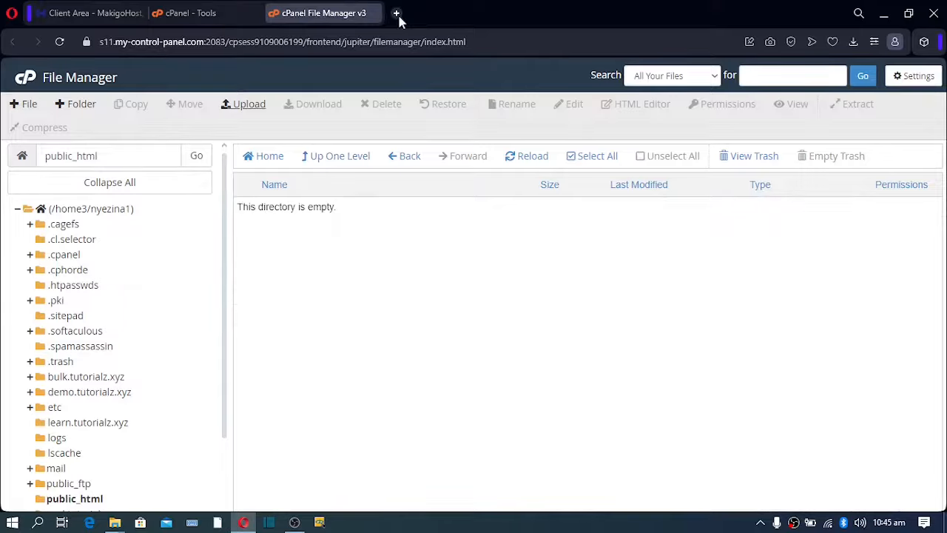
pyautogui.click(395, 14)
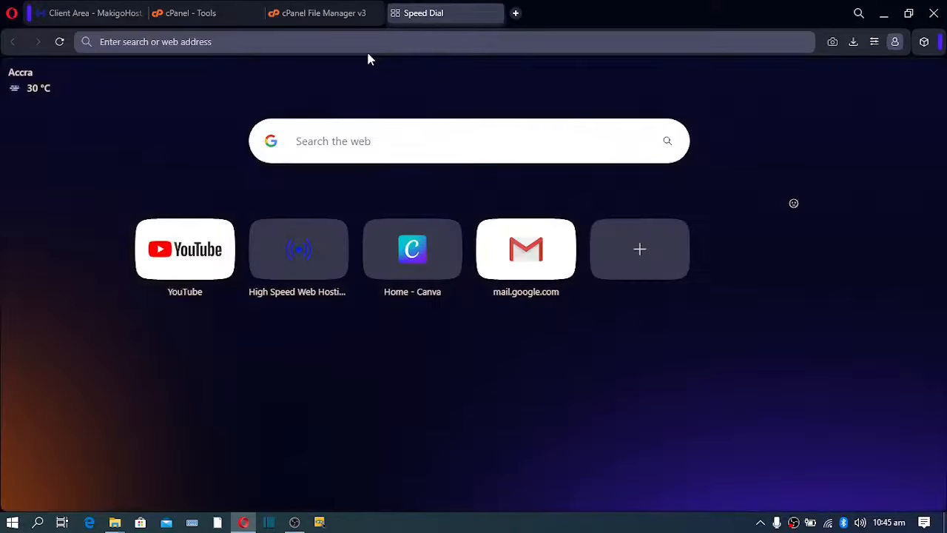
# Load tutorialz.xyz, which returns a 500 error, then open tutorialz.xyz/install.
pyautogui.write('tutorialz.xyz')
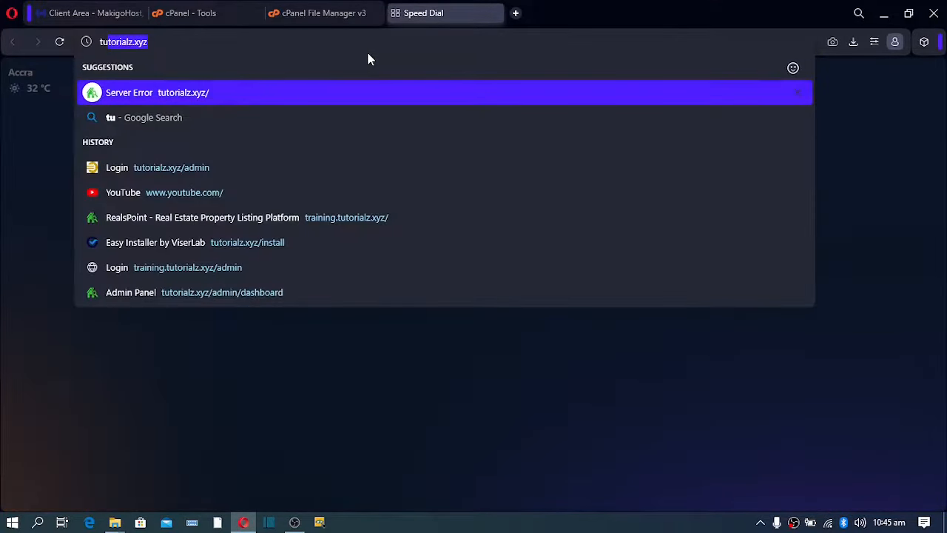
pyautogui.press('Return')
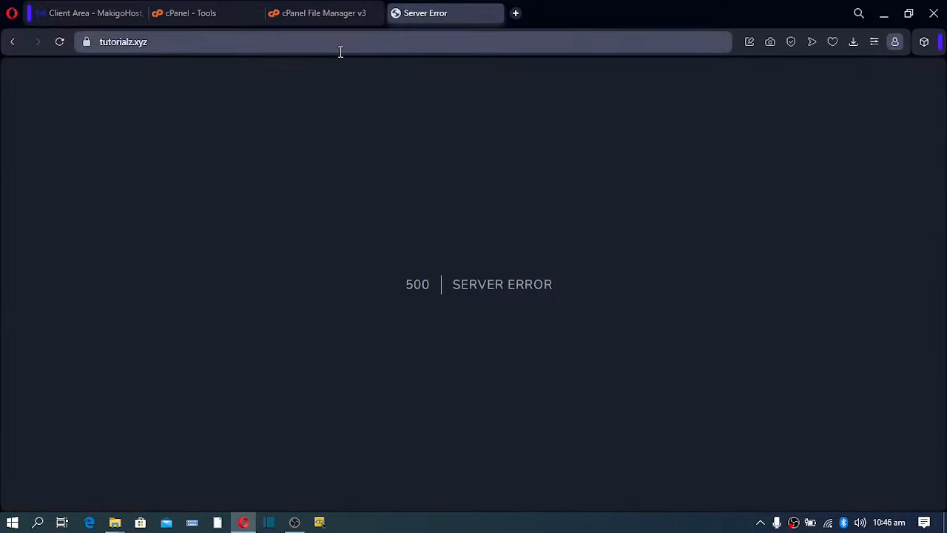
pyautogui.click(190, 46)
pyautogui.click(192, 45)
pyautogui.write('/')
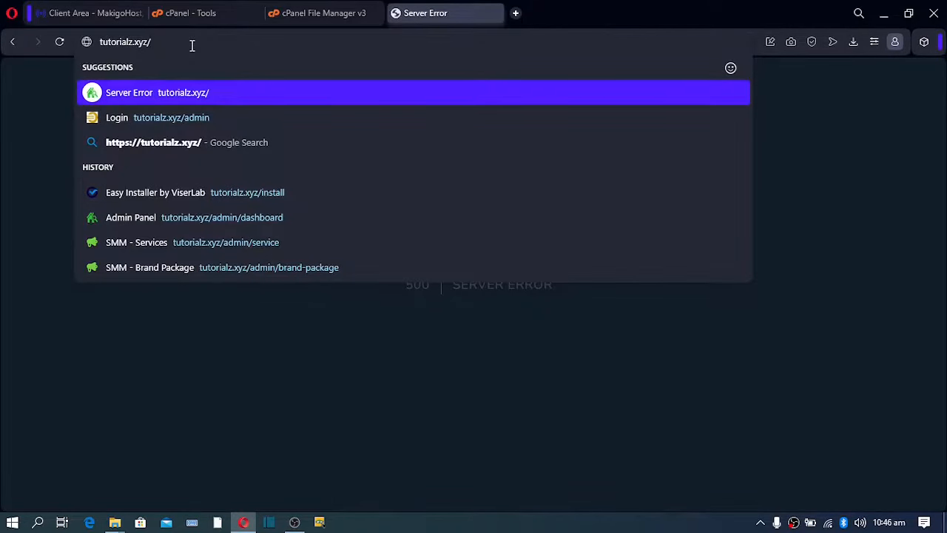
pyautogui.write('insta')
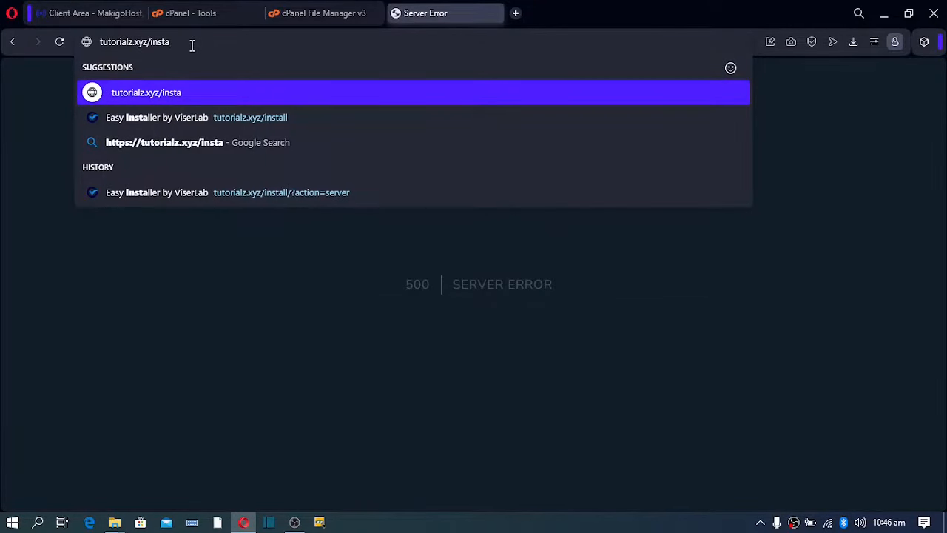
pyautogui.write('ll')
pyautogui.press('Return')
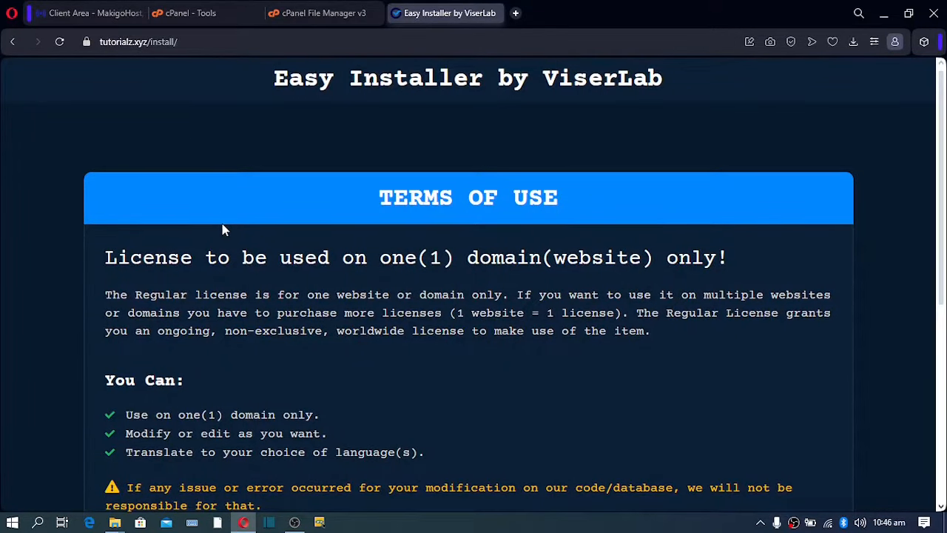
# Accept the installer's licence terms and locate the failing gmp extension in the requirements list.
pyautogui.scroll(-5, 221, 226)
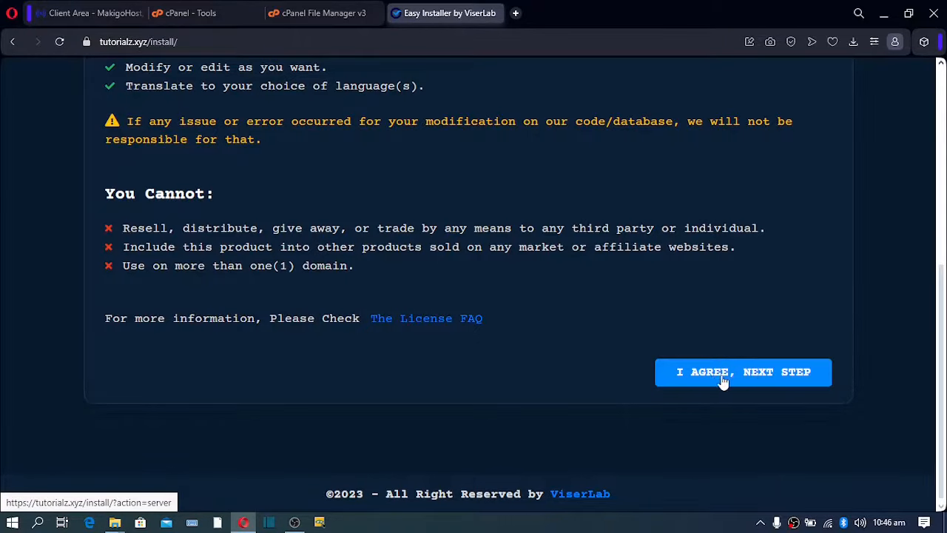
pyautogui.click(762, 376)
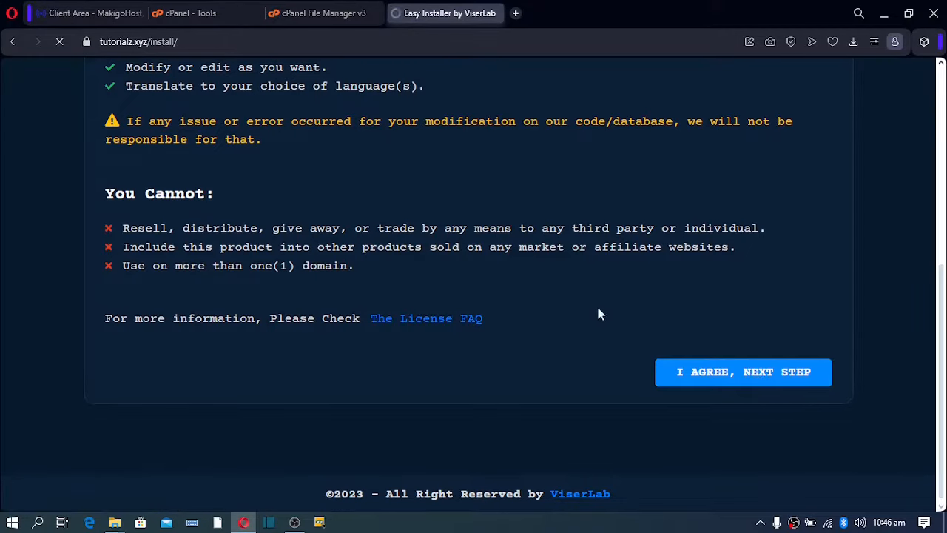
pyautogui.scroll(-5, 546, 296)
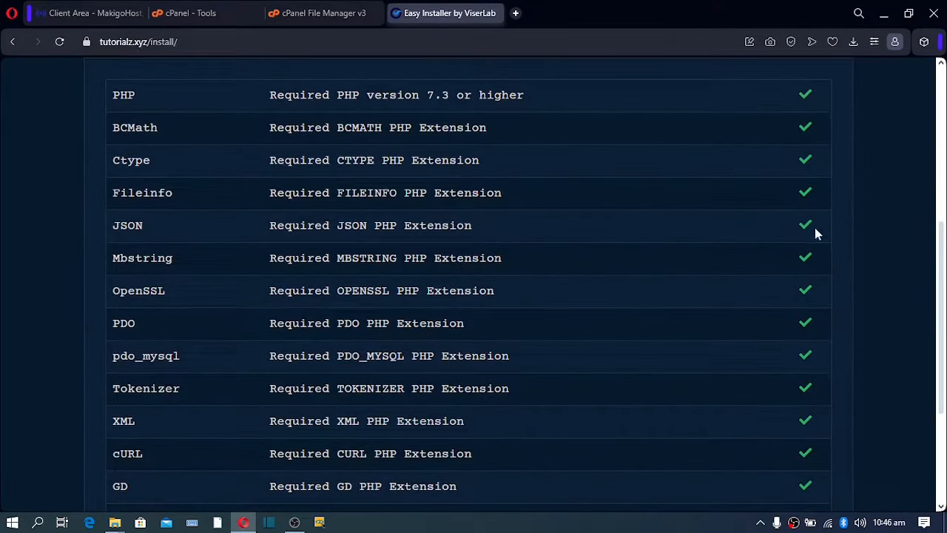
pyautogui.scroll(-3, 807, 437)
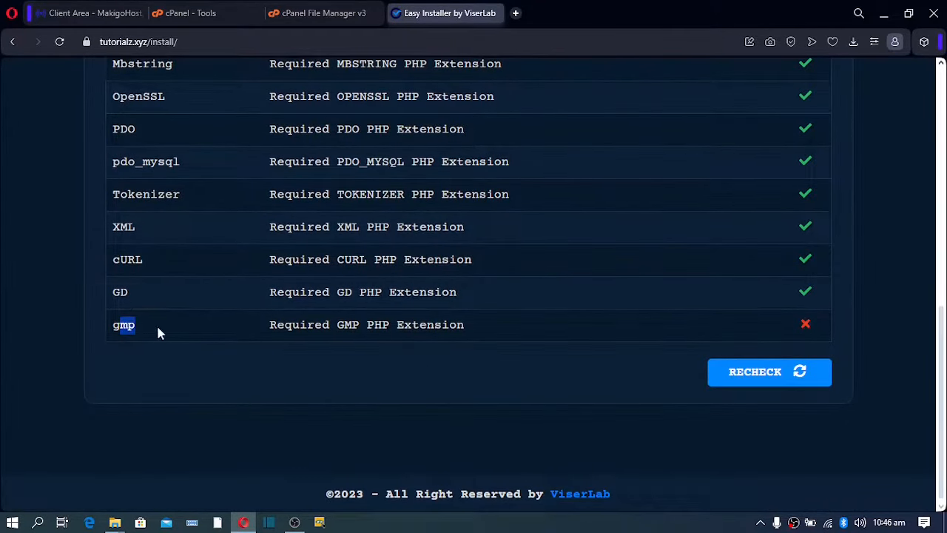
pyautogui.moveTo(270, 328); pyautogui.dragTo(450, 331)
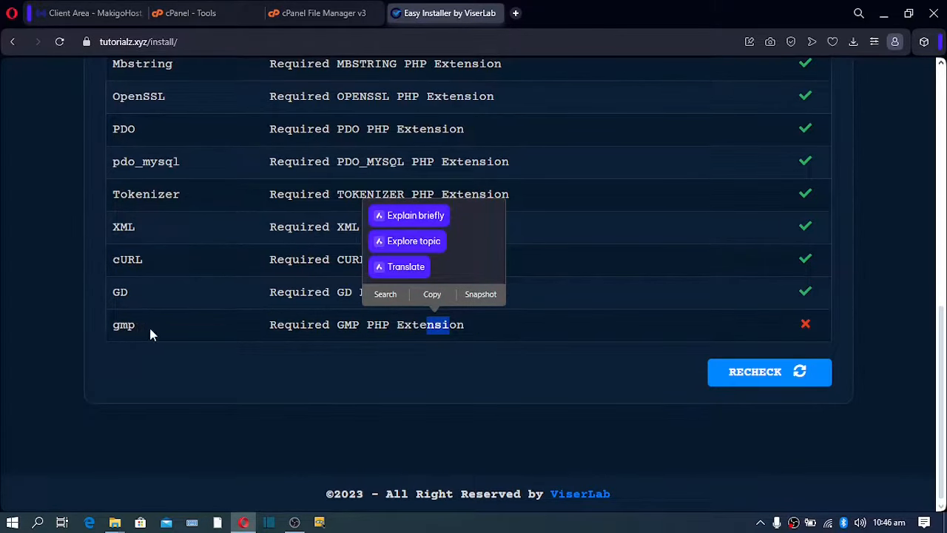
pyautogui.click(213, 334)
# Tick the gmp extension in cPanel's Select PHP Version extensions list for PHP 8.1.
pyautogui.click(205, 11)
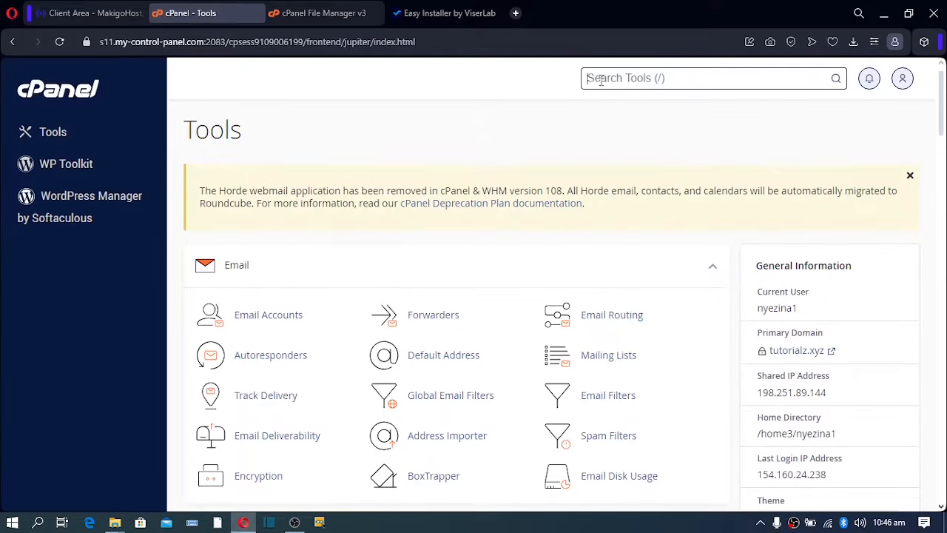
pyautogui.write('php')
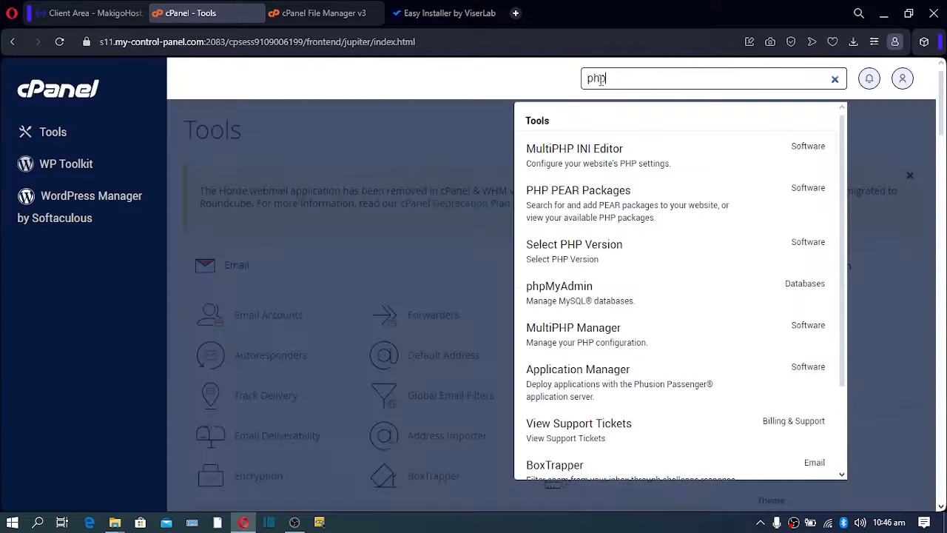
pyautogui.click(585, 253)
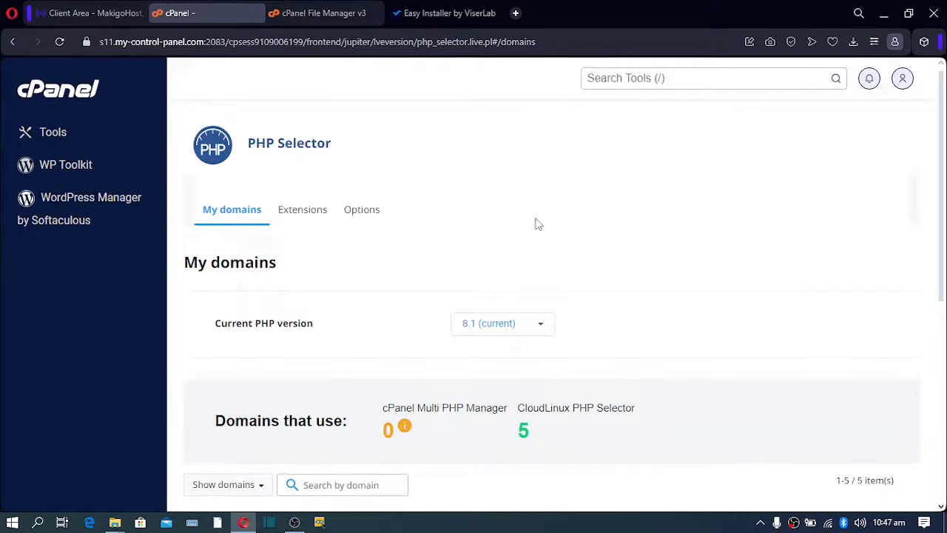
pyautogui.click(308, 217)
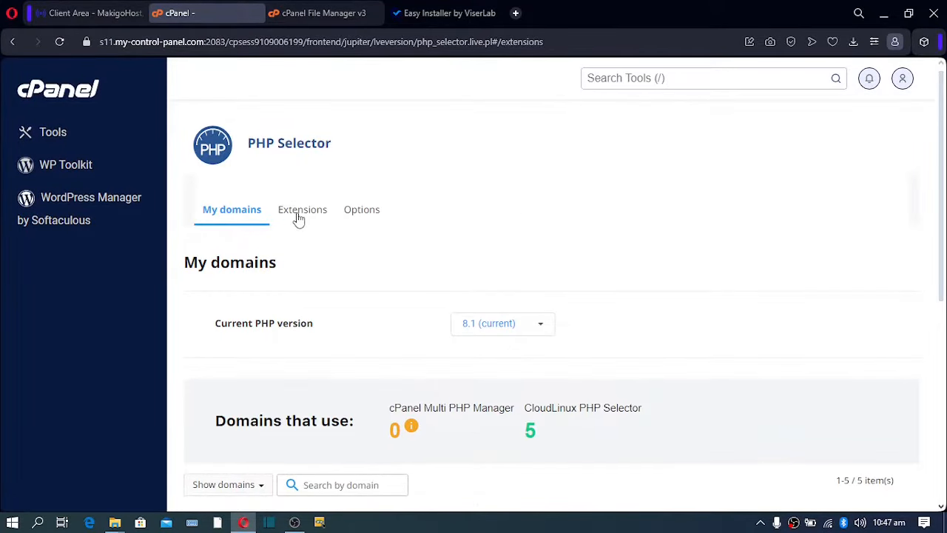
pyautogui.scroll(-5, 370, 250)
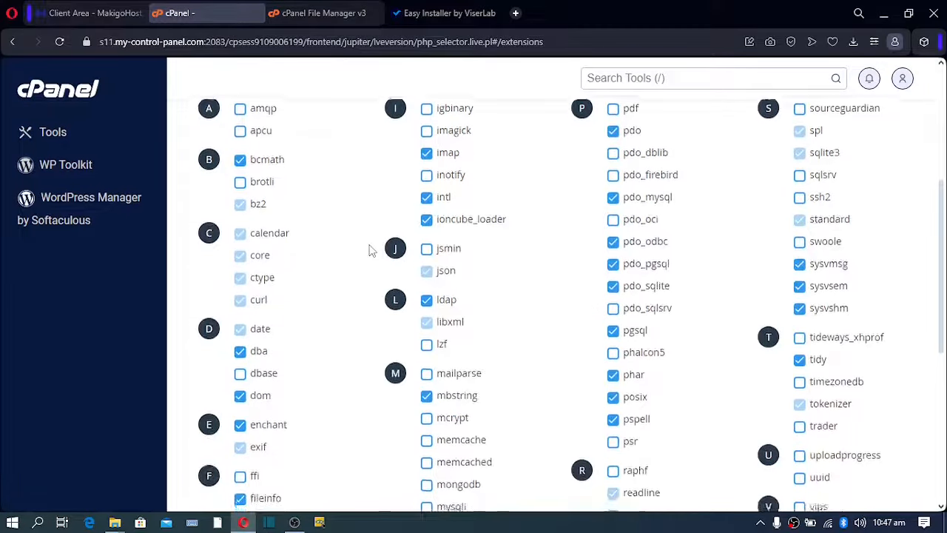
pyautogui.scroll(-1, 370, 249)
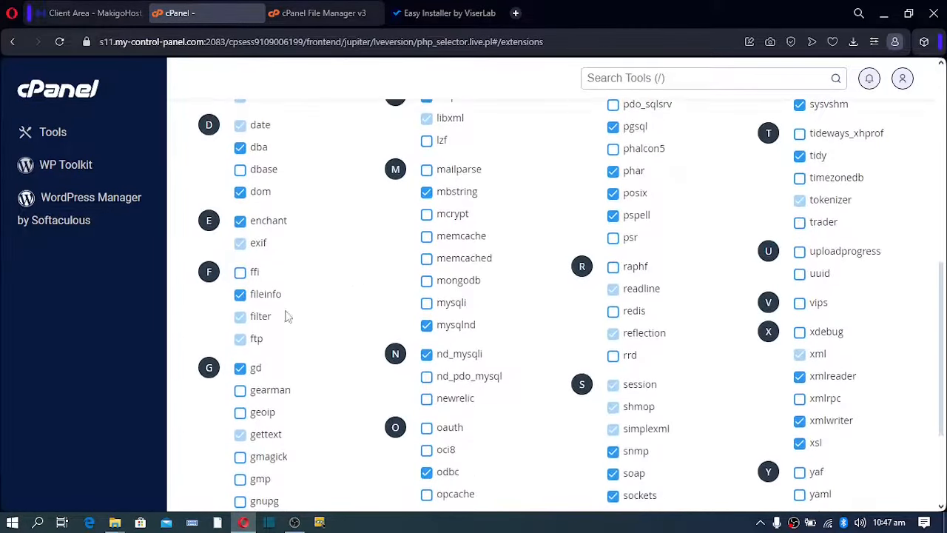
pyautogui.scroll(-1, 252, 399)
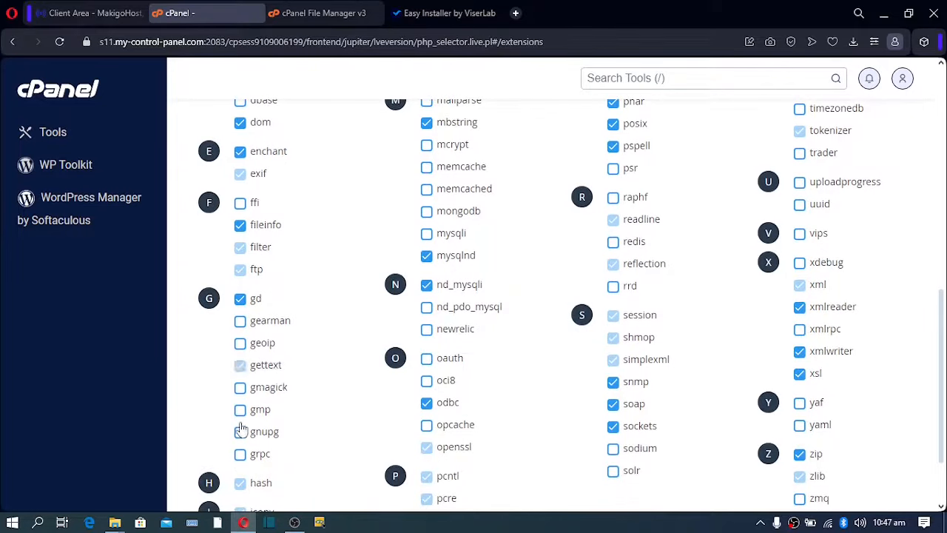
pyautogui.click(240, 414)
# Recheck the server requirements and advance to the File Permissions list showing five folders needing 0775.
pyautogui.click(429, 13)
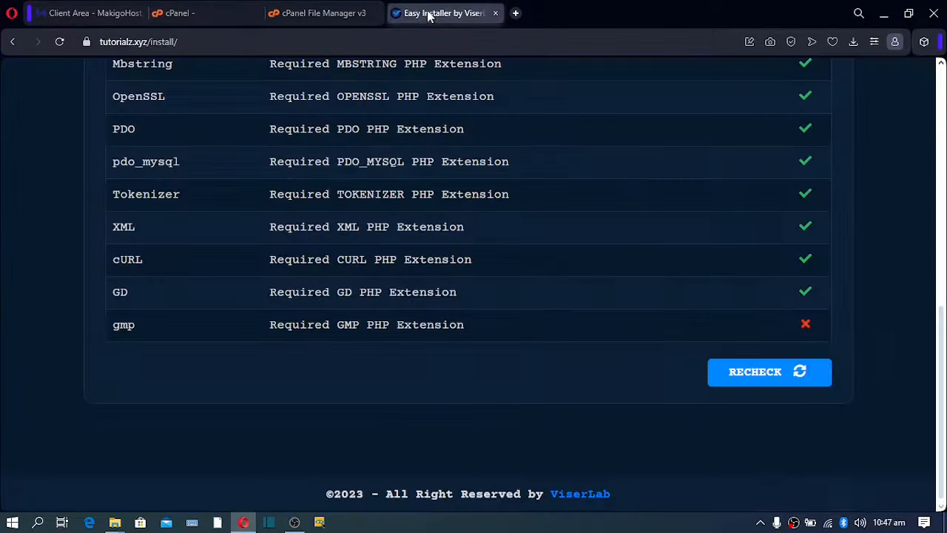
pyautogui.click(755, 381)
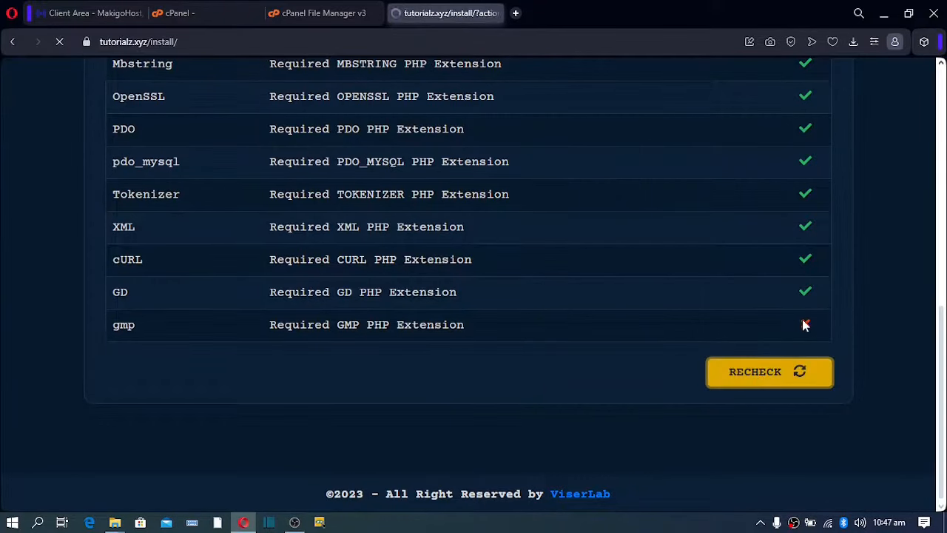
pyautogui.scroll(-7, 805, 334)
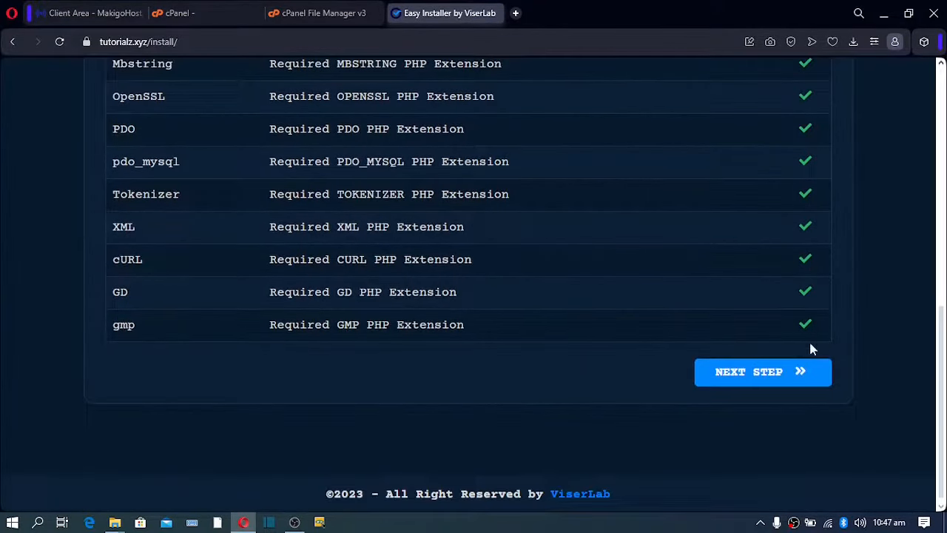
pyautogui.click(734, 379)
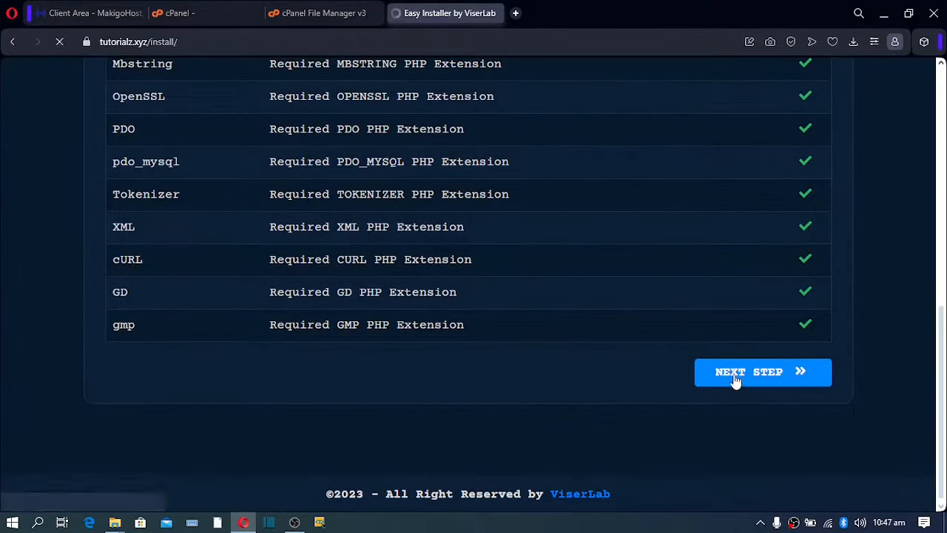
pyautogui.scroll(-4, 485, 238)
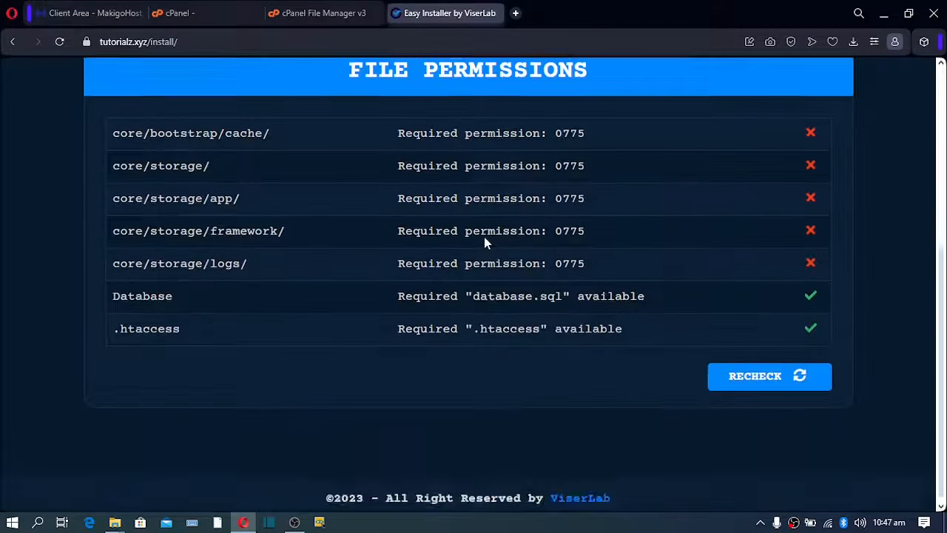
pyautogui.scroll(1, 484, 238)
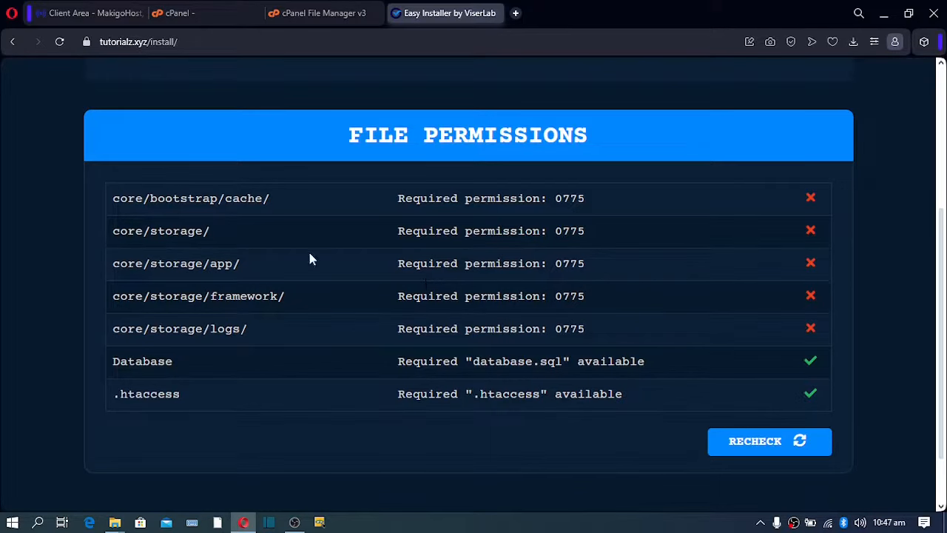
pyautogui.click(329, 11)
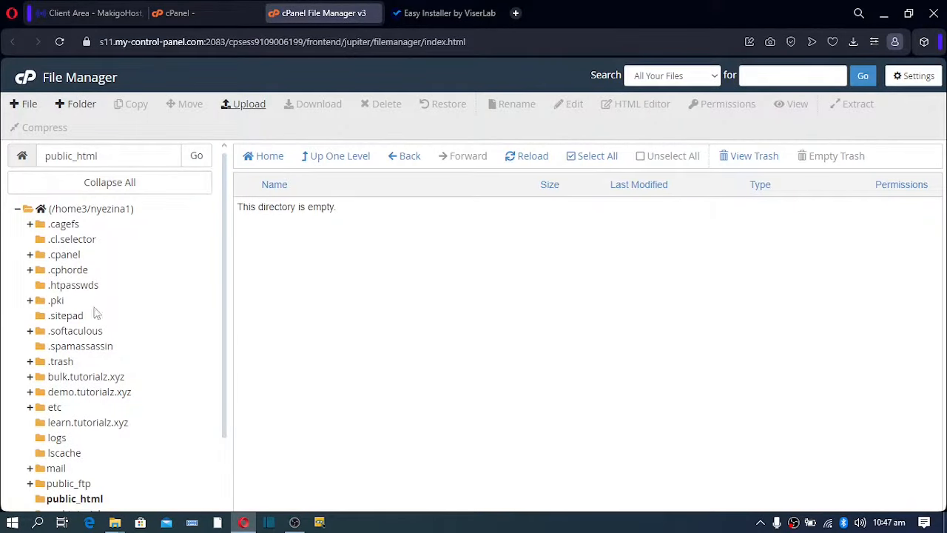
# Browse in File Manager from the home directory into public_html/core/bootstrap.
pyautogui.click(197, 162)
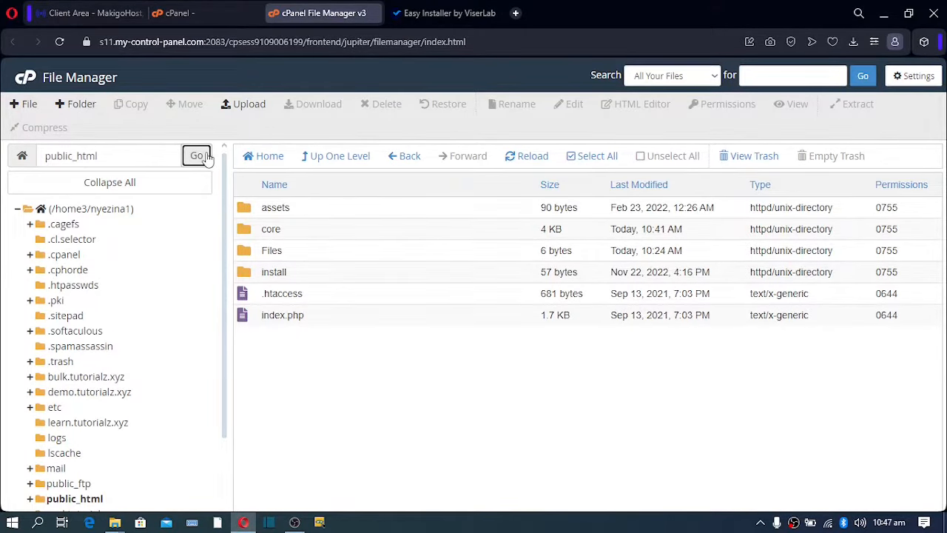
pyautogui.click(69, 208)
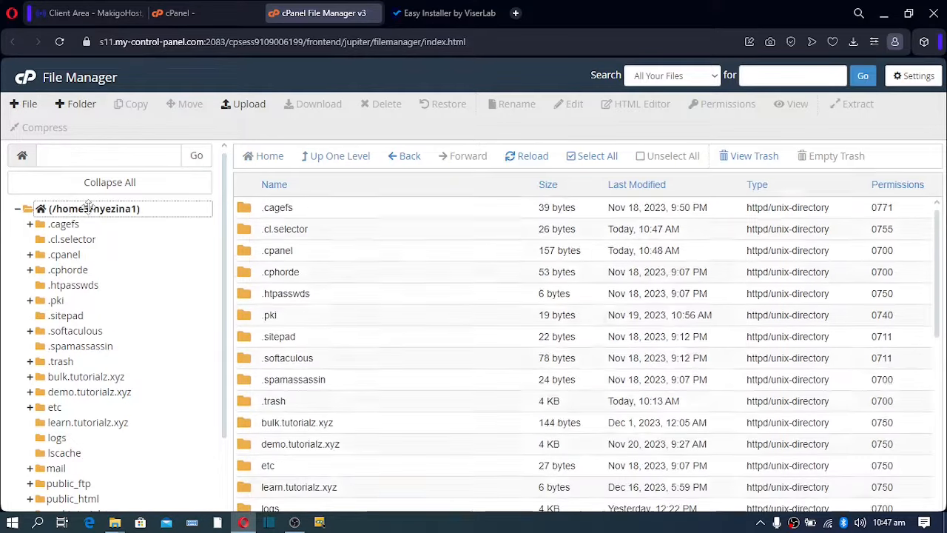
pyautogui.scroll(-5, 289, 285)
pyautogui.scroll(3, 288, 285)
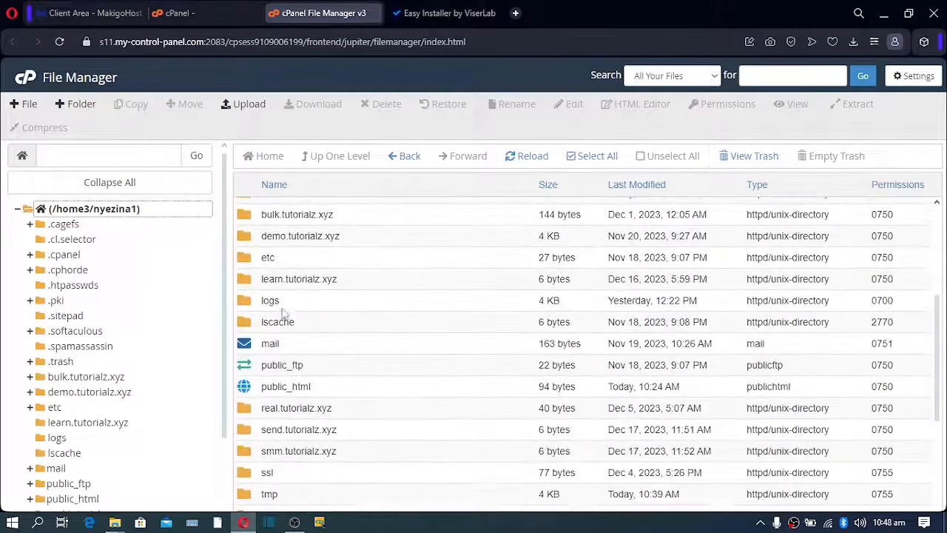
pyautogui.click(248, 387)
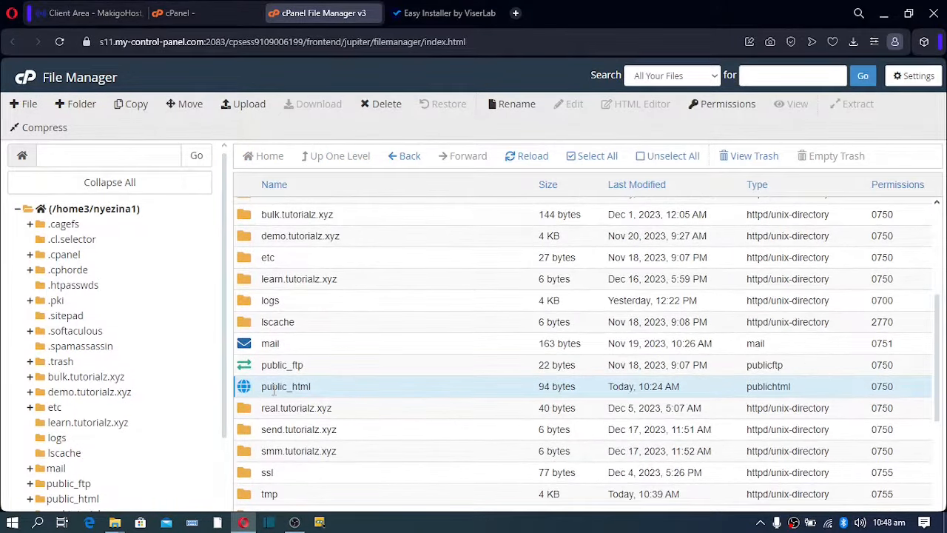
pyautogui.doubleClick(262, 385)
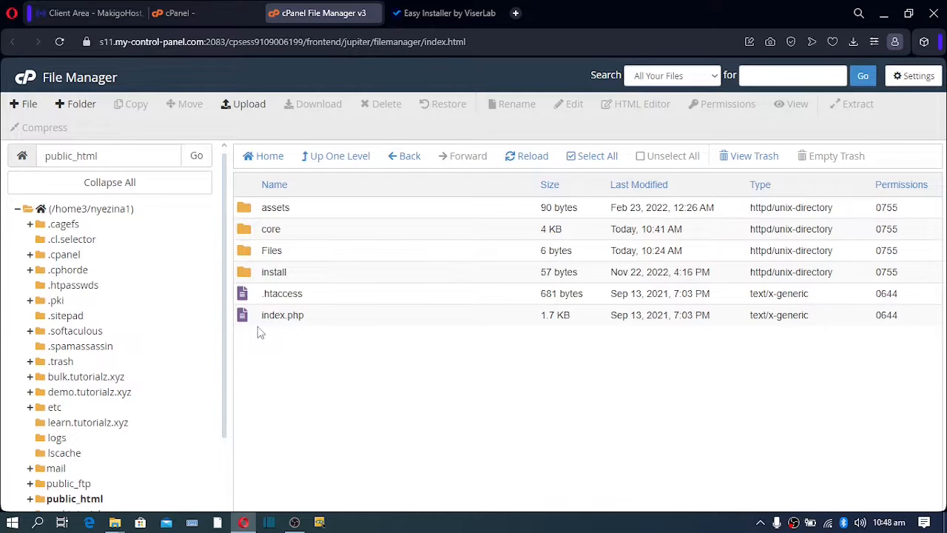
pyautogui.doubleClick(249, 235)
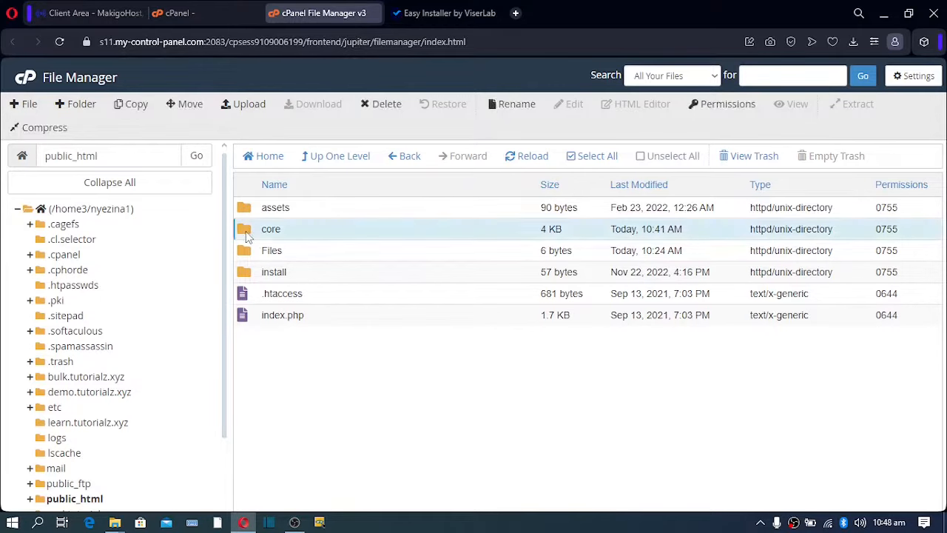
pyautogui.click(249, 235)
pyautogui.doubleClick(247, 233)
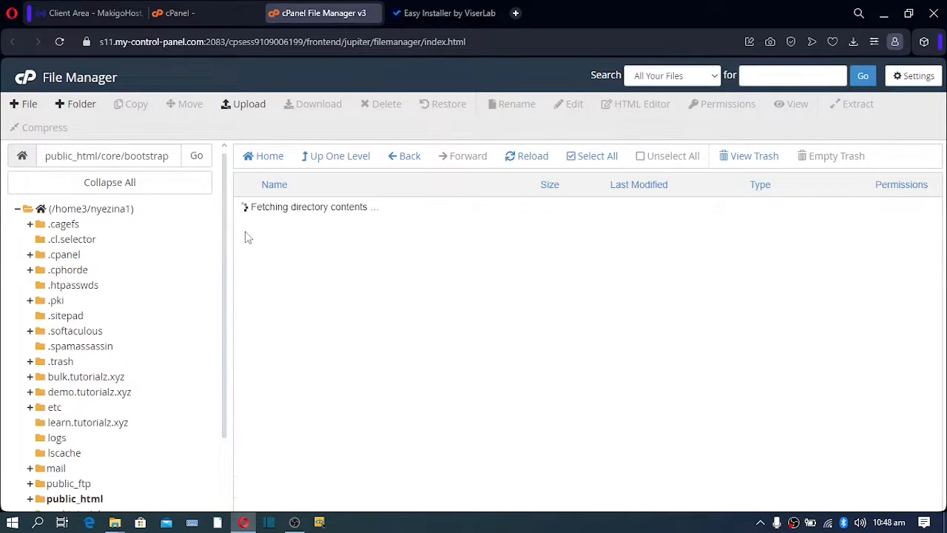
# Set the cache folder's permissions to 0775 and save.
pyautogui.click(249, 214)
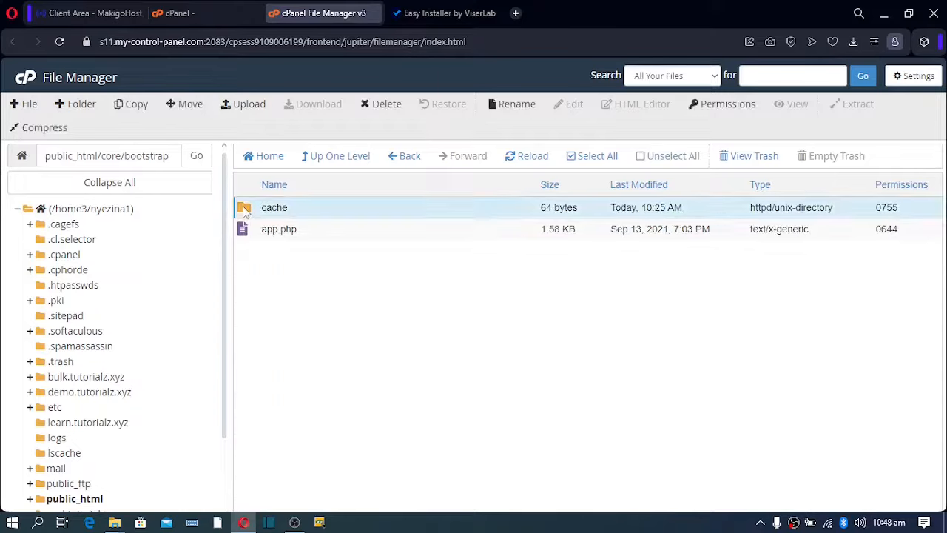
pyautogui.doubleClick(892, 210)
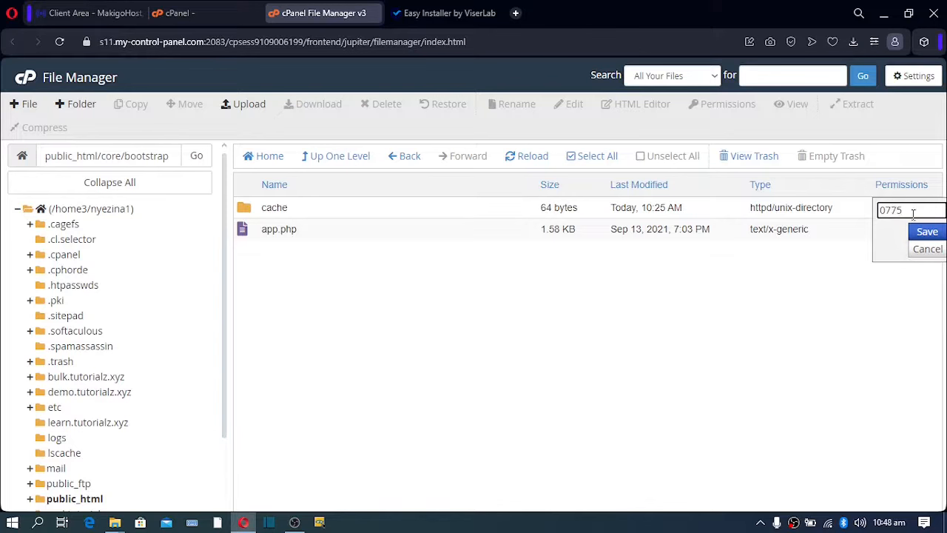
pyautogui.write('0775')
pyautogui.click(926, 233)
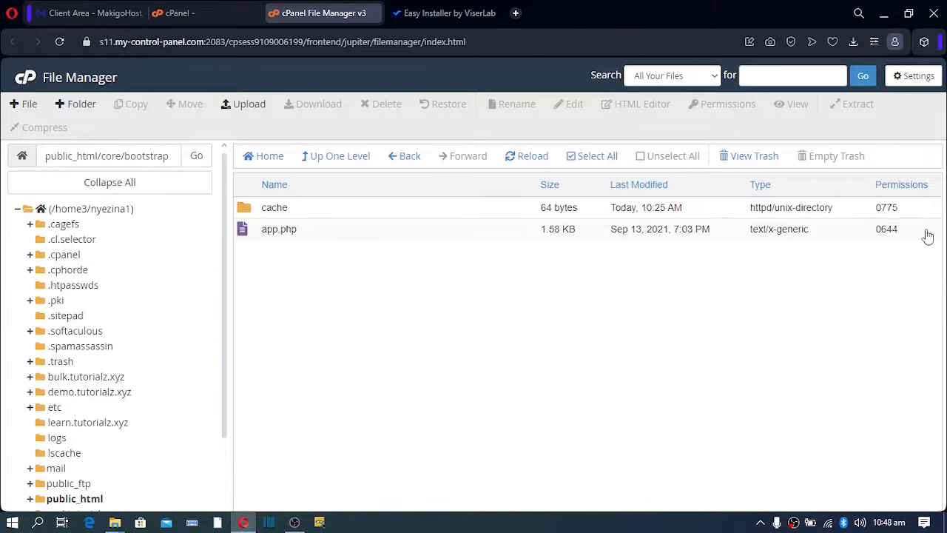
pyautogui.click(448, 13)
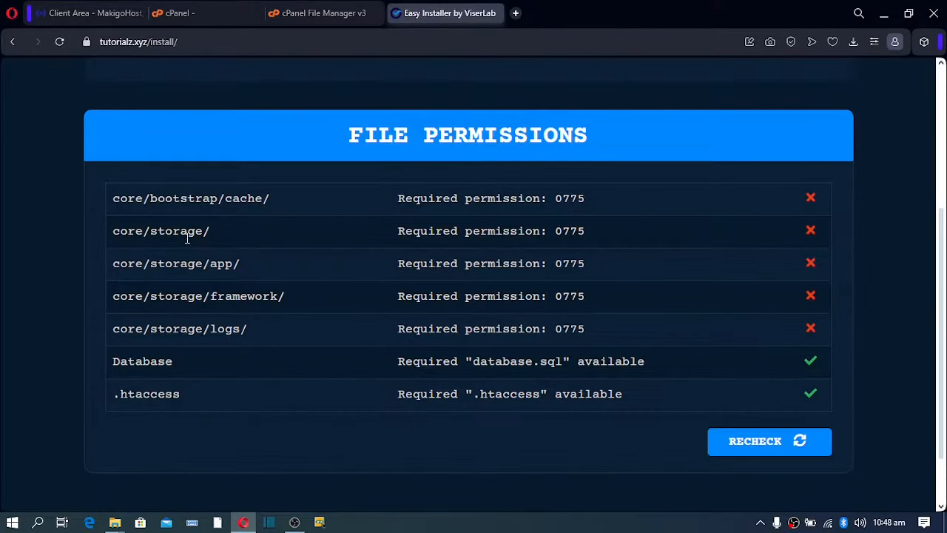
# Set the core/storage folder's permissions to 0775.
pyautogui.click(315, 13)
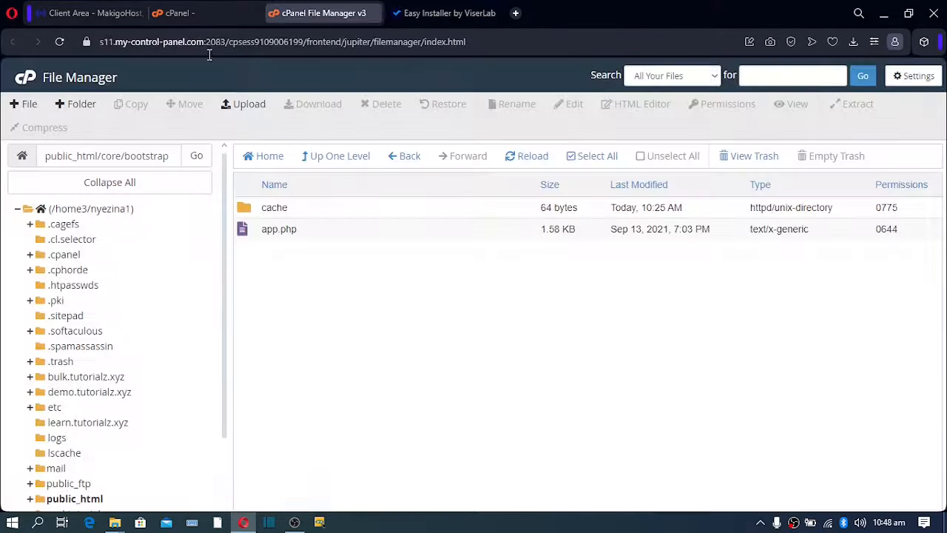
pyautogui.click(345, 157)
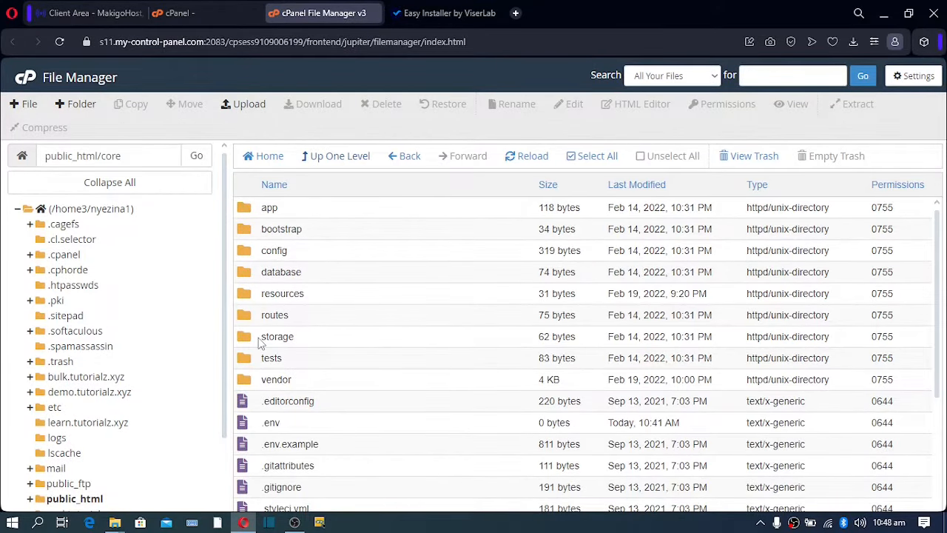
pyautogui.click(884, 337)
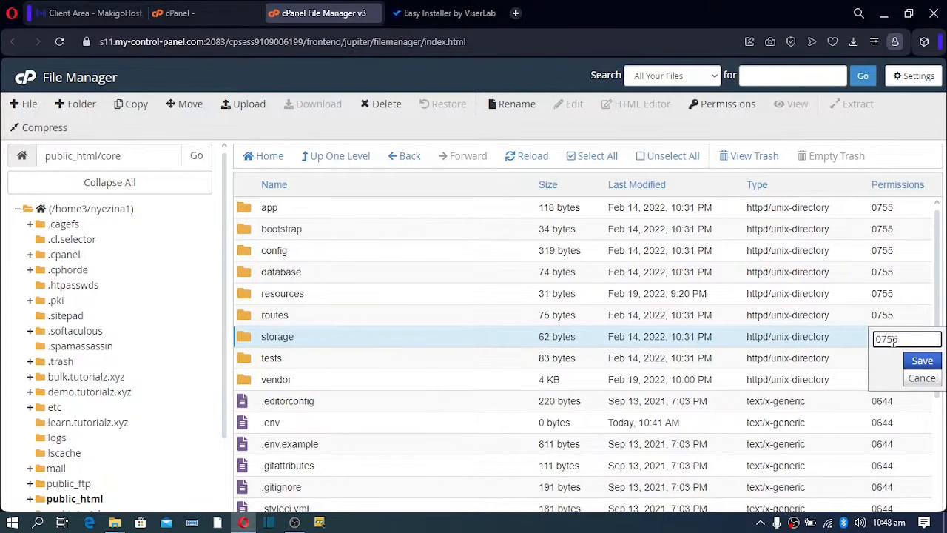
pyautogui.click(923, 360)
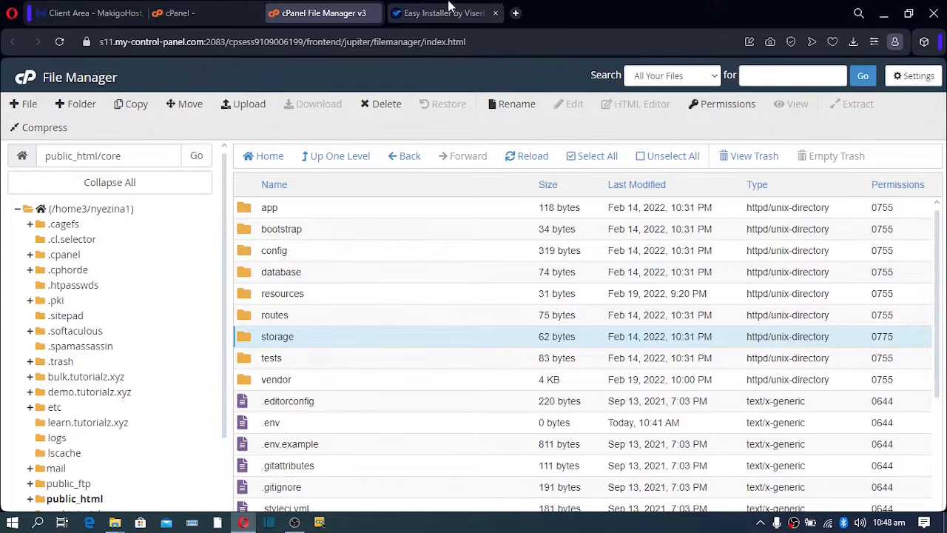
pyautogui.click(448, 13)
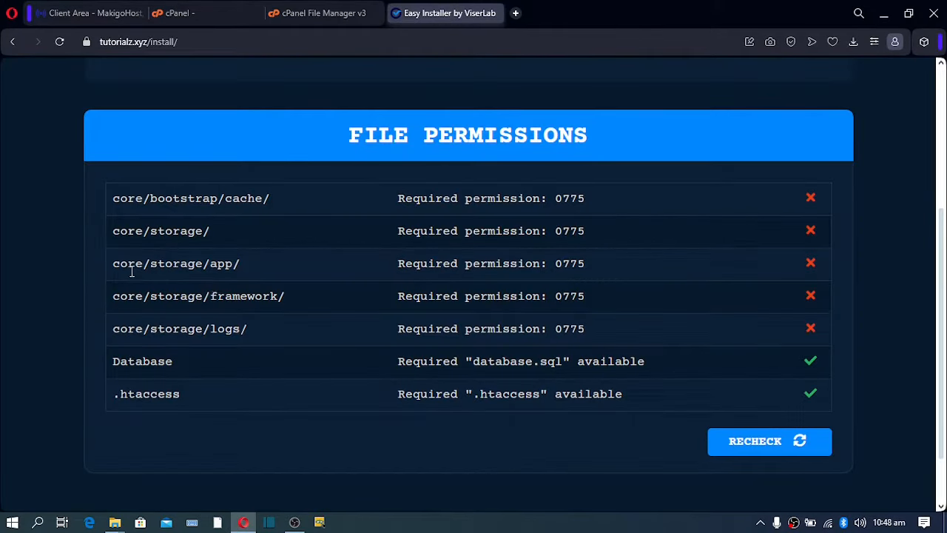
# Inside core/storage, change the app folder's permissions from 0755 to 0775.
pyautogui.click(296, 11)
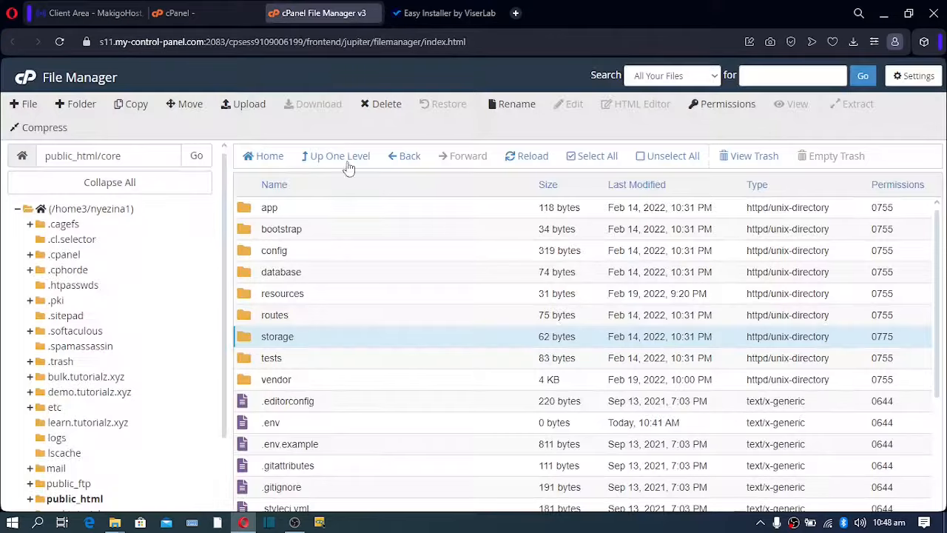
pyautogui.doubleClick(246, 341)
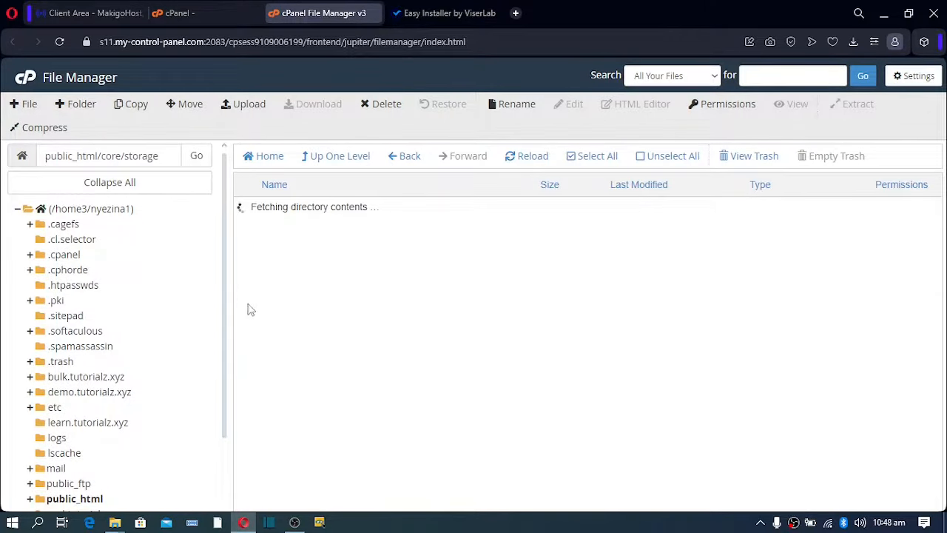
pyautogui.click(270, 211)
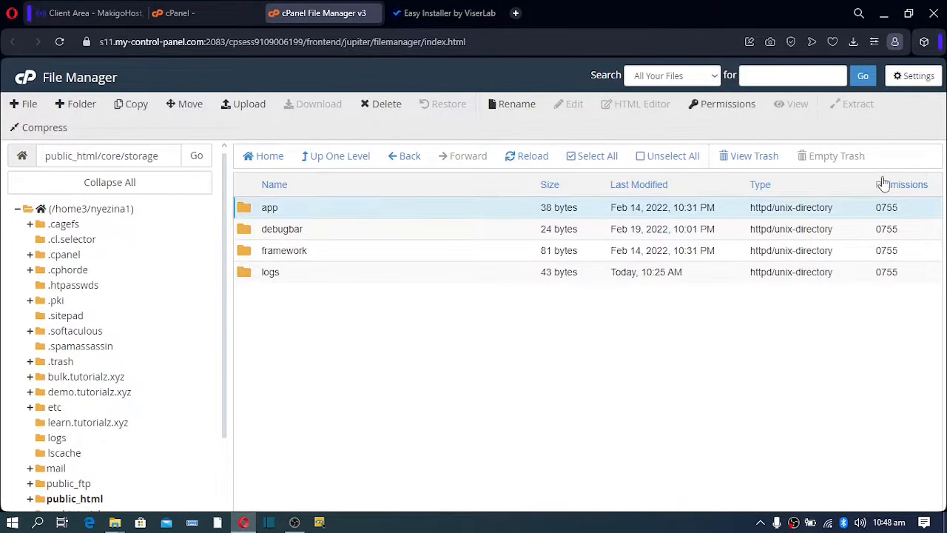
pyautogui.doubleClick(890, 209)
pyautogui.click(899, 210)
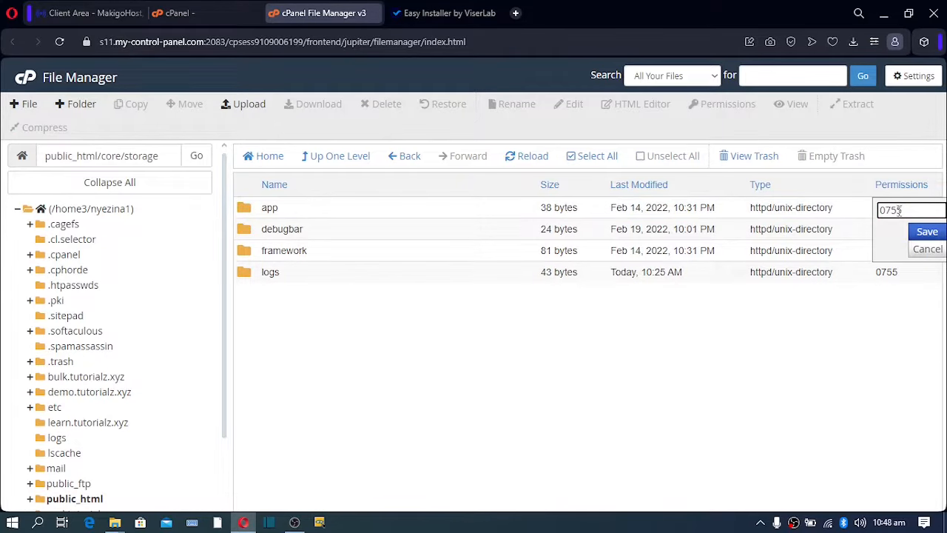
pyautogui.write('7')
pyautogui.click(926, 232)
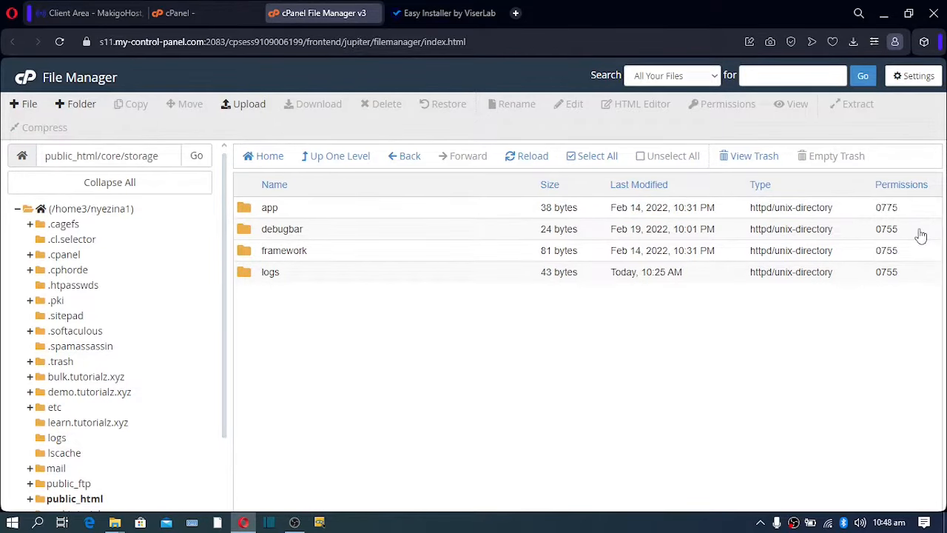
pyautogui.click(448, 14)
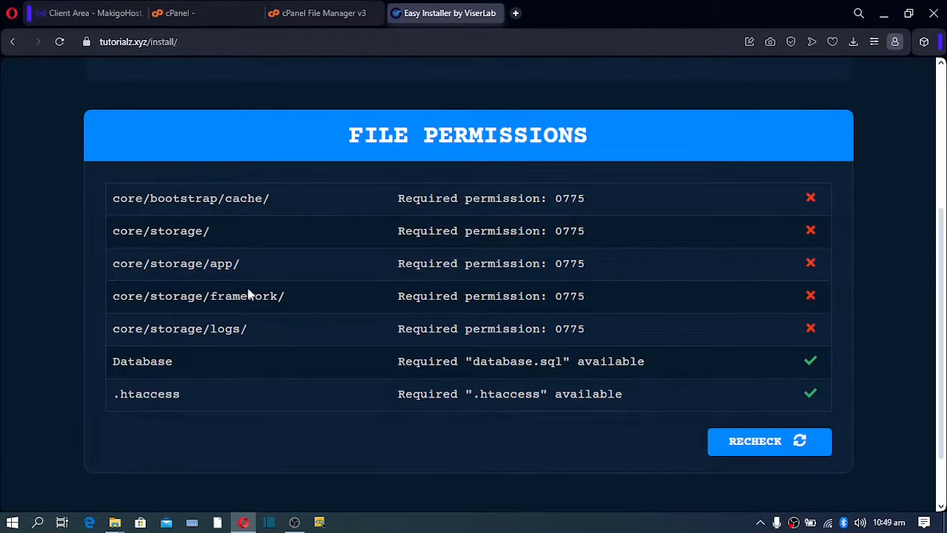
# Change the framework and logs folders' permissions to 0775, leaving debugbar at 0755.
pyautogui.click(317, 14)
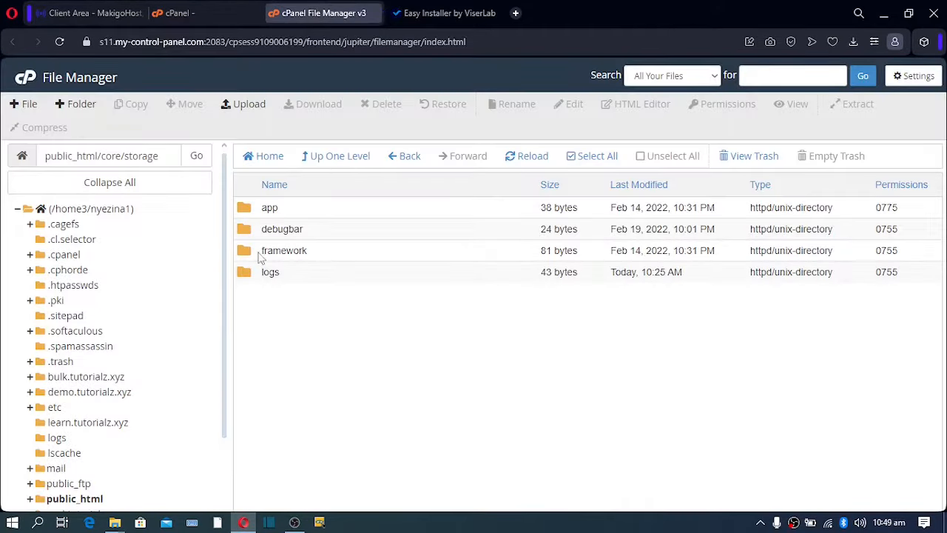
pyautogui.click(886, 252)
pyautogui.click(898, 254)
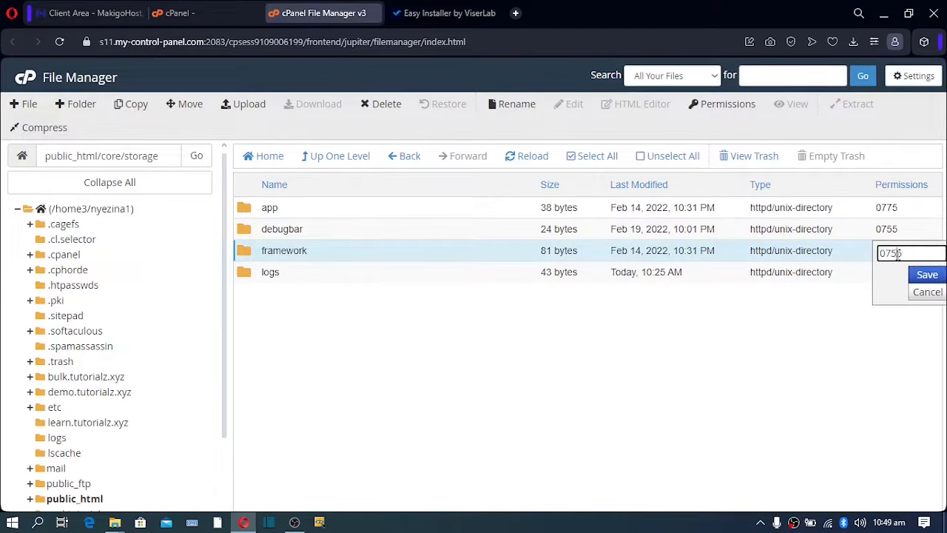
pyautogui.press('BackSpace')
pyautogui.press('BackSpace')
pyautogui.write('75')
pyautogui.click(927, 275)
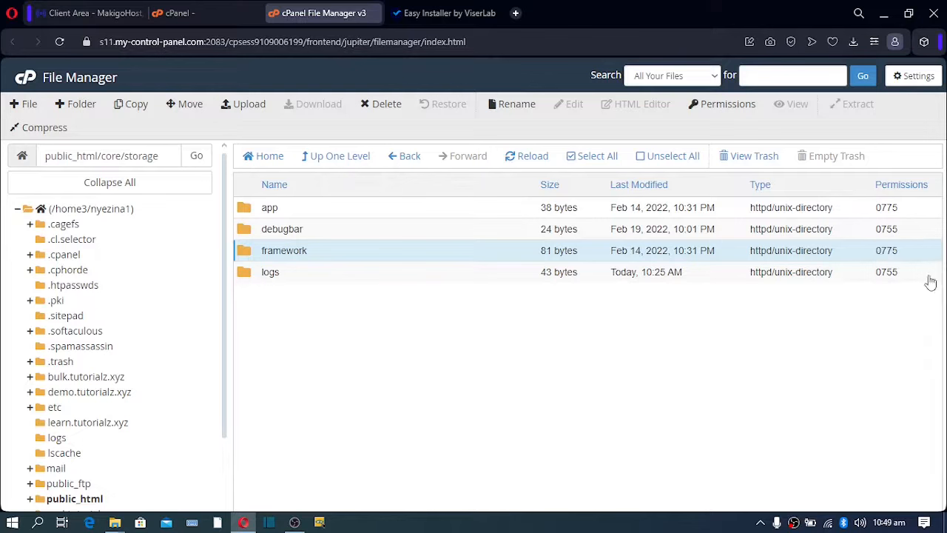
pyautogui.click(893, 273)
pyautogui.click(896, 275)
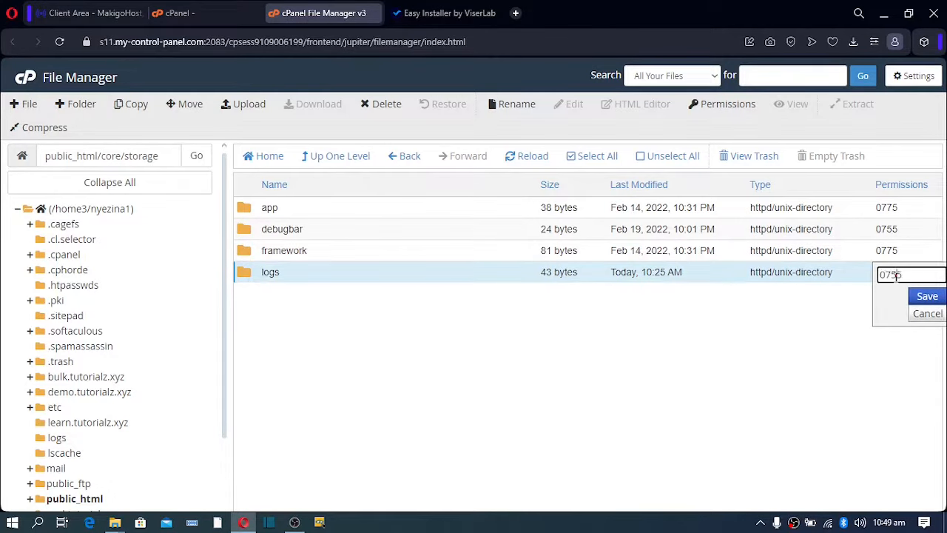
pyautogui.write('7')
pyautogui.press('BackSpace')
pyautogui.click(942, 296)
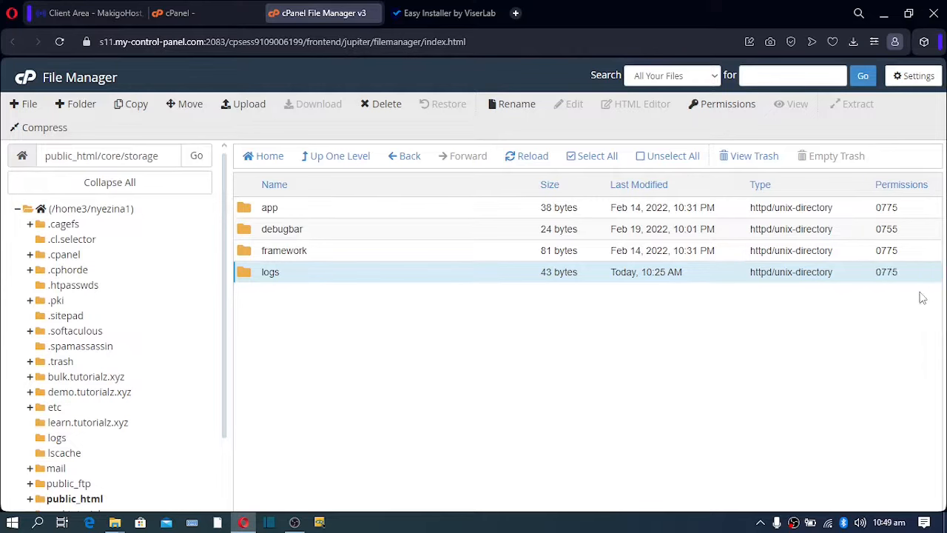
# Recheck file permissions until all pass, then advance to the Installation Information form.
pyautogui.click(418, 19)
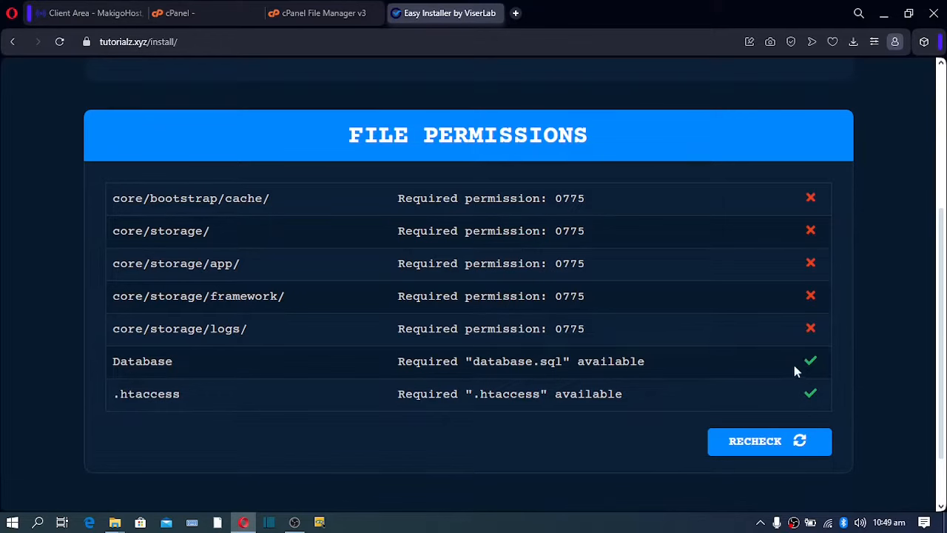
pyautogui.click(740, 452)
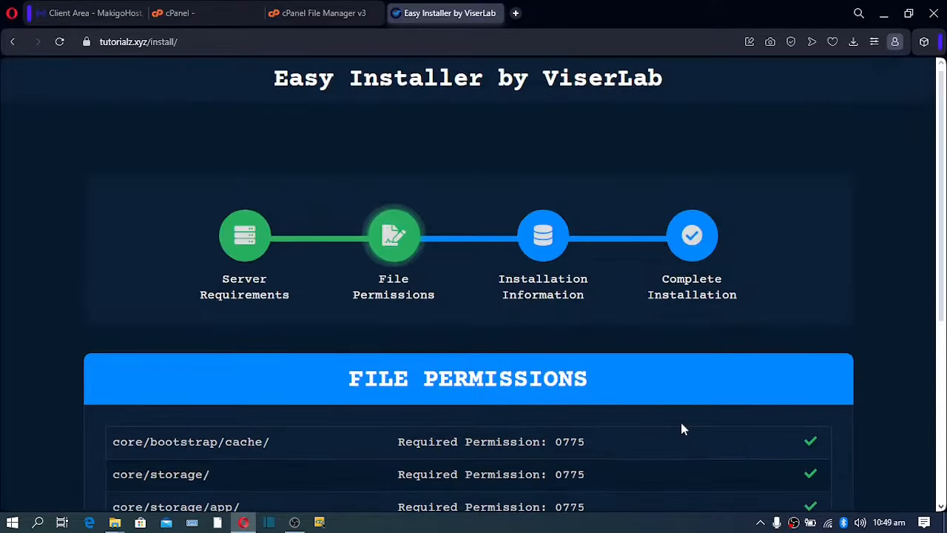
pyautogui.scroll(-3, 688, 400)
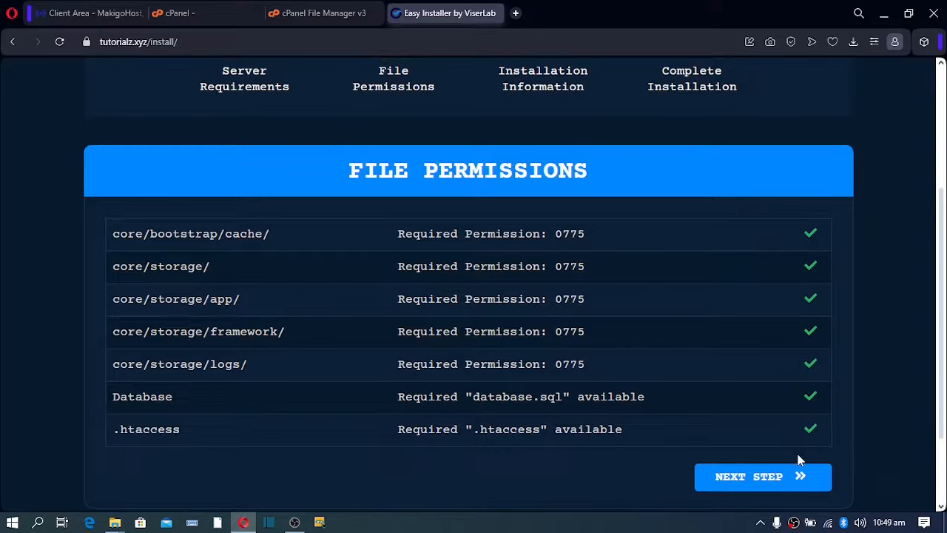
pyautogui.click(737, 487)
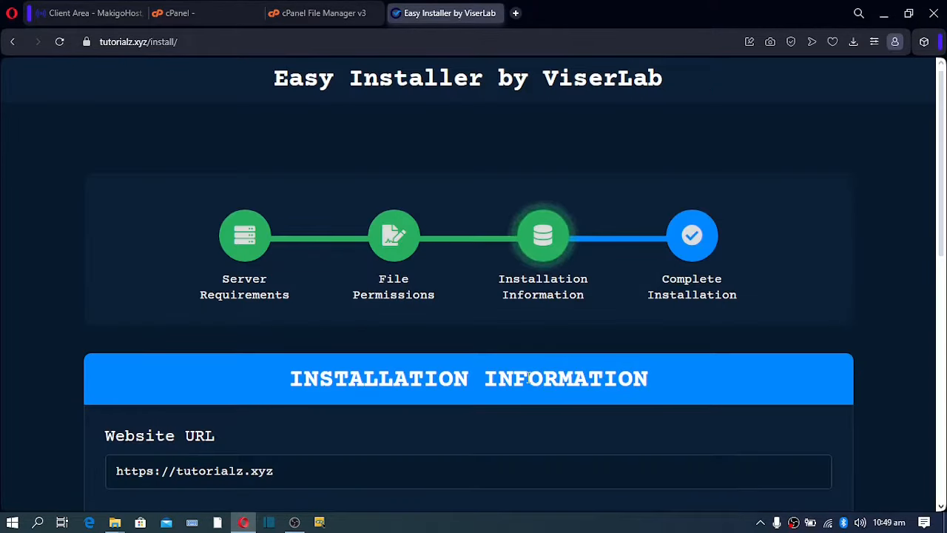
pyautogui.scroll(-4, 528, 377)
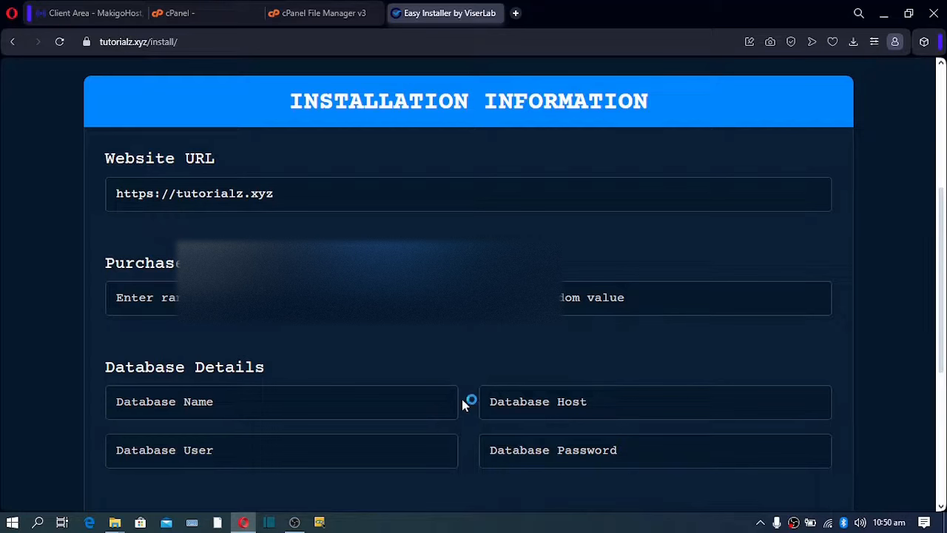
# Create a new MySQL database named ticketdb in cPanel's MySQL Databases tool.
pyautogui.click(198, 14)
pyautogui.click(682, 81)
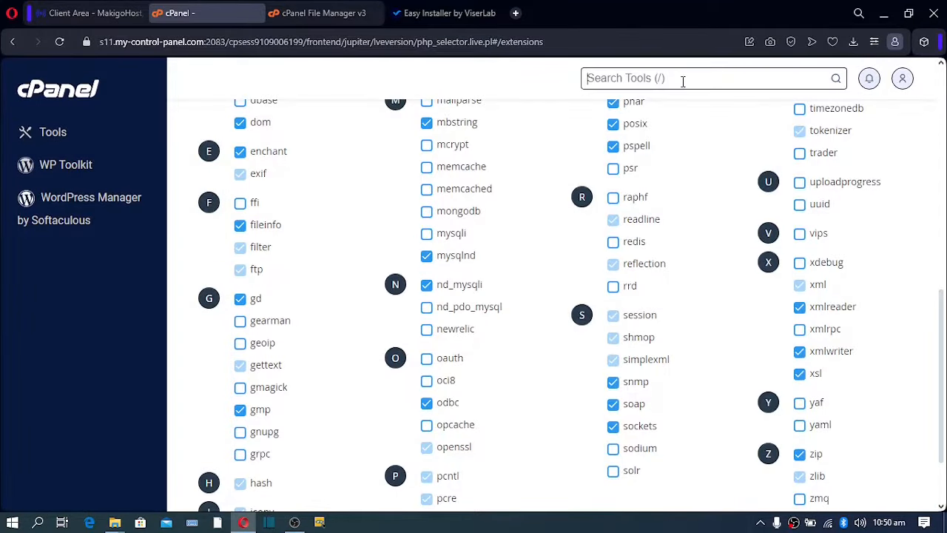
pyautogui.write('db')
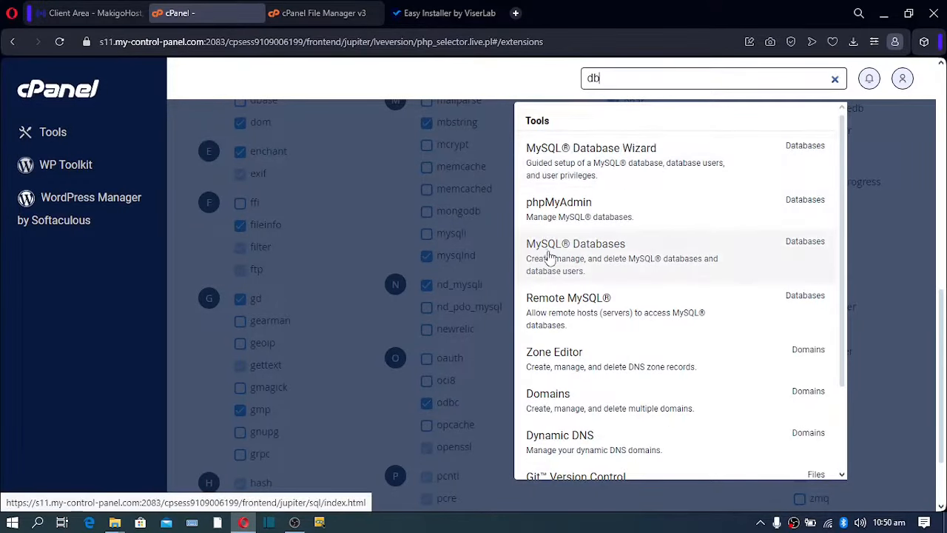
pyautogui.click(606, 253)
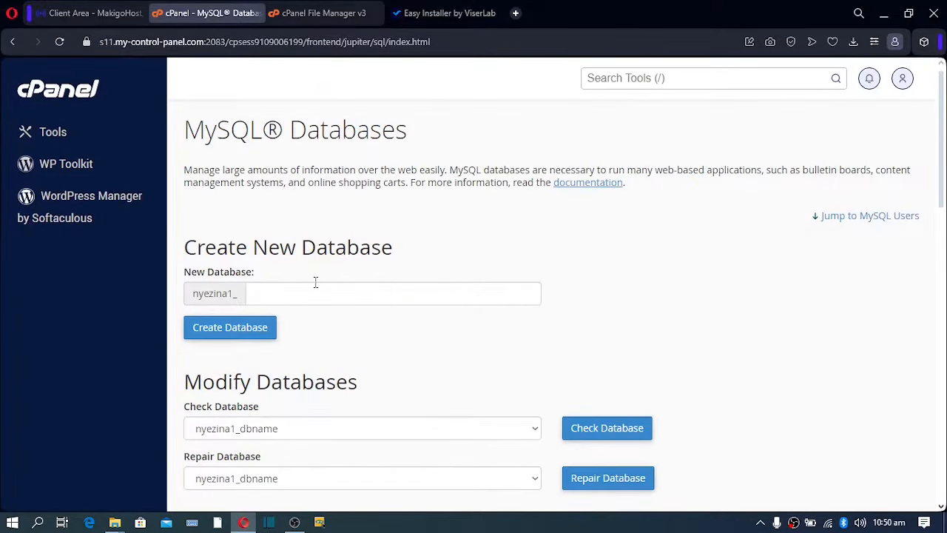
pyautogui.click(313, 290)
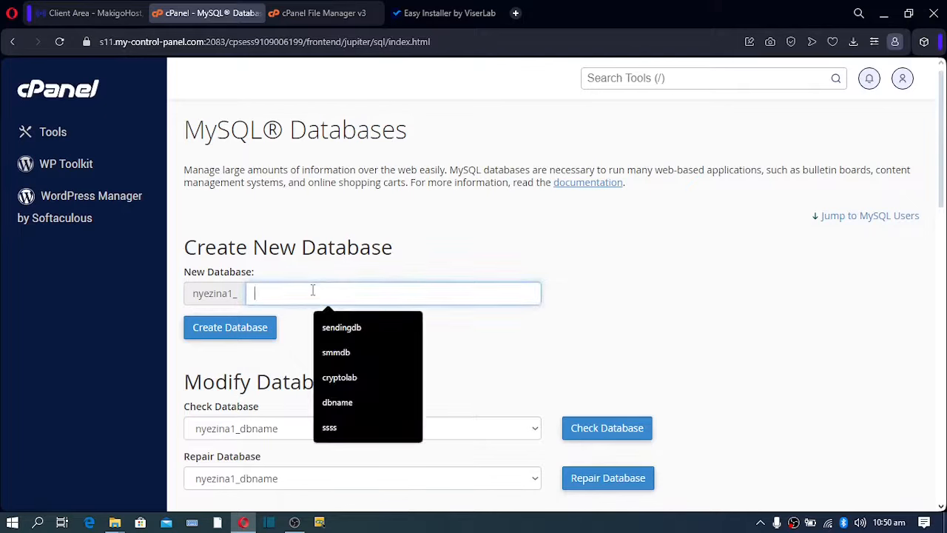
pyautogui.write('tick')
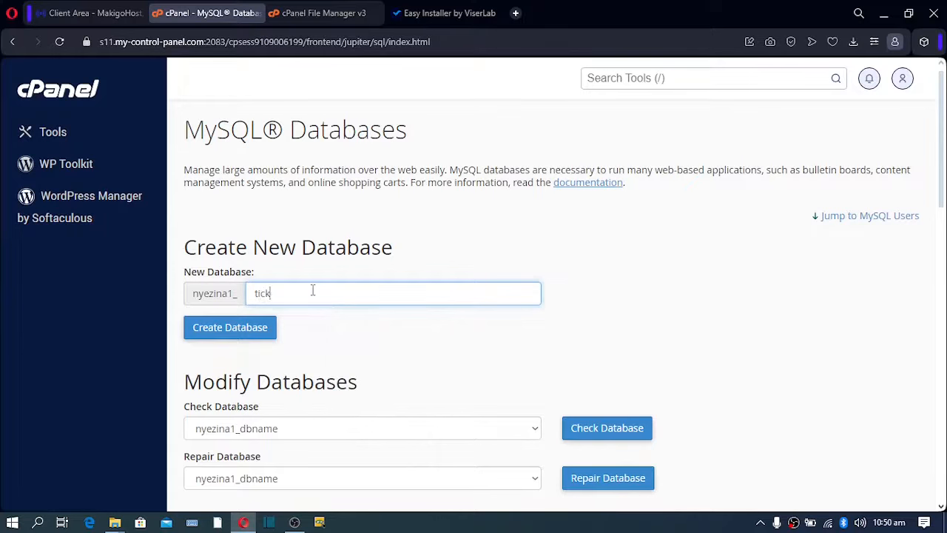
pyautogui.write('etdb')
pyautogui.click(231, 326)
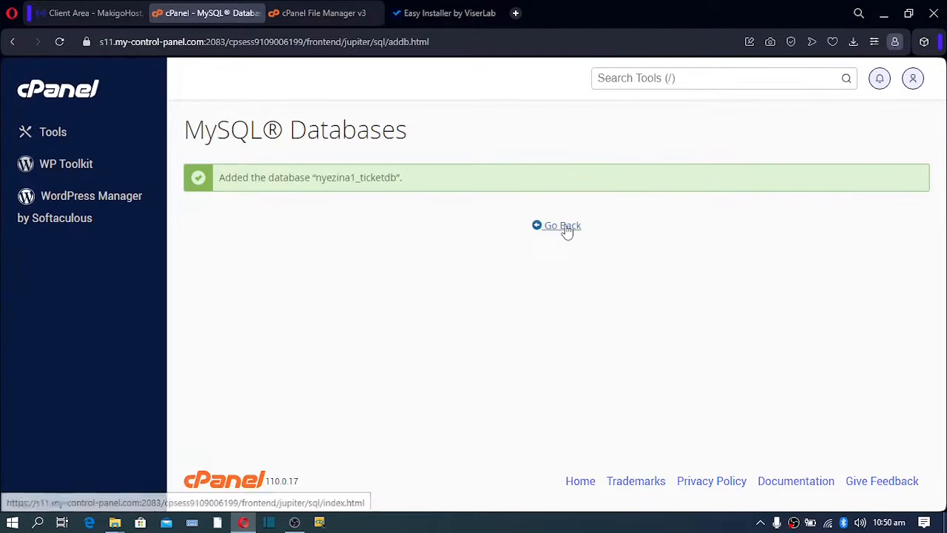
pyautogui.click(563, 228)
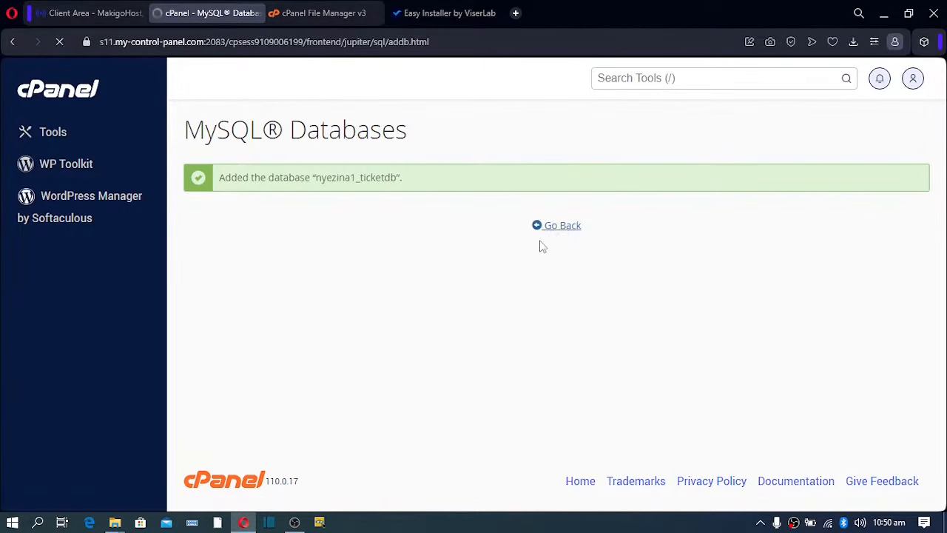
pyautogui.scroll(-6, 542, 247)
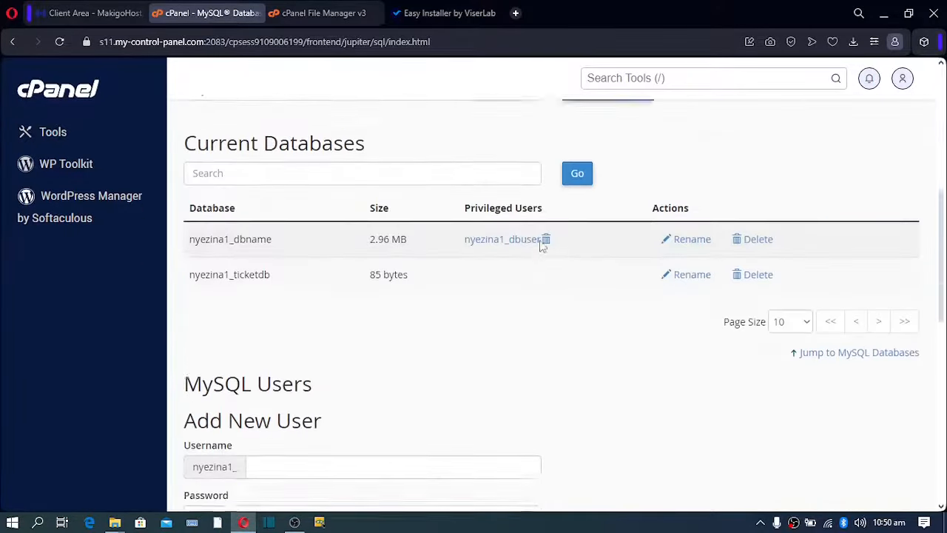
pyautogui.scroll(-2, 385, 372)
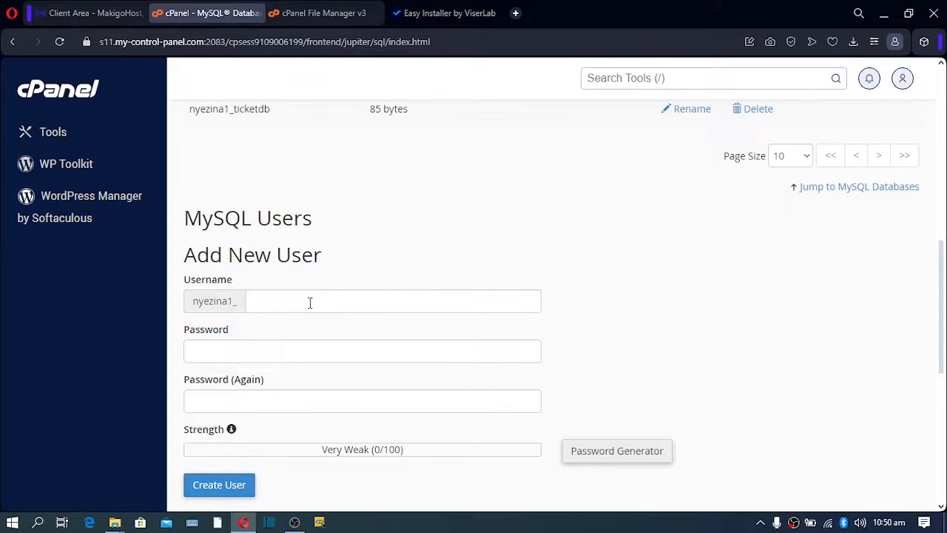
# Add MySQL user ticketuser with a generated very strong password, copying the password first.
pyautogui.click(310, 302)
pyautogui.write('ticket')
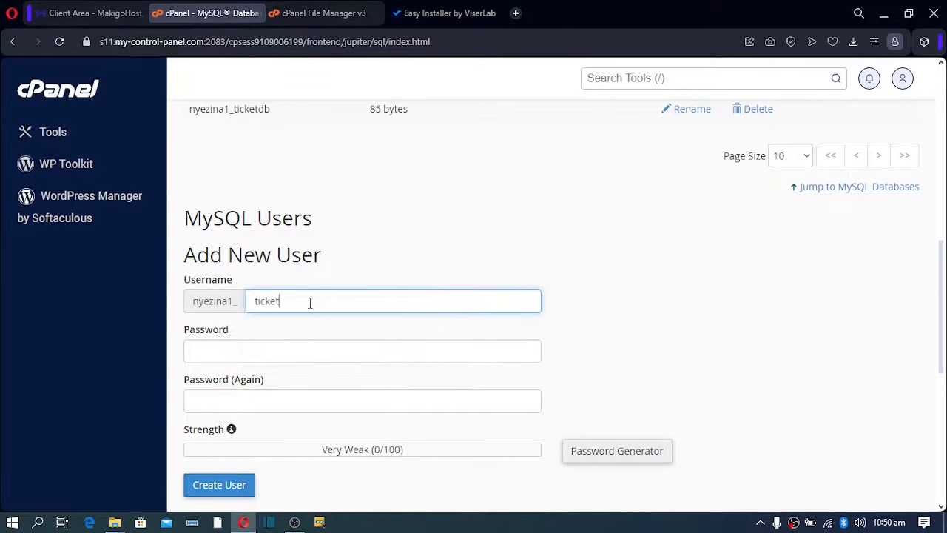
pyautogui.write('user')
pyautogui.scroll(-1, 414, 355)
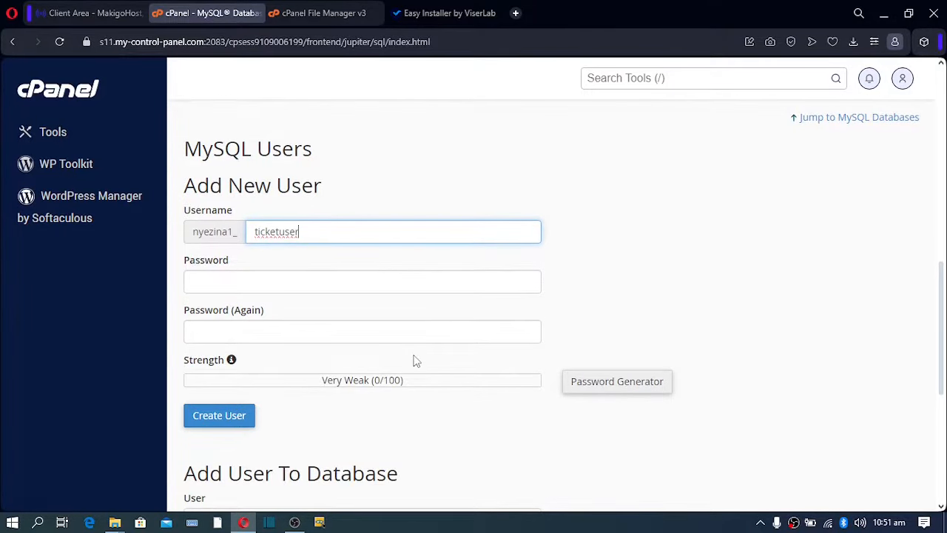
pyautogui.click(613, 382)
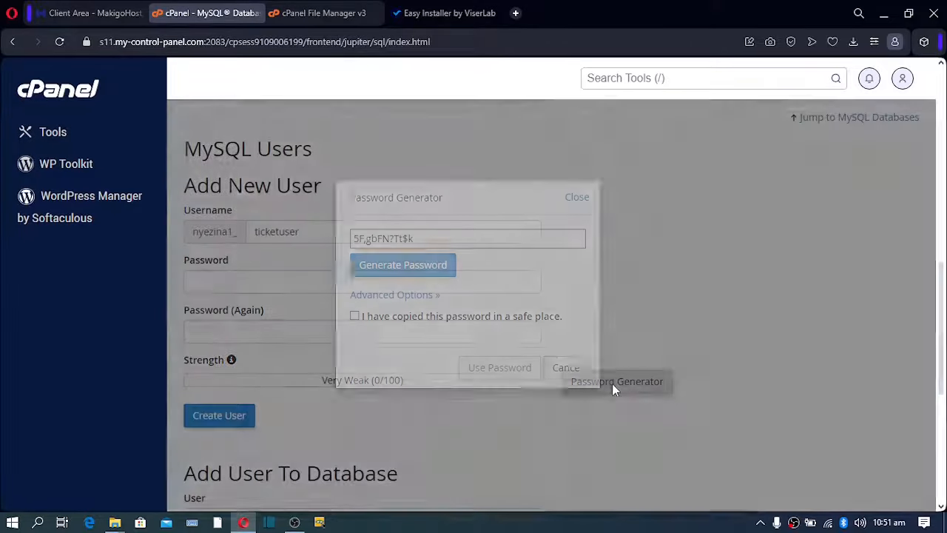
pyautogui.moveTo(416, 237); pyautogui.dragTo(292, 226)
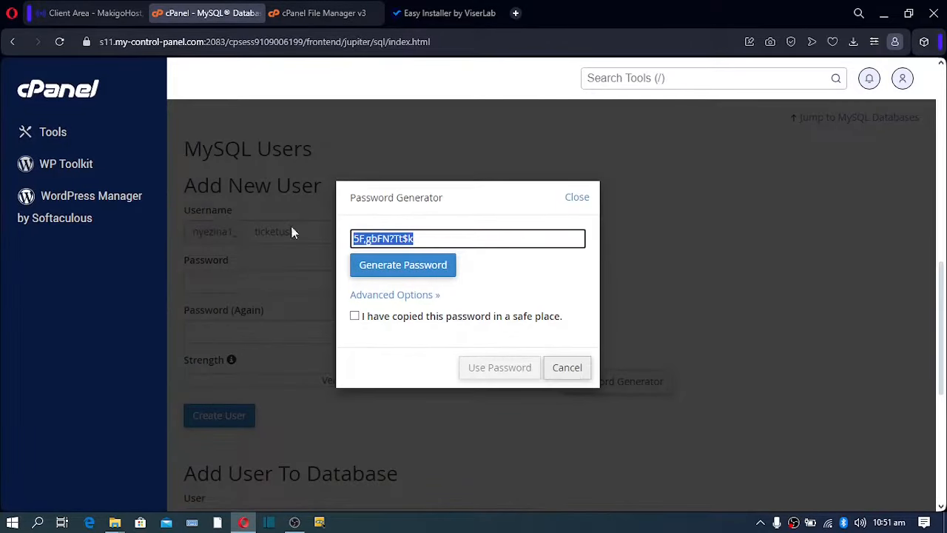
pyautogui.rightClick(395, 238)
pyautogui.click(414, 265)
pyautogui.click(355, 316)
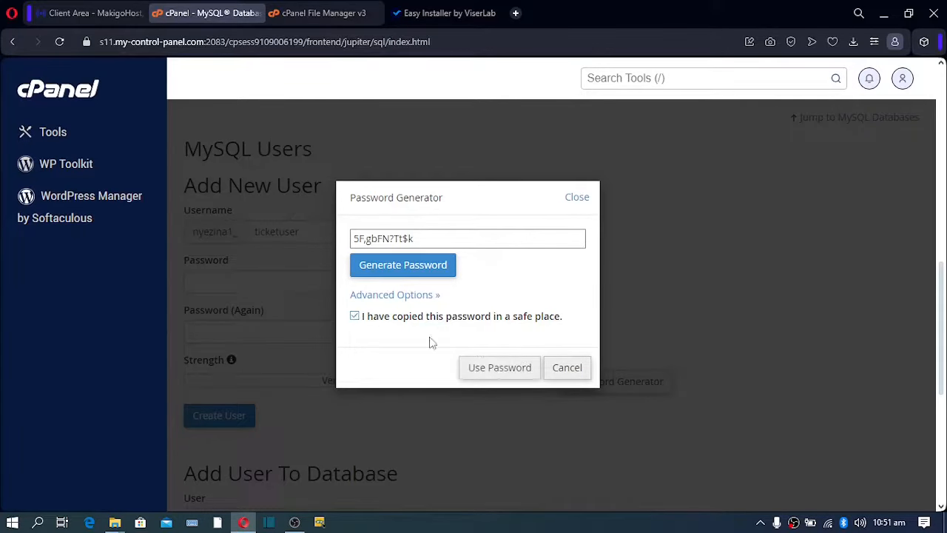
pyautogui.click(497, 368)
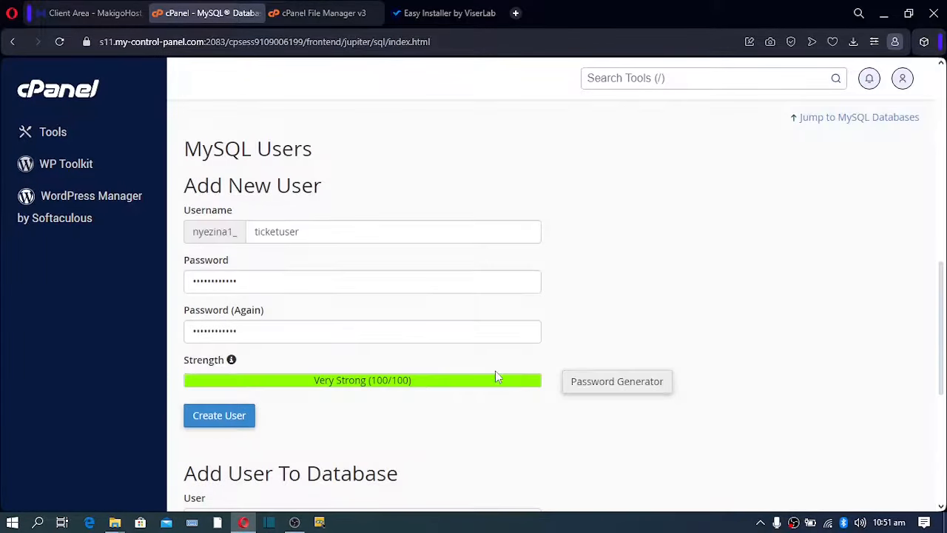
pyautogui.click(227, 419)
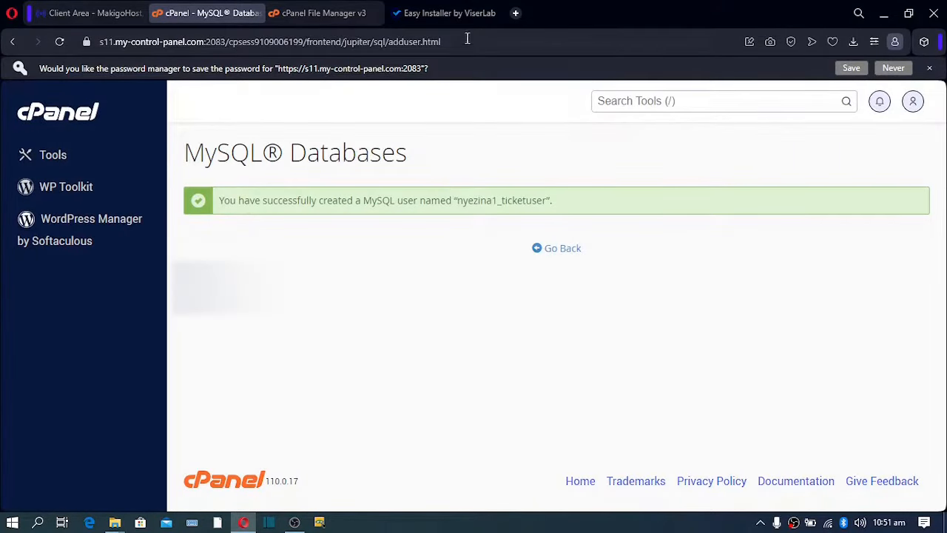
# Fill the installer's Database Password from the clipboard and Database Host with localhost, then return to MySQL Databases.
pyautogui.click(457, 12)
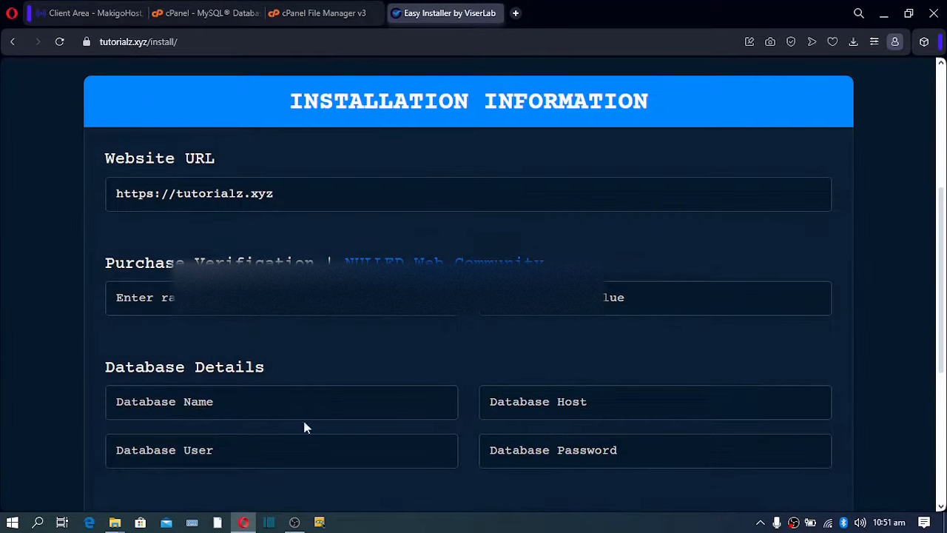
pyautogui.click(546, 452)
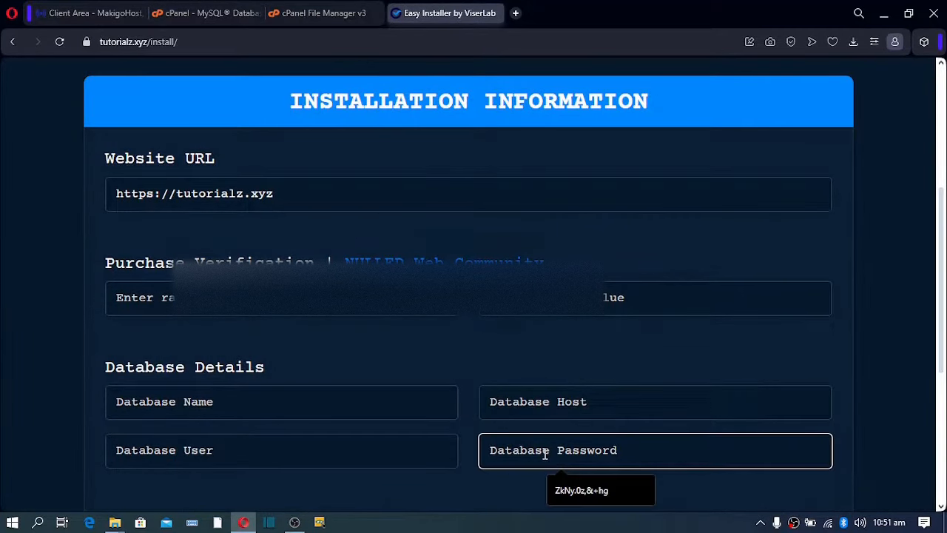
pyautogui.hotkey('ctrl', 'v')
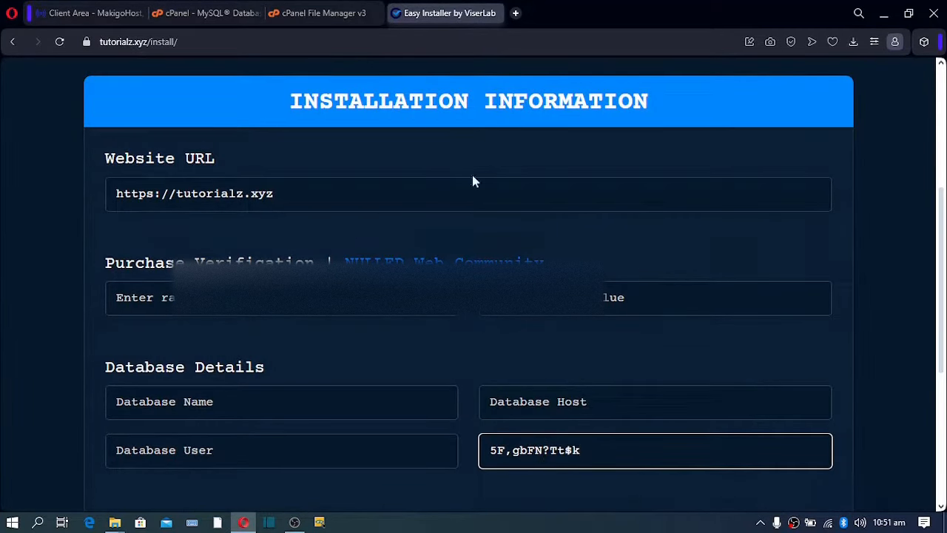
pyautogui.click(530, 398)
pyautogui.click(574, 443)
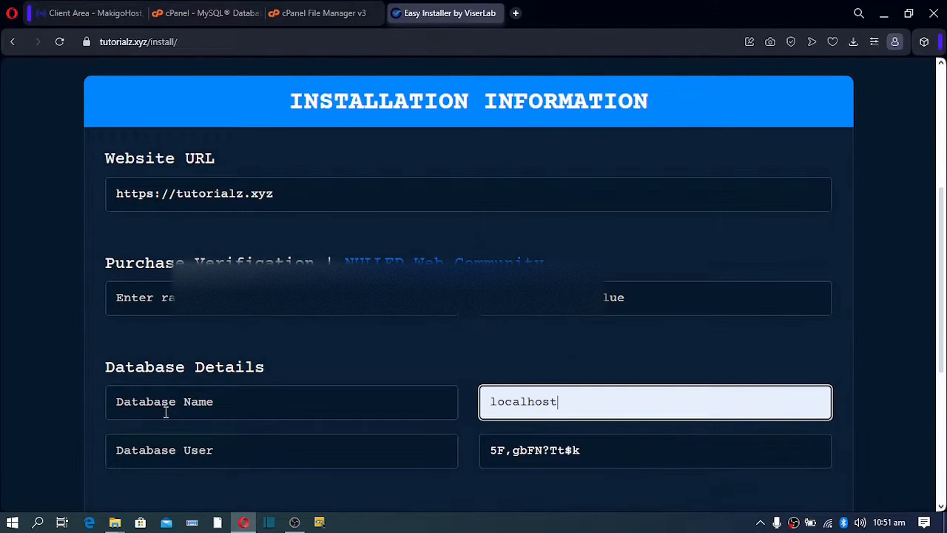
pyautogui.click(193, 11)
pyautogui.click(561, 231)
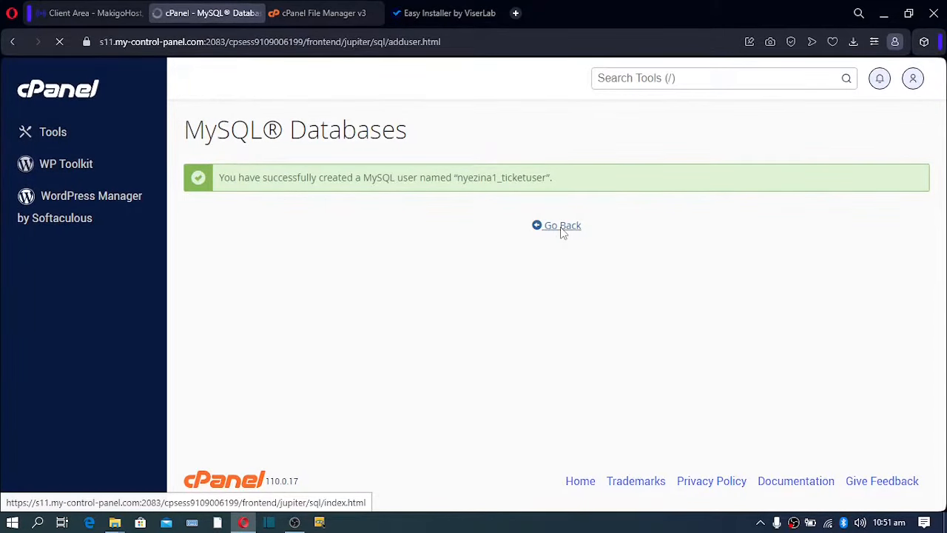
# Add ticketuser to the ticketdb database with ALL PRIVILEGES and save the changes.
pyautogui.scroll(-7, 551, 235)
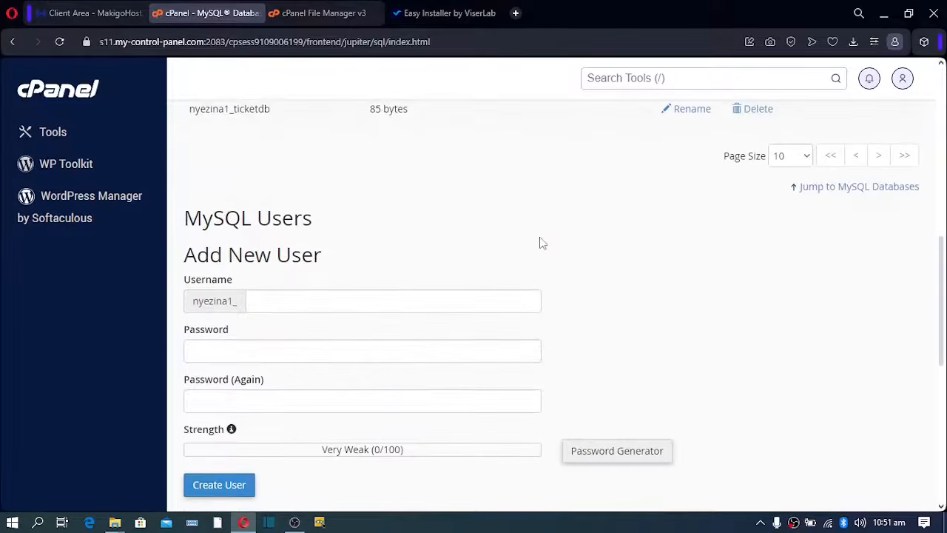
pyautogui.scroll(-5, 542, 243)
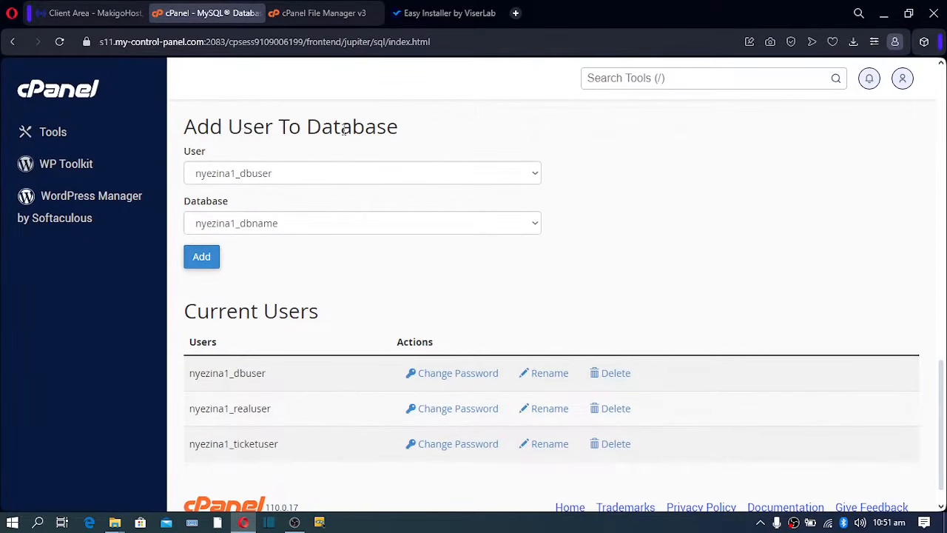
pyautogui.click(537, 181)
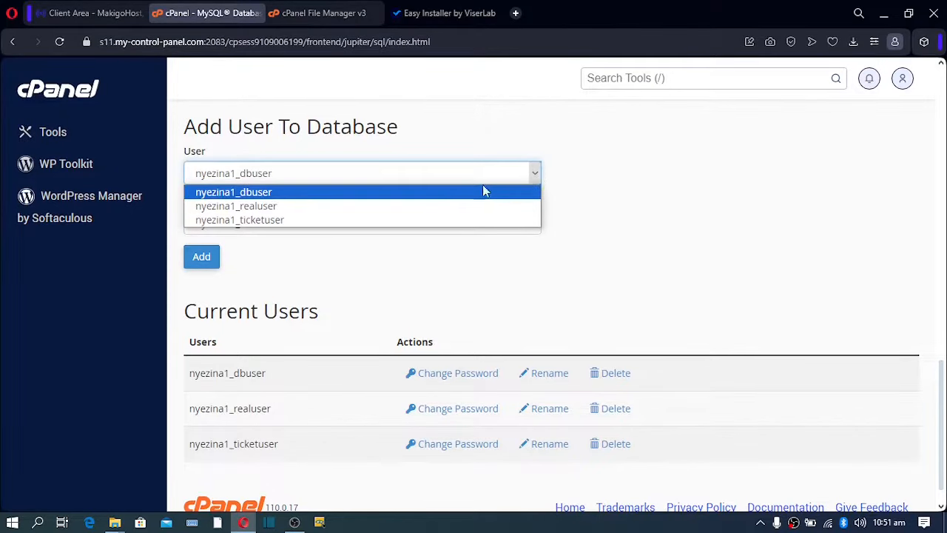
pyautogui.click(326, 220)
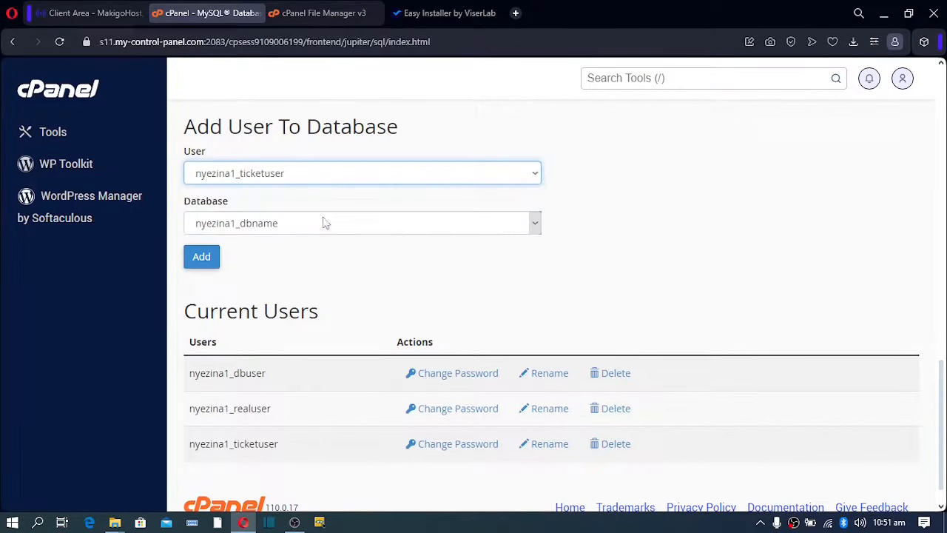
pyautogui.click(537, 228)
pyautogui.click(320, 257)
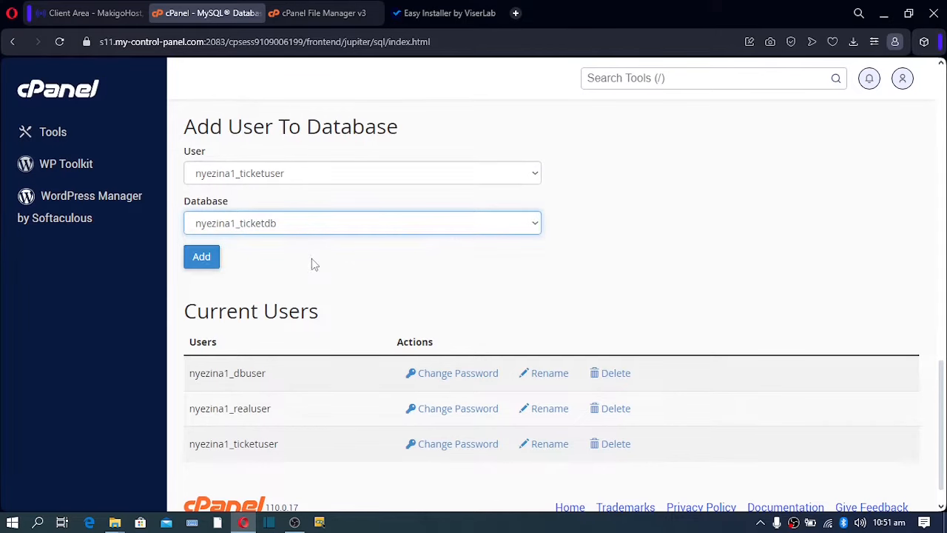
pyautogui.click(202, 261)
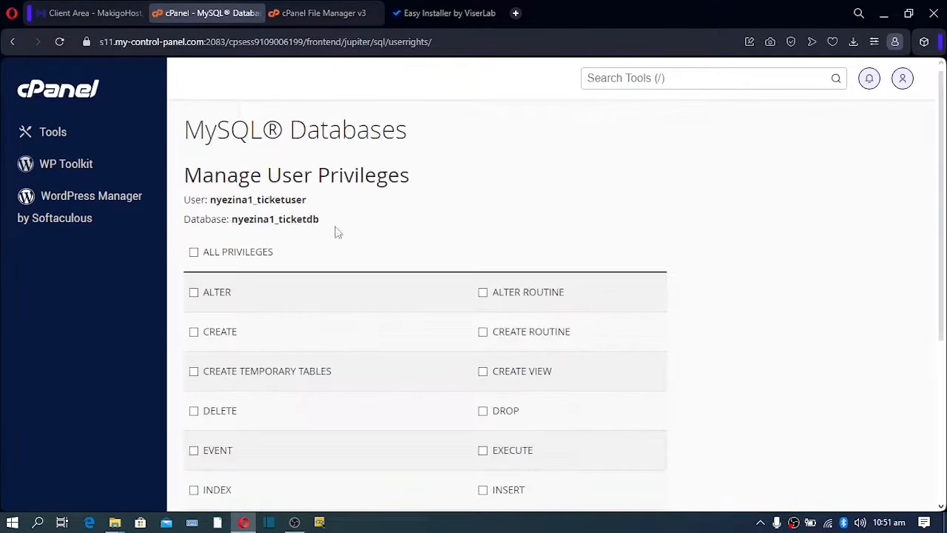
pyautogui.click(199, 253)
pyautogui.scroll(-4, 251, 255)
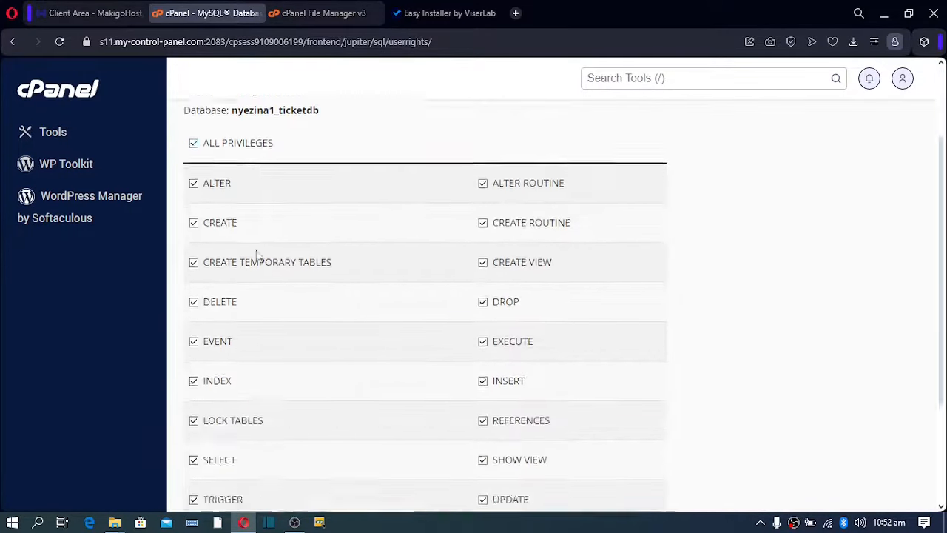
pyautogui.click(238, 398)
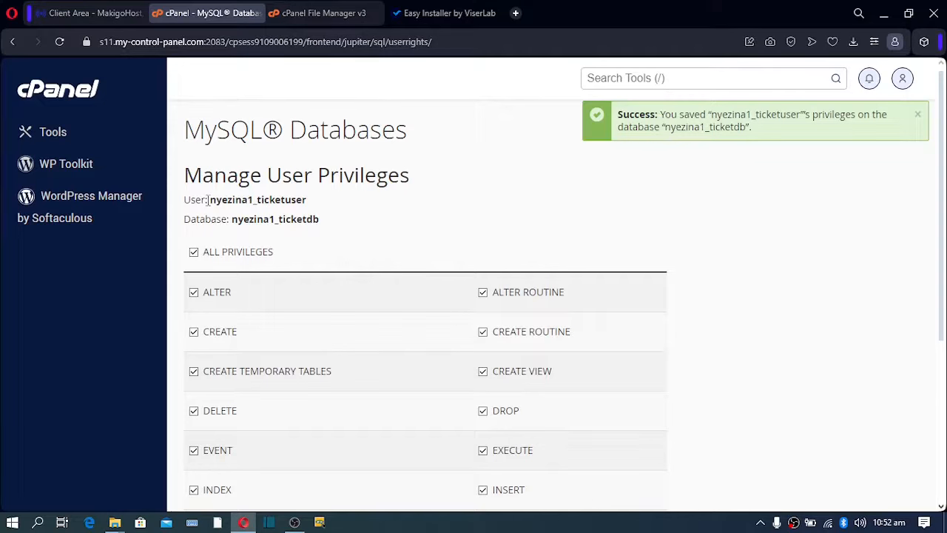
# Paste the ticketuser name into the installer's Database User and Database Name, changing 'user' to 'db'.
pyautogui.moveTo(211, 203); pyautogui.dragTo(334, 210)
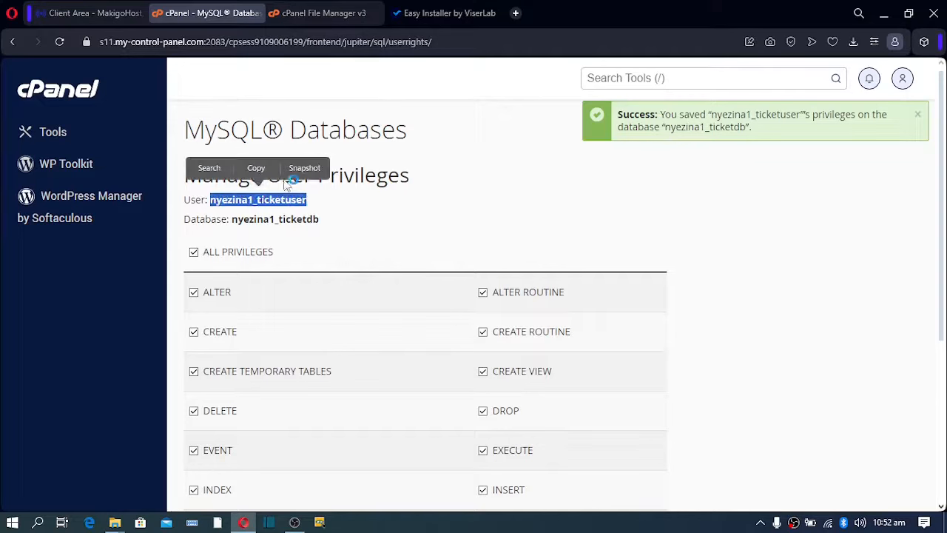
pyautogui.click(256, 167)
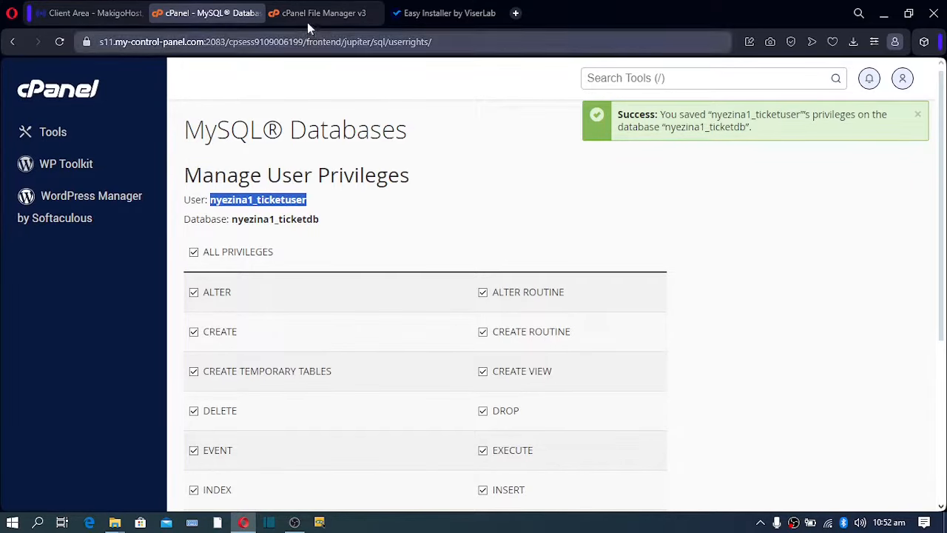
pyautogui.click(456, 17)
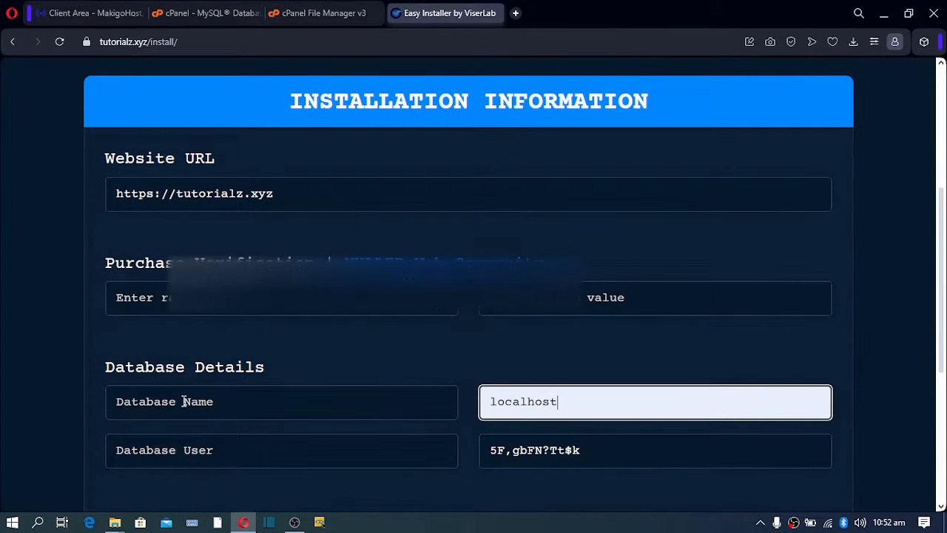
pyautogui.click(180, 447)
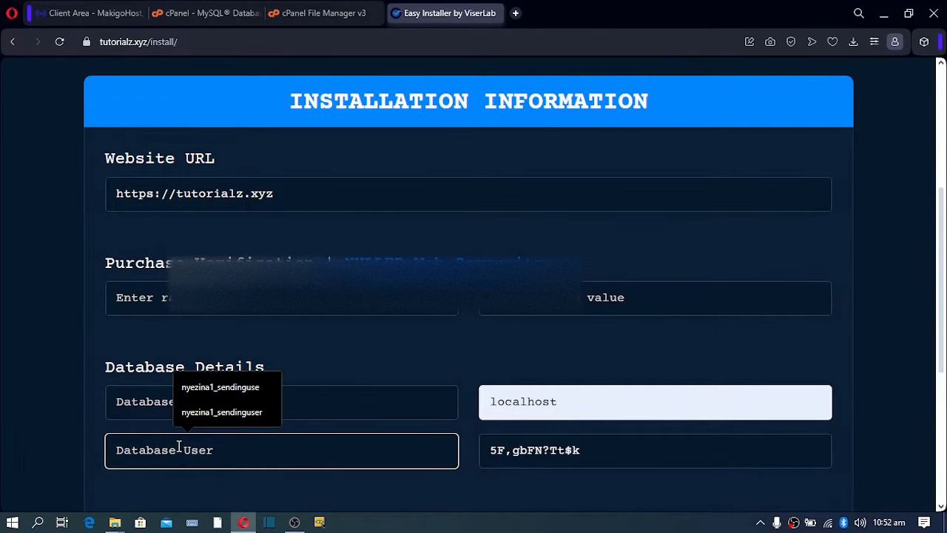
pyautogui.hotkey('ctrl', 'v')
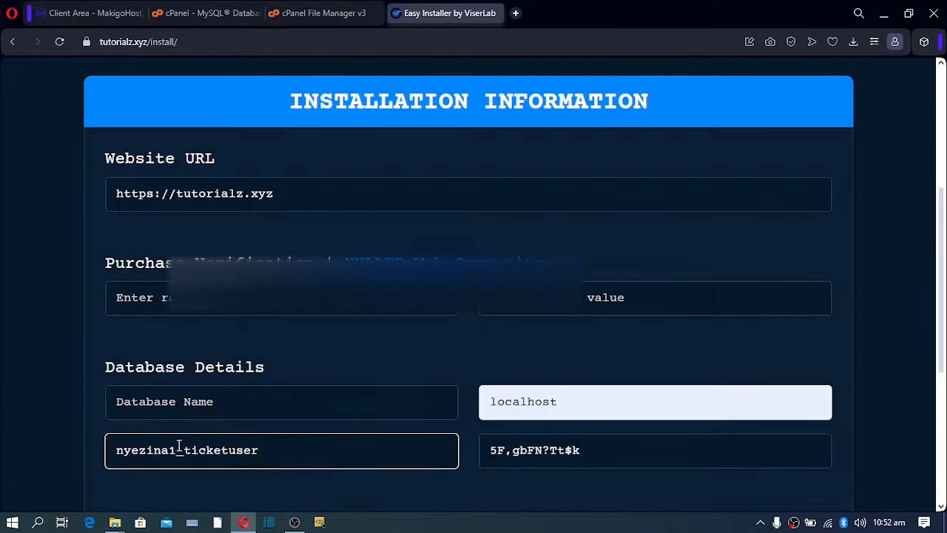
pyautogui.click(185, 397)
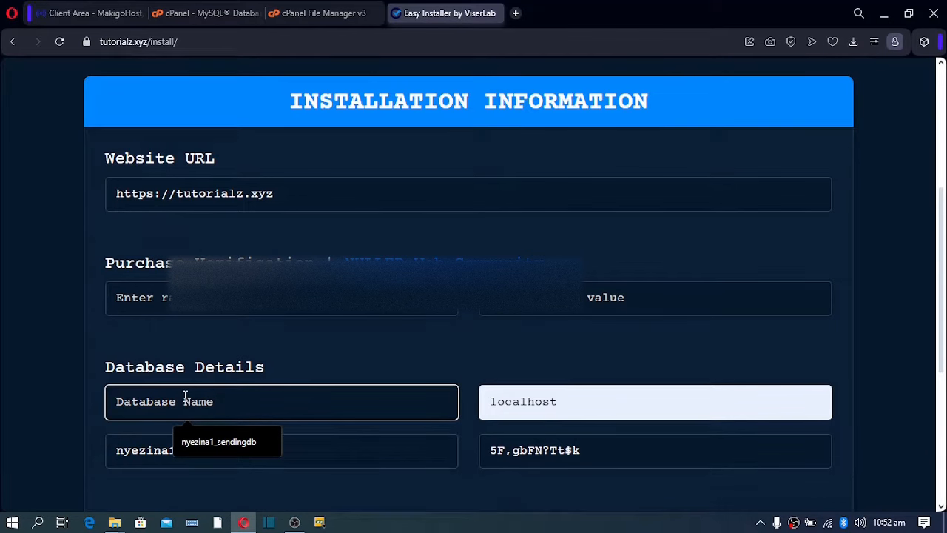
pyautogui.hotkey('ctrl', 'v')
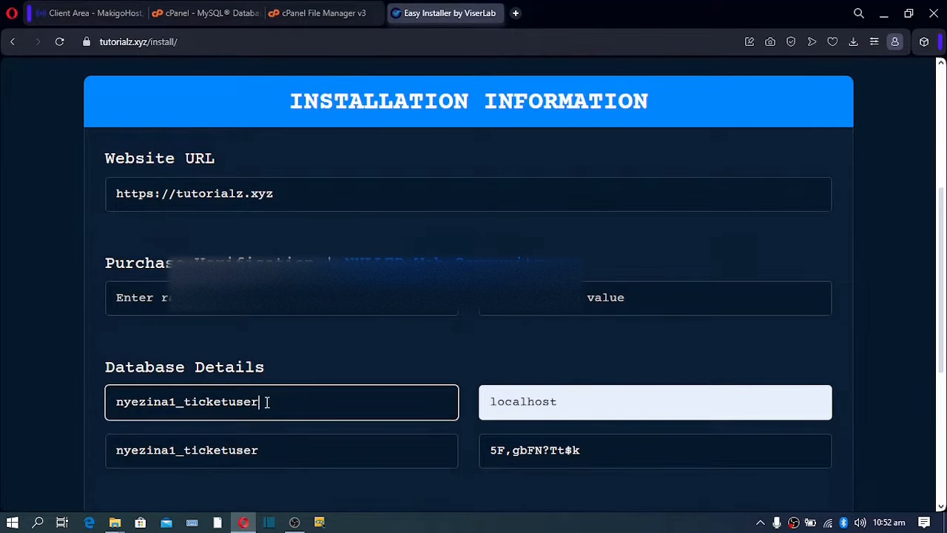
pyautogui.moveTo(264, 401); pyautogui.dragTo(231, 401)
pyautogui.write('db')
# Copy the full ticketdb database name from cPanel's privileges page for the installer.
pyautogui.click(207, 12)
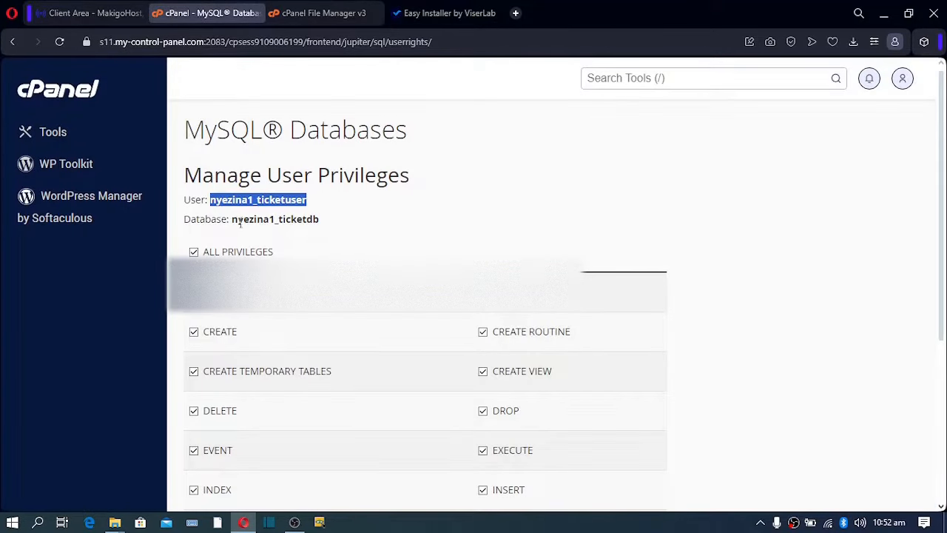
pyautogui.moveTo(232, 219); pyautogui.dragTo(308, 228)
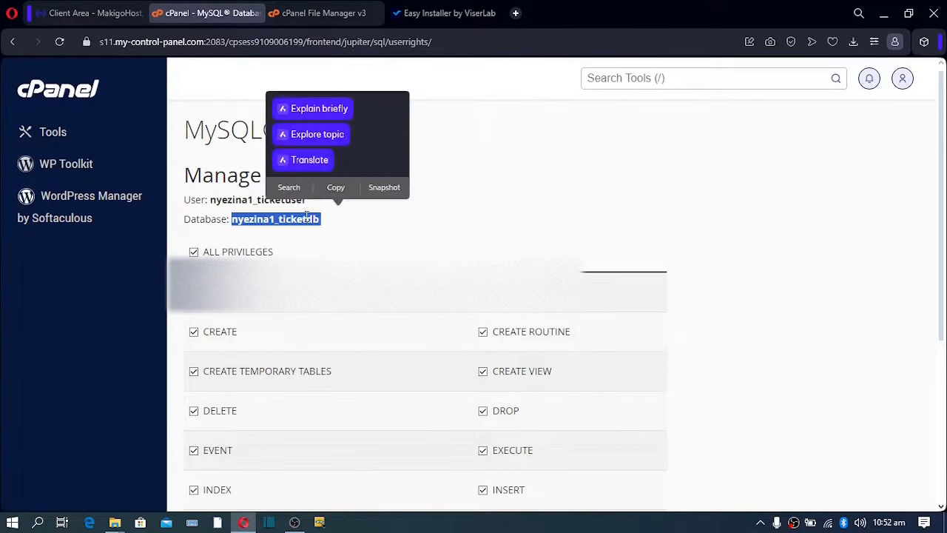
pyautogui.rightClick(308, 226)
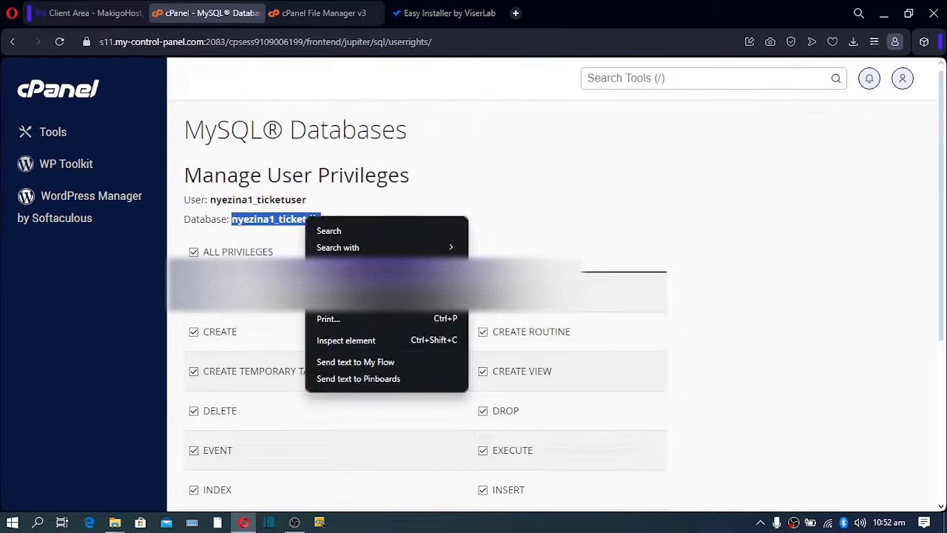
pyautogui.click(339, 269)
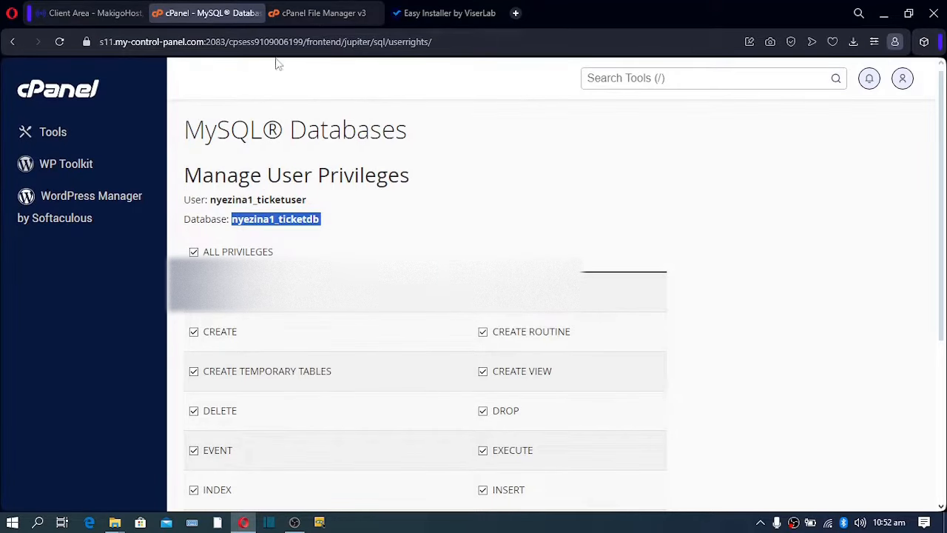
pyautogui.click(463, 13)
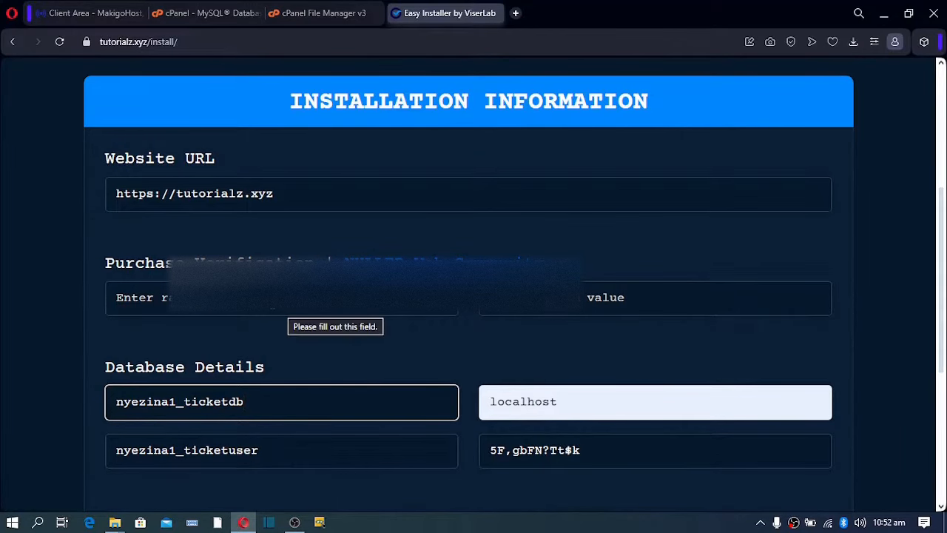
# Paste the purchase code and fill the admin e-mail with the saved address on the site's domain.
pyautogui.click(272, 302)
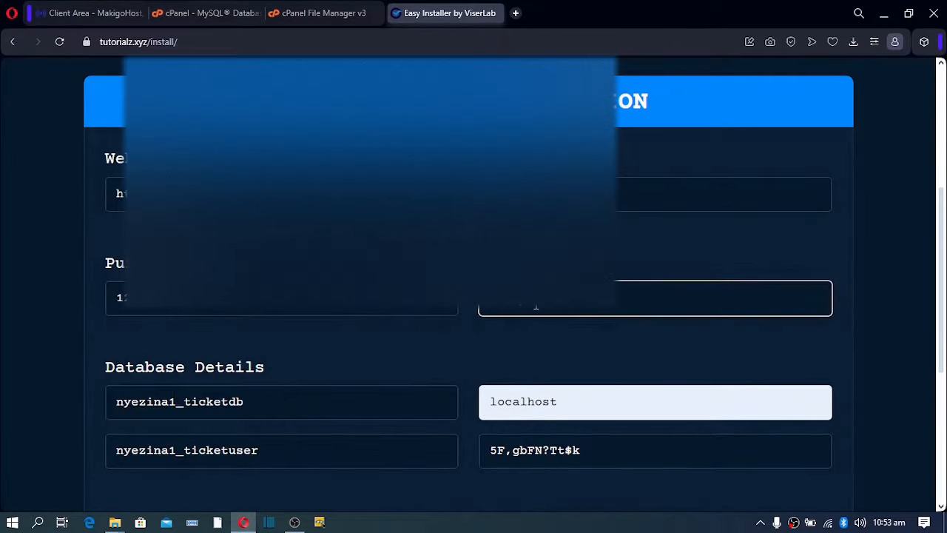
pyautogui.scroll(-1, 533, 341)
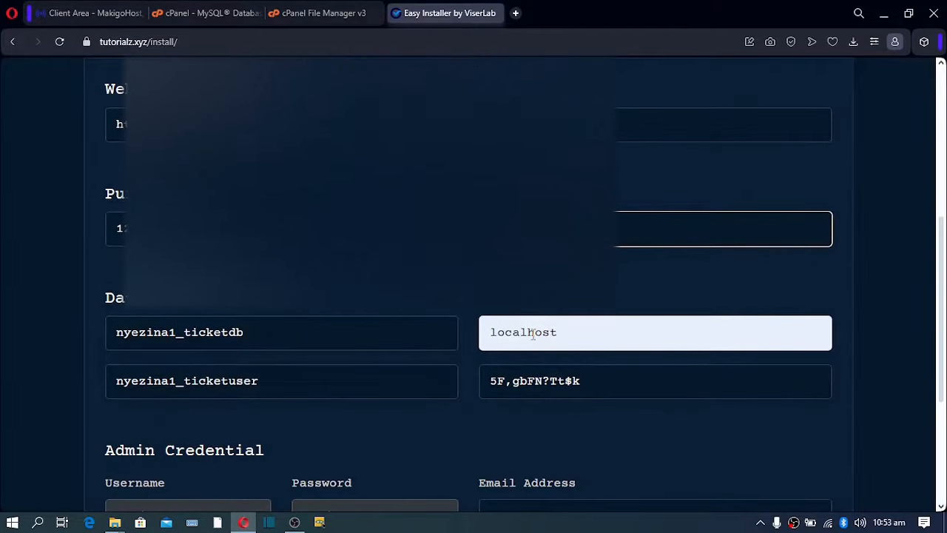
pyautogui.scroll(-3, 533, 333)
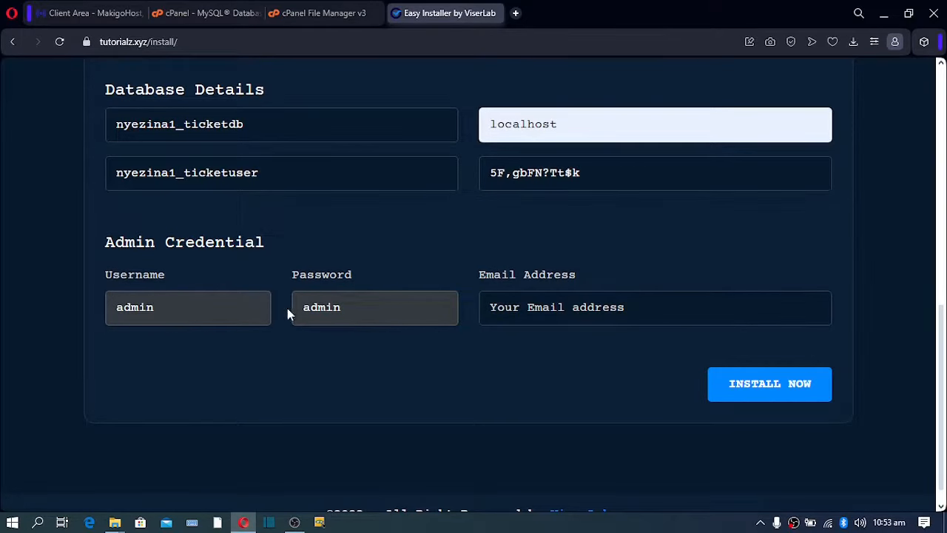
pyautogui.click(499, 310)
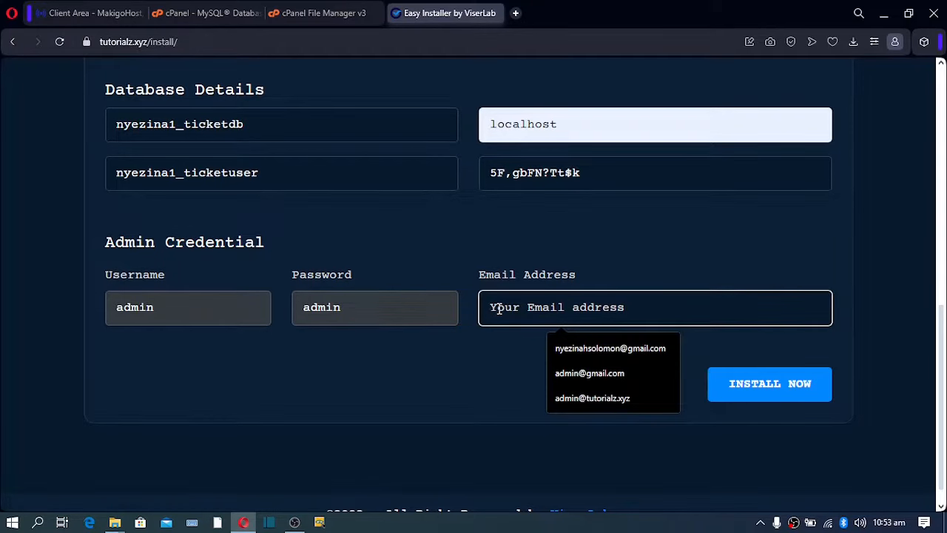
pyautogui.click(606, 398)
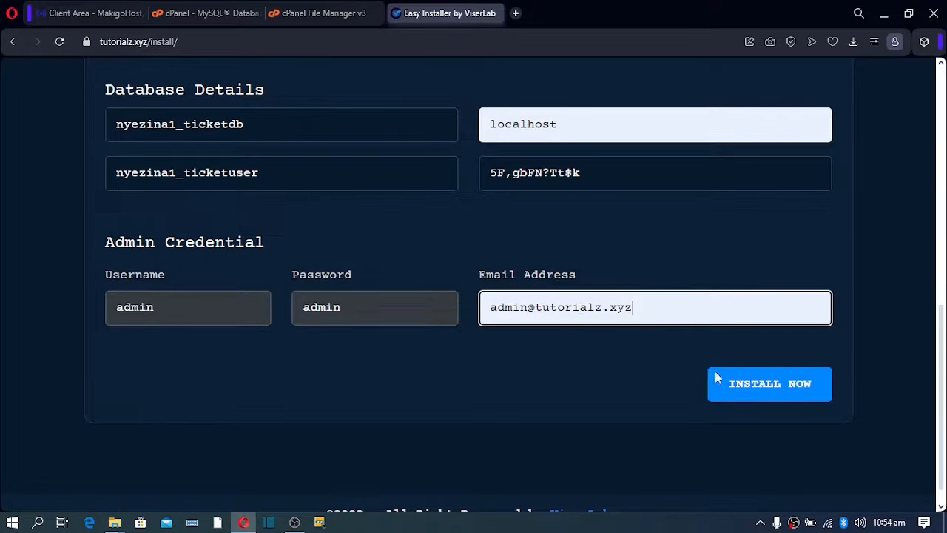
# Run the installation and read the completion notice about deleting the install folder.
pyautogui.click(755, 396)
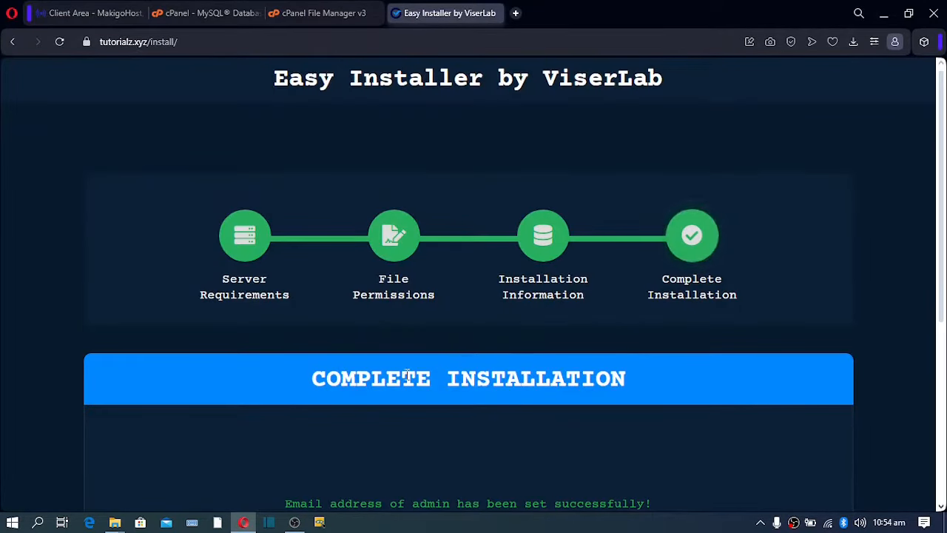
pyautogui.scroll(-3, 527, 375)
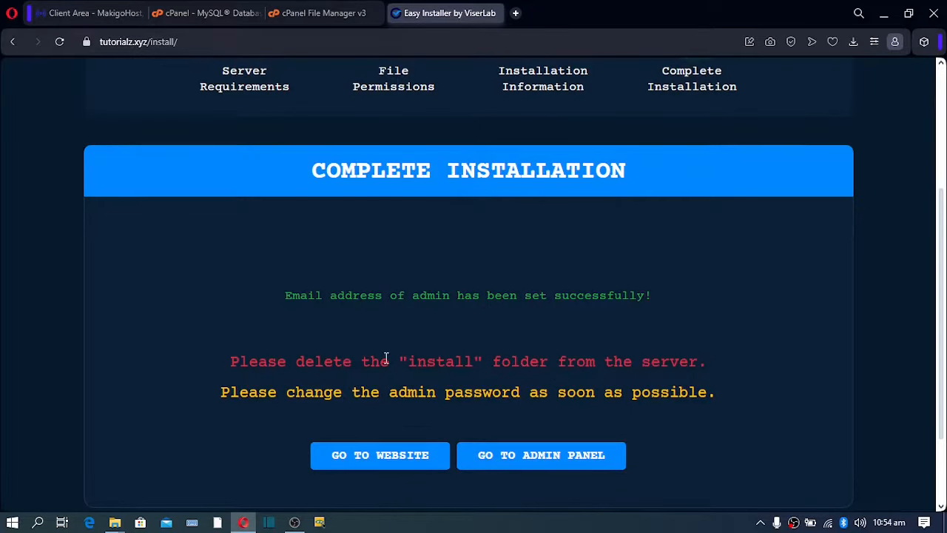
pyautogui.moveTo(400, 363); pyautogui.dragTo(510, 363)
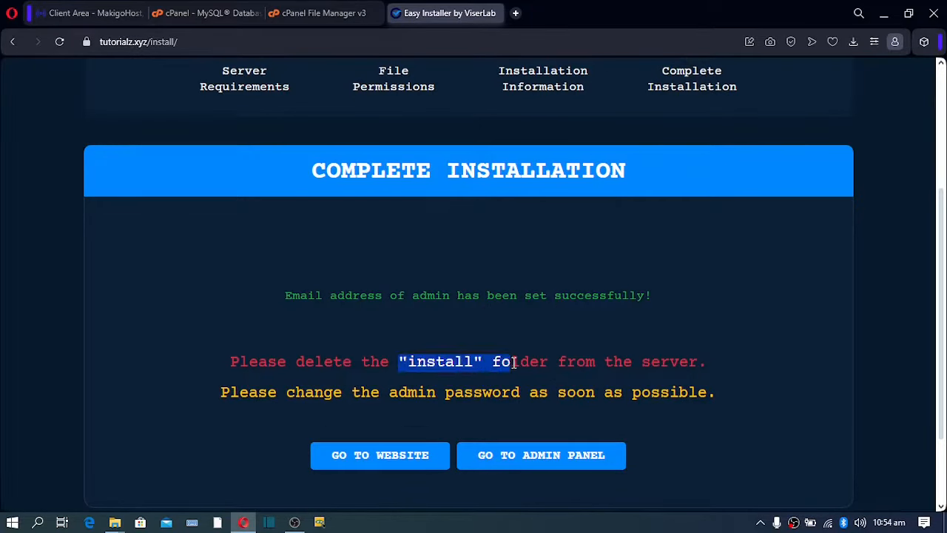
pyautogui.click(318, 14)
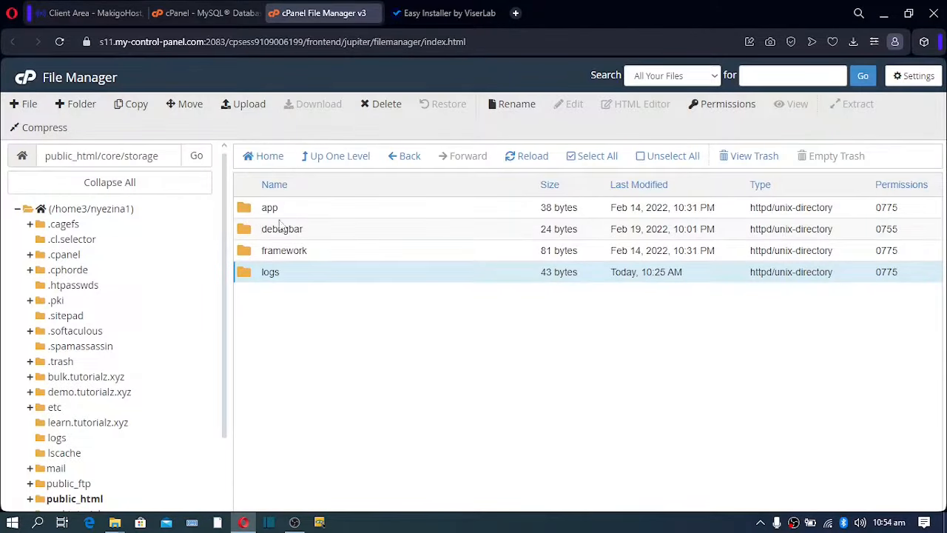
# Go to public_html and permanently delete the install folder, skipping the trash.
pyautogui.click(97, 211)
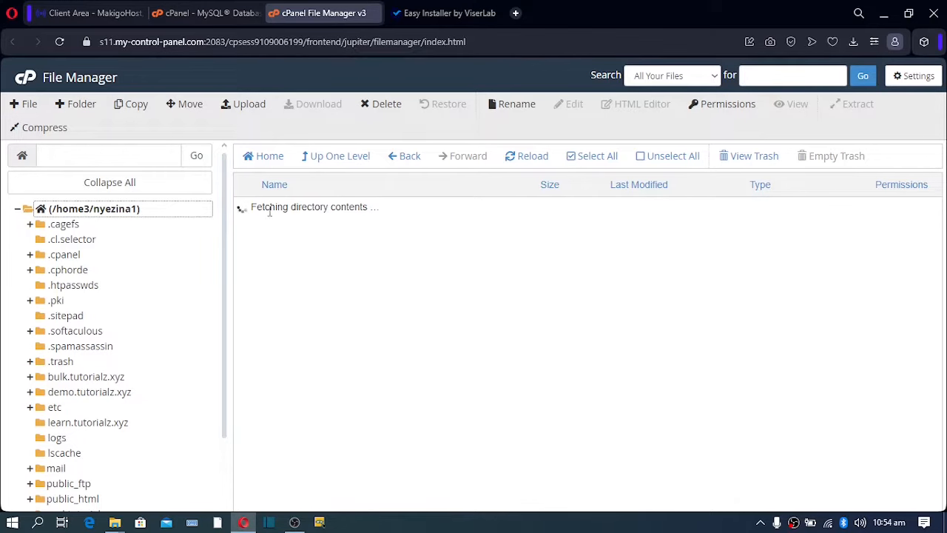
pyautogui.click(120, 159)
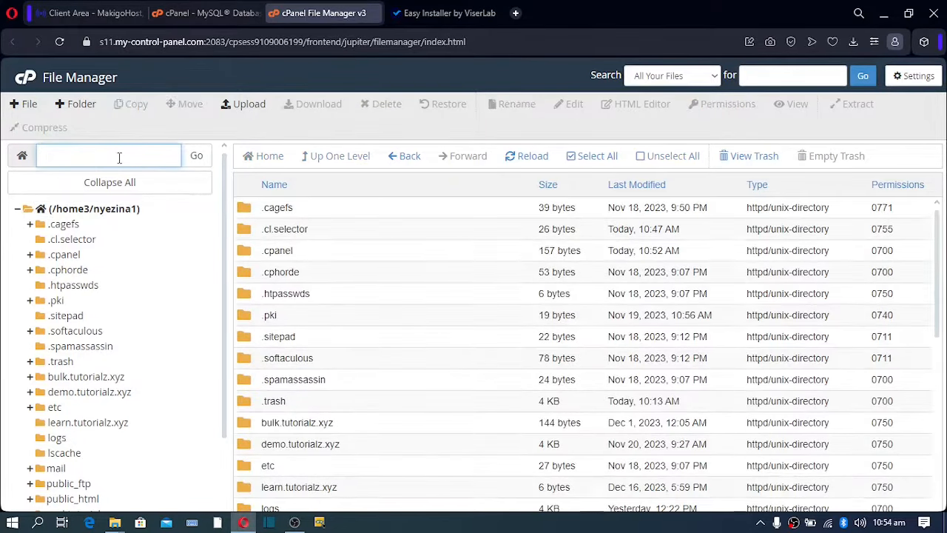
pyautogui.write('public_html')
pyautogui.click(197, 167)
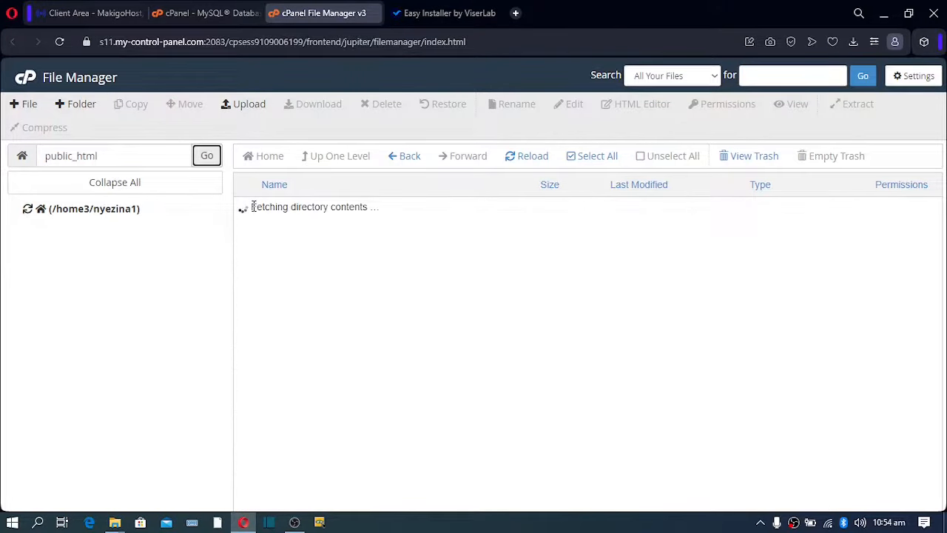
pyautogui.click(250, 275)
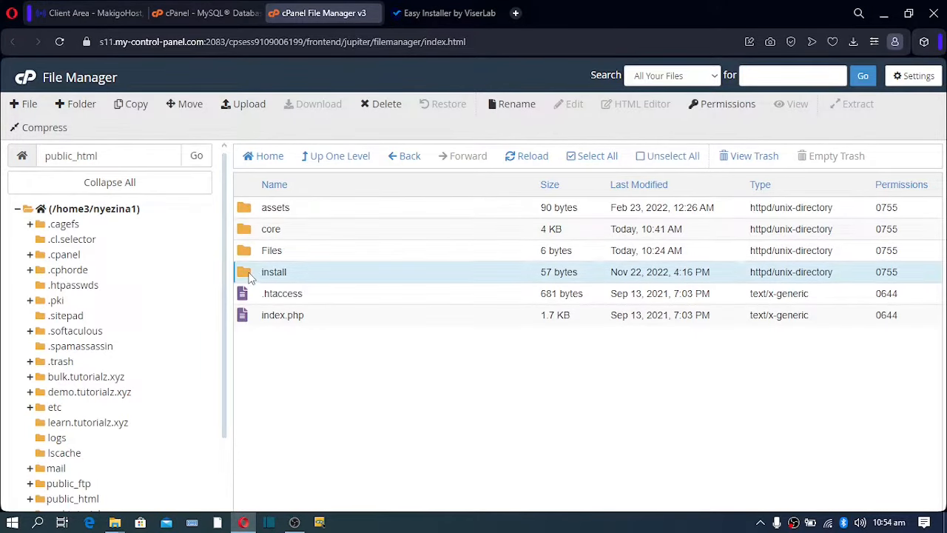
pyautogui.click(381, 103)
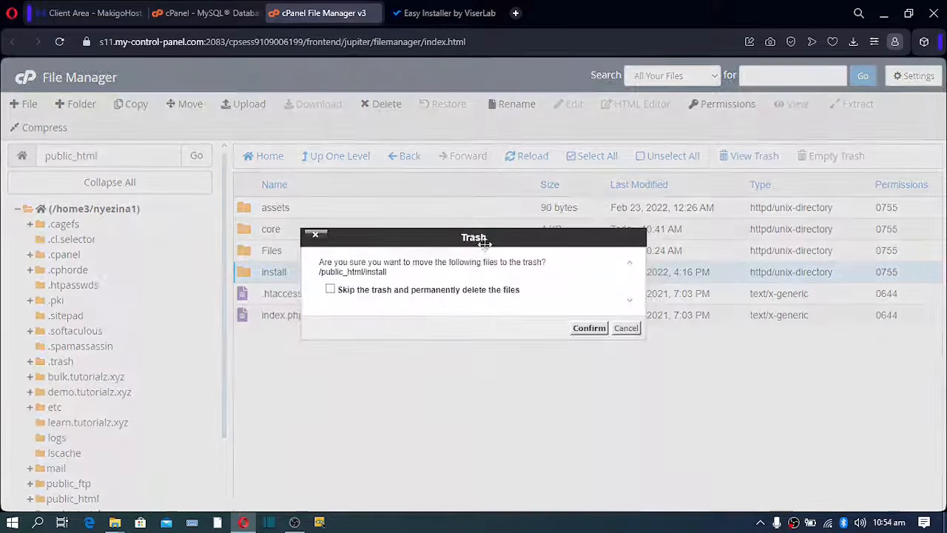
pyautogui.click(511, 291)
pyautogui.click(589, 327)
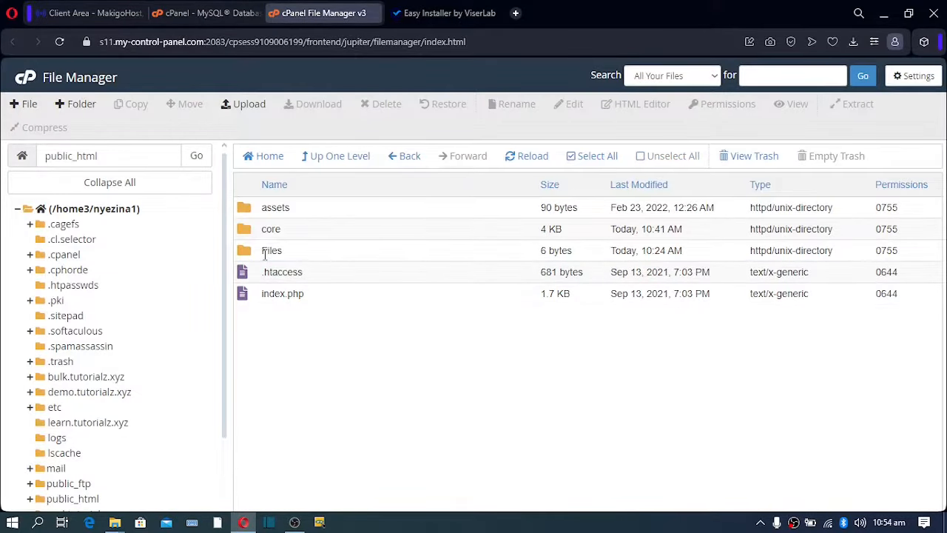
# Open the ViserBus admin login page from the installer's completion screen.
pyautogui.click(426, 15)
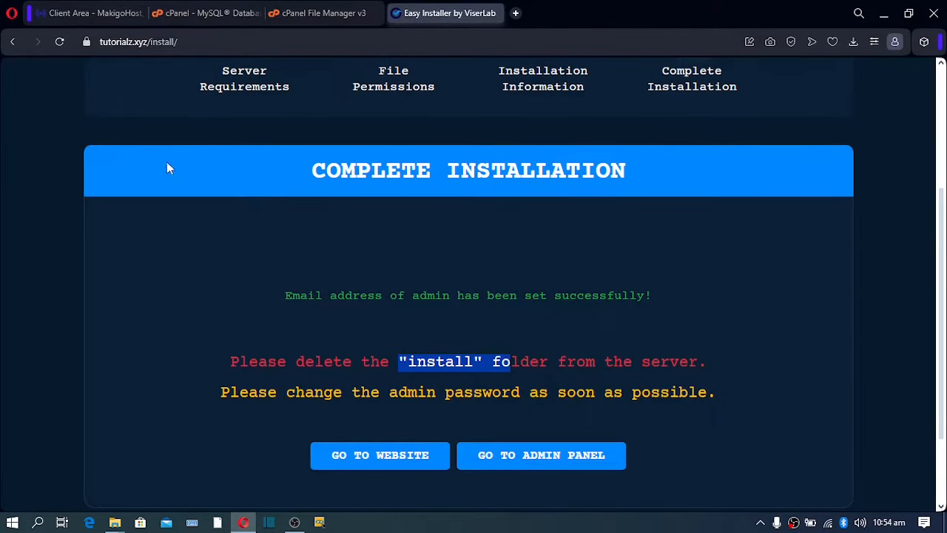
pyautogui.scroll(-1, 441, 192)
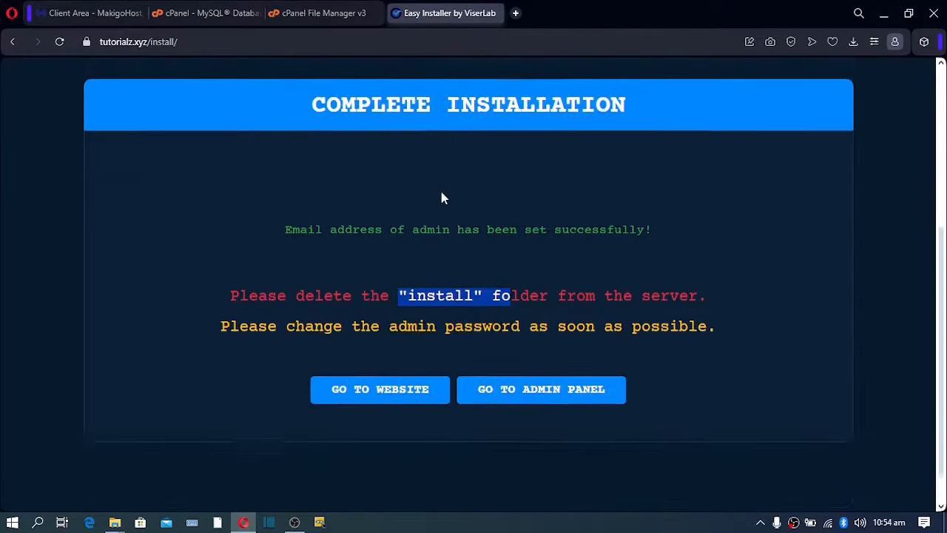
pyautogui.scroll(2, 441, 192)
pyautogui.scroll(-3, 441, 193)
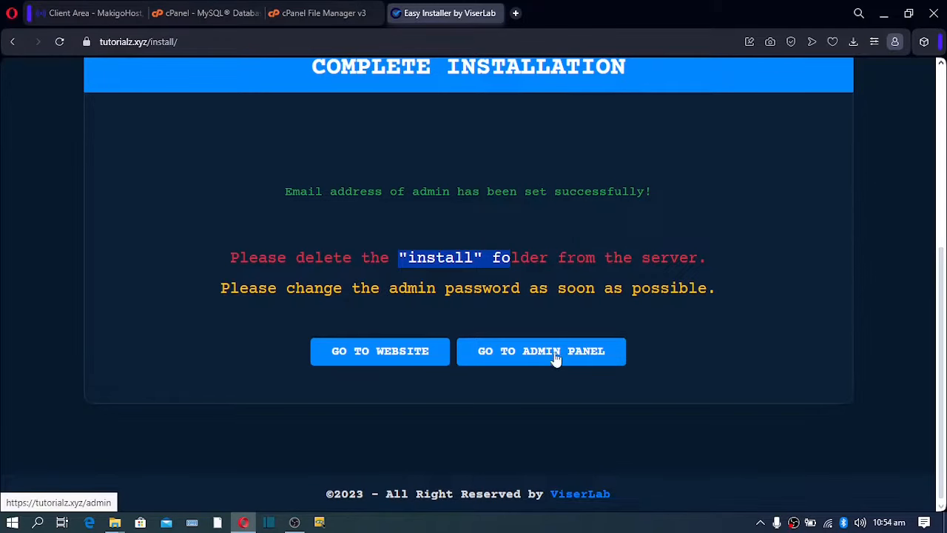
pyautogui.click(552, 360)
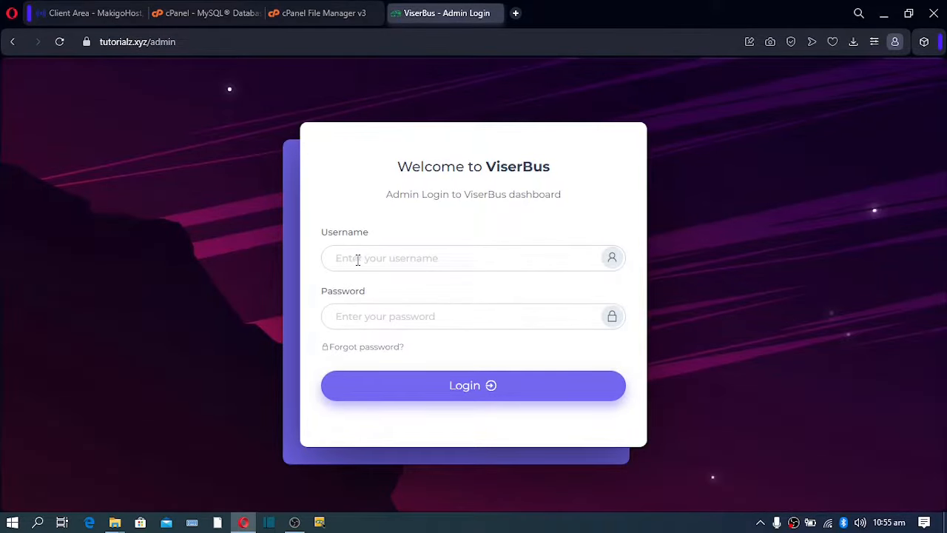
# Log in with username admin and the admin account password.
pyautogui.click(357, 259)
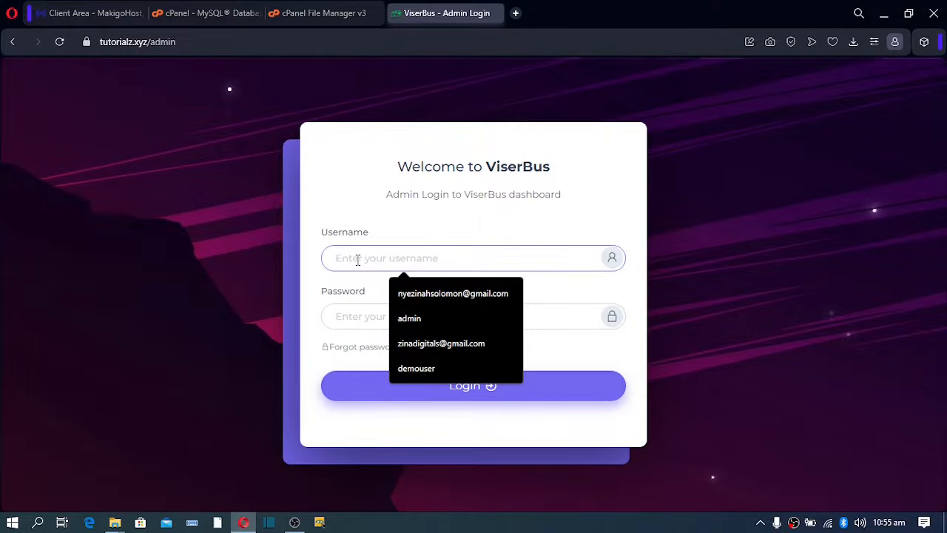
pyautogui.click(407, 318)
pyautogui.click(368, 313)
pyautogui.write('****')
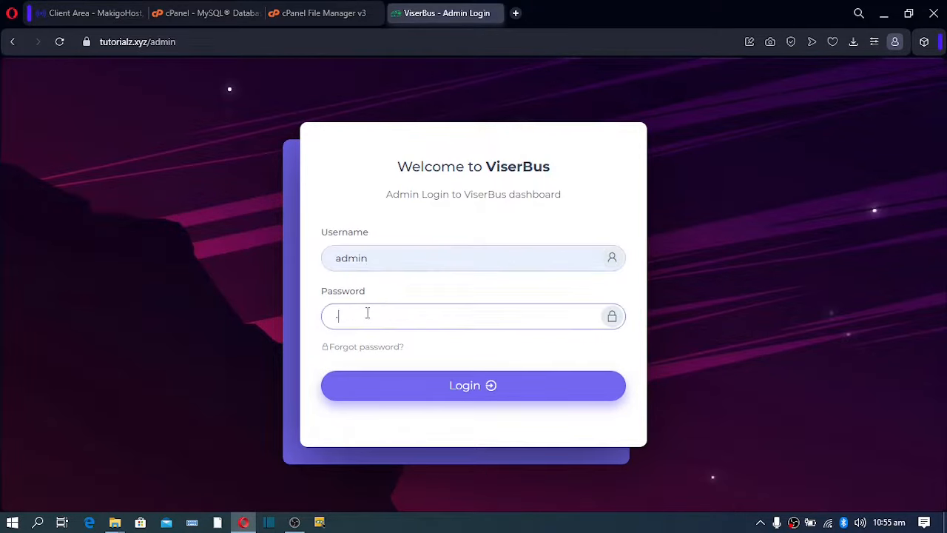
pyautogui.click(434, 395)
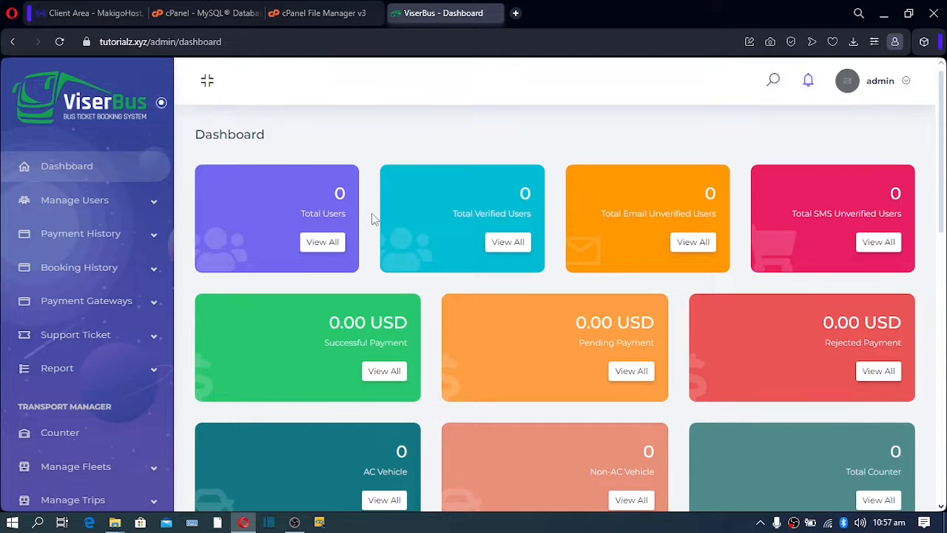
# Search cPanel tools for 'php' and launch phpMyAdmin.
pyautogui.click(204, 14)
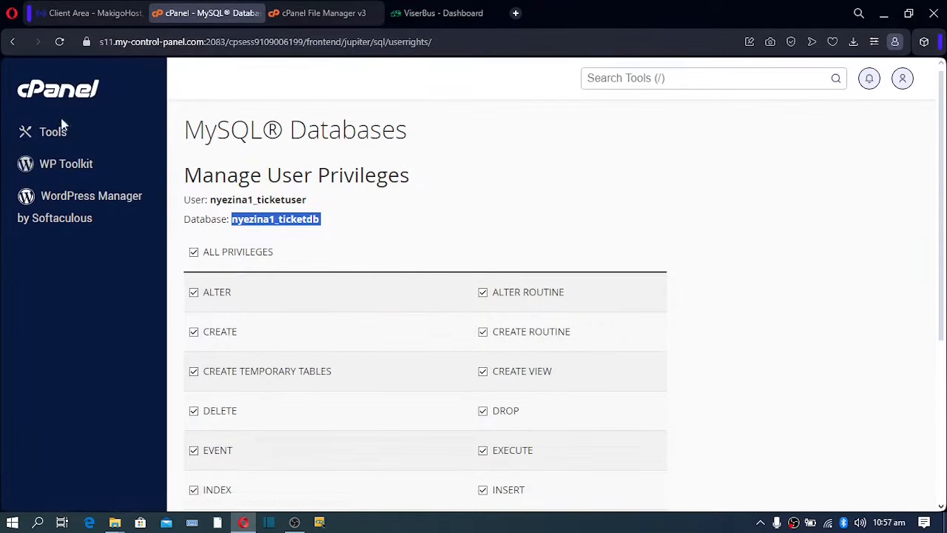
pyautogui.click(636, 78)
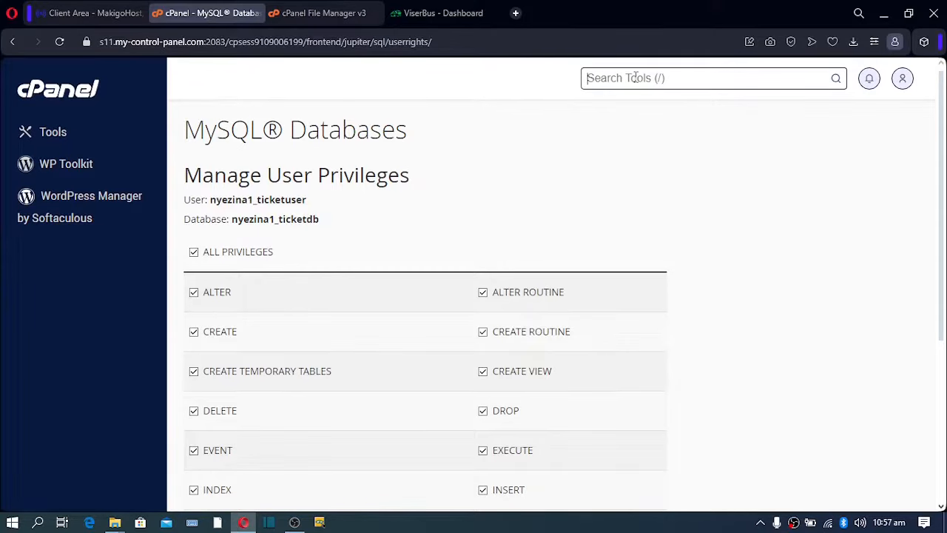
pyautogui.write('php')
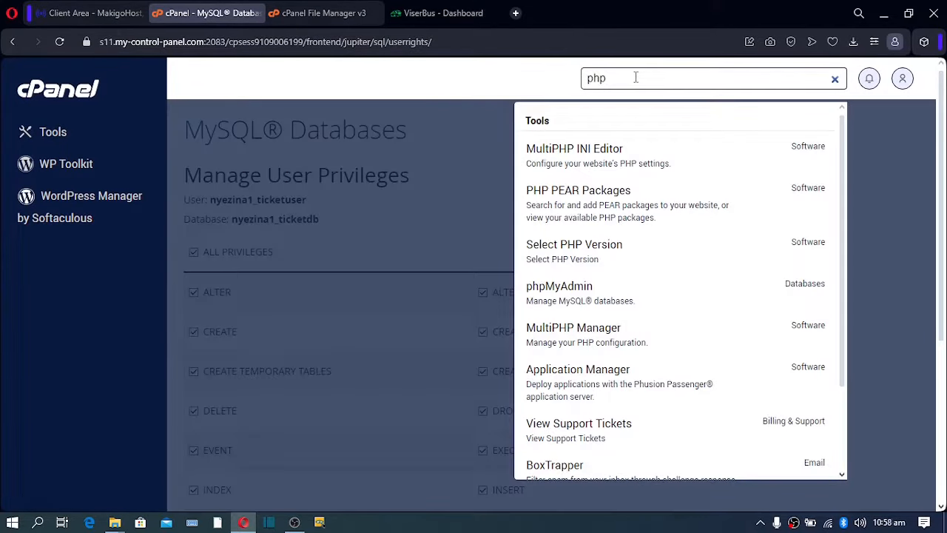
pyautogui.click(553, 292)
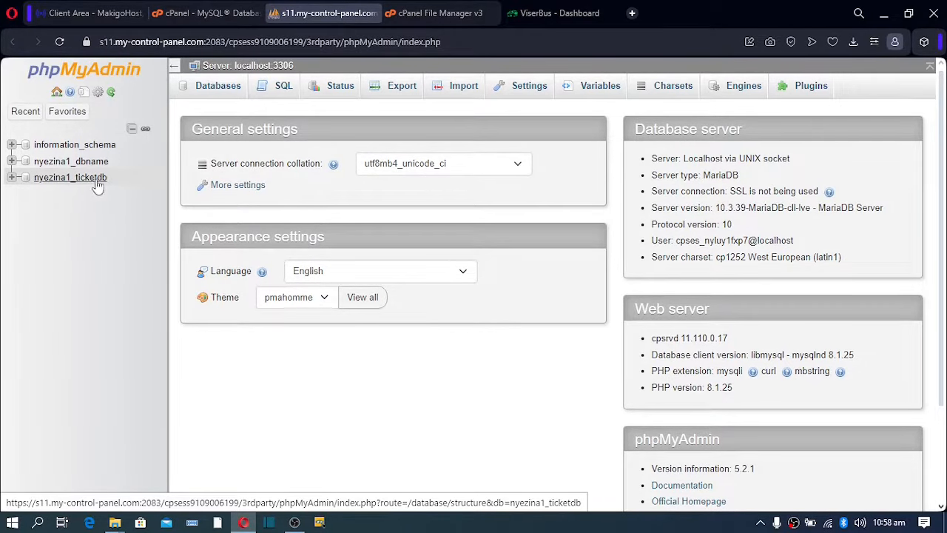
# Browse the admins table of the ticketdb database.
pyautogui.click(75, 184)
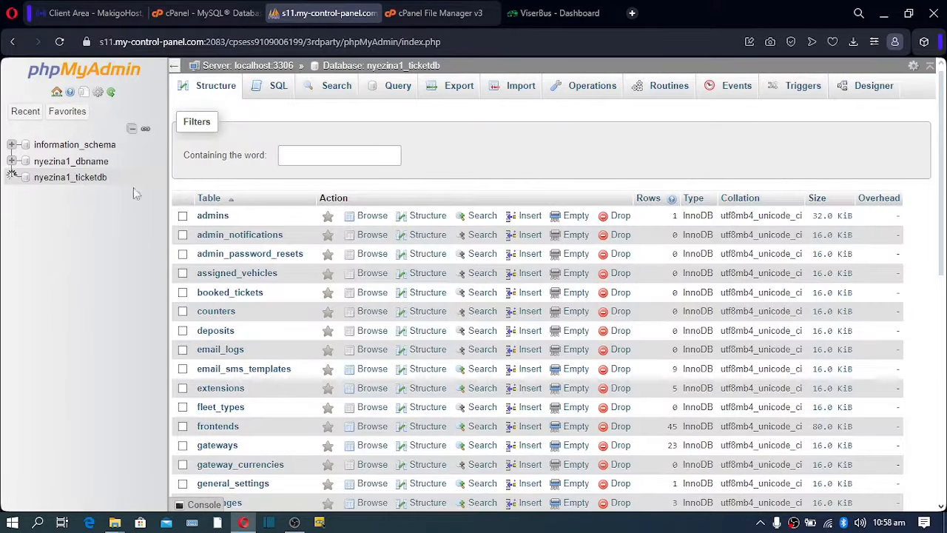
pyautogui.click(211, 222)
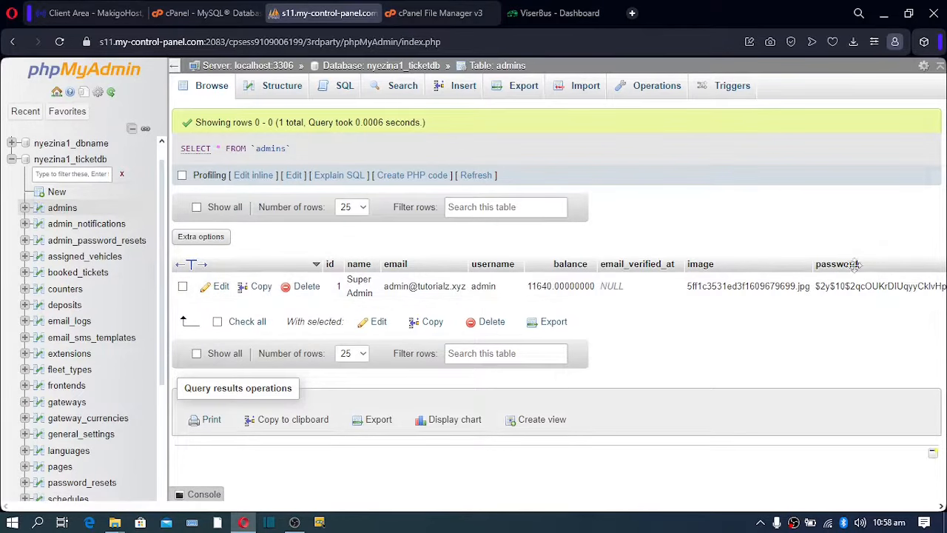
# Edit the Super Admin row, replacing the username admin with the new admin username.
pyautogui.click(219, 293)
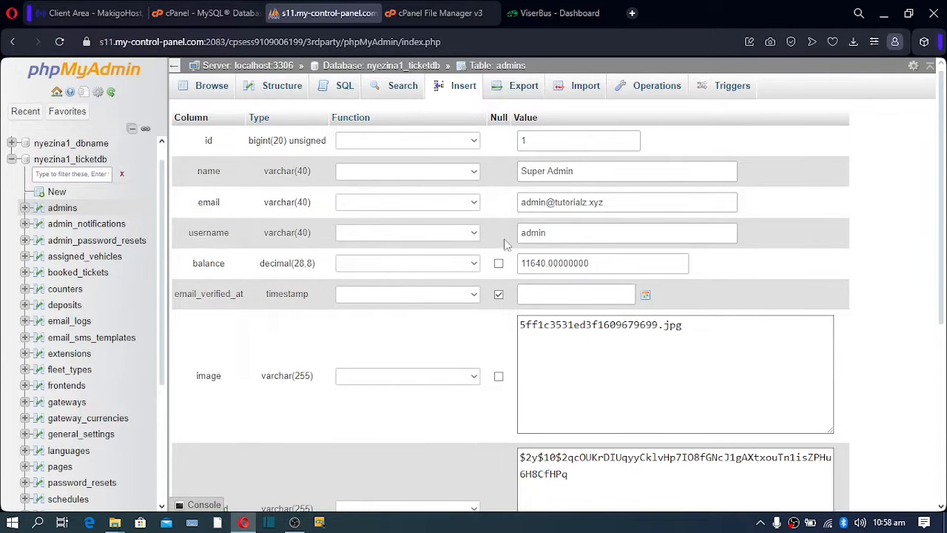
pyautogui.moveTo(559, 234); pyautogui.dragTo(473, 240)
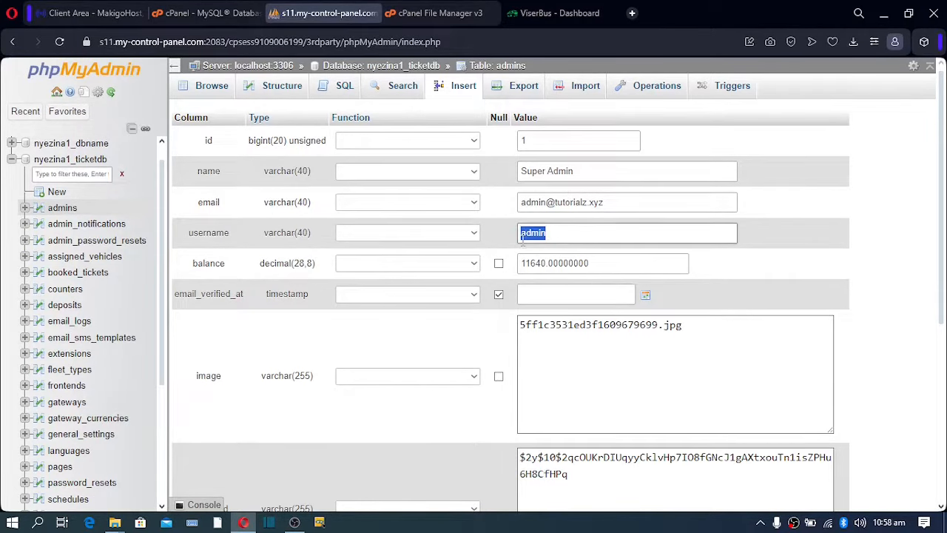
pyautogui.write('soo')
pyautogui.moveTo(546, 235); pyautogui.dragTo(495, 241)
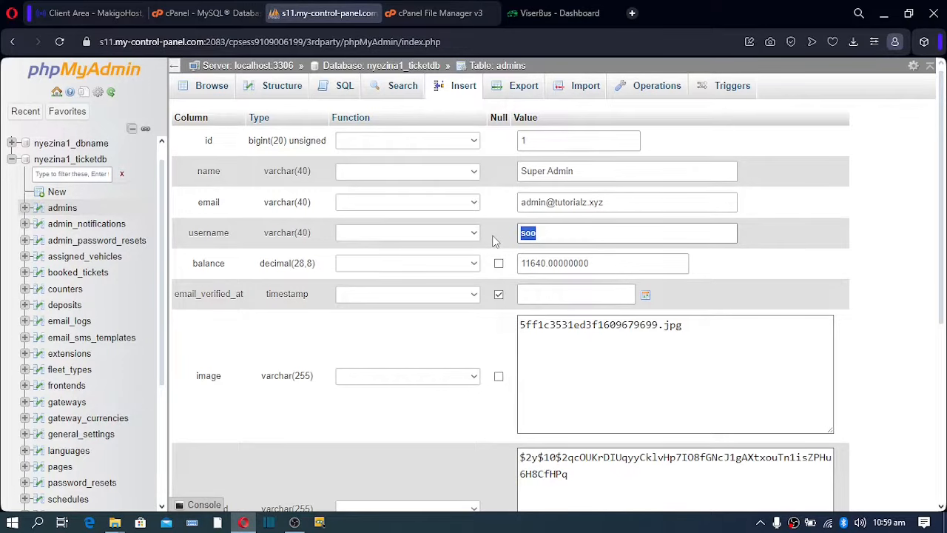
pyautogui.write('solomon')
pyautogui.scroll(-2, 491, 259)
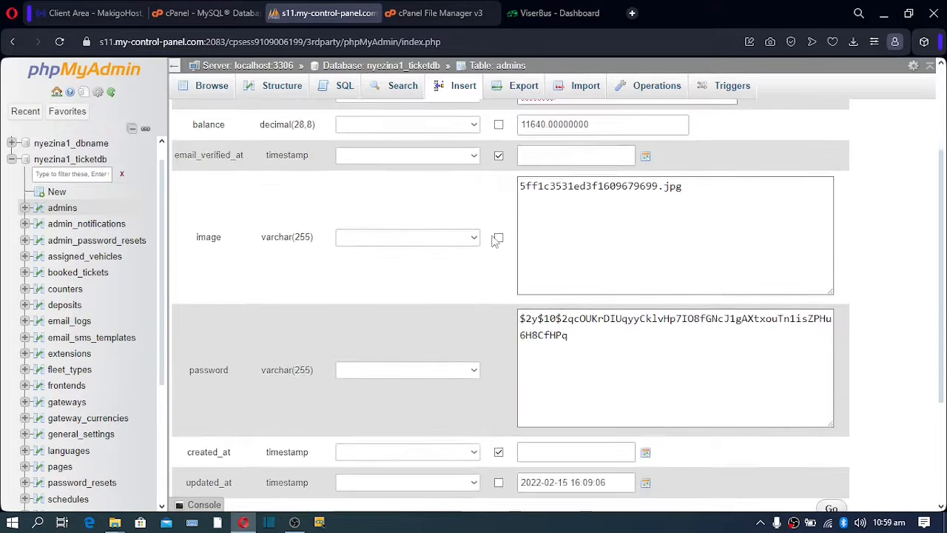
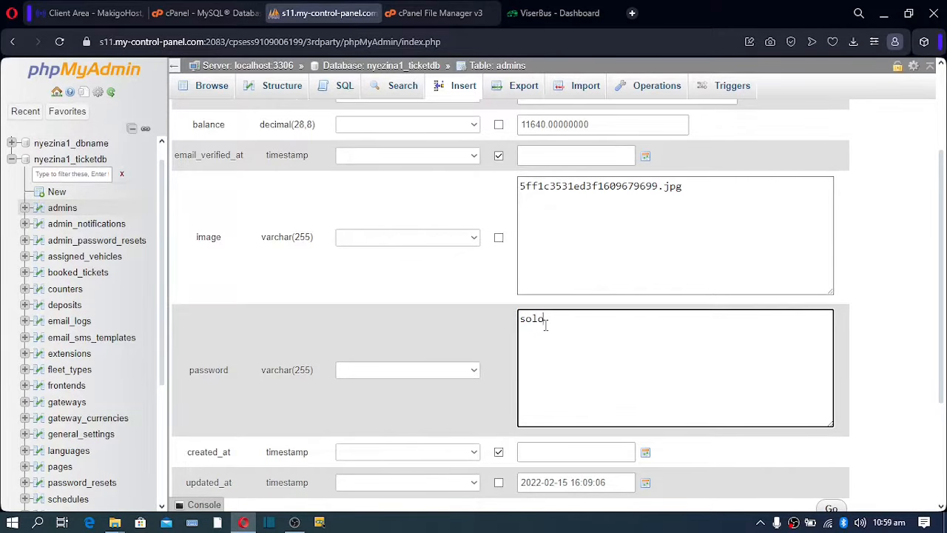
# Finish entering the new plain-text password in the password field's Value box.
pyautogui.scroll(-2, 547, 323)
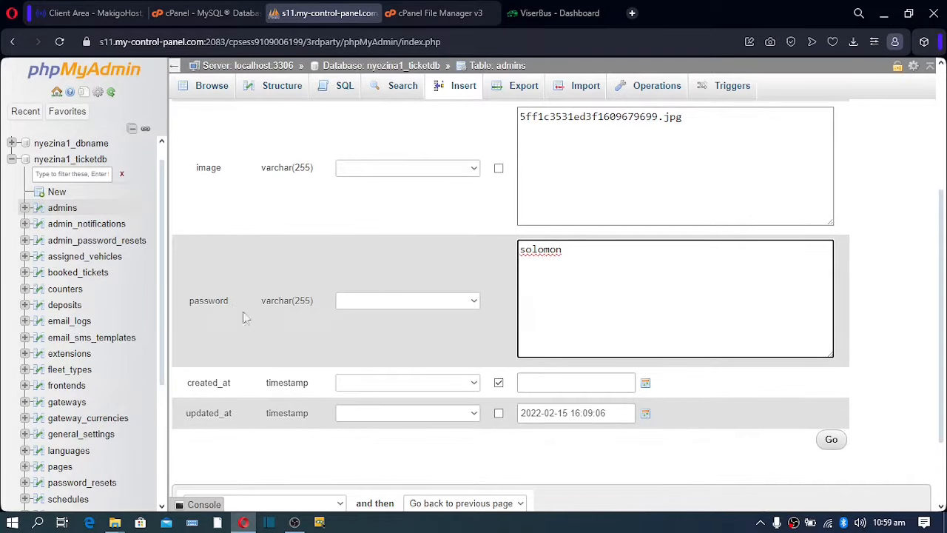
# Set the password field's Function to 'password_hash() PHP function' so it is hashed on save.
pyautogui.click(471, 302)
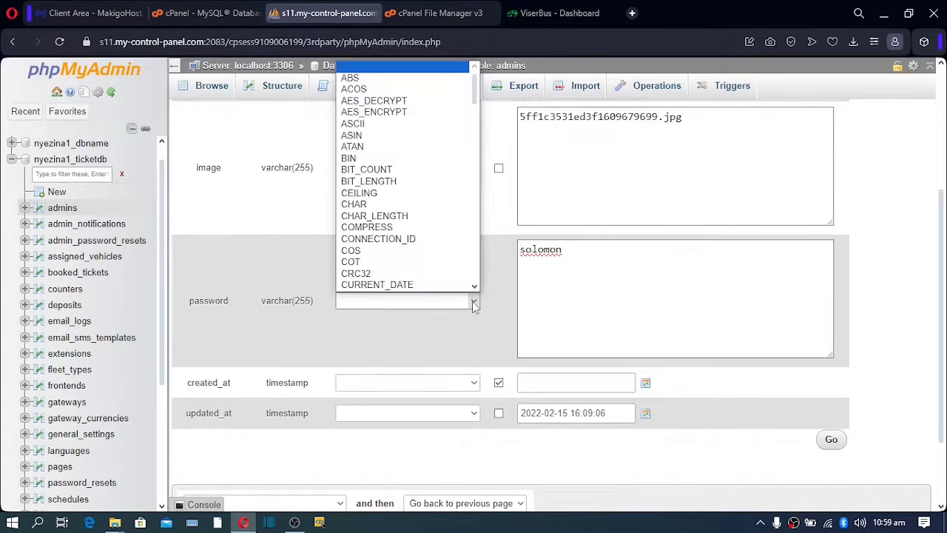
pyautogui.scroll(-15, 437, 262)
pyautogui.scroll(-15, 437, 263)
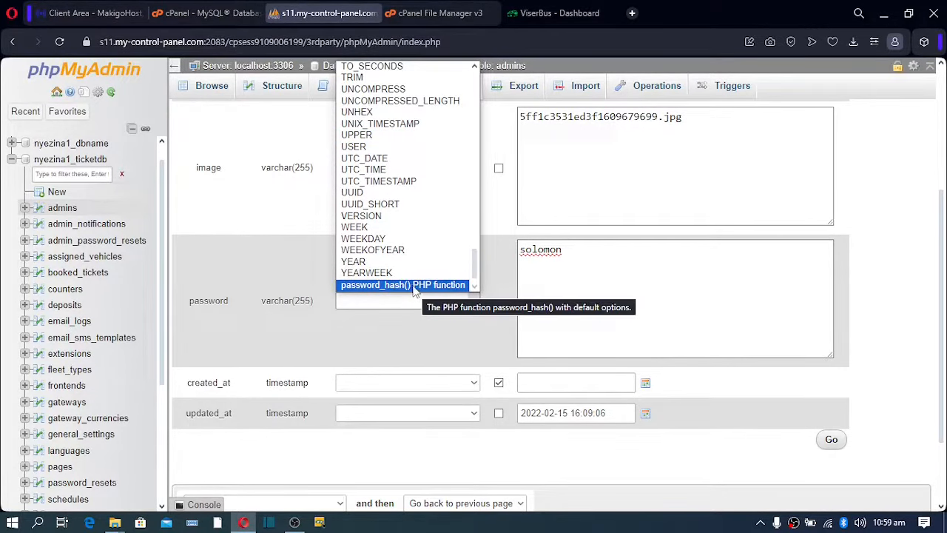
pyautogui.click(414, 286)
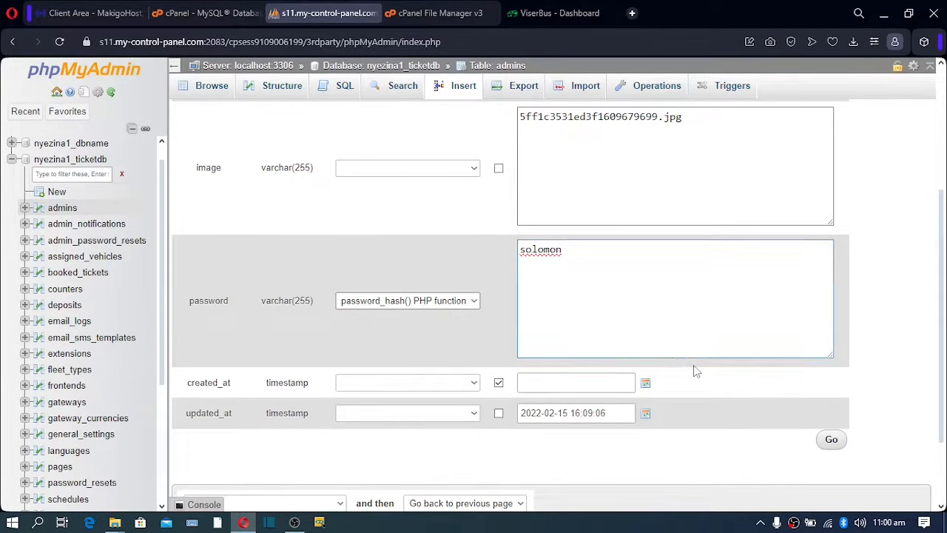
# Submit the edited admins row with Go to store the new username and hashed password.
pyautogui.scroll(-2, 696, 366)
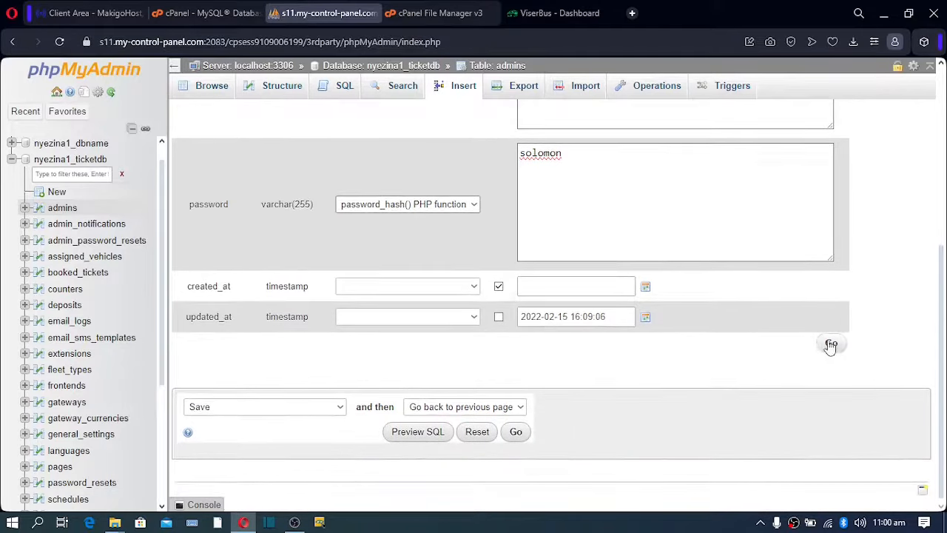
pyautogui.click(515, 435)
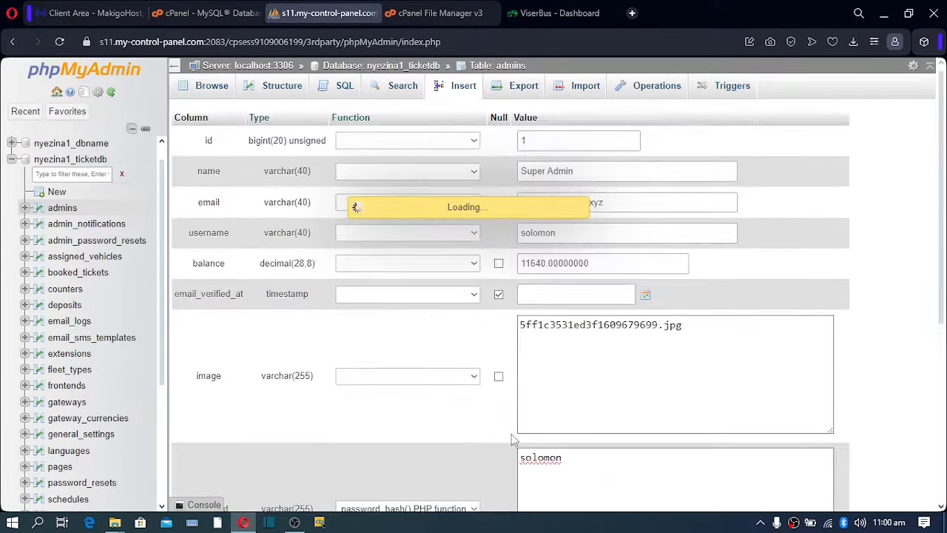
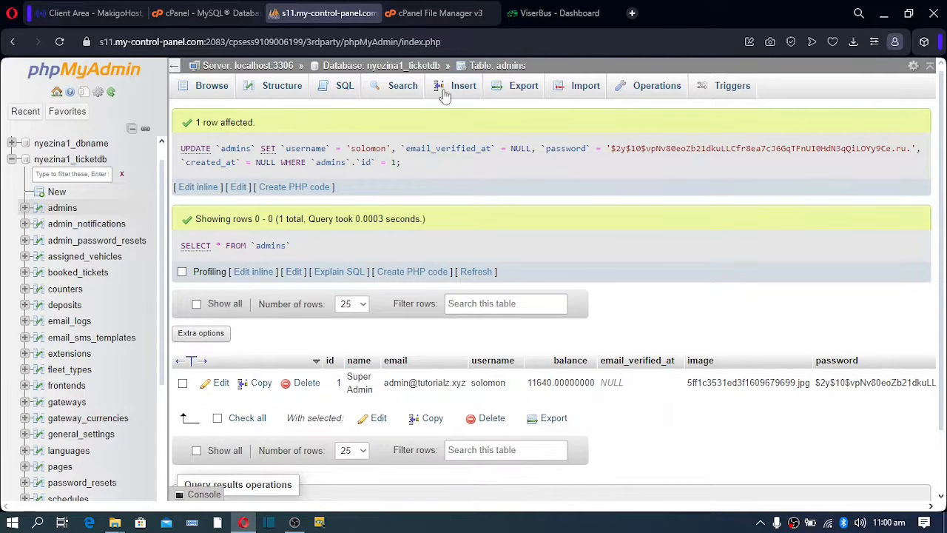
# Switch from phpMyAdmin back to the ViserBus dashboard browser tab.
pyautogui.click(555, 13)
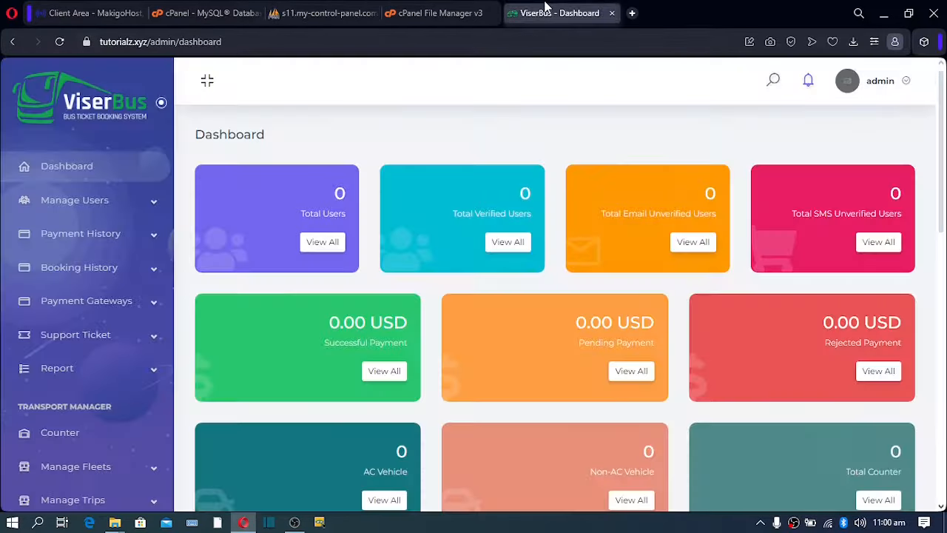
# Log out of the admin panel and log back in with the updated username and pasted password.
pyautogui.click(903, 80)
pyautogui.click(829, 165)
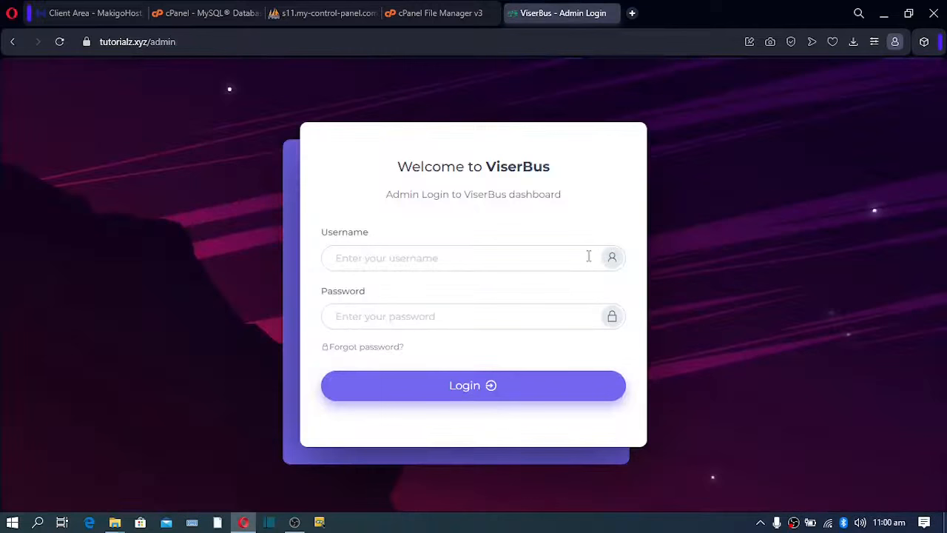
pyautogui.click(527, 257)
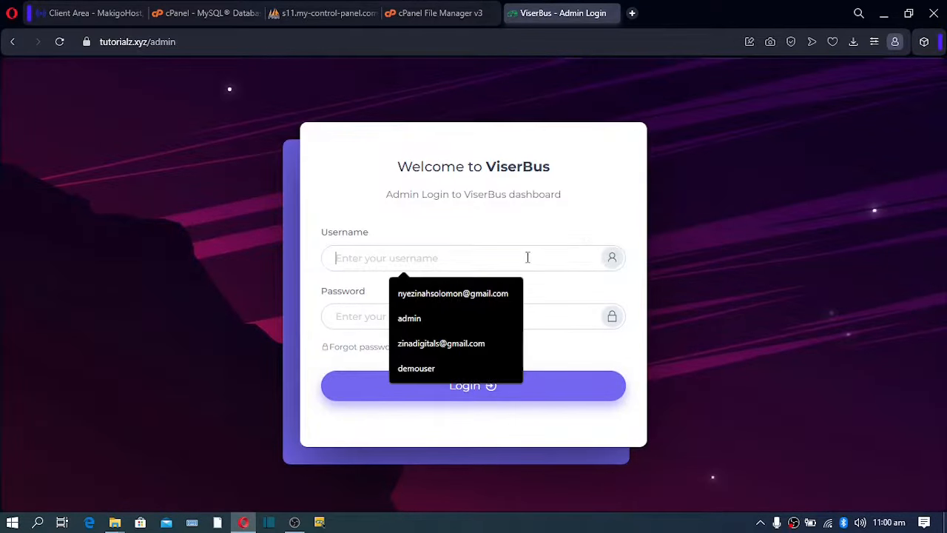
pyautogui.write('solo')
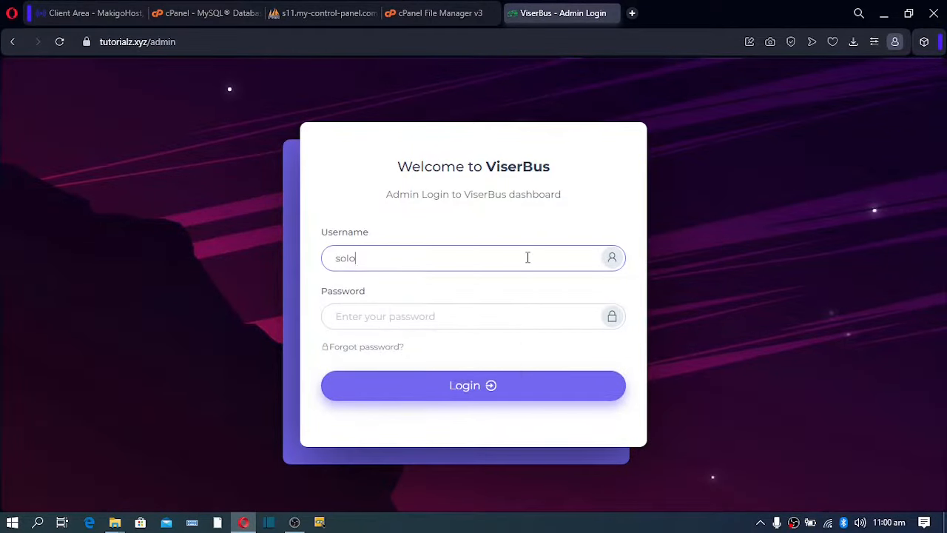
pyautogui.write('mon')
pyautogui.hotkey('ctrl', 'a')
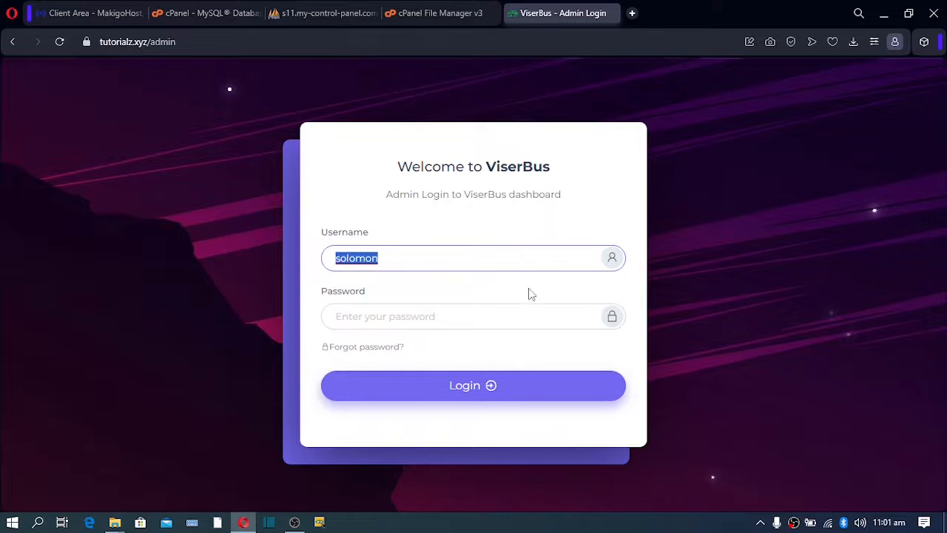
pyautogui.click(526, 317)
pyautogui.hotkey('ctrl', 'v')
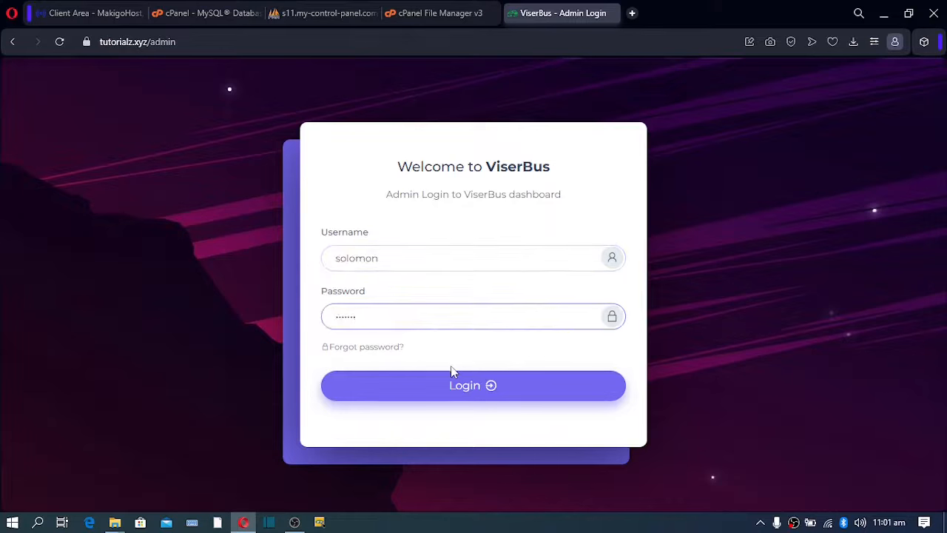
pyautogui.click(449, 386)
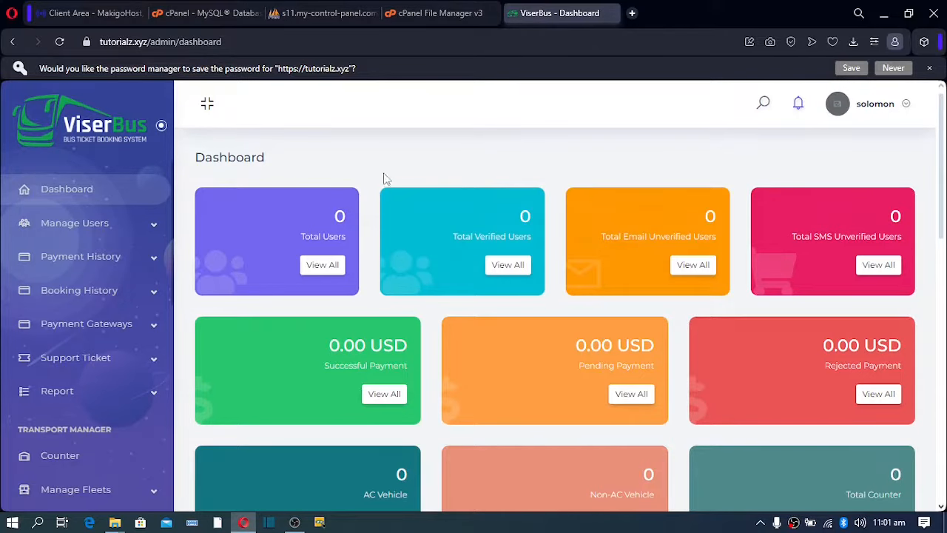
pyautogui.scroll(-5, 379, 179)
pyautogui.scroll(-4, 376, 179)
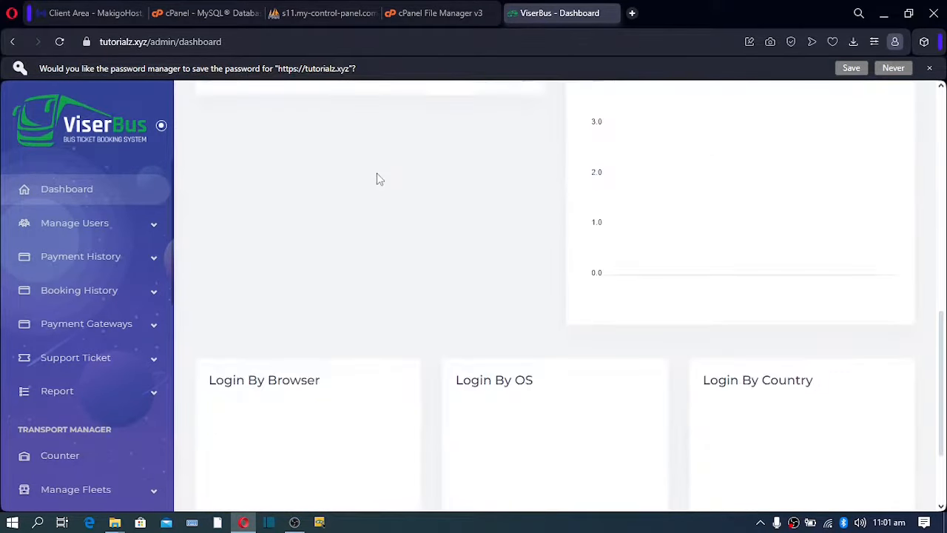
pyautogui.scroll(6, 378, 180)
pyautogui.scroll(3, 379, 179)
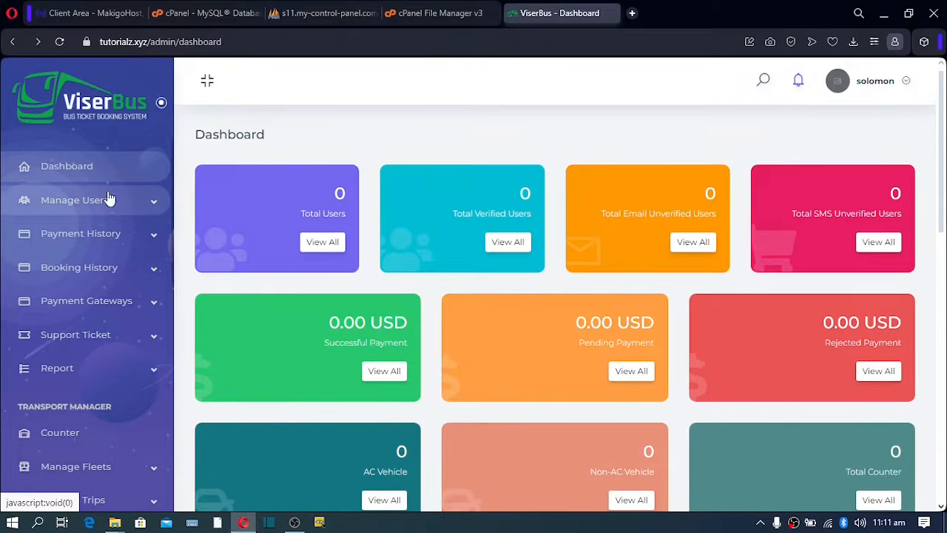
pyautogui.scroll(-7, 108, 199)
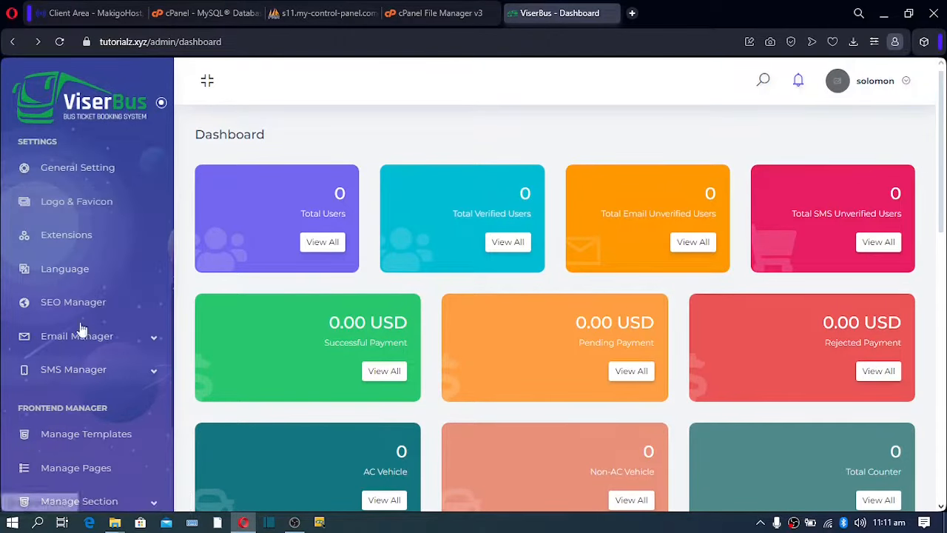
# Enable Force SSL, Email Verification and Force Secure Password in General Setting and save.
pyautogui.click(76, 169)
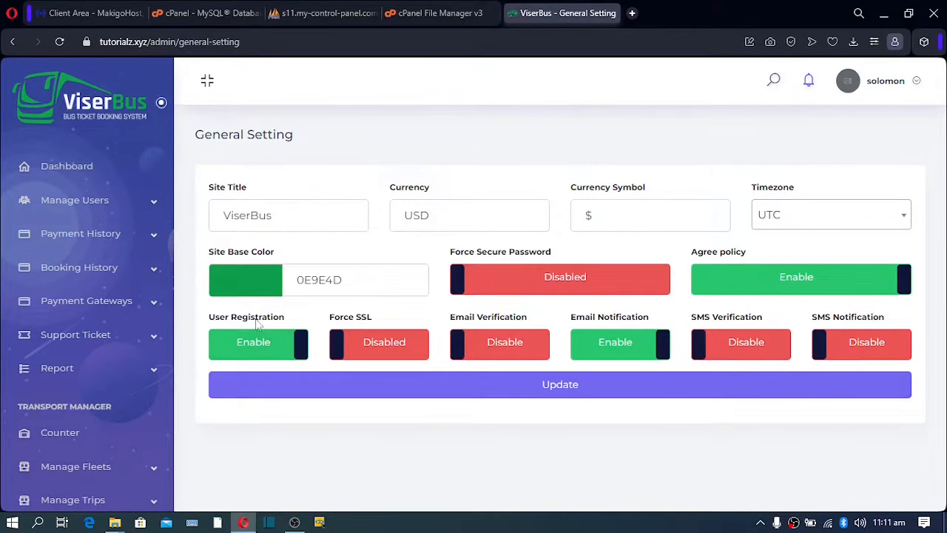
pyautogui.click(358, 349)
pyautogui.click(495, 359)
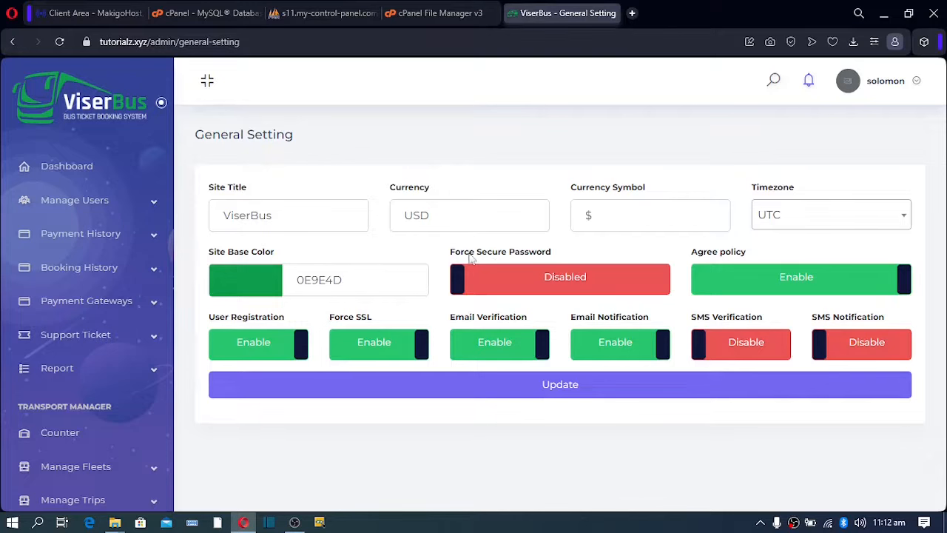
pyautogui.click(511, 289)
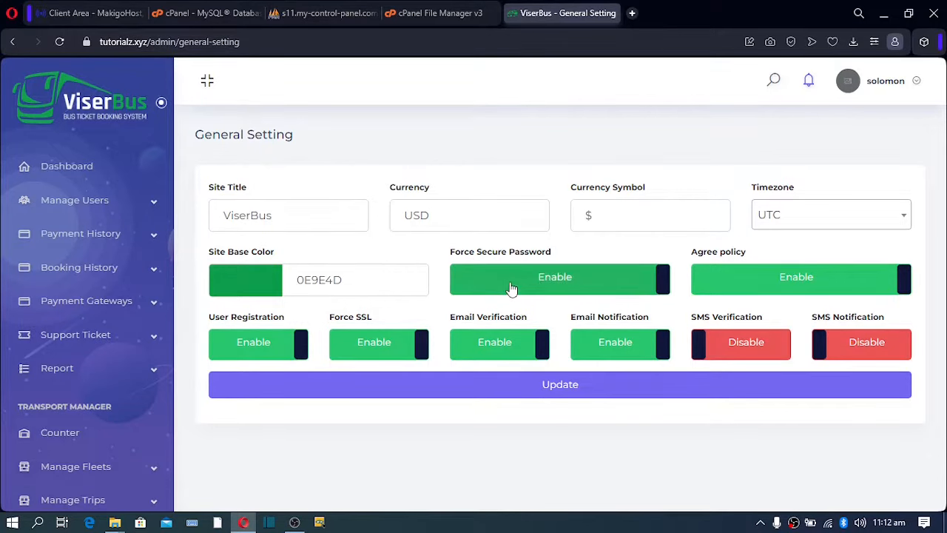
pyautogui.click(435, 390)
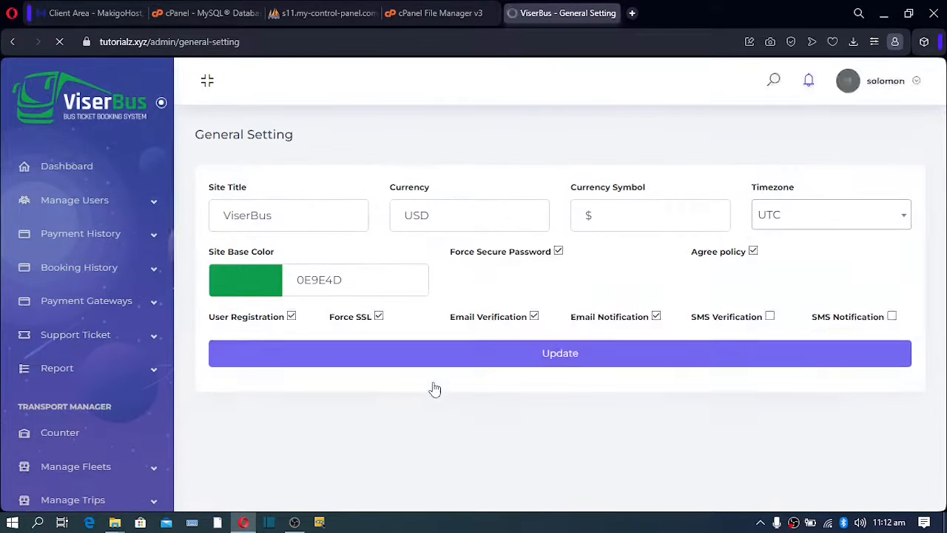
# Change the site title from ViserBus to SoloBus and save it.
pyautogui.moveTo(301, 209); pyautogui.dragTo(176, 223)
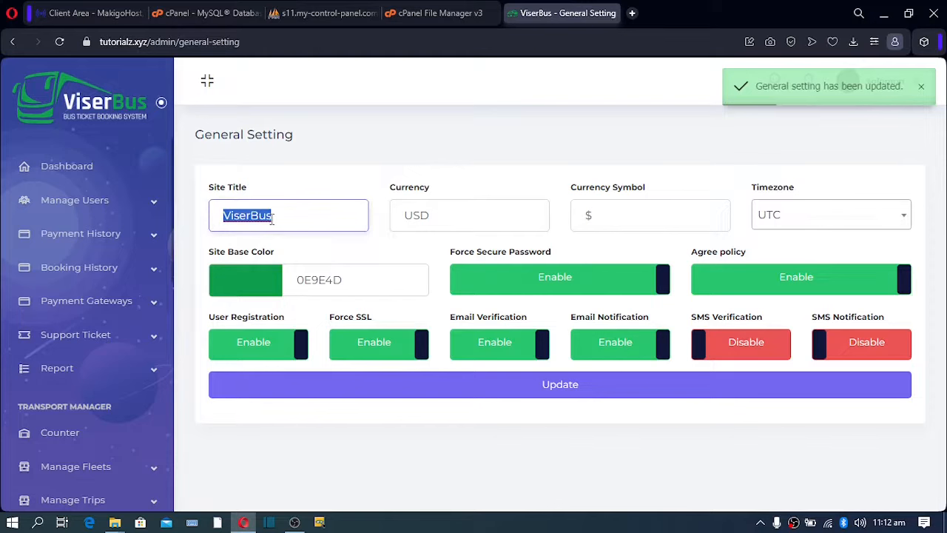
pyautogui.write('SO')
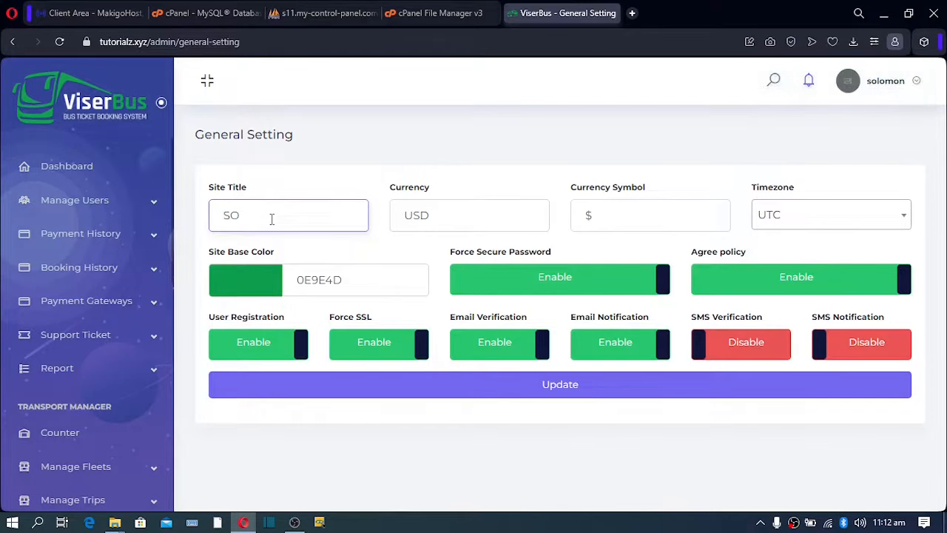
pyautogui.write('oloTickets')
pyautogui.moveTo(293, 218); pyautogui.dragTo(247, 215)
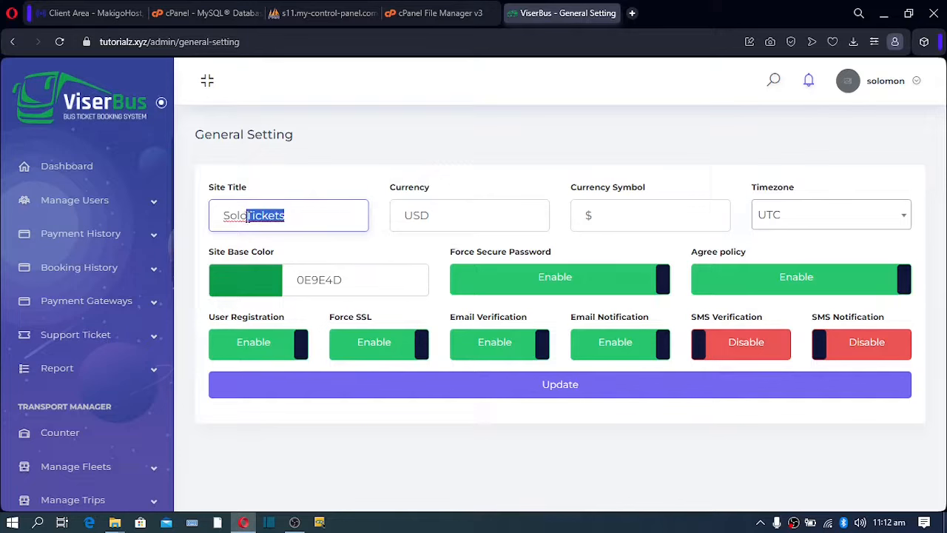
pyautogui.write('Bus')
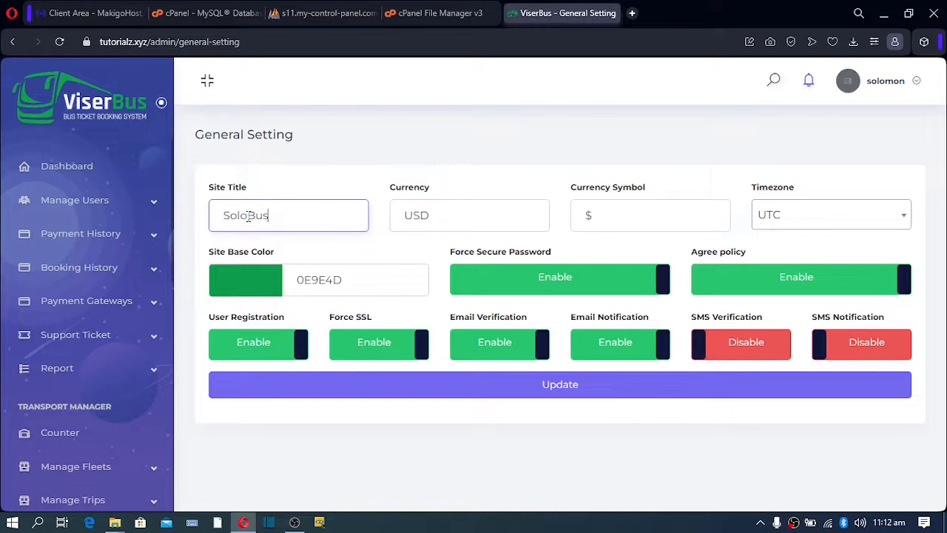
pyautogui.doubleClick(248, 215)
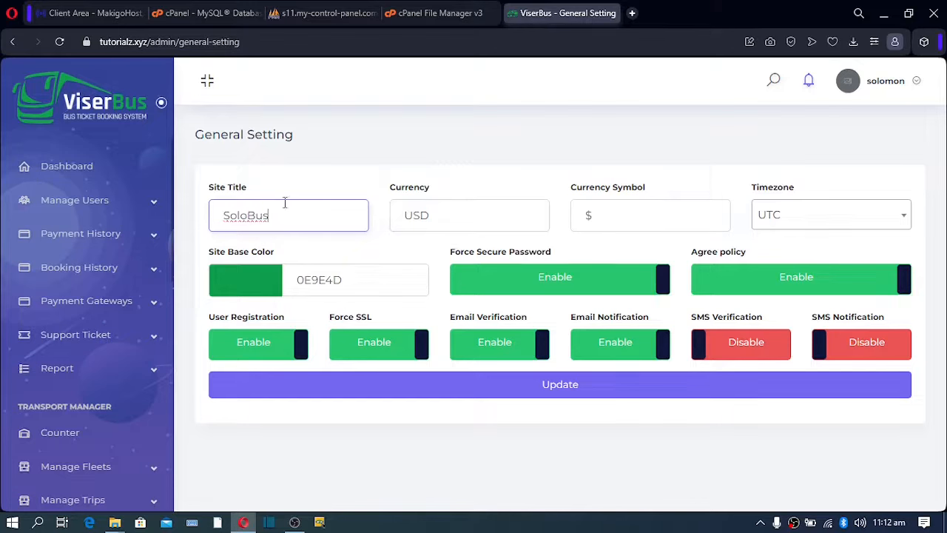
pyautogui.click(364, 399)
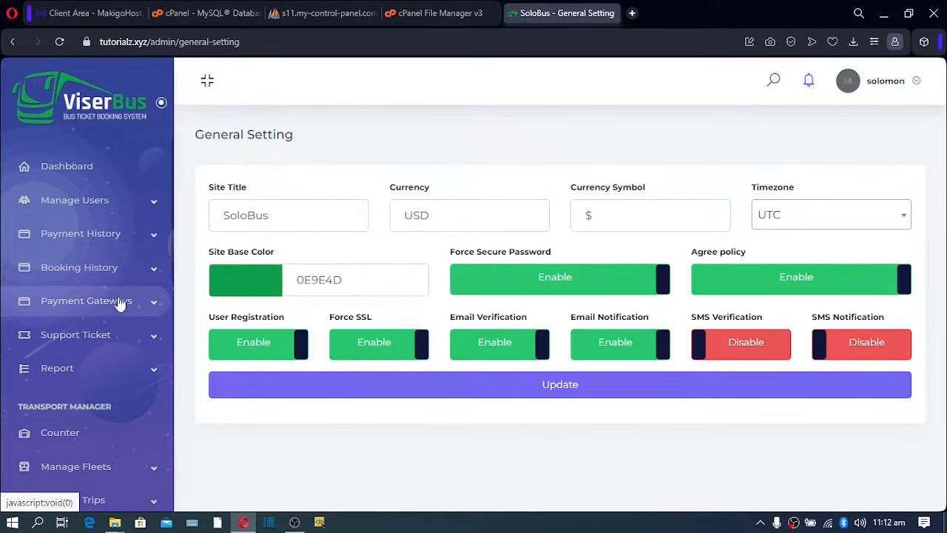
pyautogui.scroll(-2, 106, 353)
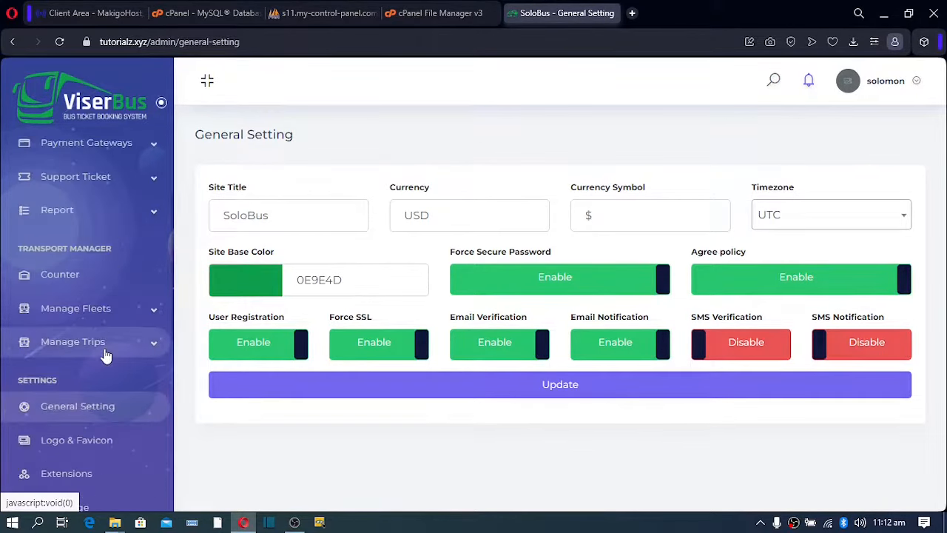
# Open Logo & Favicon settings to view the default ViserBus logos and bus favicon.
pyautogui.click(53, 448)
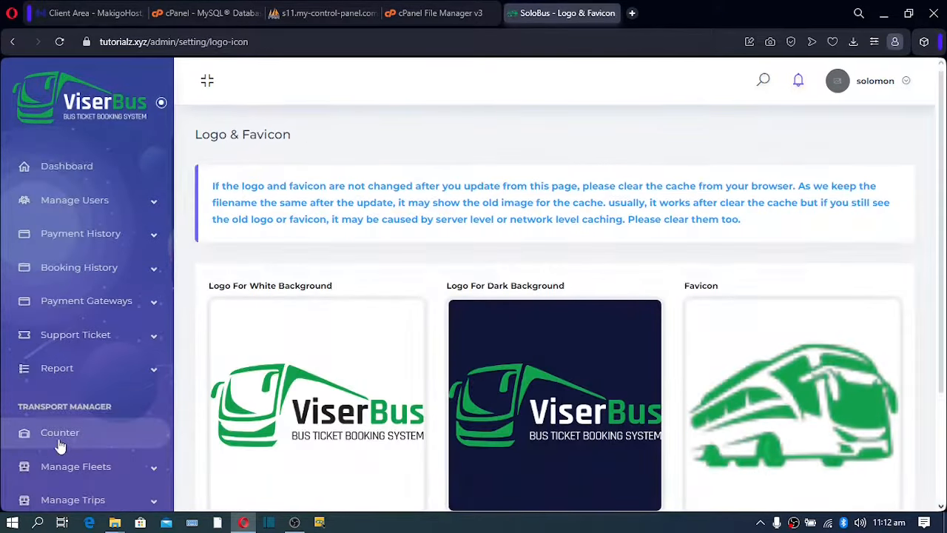
pyautogui.scroll(-2, 332, 303)
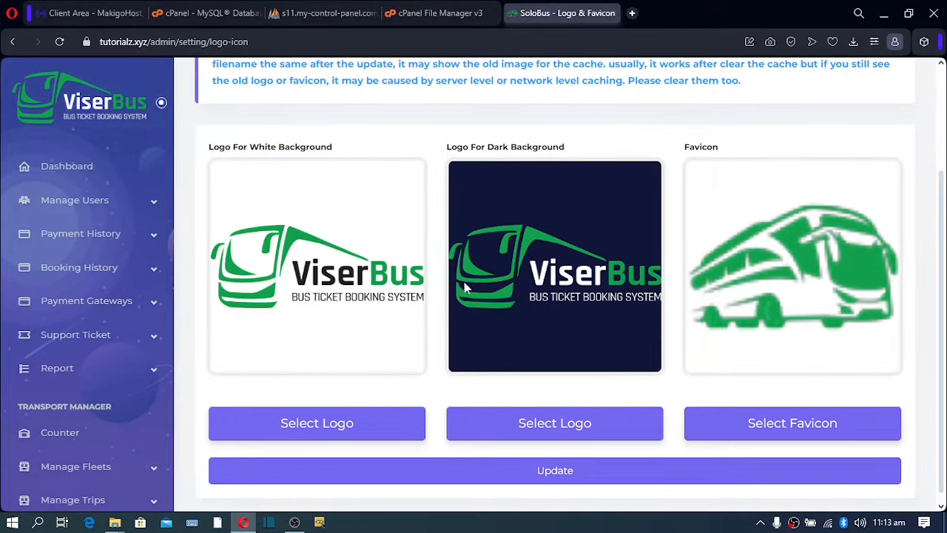
pyautogui.scroll(-7, 89, 366)
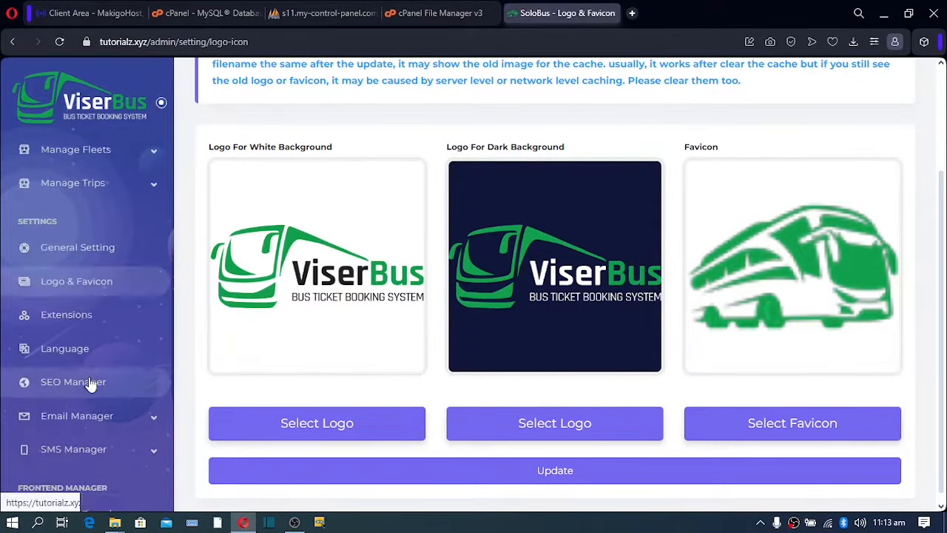
pyautogui.scroll(3, 92, 385)
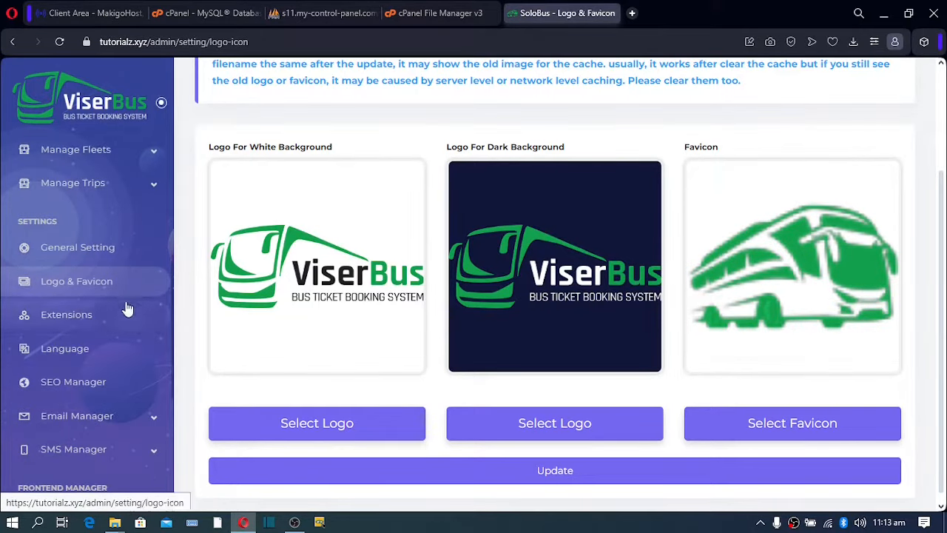
# Check the Tawk.to extension settings, activate Tawk.to, then switch to the MakigoHost client area.
pyautogui.click(68, 323)
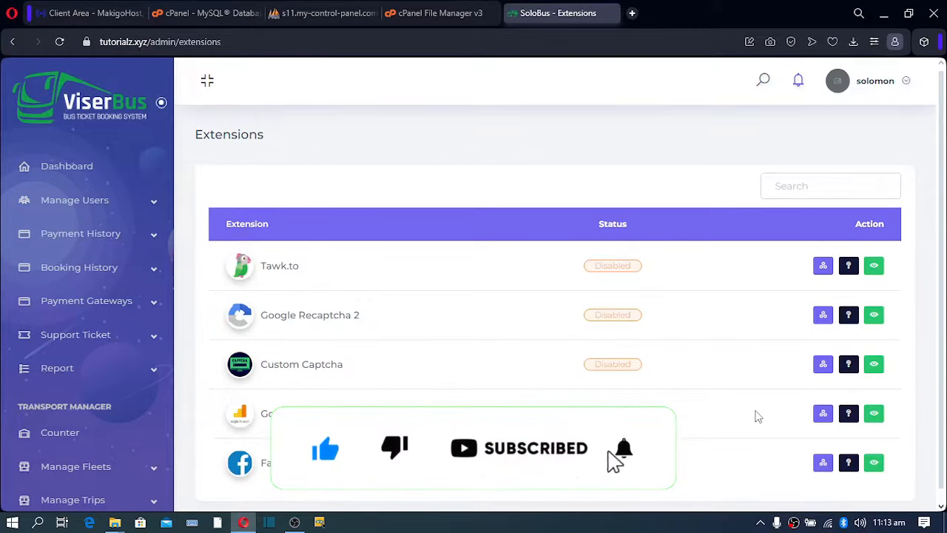
pyautogui.click(824, 268)
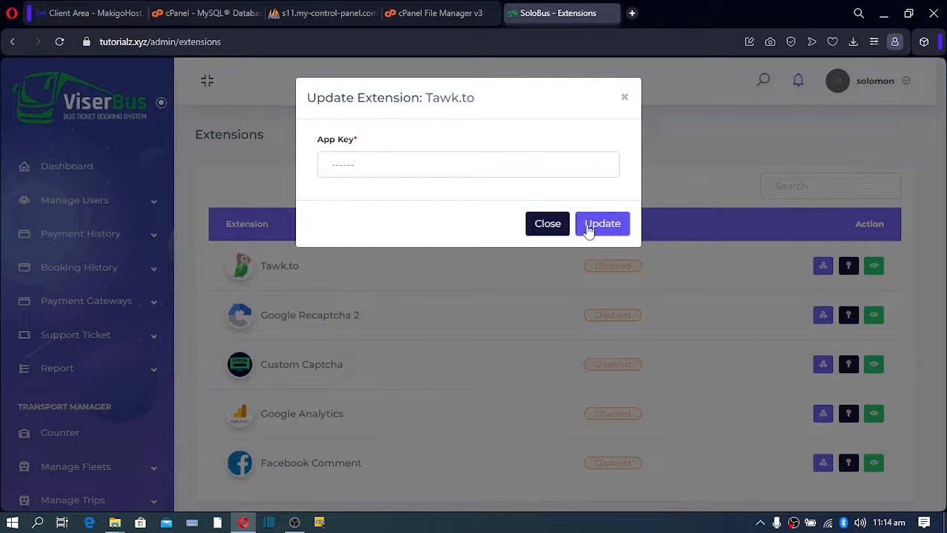
pyautogui.click(547, 224)
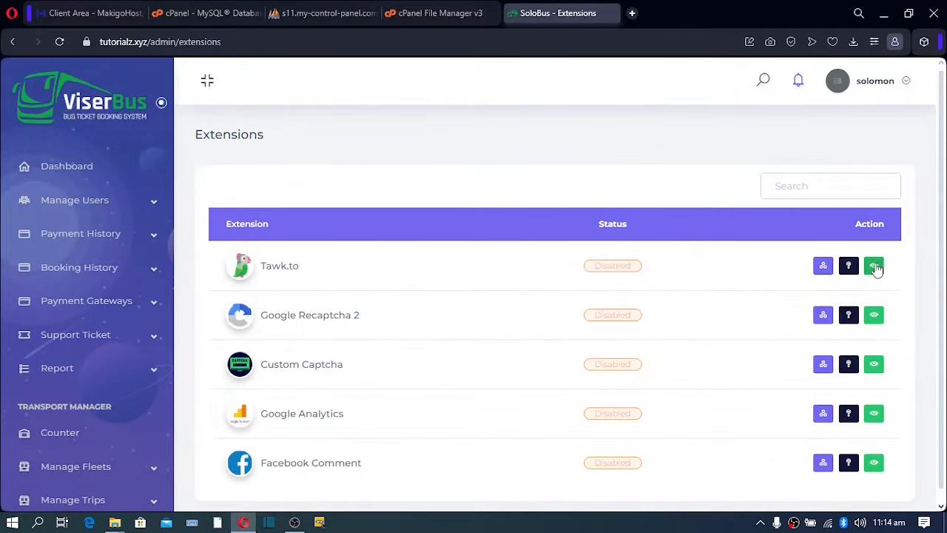
pyautogui.click(874, 266)
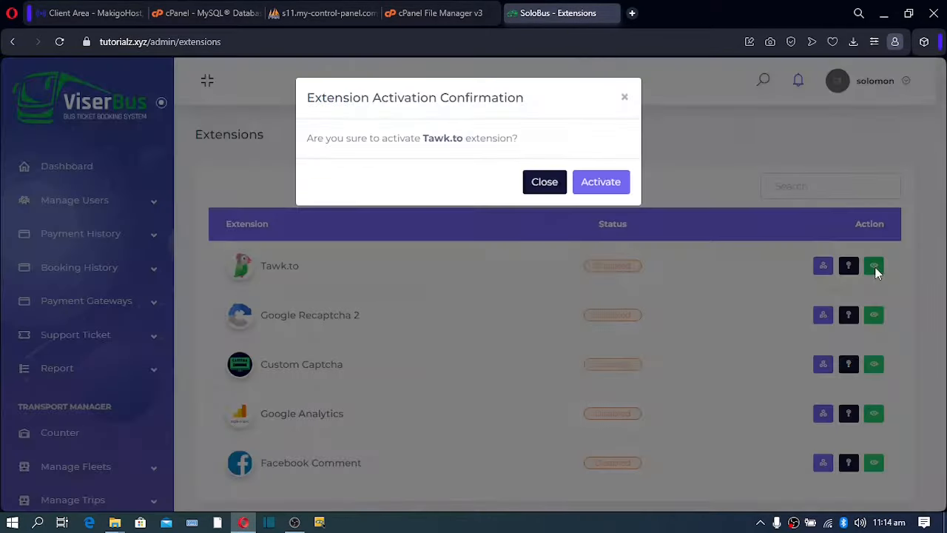
pyautogui.click(601, 186)
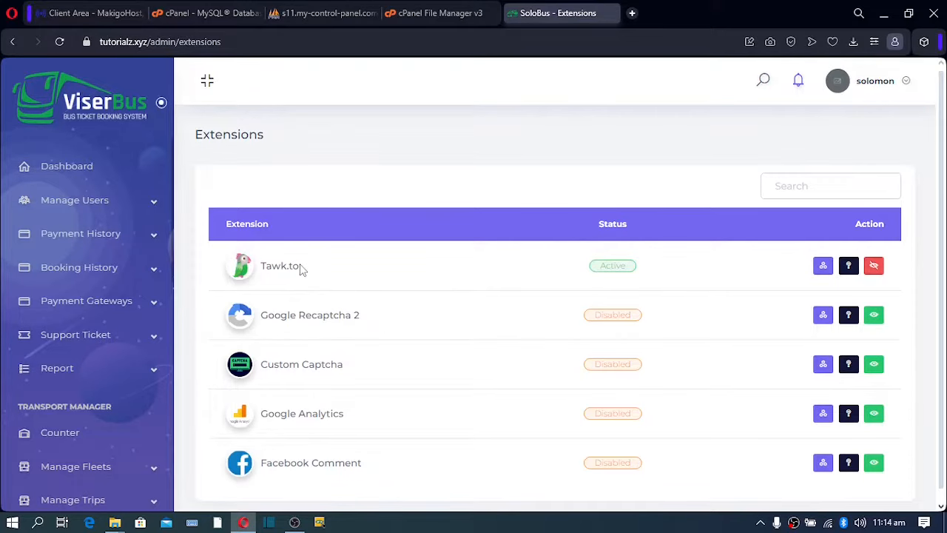
pyautogui.click(86, 13)
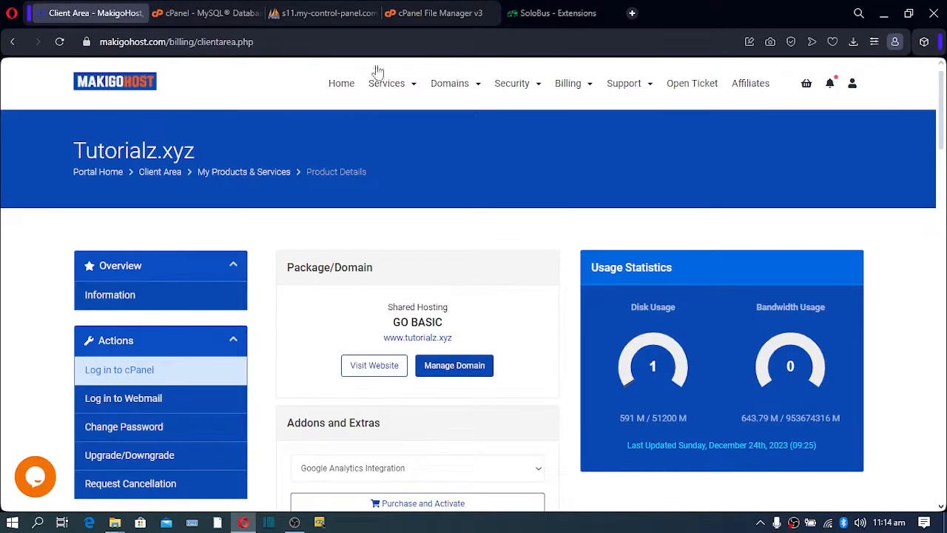
# Log out of the MakigoHost hosting account, open its login page, and return to Extensions.
pyautogui.click(851, 85)
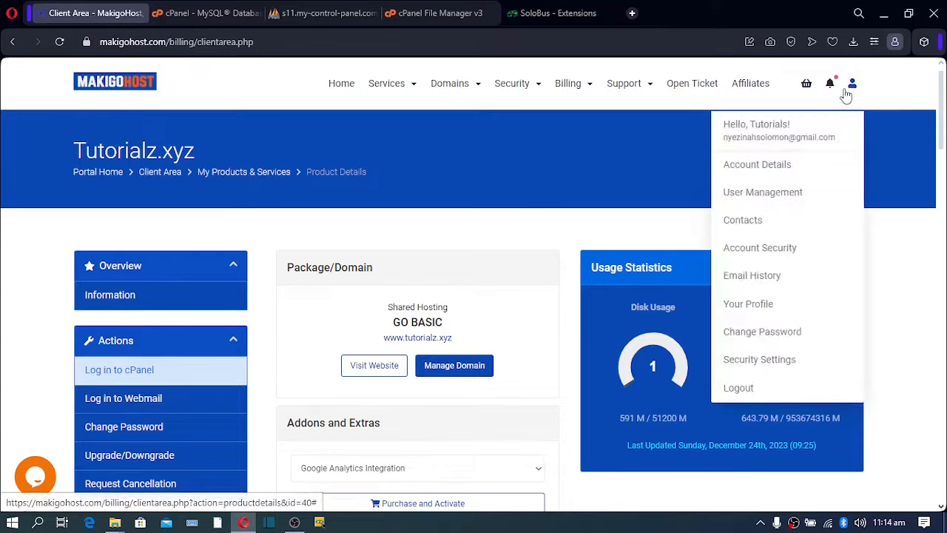
pyautogui.click(749, 390)
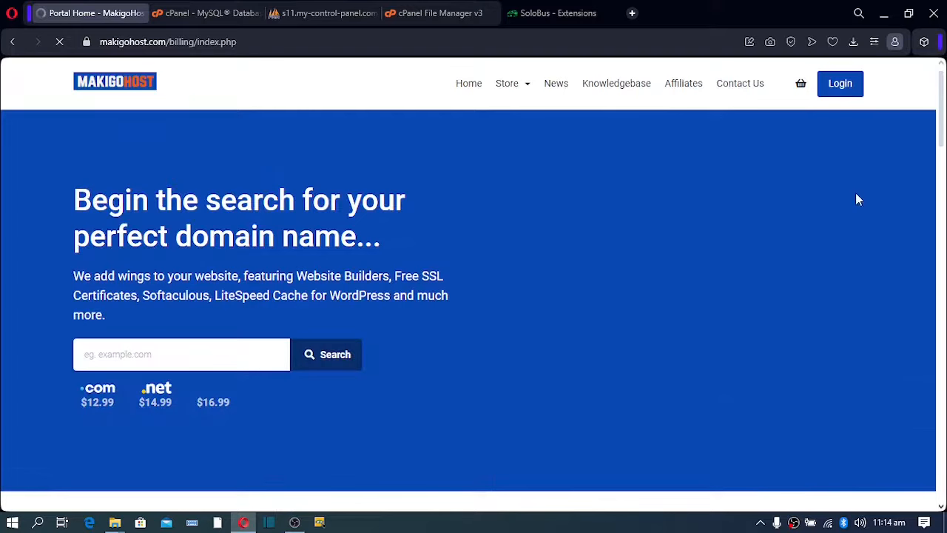
pyautogui.click(836, 90)
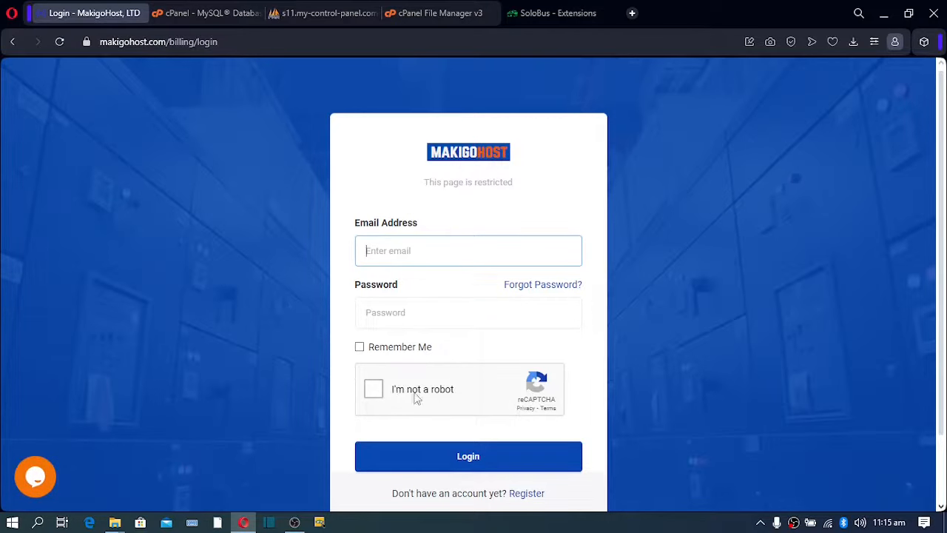
pyautogui.click(557, 15)
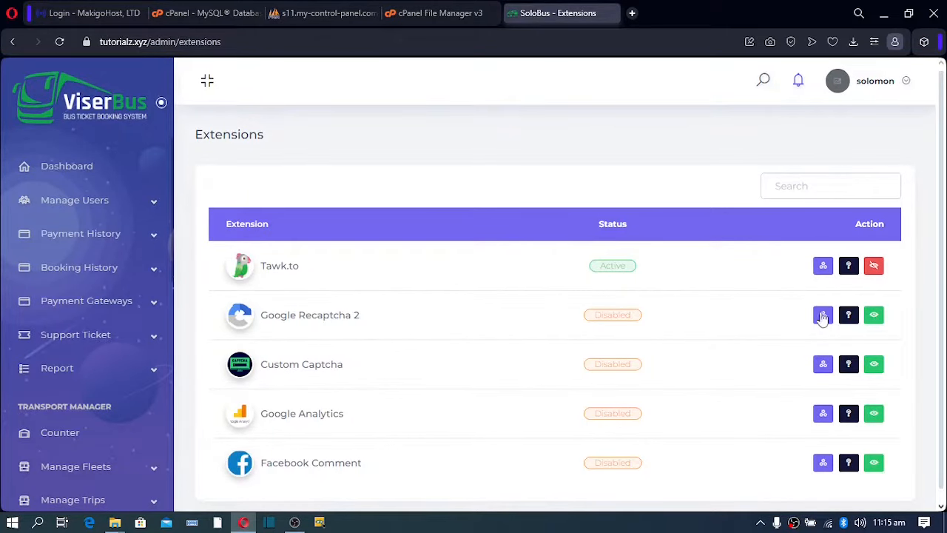
# Activate Google Recaptcha 2 and review its Site Key without changing it.
pyautogui.click(872, 314)
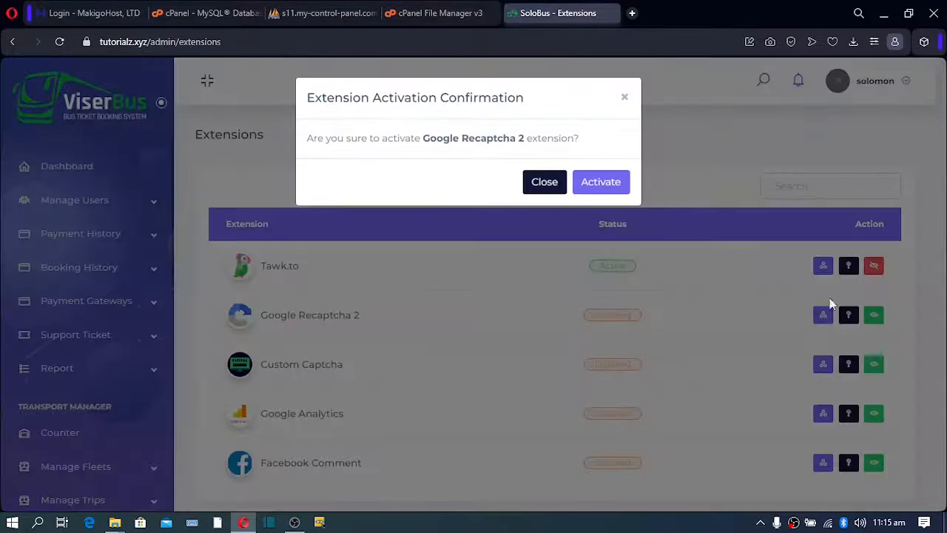
pyautogui.click(611, 184)
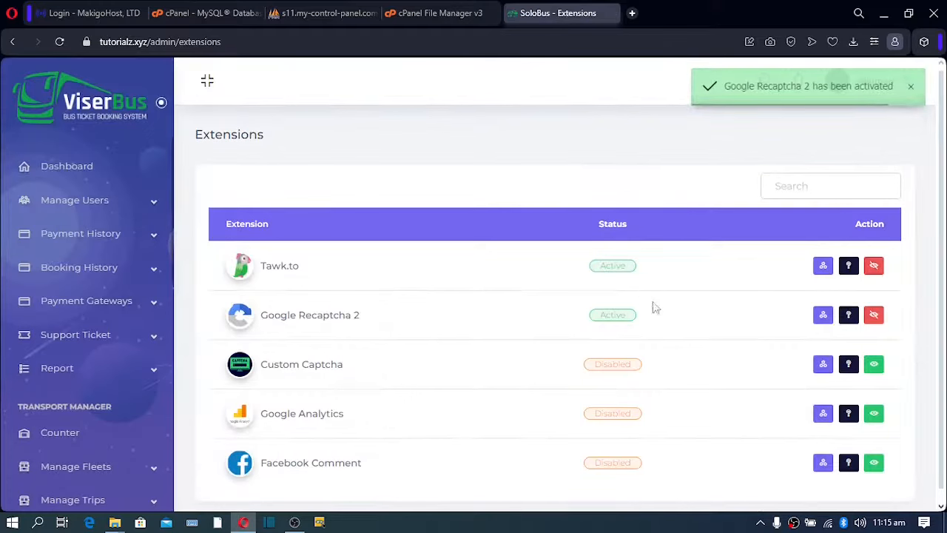
pyautogui.click(822, 316)
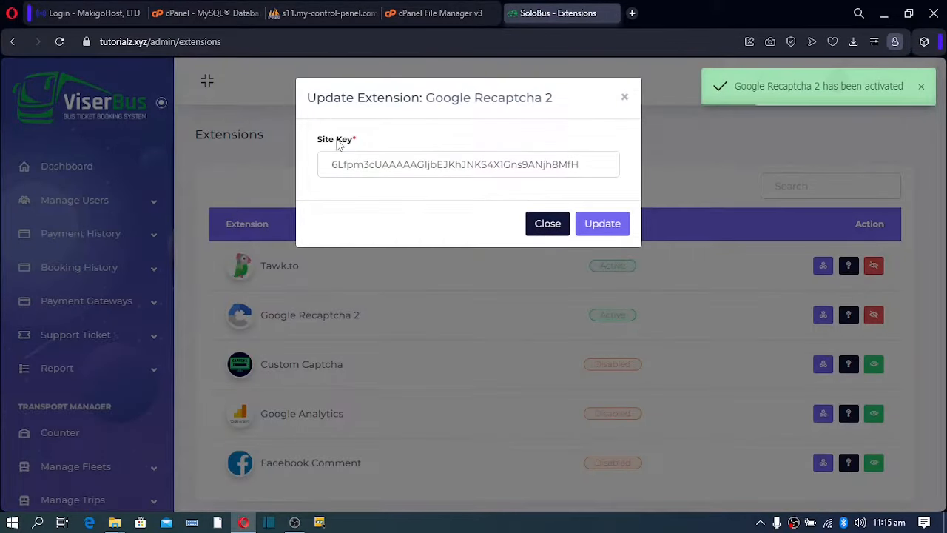
pyautogui.moveTo(582, 164); pyautogui.dragTo(308, 176)
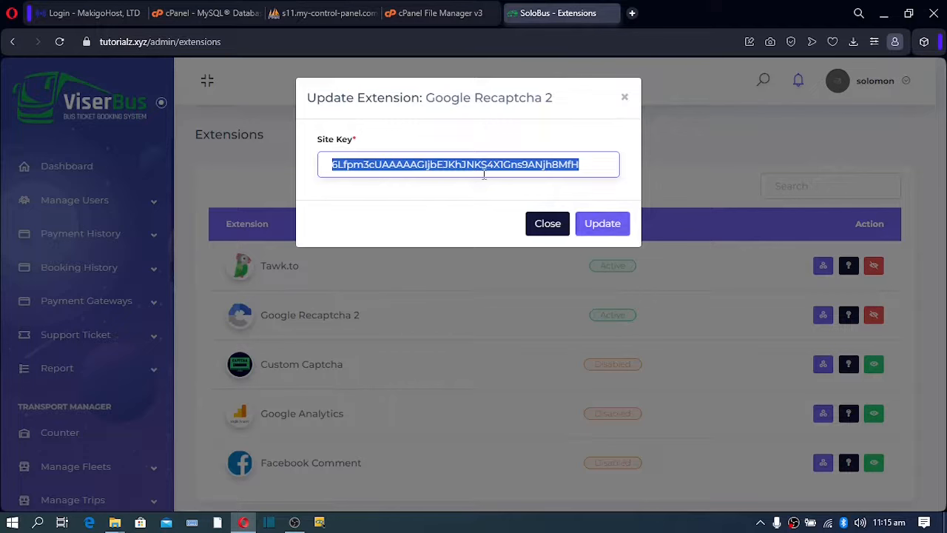
pyautogui.click(551, 223)
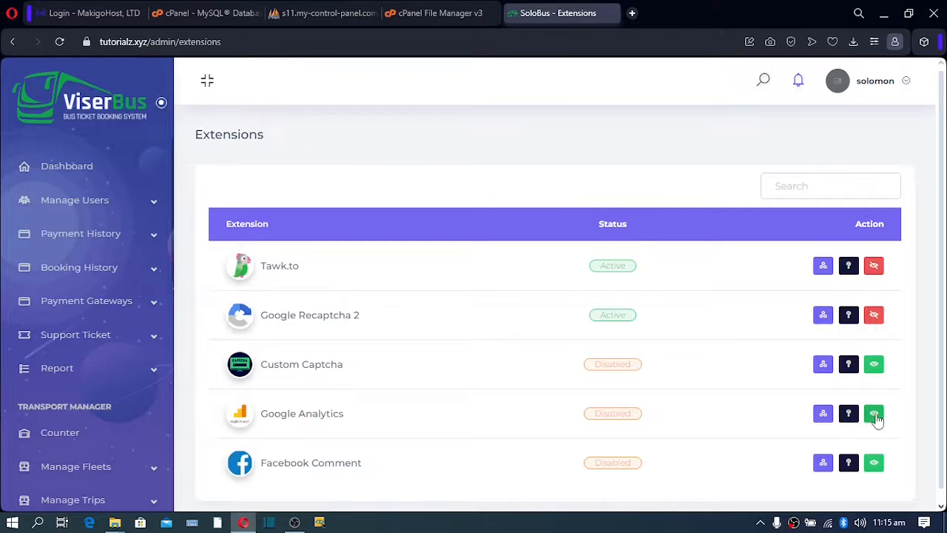
# Activate Google Analytics and review its App Key without changing it.
pyautogui.click(874, 413)
pyautogui.click(598, 185)
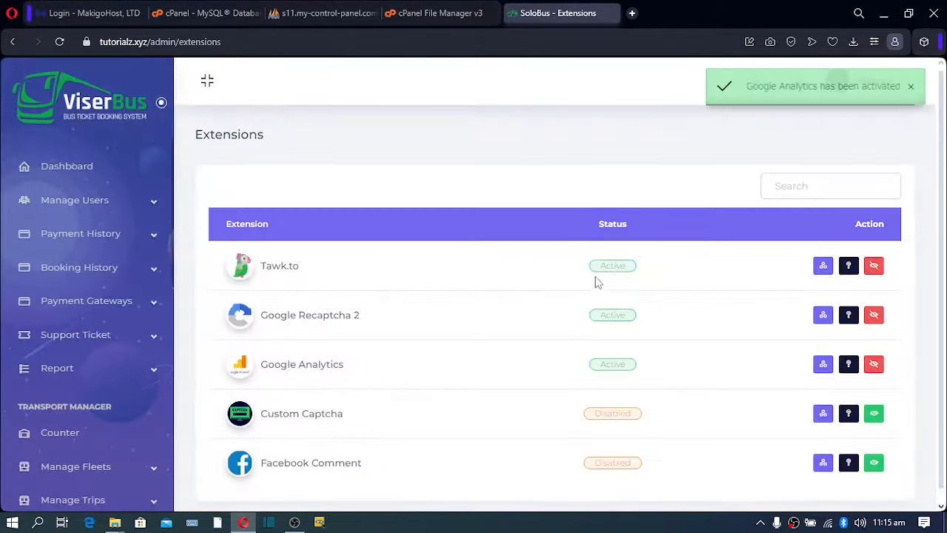
pyautogui.scroll(-1, 595, 296)
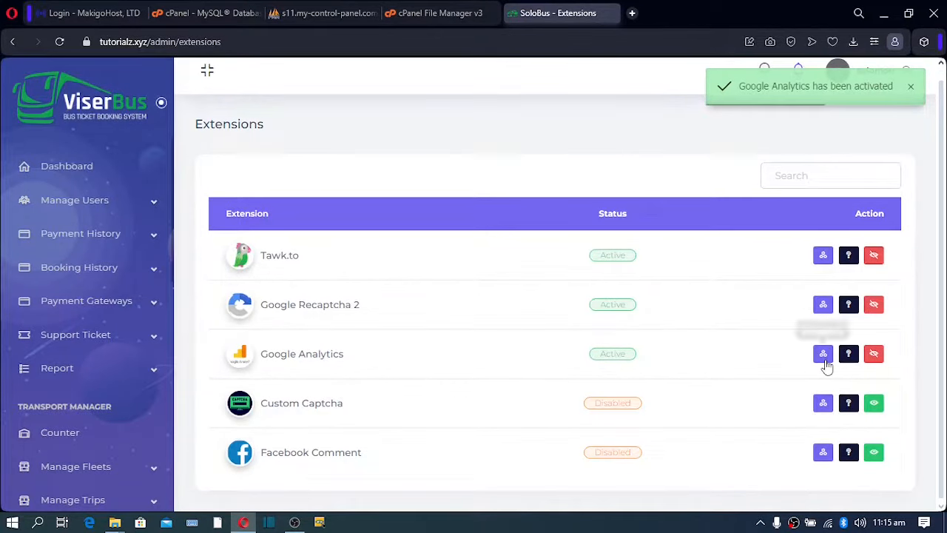
pyautogui.click(823, 354)
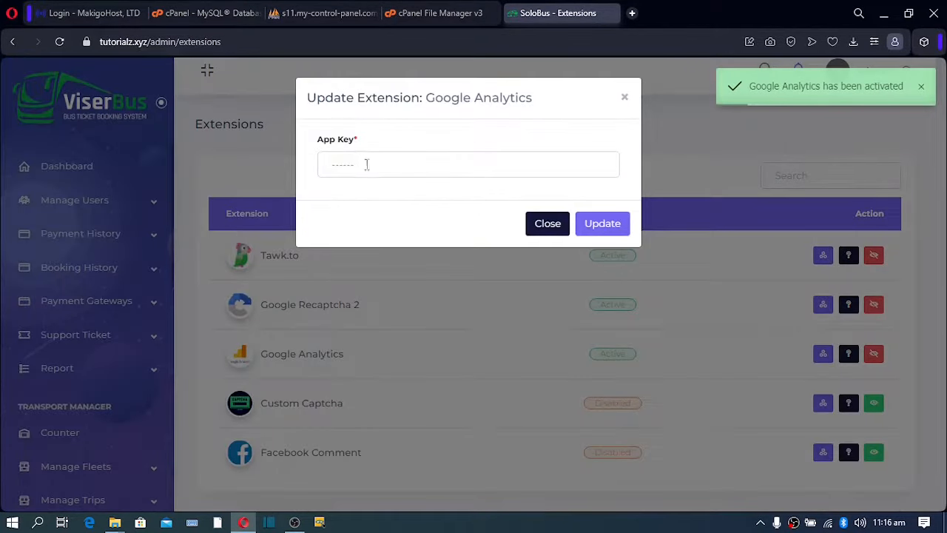
pyautogui.moveTo(365, 163); pyautogui.dragTo(301, 171)
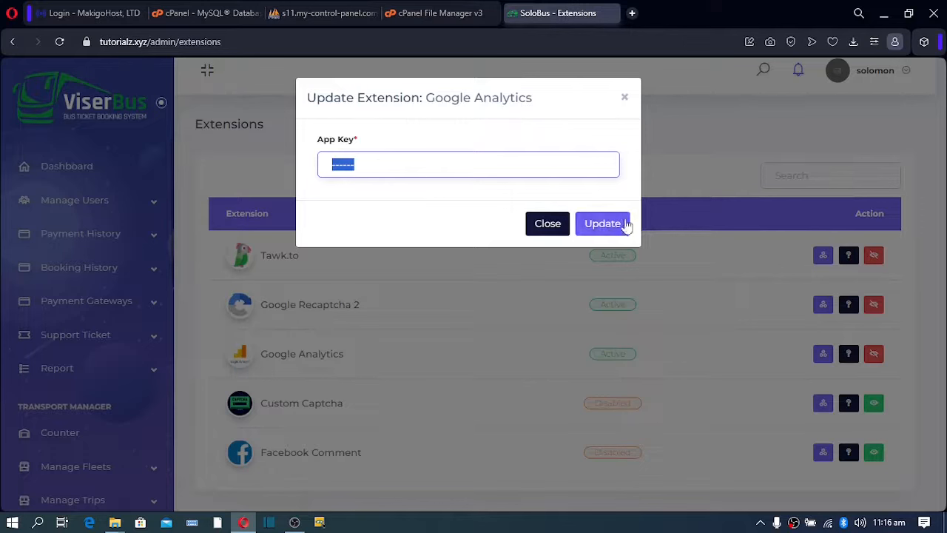
pyautogui.click(553, 224)
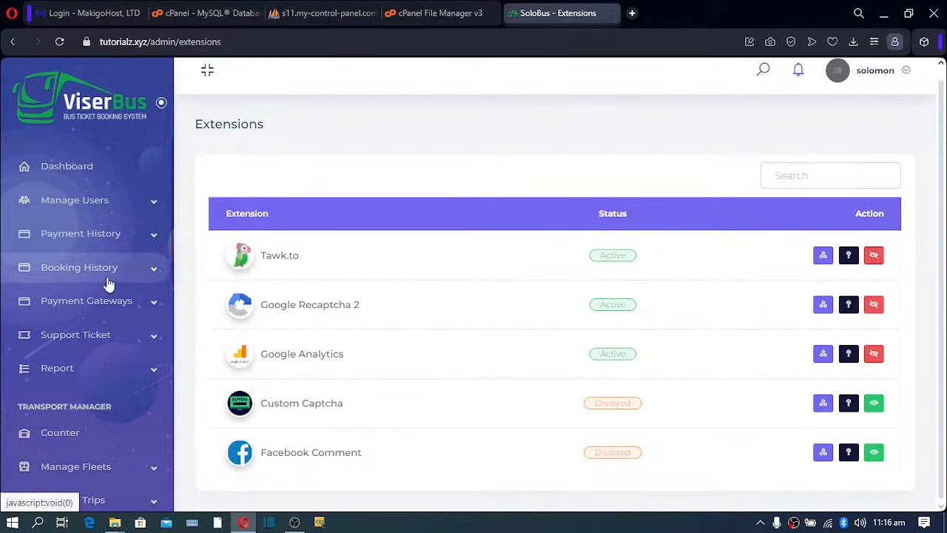
# Open the Language manager and inspect Hindi's edit form without saving changes.
pyautogui.scroll(-5, 110, 285)
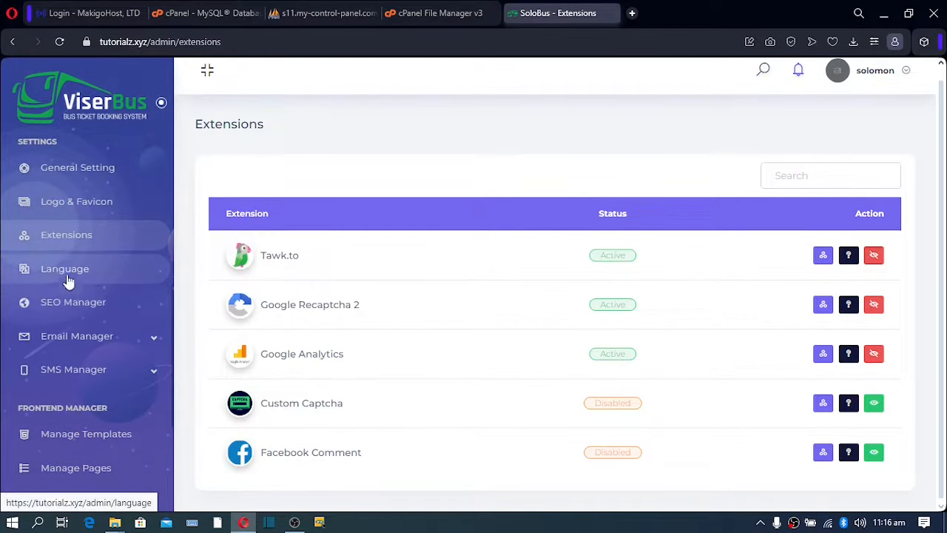
pyautogui.click(67, 274)
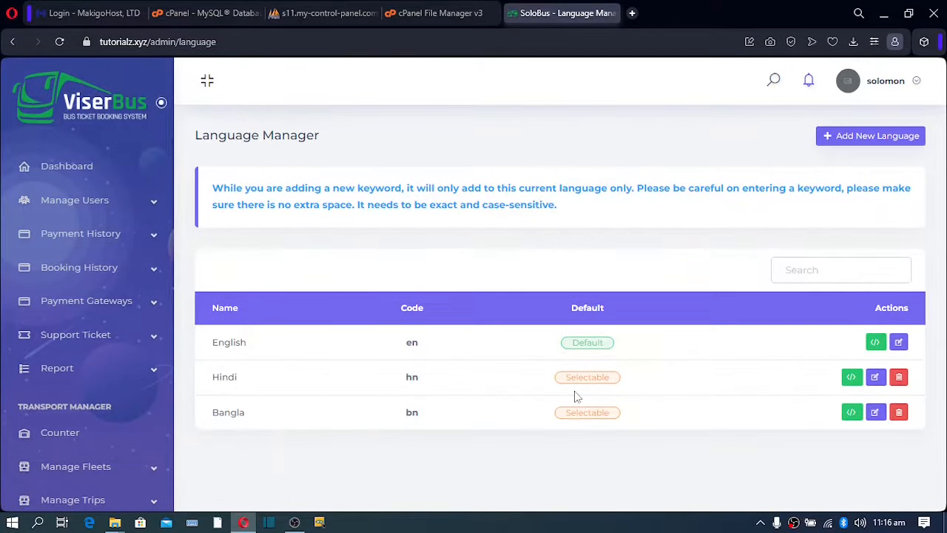
pyautogui.click(875, 379)
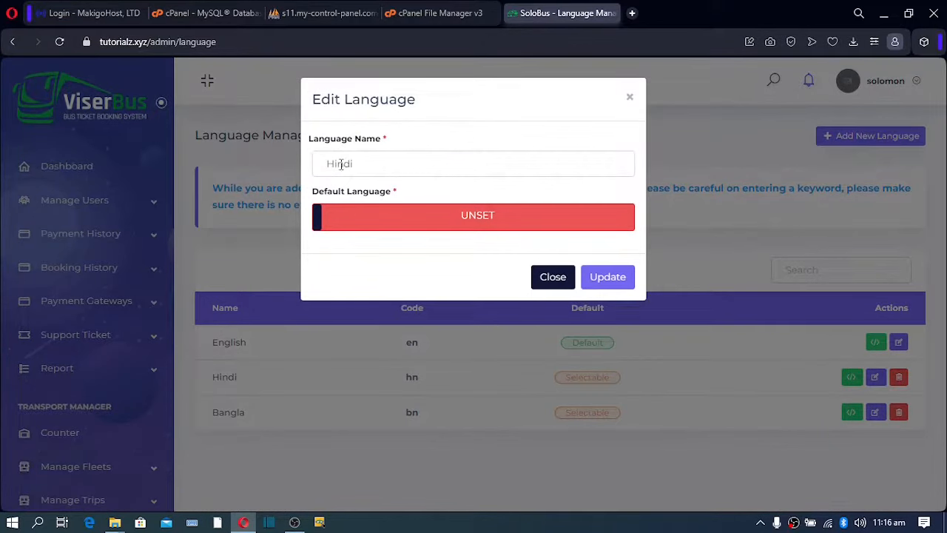
pyautogui.moveTo(339, 163); pyautogui.dragTo(357, 166)
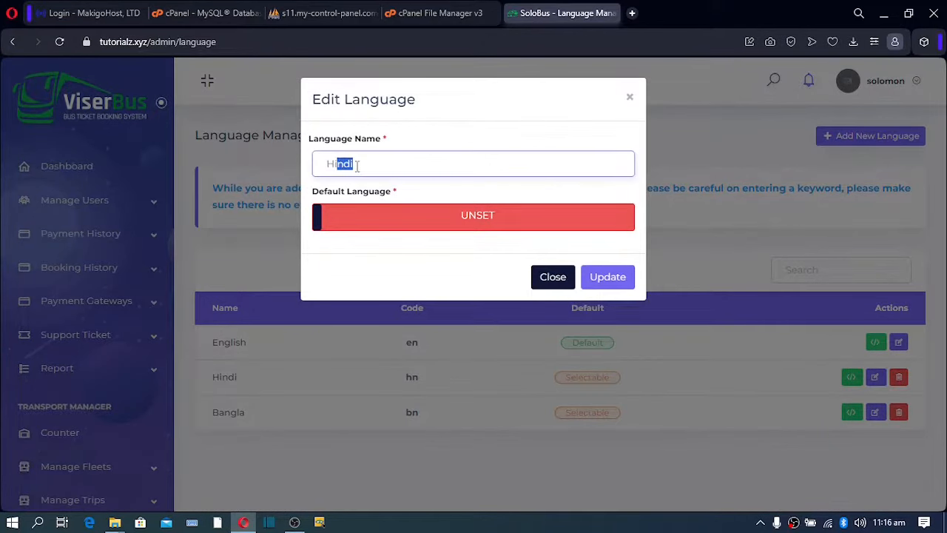
pyautogui.click(555, 281)
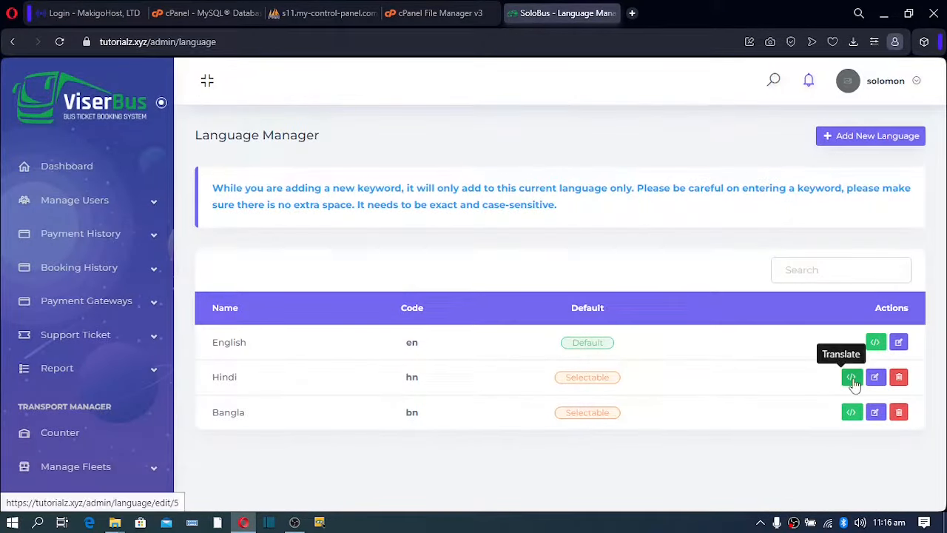
# Open Hindi's keyword translations and scroll through the English keys and Hindi values.
pyautogui.click(852, 379)
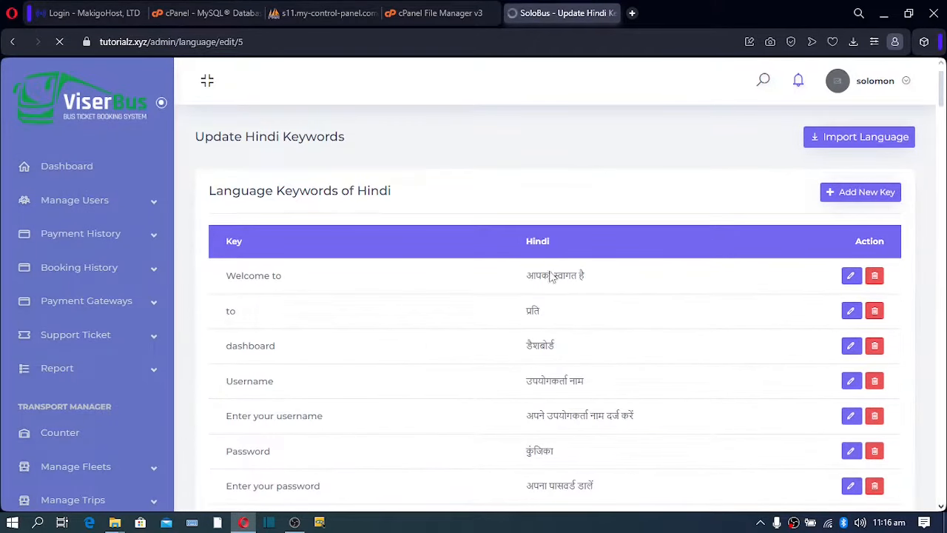
pyautogui.scroll(-9, 546, 278)
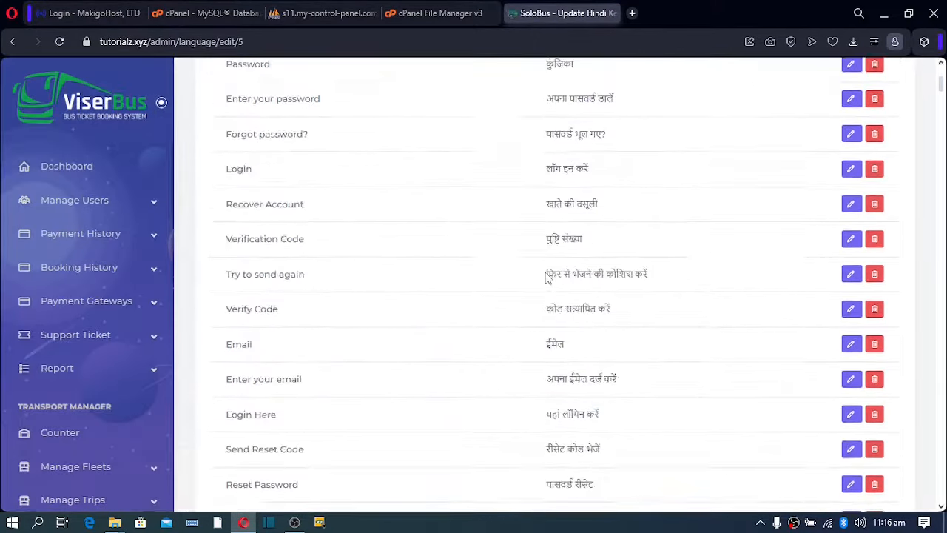
pyautogui.scroll(-10, 546, 277)
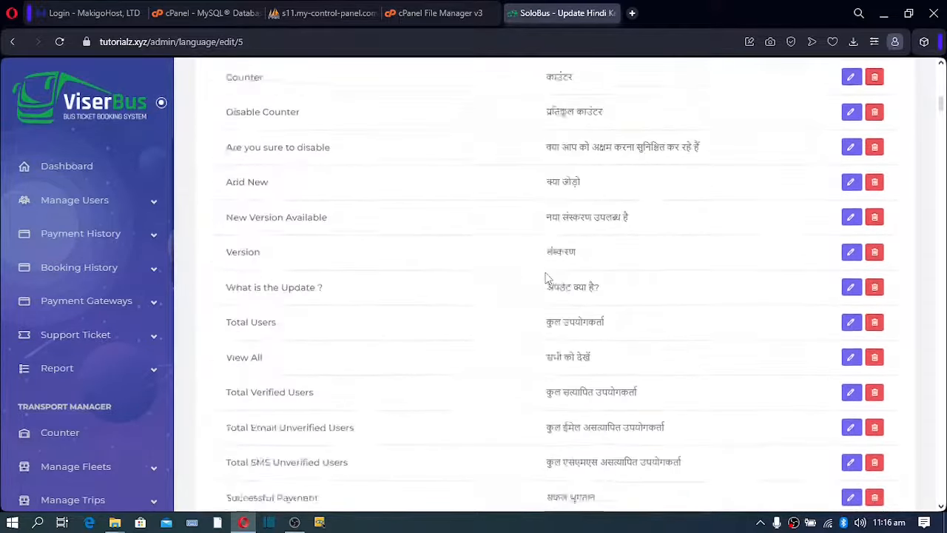
pyautogui.scroll(20, 545, 280)
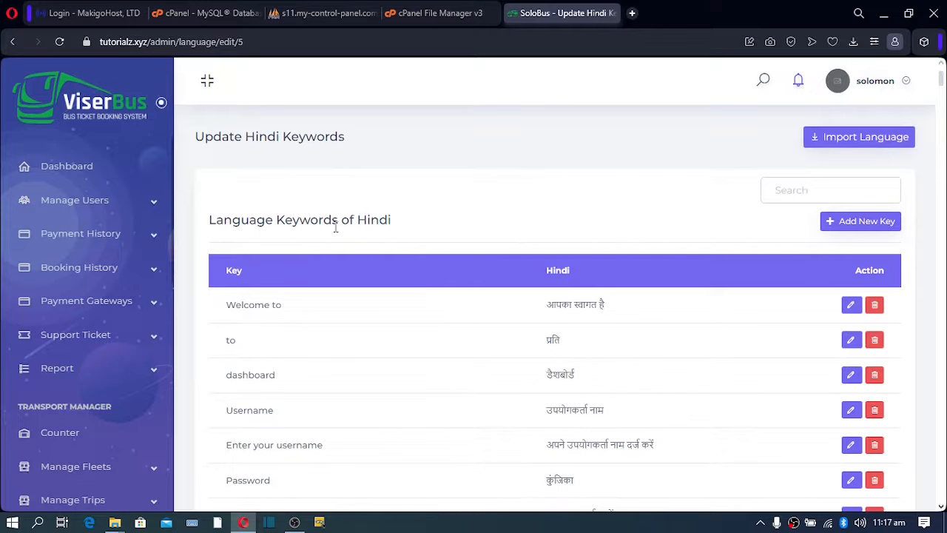
pyautogui.moveTo(355, 220); pyautogui.dragTo(404, 221)
pyautogui.scroll(-10, 154, 341)
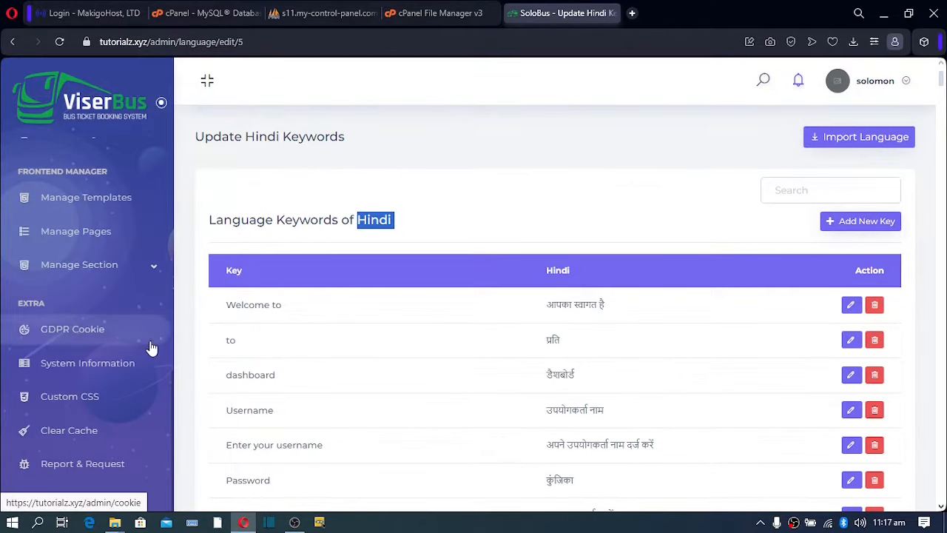
pyautogui.scroll(3, 149, 342)
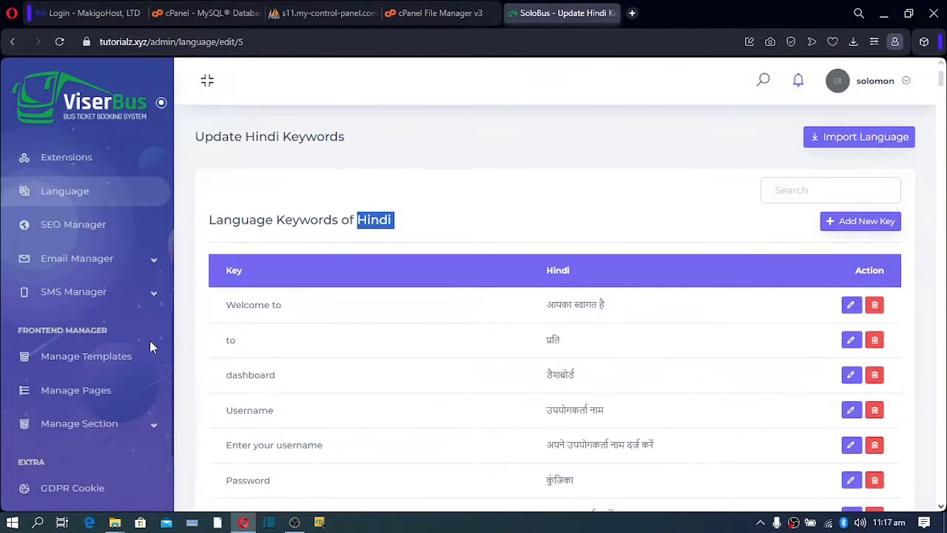
# Review the SEO meta description, social title and social description, then expand Email Manager.
pyautogui.click(84, 225)
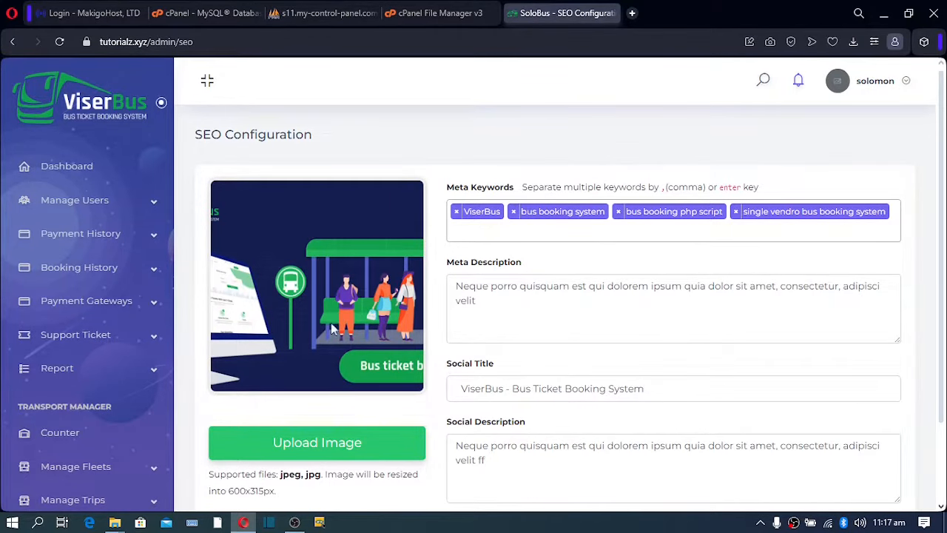
pyautogui.scroll(-1, 370, 323)
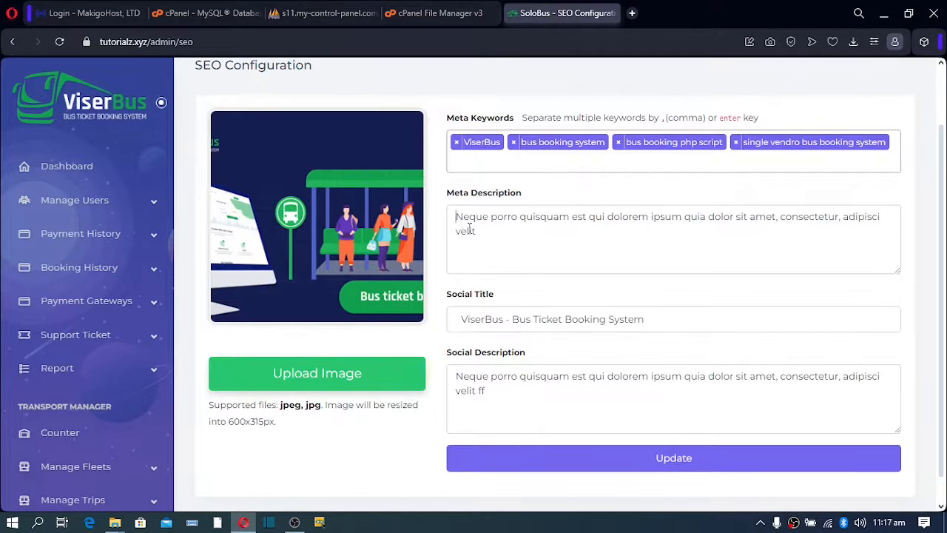
pyautogui.moveTo(460, 222)
pyautogui.mouseDown()
pyautogui.moveTo(503, 245)
pyautogui.moveTo(457, 217)
pyautogui.mouseUp()
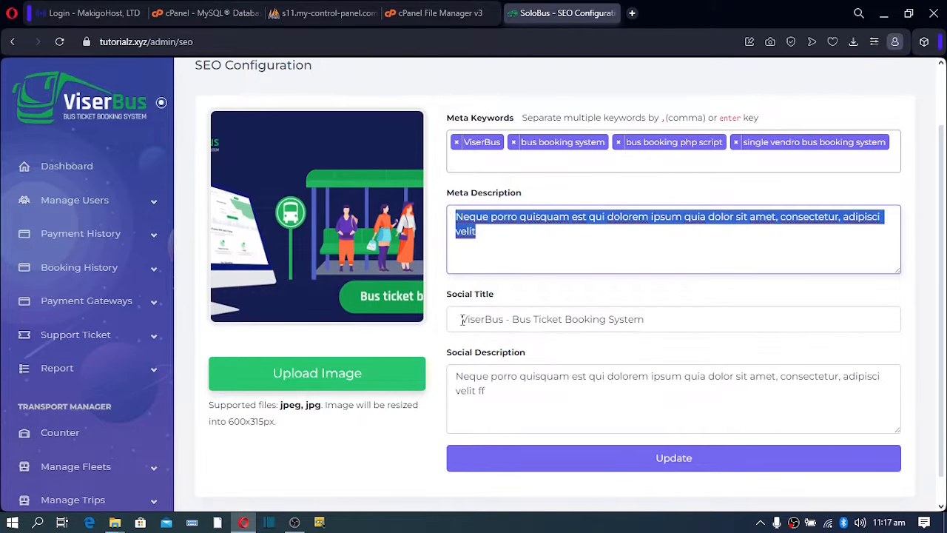
pyautogui.moveTo(461, 319); pyautogui.dragTo(687, 345)
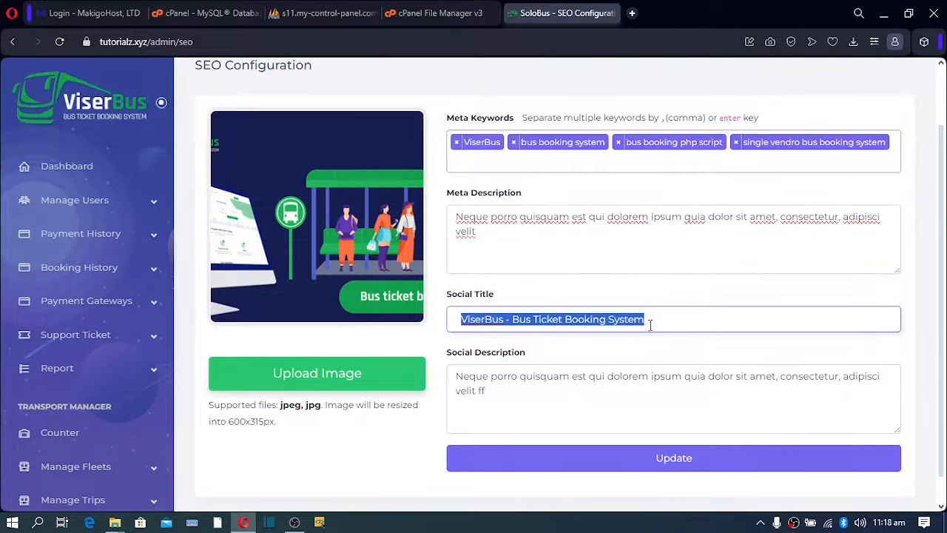
pyautogui.moveTo(647, 323); pyautogui.dragTo(480, 319)
pyautogui.doubleClick(503, 320)
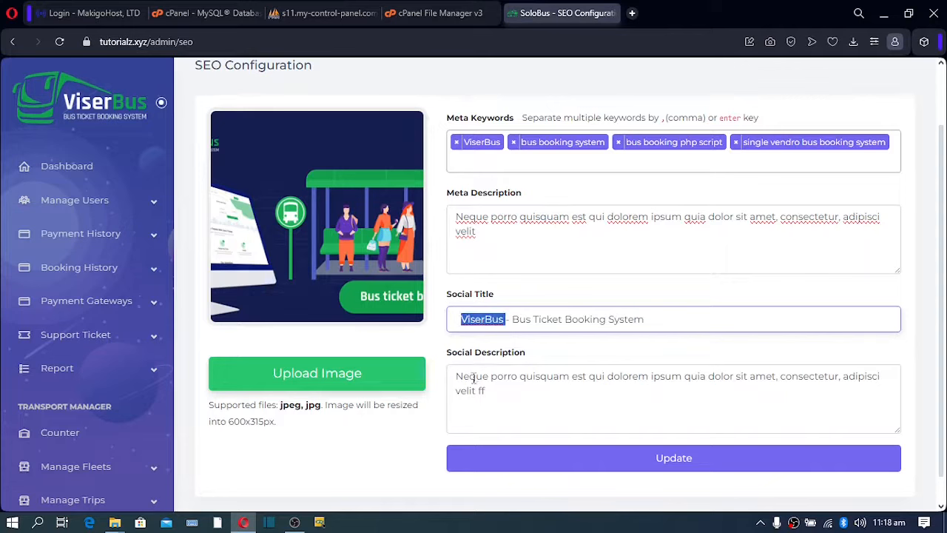
pyautogui.moveTo(458, 375); pyautogui.dragTo(486, 393)
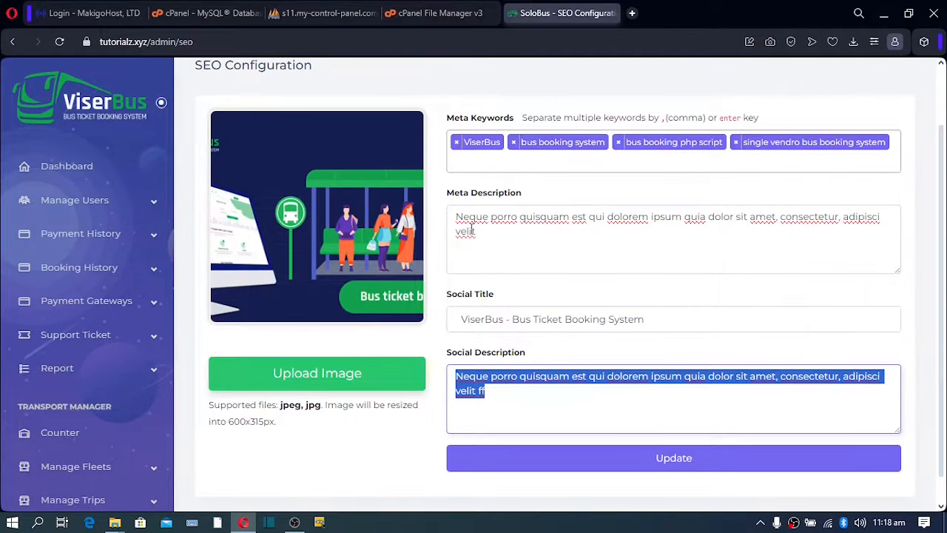
pyautogui.moveTo(456, 213); pyautogui.dragTo(564, 309)
pyautogui.moveTo(457, 374); pyautogui.dragTo(535, 434)
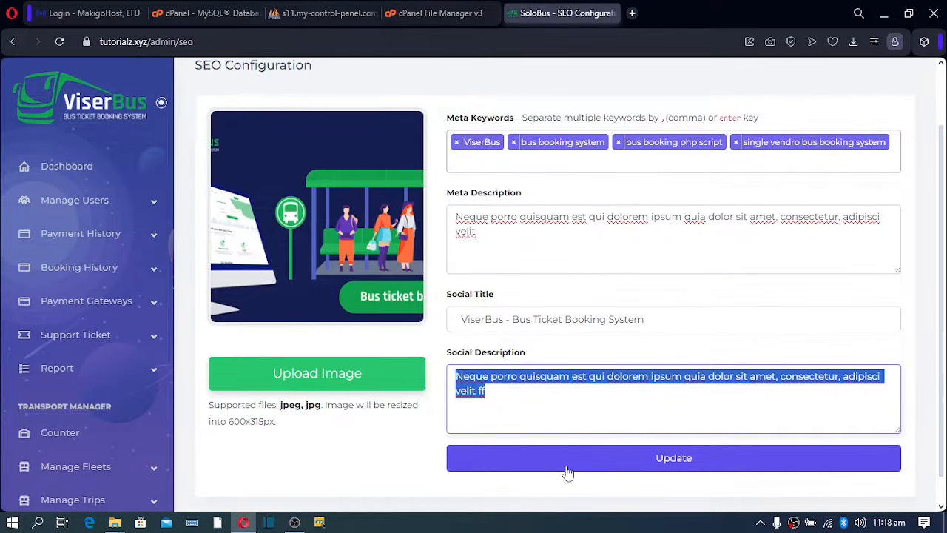
pyautogui.scroll(-10, 121, 343)
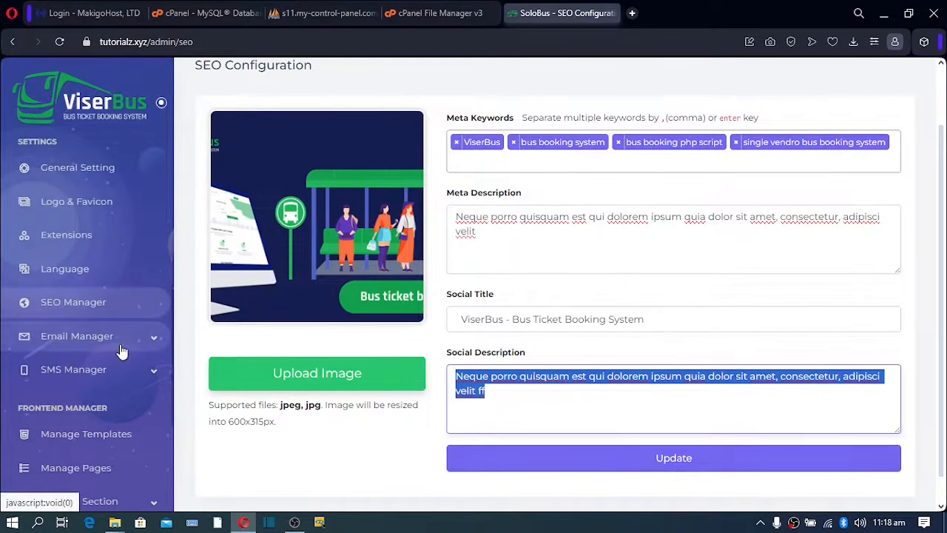
pyautogui.click(155, 340)
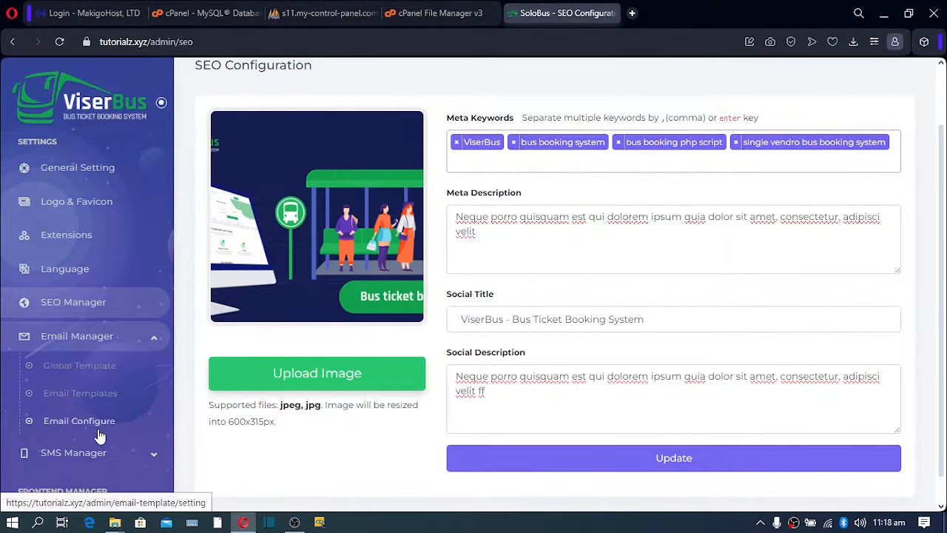
# Set the Email Send Method to SMTP, review its empty SMTP fields, and expand SMS Manager.
pyautogui.click(62, 422)
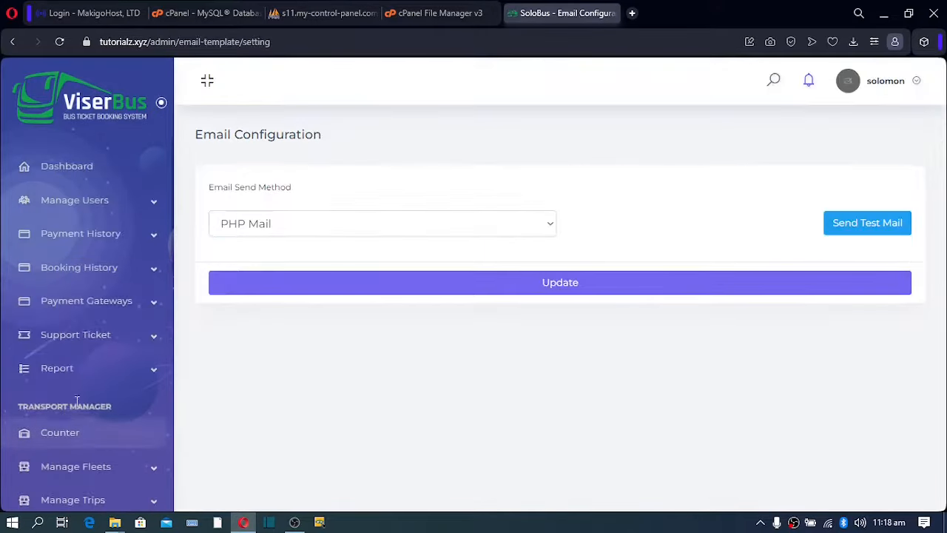
pyautogui.click(551, 234)
pyautogui.click(316, 261)
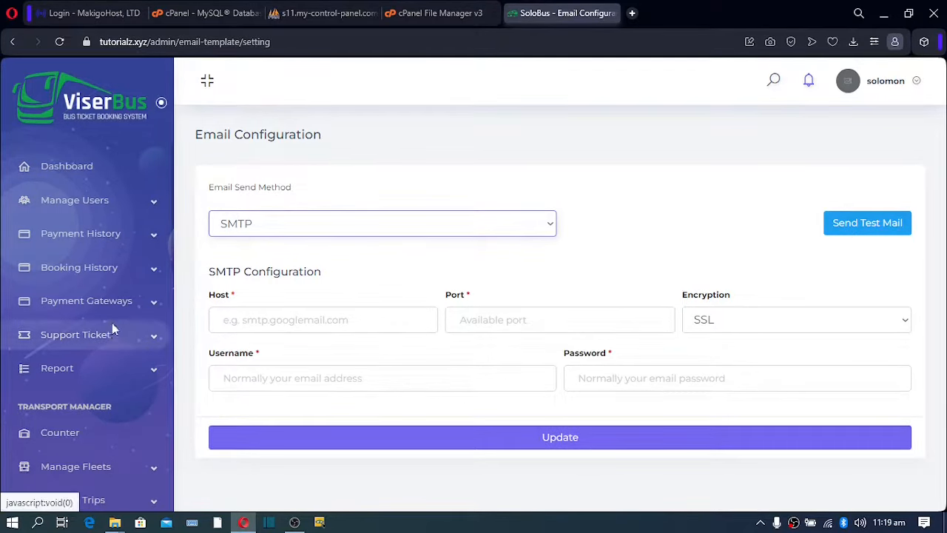
pyautogui.scroll(-5, 112, 325)
pyautogui.scroll(-2, 111, 330)
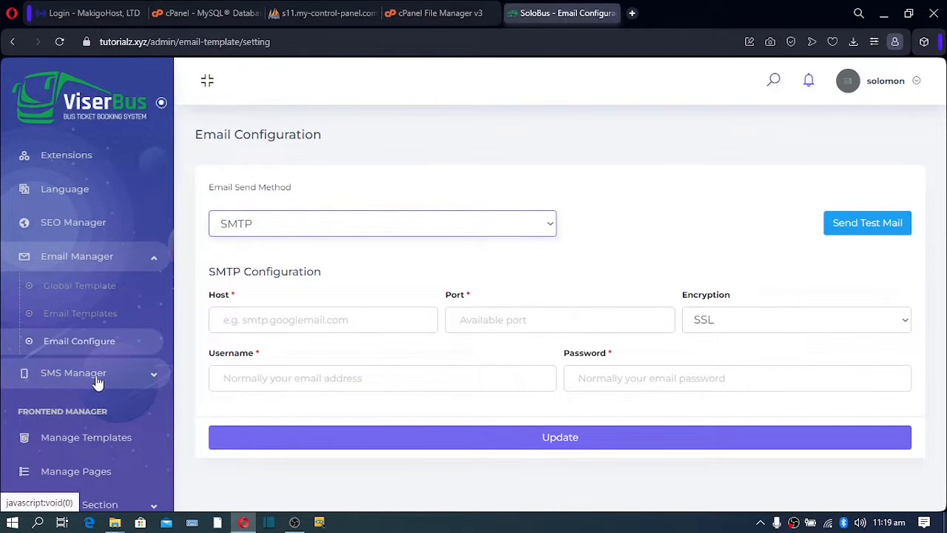
pyautogui.click(151, 381)
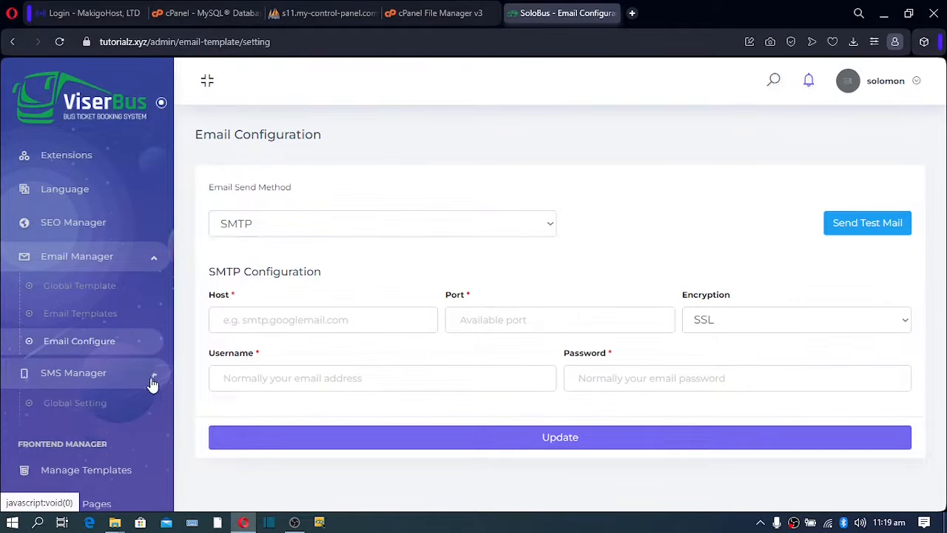
# Choose Sms Broadcast as the sending method on the SMS Gateways page.
pyautogui.click(77, 434)
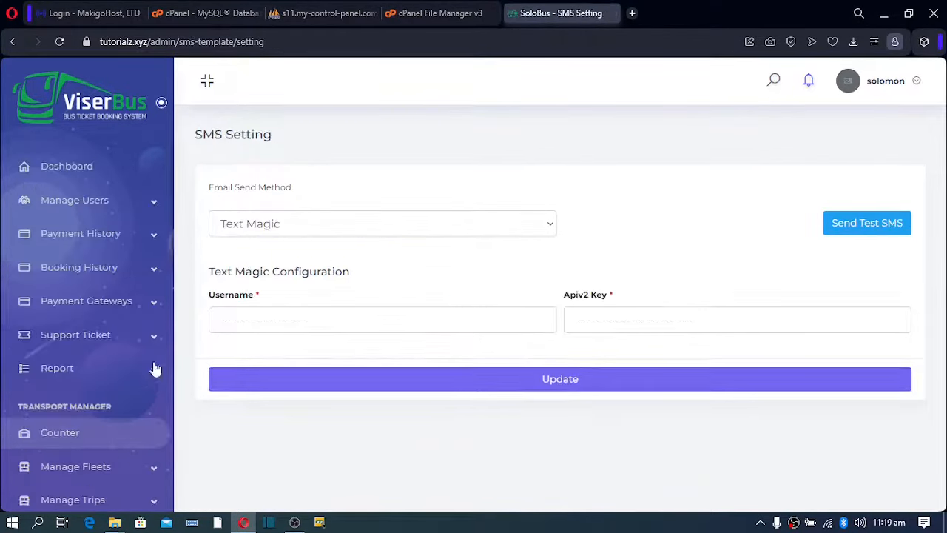
pyautogui.click(551, 235)
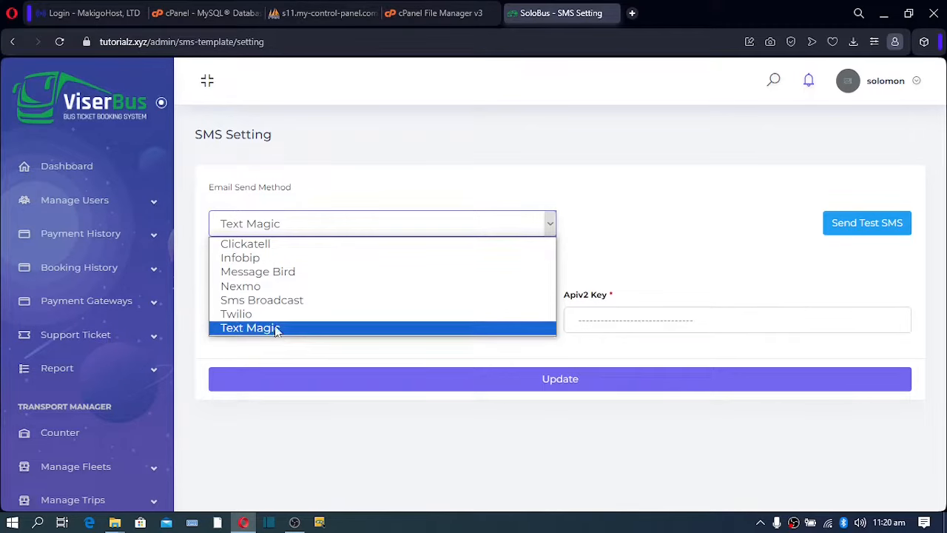
pyautogui.click(273, 302)
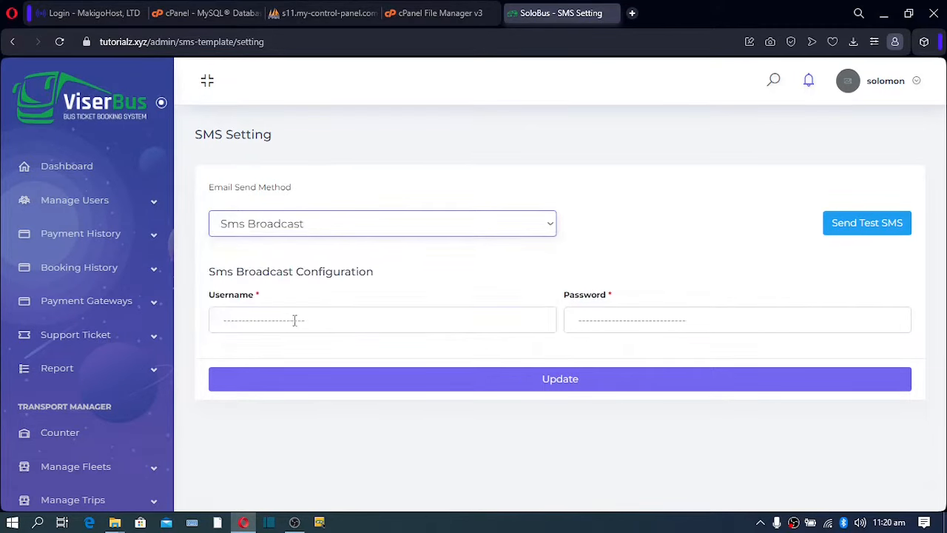
# Check the blank Username and Password fields and save the Sms Broadcast settings.
pyautogui.moveTo(352, 320); pyautogui.dragTo(147, 323)
pyautogui.moveTo(672, 316); pyautogui.dragTo(459, 321)
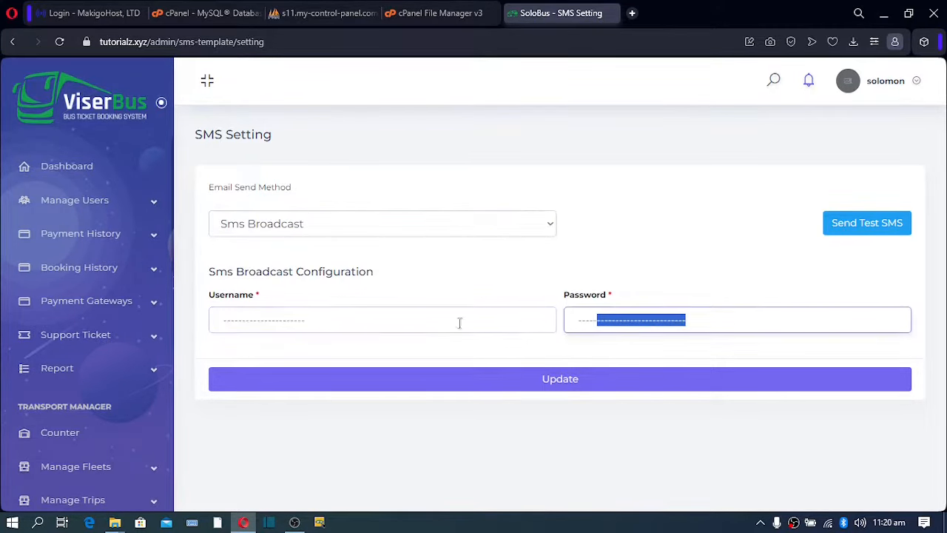
pyautogui.moveTo(228, 321); pyautogui.dragTo(127, 334)
pyautogui.moveTo(728, 322); pyautogui.dragTo(535, 325)
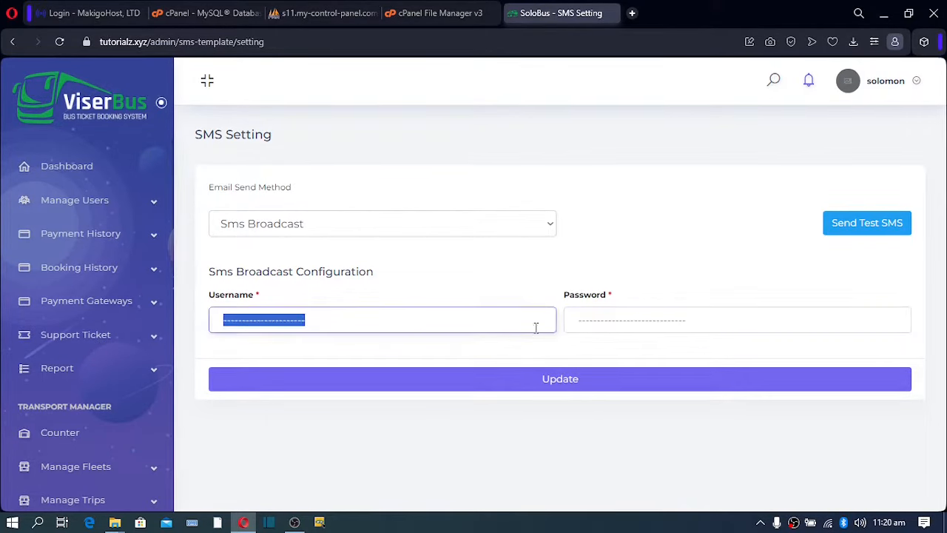
pyautogui.click(438, 381)
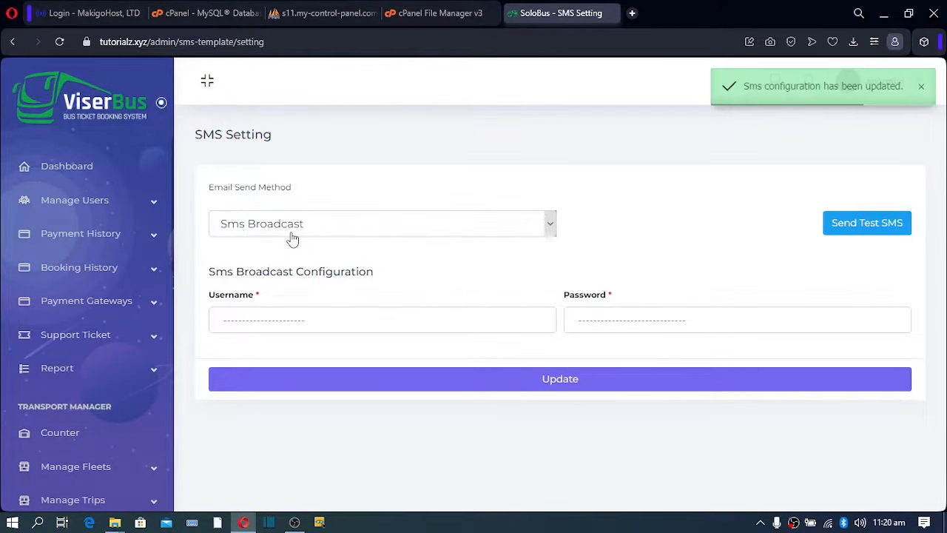
pyautogui.scroll(-5, 40, 385)
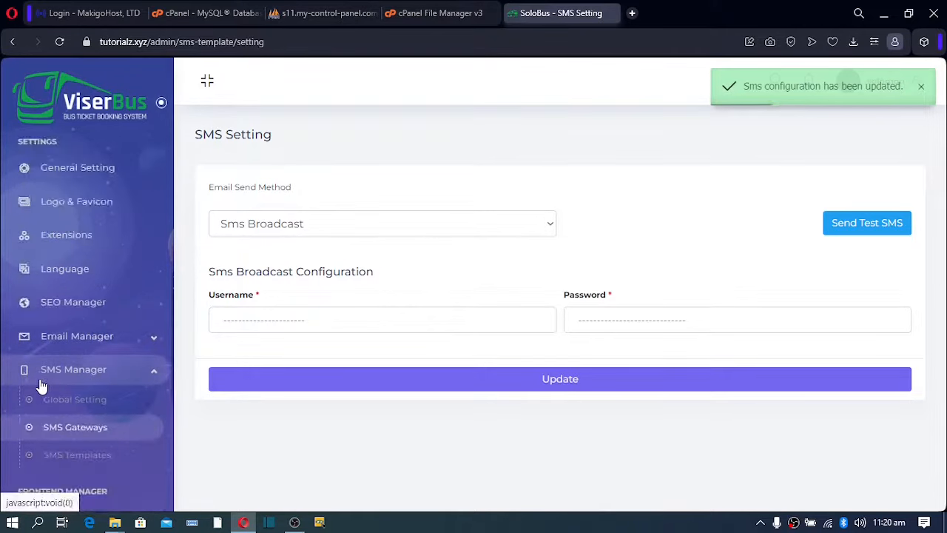
pyautogui.scroll(-4, 41, 385)
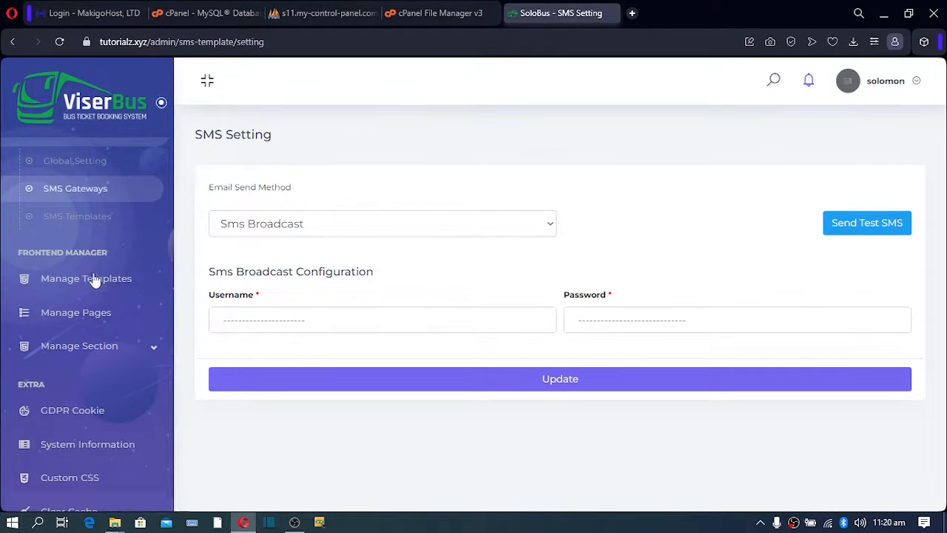
# Open Frontend Manager > Manage Templates to view the selected Basic template.
pyautogui.click(94, 287)
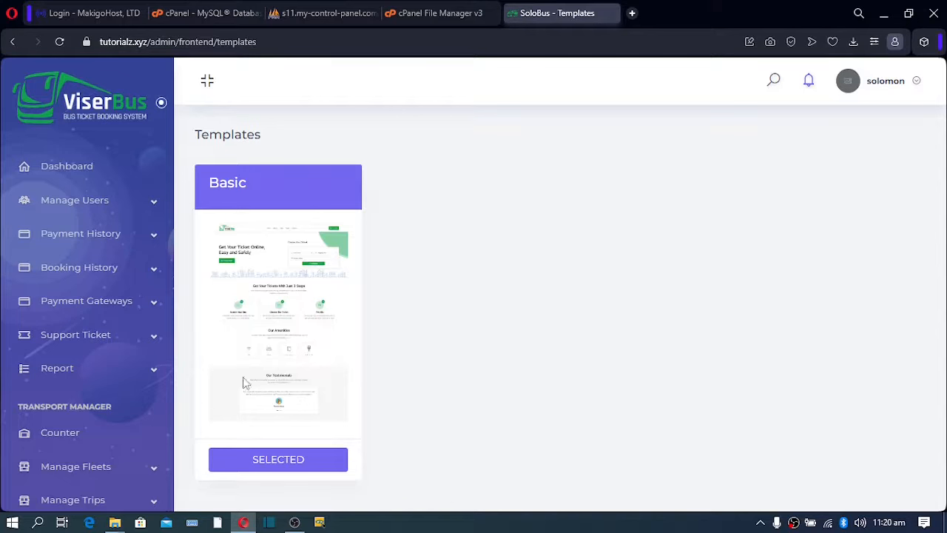
pyautogui.scroll(-5, 116, 391)
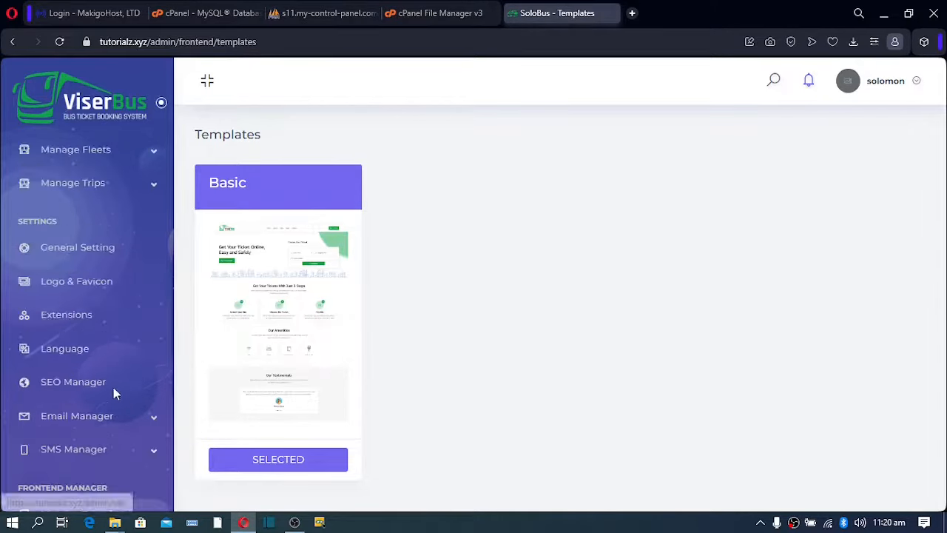
# Start a new site page named 'Support' with the slug 'Support', then copy the slug.
pyautogui.click(77, 474)
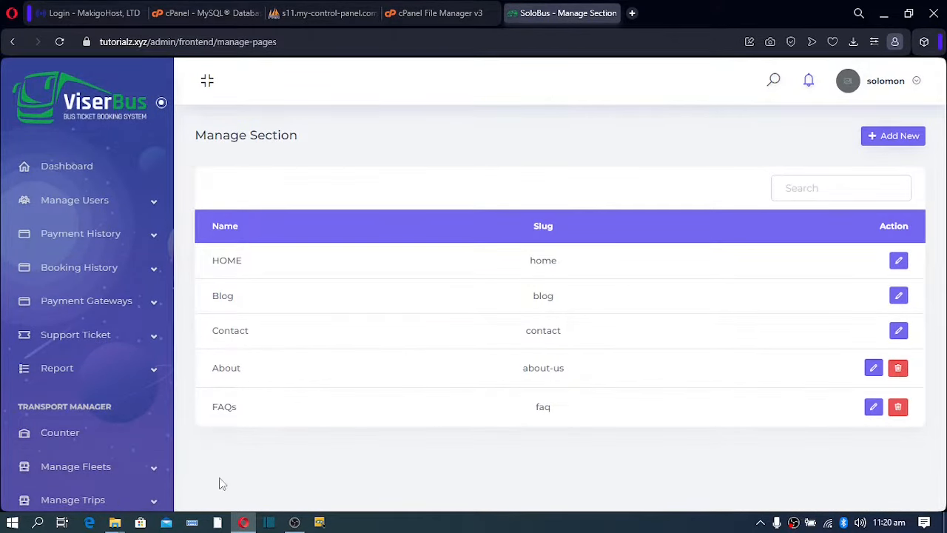
pyautogui.click(894, 137)
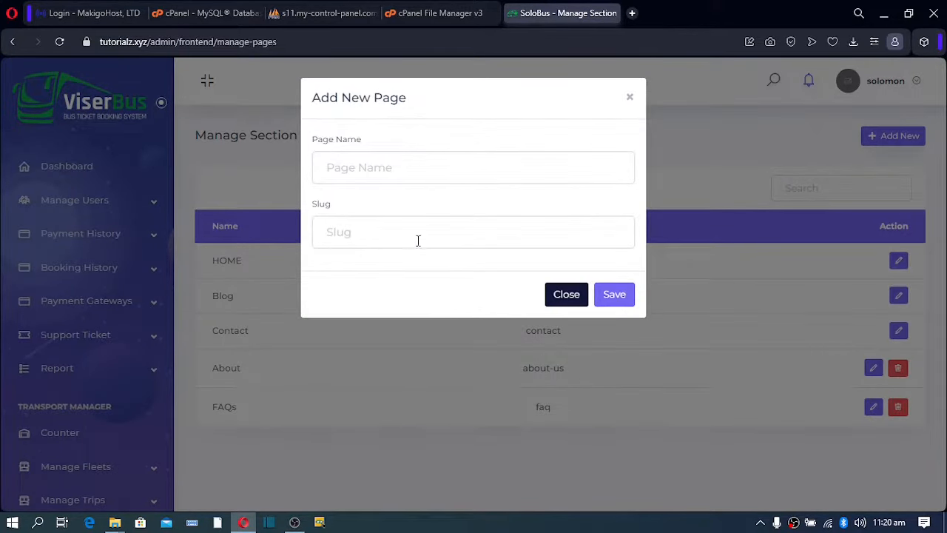
pyautogui.click(369, 167)
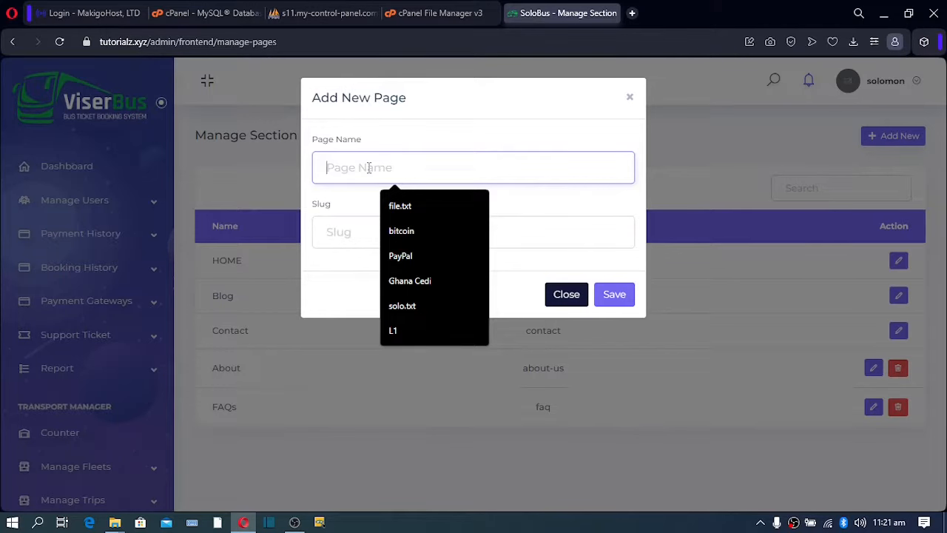
pyautogui.write('Suppo')
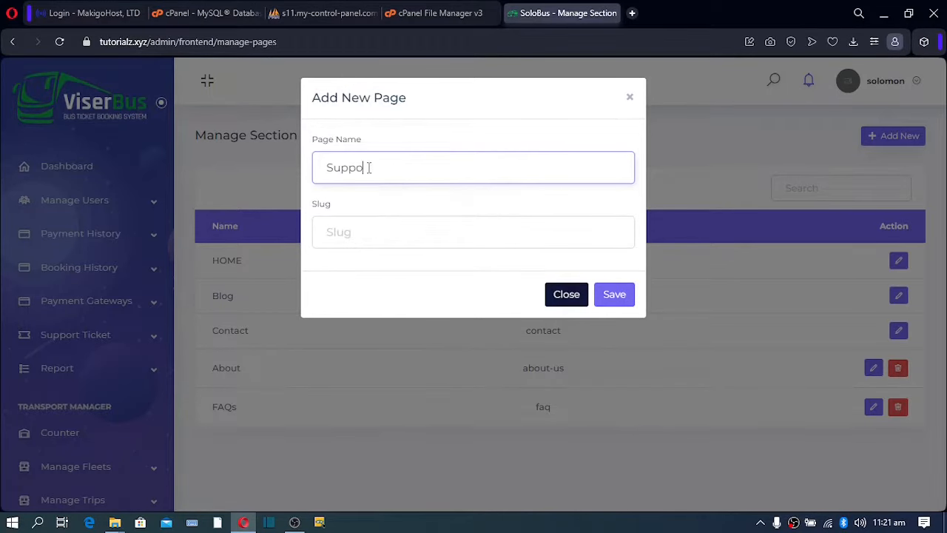
pyautogui.write('rt')
pyautogui.moveTo(384, 170); pyautogui.dragTo(293, 170)
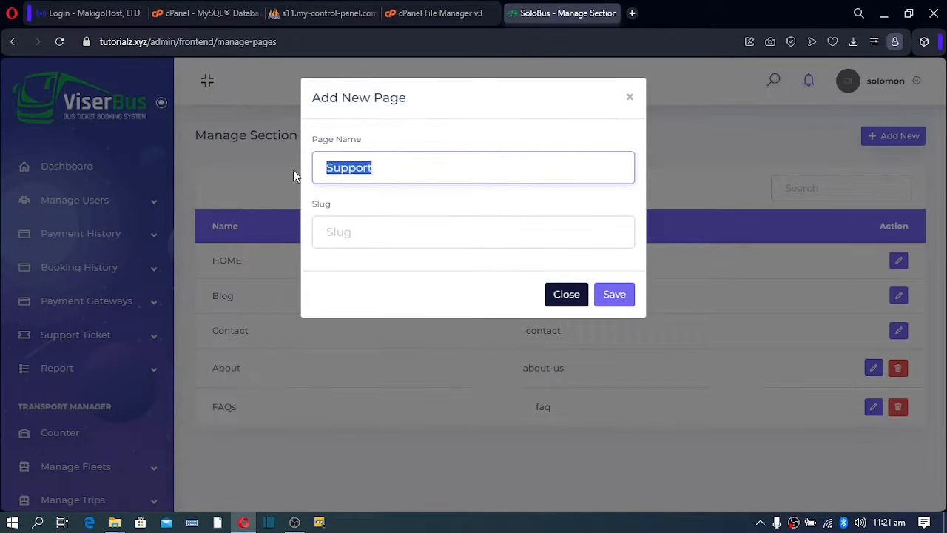
pyautogui.click(337, 238)
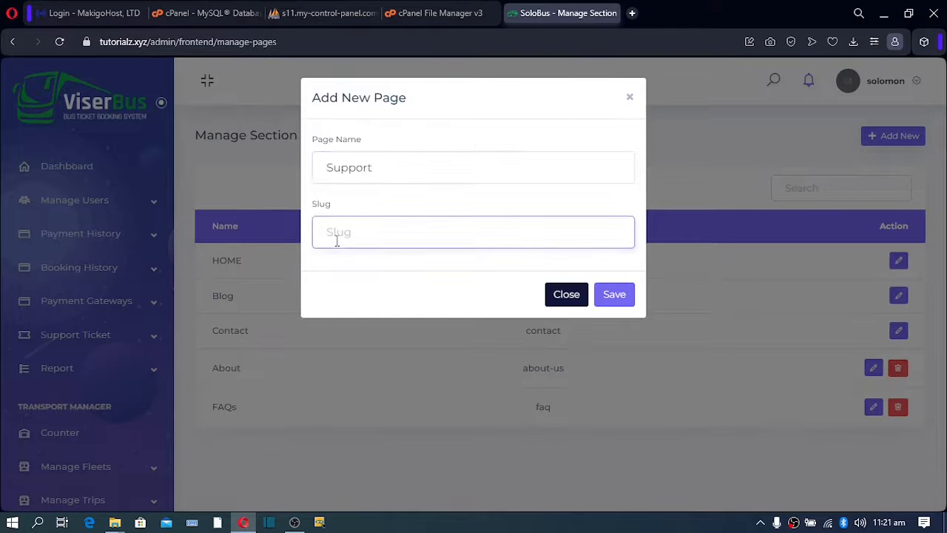
pyautogui.write('Support')
pyautogui.moveTo(399, 237); pyautogui.dragTo(213, 235)
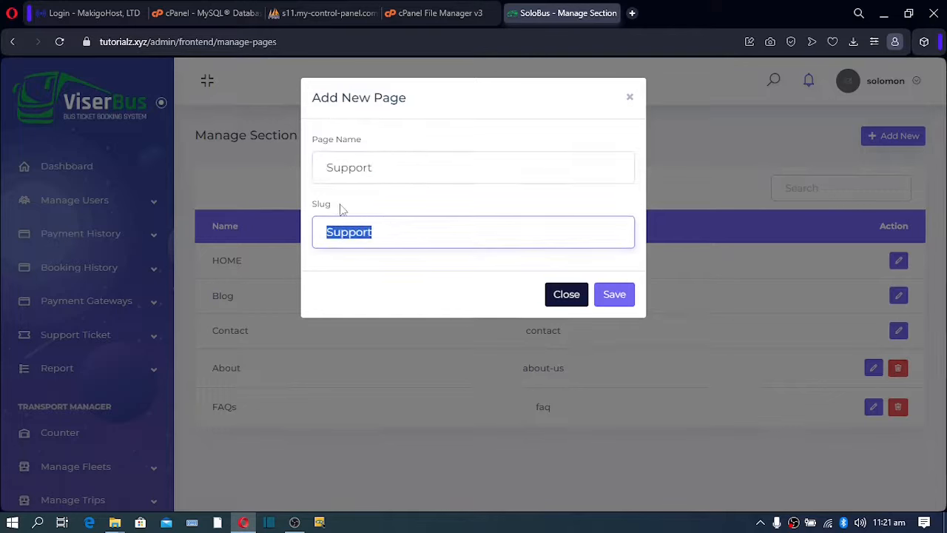
pyautogui.rightClick(351, 233)
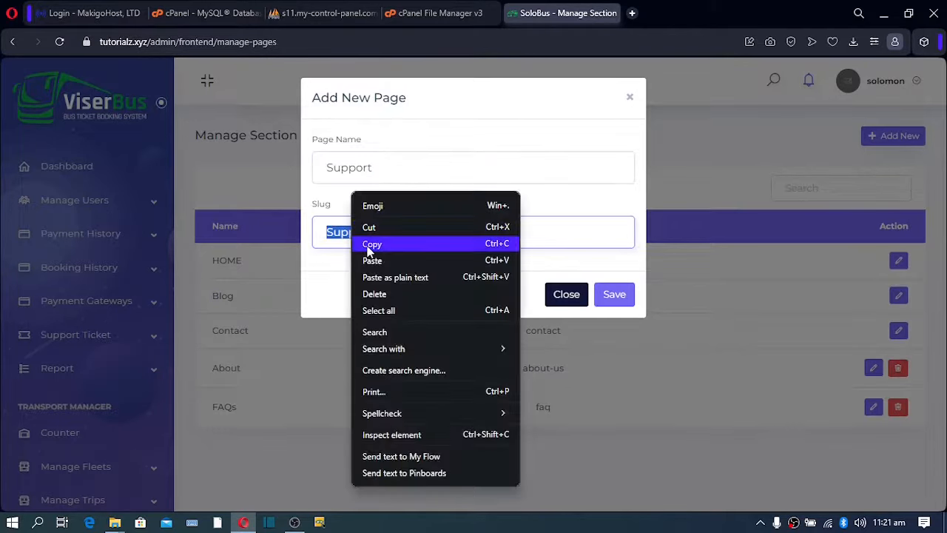
pyautogui.click(368, 245)
# Try '/Support' at the end of the browser address, then delete it again.
pyautogui.click(298, 47)
pyautogui.click(298, 46)
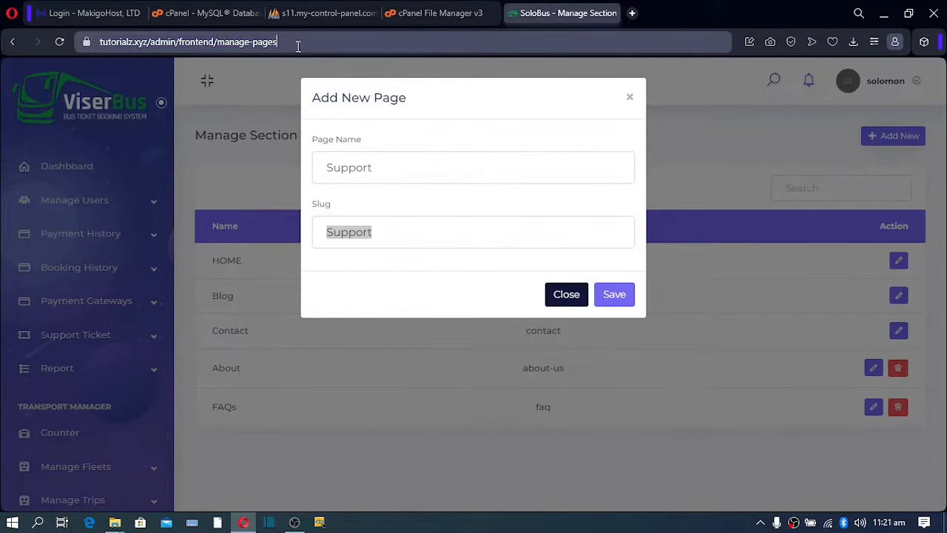
pyautogui.write('.')
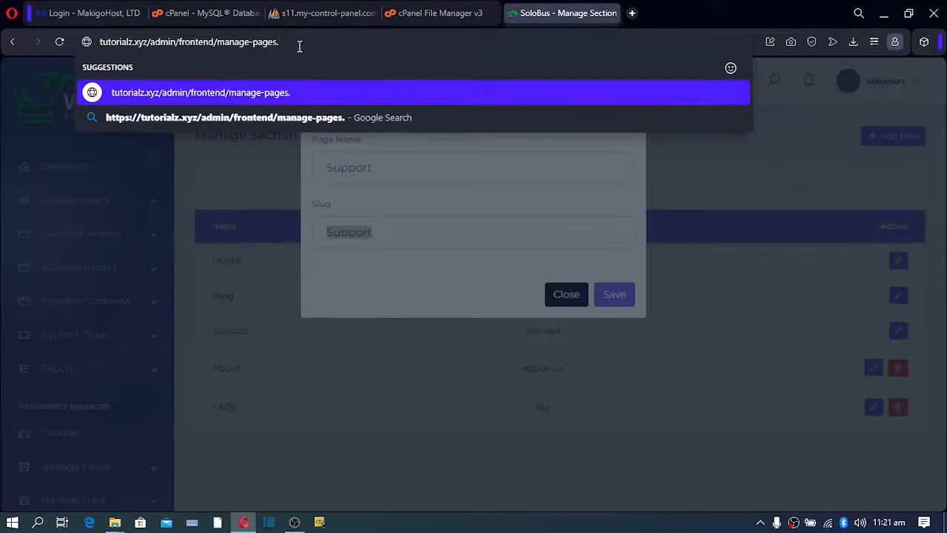
pyautogui.press('BackSpace')
pyautogui.write('/')
pyautogui.hotkey('ctrl', 'v')
pyautogui.moveTo(322, 36); pyautogui.dragTo(278, 41)
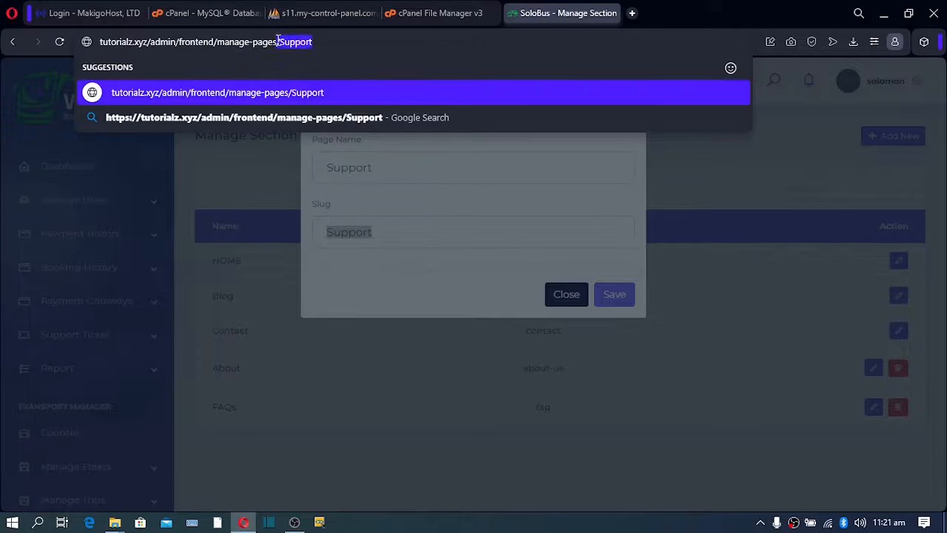
pyautogui.click(316, 42)
pyautogui.click(323, 41)
pyautogui.press('BackSpace')
pyautogui.press('BackSpace')
pyautogui.press('BackSpace')
pyautogui.press('BackSpace')
pyautogui.press('BackSpace')
pyautogui.press('BackSpace')
pyautogui.press('BackSpace')
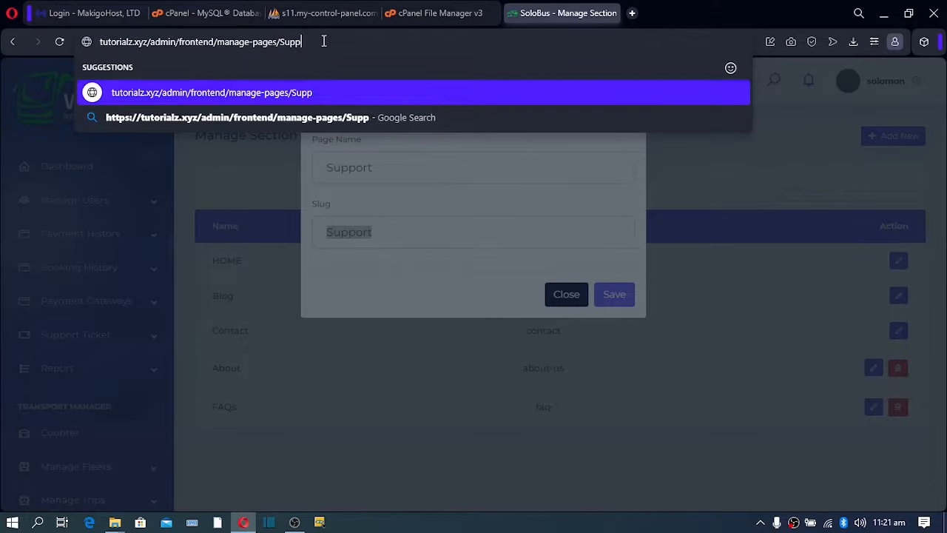
pyautogui.press('Escape')
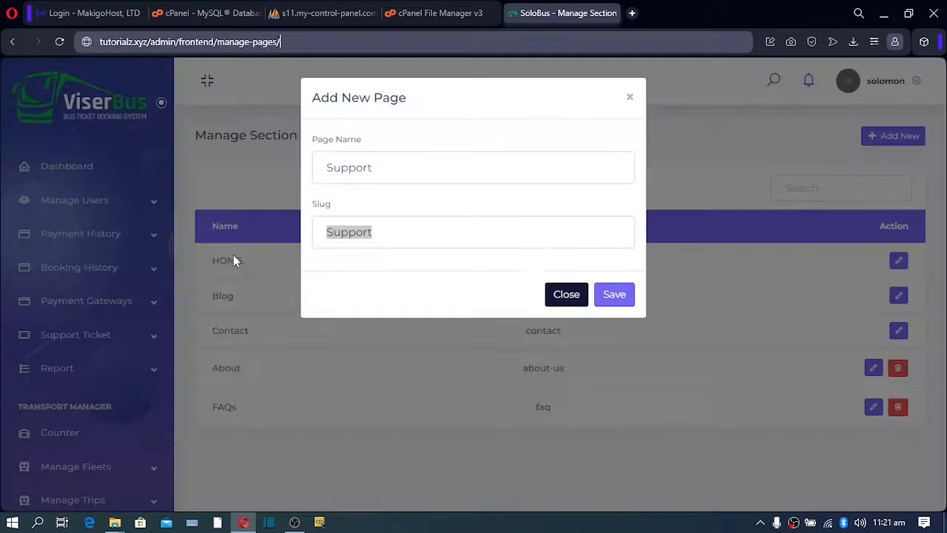
# Discard the Add New Page form and open Manage Section > About Us.
pyautogui.click(571, 302)
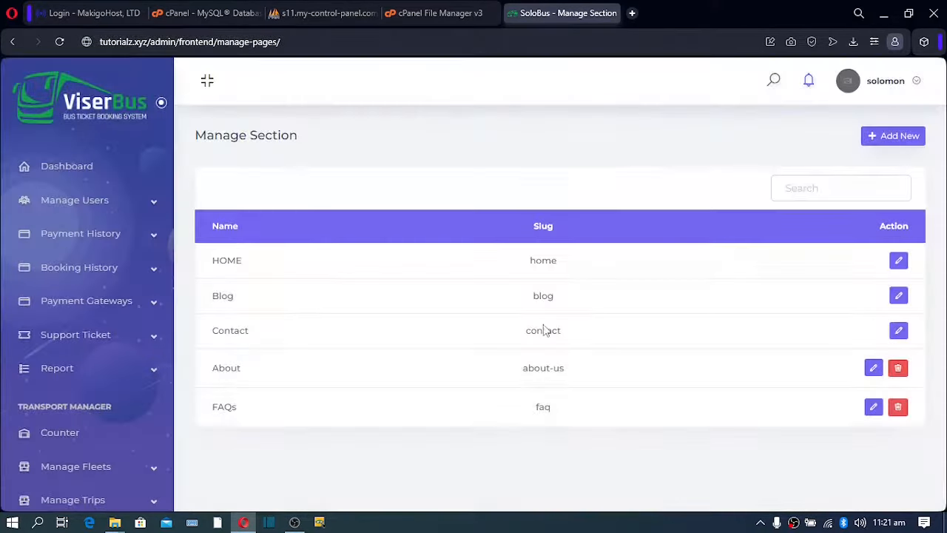
pyautogui.scroll(-2, 114, 439)
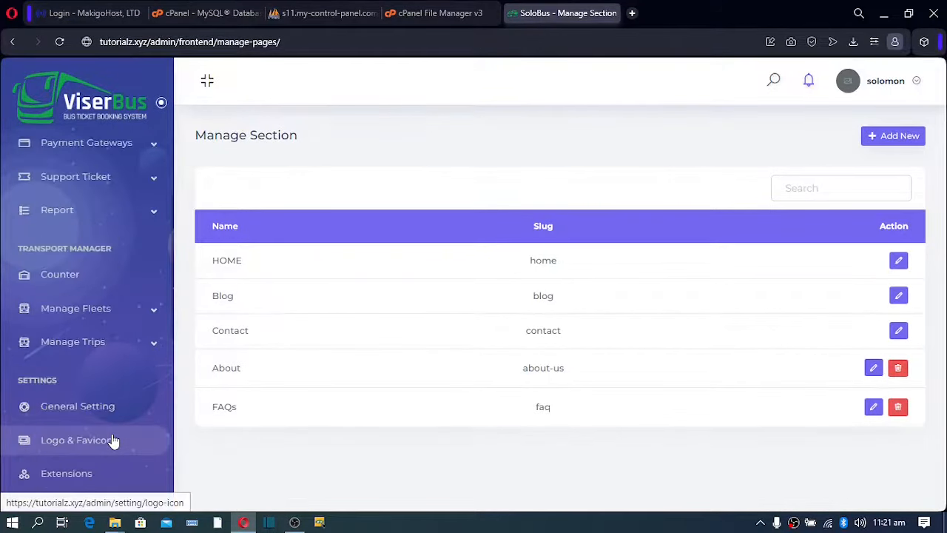
pyautogui.scroll(-4, 95, 333)
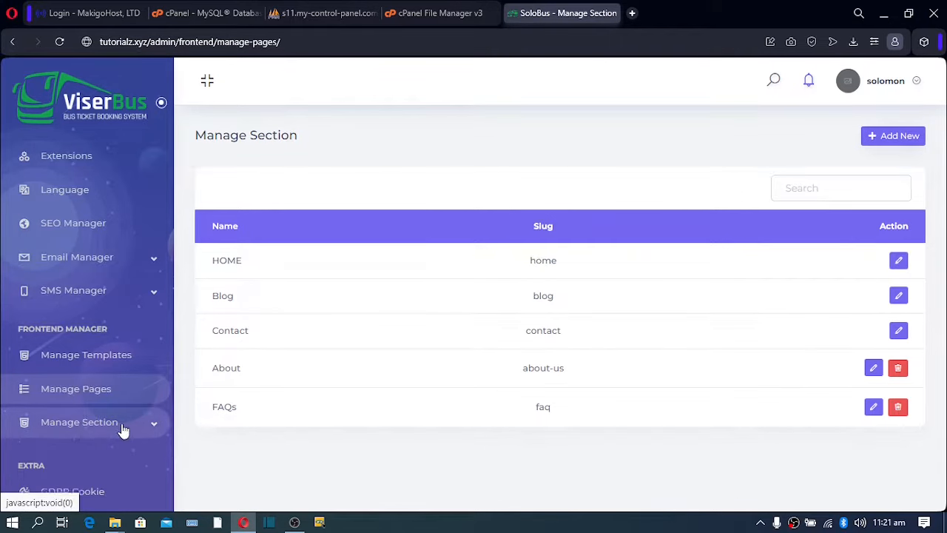
pyautogui.click(123, 428)
pyautogui.scroll(-5, 118, 443)
pyautogui.scroll(2, 111, 369)
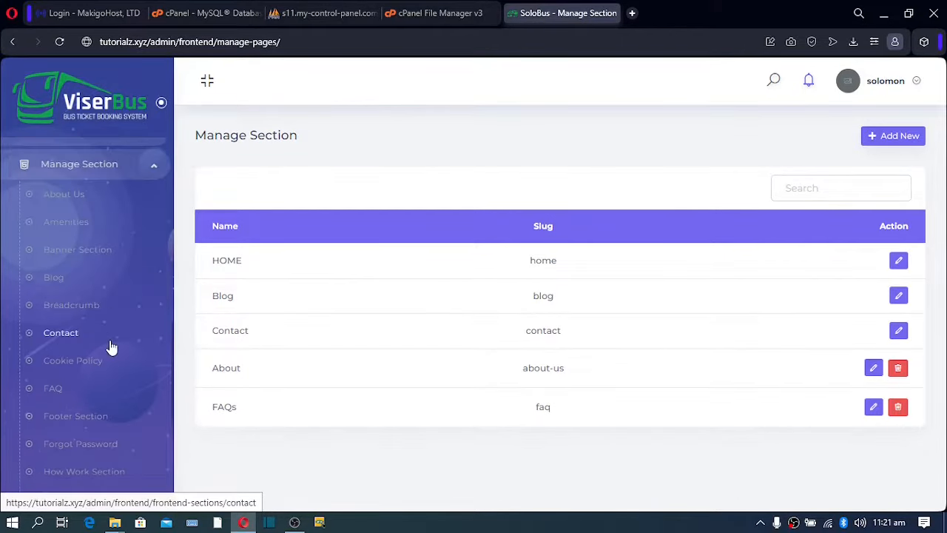
pyautogui.click(64, 194)
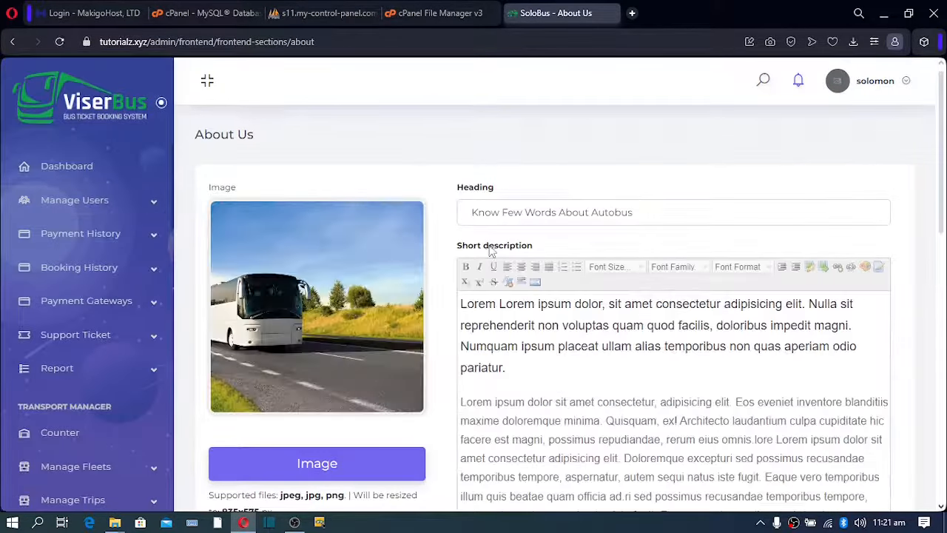
# Scroll through the About Us editor's image, heading, title, description and Submit button.
pyautogui.scroll(-2, 536, 295)
pyautogui.scroll(-1, 537, 294)
pyautogui.scroll(2, 536, 295)
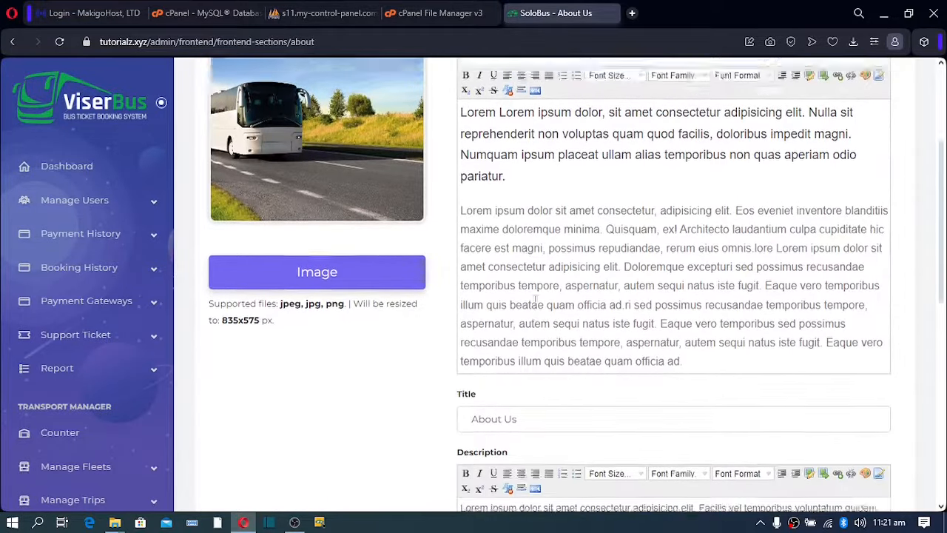
pyautogui.scroll(-5, 481, 311)
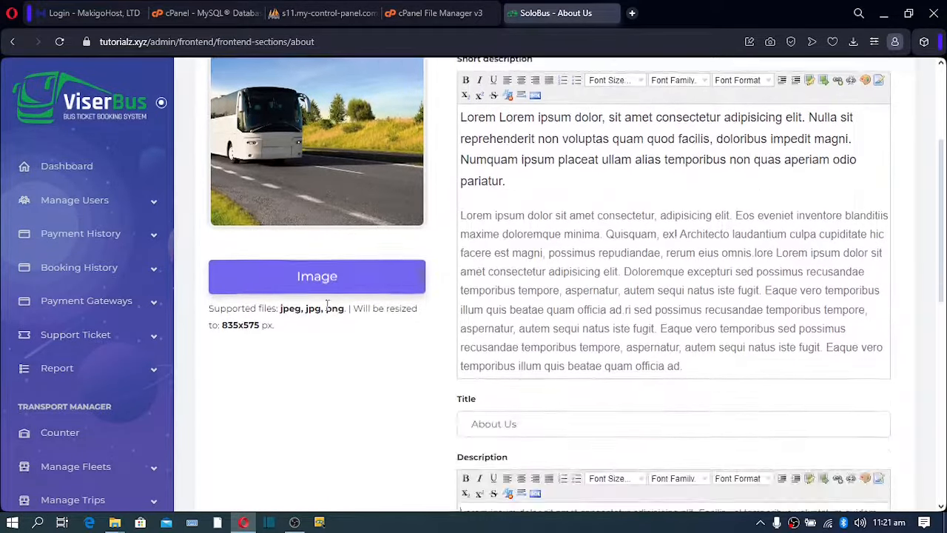
pyautogui.scroll(1, 541, 308)
pyautogui.scroll(1, 541, 307)
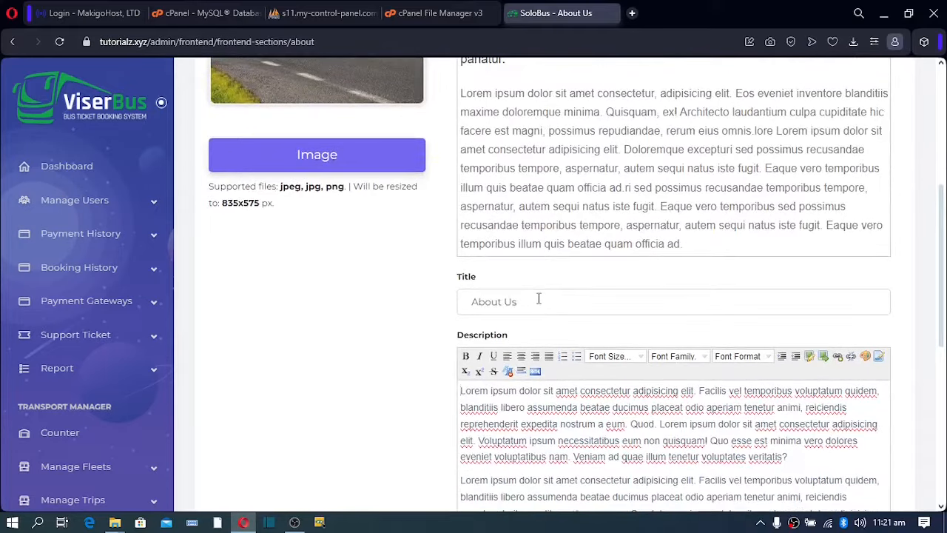
pyautogui.scroll(-5, 539, 299)
pyautogui.scroll(6, 538, 297)
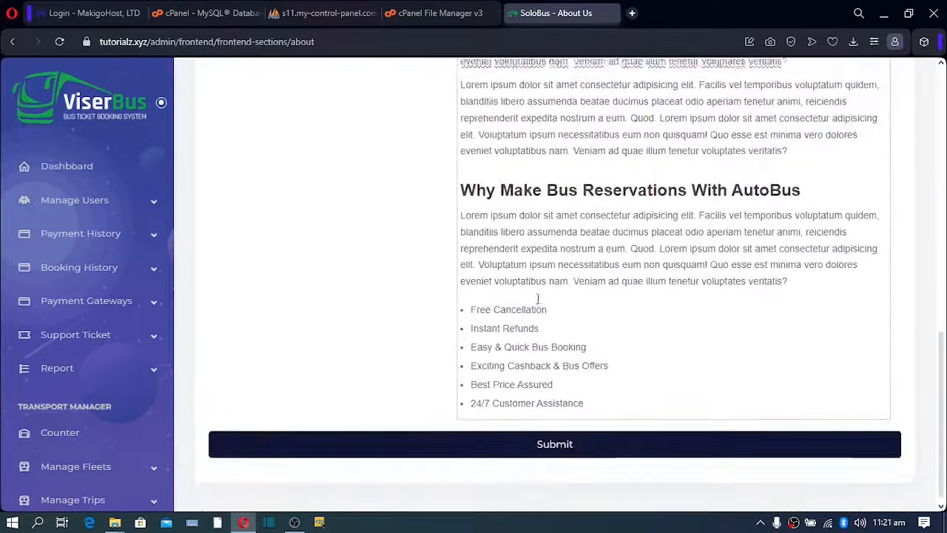
pyautogui.scroll(-3, 488, 377)
pyautogui.scroll(-3, 489, 378)
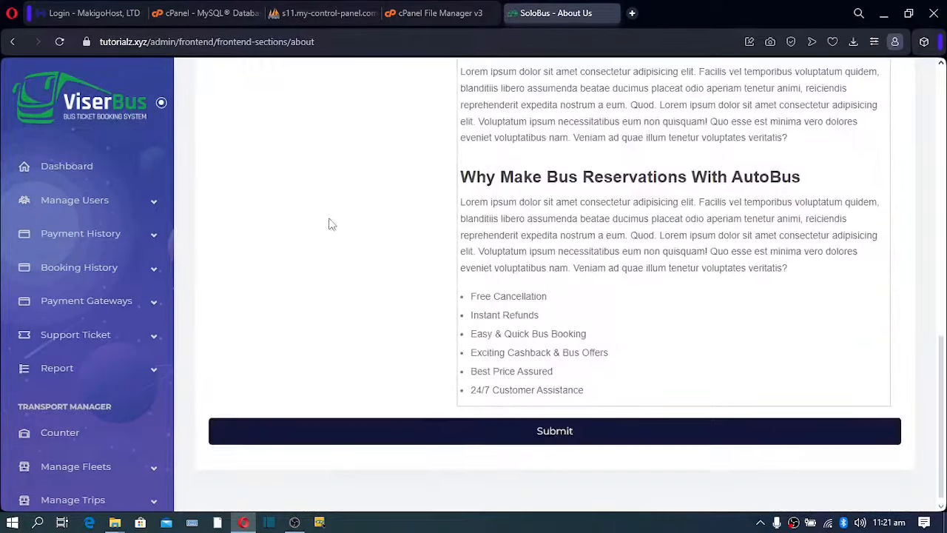
pyautogui.scroll(7, 330, 222)
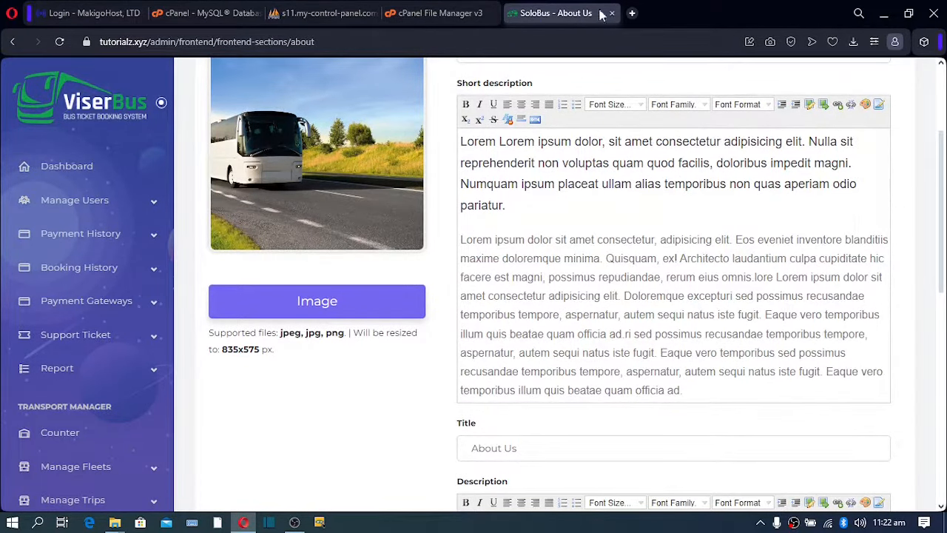
# Load tutorialz.xyz in a new tab, accept its cookies, then return to the admin editor.
pyautogui.click(632, 13)
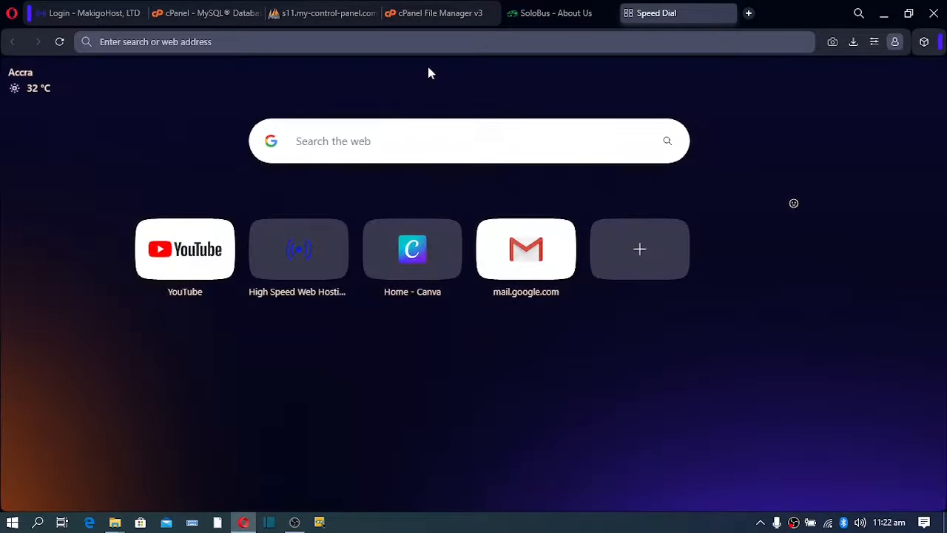
pyautogui.write('tutorialz.xyz')
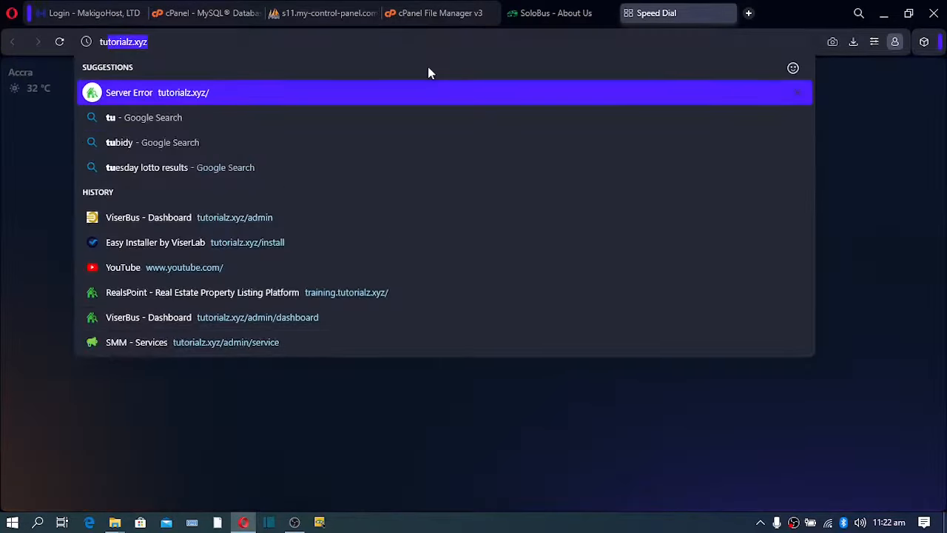
pyautogui.press('Return')
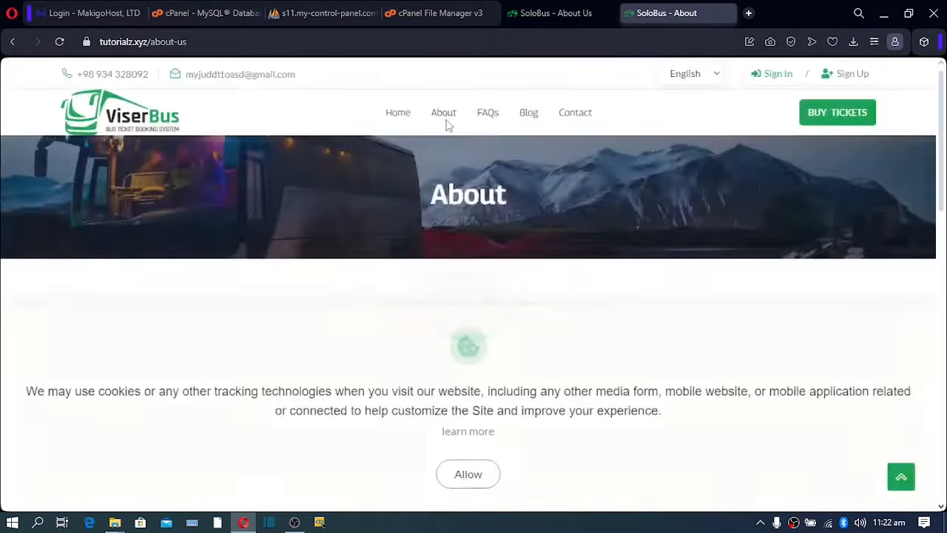
pyautogui.scroll(-5, 333, 321)
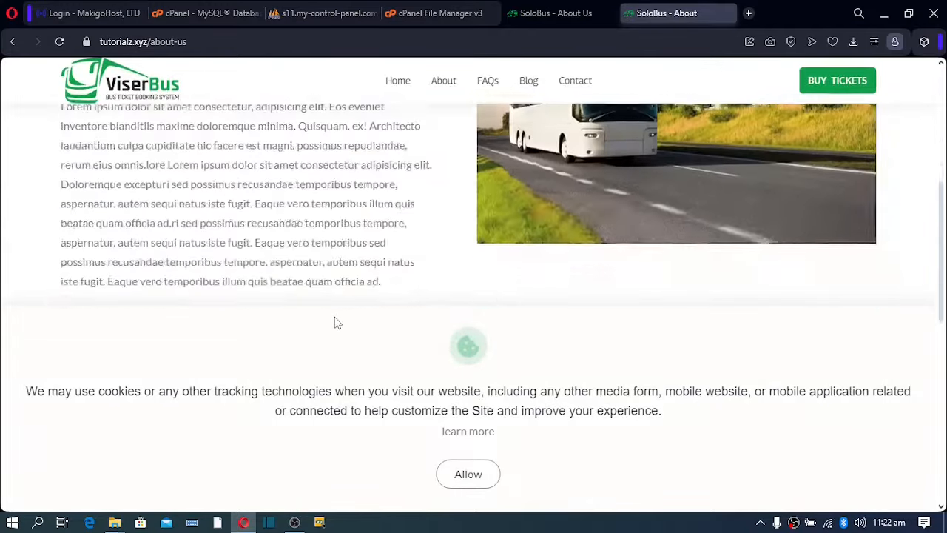
pyautogui.click(469, 474)
pyautogui.scroll(4, 444, 298)
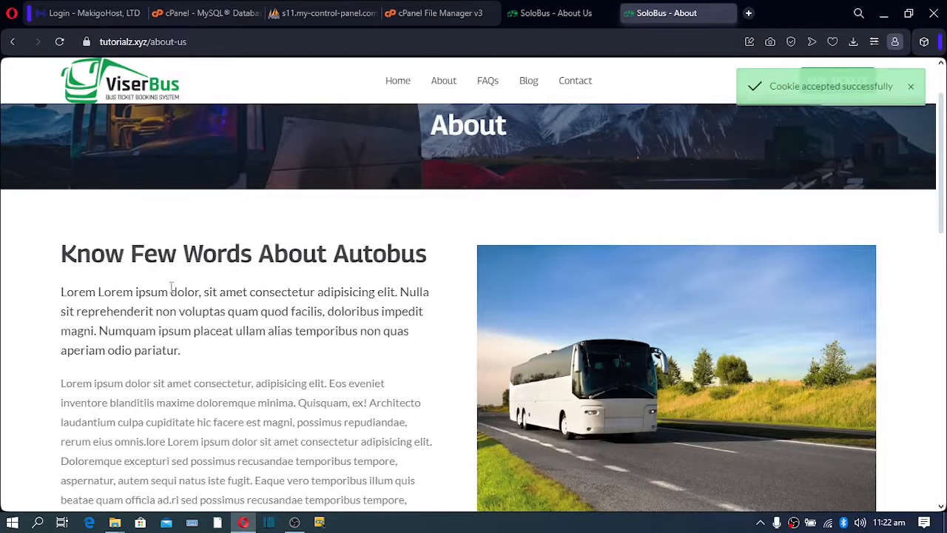
pyautogui.scroll(-10, 137, 259)
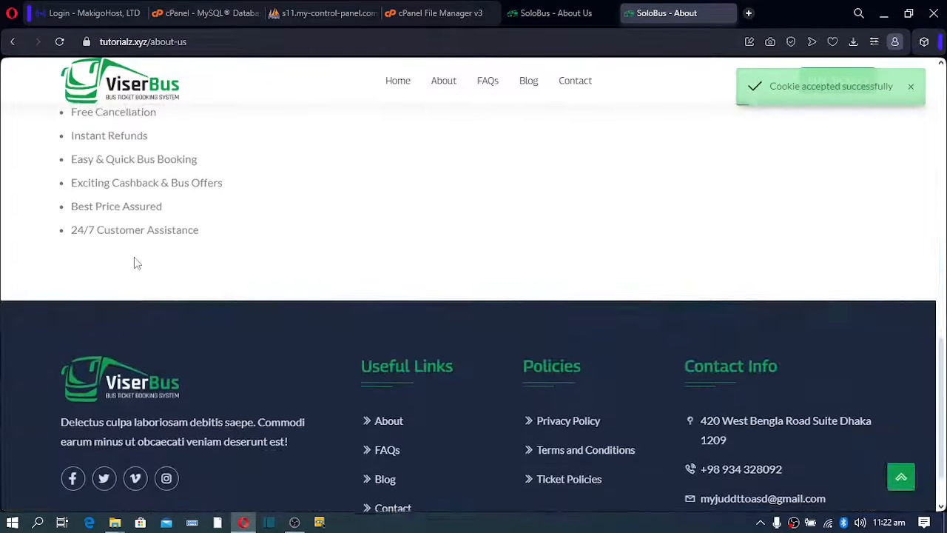
pyautogui.click(544, 21)
pyautogui.scroll(-7, 502, 324)
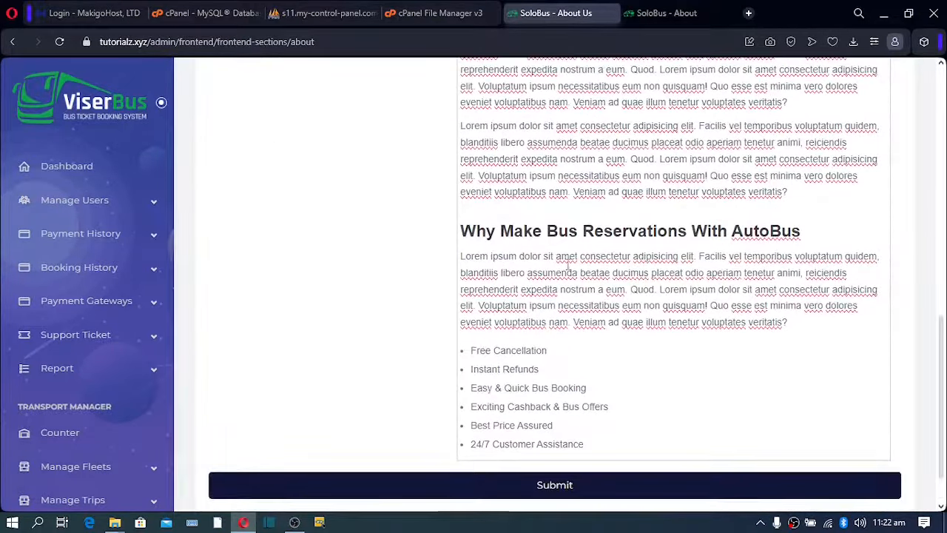
# Open the Amenities editor and review its Wifi, Pillow, Water Bottle and Soft Drinks entries.
pyautogui.scroll(10, 640, 212)
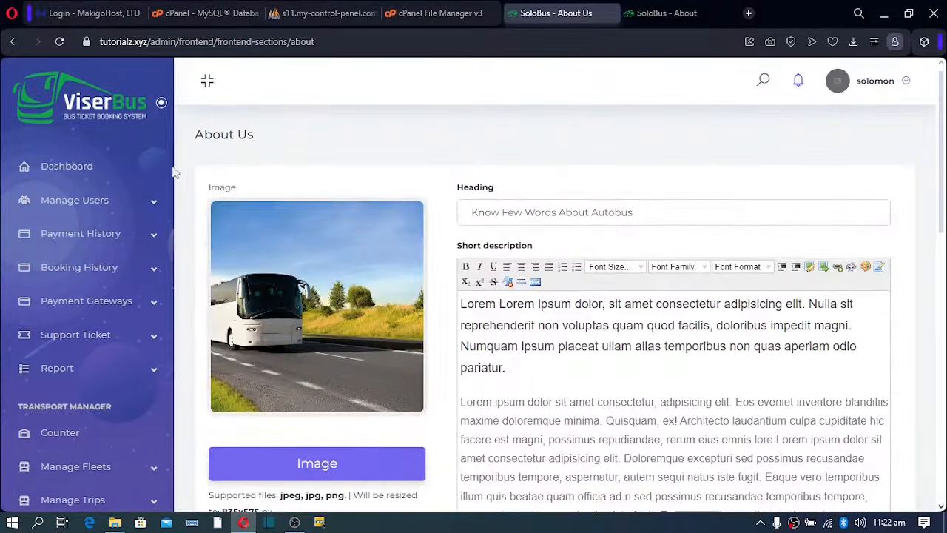
pyautogui.scroll(-10, 74, 242)
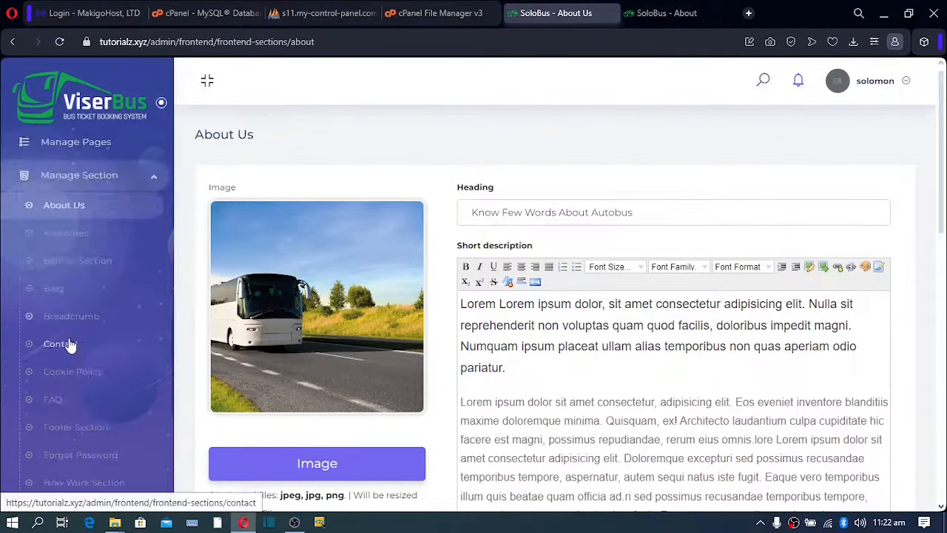
pyautogui.click(65, 236)
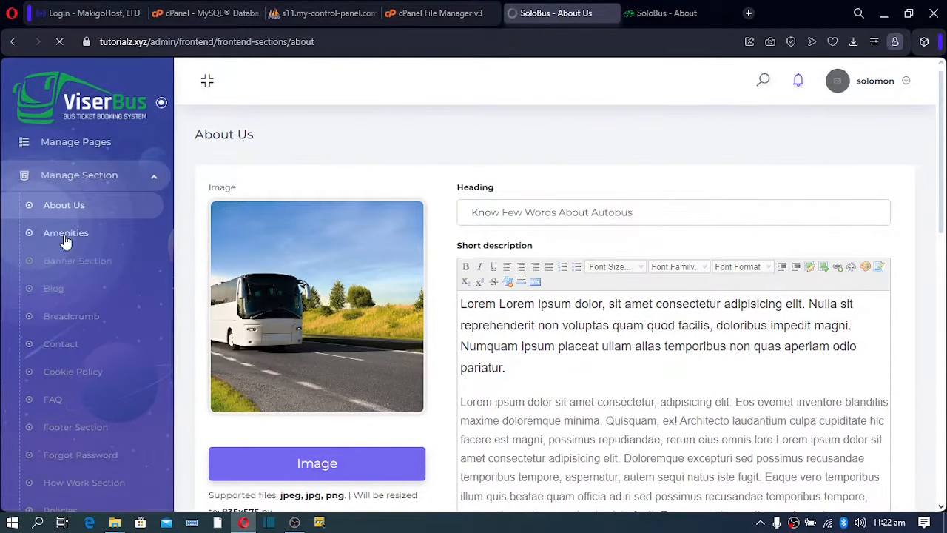
pyautogui.scroll(-3, 432, 345)
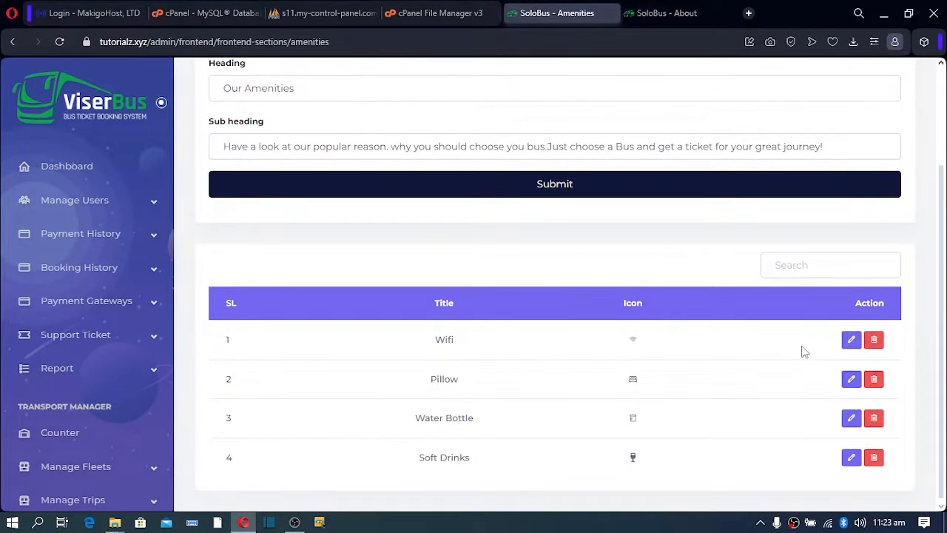
pyautogui.scroll(2, 804, 351)
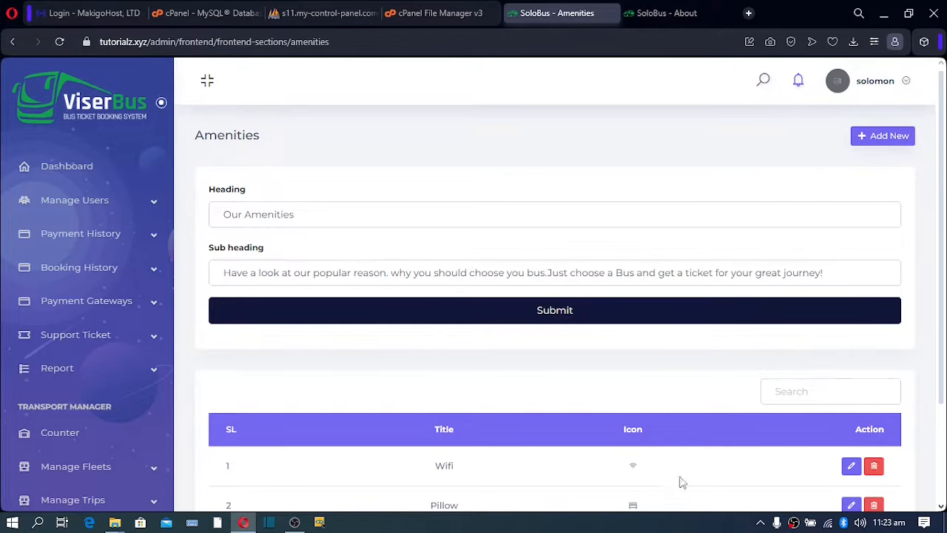
# Scroll the live SoloBus home page to Our Amenities, then return to the admin Amenities tab.
pyautogui.click(643, 22)
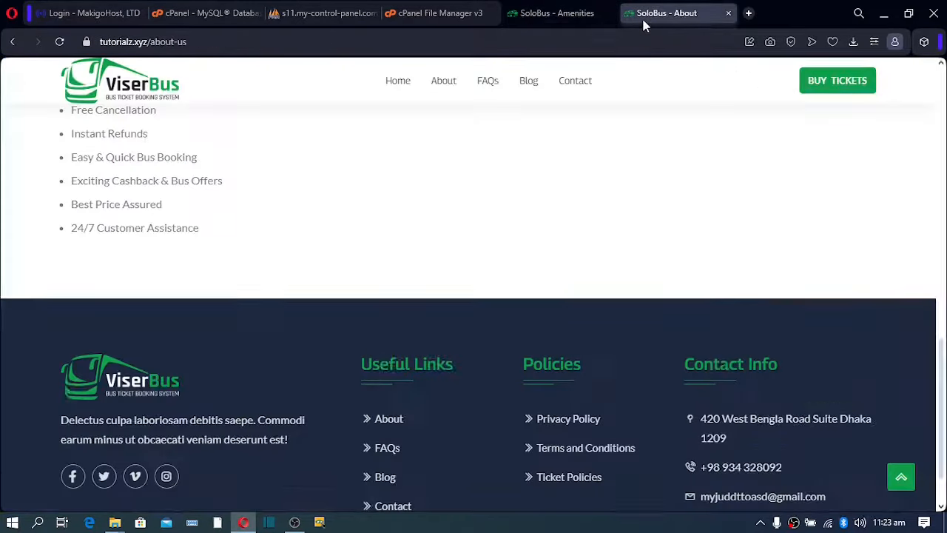
pyautogui.click(396, 85)
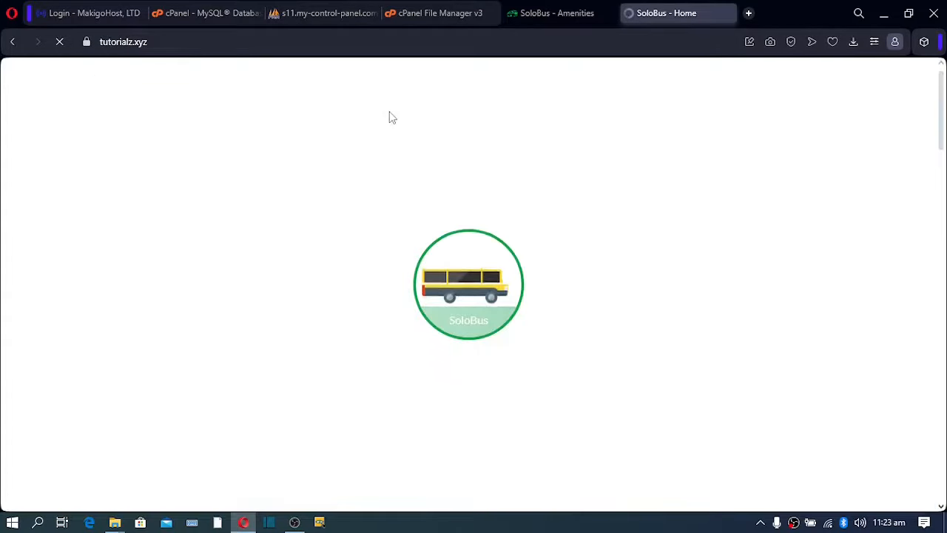
pyautogui.scroll(-5, 381, 178)
pyautogui.scroll(-5, 379, 203)
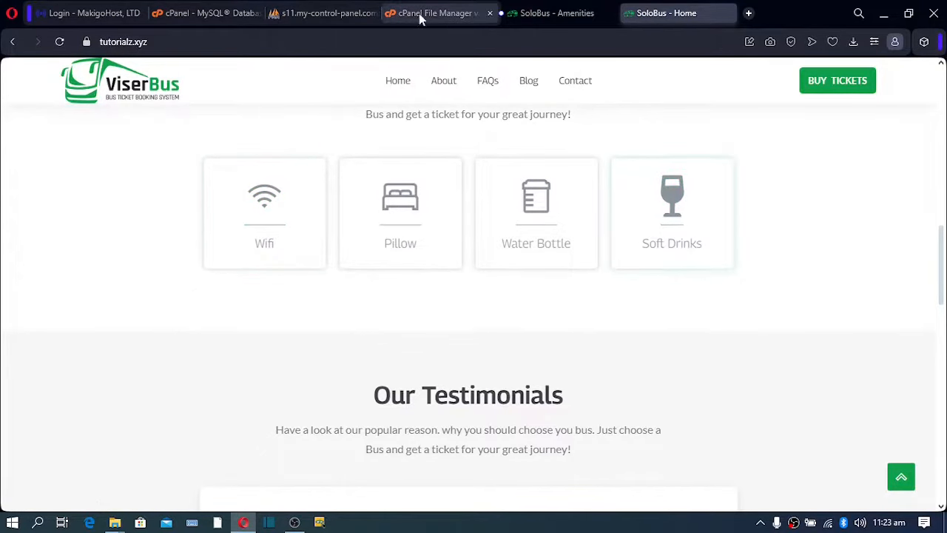
pyautogui.click(549, 15)
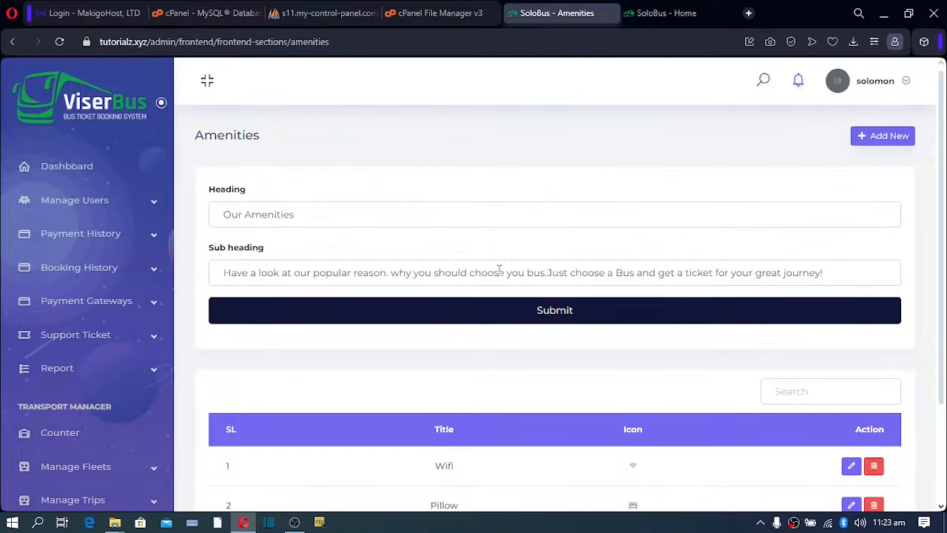
# Open the Banner Section settings and compare them with the live home page hero.
pyautogui.scroll(-2, 491, 282)
pyautogui.scroll(-8, 95, 423)
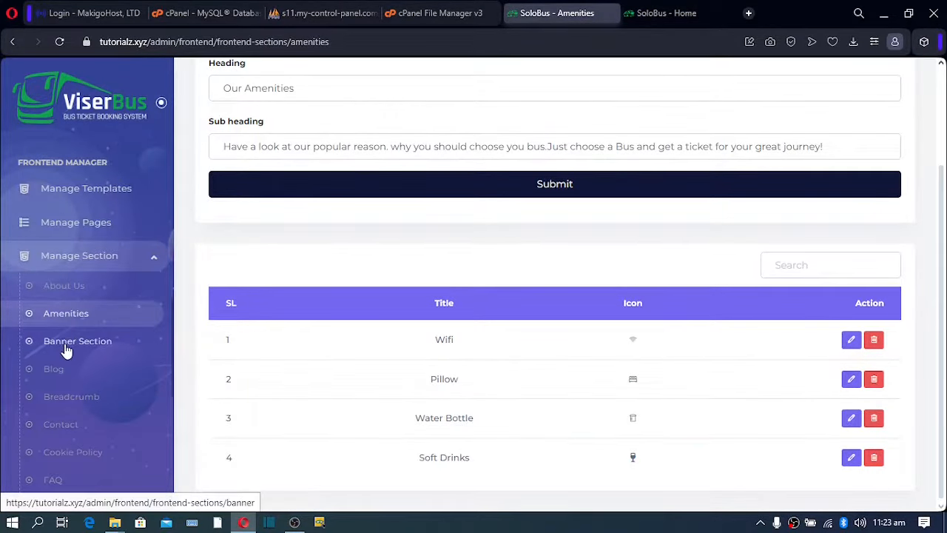
pyautogui.click(65, 346)
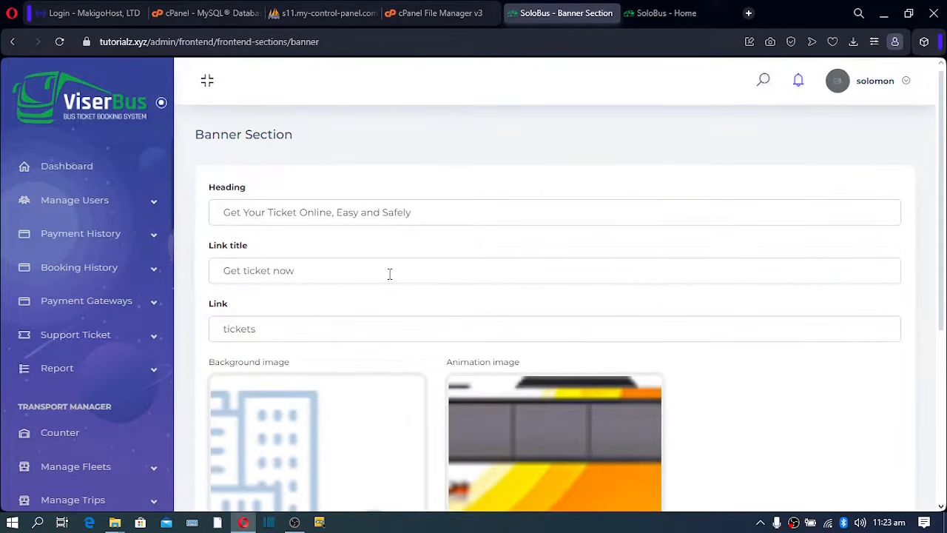
pyautogui.scroll(-3, 390, 274)
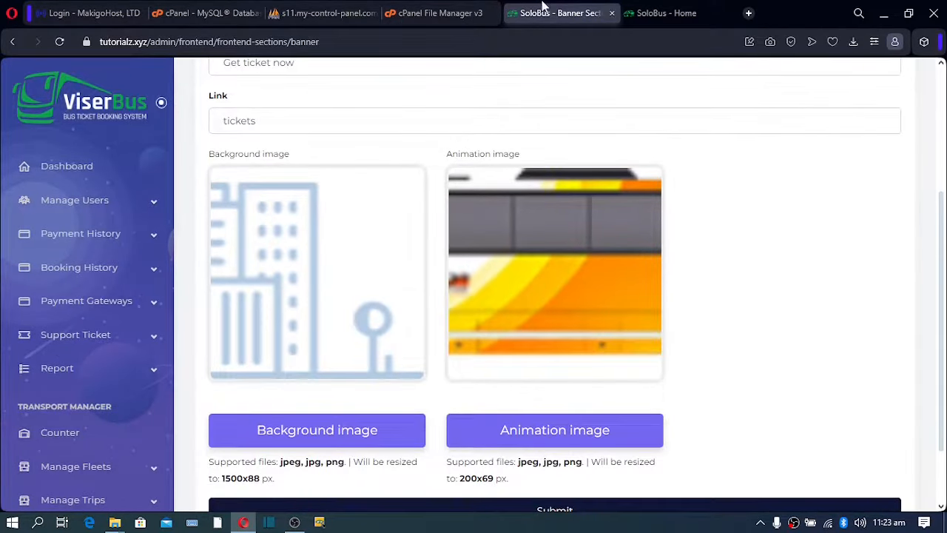
pyautogui.click(660, 13)
pyautogui.scroll(10, 299, 256)
pyautogui.scroll(3, 299, 256)
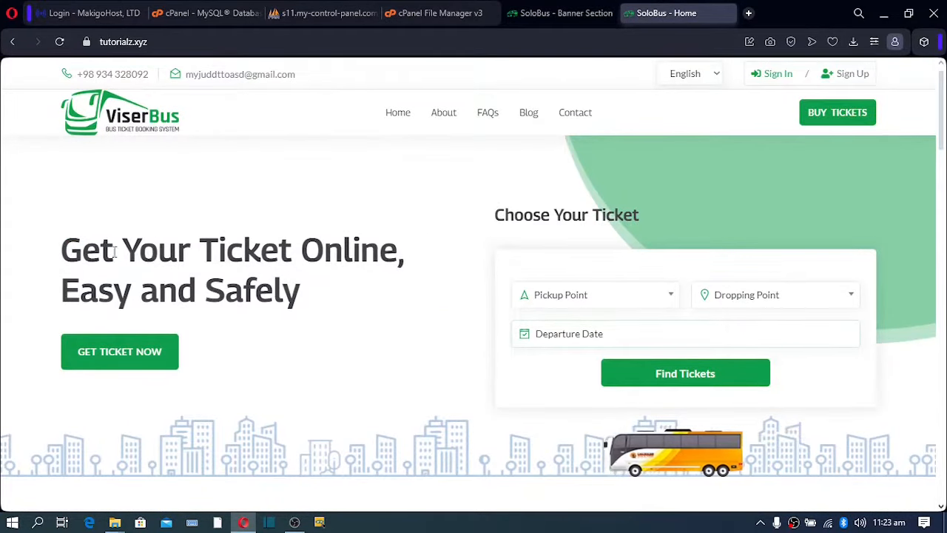
pyautogui.click(545, 14)
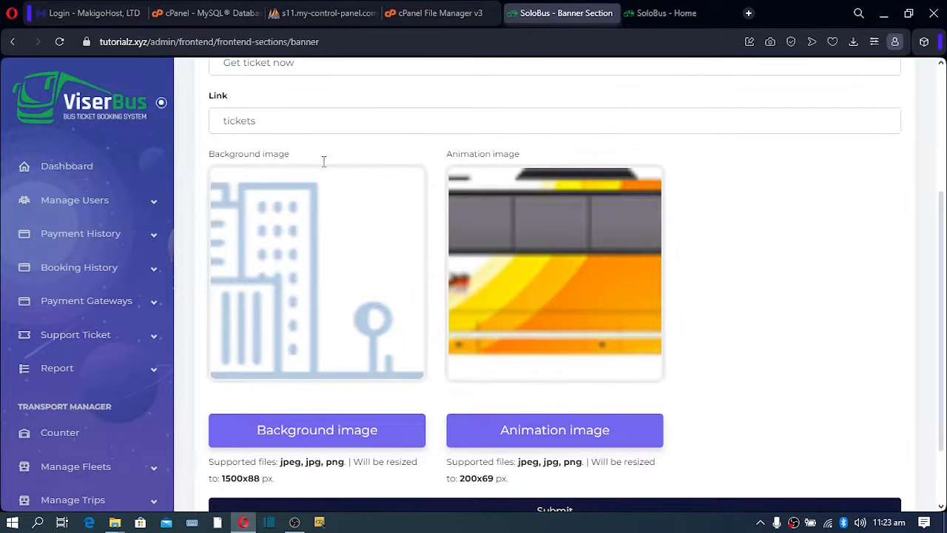
# Highlight the banner heading, the link title 'tickets' and the link value.
pyautogui.scroll(3, 538, 108)
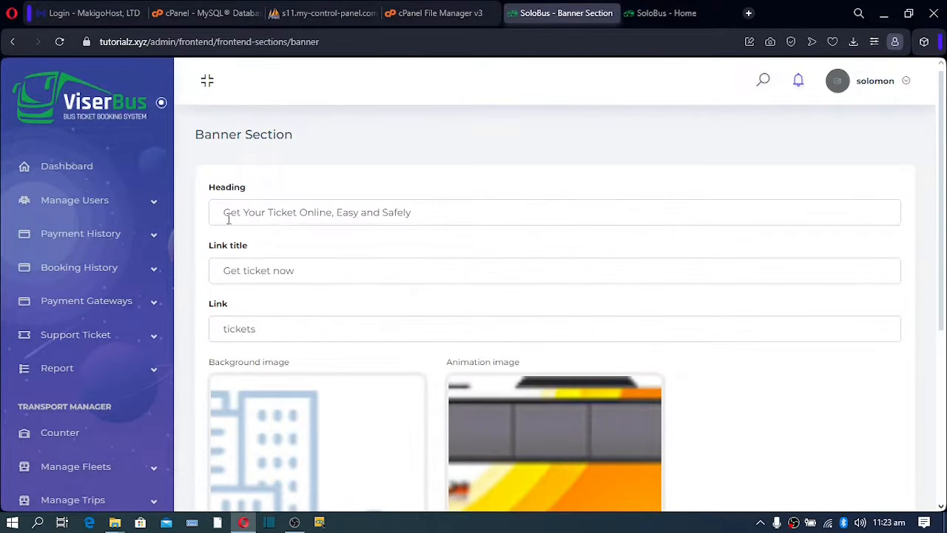
pyautogui.moveTo(422, 214); pyautogui.dragTo(295, 219)
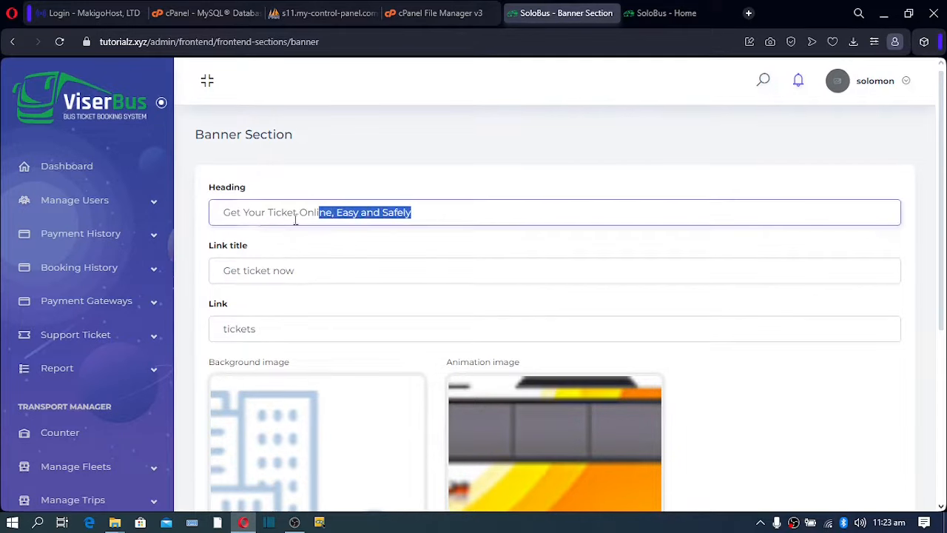
pyautogui.tripleClick(331, 272)
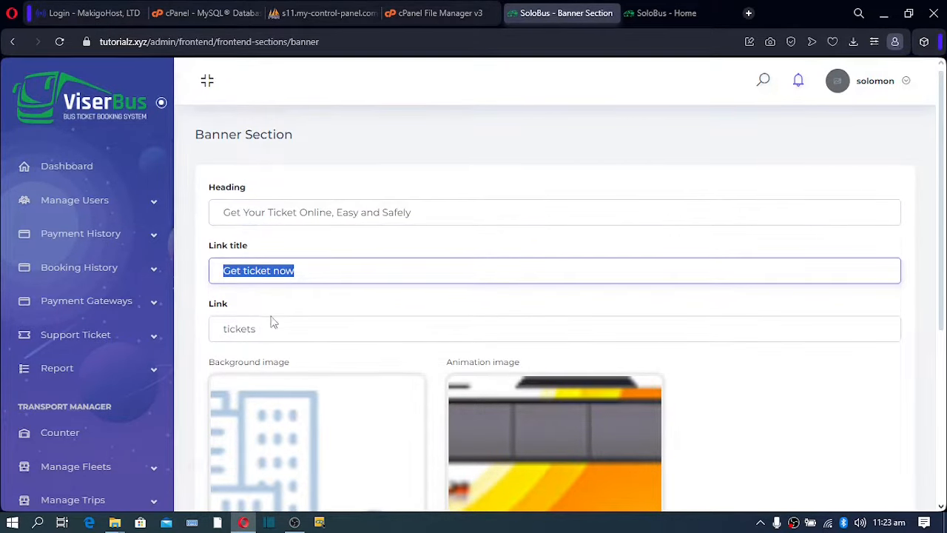
pyautogui.moveTo(270, 329); pyautogui.dragTo(235, 330)
pyautogui.scroll(-2, 293, 364)
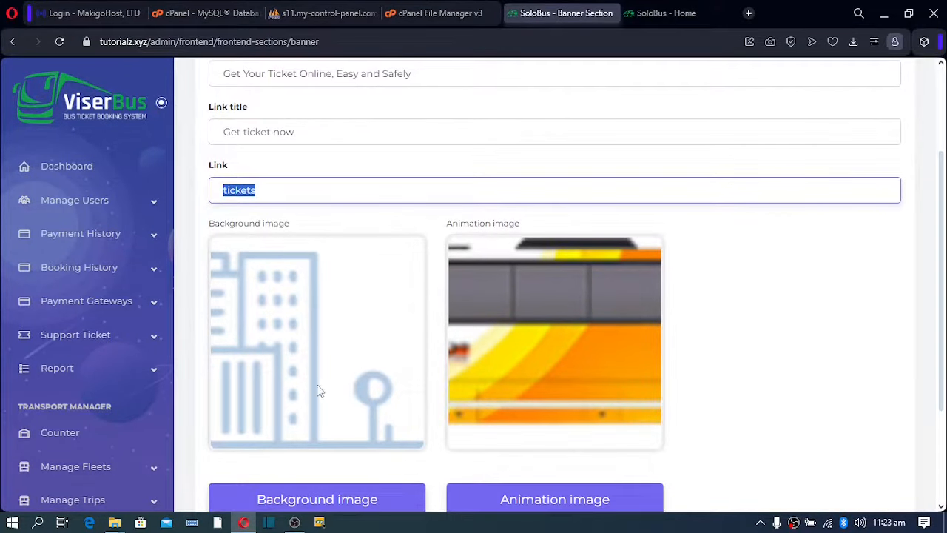
pyautogui.scroll(-1, 317, 321)
pyautogui.click(338, 289)
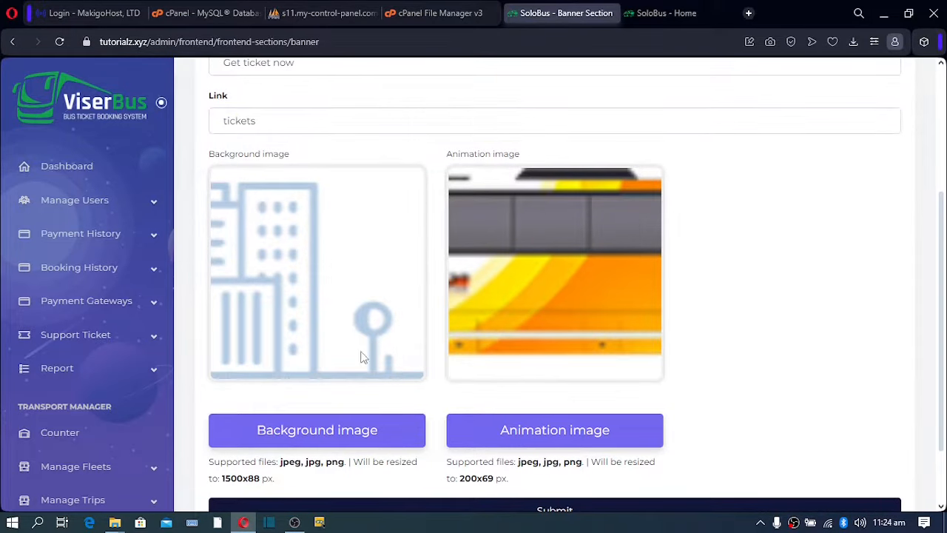
# Compare the city background and bus animation images with the live home banner.
pyautogui.click(688, 11)
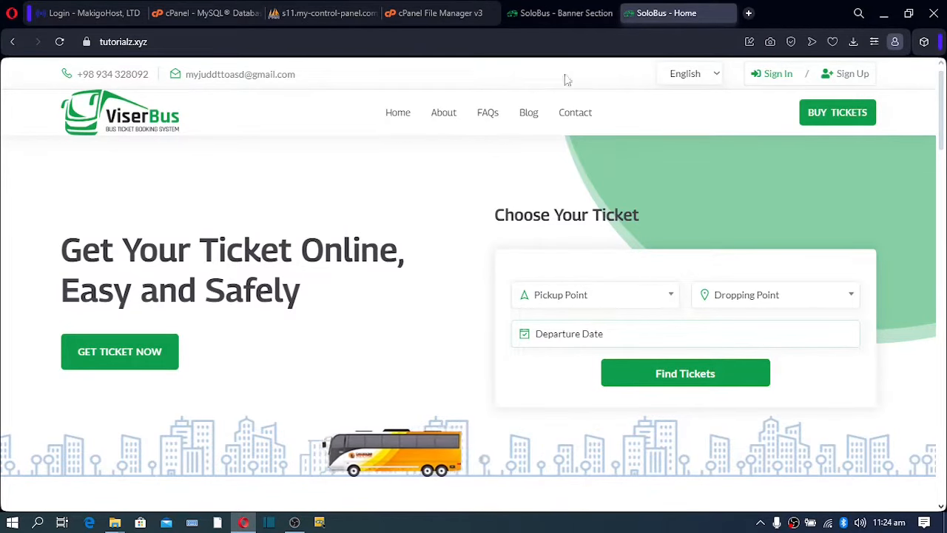
pyautogui.click(549, 17)
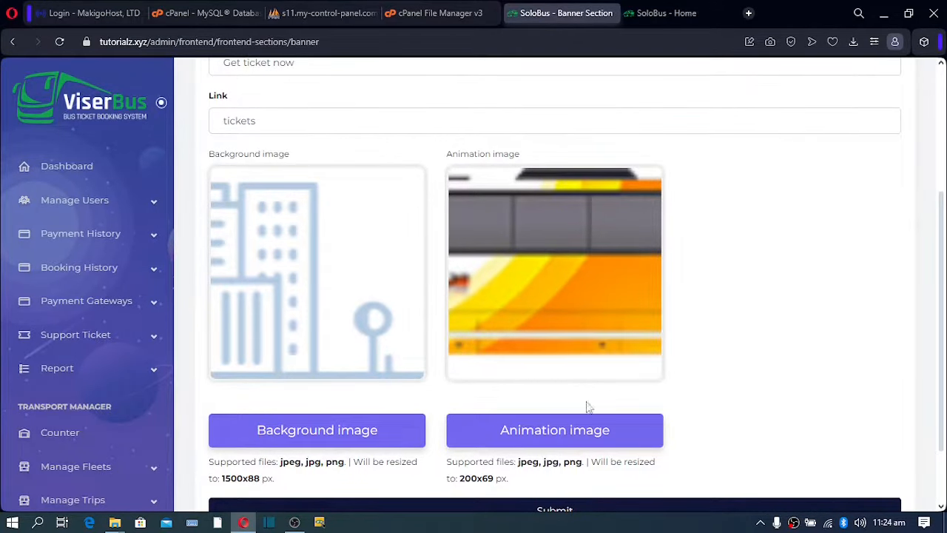
pyautogui.click(640, 16)
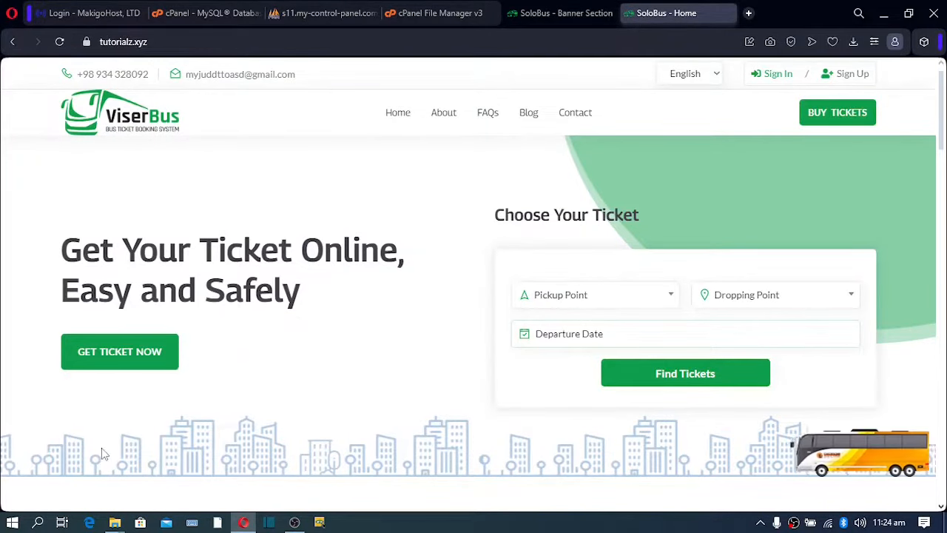
pyautogui.click(551, 9)
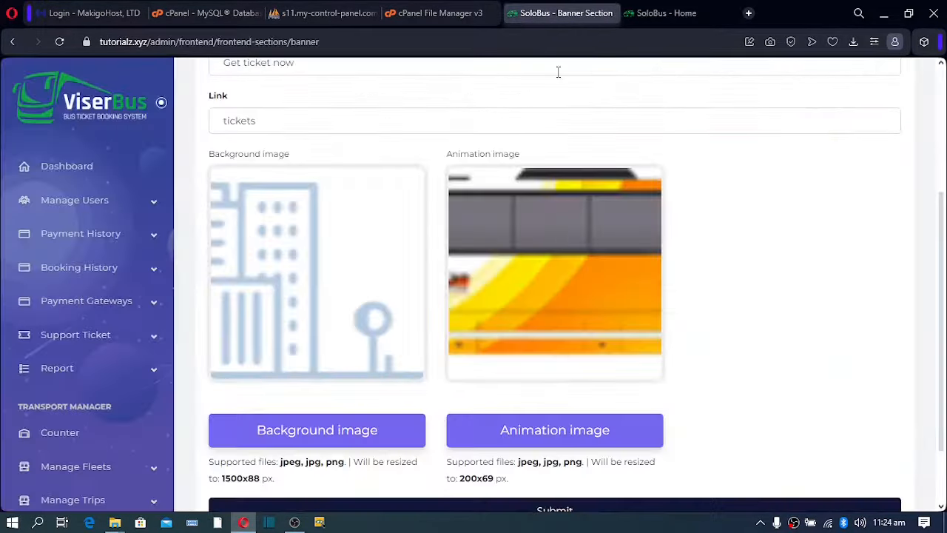
pyautogui.scroll(-2, 551, 328)
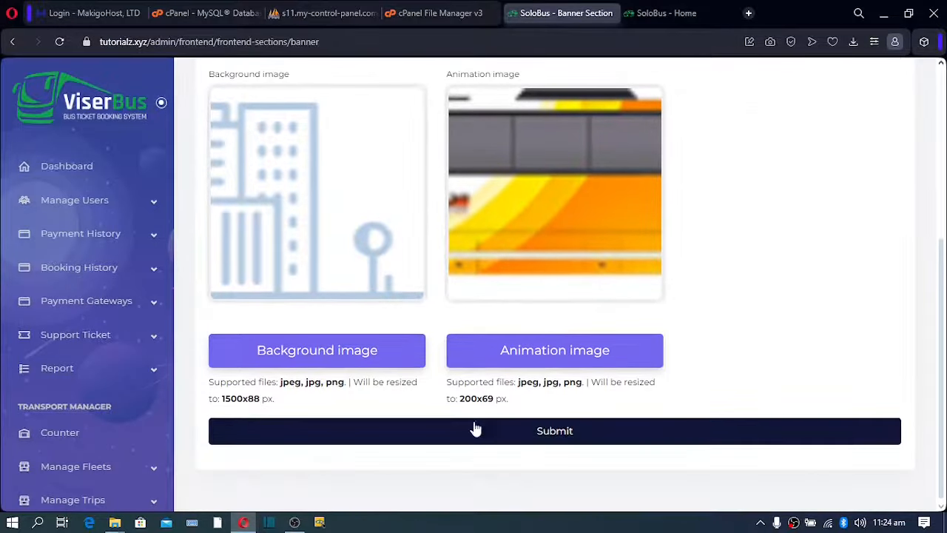
pyautogui.scroll(-10, 81, 341)
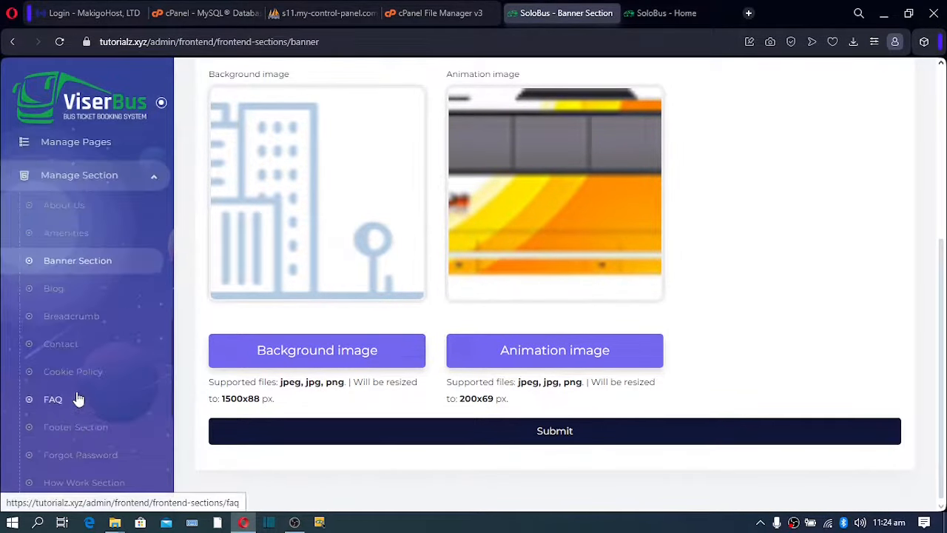
# Open the Blog section editor and compare its eight posts with the live Blog Page.
pyautogui.click(56, 293)
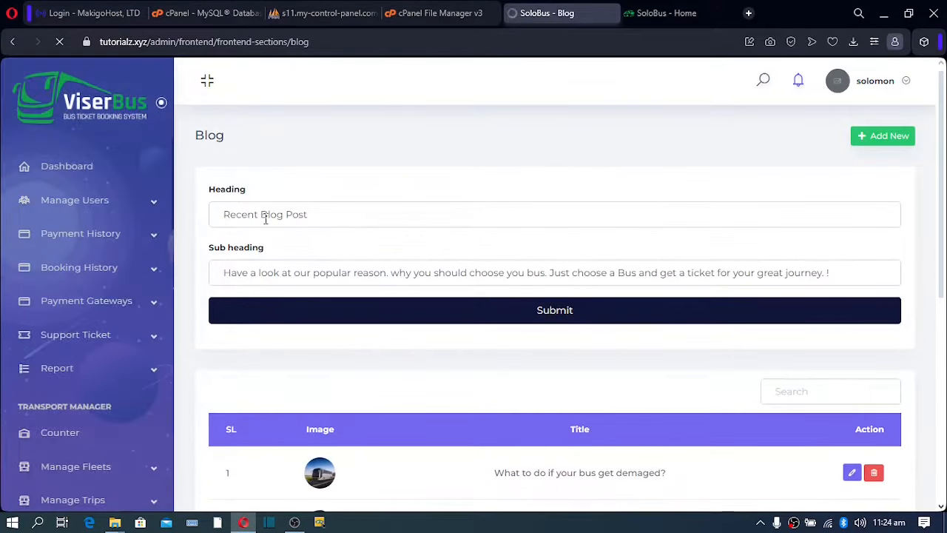
pyautogui.click(651, 12)
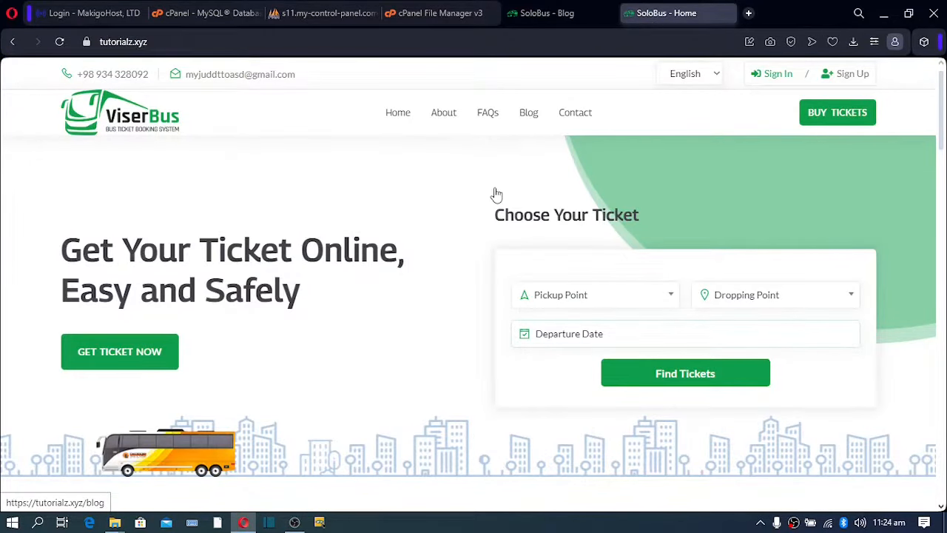
pyautogui.scroll(-5, 494, 196)
pyautogui.scroll(4, 493, 199)
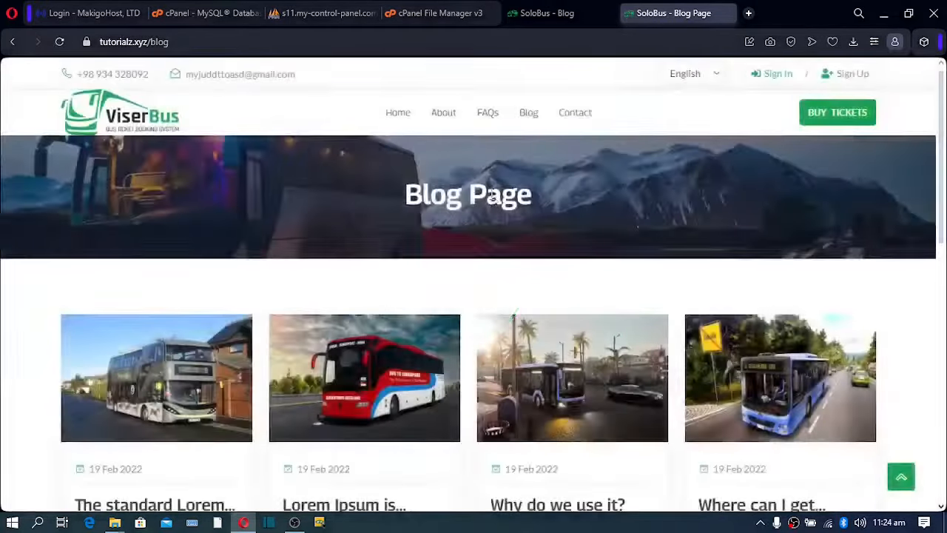
pyautogui.scroll(-2, 491, 194)
pyautogui.scroll(-5, 492, 194)
pyautogui.scroll(7, 491, 194)
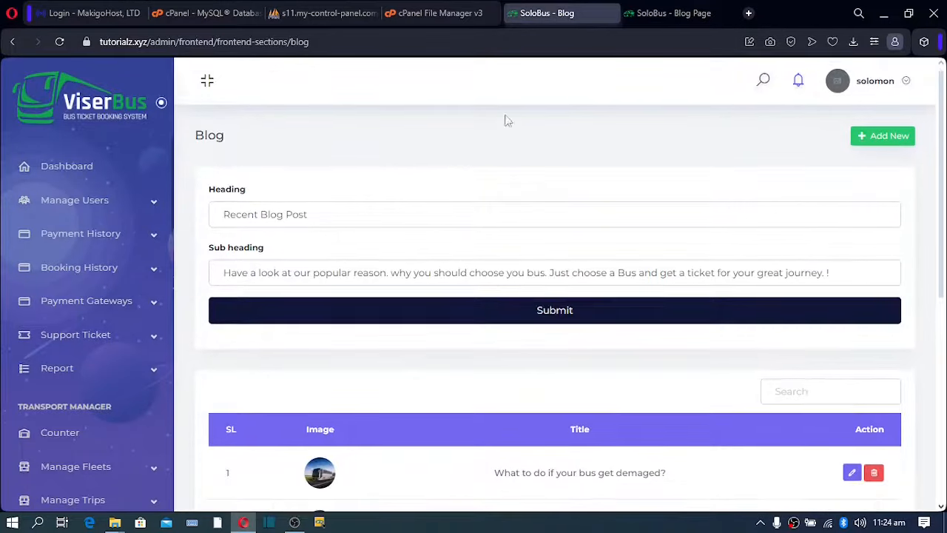
pyautogui.scroll(-5, 433, 254)
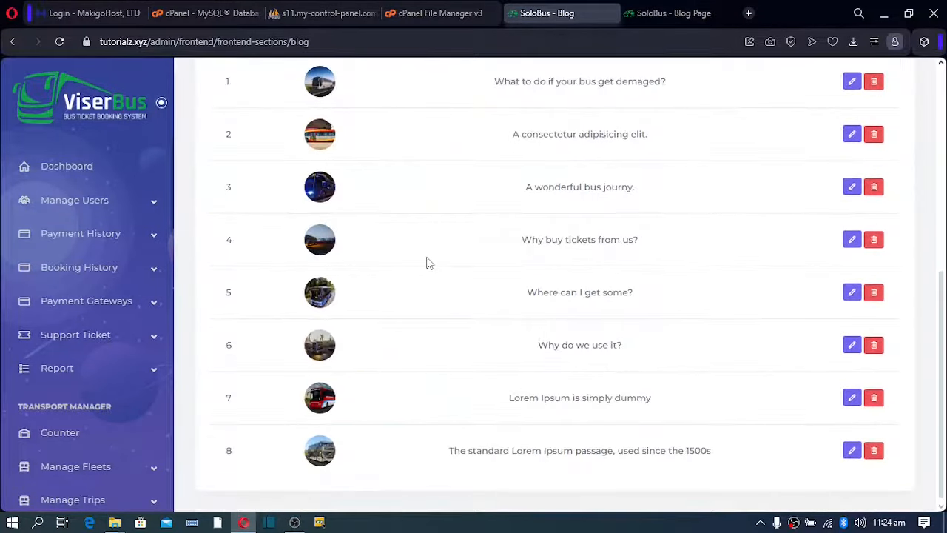
pyautogui.scroll(5, 444, 293)
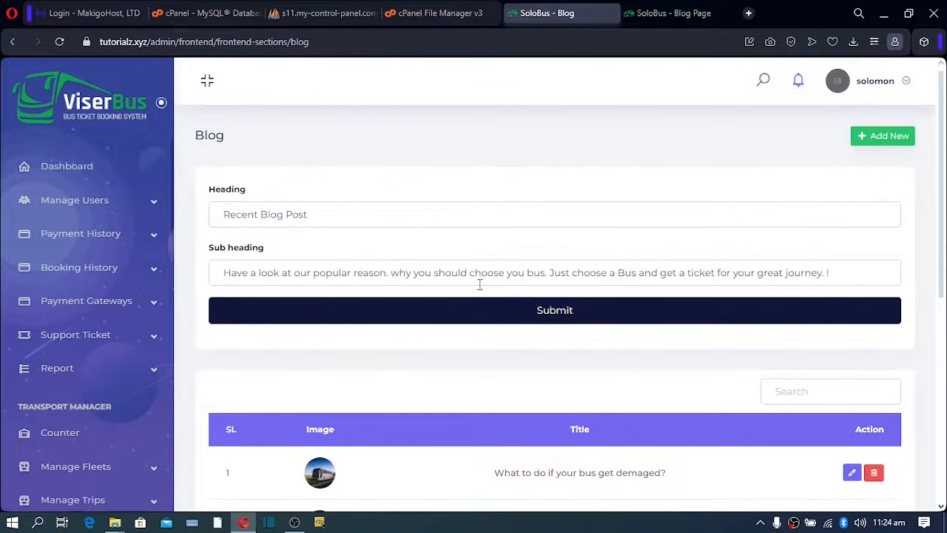
pyautogui.scroll(-5, 477, 292)
pyautogui.scroll(5, 475, 296)
# Open the Breadcrumb section settings and compare them with the live Blog Page banner.
pyautogui.scroll(-6, 96, 340)
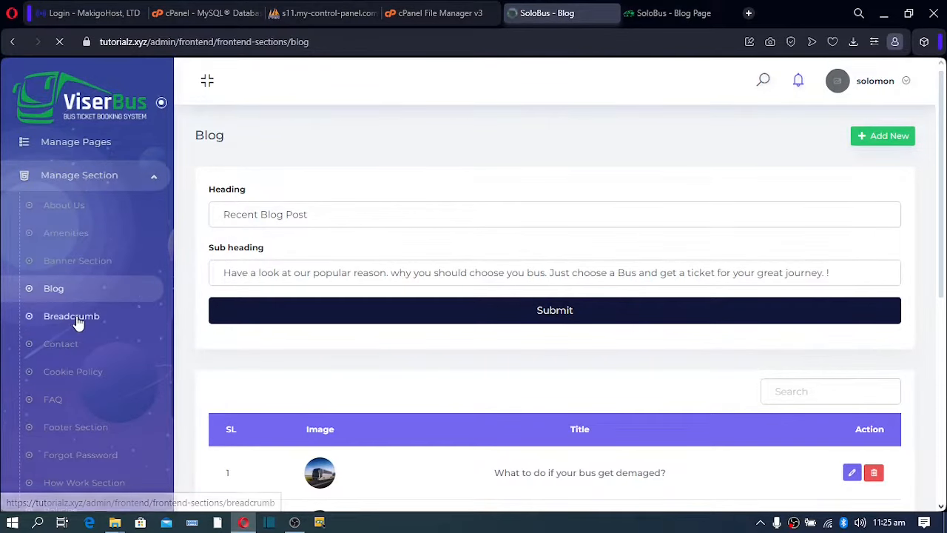
pyautogui.click(77, 319)
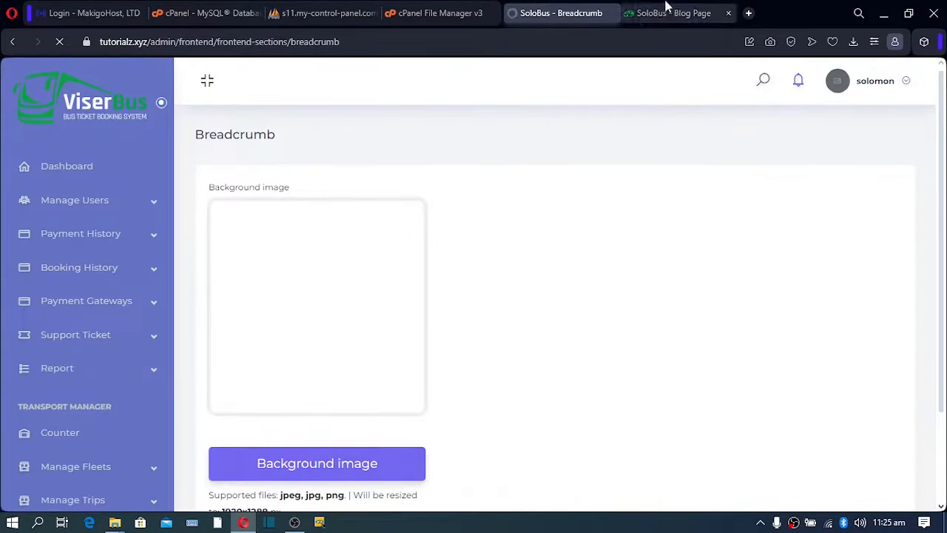
pyautogui.click(668, 13)
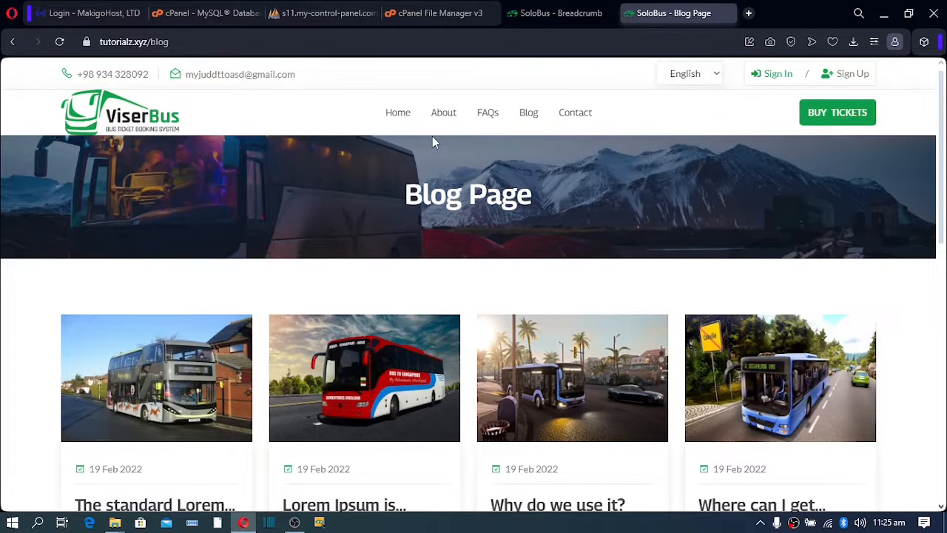
pyautogui.click(548, 13)
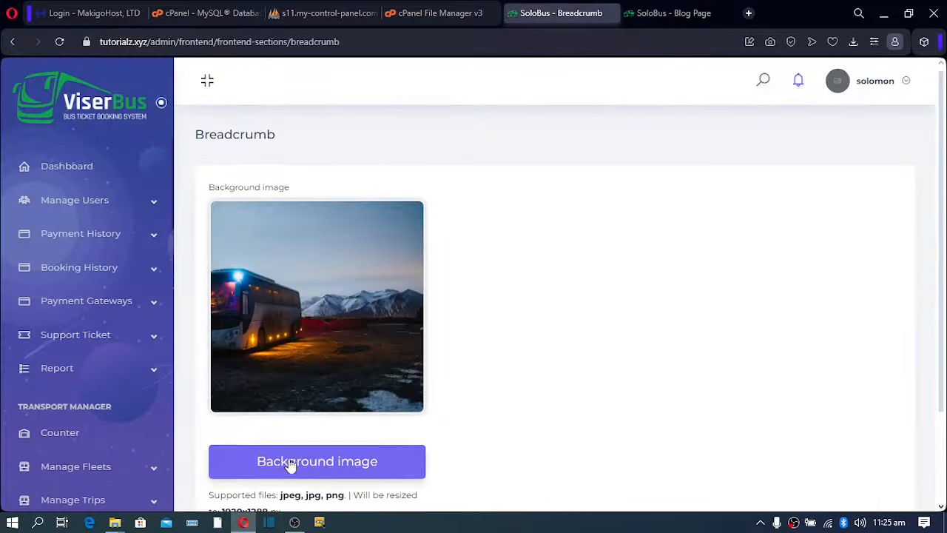
# Highlight the 1920x1288 px image size note and scroll to Submit.
pyautogui.scroll(-8, 87, 351)
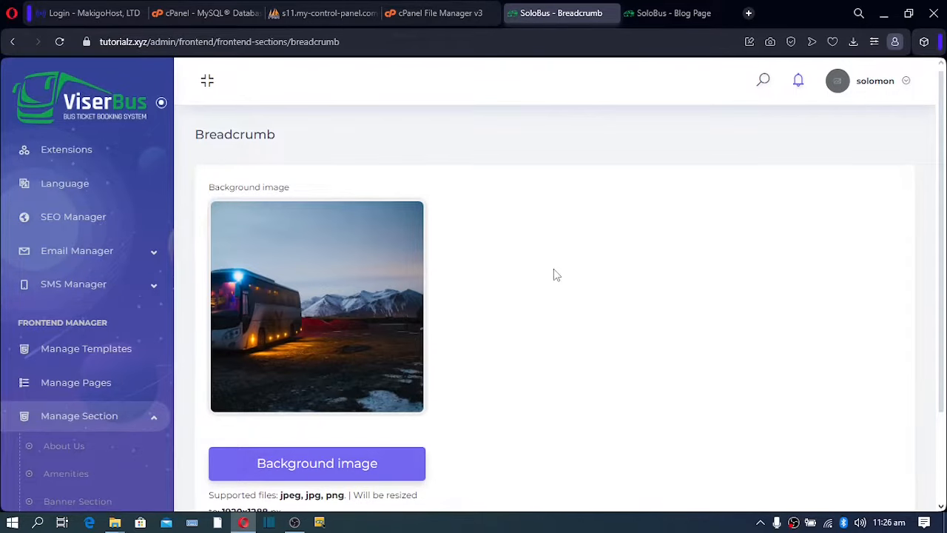
pyautogui.scroll(-2, 553, 268)
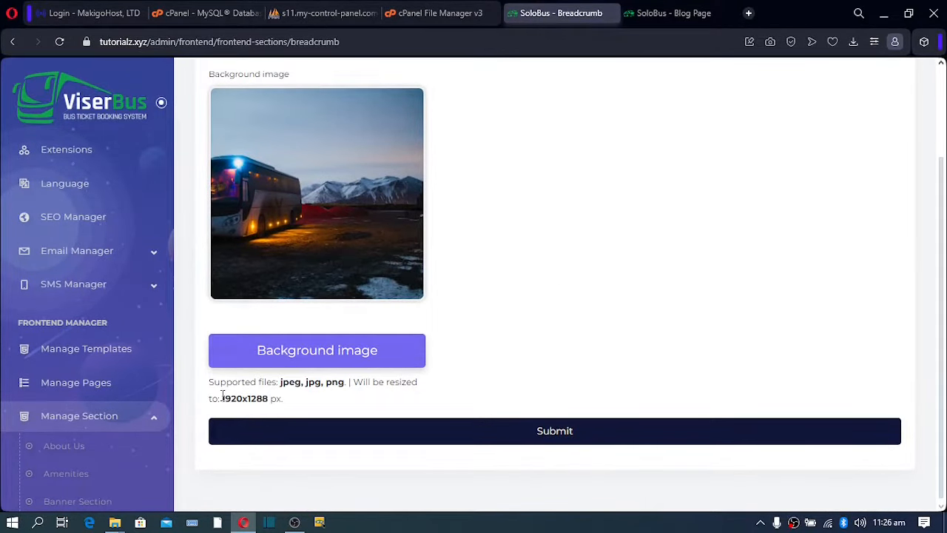
pyautogui.moveTo(221, 400)
pyautogui.mouseDown()
pyautogui.moveTo(267, 401)
pyautogui.moveTo(222, 399)
pyautogui.mouseUp()
pyautogui.click(267, 404)
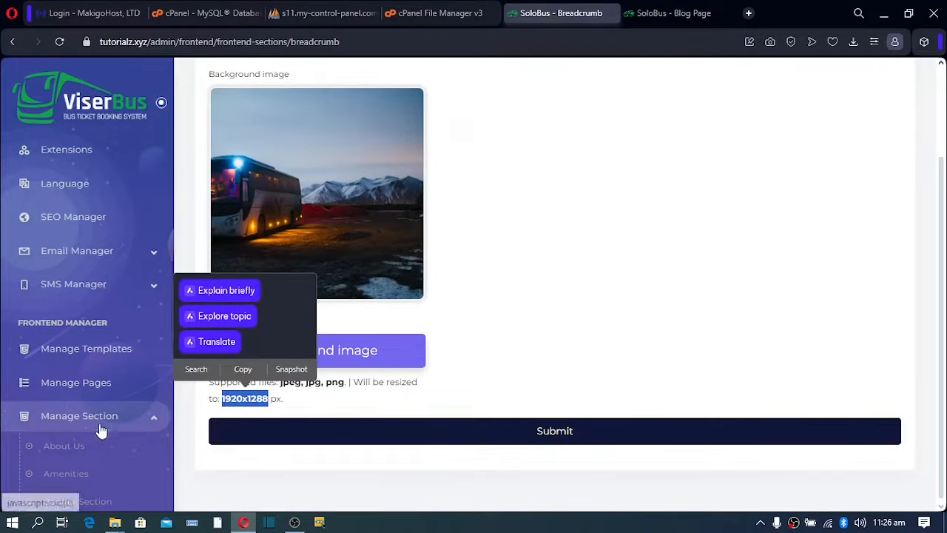
pyautogui.scroll(-1, 87, 449)
pyautogui.scroll(-2, 87, 449)
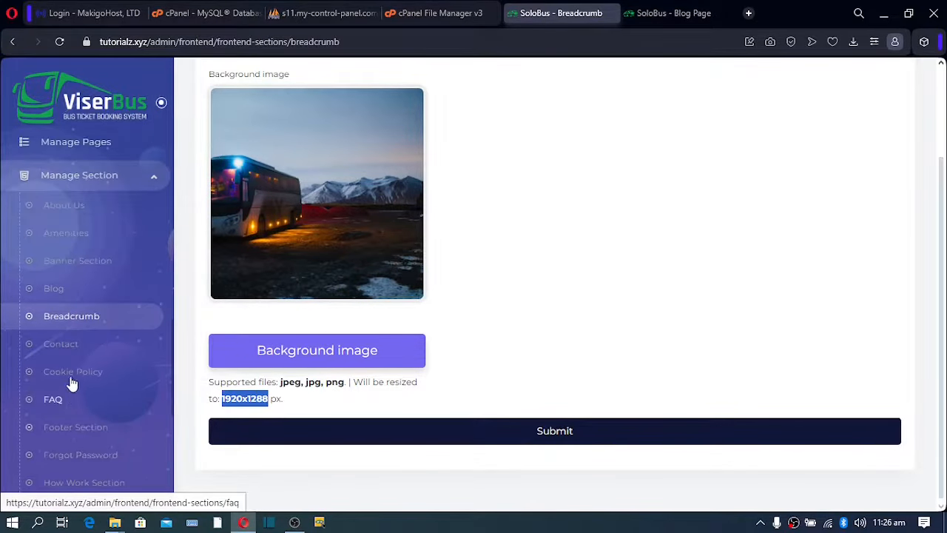
# Open the Contact section settings and compare them with the live blog page footer.
pyautogui.click(63, 346)
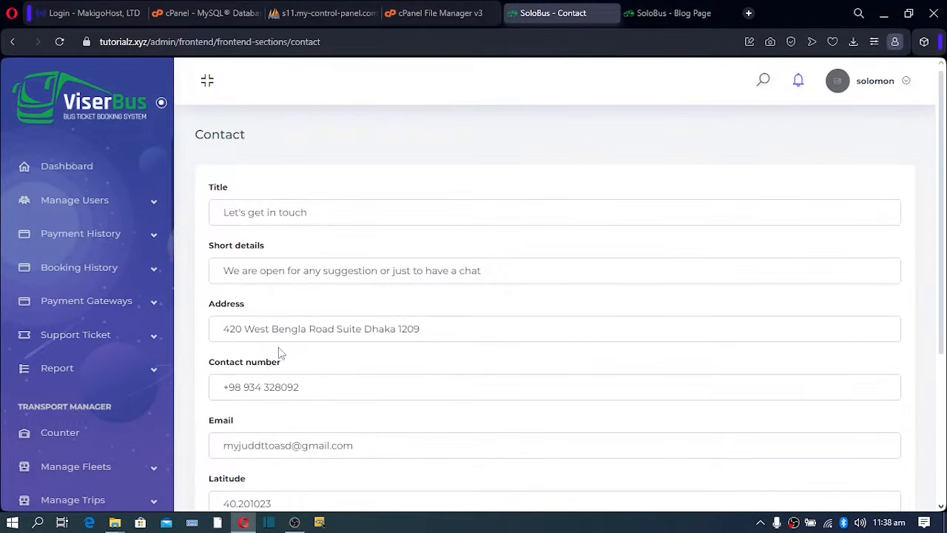
pyautogui.click(661, 17)
pyautogui.scroll(-10, 497, 214)
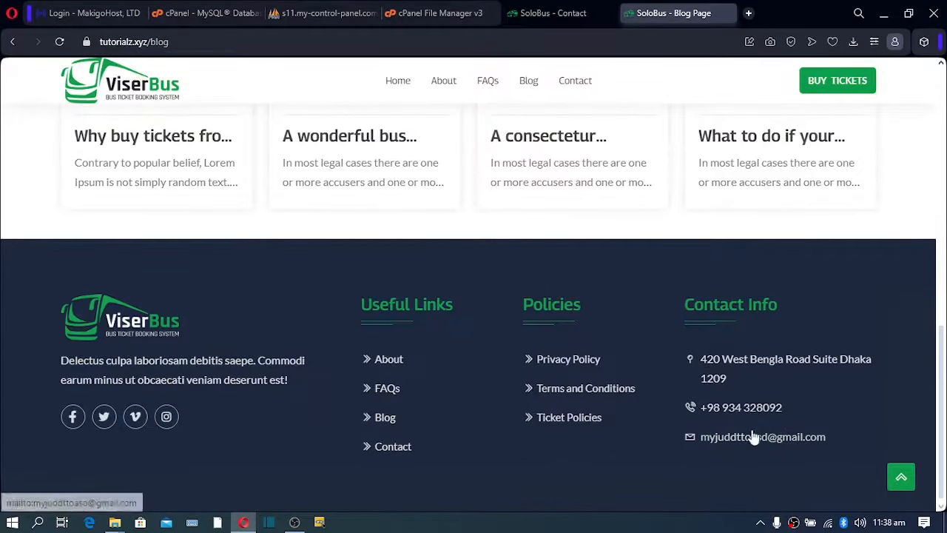
pyautogui.click(558, 17)
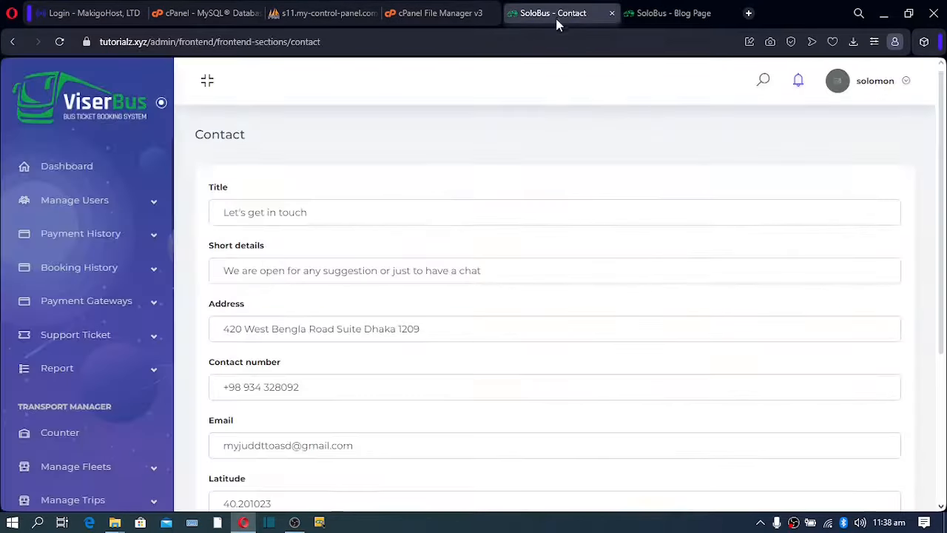
# Check the Contact section's phone number, email, latitude and longitude values against the site.
pyautogui.moveTo(298, 393); pyautogui.dragTo(192, 398)
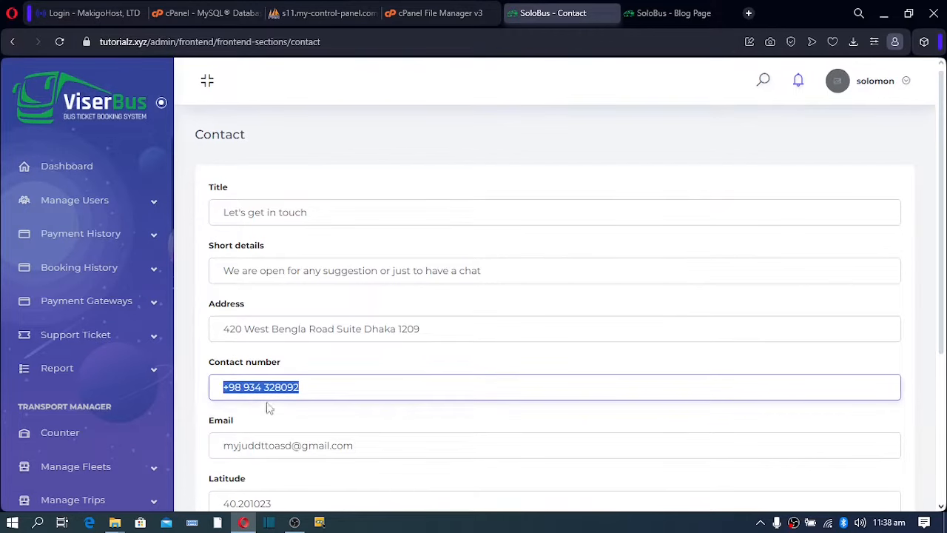
pyautogui.moveTo(373, 448); pyautogui.dragTo(103, 455)
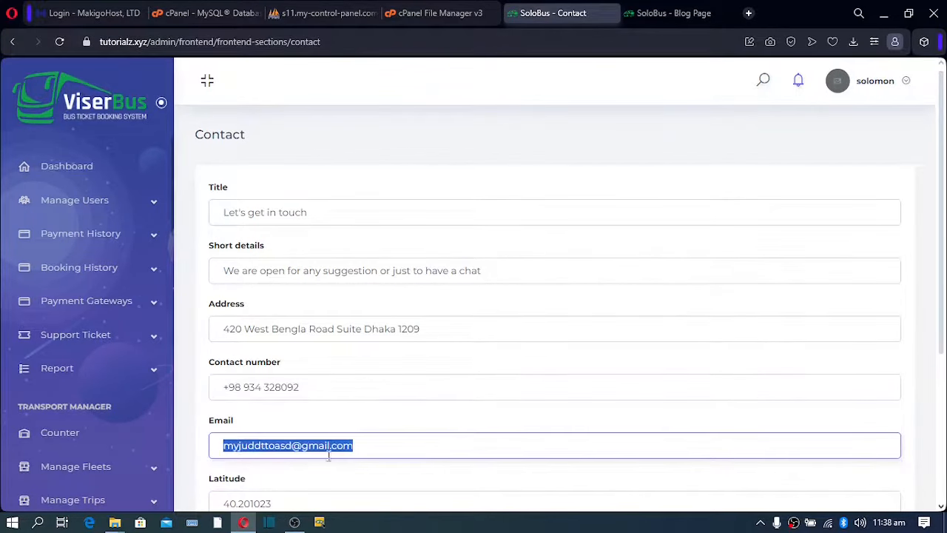
pyautogui.scroll(-2, 329, 451)
pyautogui.moveTo(364, 371); pyautogui.dragTo(237, 370)
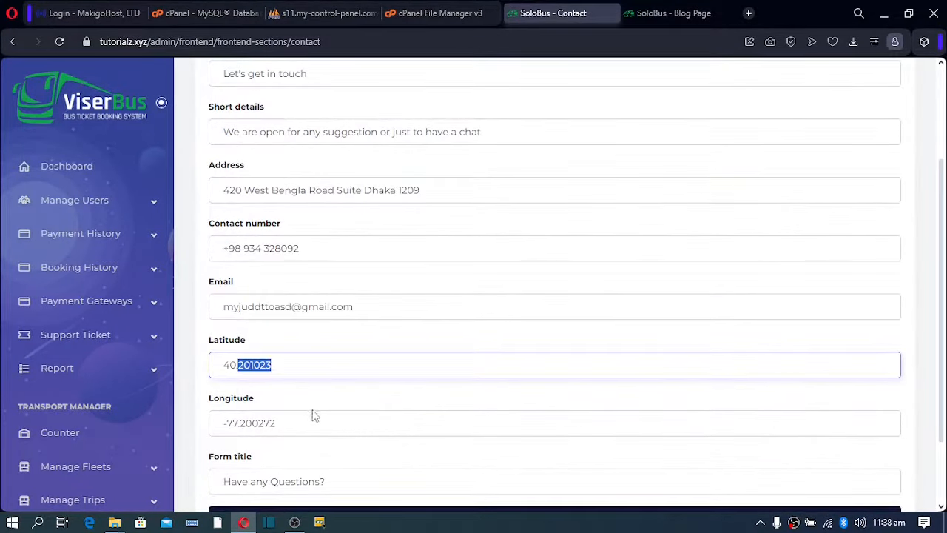
pyautogui.moveTo(314, 418); pyautogui.dragTo(127, 435)
pyautogui.scroll(-1, 373, 437)
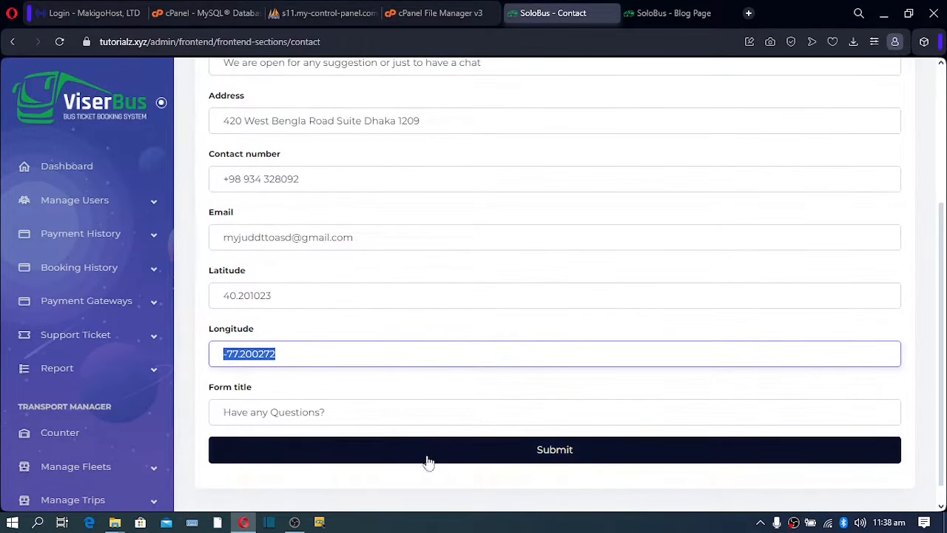
pyautogui.scroll(-8, 116, 363)
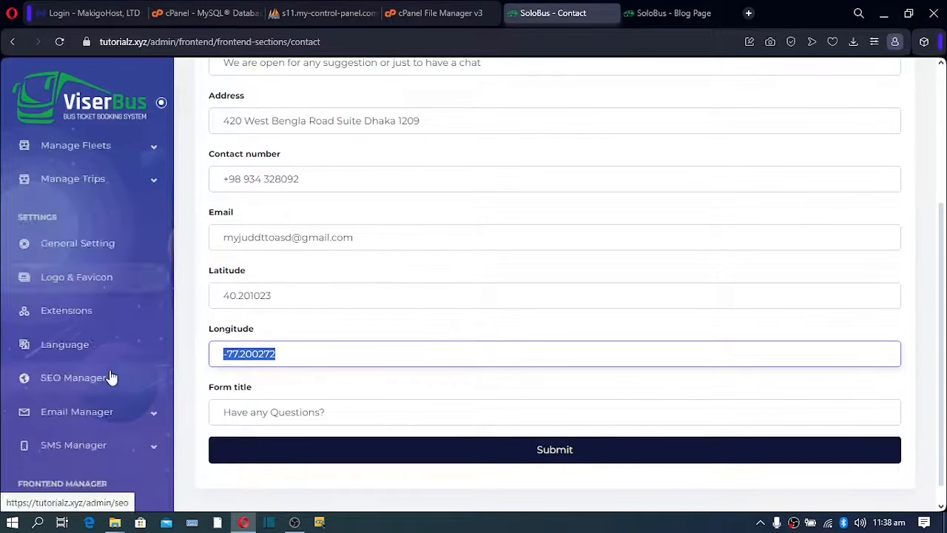
pyautogui.scroll(-5, 109, 379)
pyautogui.scroll(2, 106, 380)
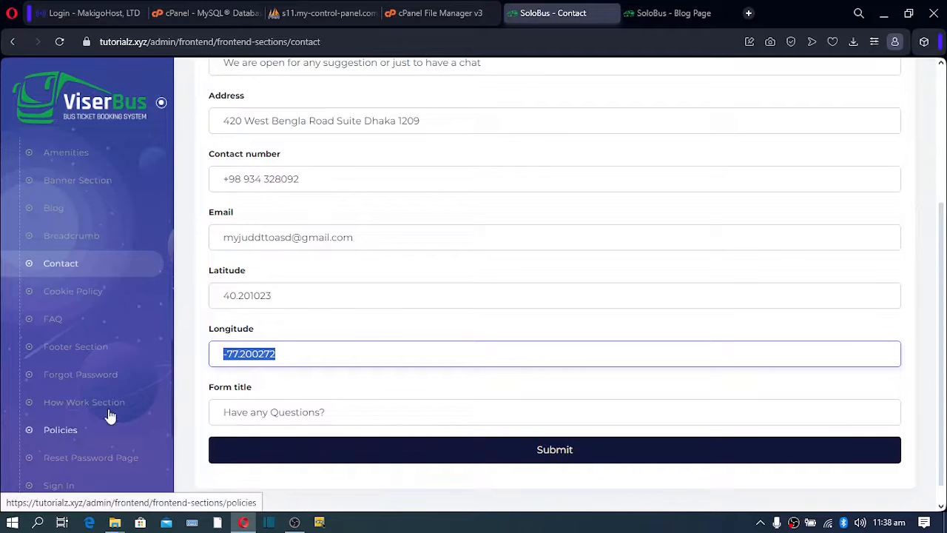
# Open the Cookie Policy settings and review its Lorem Ipsum Details text.
pyautogui.click(81, 298)
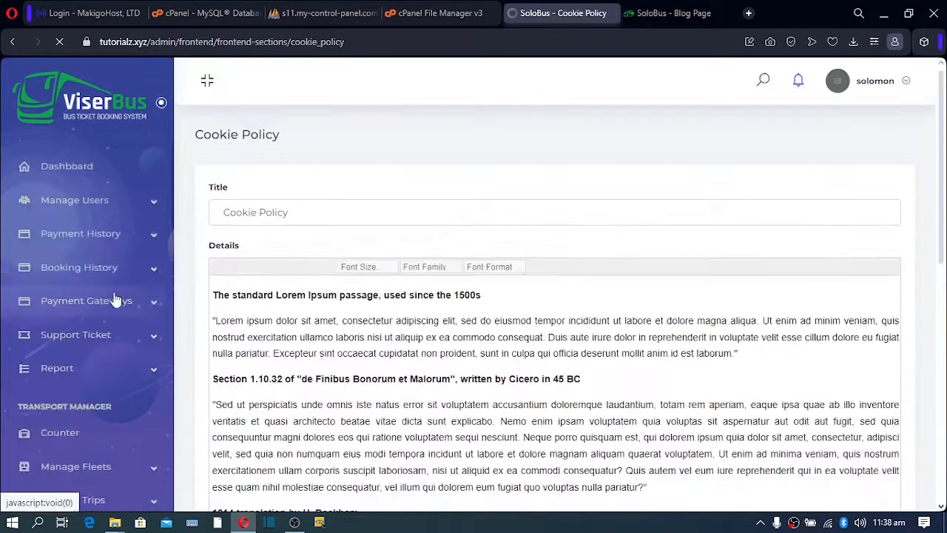
pyautogui.moveTo(213, 298); pyautogui.dragTo(658, 479)
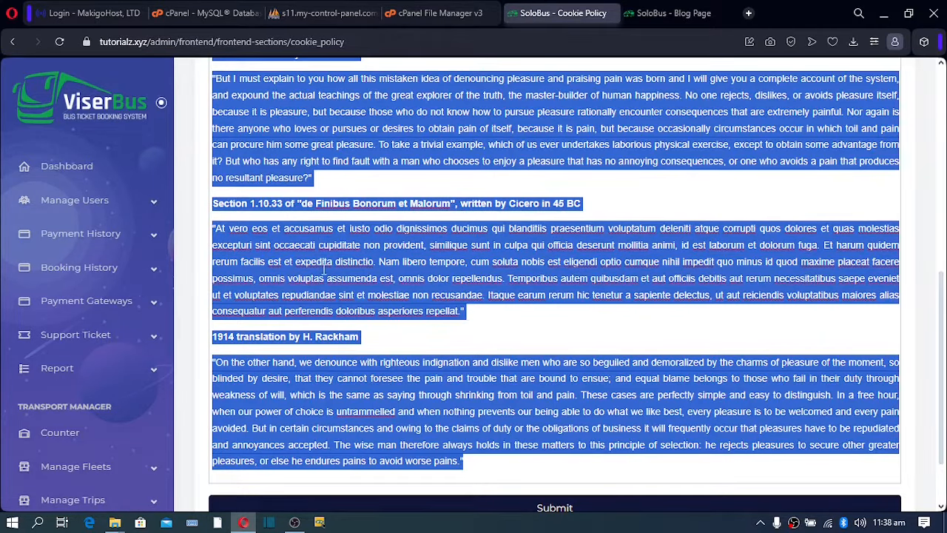
pyautogui.scroll(-2, 323, 270)
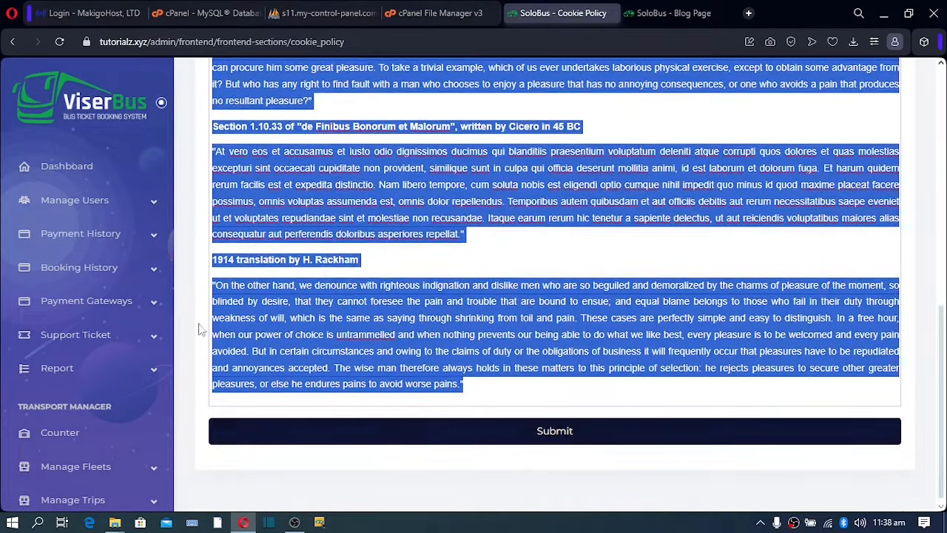
pyautogui.scroll(-10, 111, 318)
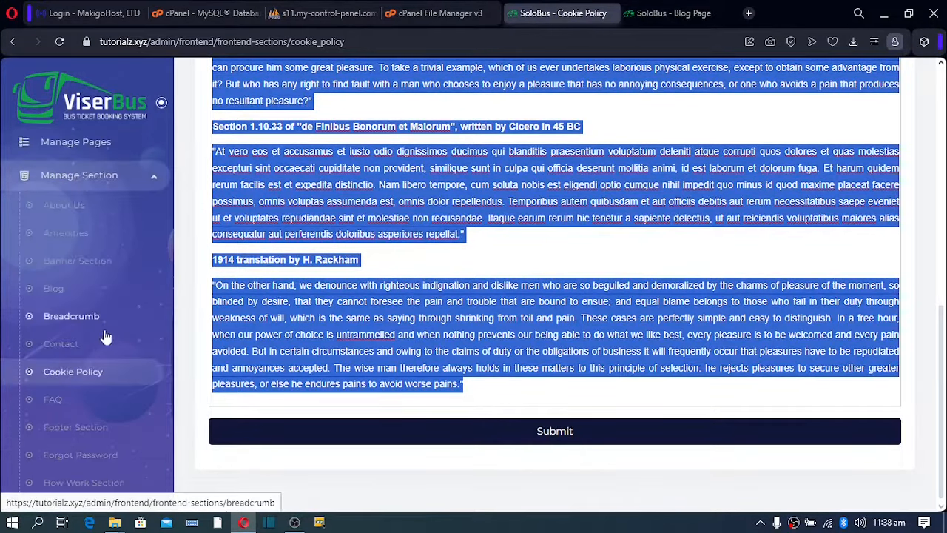
# Open the FAQ section and review its Frequently Asked Questions heading and three entries.
pyautogui.click(54, 403)
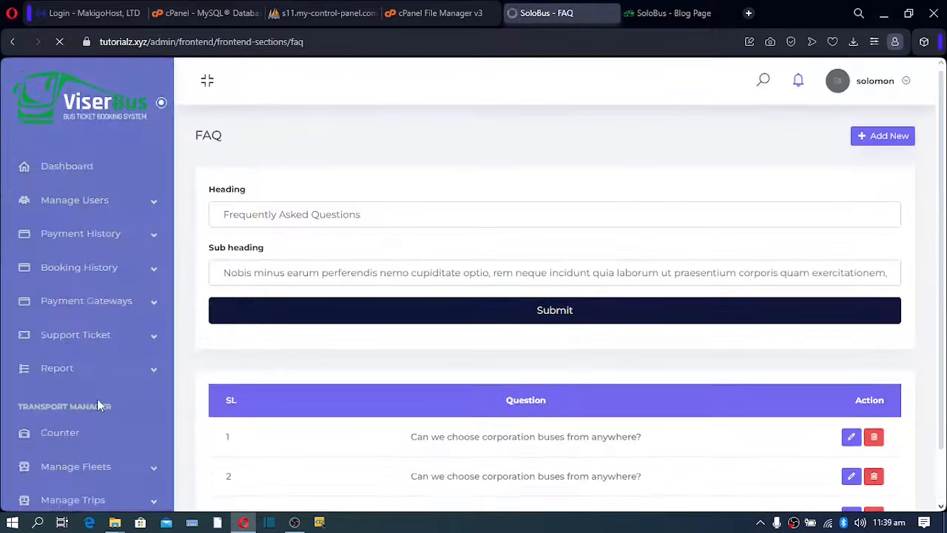
pyautogui.scroll(-1, 562, 296)
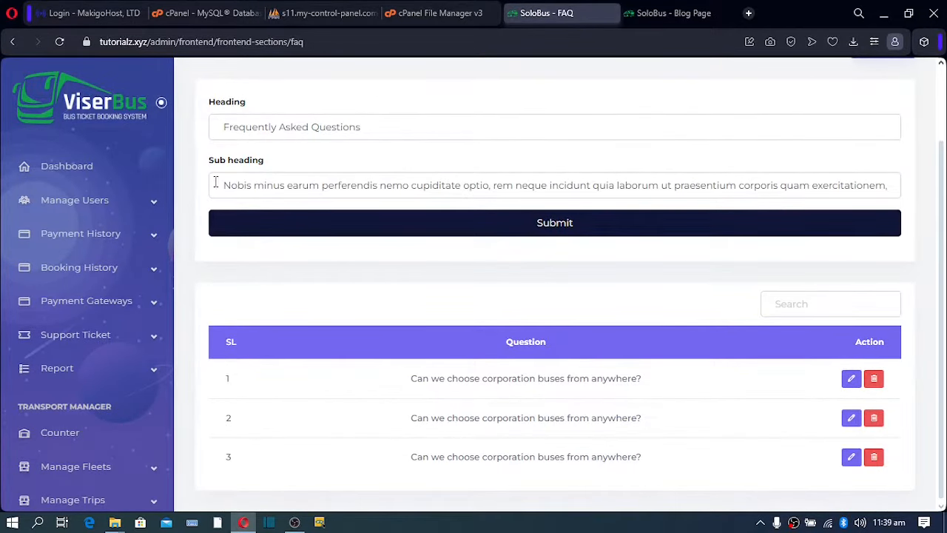
pyautogui.moveTo(215, 183); pyautogui.dragTo(439, 185)
pyautogui.scroll(1, 782, 154)
# Inspect the new FAQ item's question and answer fields, then close it without saving.
pyautogui.click(867, 145)
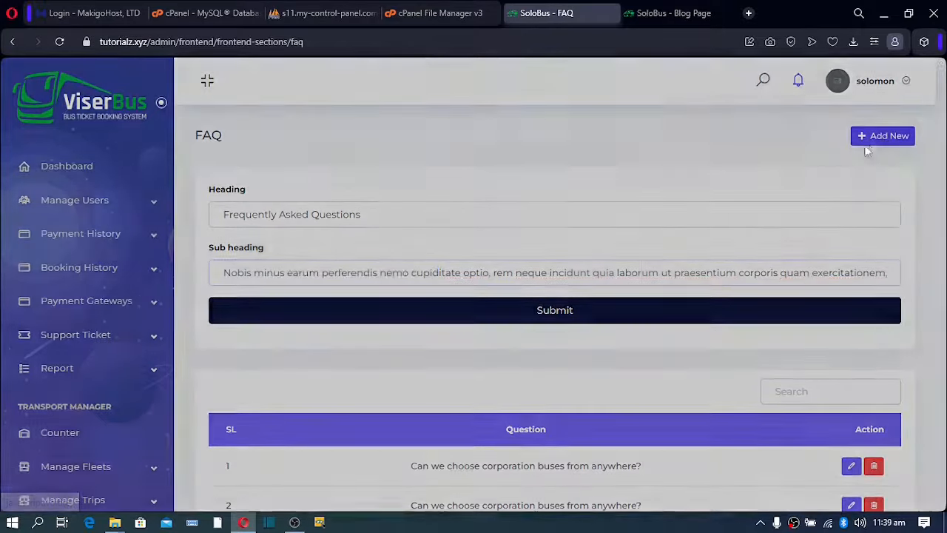
pyautogui.click(327, 167)
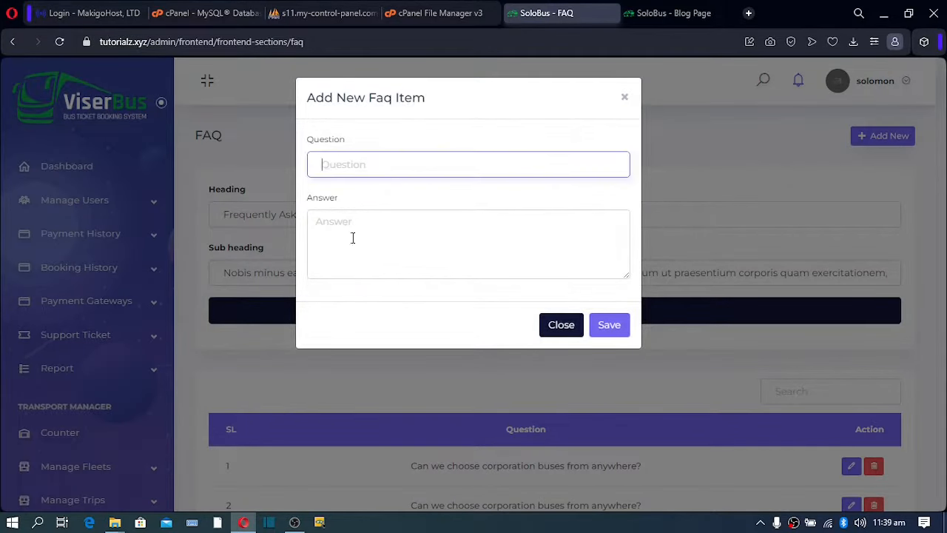
pyautogui.click(410, 229)
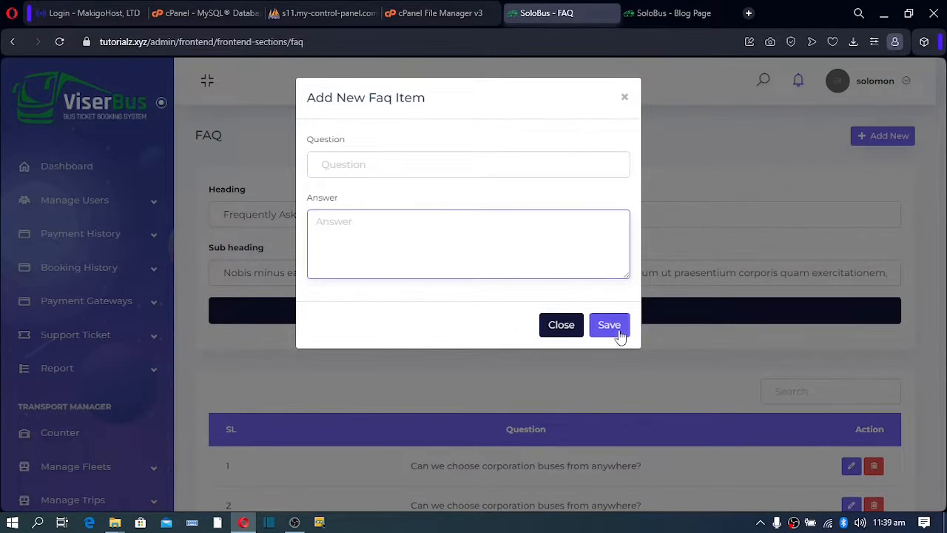
pyautogui.click(568, 327)
pyautogui.scroll(-1, 222, 333)
pyautogui.scroll(-6, 106, 358)
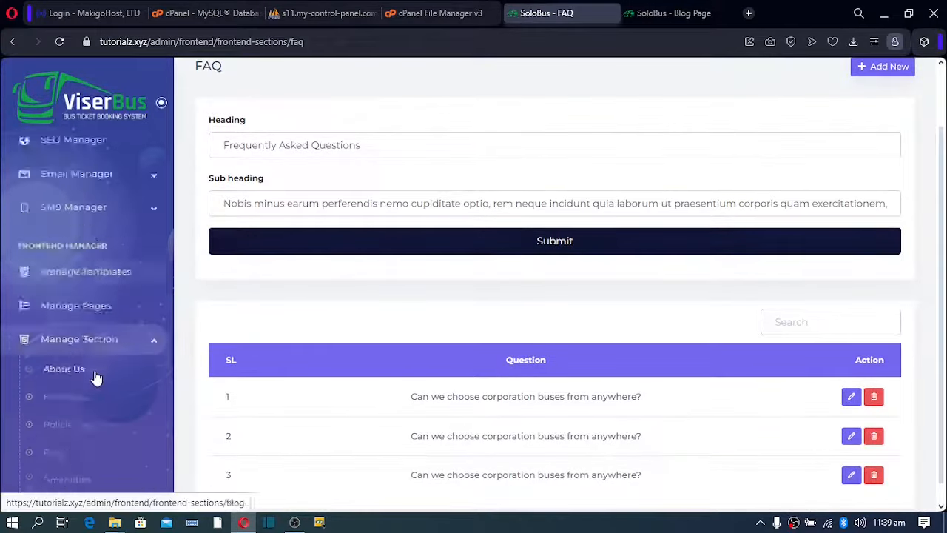
# Compare the Footer Section's short description with the footer description on the live site.
pyautogui.click(85, 353)
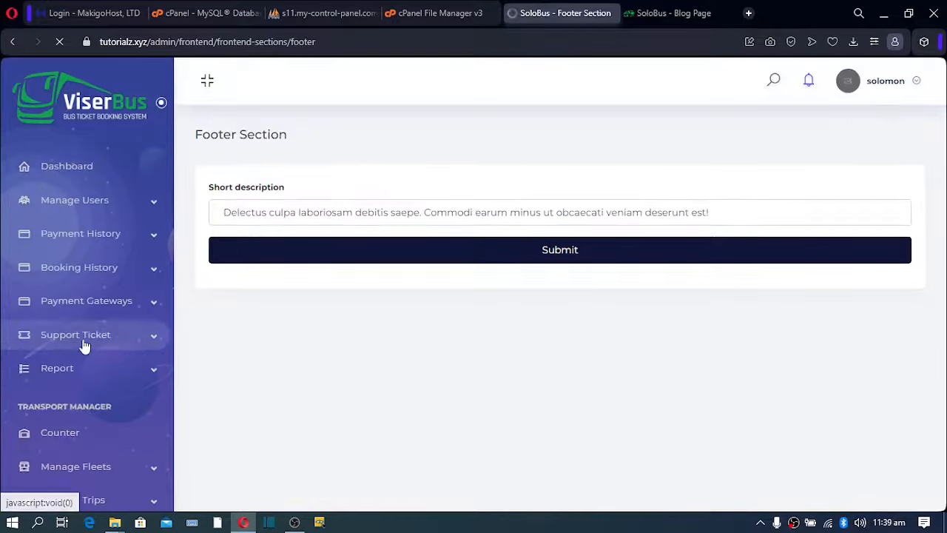
pyautogui.moveTo(216, 211); pyautogui.dragTo(747, 216)
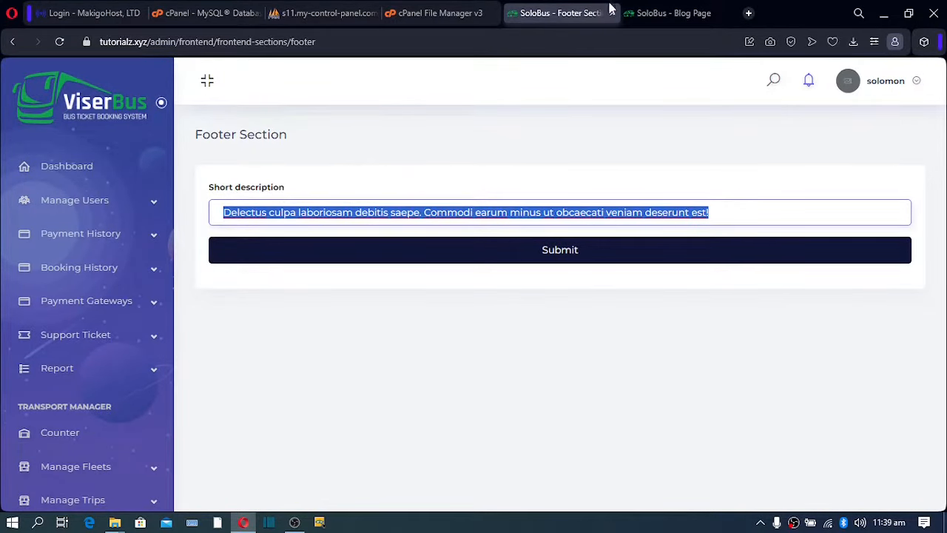
pyautogui.click(655, 12)
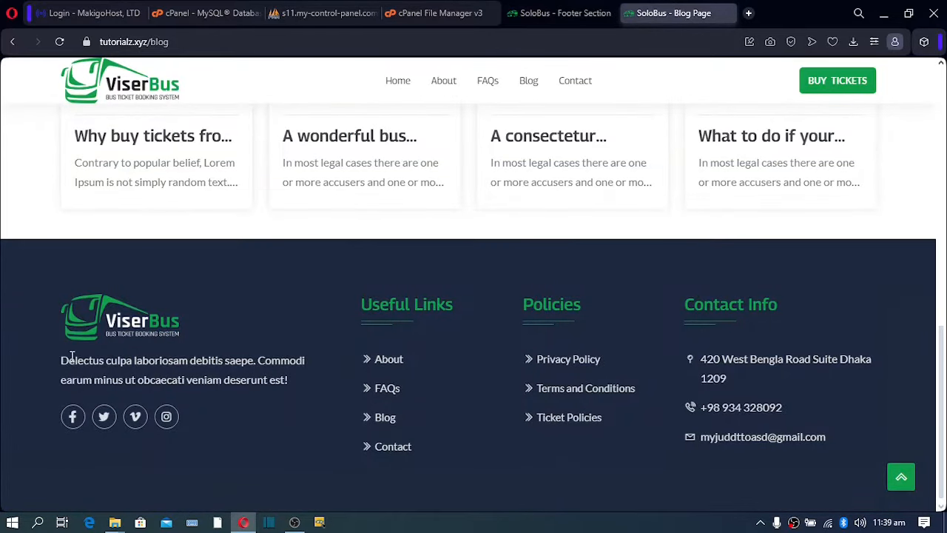
pyautogui.moveTo(72, 355); pyautogui.dragTo(249, 395)
pyautogui.click(518, 13)
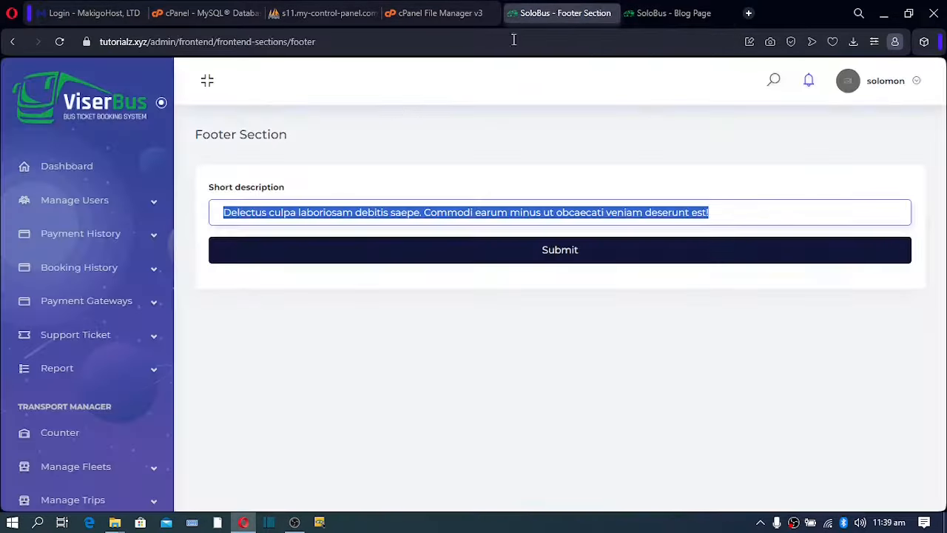
pyautogui.scroll(-10, 37, 362)
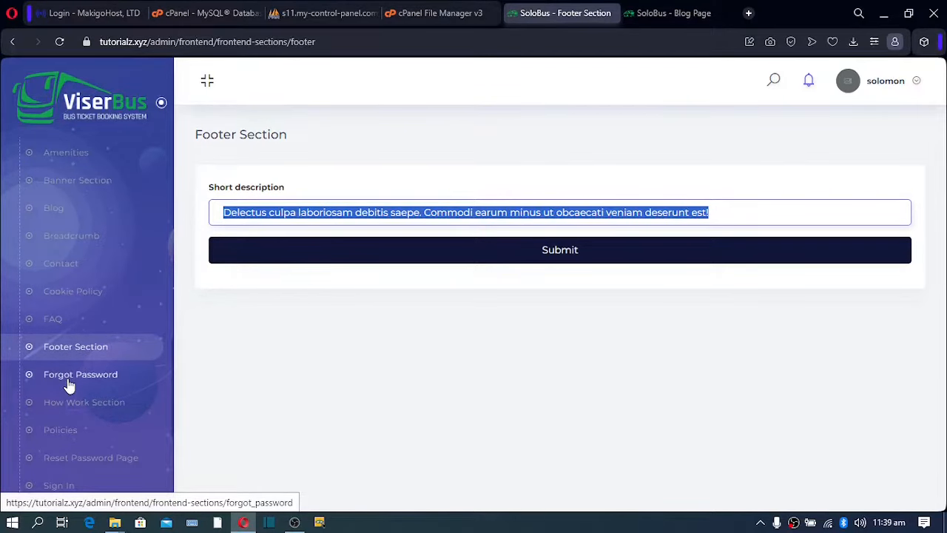
# Review the Forgot Password section's Reset Password heading and city background, then open How Work Section.
pyautogui.click(68, 384)
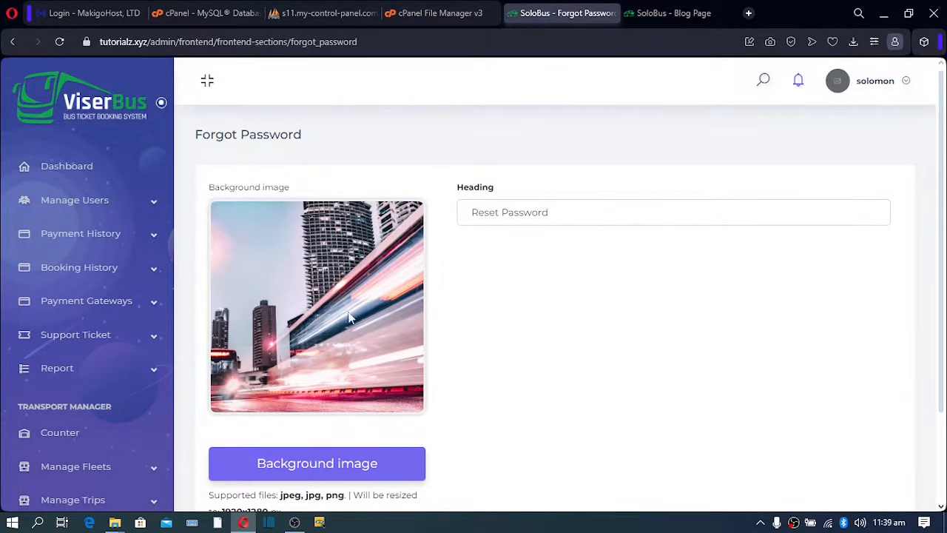
pyautogui.scroll(-3, 336, 319)
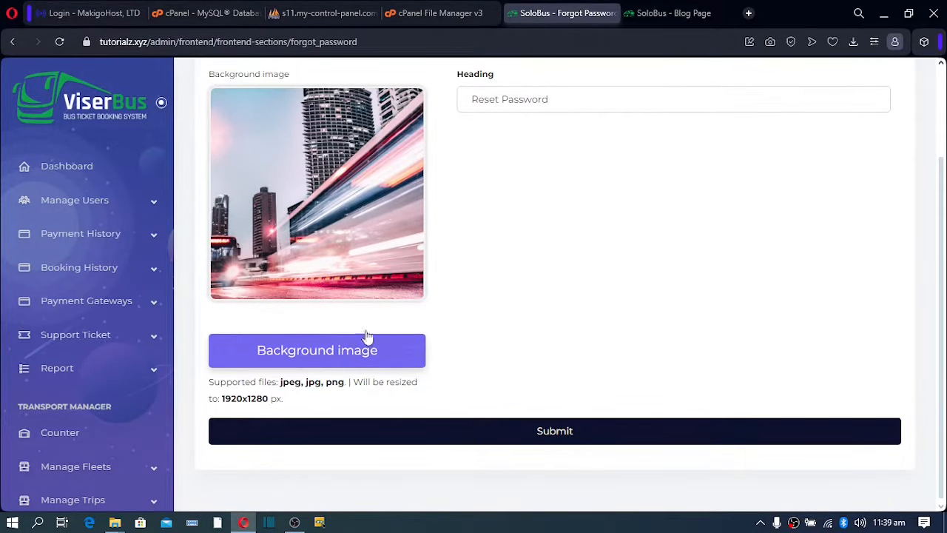
pyautogui.scroll(-10, 81, 333)
pyautogui.click(72, 401)
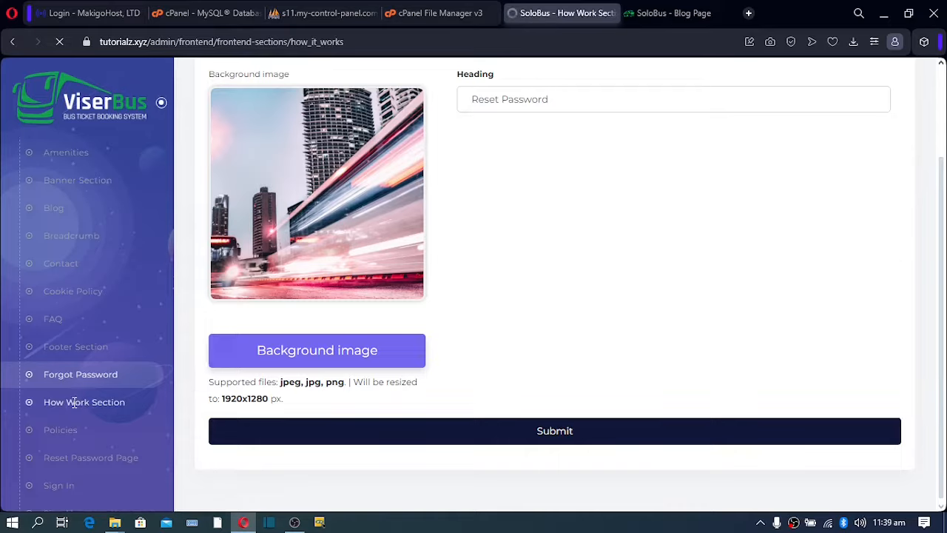
# Go to the live SoloBus home page and find its 3 Steps section.
pyautogui.scroll(-2, 426, 292)
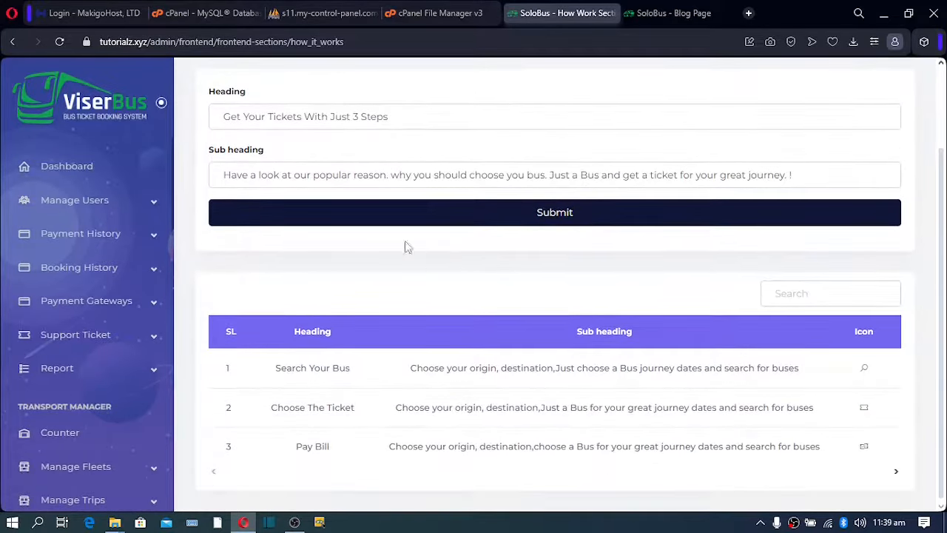
pyautogui.click(675, 13)
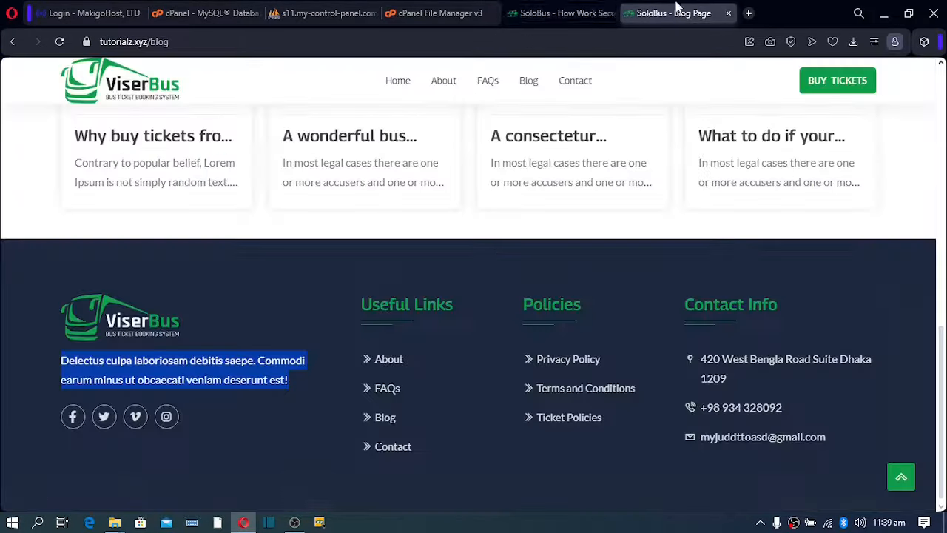
pyautogui.click(398, 83)
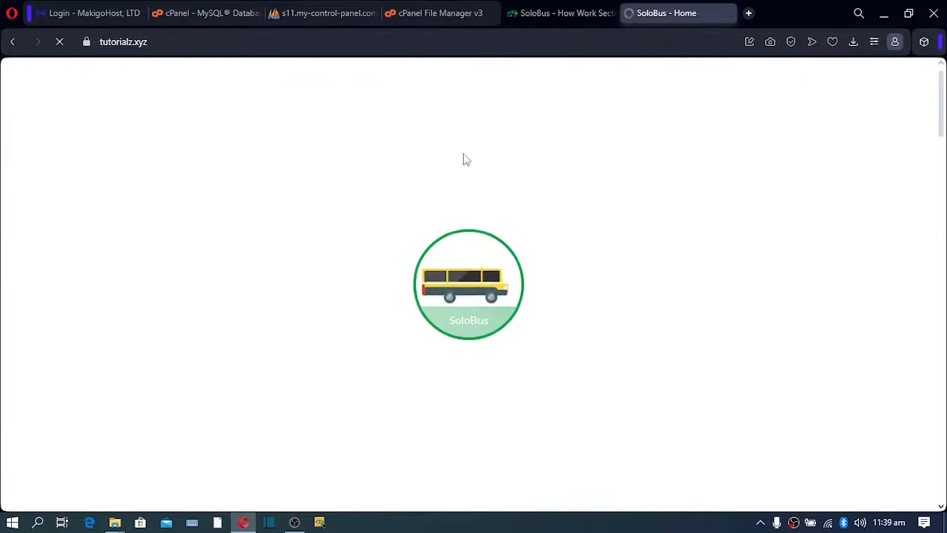
pyautogui.scroll(-2, 454, 178)
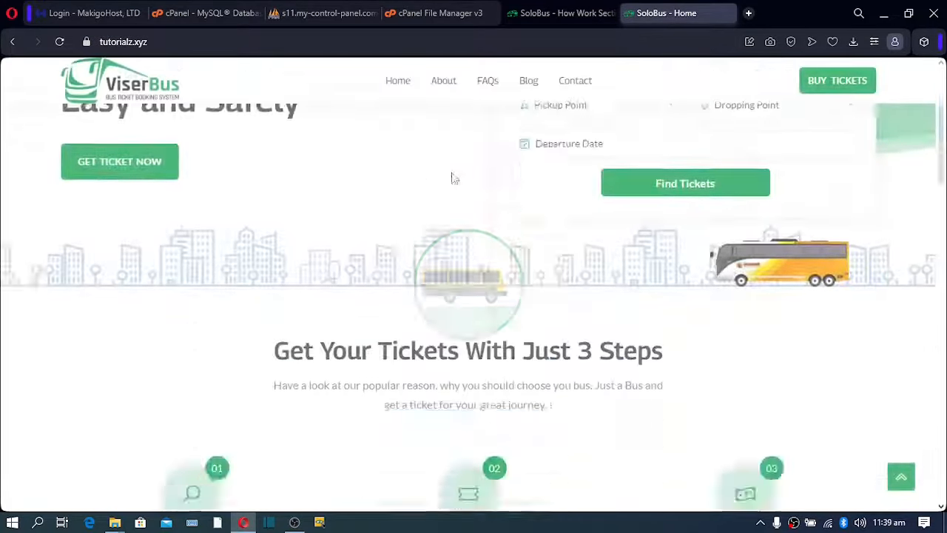
pyautogui.scroll(-6, 454, 178)
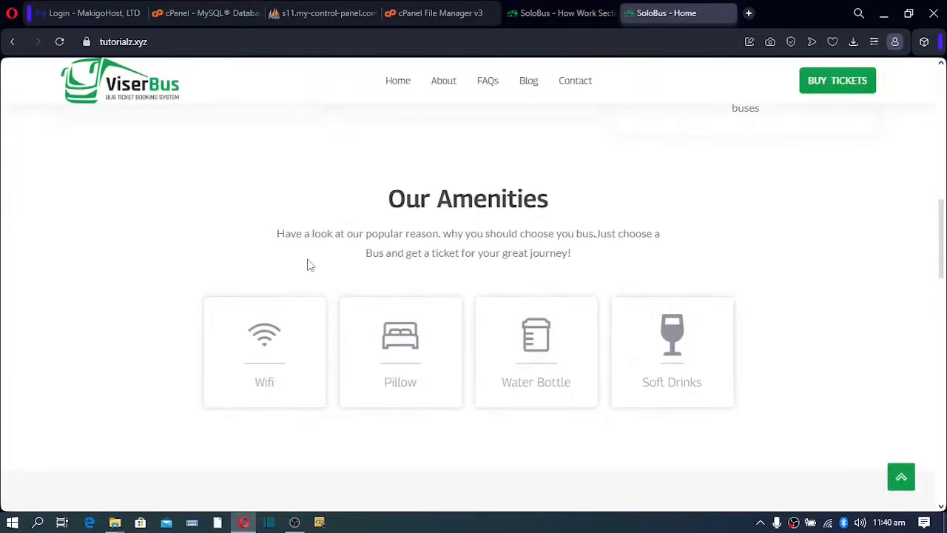
pyautogui.scroll(6, 312, 262)
pyautogui.scroll(-2, 269, 279)
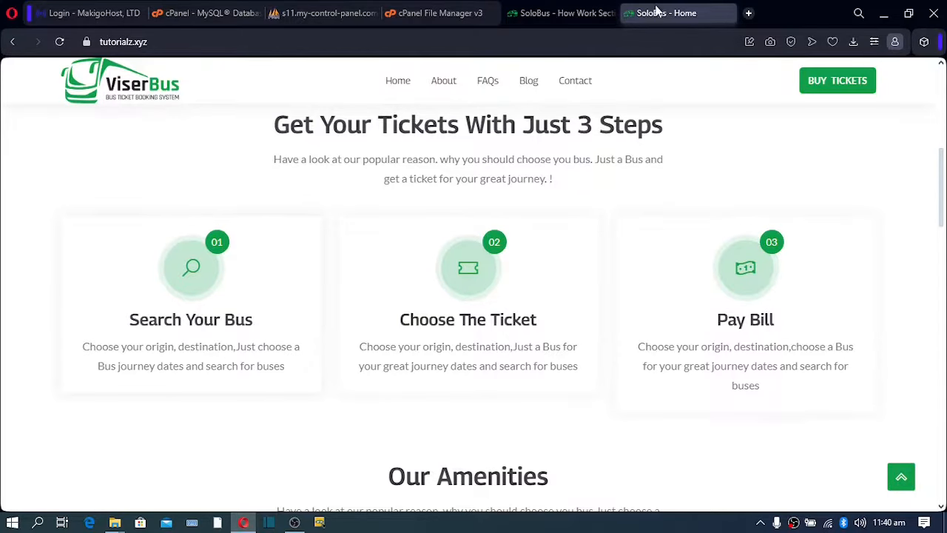
# Compare the admin How Work steps with the live page, revealing each step's edit and delete actions.
pyautogui.click(547, 13)
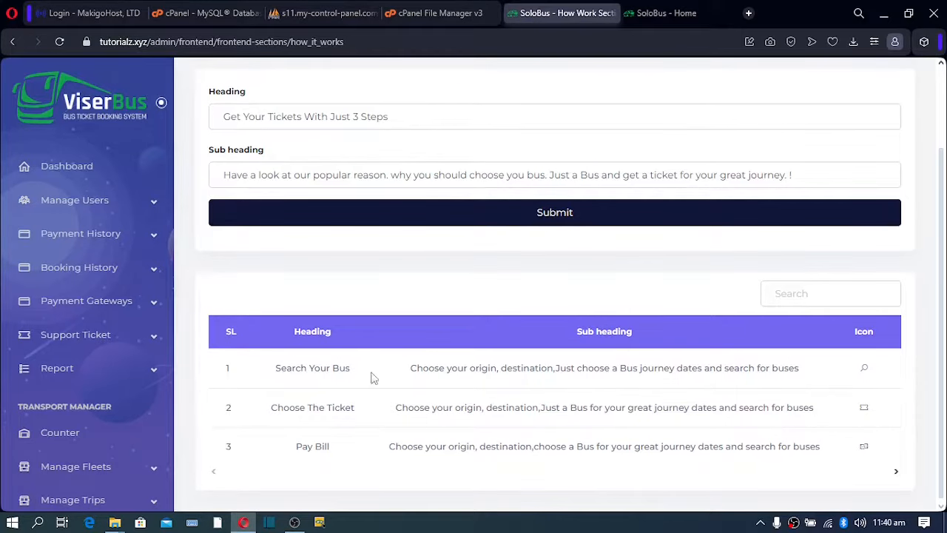
pyautogui.scroll(2, 373, 377)
pyautogui.scroll(-2, 372, 377)
pyautogui.moveTo(539, 367); pyautogui.dragTo(666, 368)
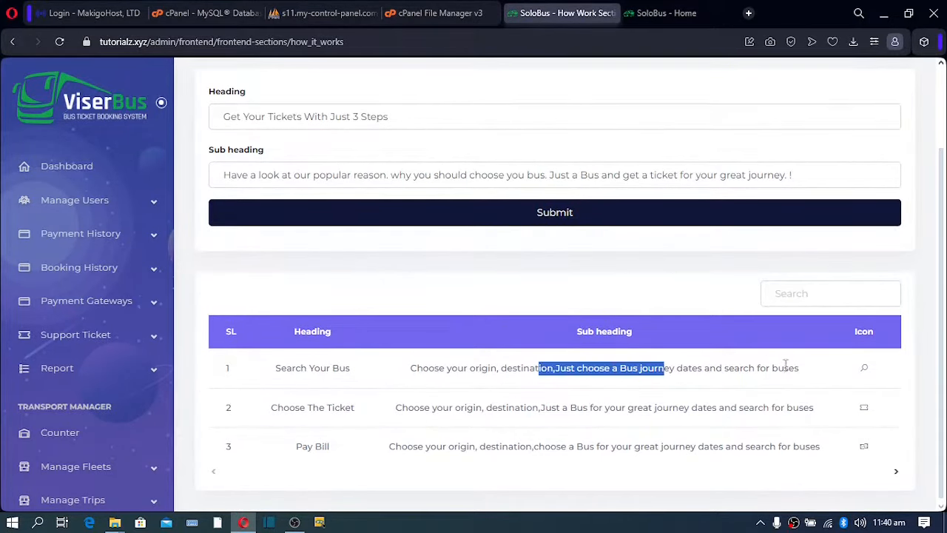
pyautogui.click(871, 376)
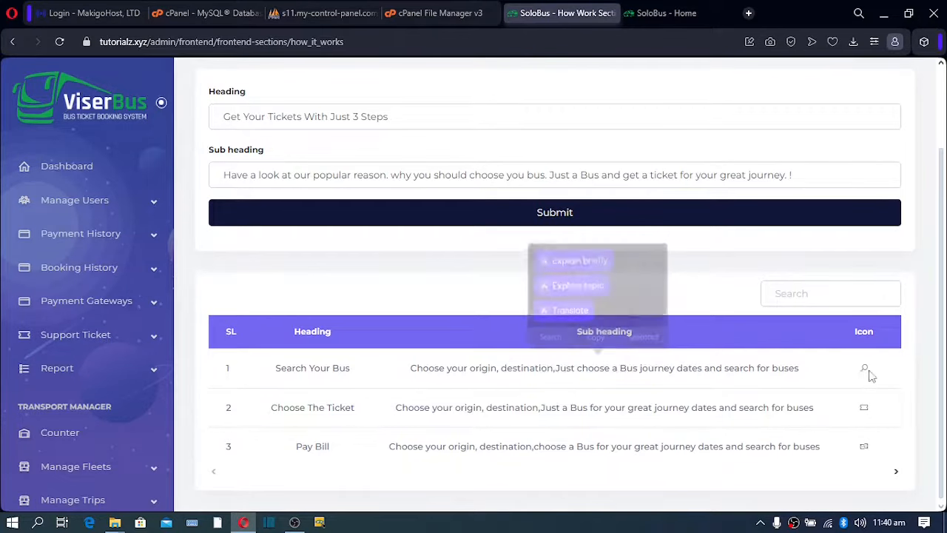
pyautogui.click(896, 472)
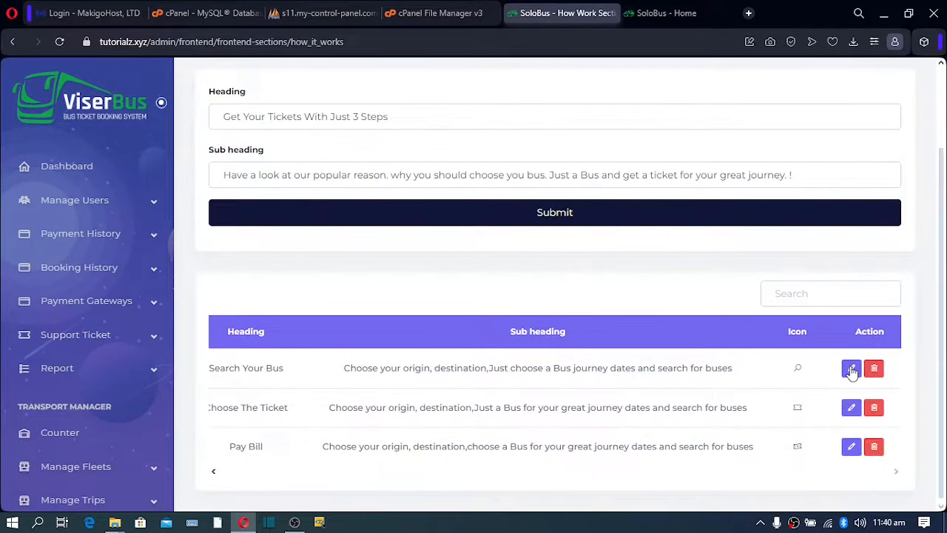
pyautogui.click(851, 368)
pyautogui.moveTo(324, 223); pyautogui.dragTo(581, 341)
pyautogui.click(615, 288)
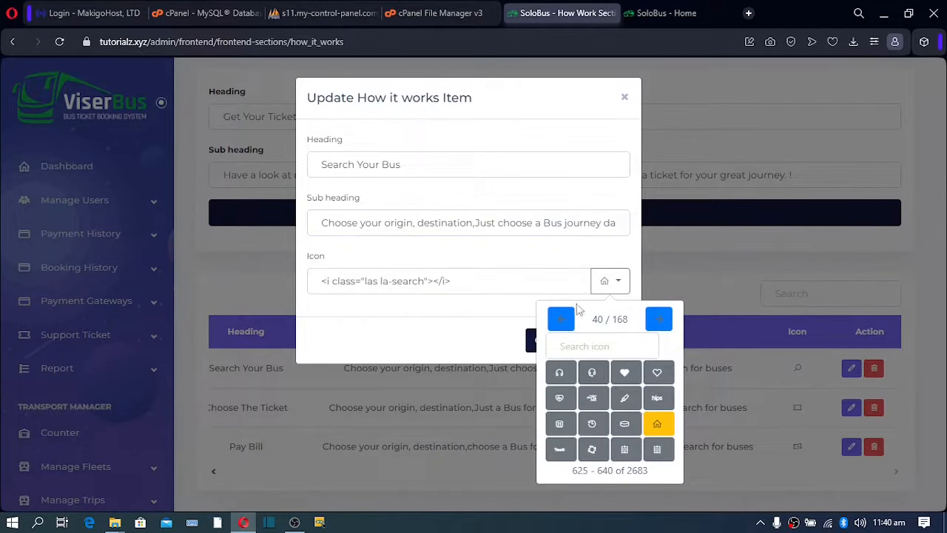
pyautogui.click(513, 307)
pyautogui.click(548, 341)
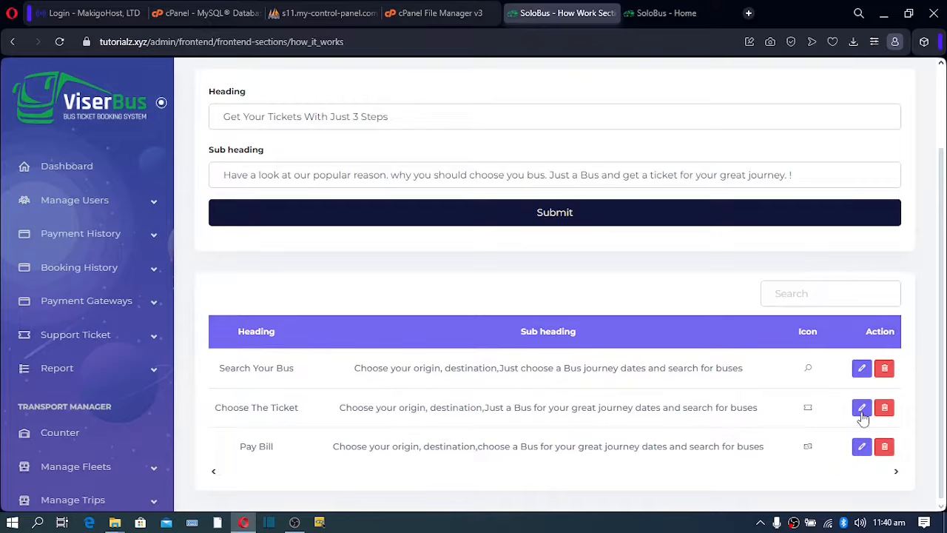
pyautogui.click(862, 408)
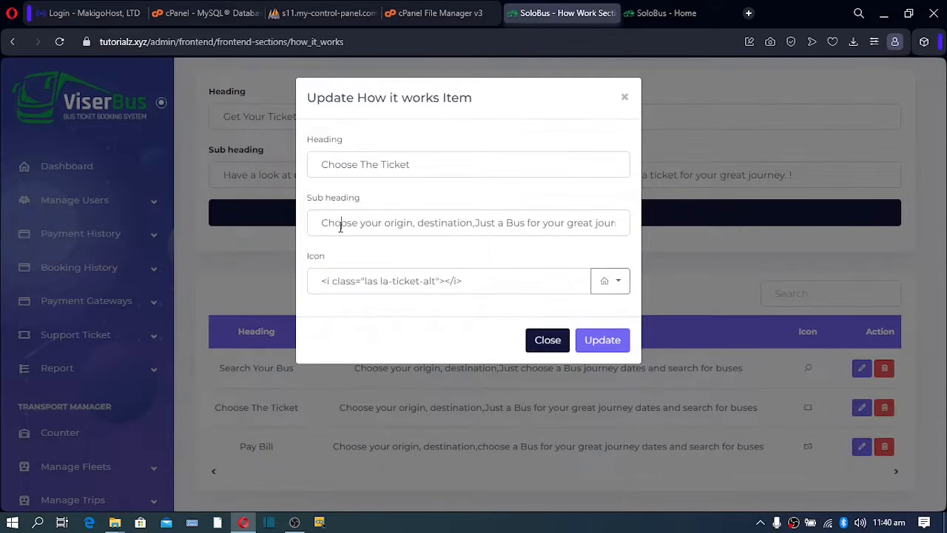
pyautogui.moveTo(341, 227); pyautogui.dragTo(632, 238)
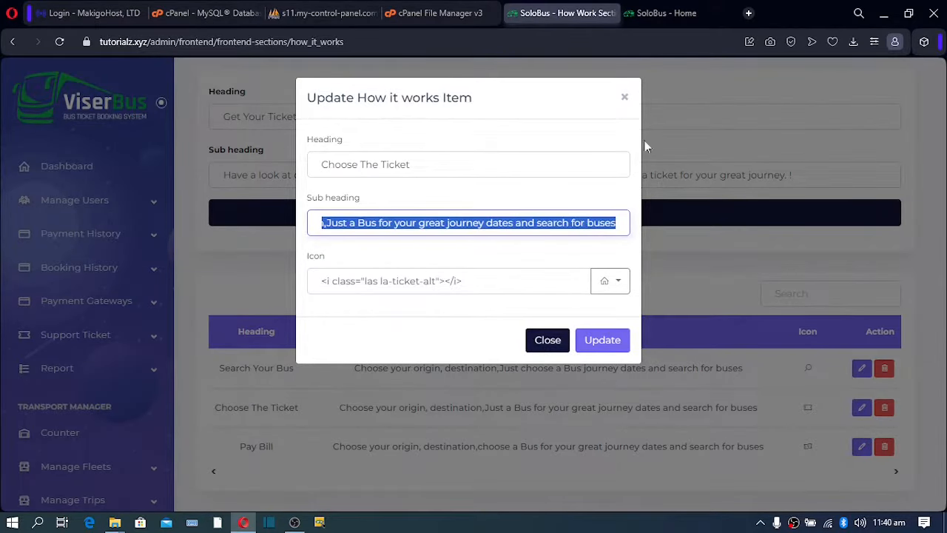
pyautogui.click(322, 224)
pyautogui.click(537, 340)
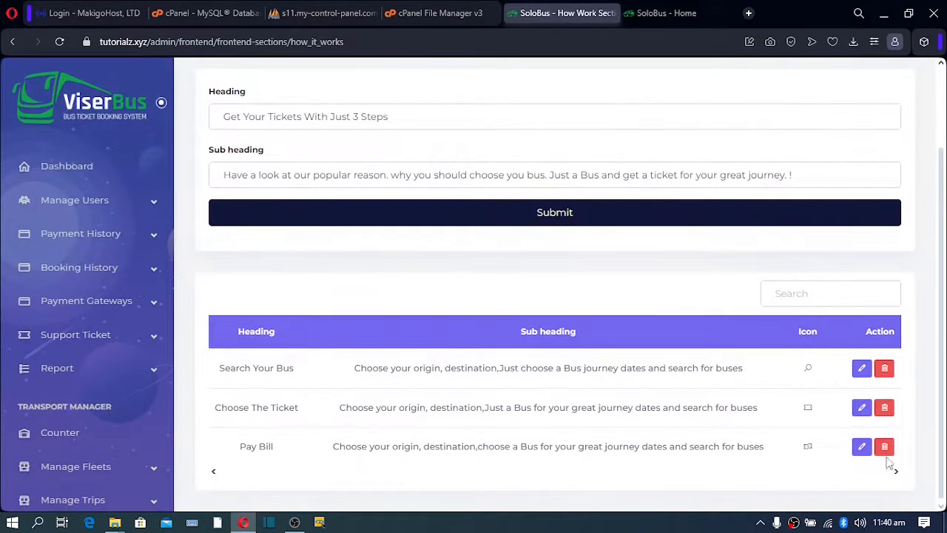
pyautogui.click(862, 448)
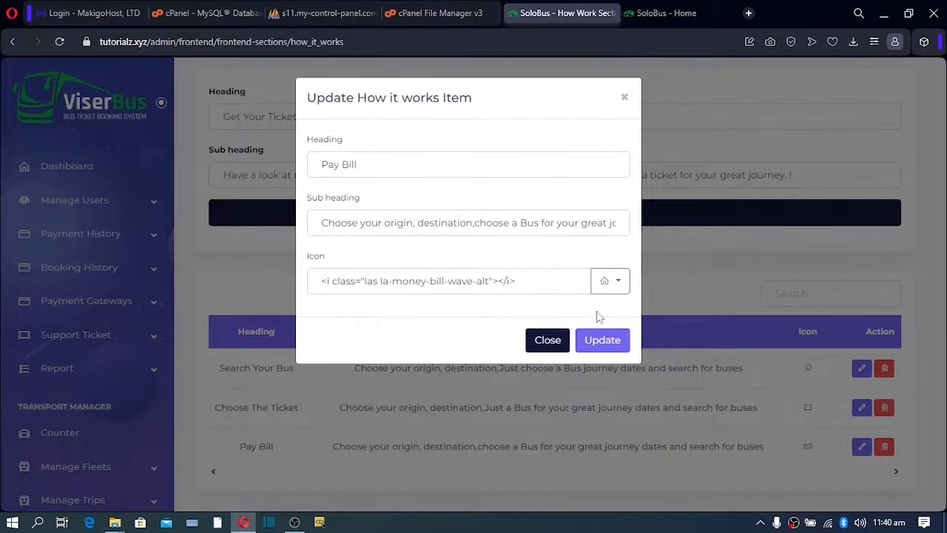
pyautogui.click(546, 341)
pyautogui.scroll(2, 610, 294)
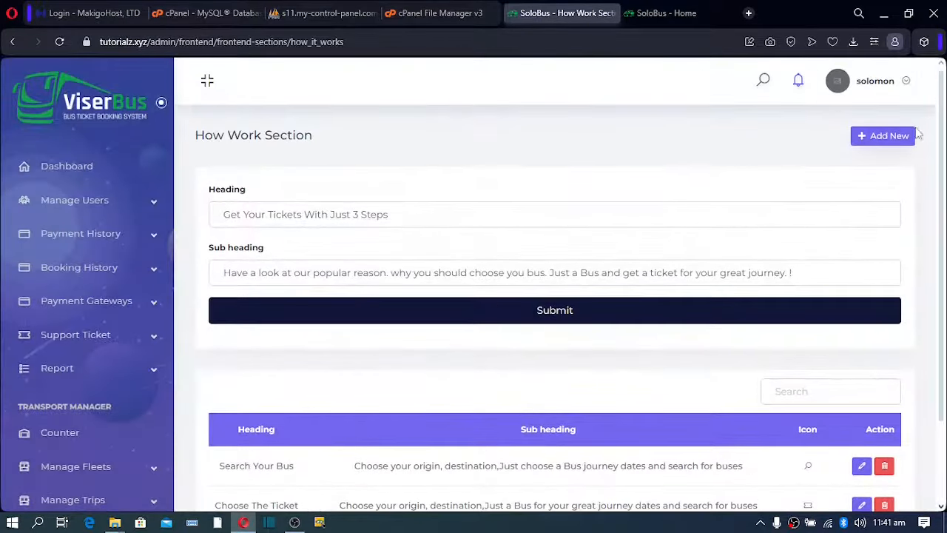
pyautogui.click(885, 137)
# Draft a new step headed 'Ticket Booked', then discard it without saving.
pyautogui.click(369, 160)
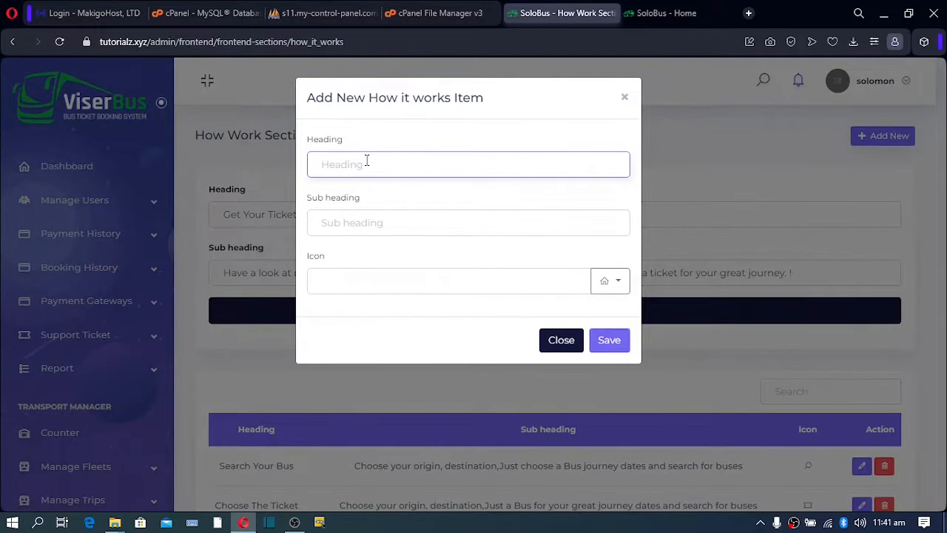
pyautogui.write('Ticket Booked')
pyautogui.click(370, 227)
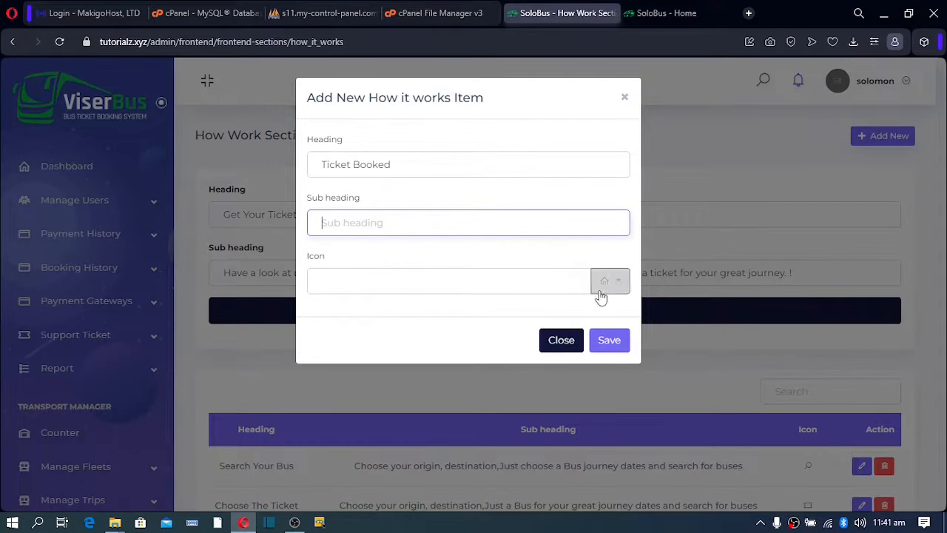
pyautogui.click(561, 340)
pyautogui.scroll(-3, 108, 342)
pyautogui.scroll(-6, 107, 342)
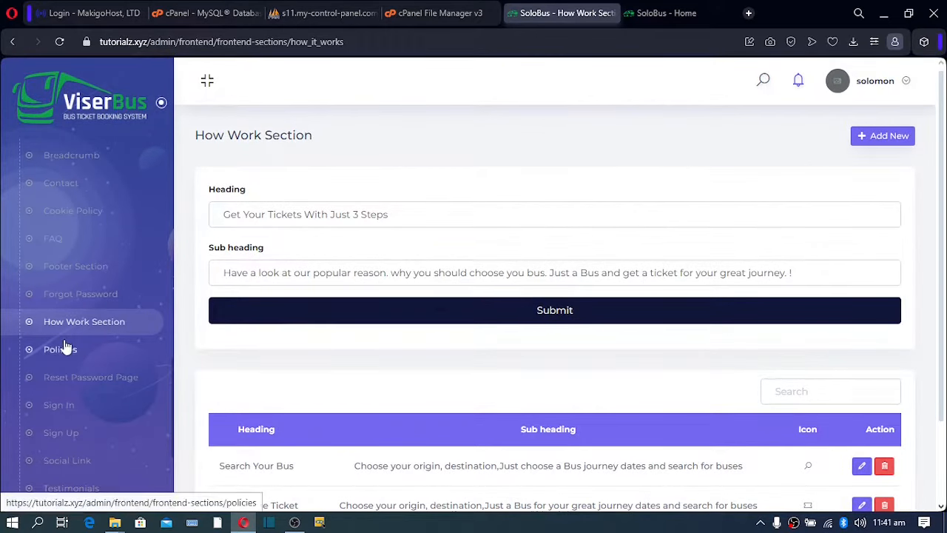
# Review Policies (Privacy Policy, Terms and Conditions, Ticket Policies), then open Reset Password Page.
pyautogui.click(56, 353)
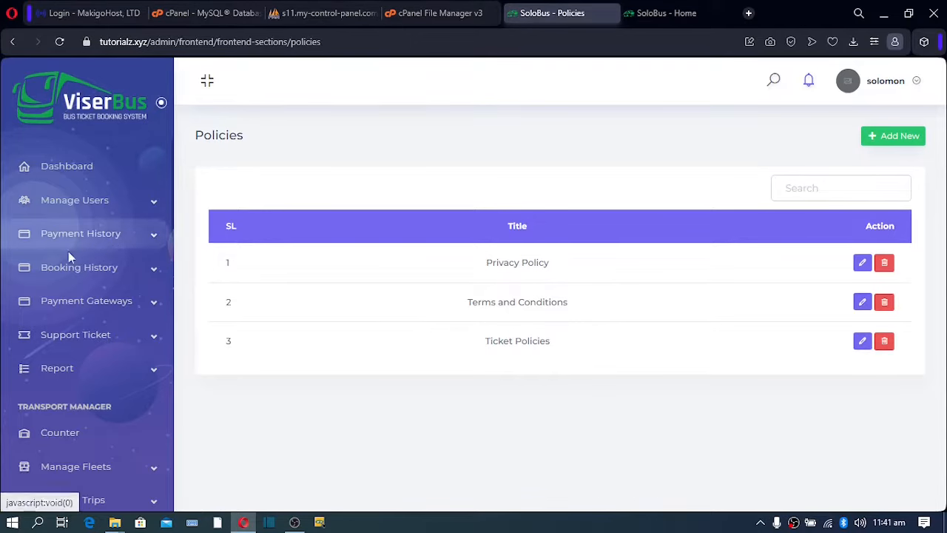
pyautogui.scroll(-5, 59, 327)
pyautogui.scroll(-6, 59, 328)
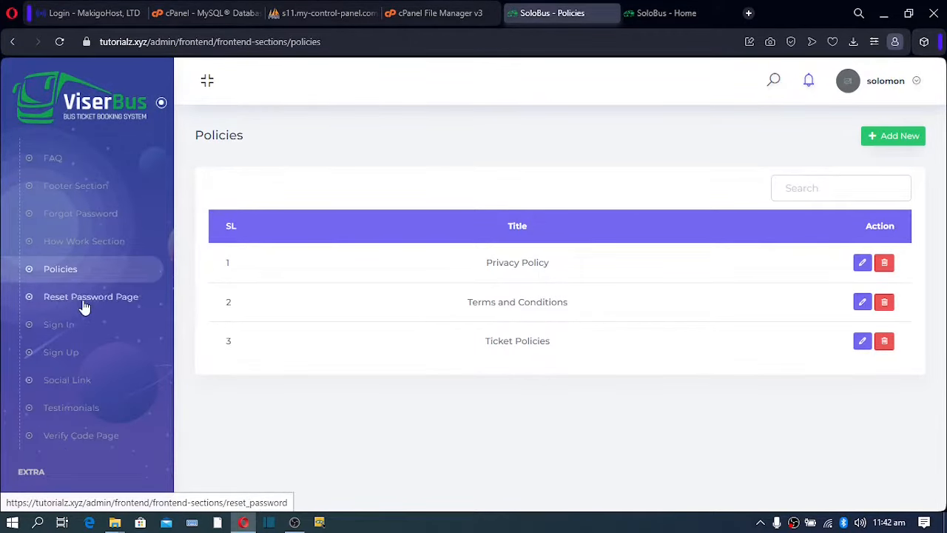
pyautogui.click(78, 300)
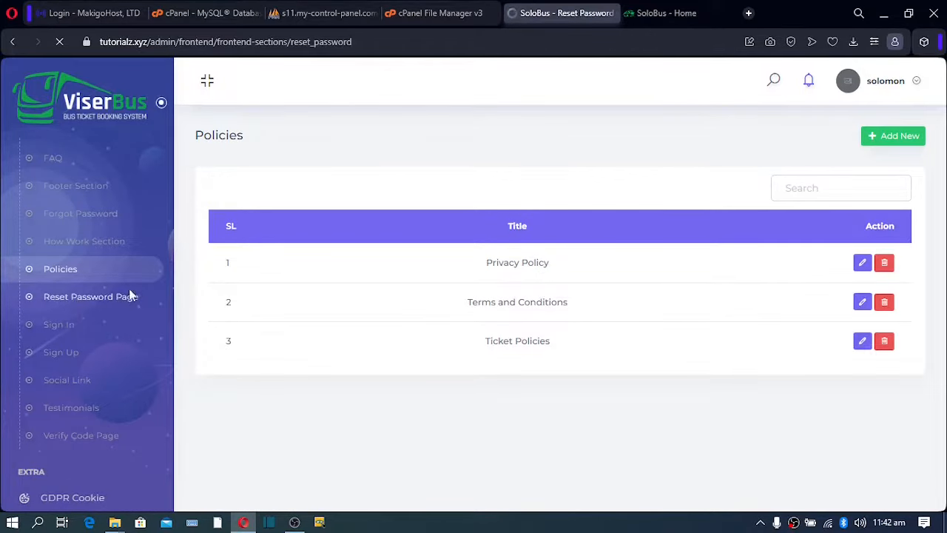
# On the live SoloBus site, go from sign-in to the forgot password page.
pyautogui.scroll(-3, 392, 249)
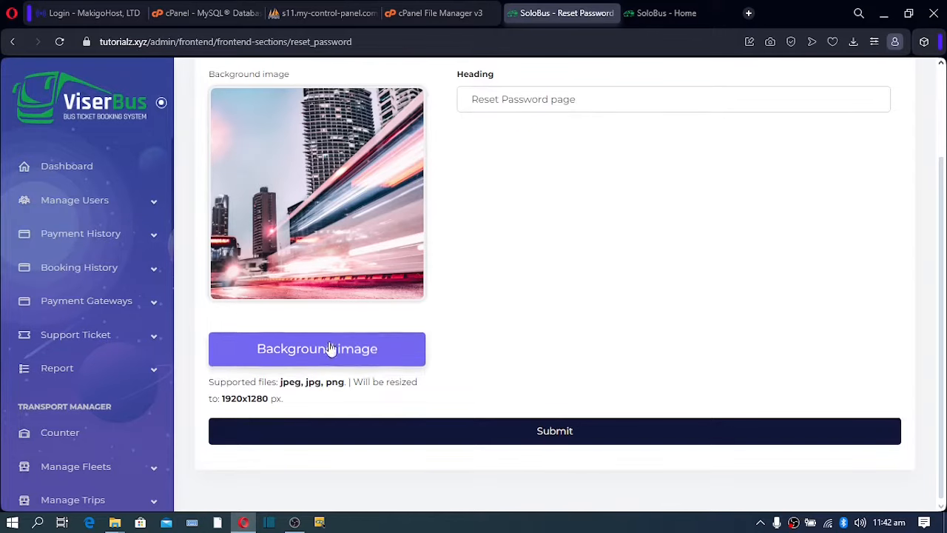
pyautogui.click(651, 17)
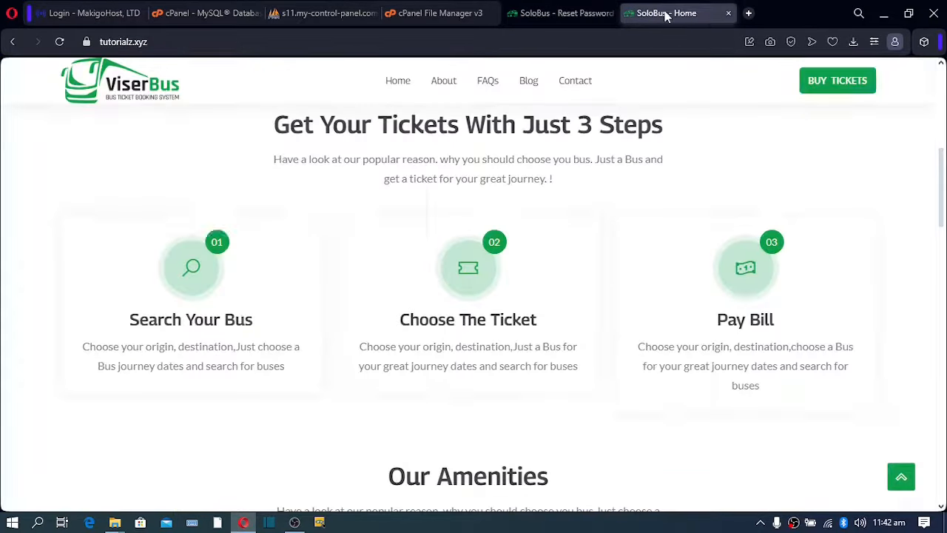
pyautogui.scroll(5, 822, 133)
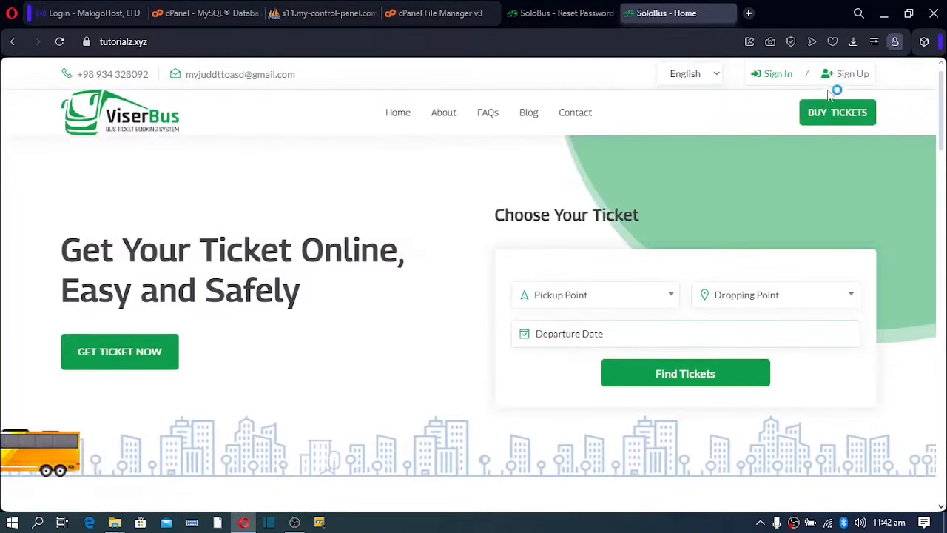
pyautogui.click(777, 77)
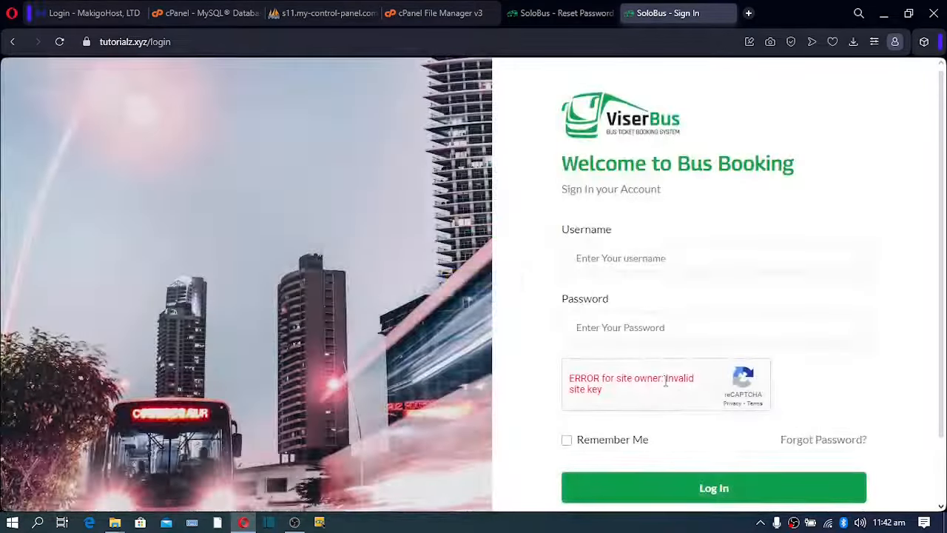
pyautogui.click(814, 448)
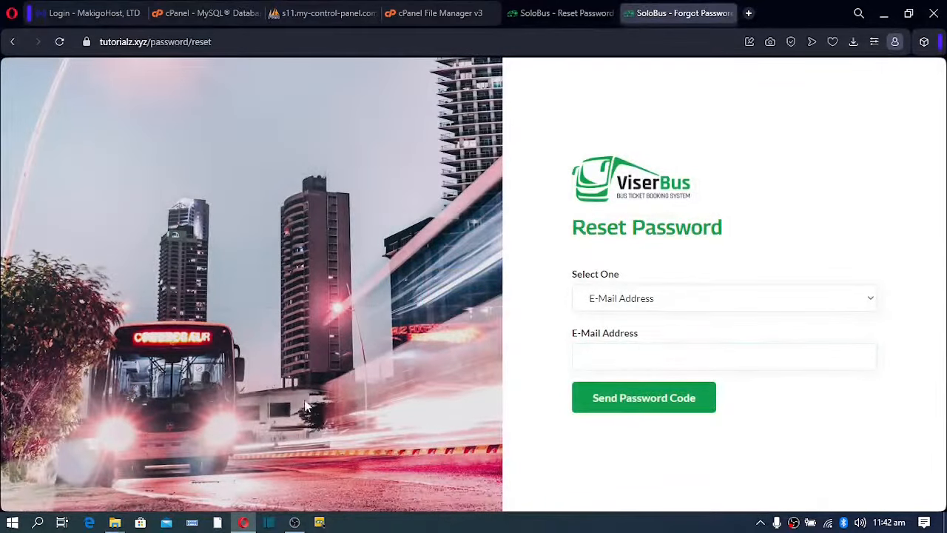
# Compare the admin Reset Password Page editor with the live reset page's heading and background.
pyautogui.click(566, 12)
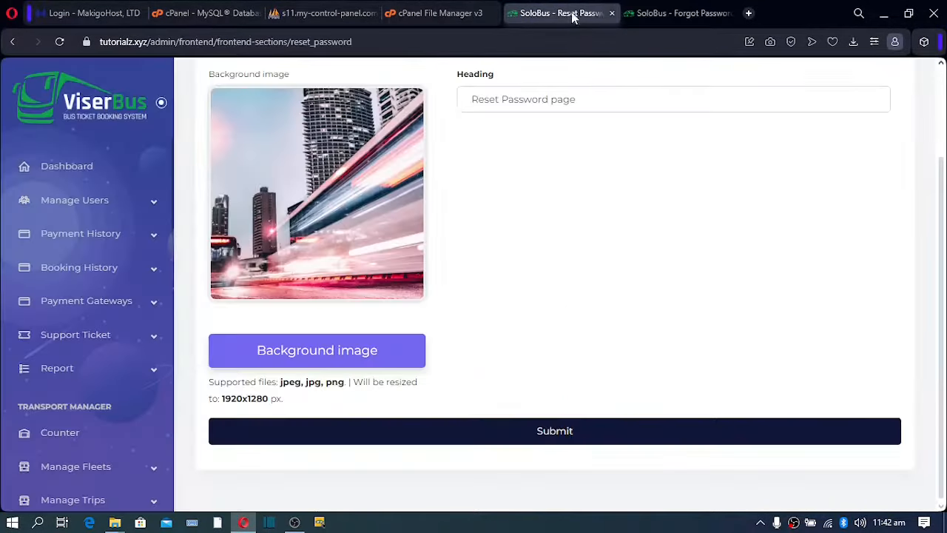
pyautogui.click(679, 13)
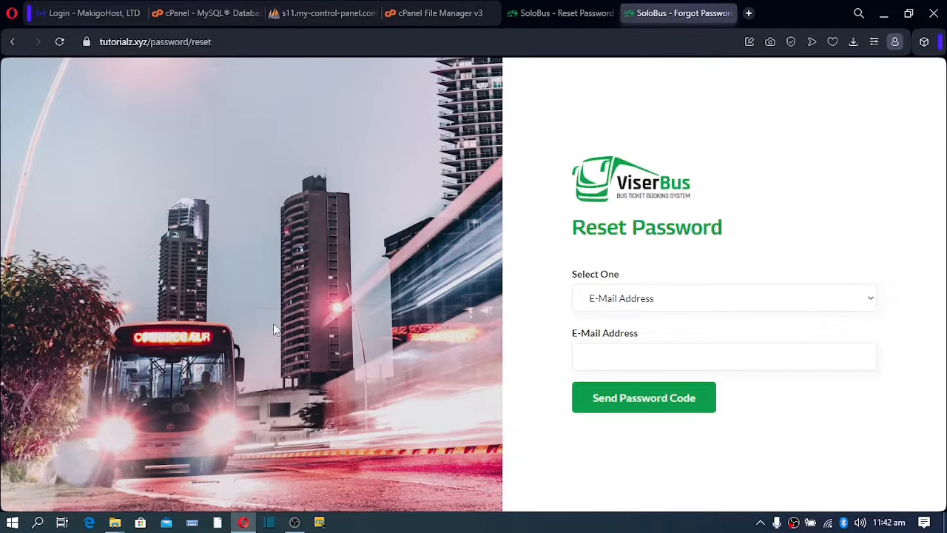
pyautogui.click(544, 15)
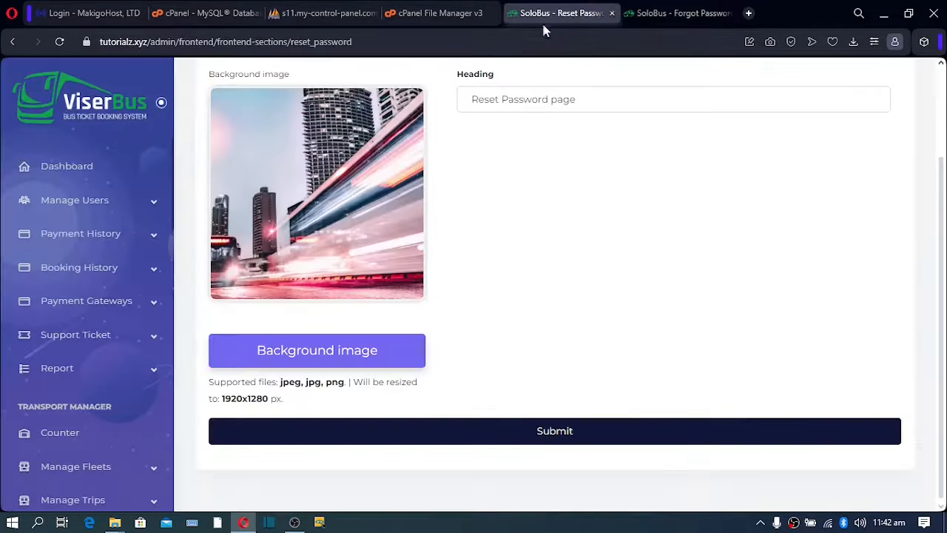
pyautogui.scroll(-3, 44, 400)
pyautogui.scroll(-6, 41, 411)
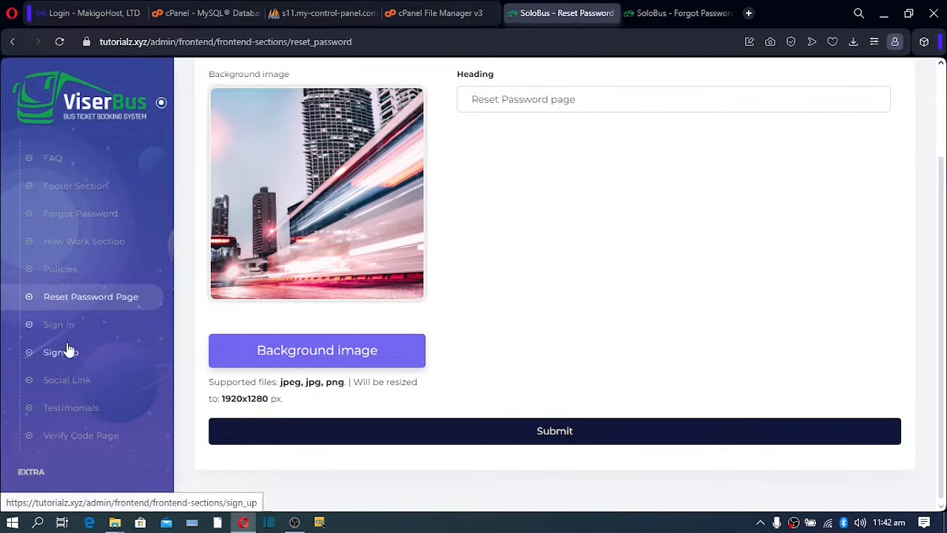
# Open and review the Social Link section settings.
pyautogui.click(57, 384)
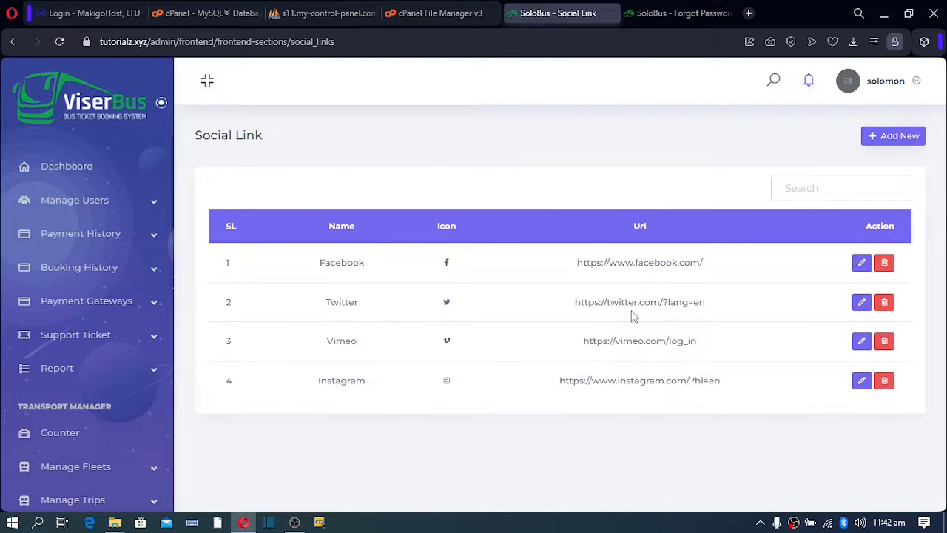
pyautogui.scroll(-15, 166, 354)
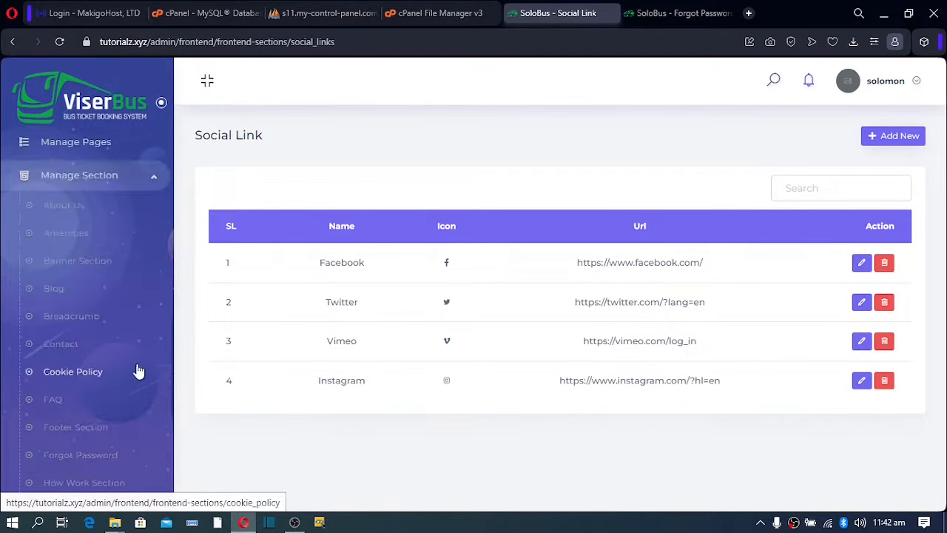
pyautogui.scroll(-3, 83, 399)
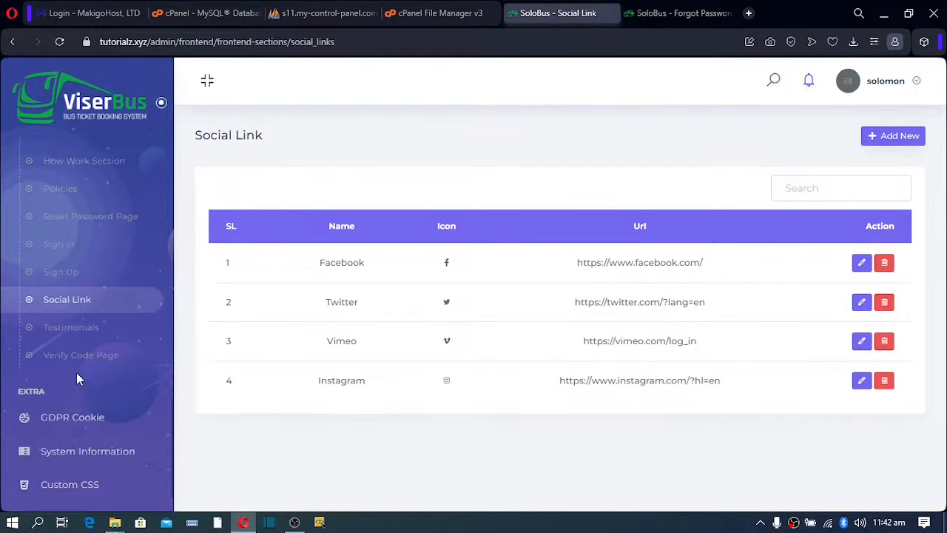
# Open Testimonials and check the Our Testimonials sub heading and two testimonial entries.
pyautogui.click(65, 329)
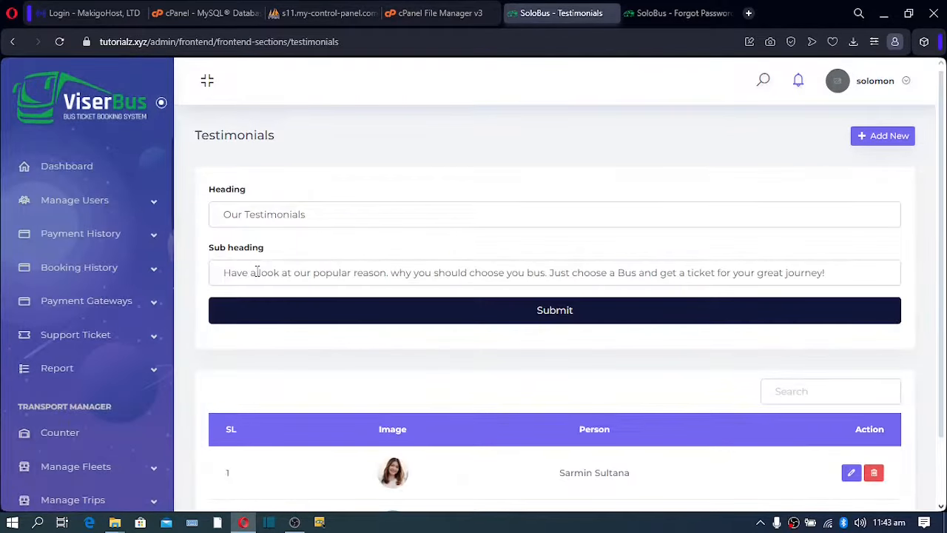
pyautogui.moveTo(224, 273); pyautogui.dragTo(782, 324)
pyautogui.scroll(-1, 748, 333)
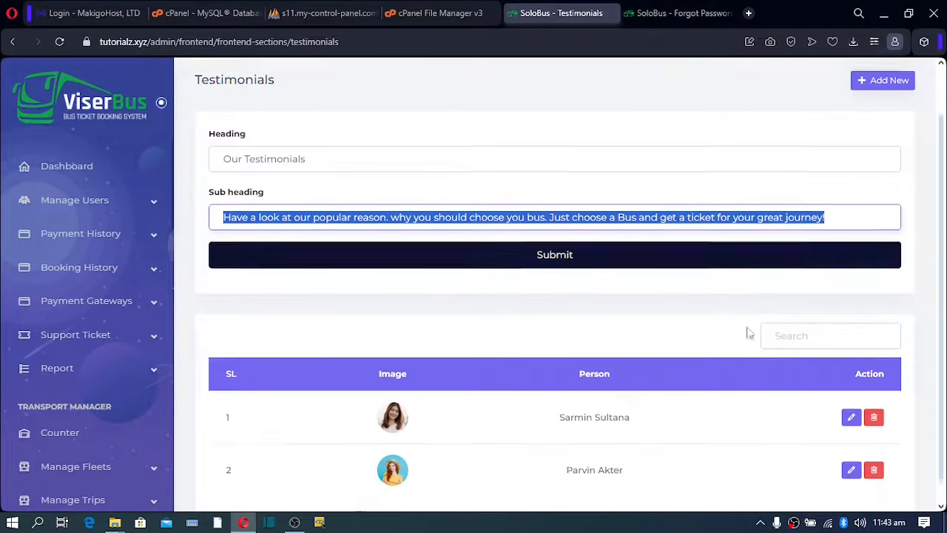
pyautogui.scroll(-1, 744, 333)
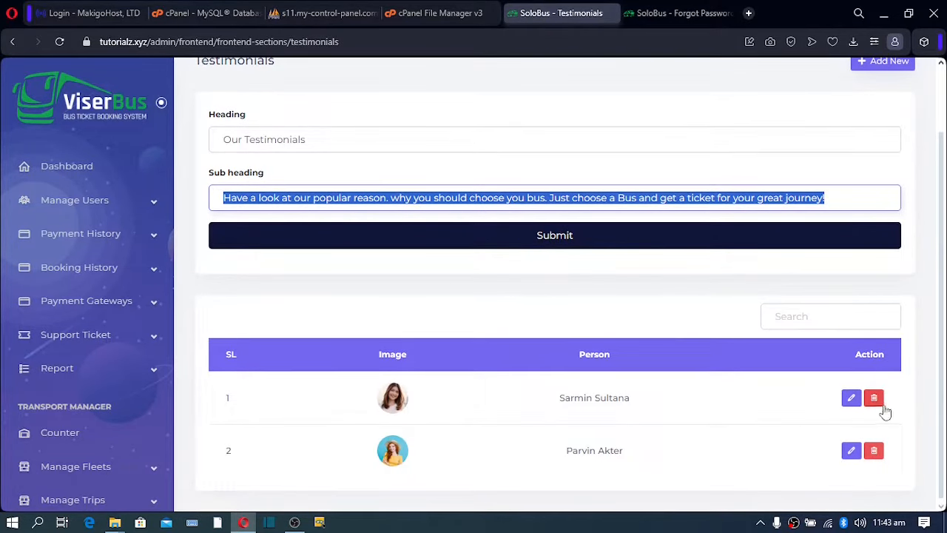
pyautogui.scroll(2, 703, 244)
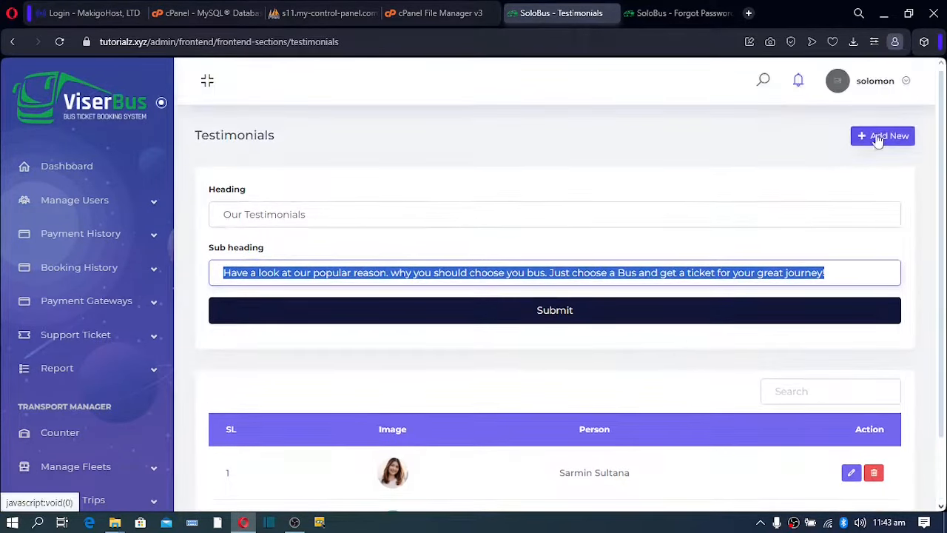
pyautogui.scroll(-10, 106, 377)
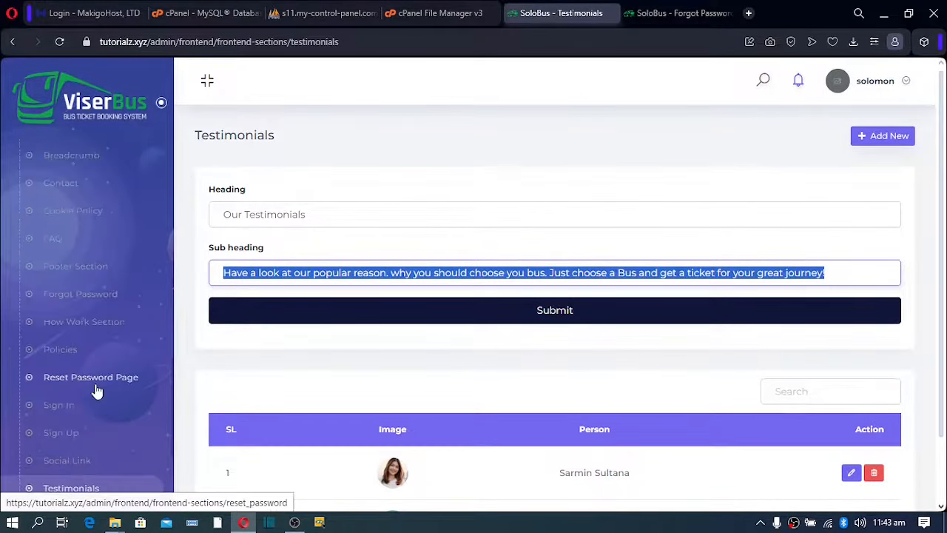
pyautogui.scroll(-3, 97, 391)
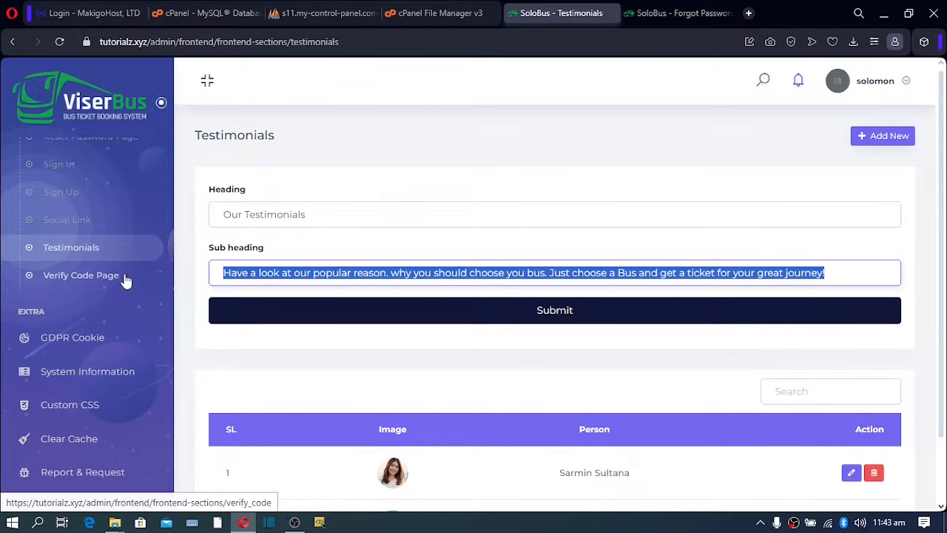
# Look over the Verify Code Page section, then open All Counter, which shows no counters.
pyautogui.click(75, 283)
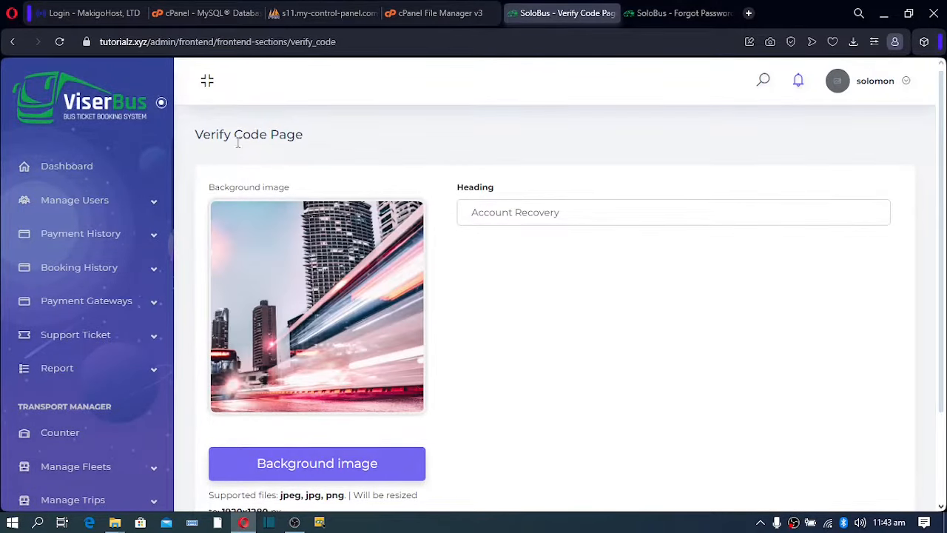
pyautogui.scroll(-2, 127, 353)
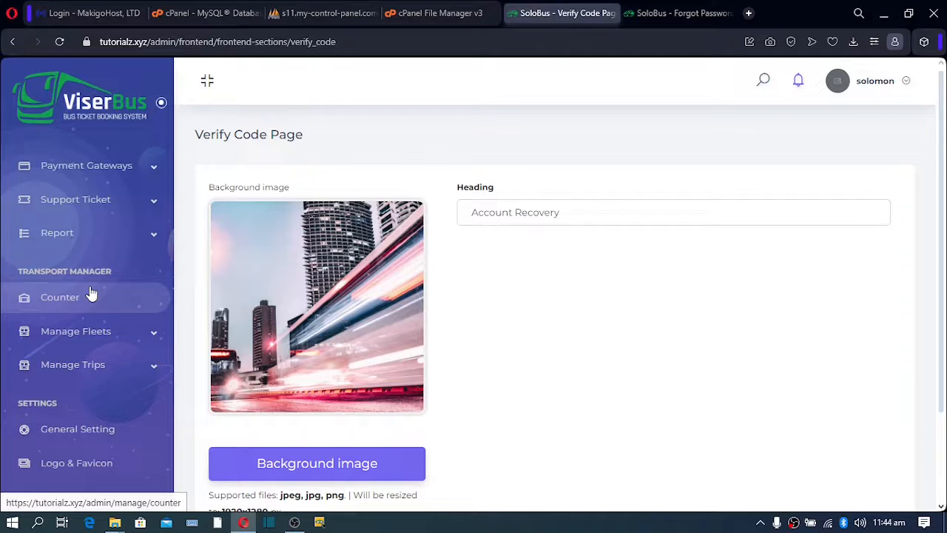
pyautogui.click(70, 304)
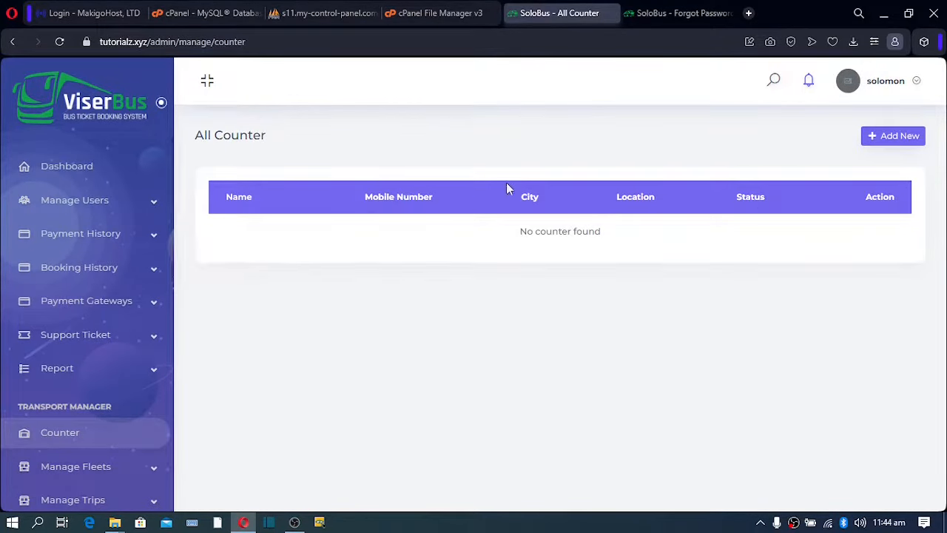
# Save a new counter with Ghana as name, city and location, plus a contact mobile number.
pyautogui.click(894, 135)
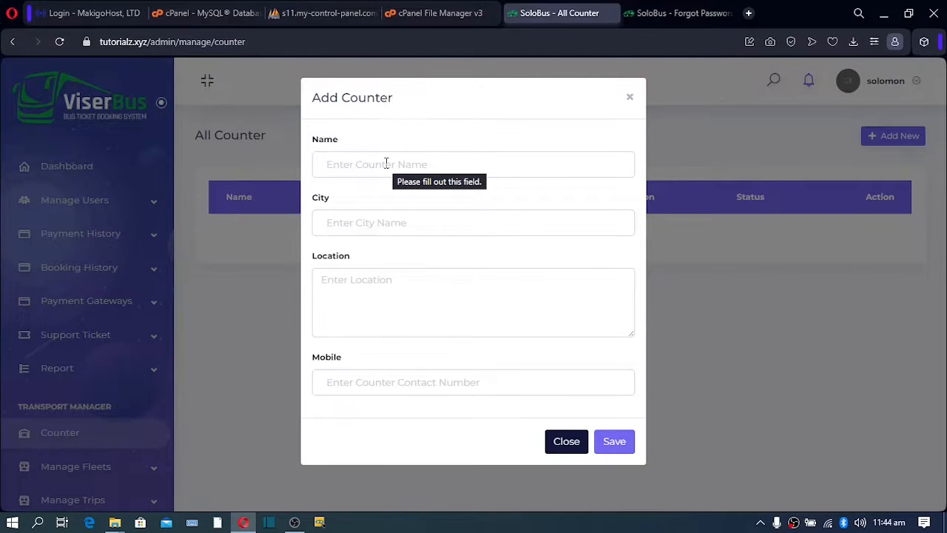
pyautogui.click(386, 164)
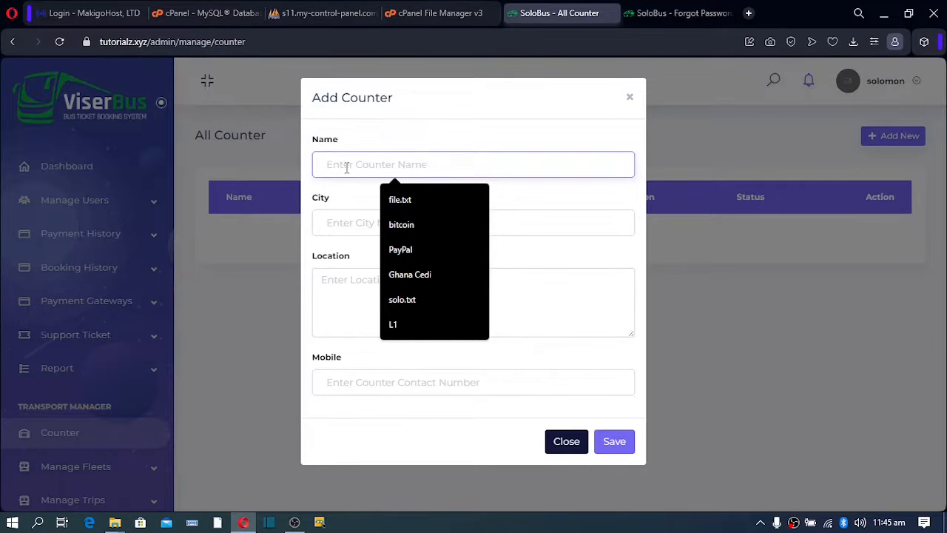
pyautogui.write('Ghana')
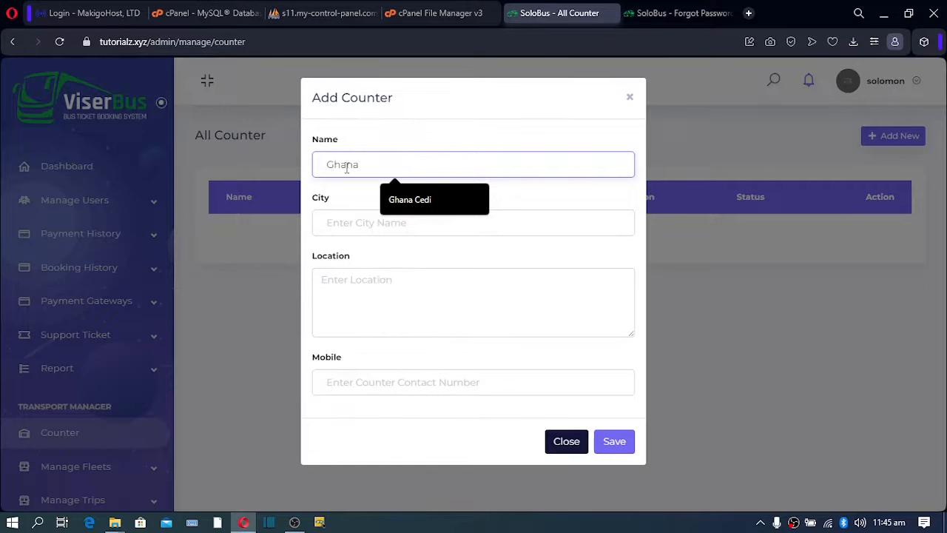
pyautogui.doubleClick(346, 168)
pyautogui.hotkey('ctrl', 'c')
pyautogui.click(342, 230)
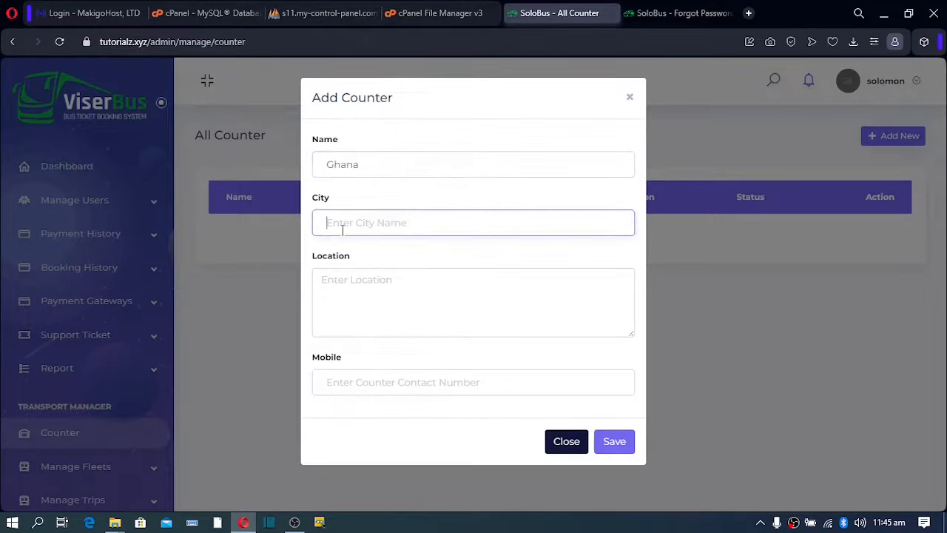
pyautogui.hotkey('ctrl', 'v')
pyautogui.click(345, 288)
pyautogui.hotkey('ctrl', 'v')
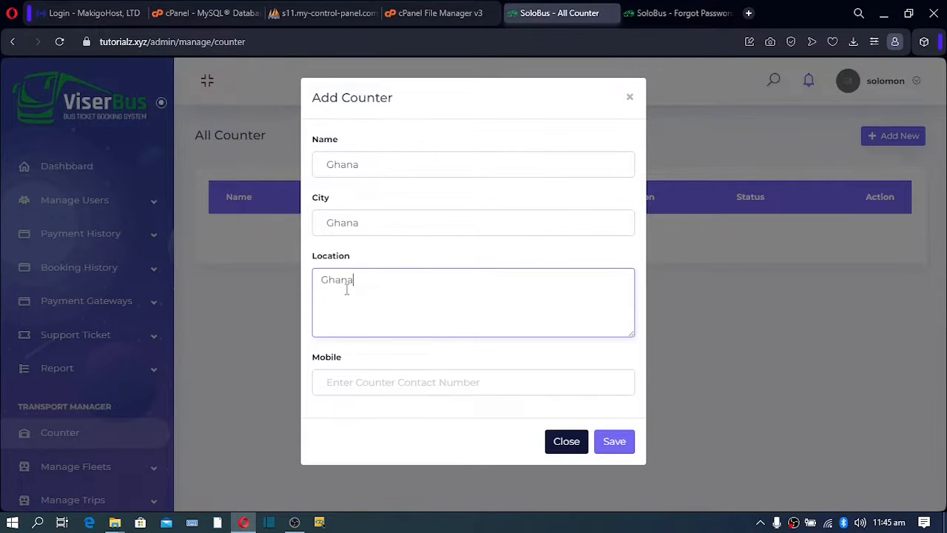
pyautogui.click(339, 379)
pyautogui.write('0')
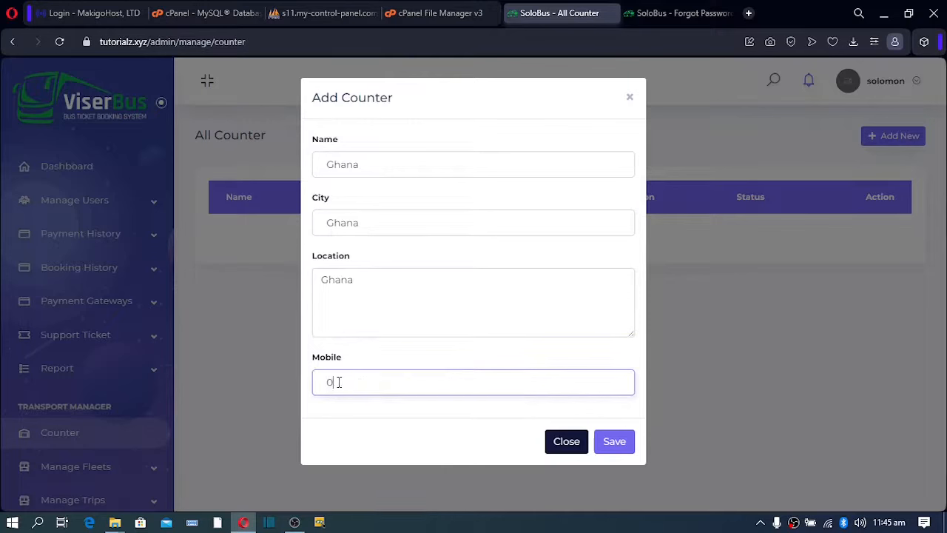
pyautogui.write('23456789')
pyautogui.click(622, 449)
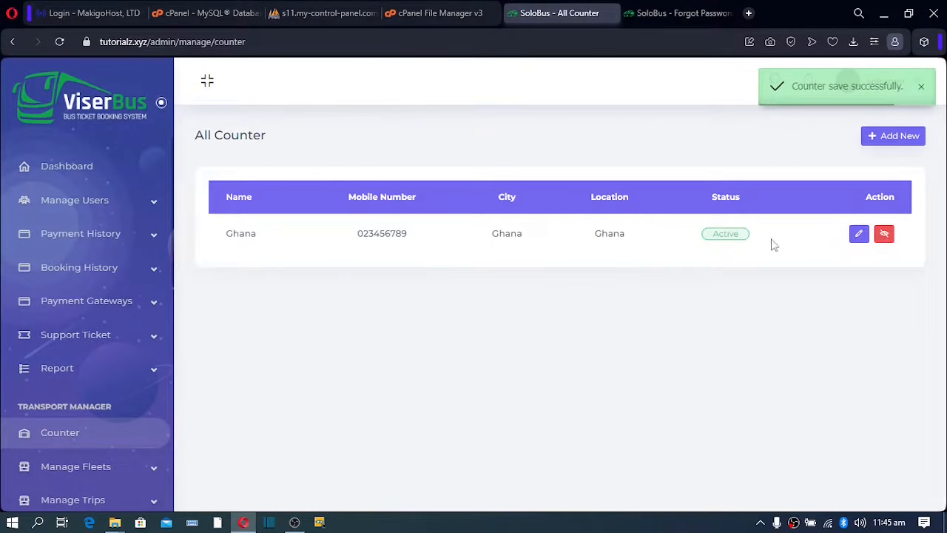
# Begin another counter entry with USA as both its name and city.
pyautogui.click(888, 140)
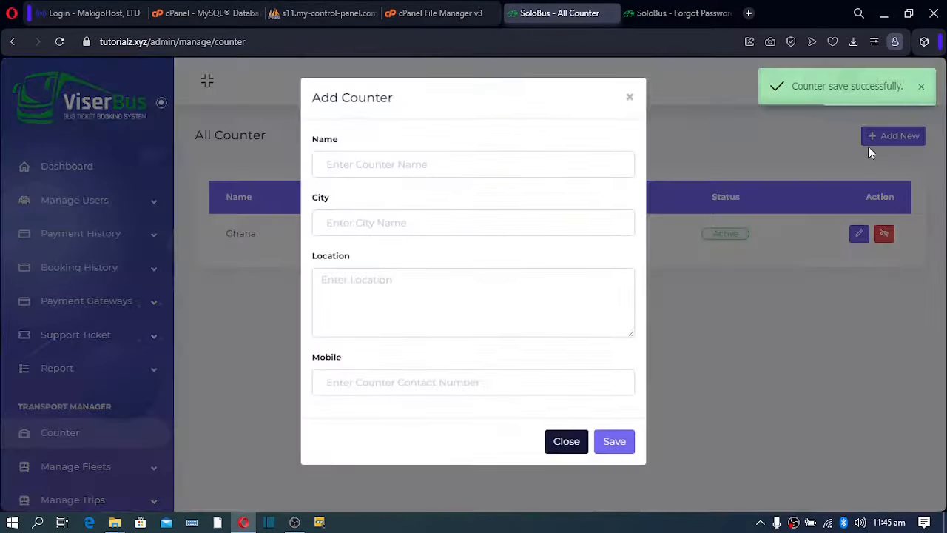
pyautogui.click(341, 167)
pyautogui.write('US')
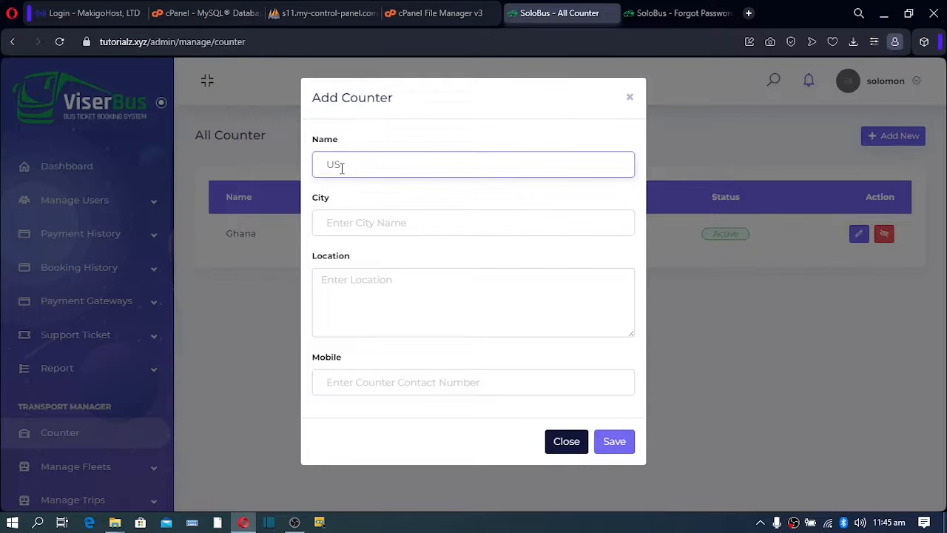
pyautogui.write('A')
pyautogui.moveTo(367, 169); pyautogui.dragTo(303, 181)
pyautogui.hotkey('ctrl', 'c')
pyautogui.click(330, 220)
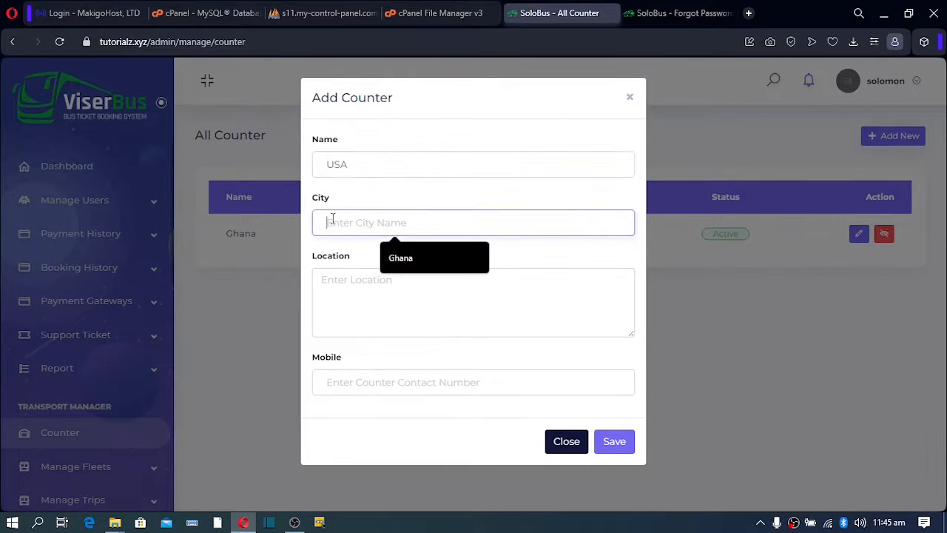
pyautogui.hotkey('ctrl', 'v')
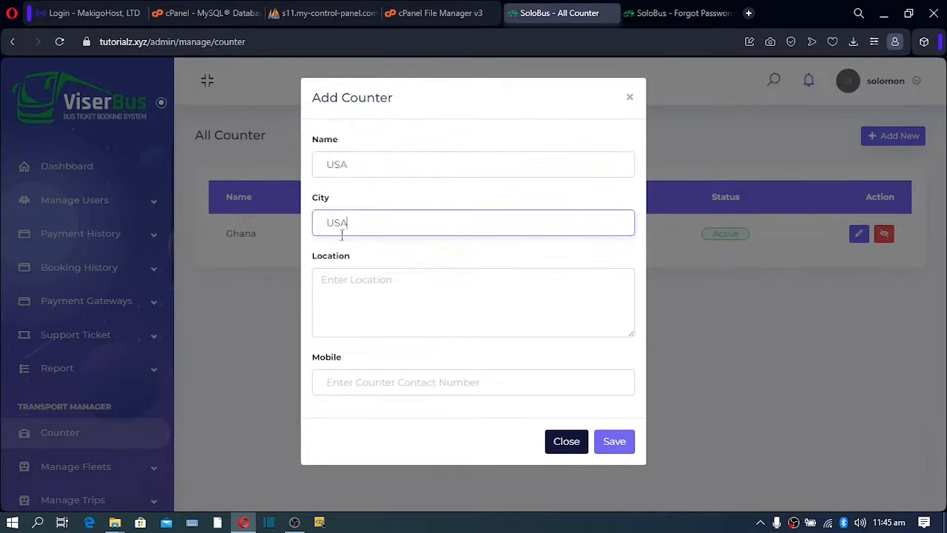
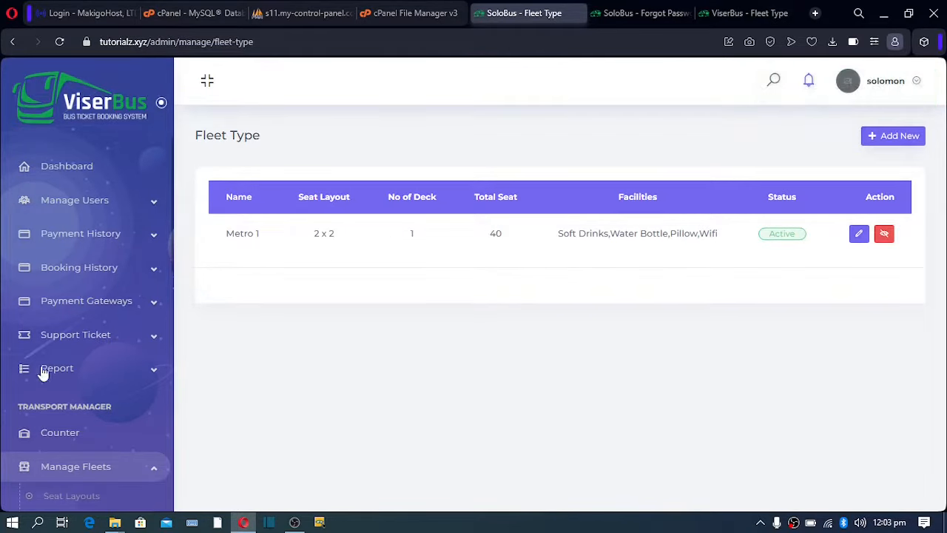
# Scroll the sidebar down to reveal Fleet Type, Vehicles and Manage Trips.
pyautogui.scroll(-2, 40, 375)
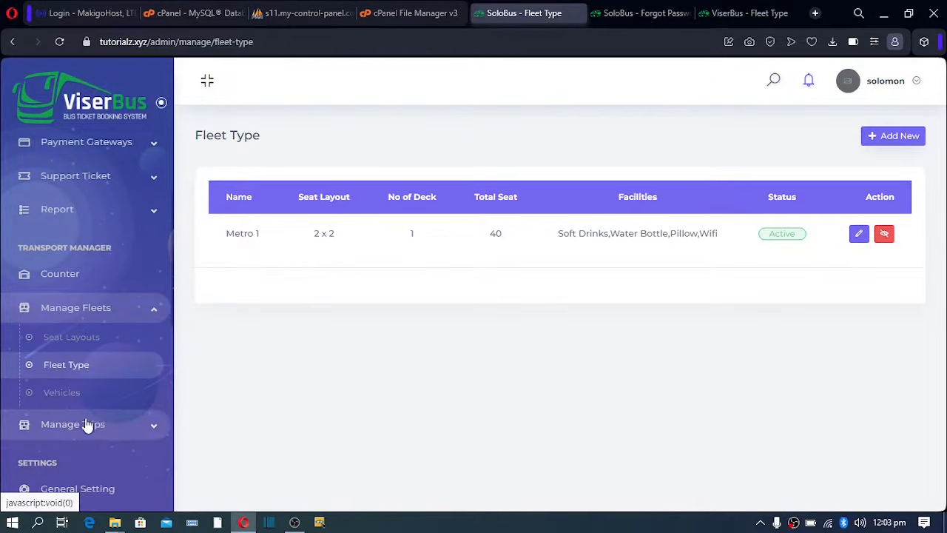
# Open Vehicles under Manage Fleets, which lists no vehicles yet.
pyautogui.click(63, 400)
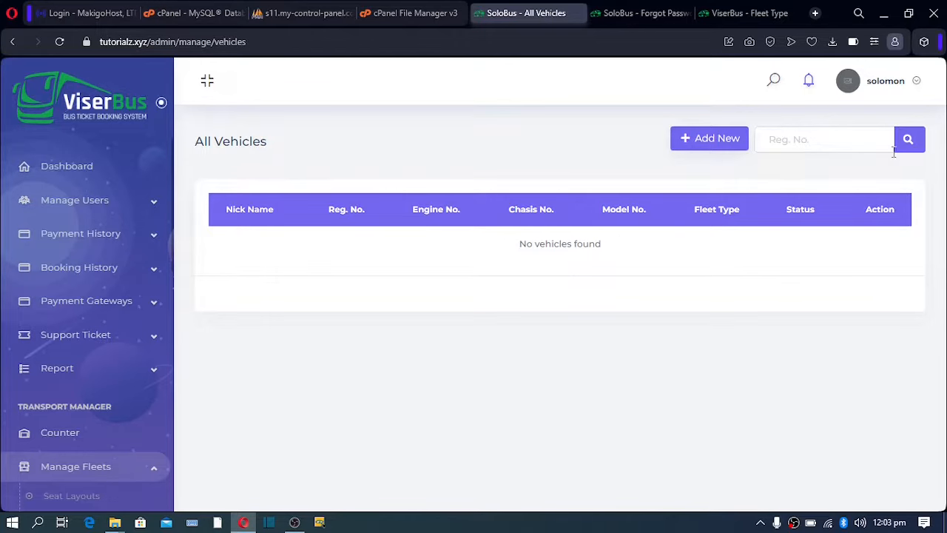
# Start a new vehicle with fleet type Metro 1 and nick name Metro Bus.
pyautogui.click(697, 147)
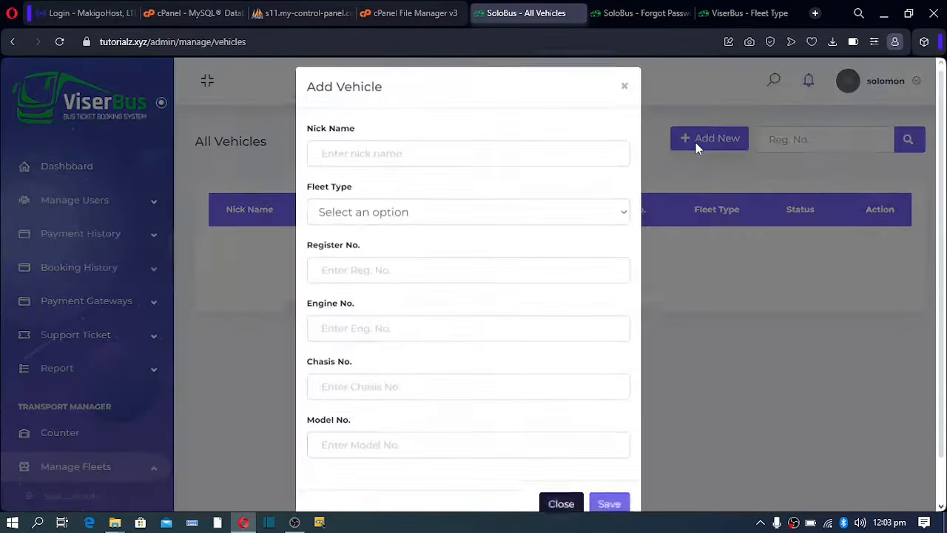
pyautogui.click(441, 223)
pyautogui.click(392, 257)
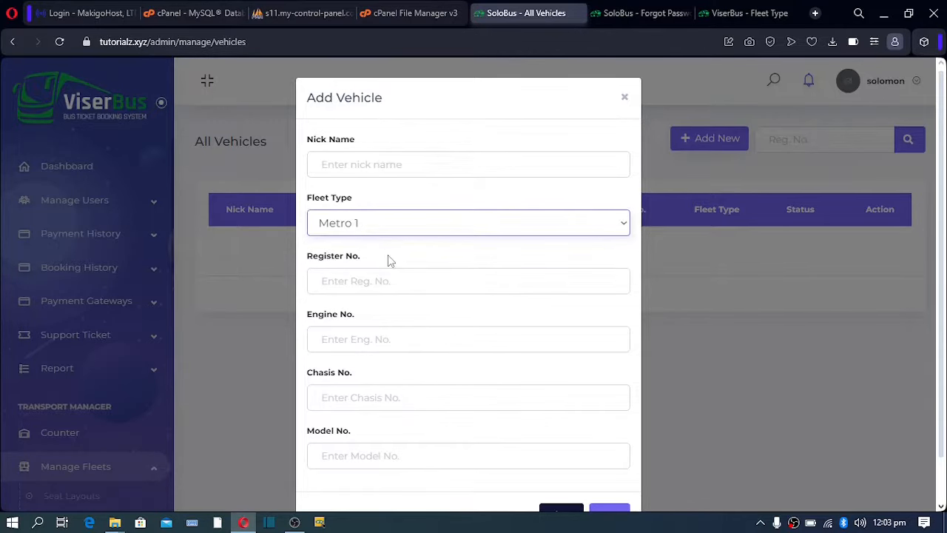
pyautogui.click(361, 163)
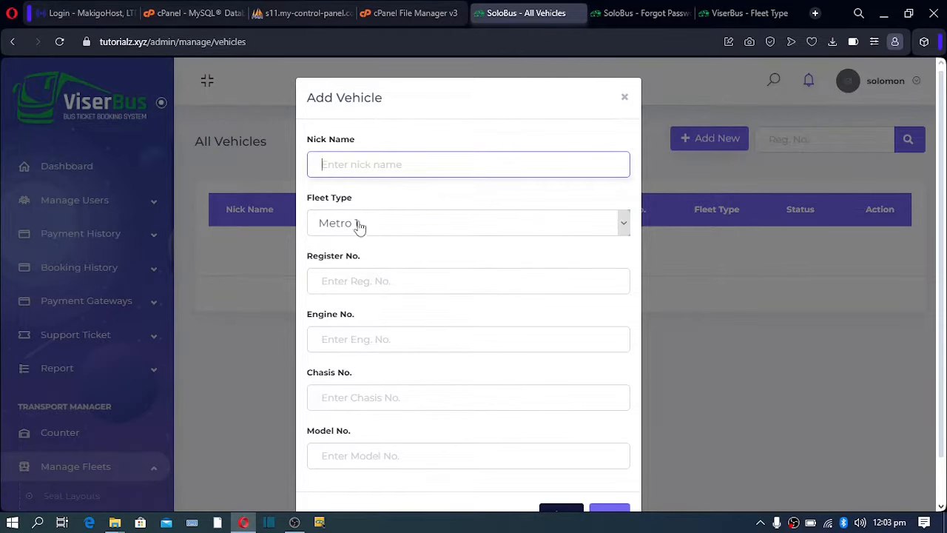
pyautogui.write('Metro Bus')
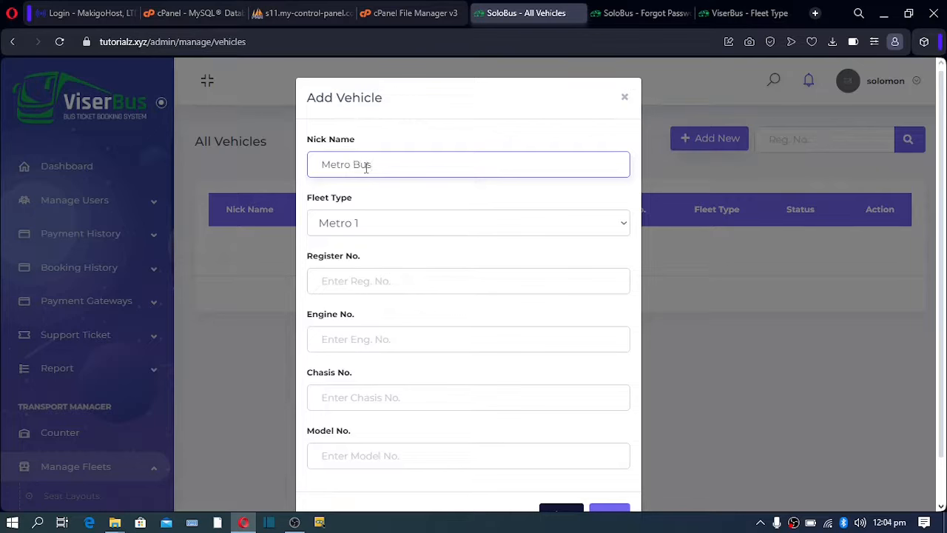
# Enter register 546464747, engine 755657578, chassis 2345566 and model 455677, then save the vehicle.
pyautogui.click(338, 280)
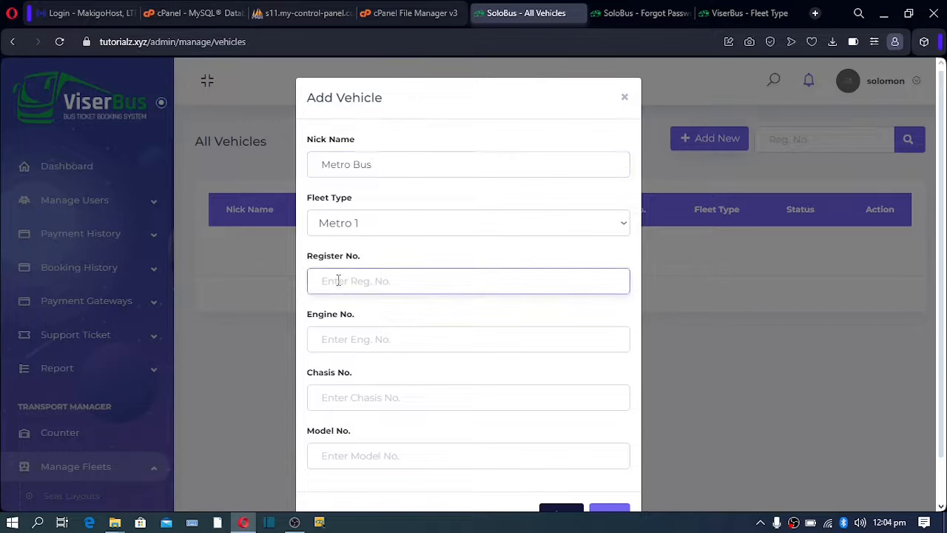
pyautogui.write('546464747')
pyautogui.click(343, 346)
pyautogui.write('75565757')
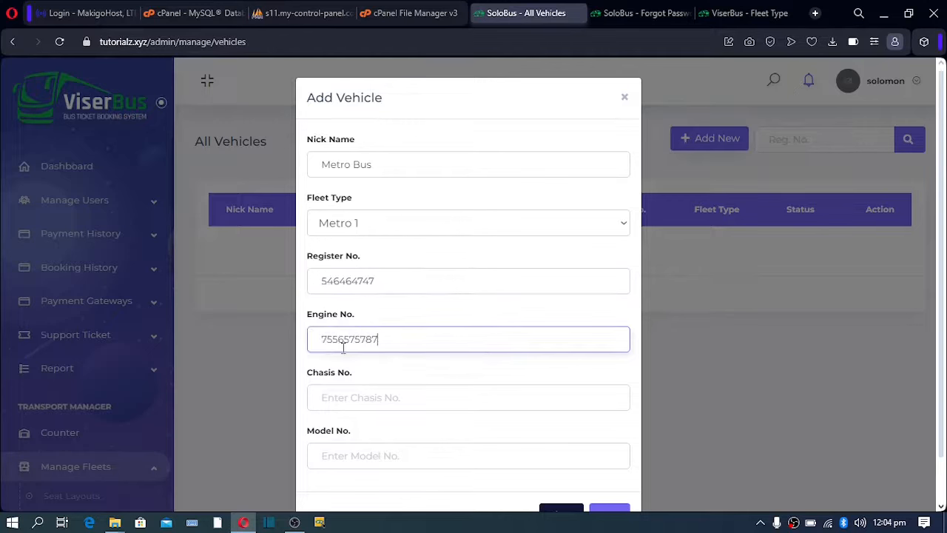
pyautogui.write('87')
pyautogui.press('BackSpace')
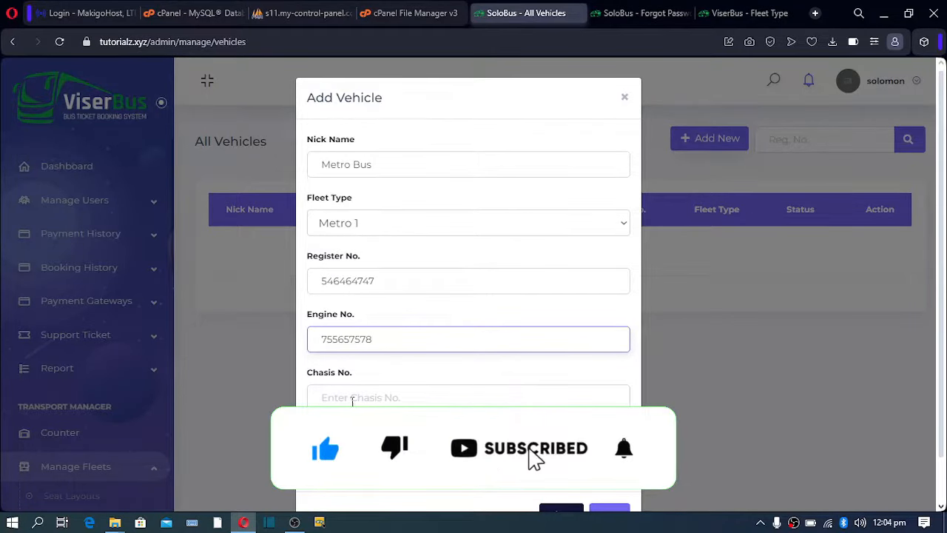
pyautogui.click(349, 399)
pyautogui.write('23')
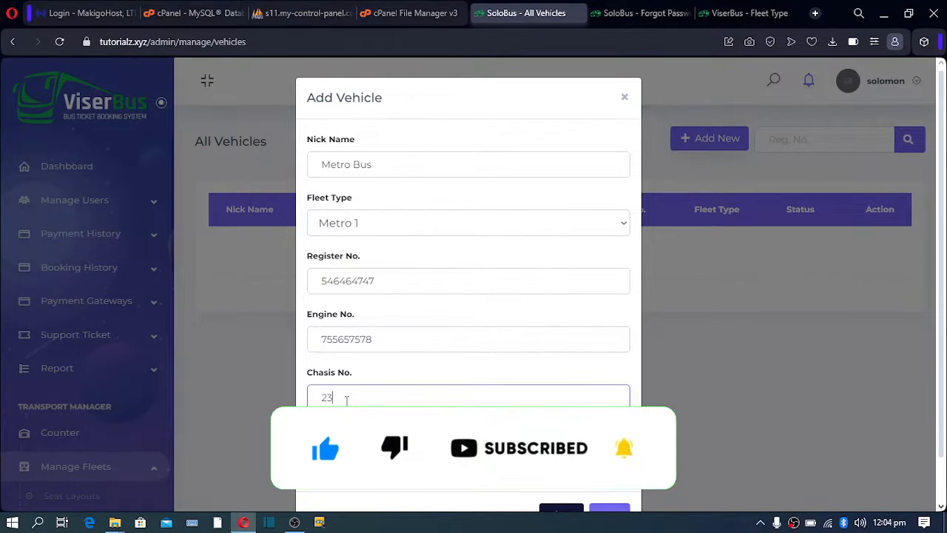
pyautogui.write('45566')
pyautogui.click(353, 455)
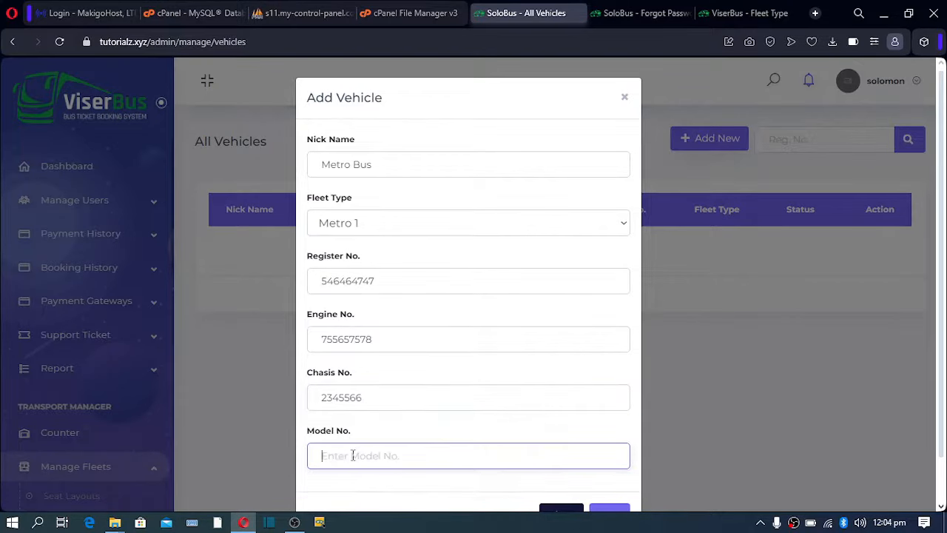
pyautogui.write('455677')
pyautogui.scroll(-1, 353, 455)
pyautogui.click(612, 467)
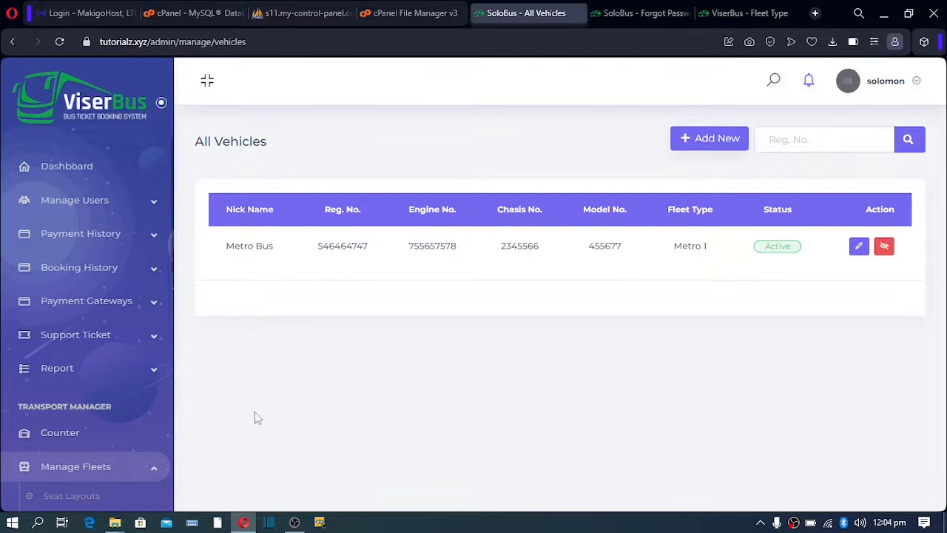
# Expand Manage Trips and go to the Route list, which has no routes yet.
pyautogui.scroll(-2, 108, 435)
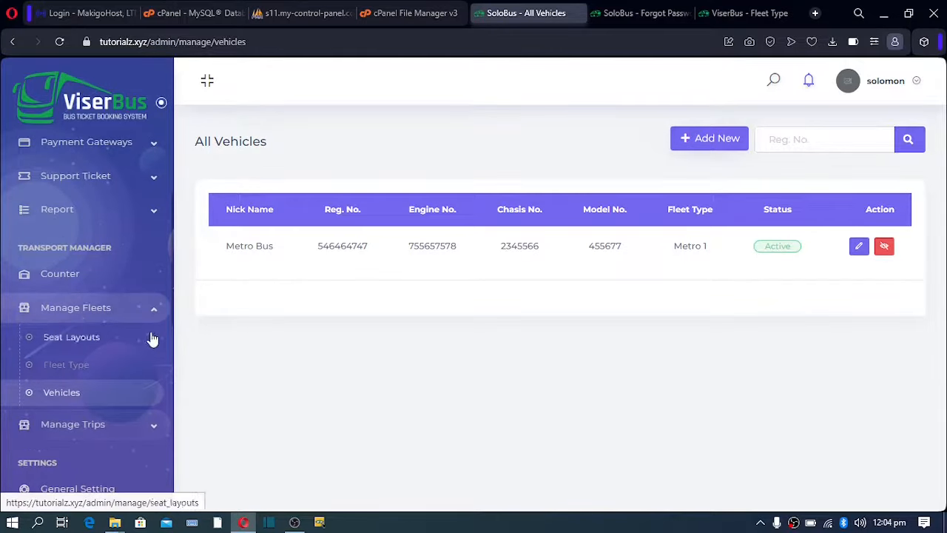
pyautogui.click(151, 432)
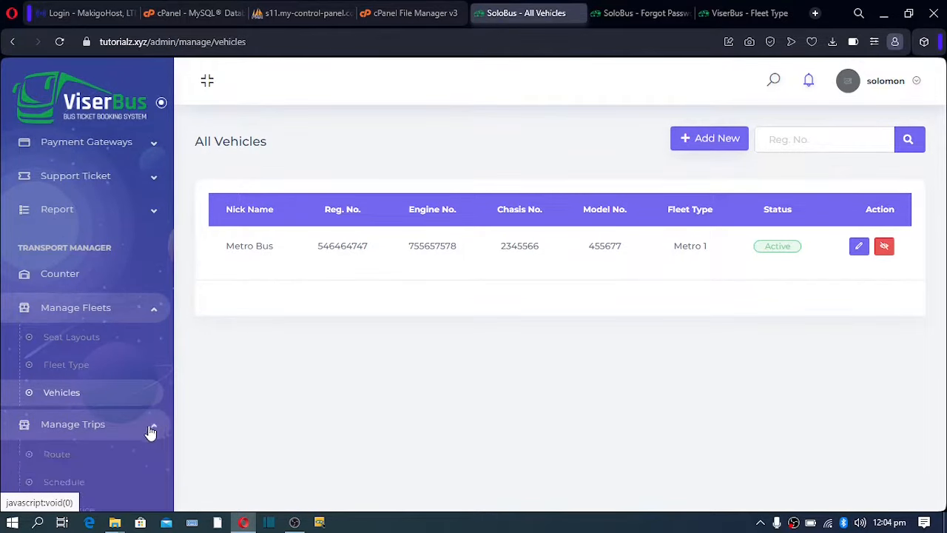
pyautogui.scroll(-2, 116, 435)
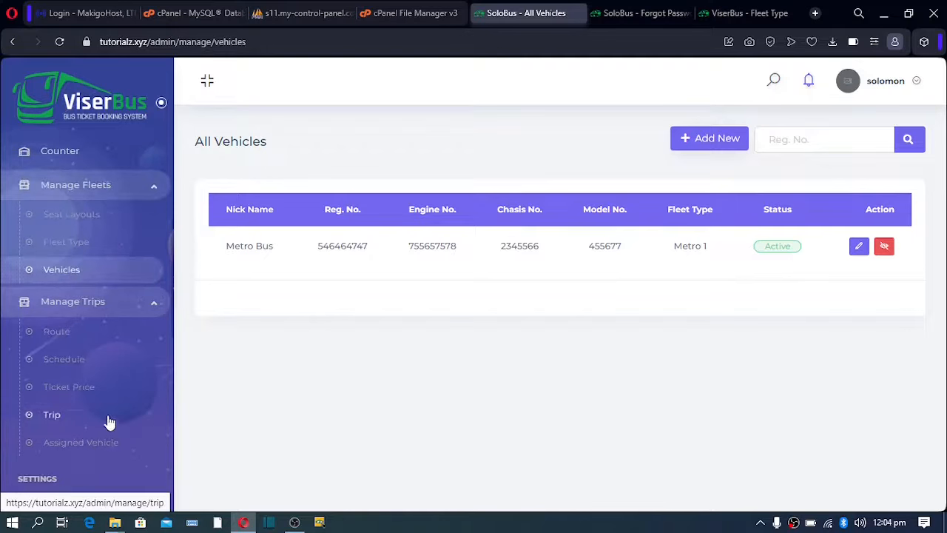
pyautogui.click(59, 341)
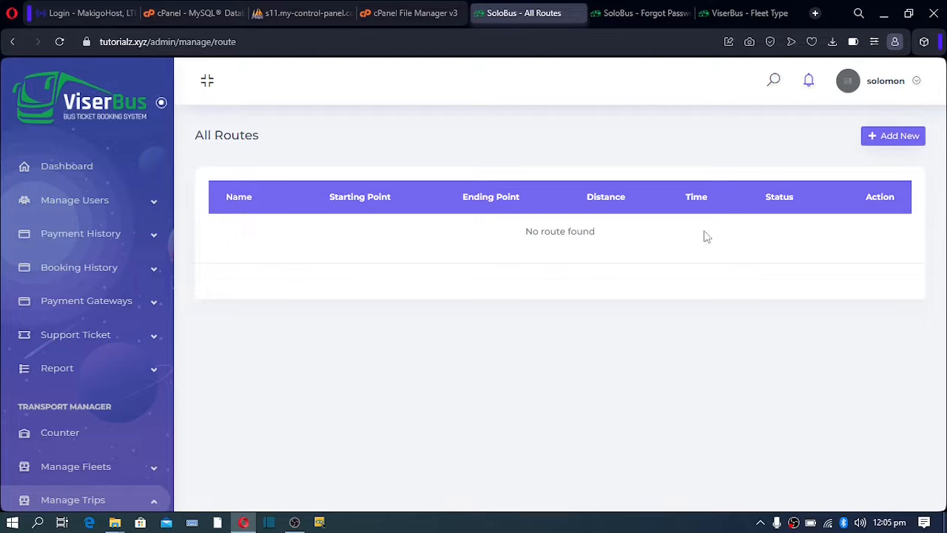
# Start a new route starting from Ghana and ending in Nigeria.
pyautogui.click(892, 143)
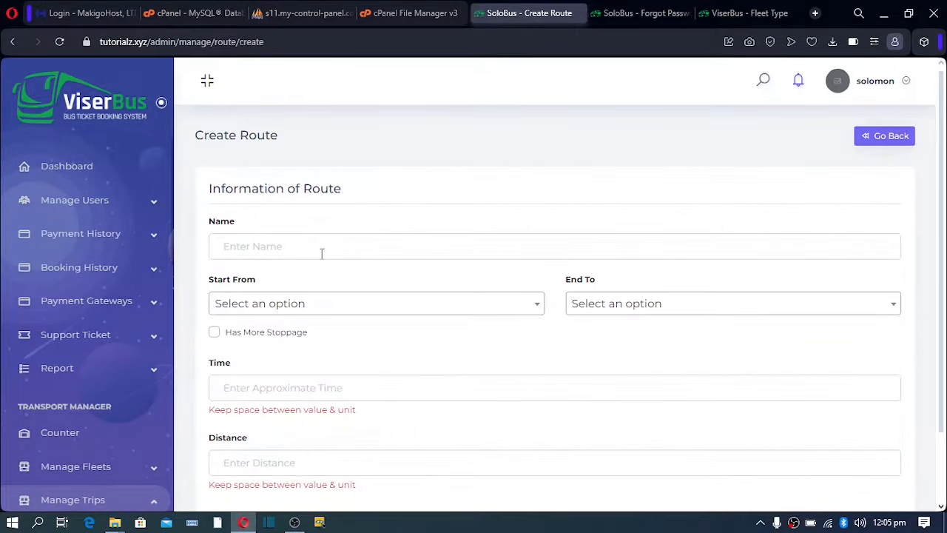
pyautogui.click(530, 307)
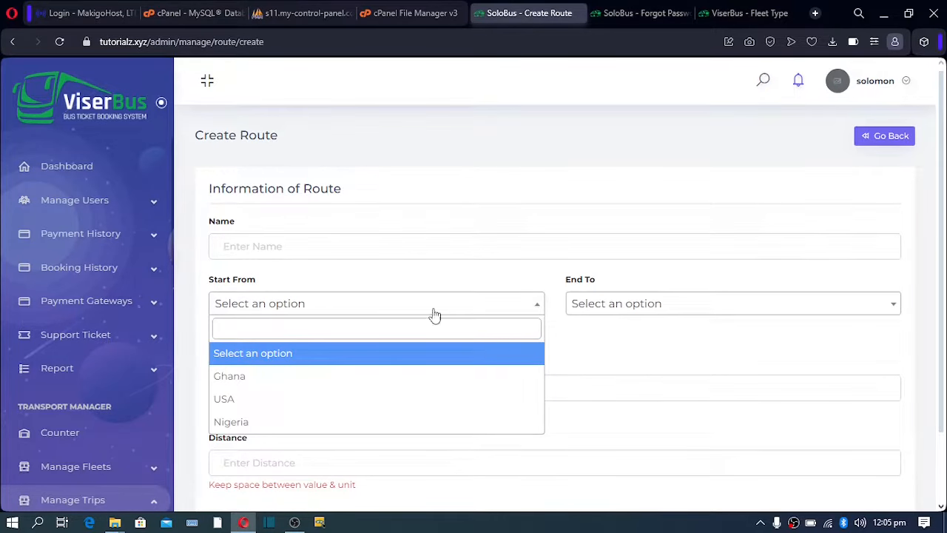
pyautogui.click(231, 379)
pyautogui.click(884, 307)
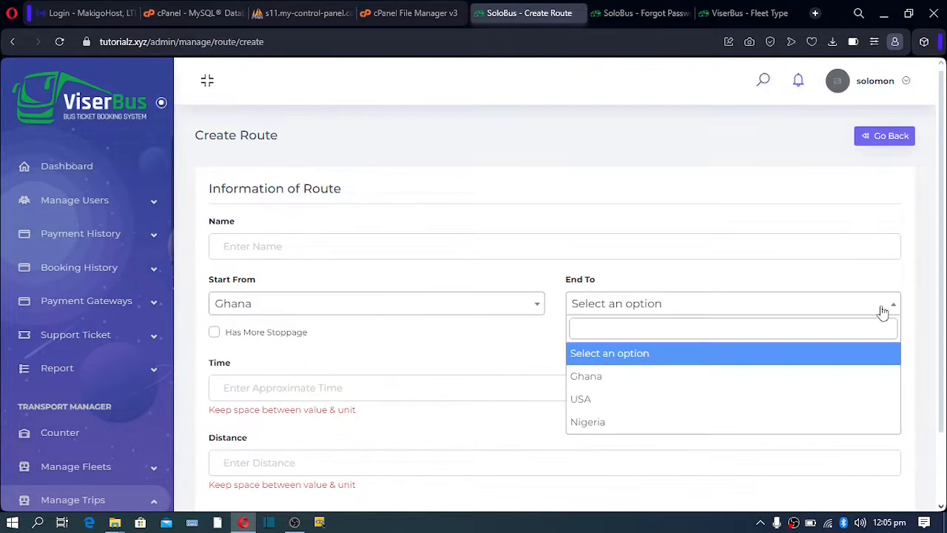
pyautogui.click(594, 422)
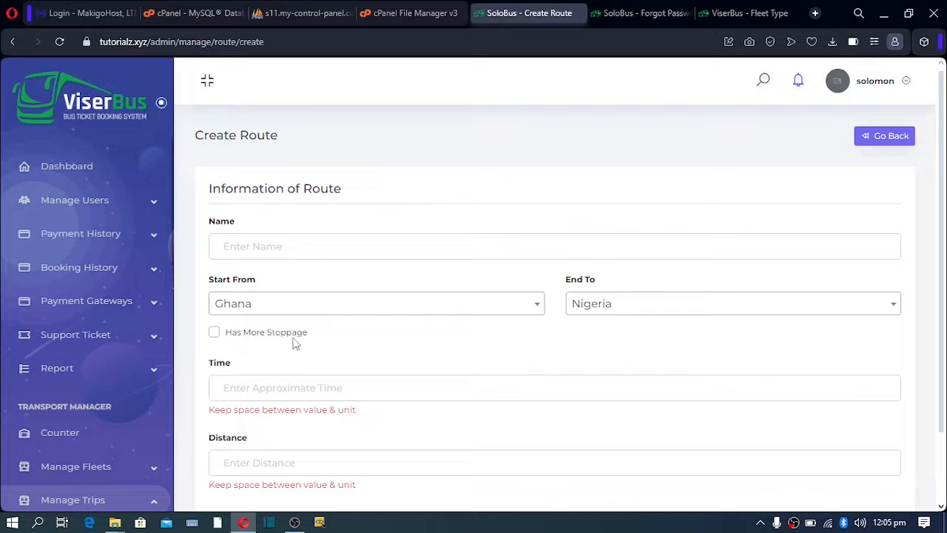
# Leave Has More Stoppage off and name the route GH - NG.
pyautogui.click(215, 334)
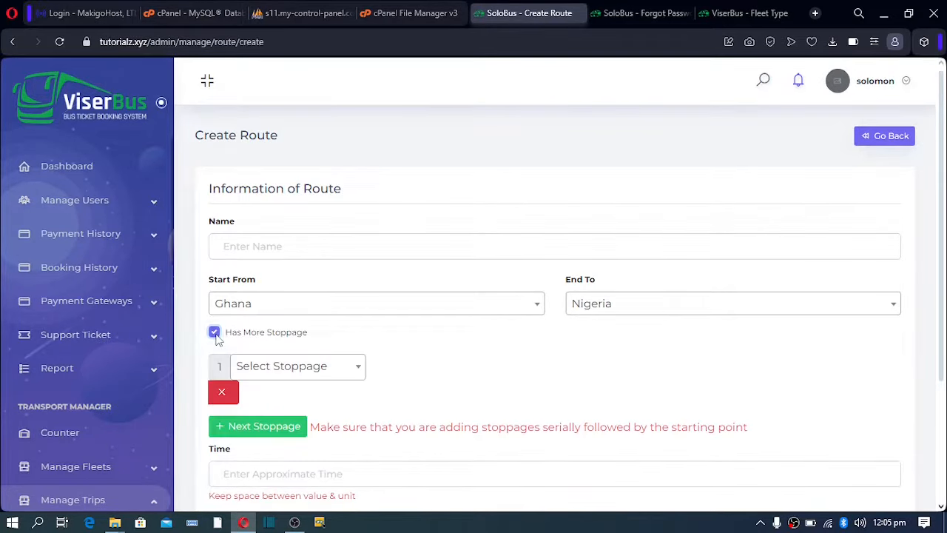
pyautogui.click(214, 333)
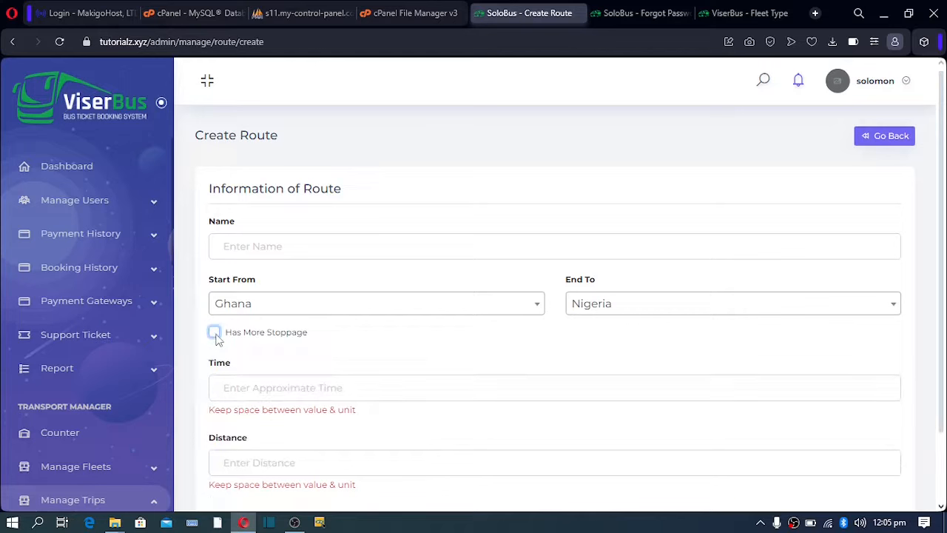
pyautogui.click(234, 252)
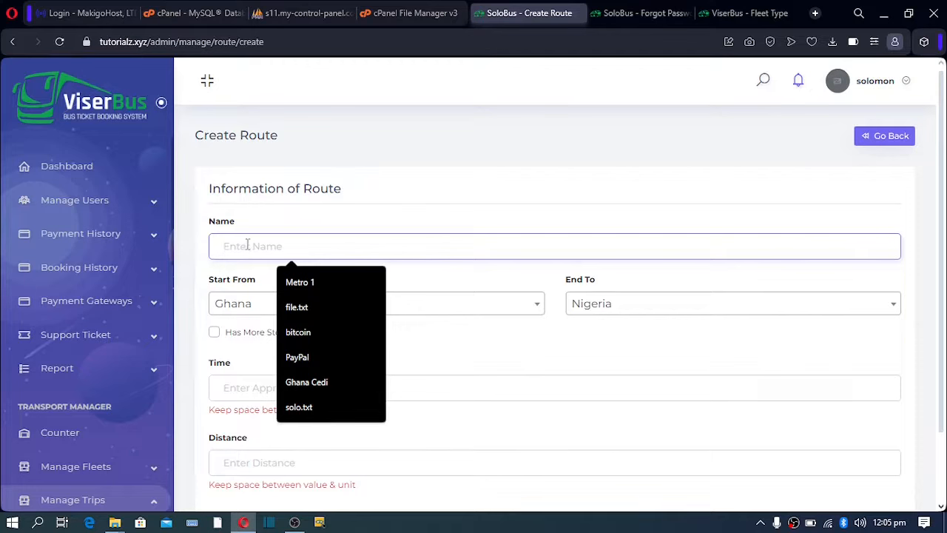
pyautogui.write('G')
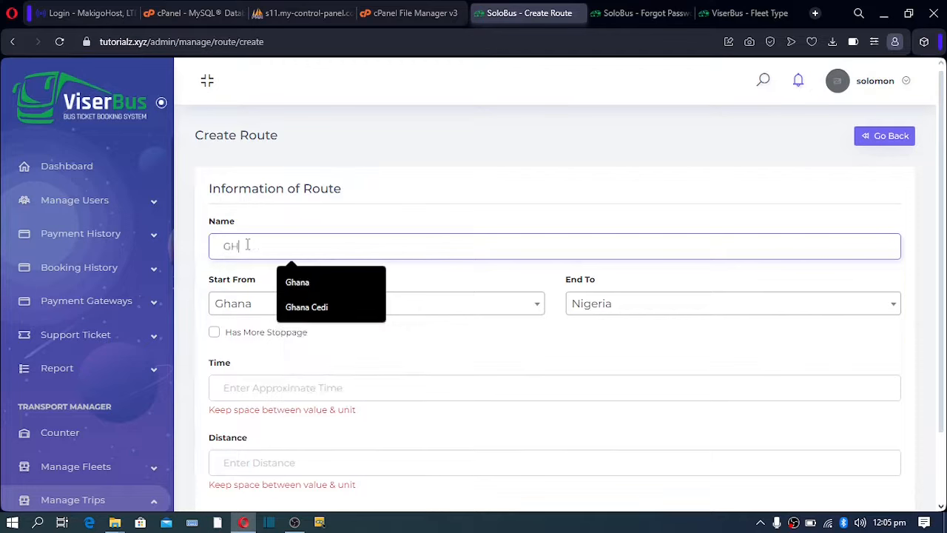
pyautogui.write('H')
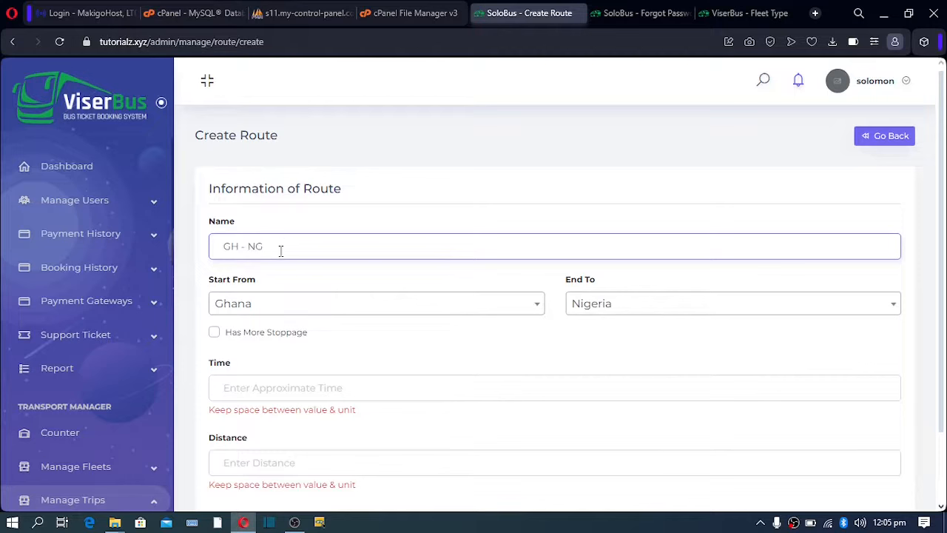
pyautogui.moveTo(281, 250); pyautogui.dragTo(213, 245)
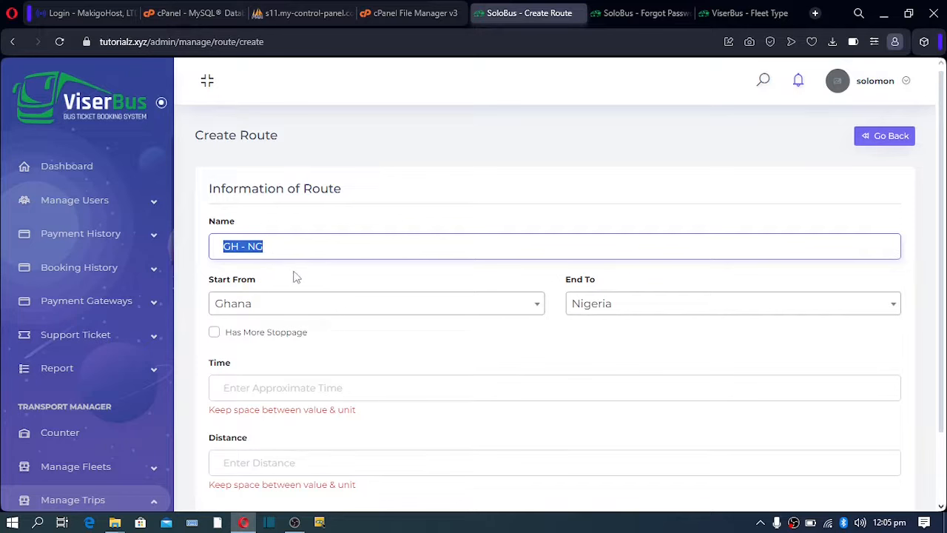
# Give the route a time of 15 HR and a distance of 300 KM.
pyautogui.click(257, 390)
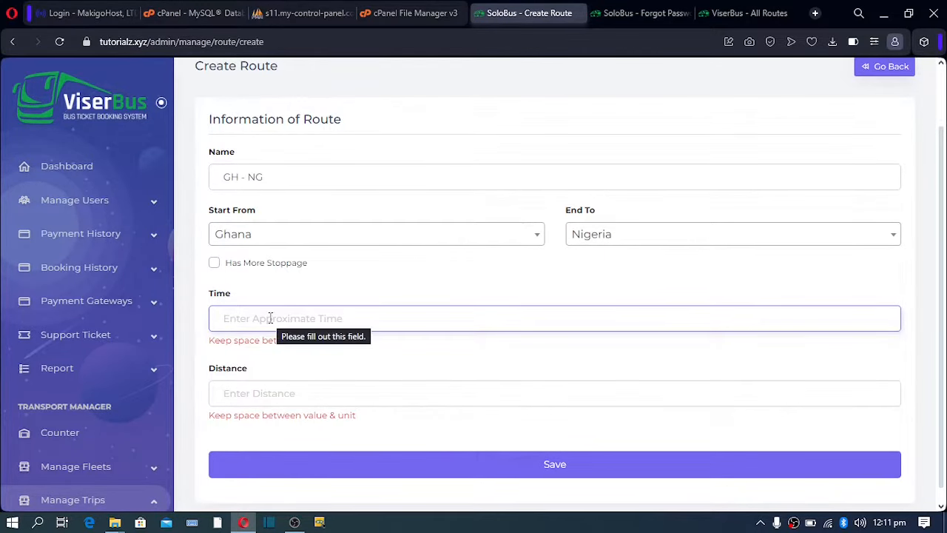
pyautogui.write('15')
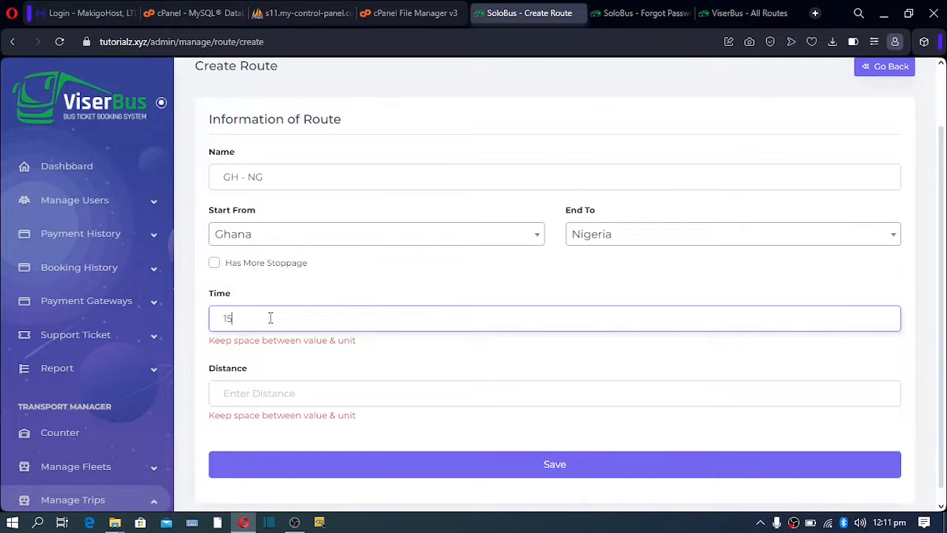
pyautogui.write(' HR')
pyautogui.click(239, 394)
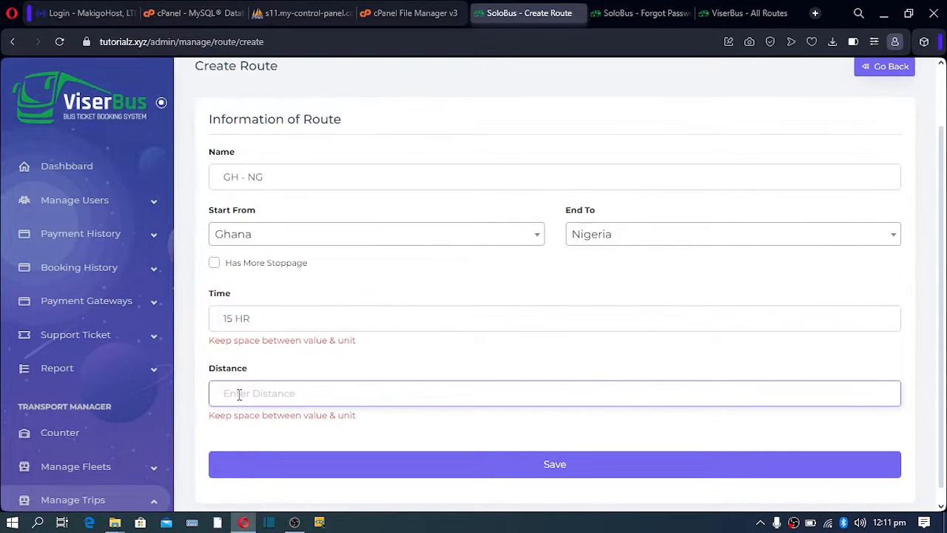
pyautogui.write('300 KM')
pyautogui.scroll(-1, 325, 391)
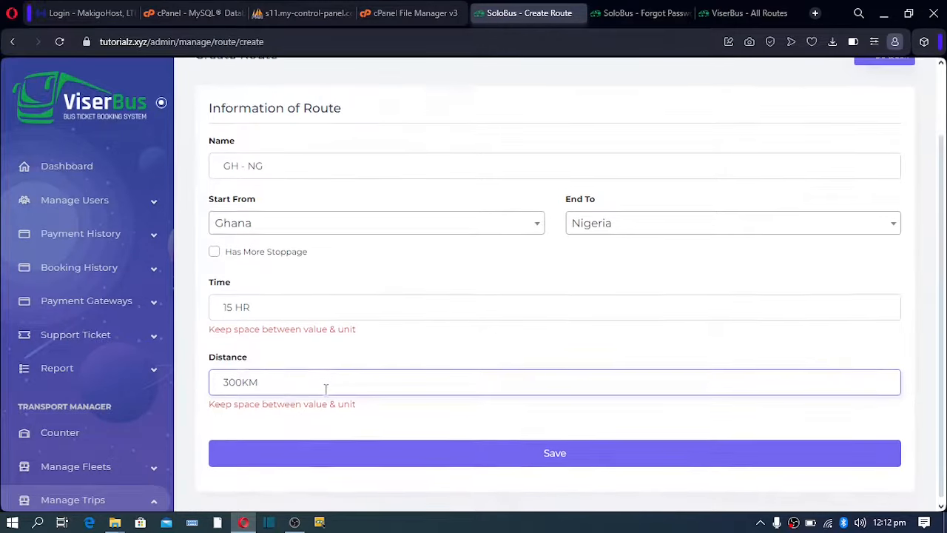
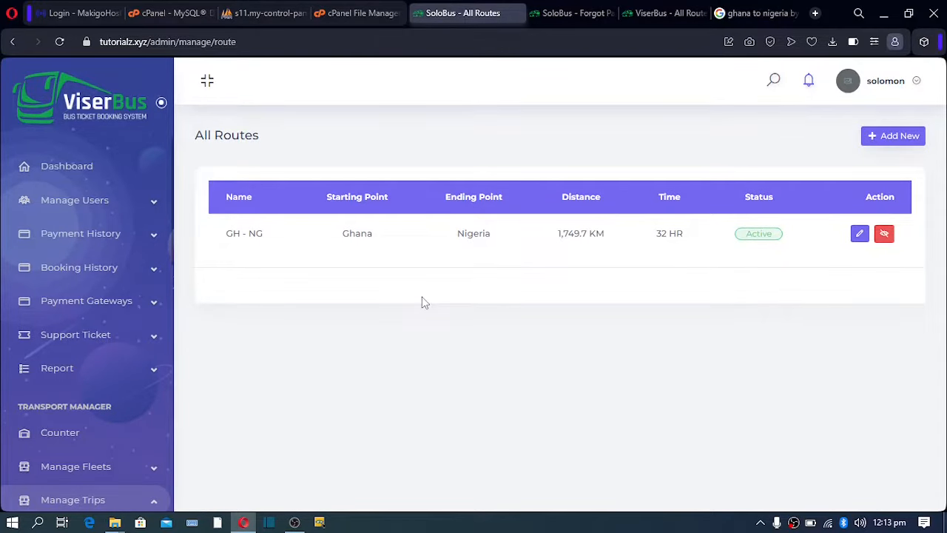
# From All Routes, open a blank Create Route form for the second route.
pyautogui.click(892, 136)
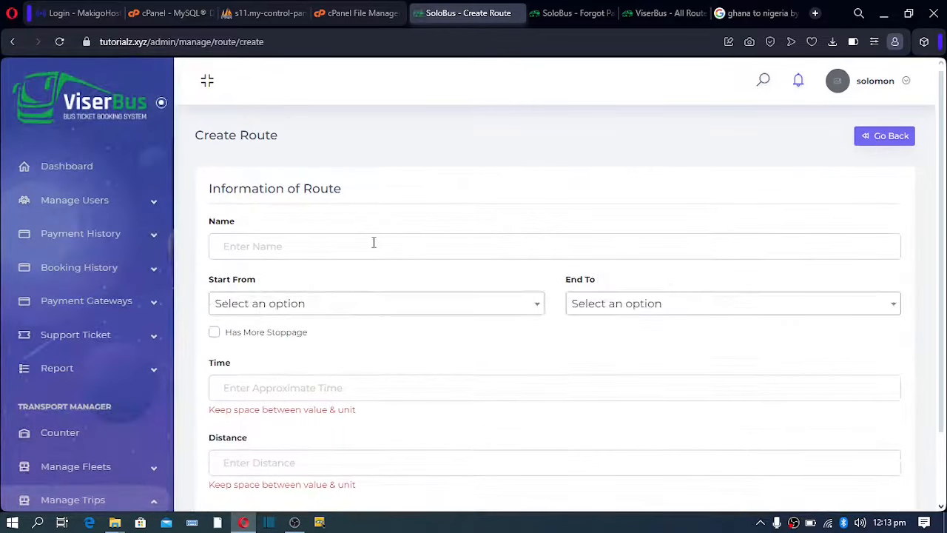
# Name the route NG - GH, starting from Nigeria and ending in Ghana.
pyautogui.click(373, 242)
pyautogui.write('NG - GH')
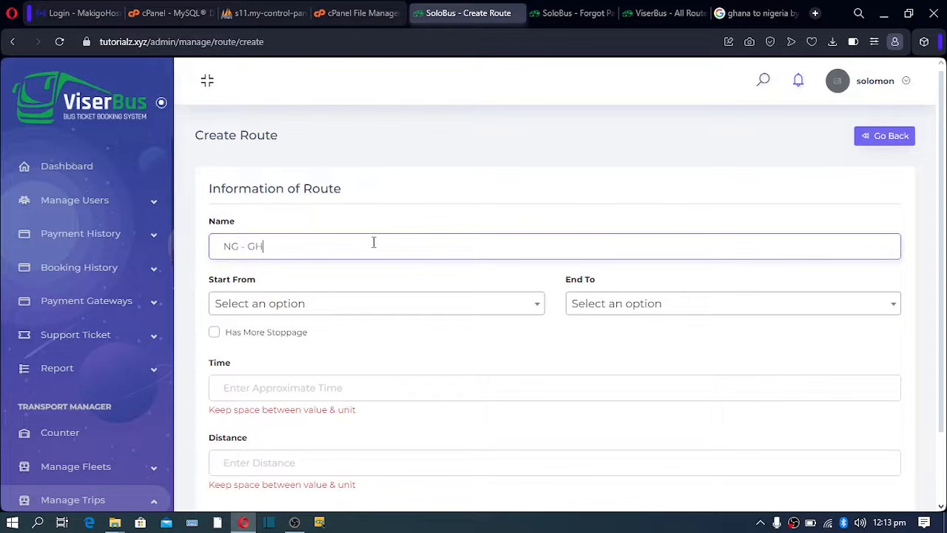
pyautogui.click(376, 305)
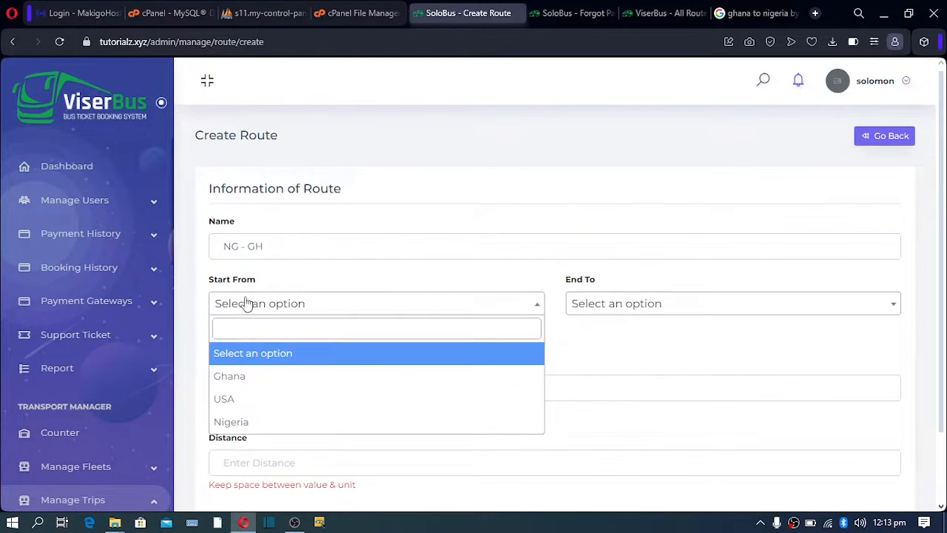
pyautogui.click(252, 423)
pyautogui.click(614, 302)
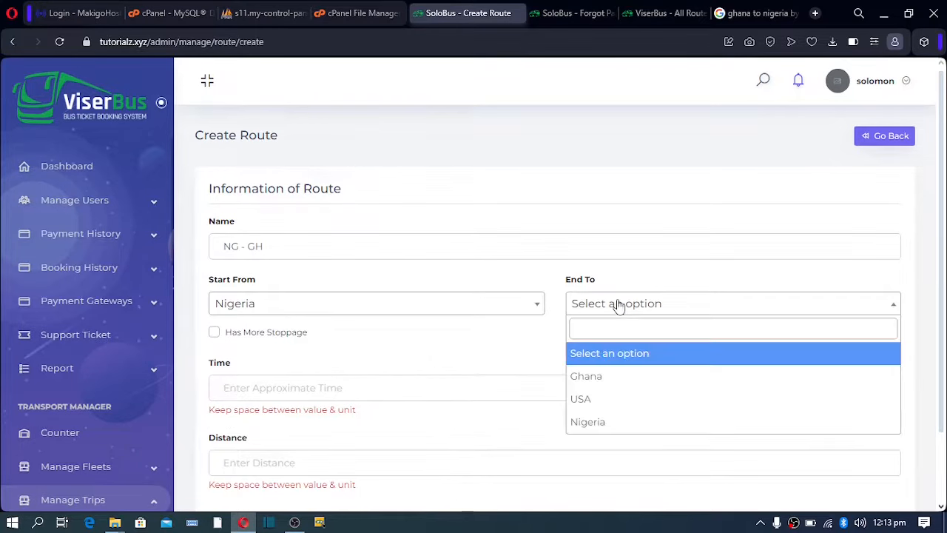
pyautogui.click(611, 379)
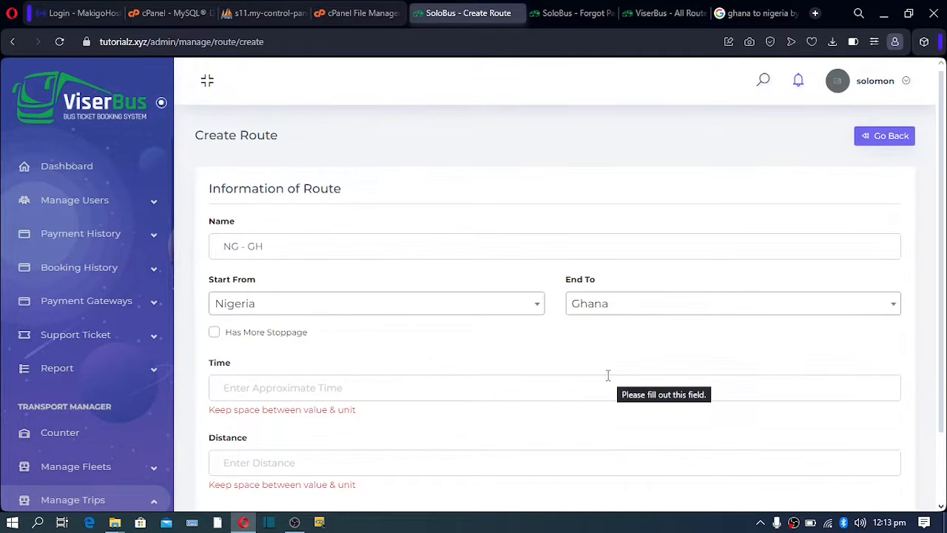
# Set the route time to 32 HR and distance to 1,749.7 KM, save, and return to All Routes.
pyautogui.click(241, 381)
pyautogui.click(300, 419)
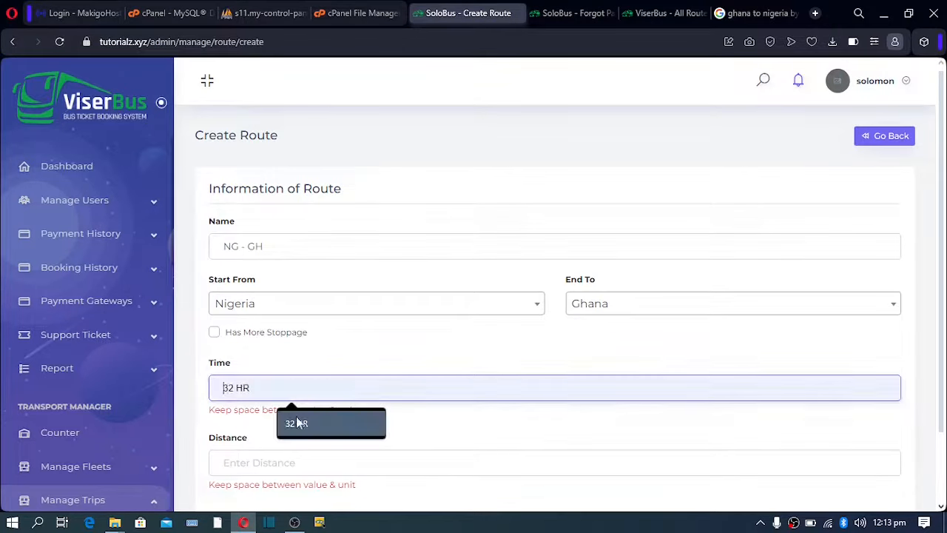
pyautogui.click(258, 454)
pyautogui.click(306, 429)
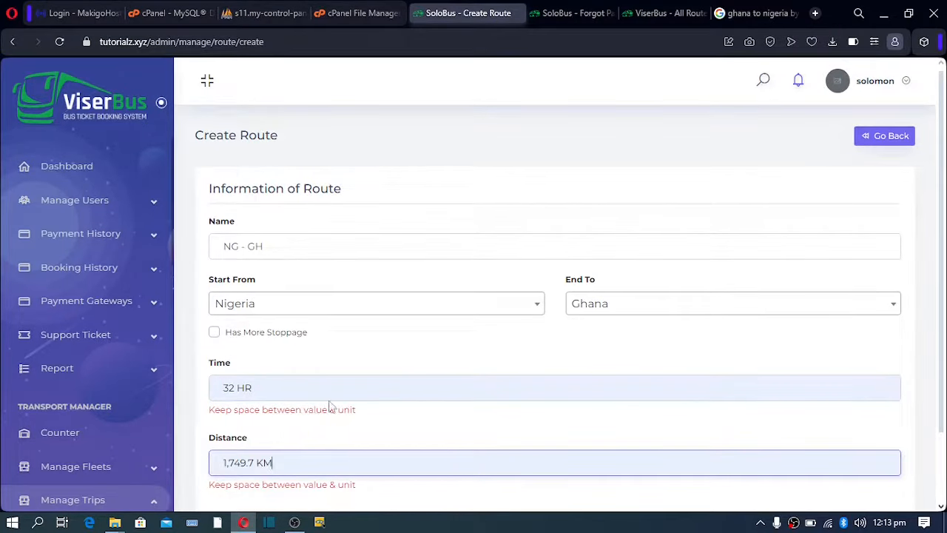
pyautogui.scroll(-1, 335, 395)
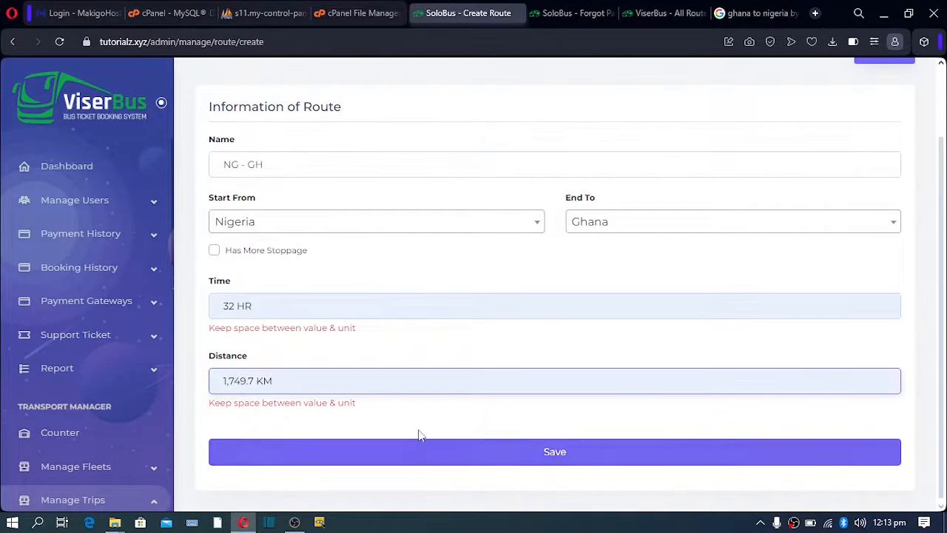
pyautogui.click(422, 463)
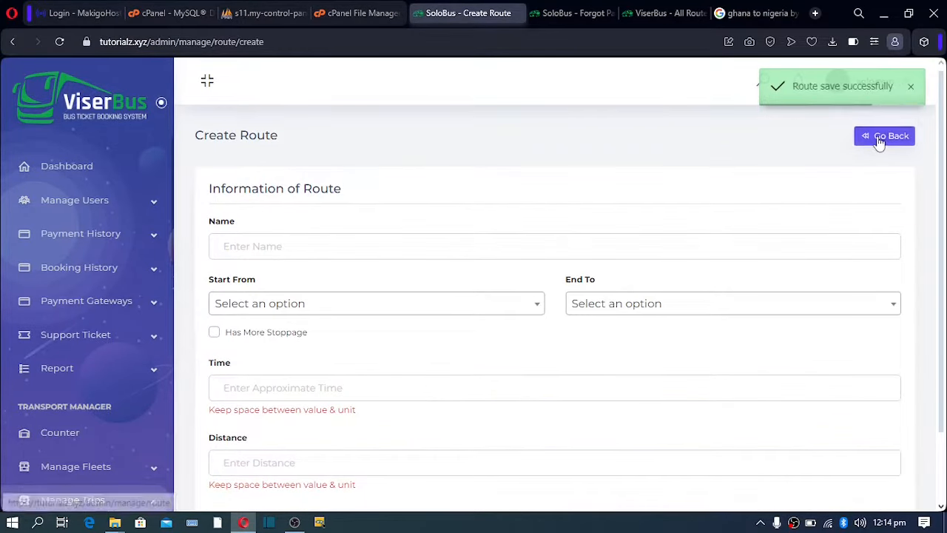
pyautogui.click(880, 137)
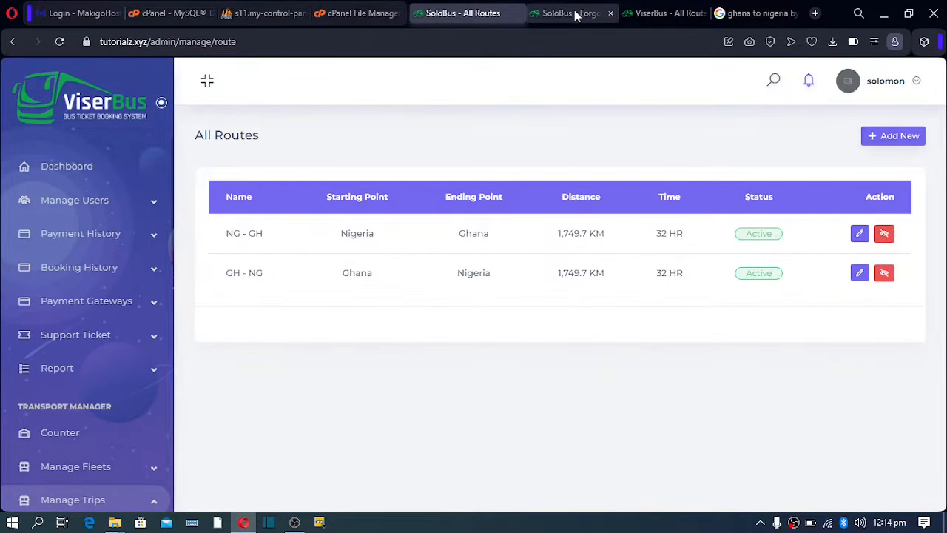
# Glance at the password reset tab, then go to Manage Trips > Schedule.
pyautogui.click(601, 14)
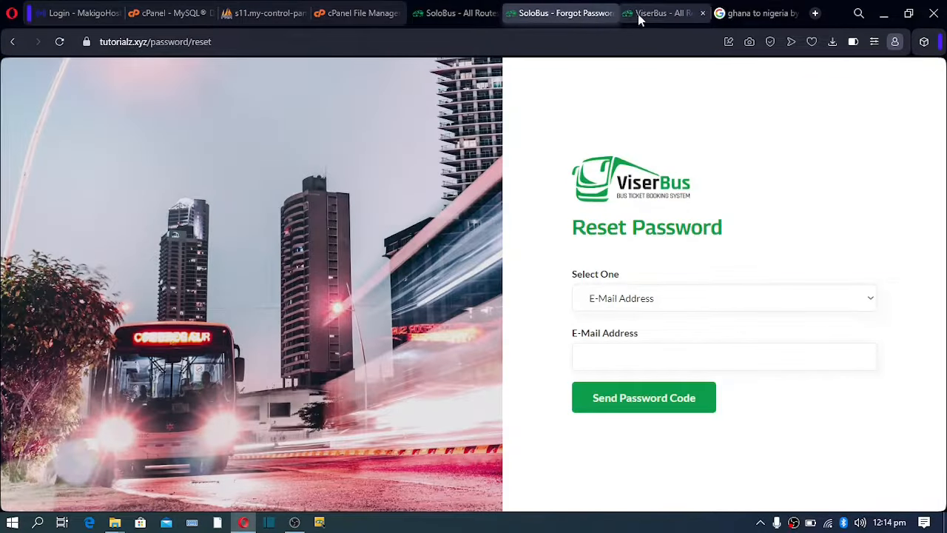
pyautogui.click(453, 15)
pyautogui.scroll(-2, 111, 384)
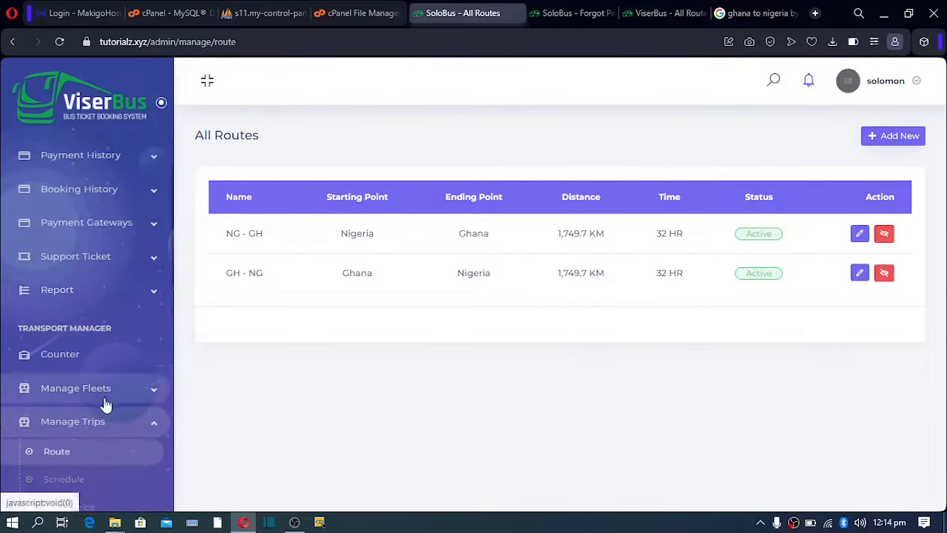
pyautogui.click(66, 403)
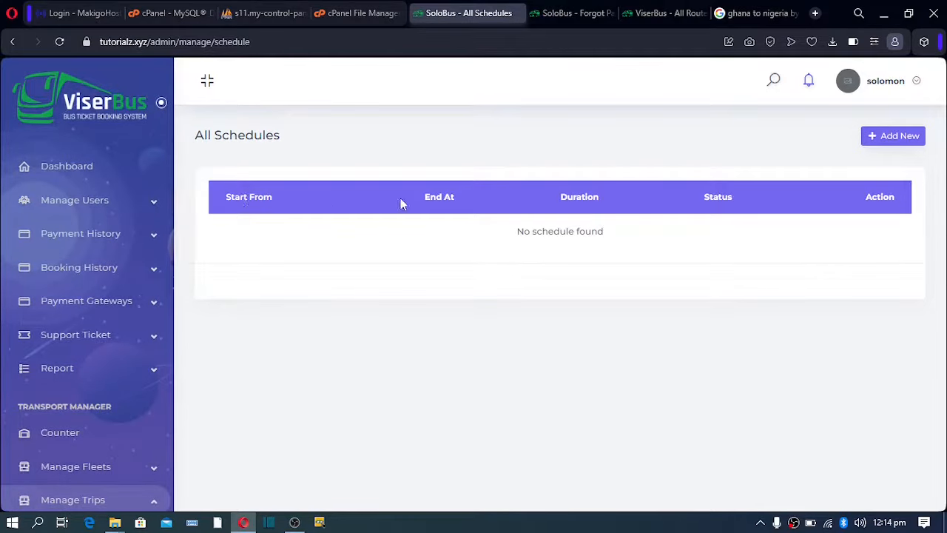
pyautogui.click(914, 138)
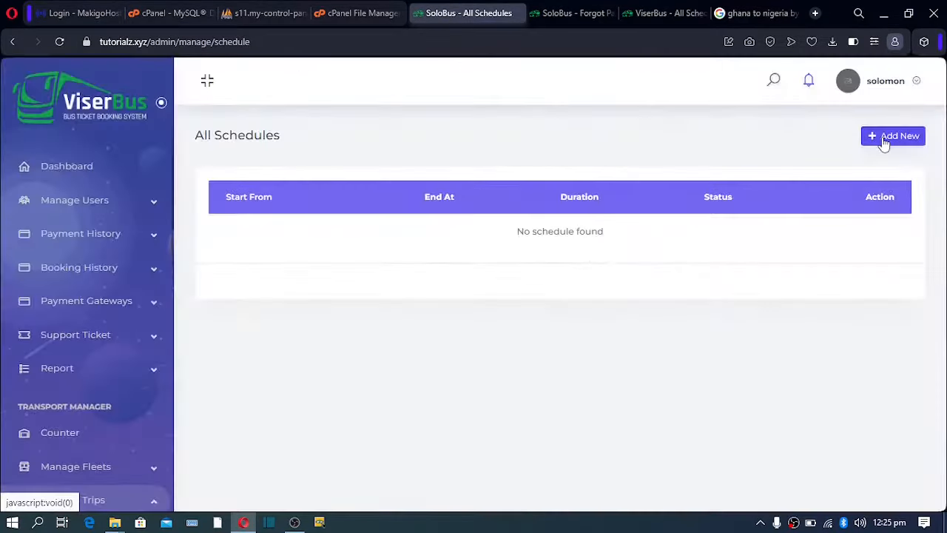
# Add a schedule starting at 06:00 and ending at 21:05, and save it.
pyautogui.click(885, 141)
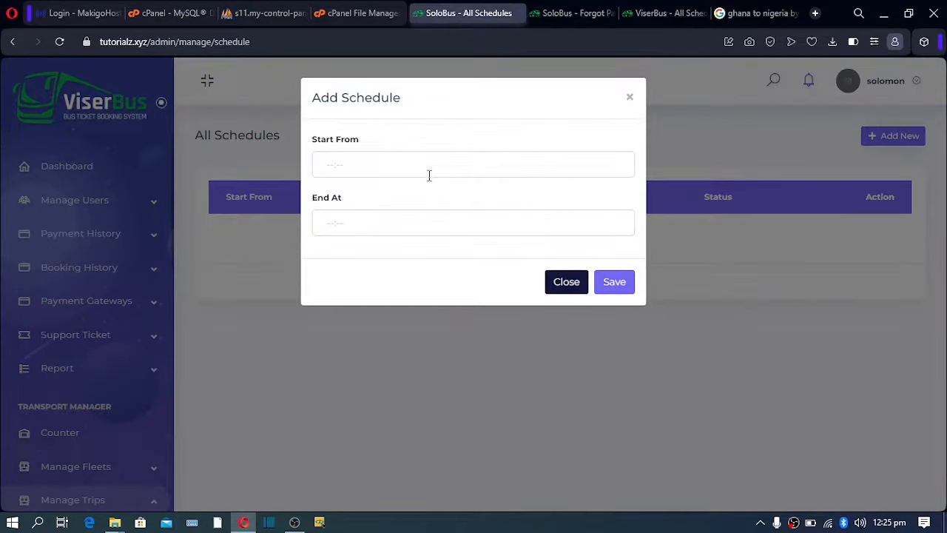
pyautogui.click(382, 164)
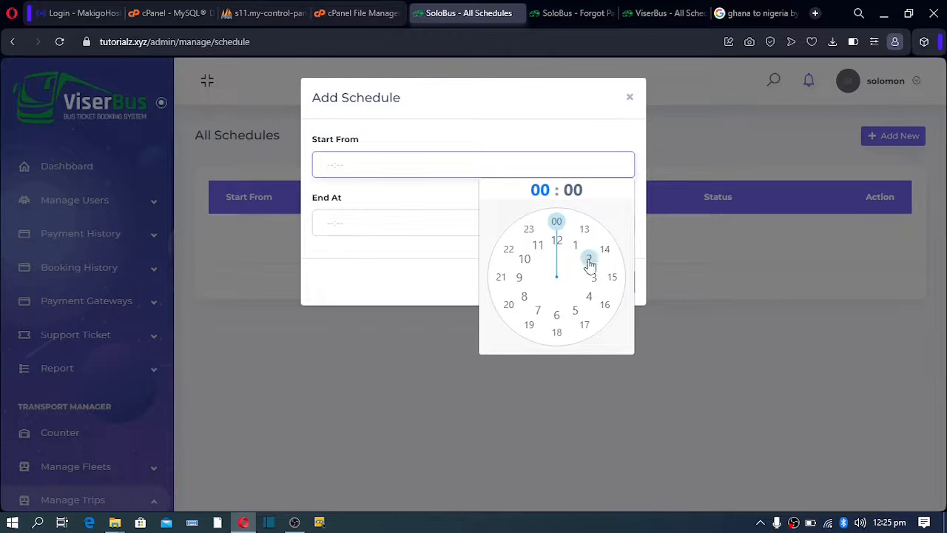
pyautogui.click(555, 316)
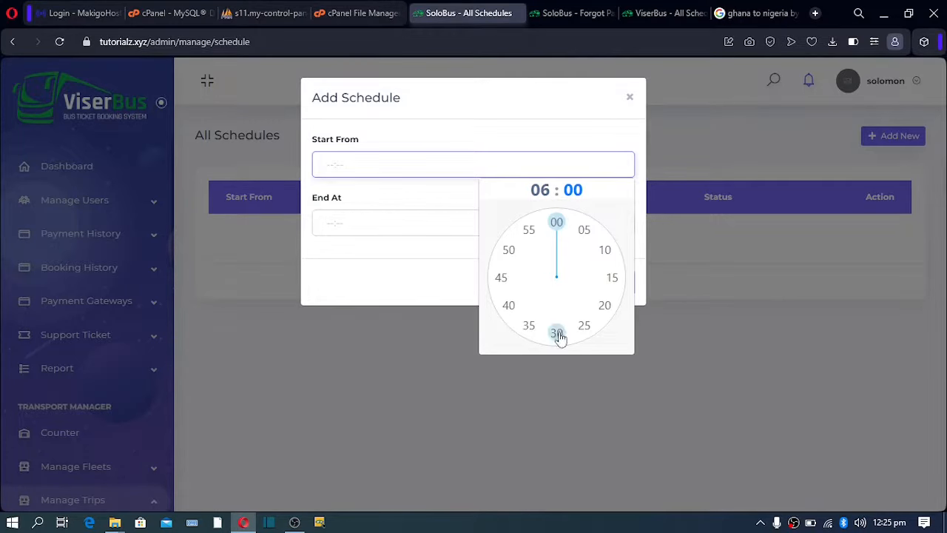
pyautogui.click(556, 224)
pyautogui.click(444, 223)
pyautogui.click(502, 336)
pyautogui.click(584, 288)
pyautogui.click(614, 284)
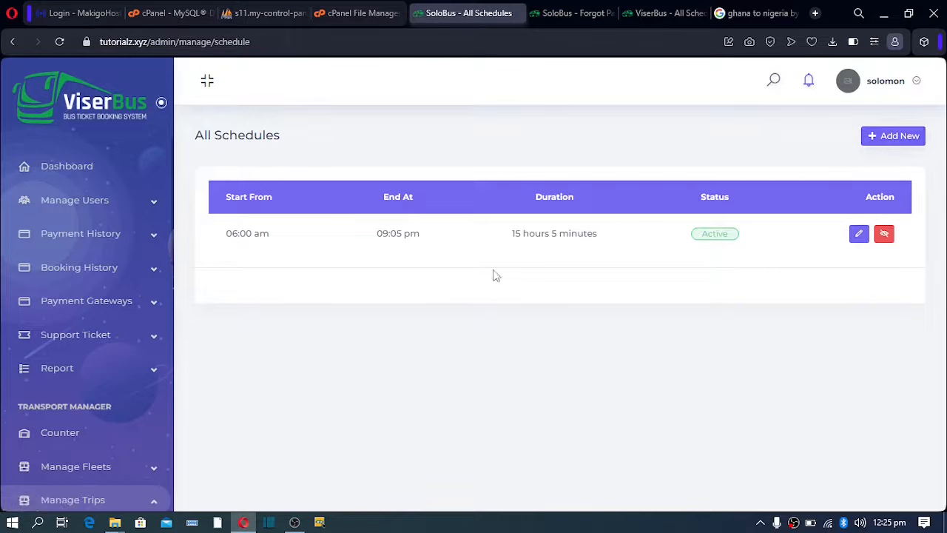
pyautogui.scroll(-4, 89, 244)
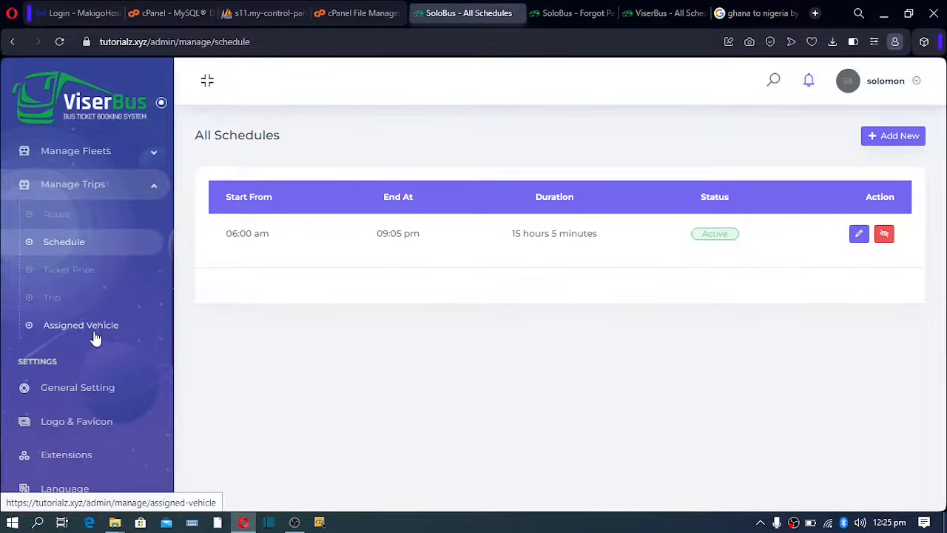
# Start a new ticket price for fleet type Metro 1 on the GH - NG route.
pyautogui.click(77, 278)
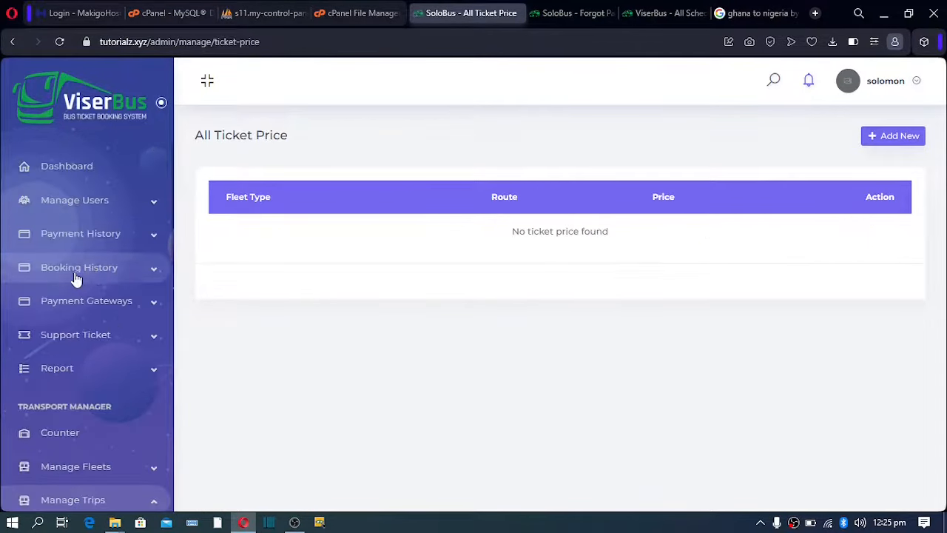
pyautogui.click(907, 137)
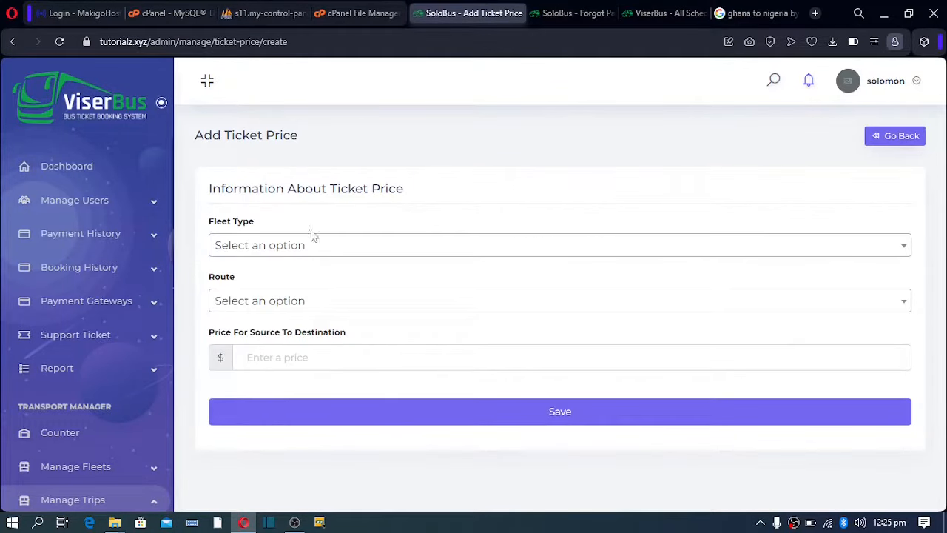
pyautogui.click(258, 246)
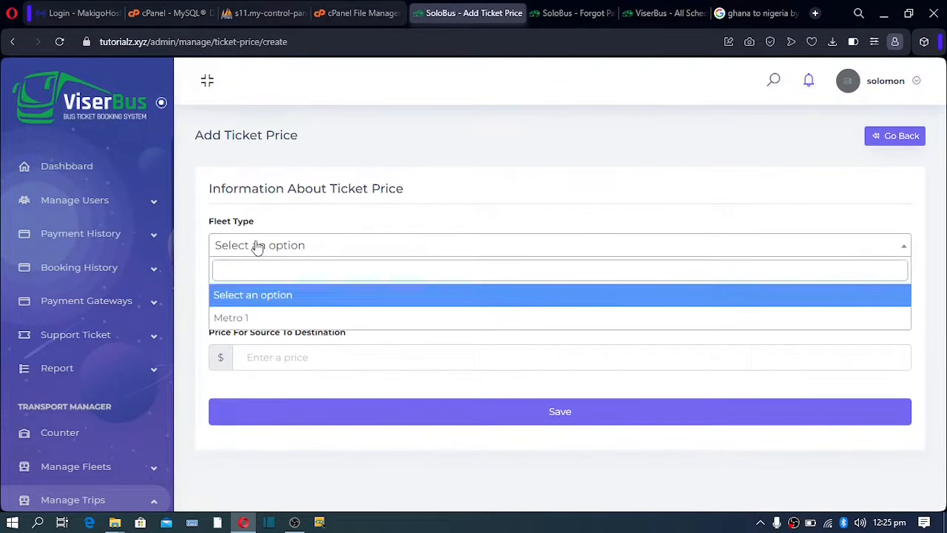
pyautogui.click(250, 318)
pyautogui.click(247, 301)
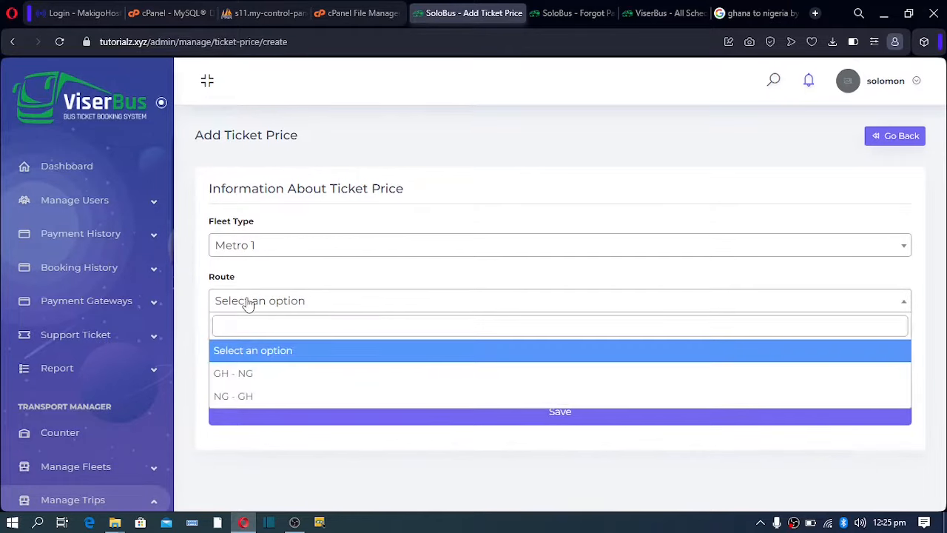
pyautogui.click(245, 378)
# Enter 100 in both price fields and save the ticket price.
pyautogui.click(265, 363)
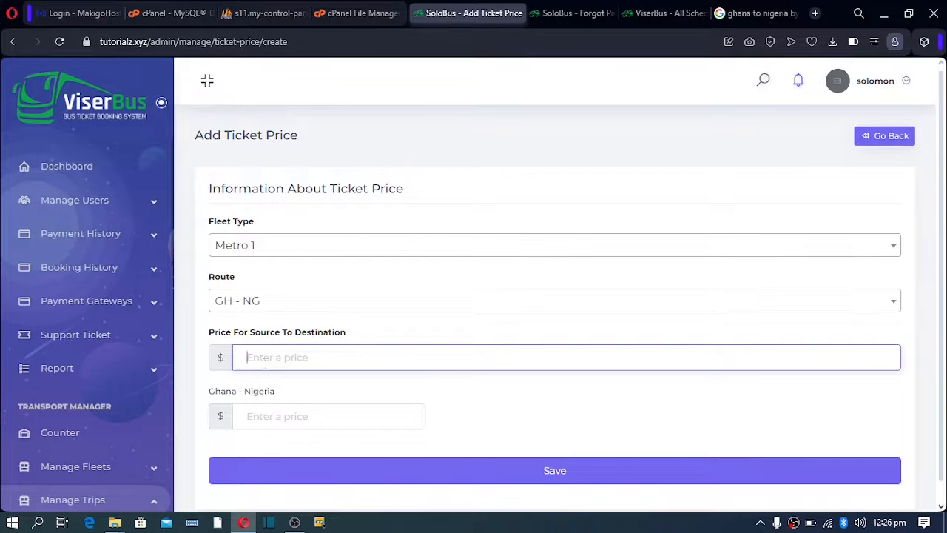
pyautogui.write('100')
pyautogui.click(260, 418)
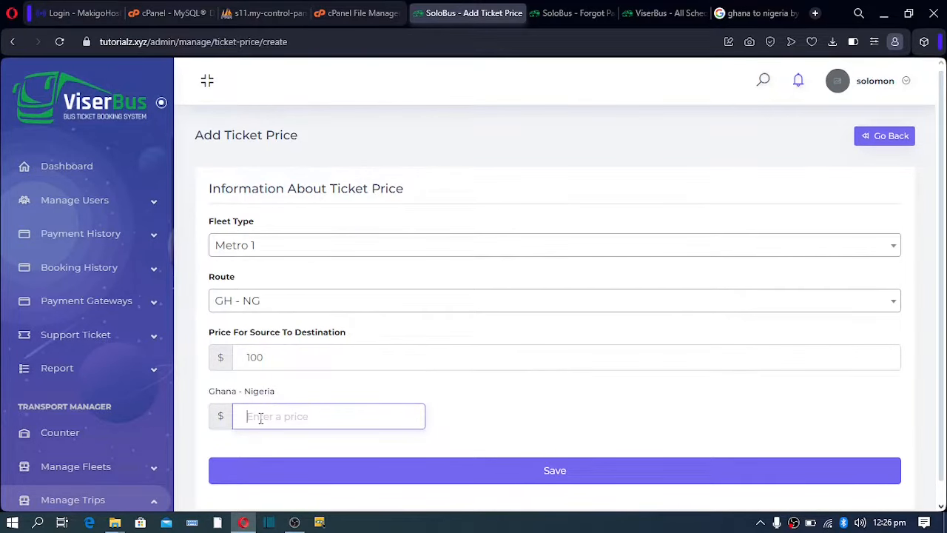
pyautogui.write('100')
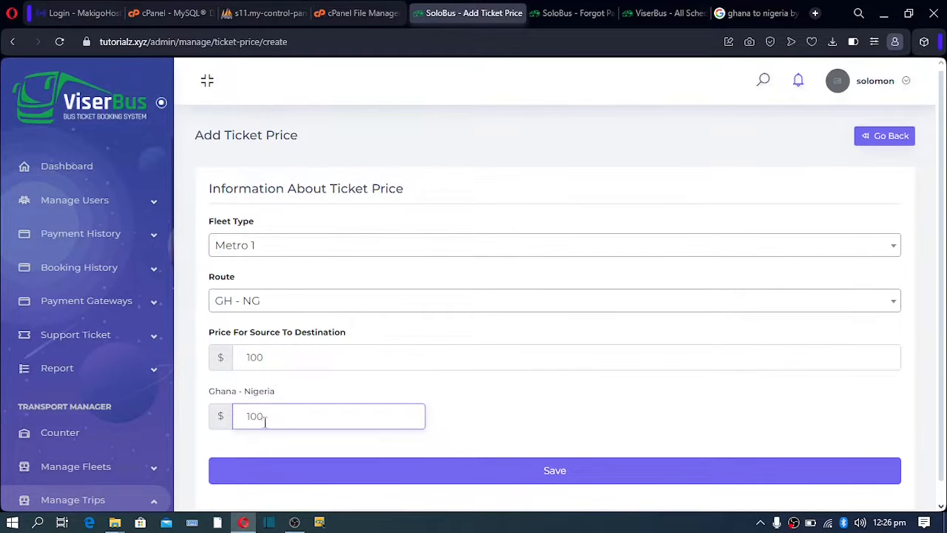
pyautogui.click(460, 481)
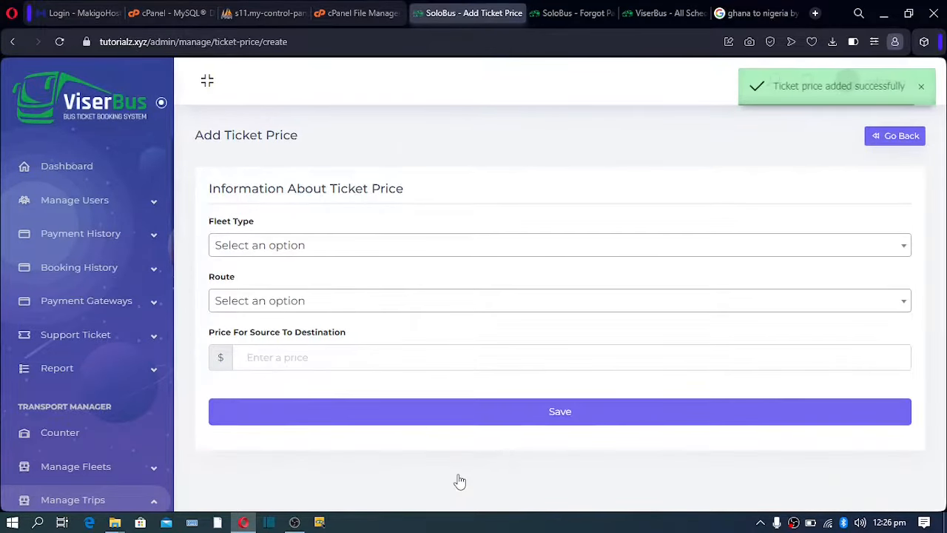
# Choose fleet type Metro 1 and route NG - GH for another ticket price.
pyautogui.click(330, 248)
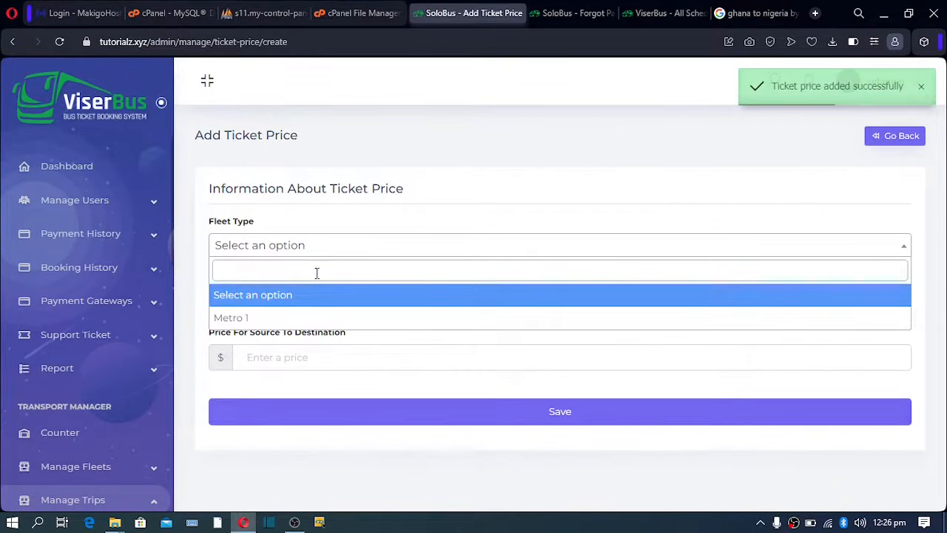
pyautogui.click(300, 314)
pyautogui.click(298, 305)
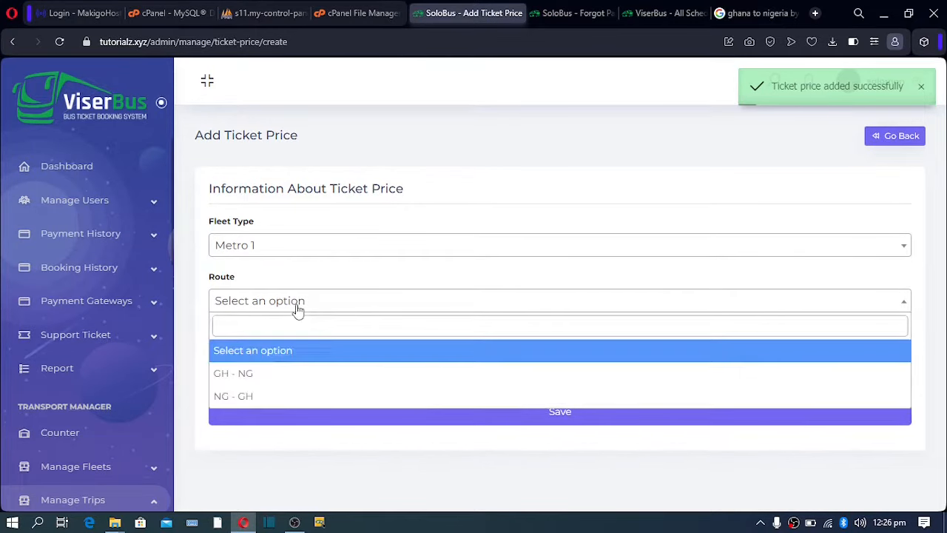
pyautogui.click(267, 398)
# Set both price fields to 90 and save the ticket price.
pyautogui.click(278, 361)
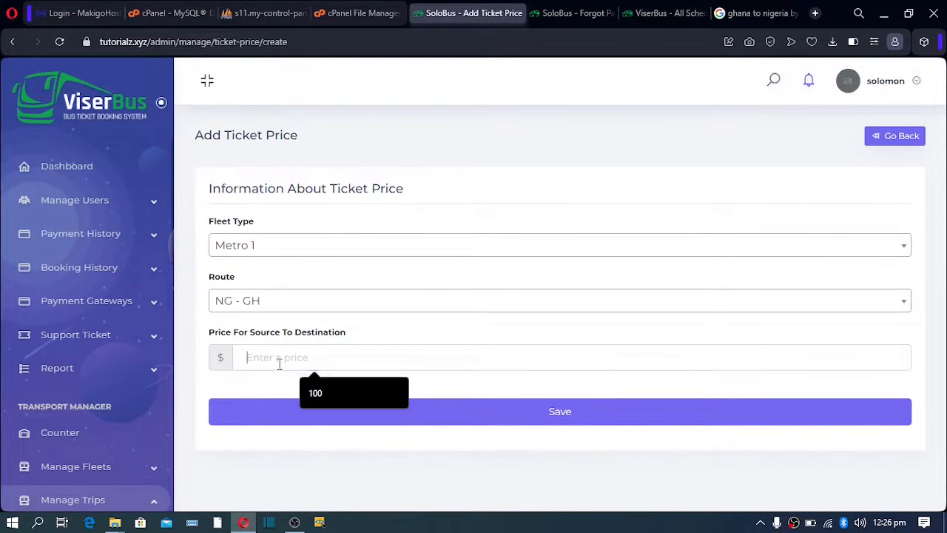
pyautogui.click(327, 391)
pyautogui.click(298, 414)
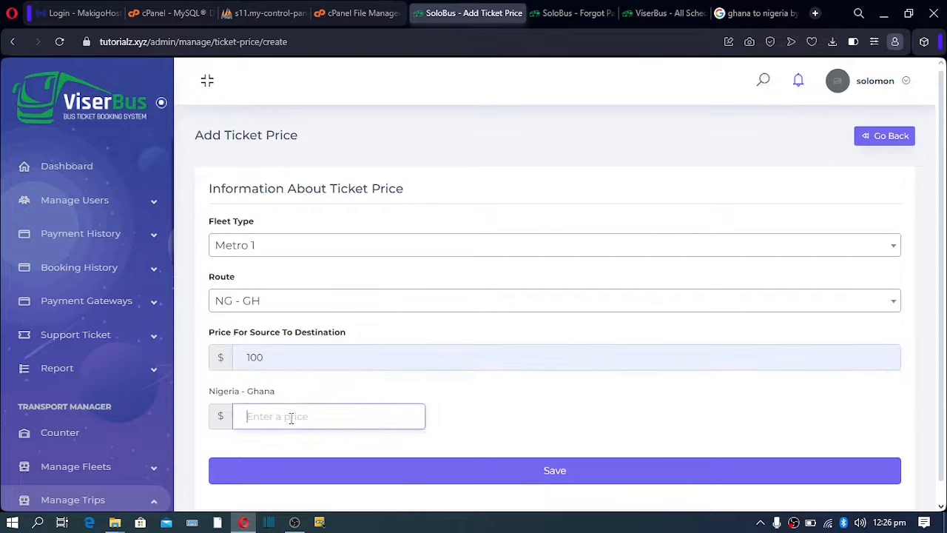
pyautogui.write('1')
pyautogui.press('BackSpace')
pyautogui.press('BackSpace')
pyautogui.press('BackSpace')
pyautogui.write('90')
pyautogui.moveTo(281, 358); pyautogui.dragTo(222, 356)
pyautogui.write('90')
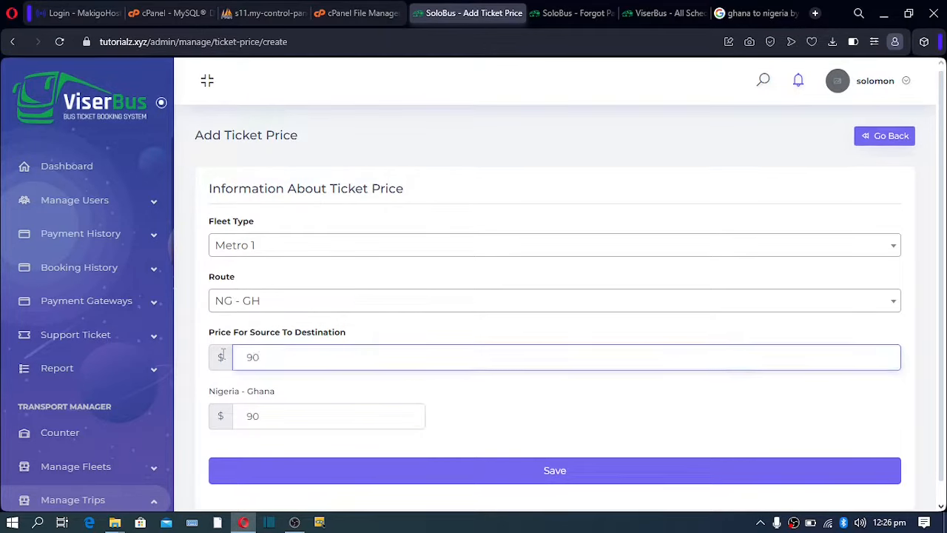
pyautogui.click(420, 482)
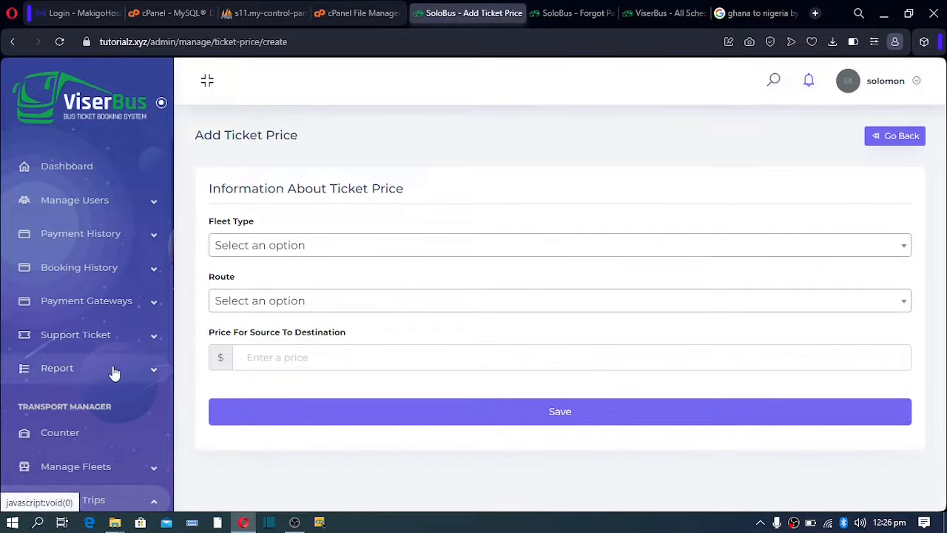
# Open Manage Trips > Trip and start a new trip, entering 'First Class' as the title.
pyautogui.scroll(-1, 114, 377)
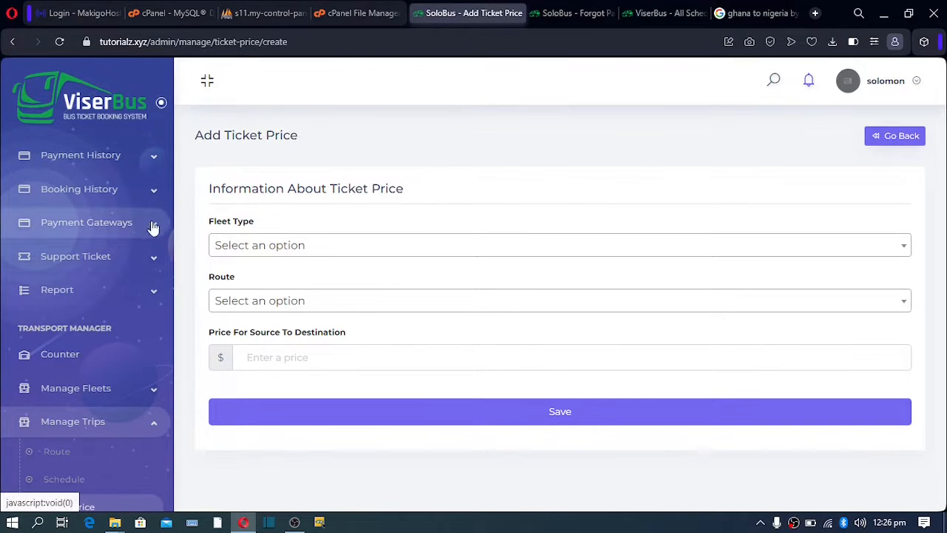
pyautogui.scroll(-3, 138, 321)
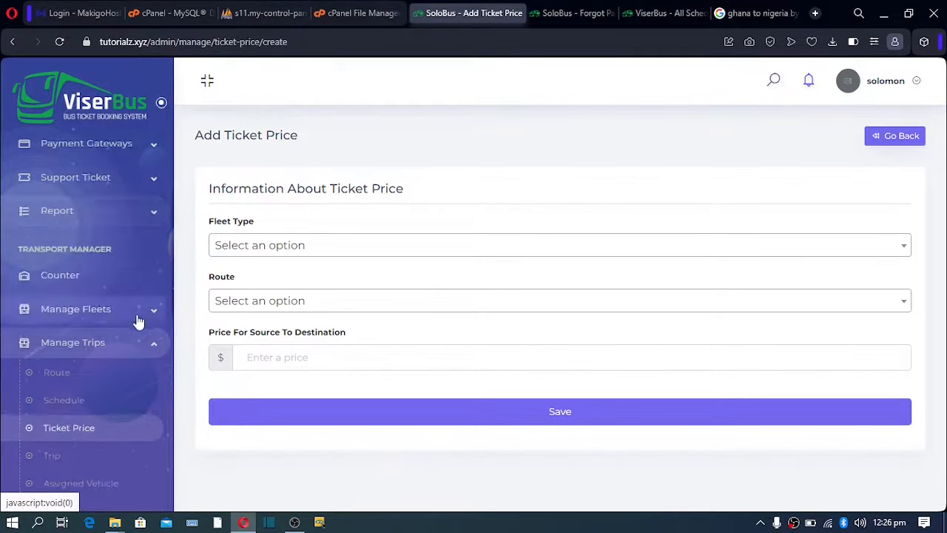
pyautogui.click(60, 307)
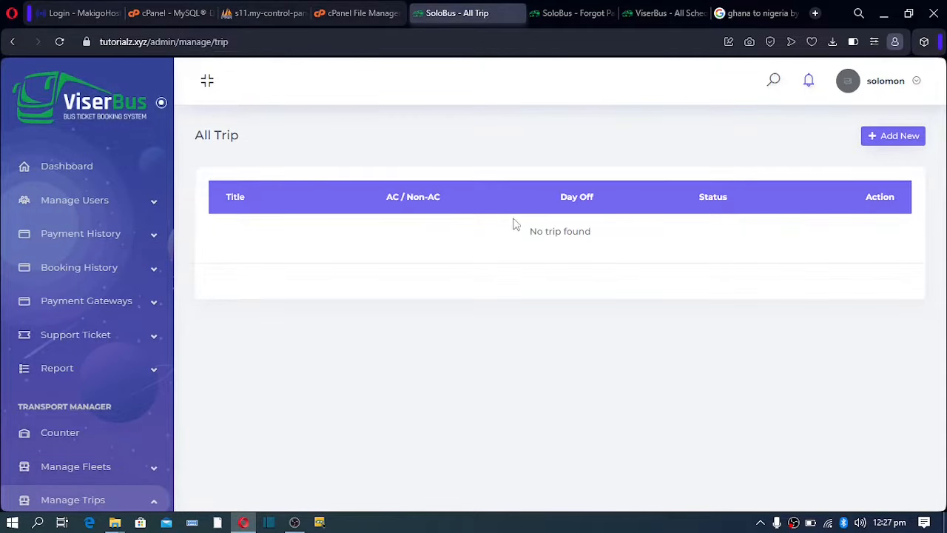
pyautogui.click(884, 138)
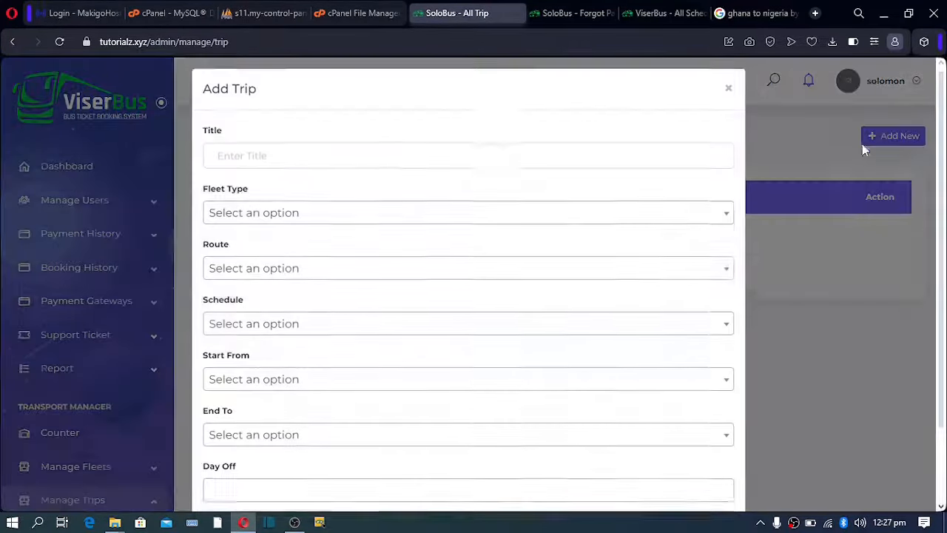
pyautogui.click(240, 167)
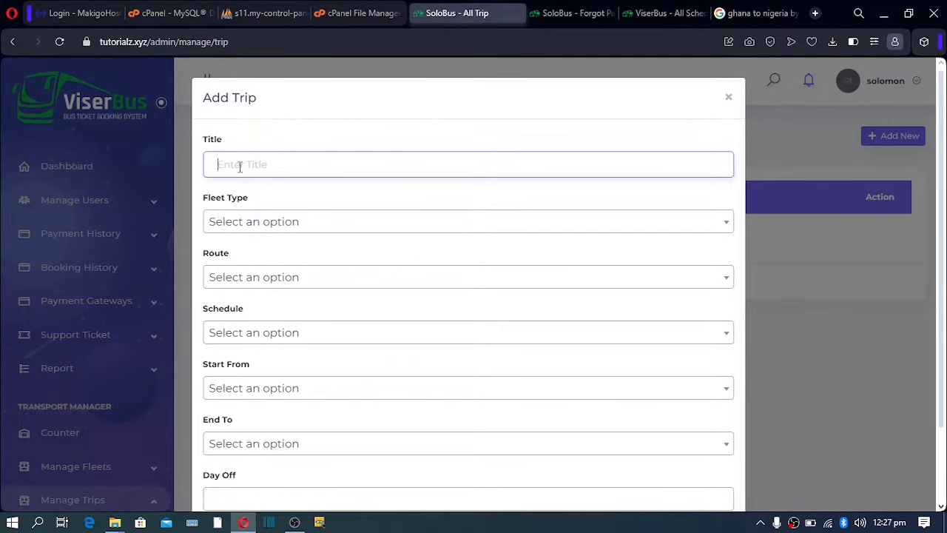
pyautogui.write('M')
pyautogui.press('BackSpace')
pyautogui.press('BackSpace')
pyautogui.press('BackSpace')
pyautogui.write('First Class')
# Choose fleet type Metro 1, route GH - NG, and the 06:00 am - 12:27 pm schedule.
pyautogui.click(237, 225)
pyautogui.click(250, 293)
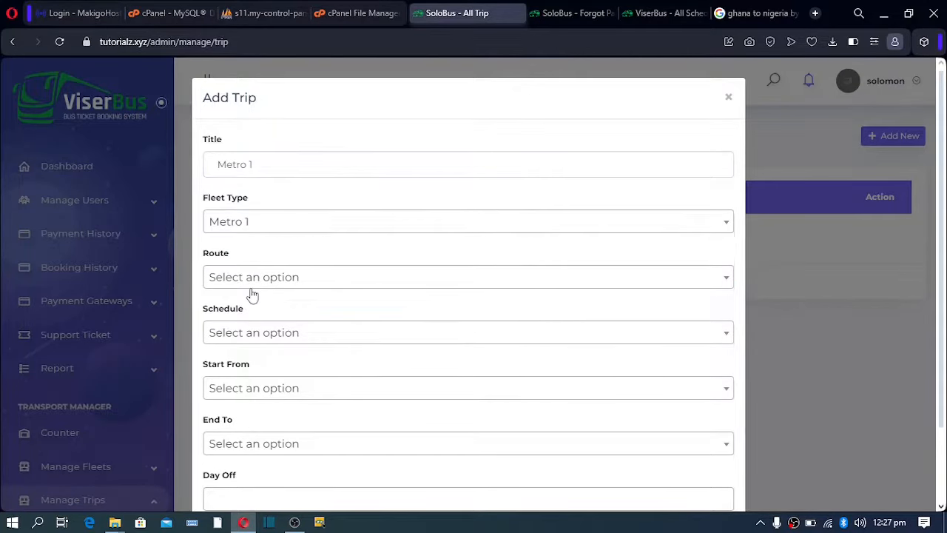
pyautogui.click(236, 226)
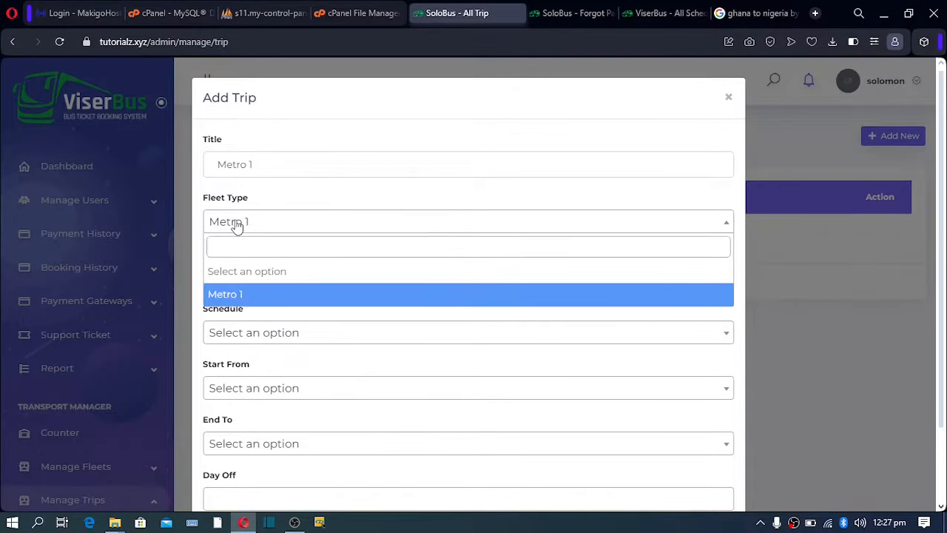
pyautogui.click(238, 231)
pyautogui.click(239, 231)
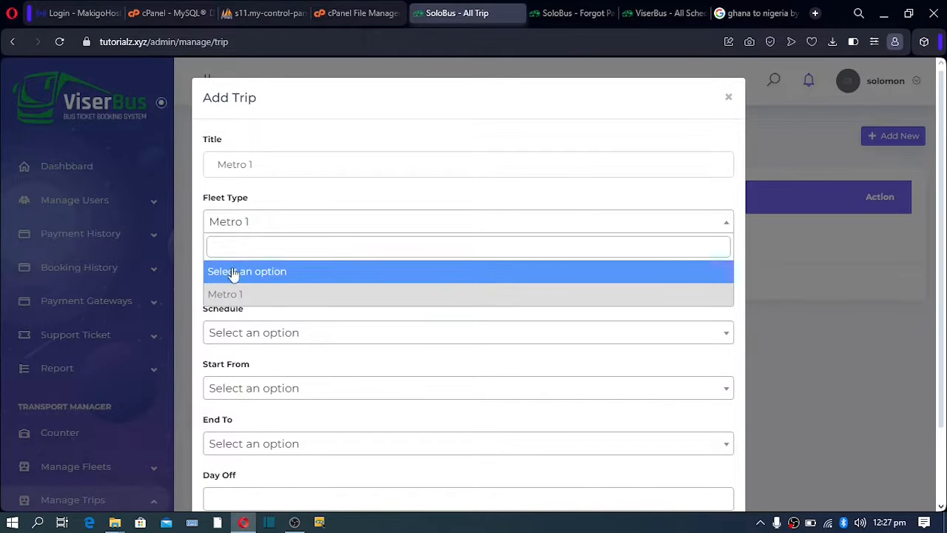
pyautogui.click(241, 296)
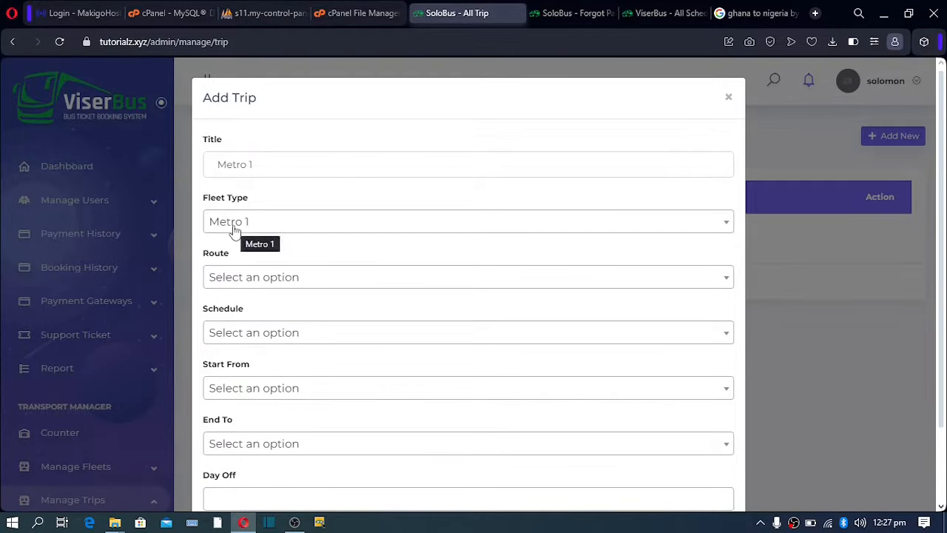
pyautogui.click(232, 277)
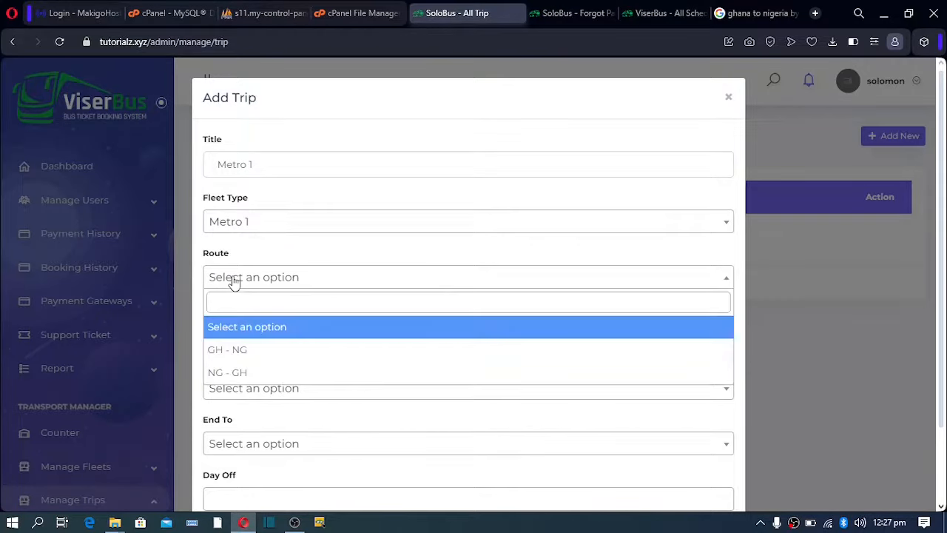
pyautogui.click(235, 350)
pyautogui.click(239, 337)
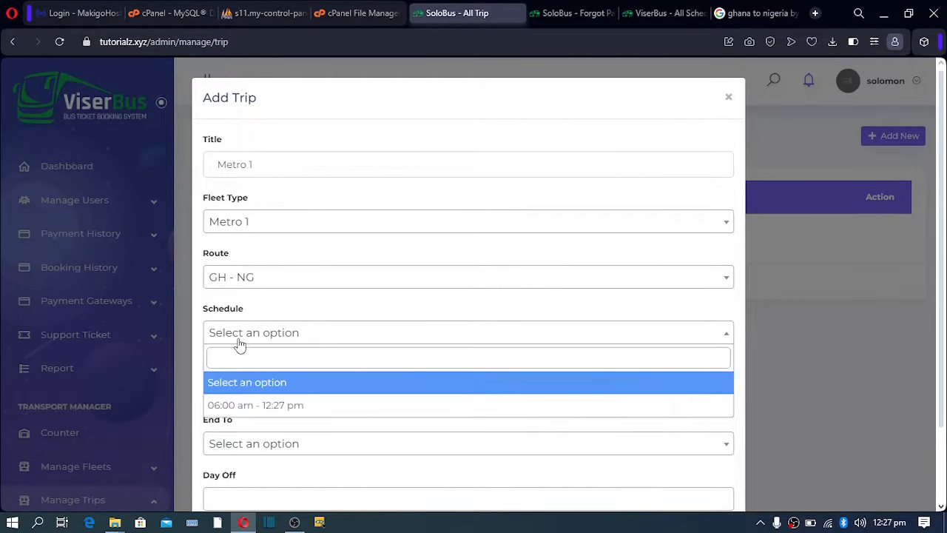
pyautogui.click(250, 409)
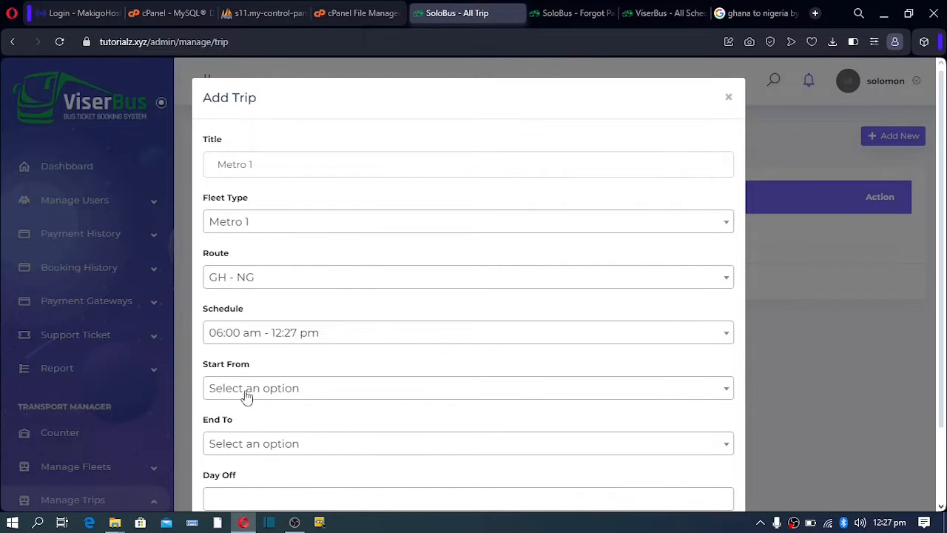
# Set Ghana as start and Nigeria as destination, mark Sunday off, and save the trip.
pyautogui.click(246, 392)
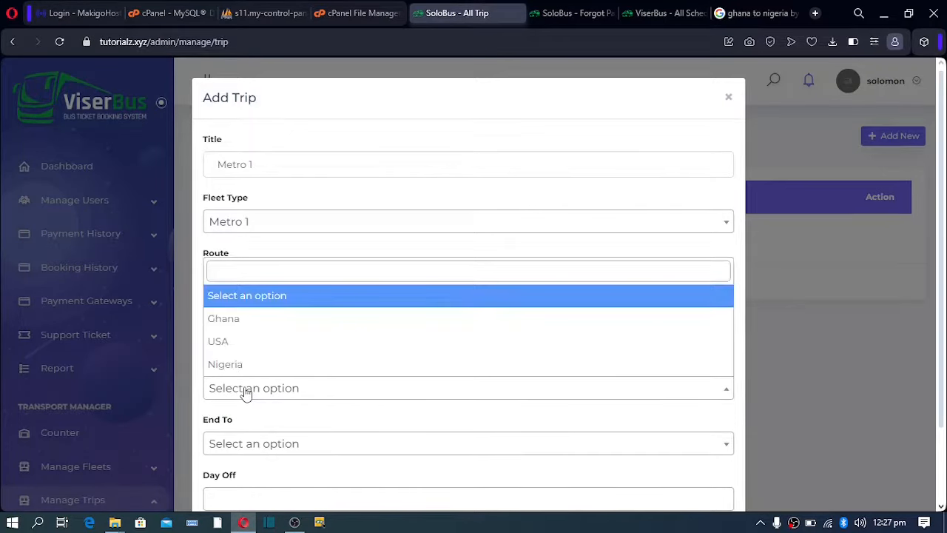
pyautogui.click(242, 326)
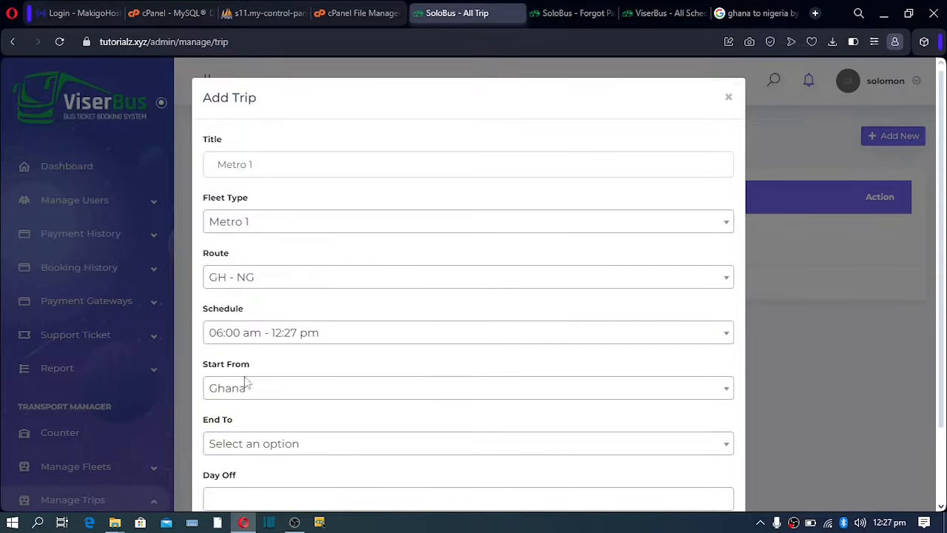
pyautogui.click(250, 453)
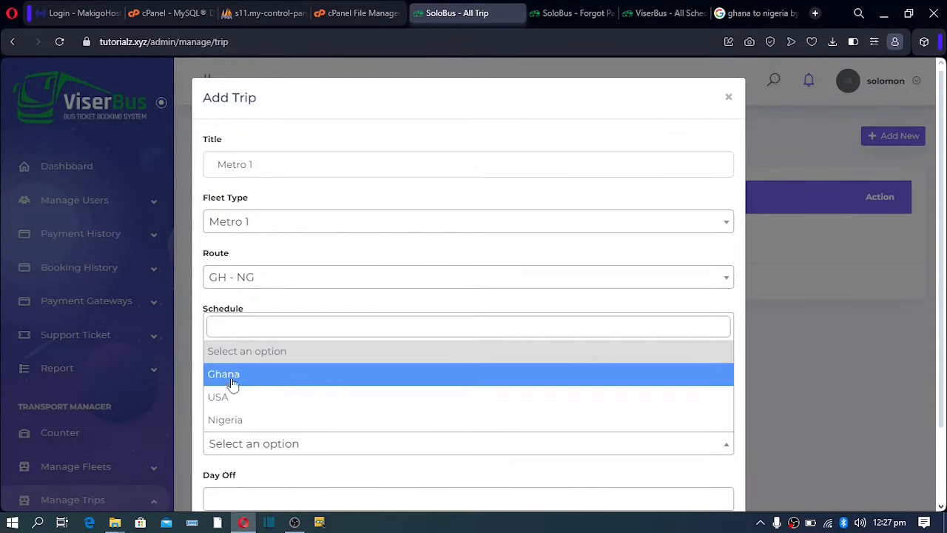
pyautogui.click(233, 424)
pyautogui.scroll(-1, 256, 383)
pyautogui.click(234, 408)
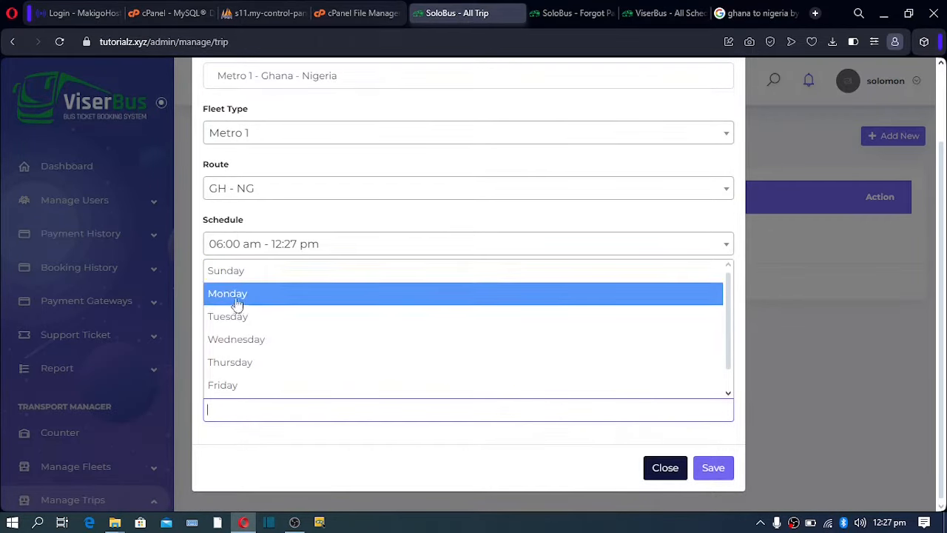
pyautogui.click(241, 274)
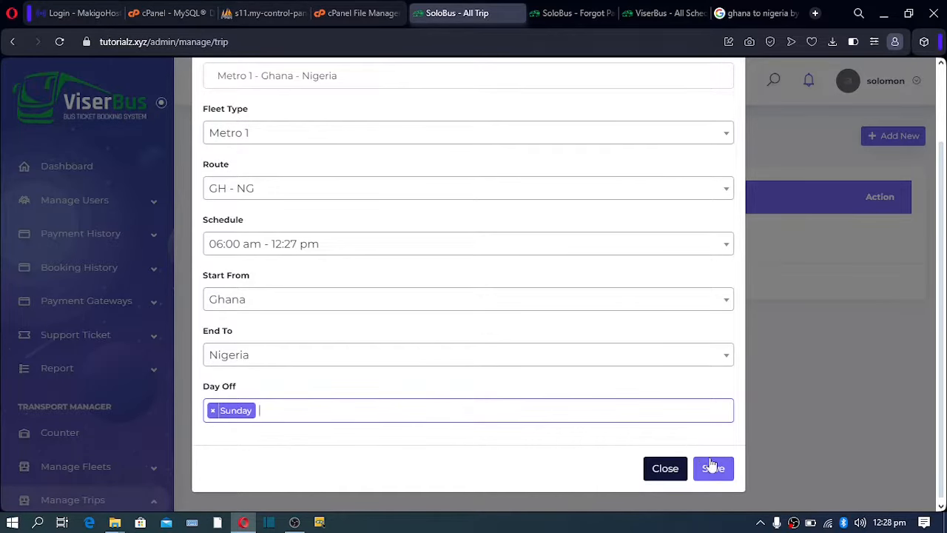
pyautogui.scroll(2, 450, 295)
pyautogui.scroll(-2, 451, 295)
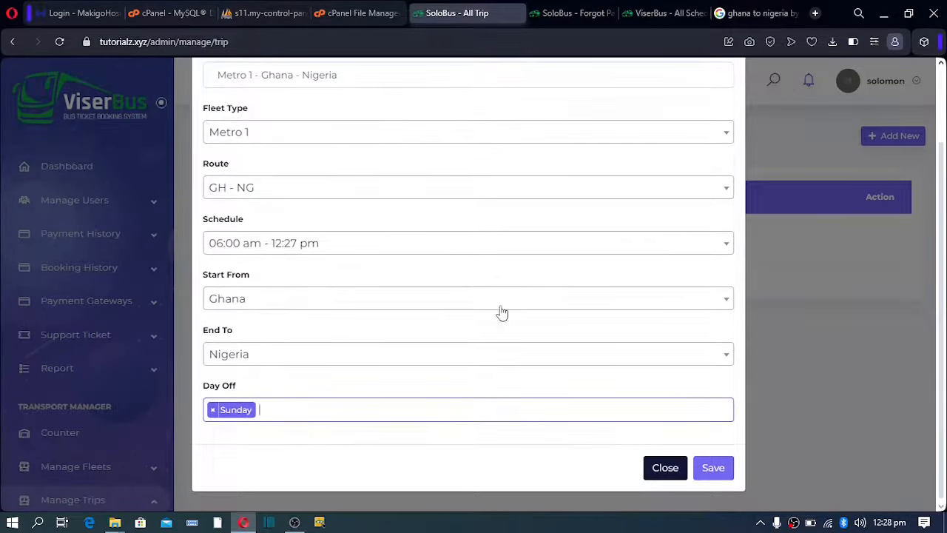
pyautogui.click(714, 472)
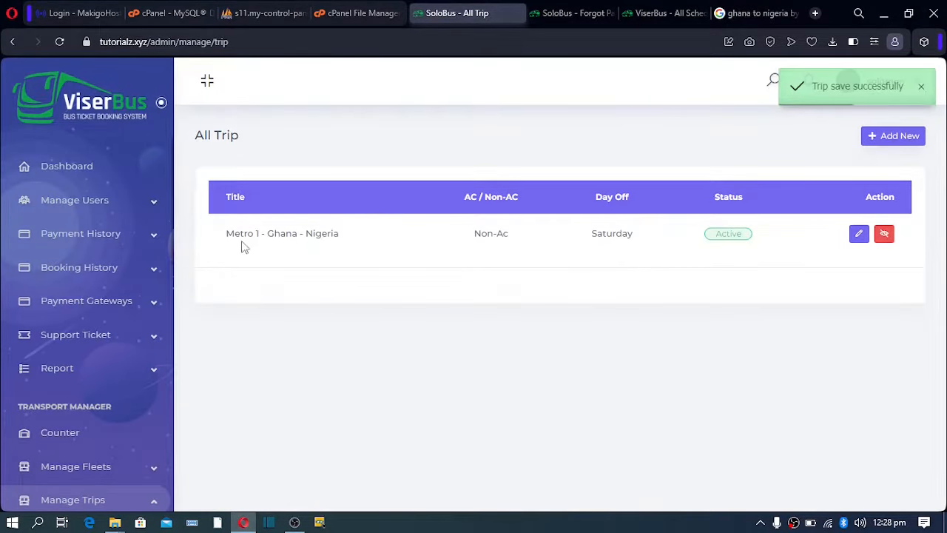
# Start another trip with fleet type Metro 1, route NG - GH, and the 06:00 am - 12:28 pm schedule.
pyautogui.click(892, 136)
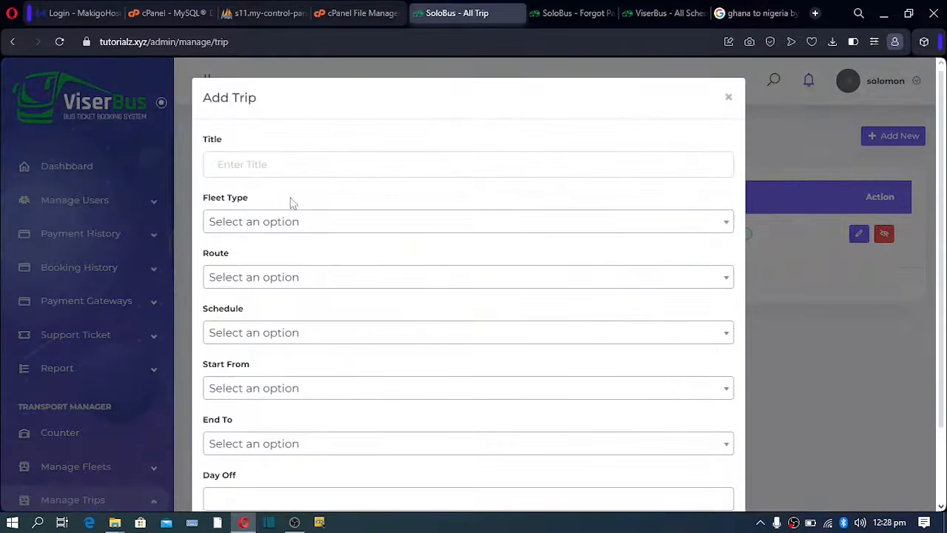
pyautogui.click(269, 221)
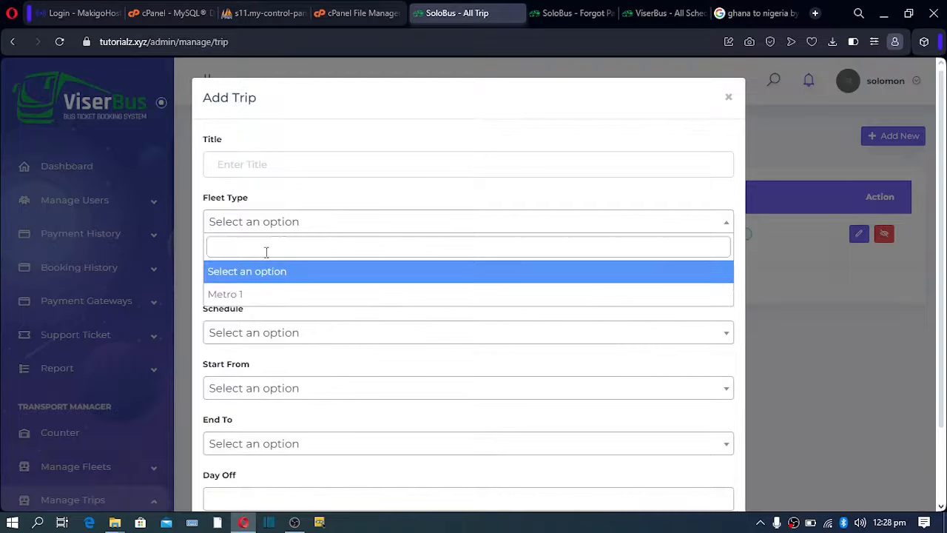
pyautogui.click(264, 295)
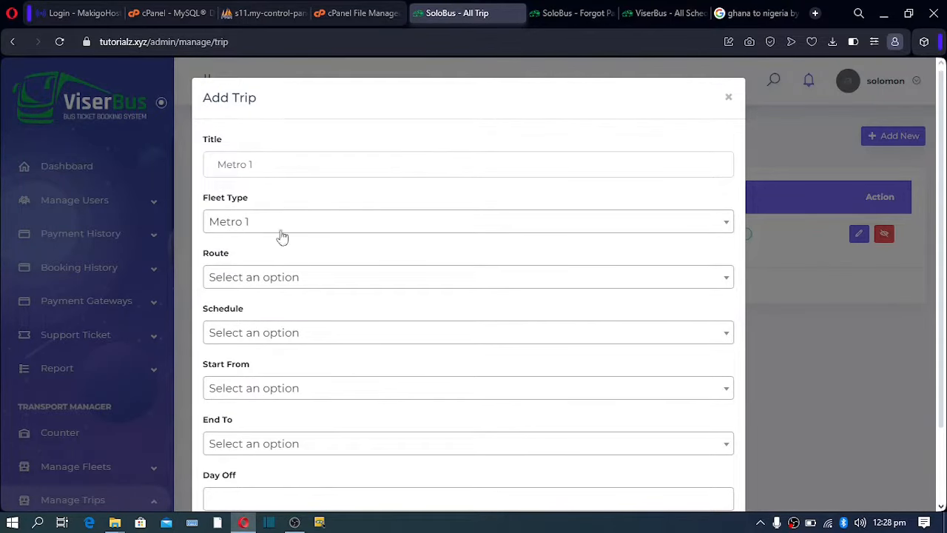
pyautogui.click(271, 278)
pyautogui.click(262, 372)
pyautogui.click(259, 332)
pyautogui.click(255, 407)
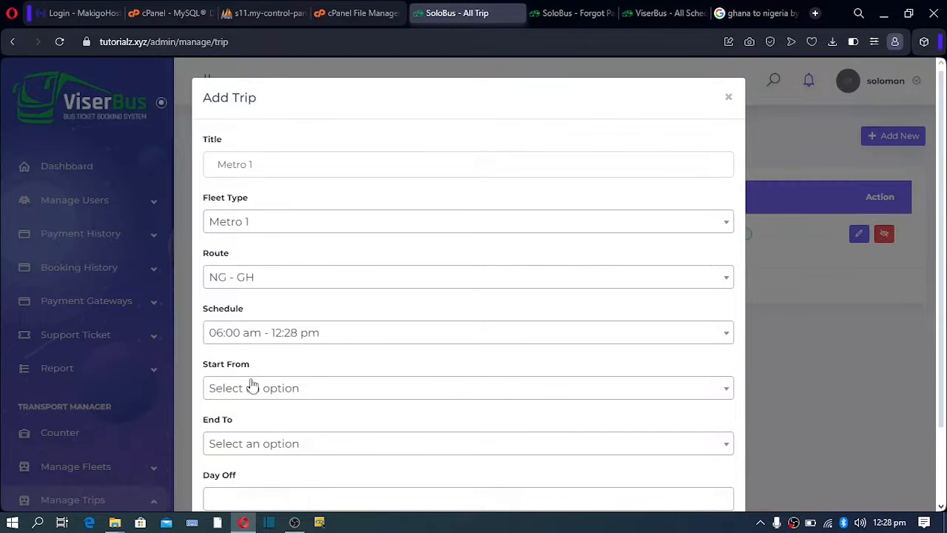
# Set Nigeria as start and Ghana as destination, mark Sunday off, and save the trip.
pyautogui.click(251, 388)
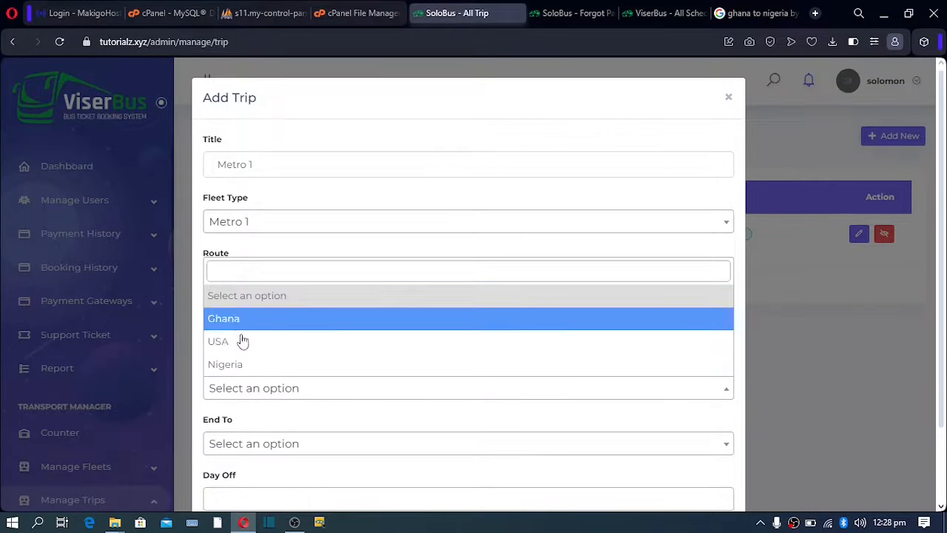
pyautogui.click(245, 366)
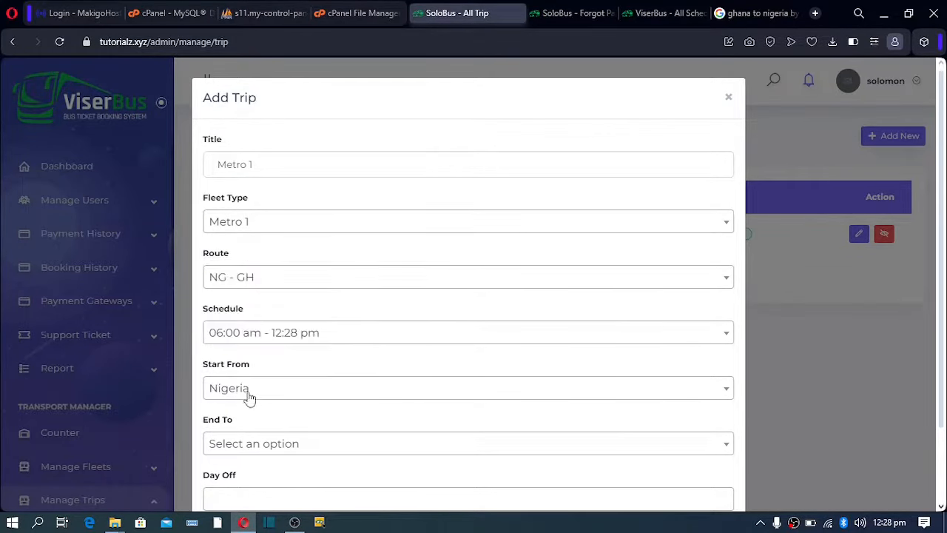
pyautogui.click(247, 443)
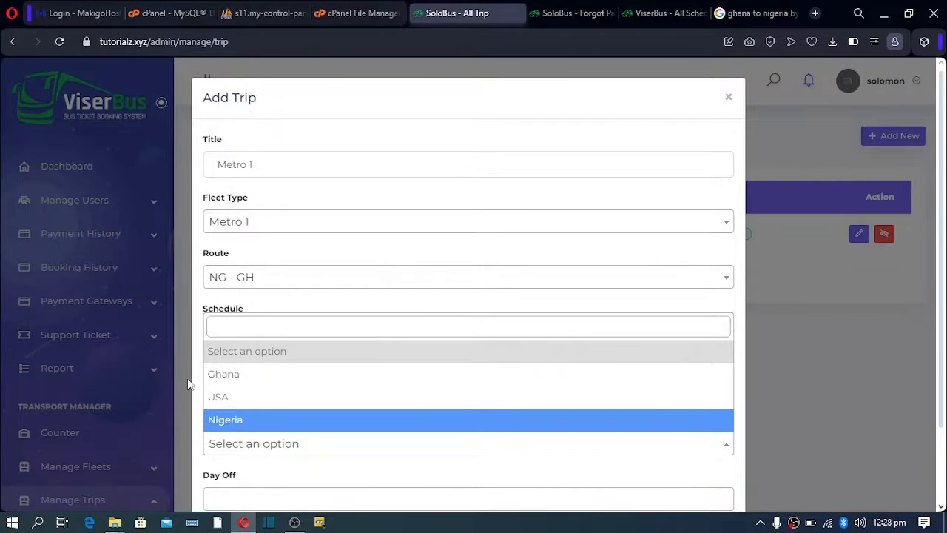
pyautogui.click(229, 375)
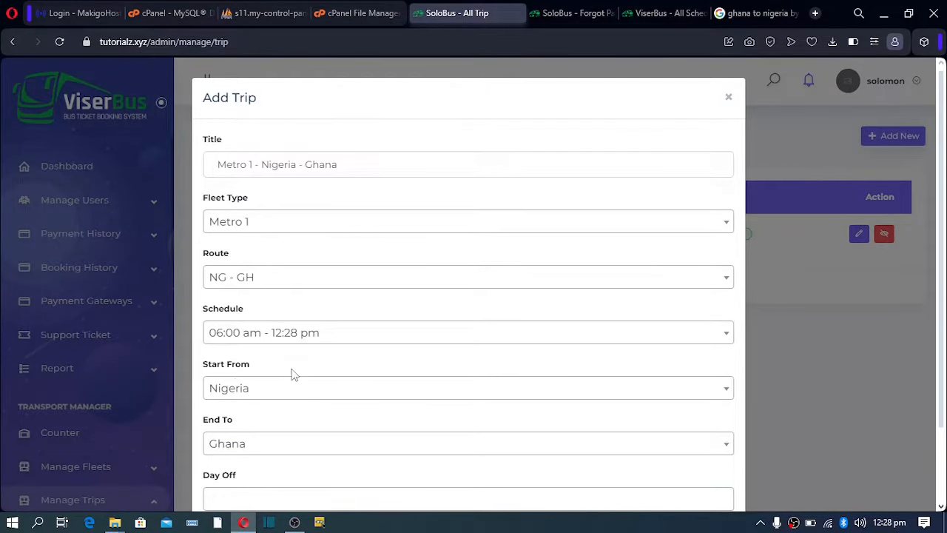
pyautogui.scroll(-1, 291, 375)
pyautogui.scroll(1, 282, 351)
pyautogui.click(330, 163)
pyautogui.scroll(-2, 305, 261)
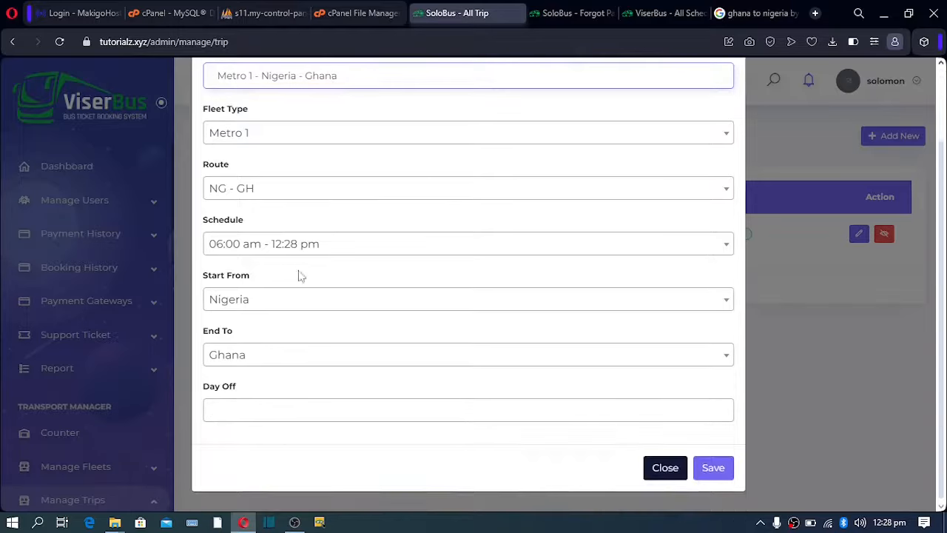
pyautogui.click(250, 409)
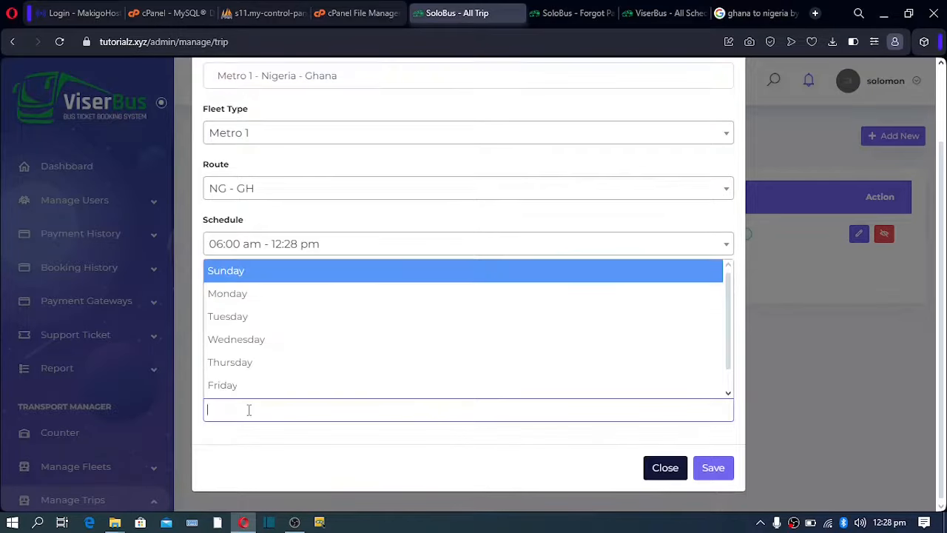
pyautogui.click(235, 273)
pyautogui.click(714, 467)
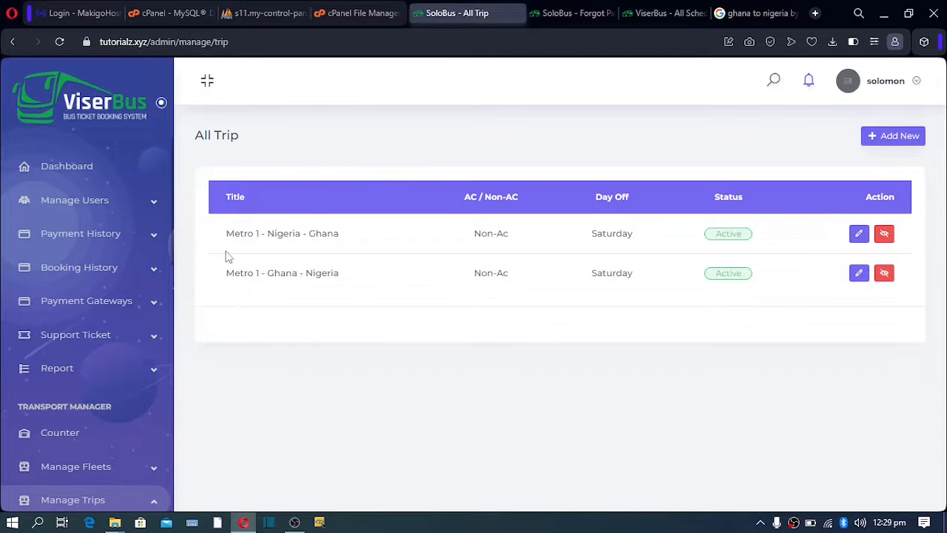
pyautogui.scroll(-5, 137, 348)
pyautogui.scroll(1, 119, 337)
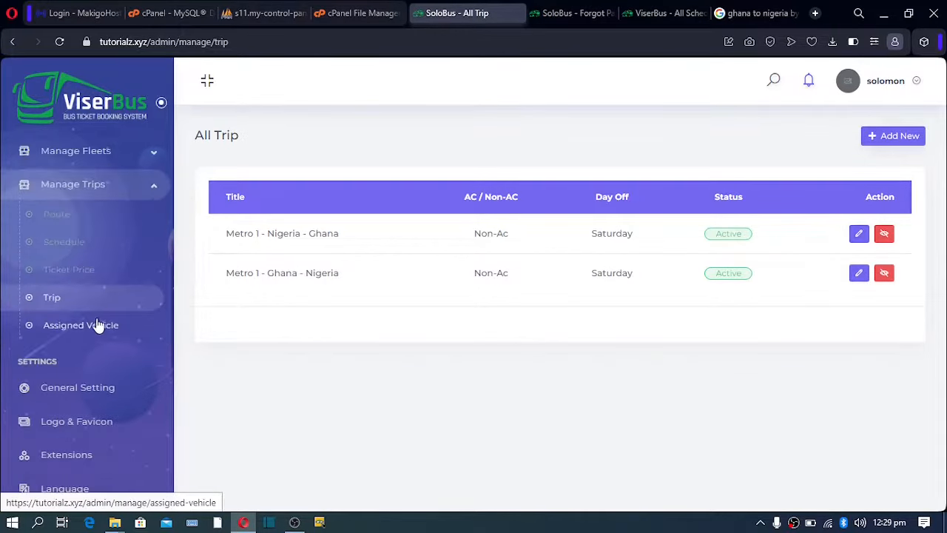
# Assign the Metro Bus vehicle to the Metro 1 - Ghana - Nigeria trip and save the assignment.
pyautogui.click(69, 333)
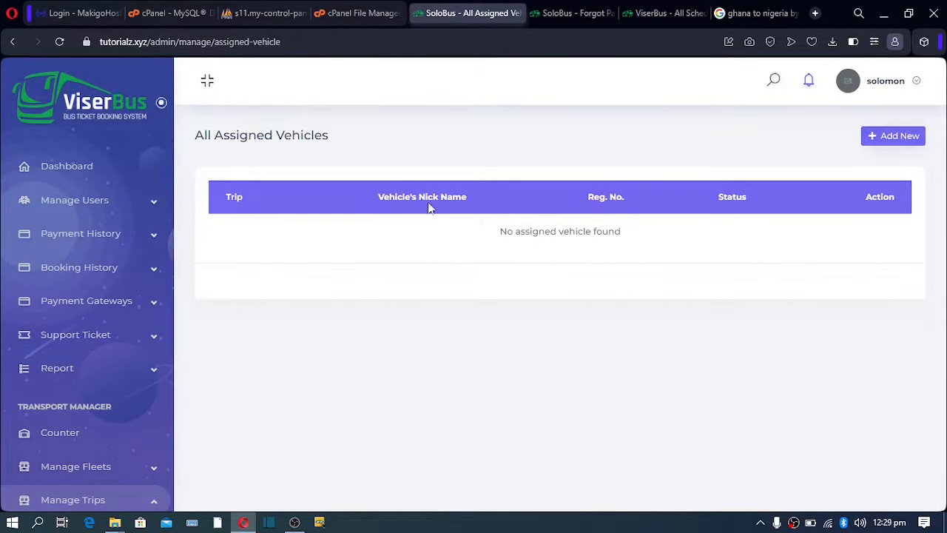
pyautogui.click(882, 135)
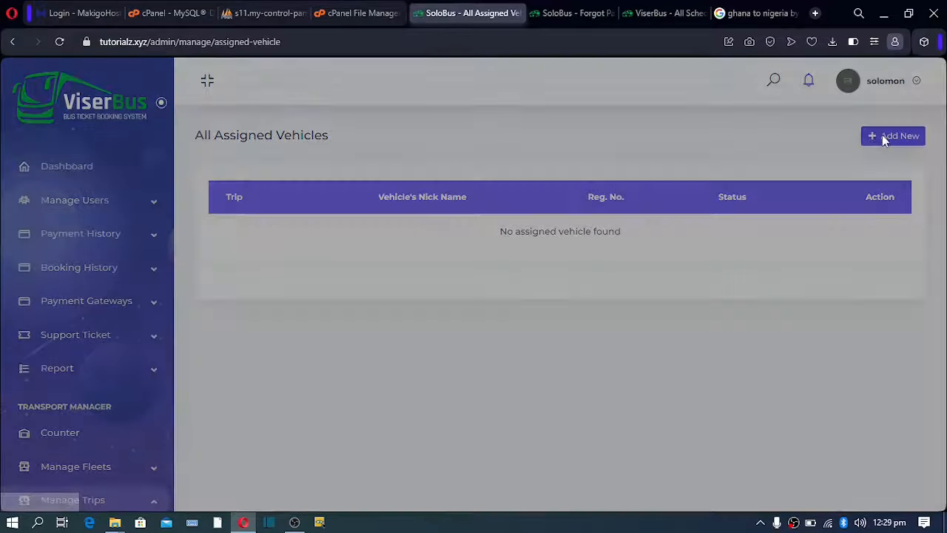
pyautogui.click(276, 164)
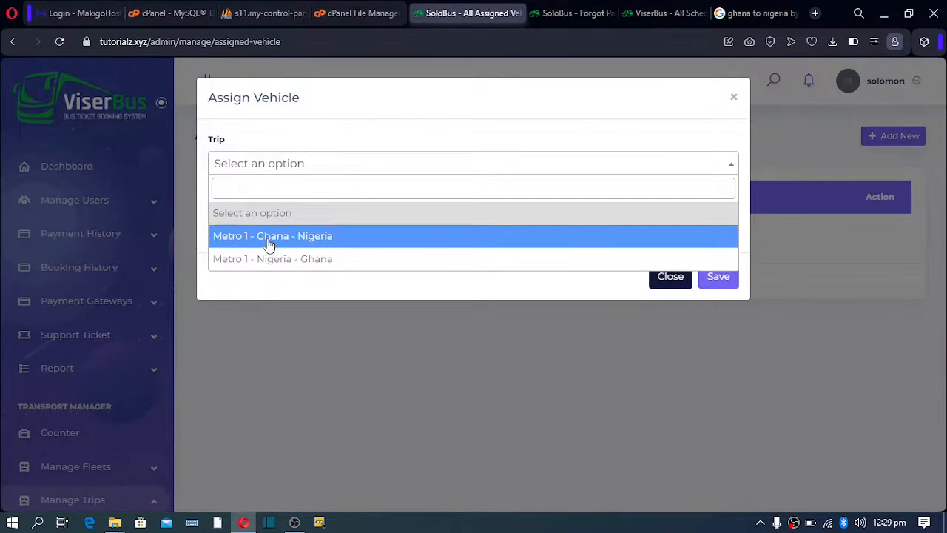
pyautogui.click(311, 244)
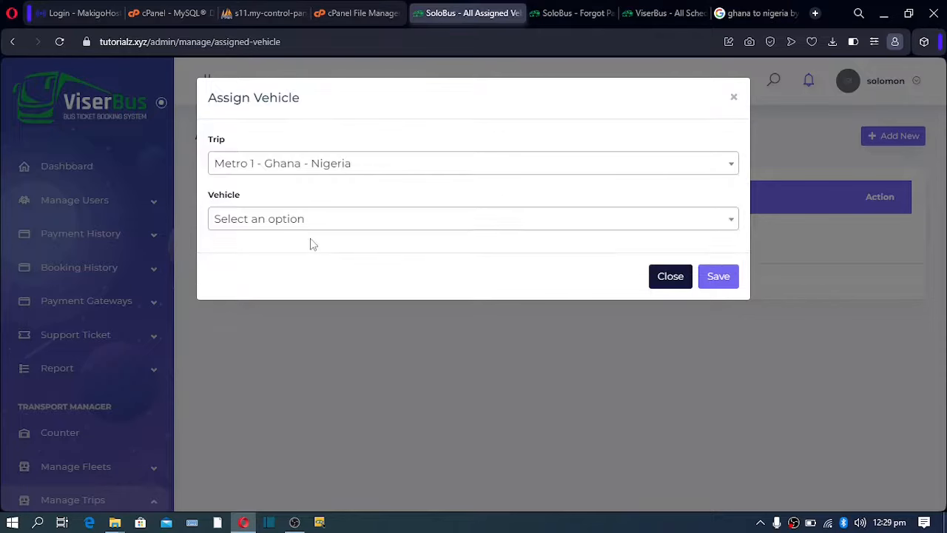
pyautogui.click(271, 226)
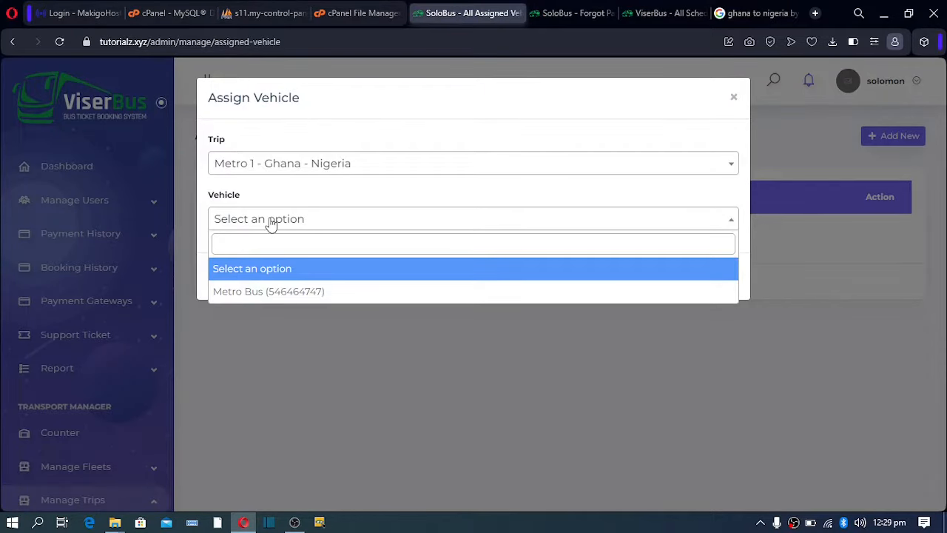
pyautogui.click(268, 292)
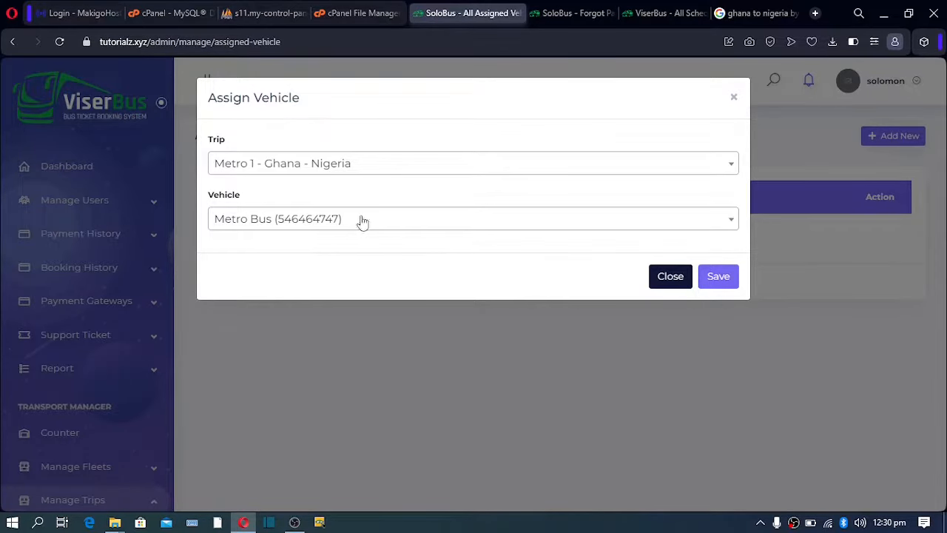
pyautogui.click(719, 284)
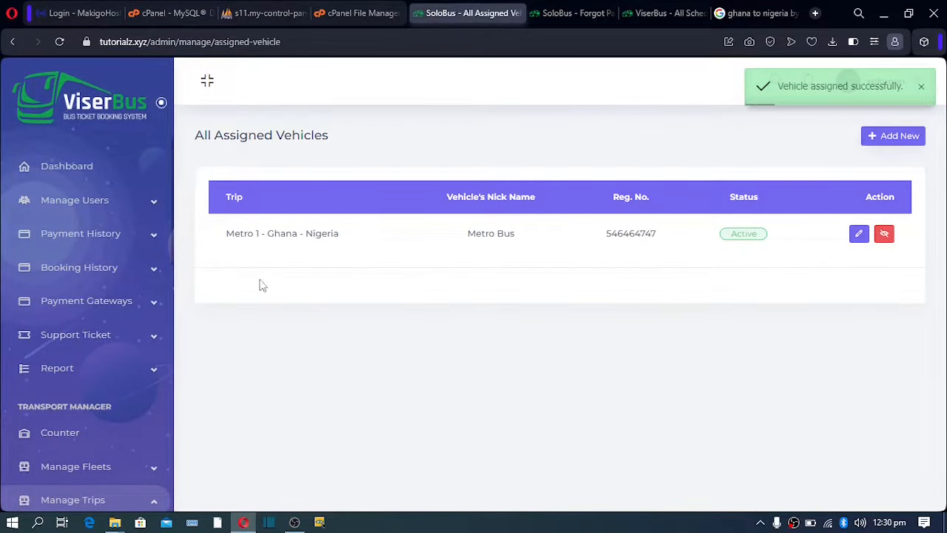
pyautogui.scroll(-1, 98, 315)
pyautogui.scroll(-1, 102, 308)
pyautogui.click(148, 151)
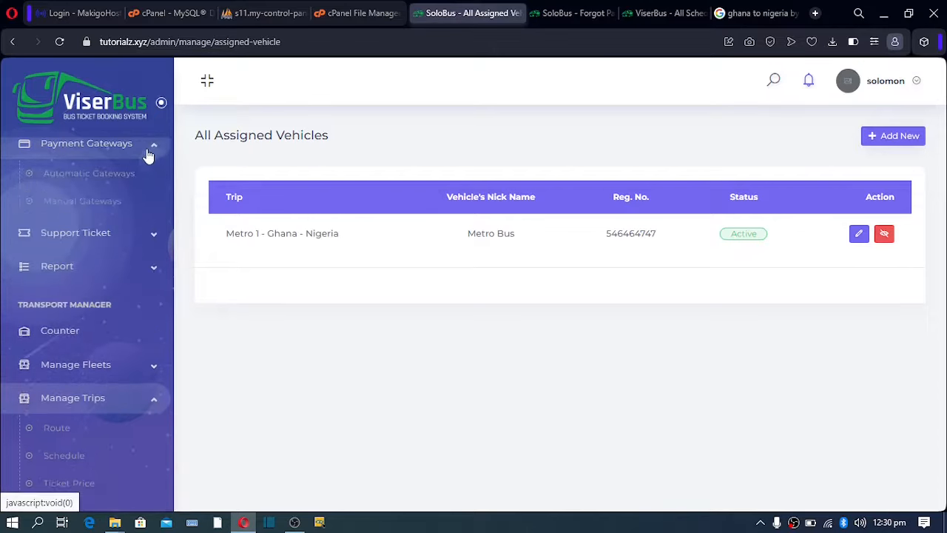
# In Automatic Gateways, replace PayPal's email with a new address and select USD as its currency.
pyautogui.click(76, 179)
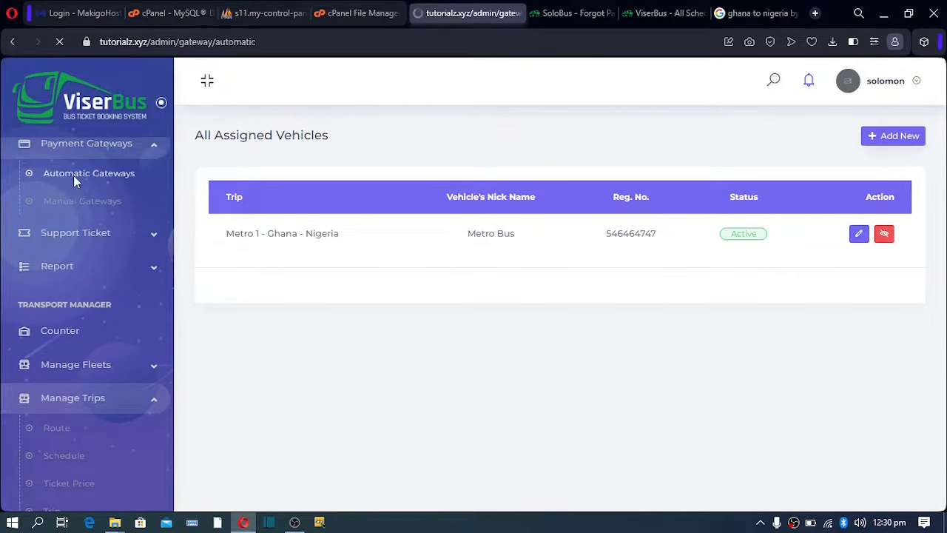
pyautogui.scroll(-2, 251, 229)
pyautogui.scroll(-7, 262, 243)
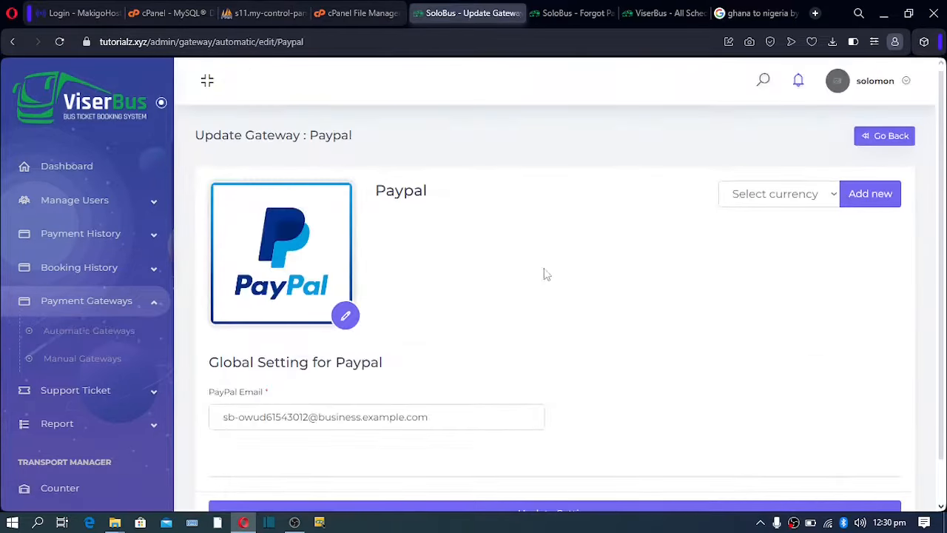
pyautogui.moveTo(424, 418); pyautogui.dragTo(210, 405)
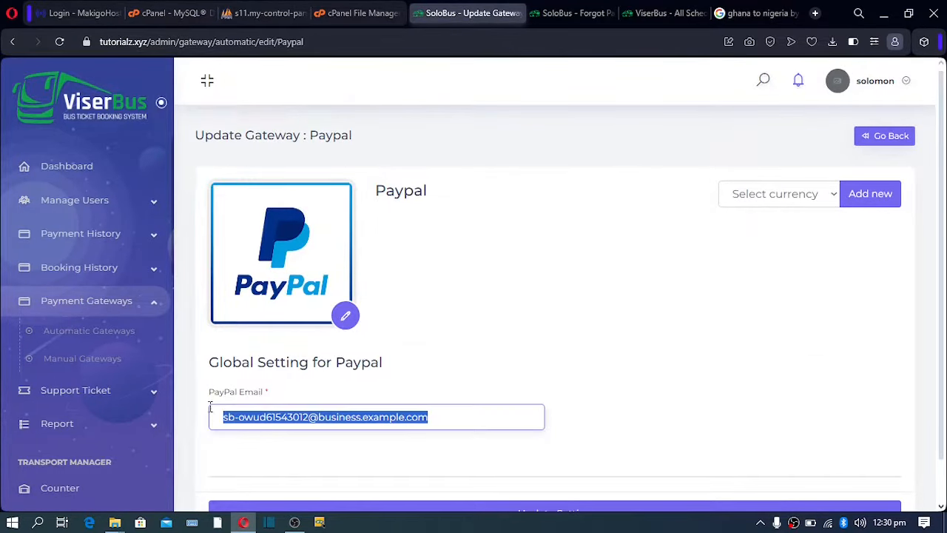
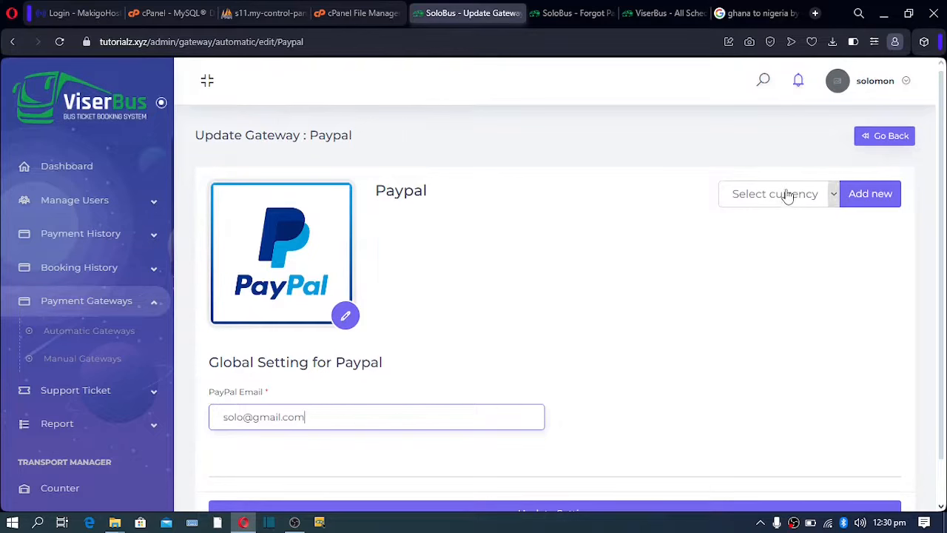
pyautogui.click(787, 194)
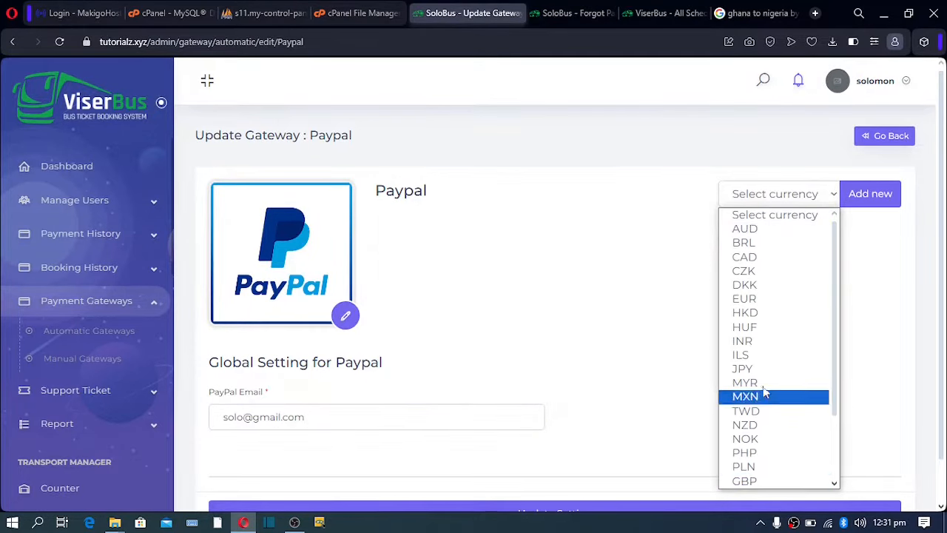
pyautogui.scroll(-2, 765, 392)
pyautogui.click(745, 482)
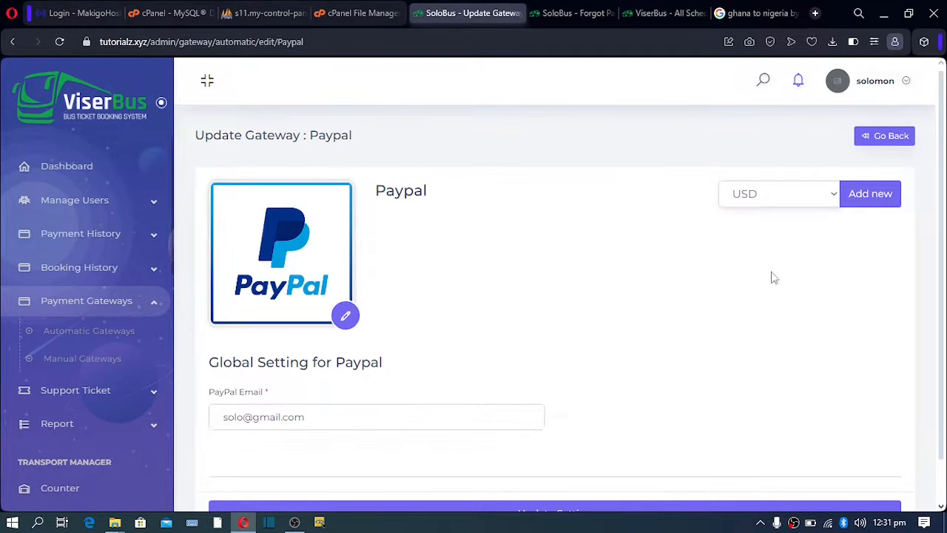
# Add a USD currency entry to PayPal and correct the gateway name to 'PayPal'.
pyautogui.click(870, 205)
pyautogui.scroll(-5, 524, 273)
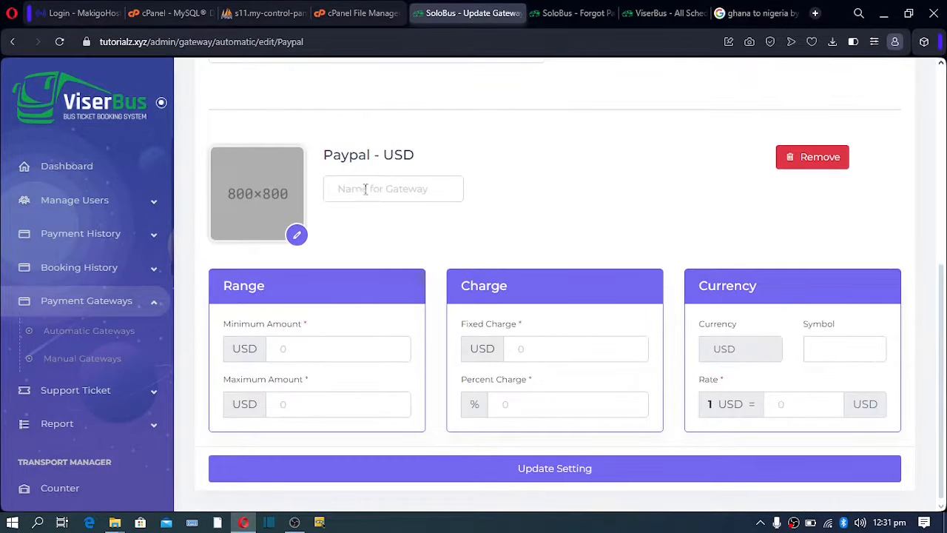
pyautogui.press('BackSpace')
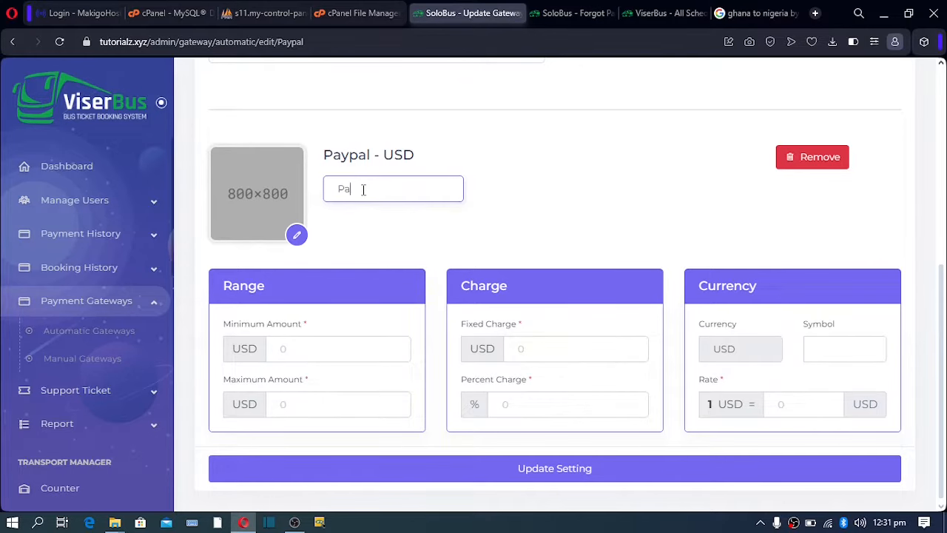
pyautogui.write('yPal')
pyautogui.scroll(4, 293, 204)
pyautogui.scroll(-4, 293, 215)
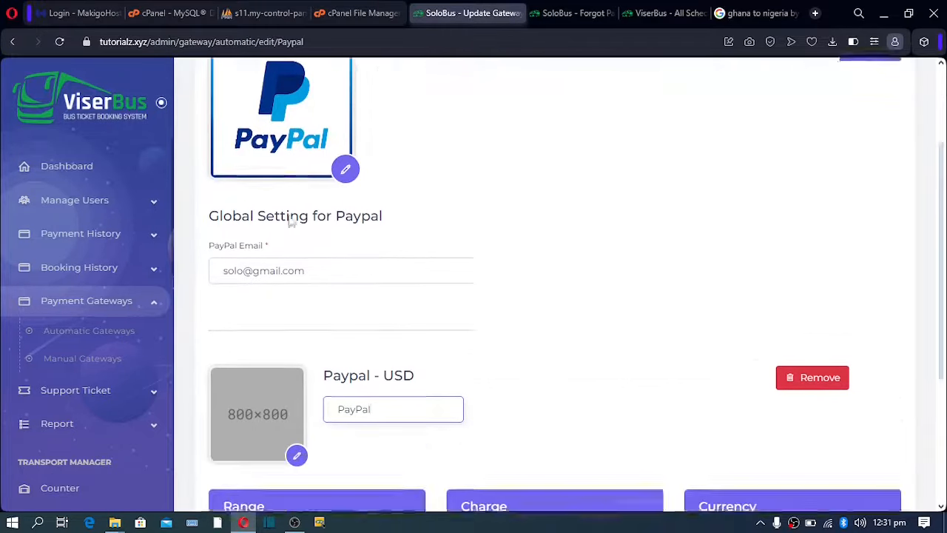
pyautogui.scroll(3, 294, 234)
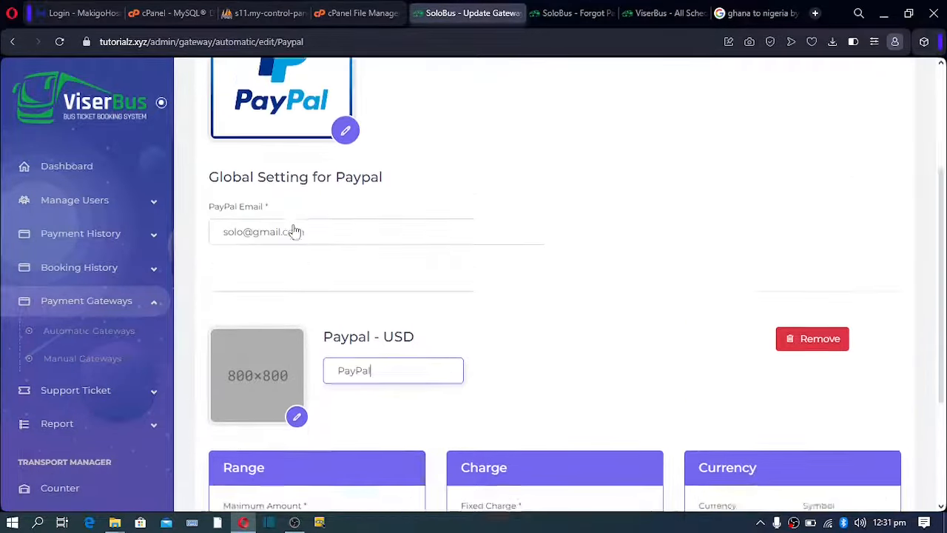
pyautogui.scroll(-3, 294, 236)
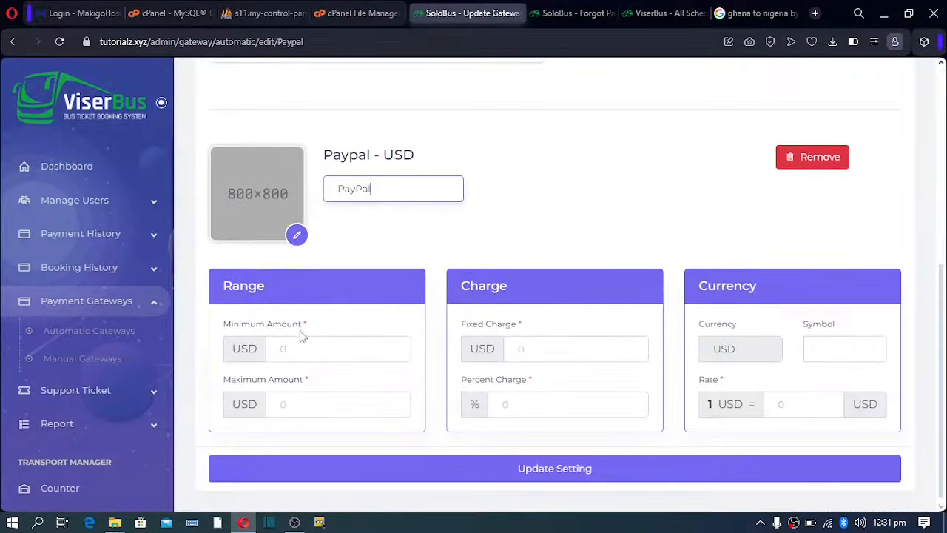
# Set PayPal USD limits to 1–1000 with a fixed charge of 1 and a percent charge of 20.
pyautogui.click(302, 349)
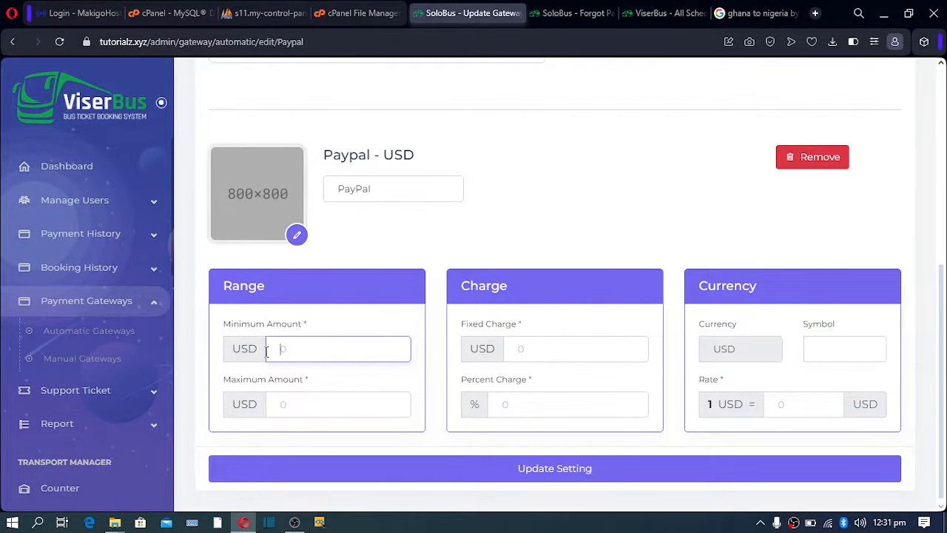
pyautogui.write('1')
pyautogui.click(311, 429)
pyautogui.click(283, 403)
pyautogui.write('10')
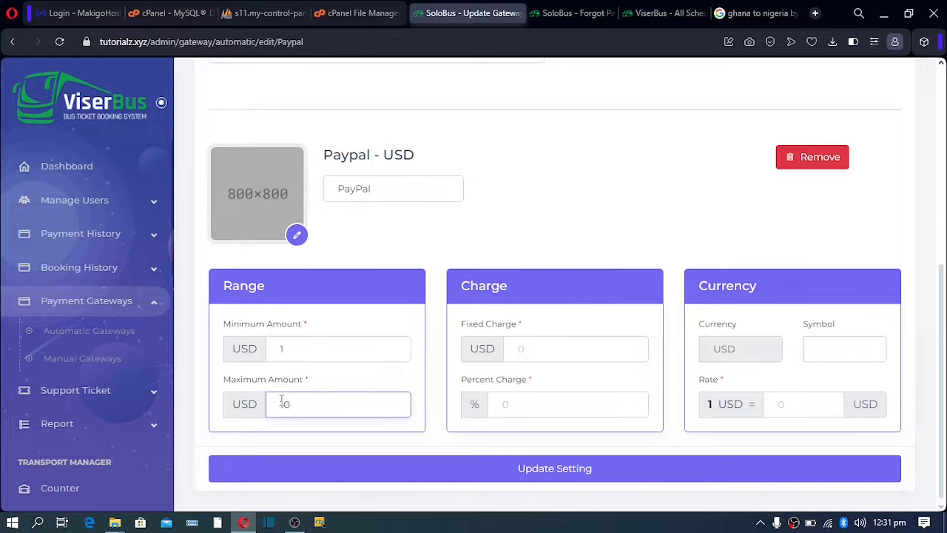
pyautogui.write('00')
pyautogui.click(528, 346)
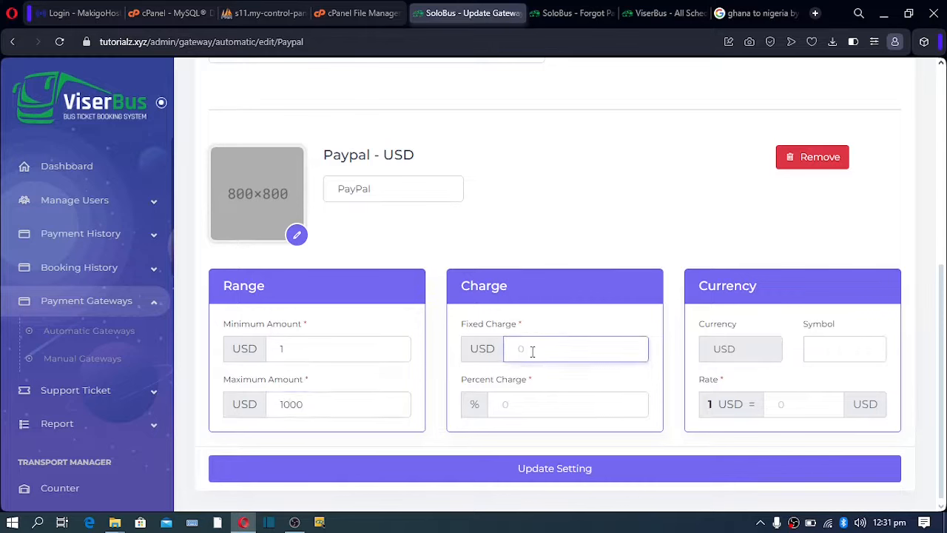
pyautogui.write('1')
pyautogui.click(510, 403)
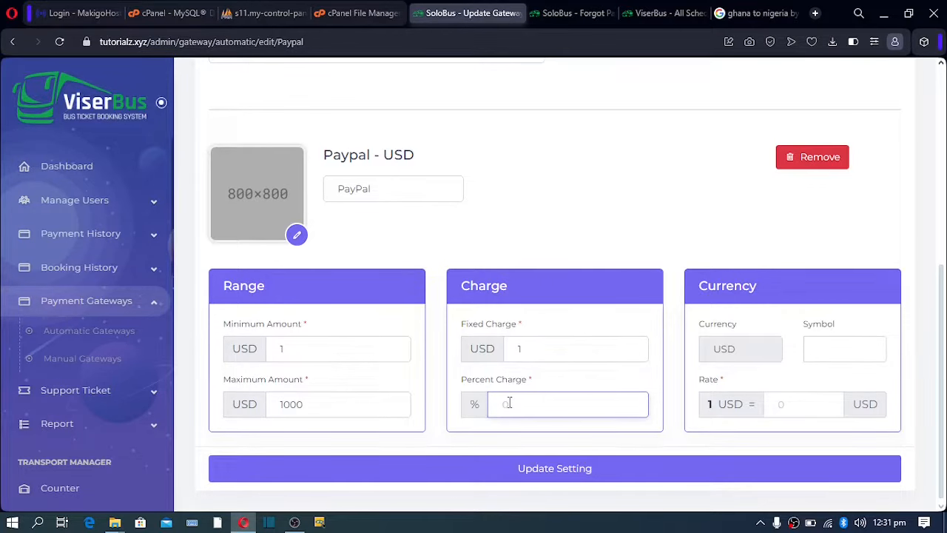
pyautogui.write('20')
# Give PayPal USD the symbol $ and rate 1, then save the settings.
pyautogui.click(819, 348)
pyautogui.write('$')
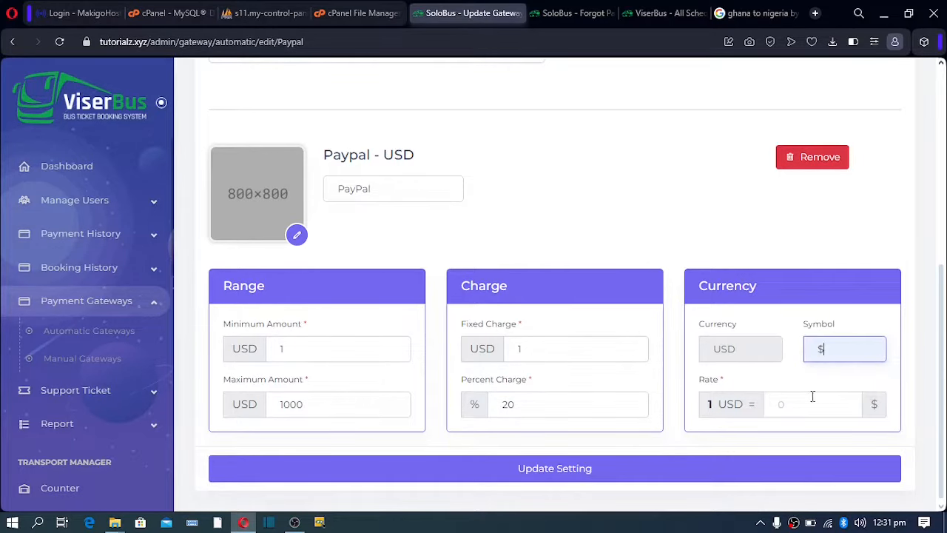
pyautogui.click(786, 403)
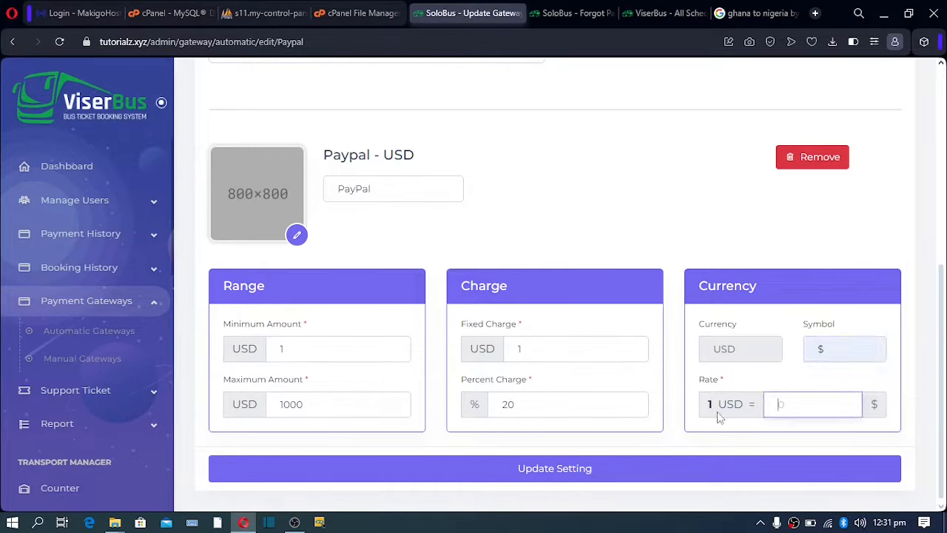
pyautogui.write('1')
pyautogui.click(554, 470)
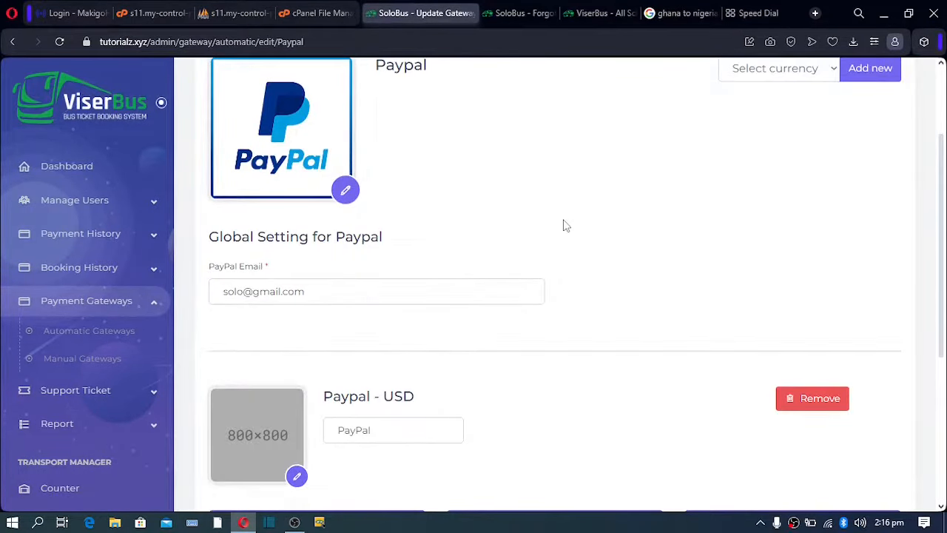
pyautogui.click(89, 331)
pyautogui.scroll(-12, 374, 284)
# Review the Automatic Gateways list and cancel PayStack's disable confirmation so it stays Active.
pyautogui.scroll(6, 374, 283)
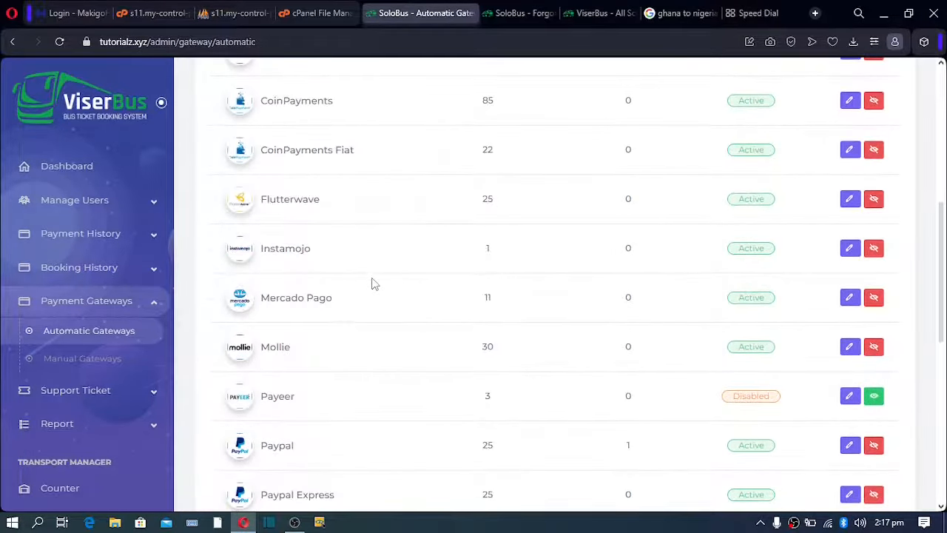
pyautogui.moveTo(261, 200); pyautogui.dragTo(319, 201)
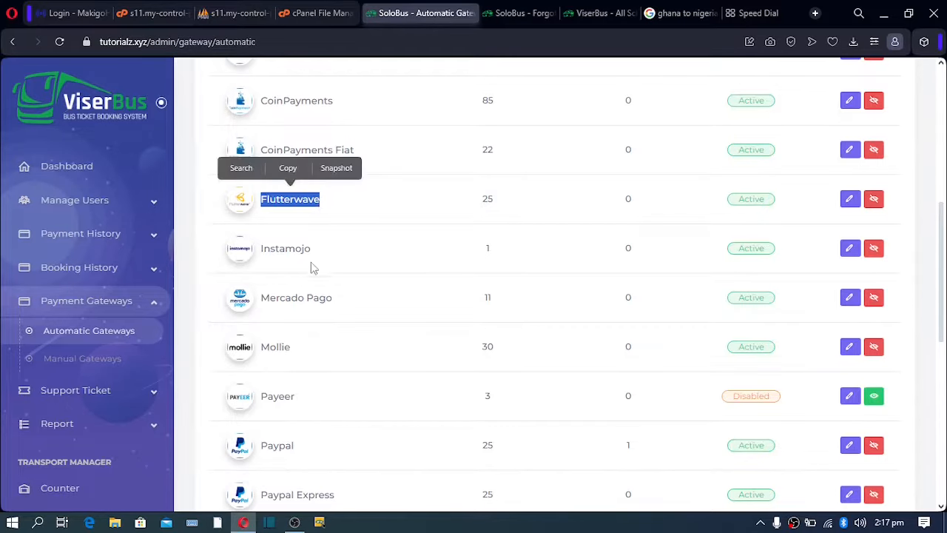
pyautogui.scroll(-5, 309, 281)
pyautogui.scroll(-3, 299, 333)
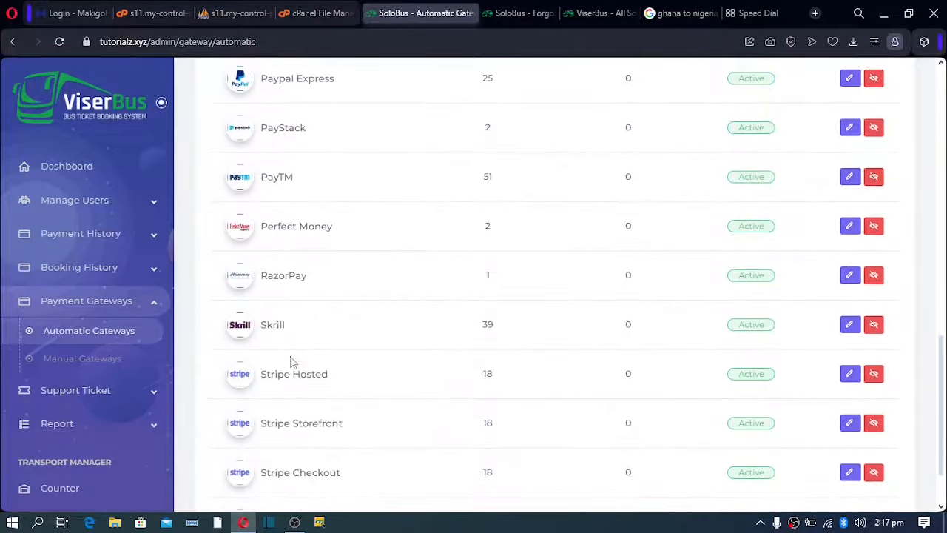
pyautogui.scroll(3, 282, 398)
pyautogui.scroll(10, 281, 398)
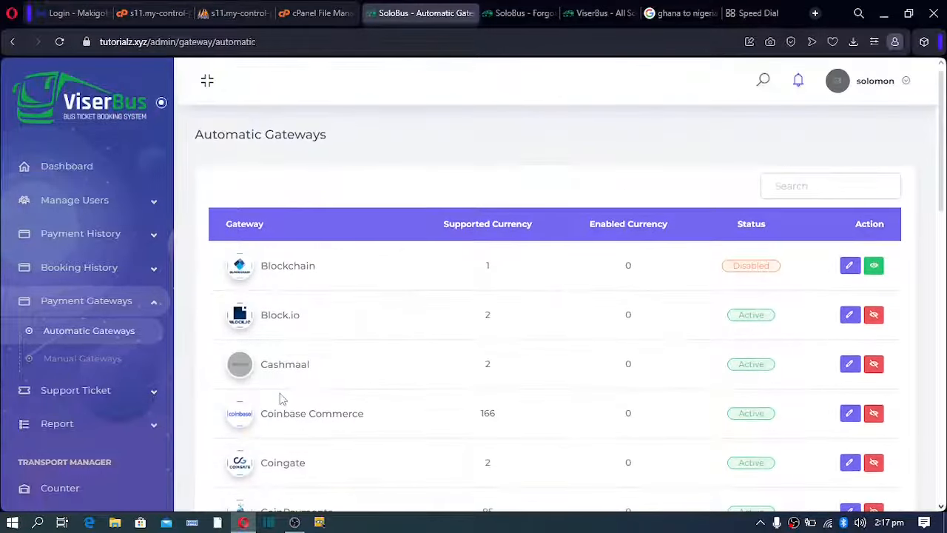
pyautogui.scroll(-3, 281, 393)
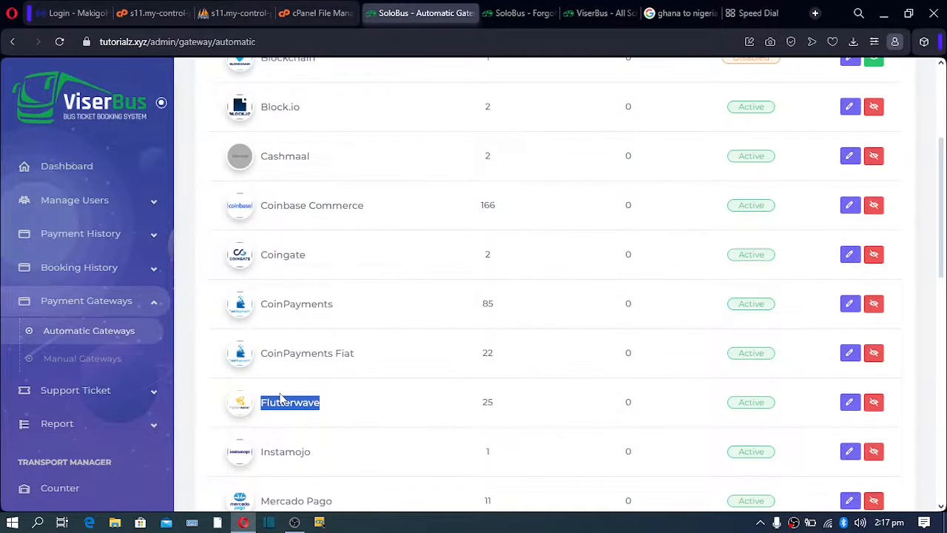
pyautogui.scroll(-4, 281, 398)
pyautogui.scroll(-1, 282, 398)
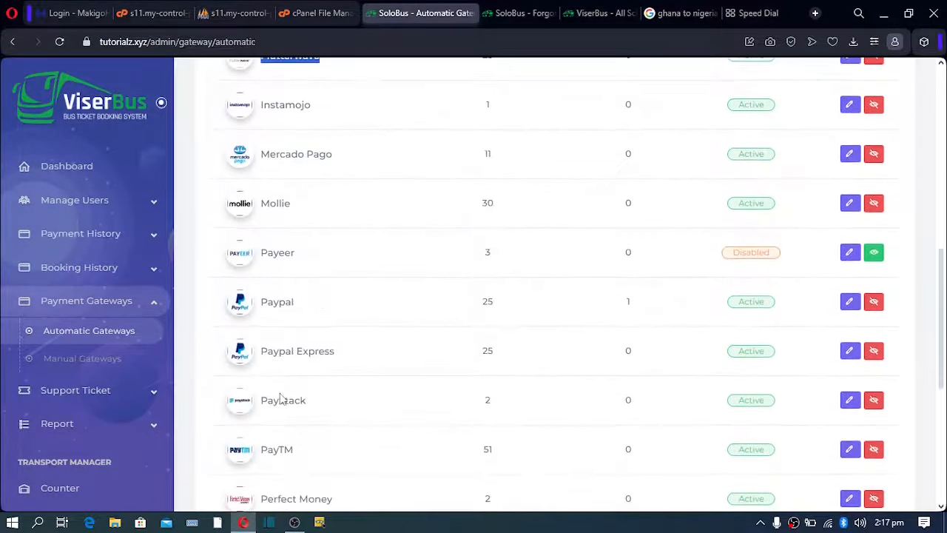
pyautogui.moveTo(260, 404); pyautogui.dragTo(339, 399)
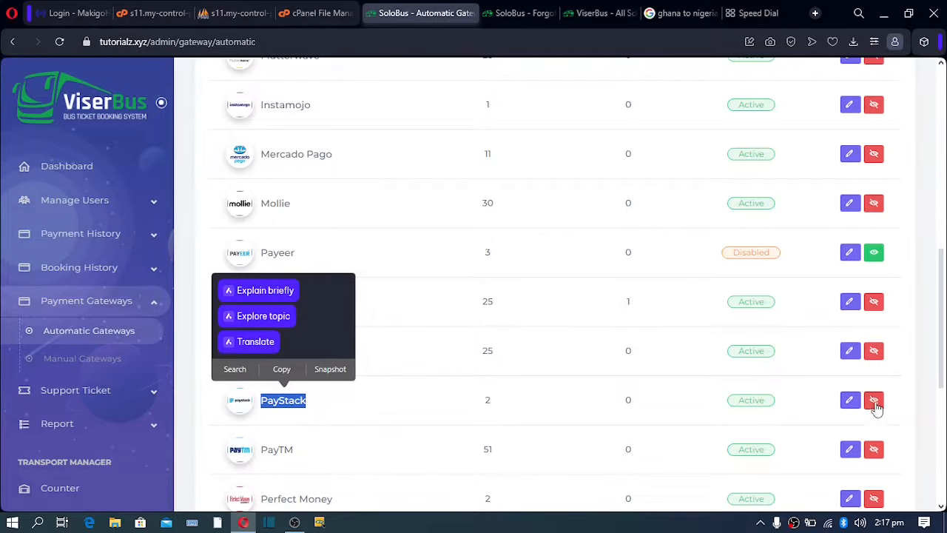
pyautogui.click(874, 401)
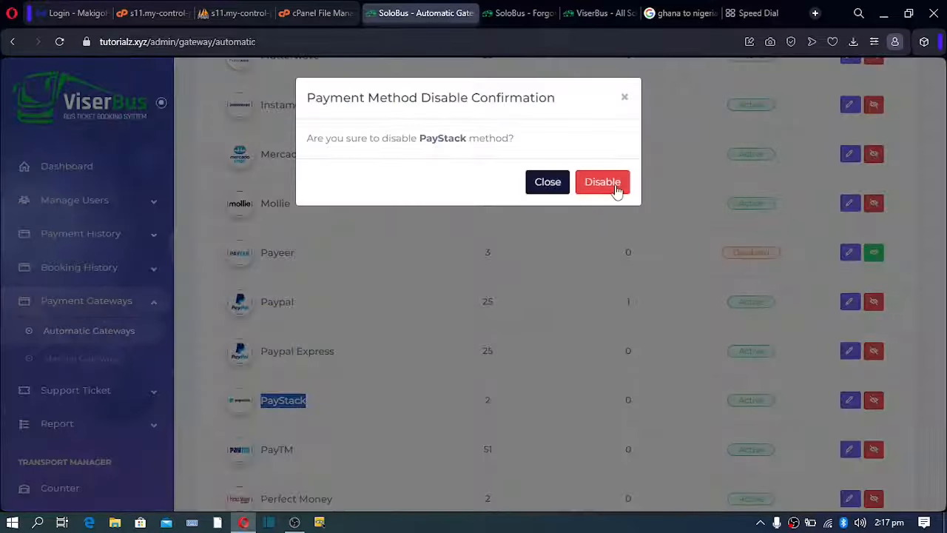
pyautogui.click(591, 254)
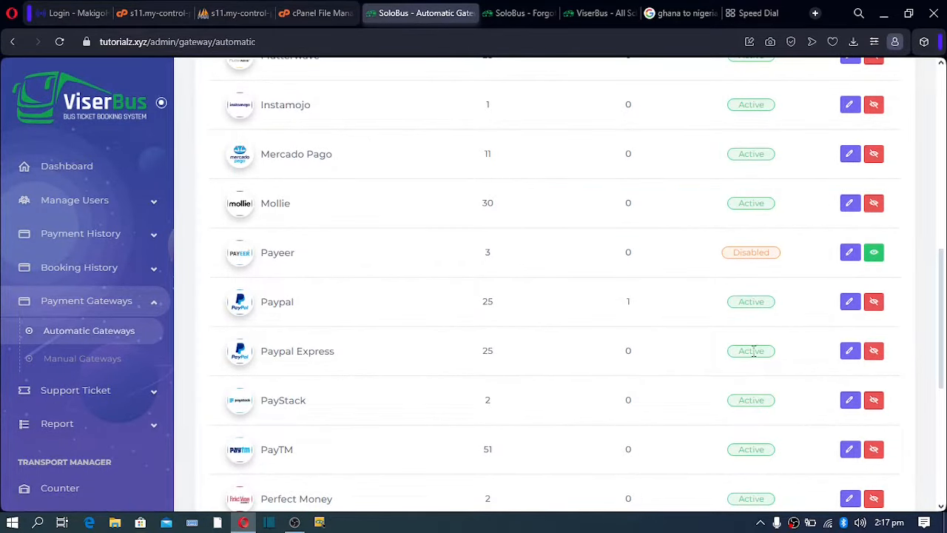
# Open the Flutterwave gateway settings showing its public, secret and encryption key fields.
pyautogui.scroll(2, 748, 391)
pyautogui.click(850, 204)
pyautogui.scroll(-3, 555, 314)
pyautogui.moveTo(670, 314); pyautogui.dragTo(592, 314)
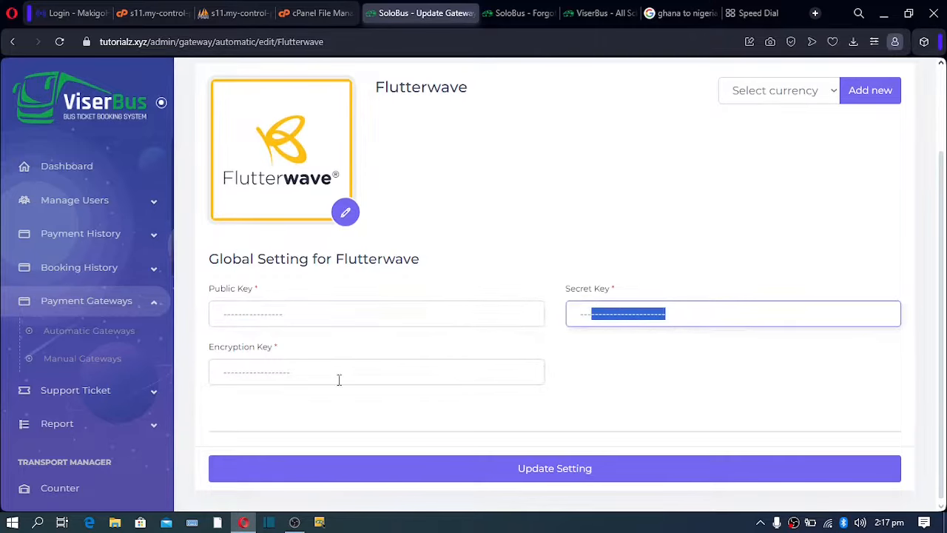
# Check Flutterwave's currency list without adding any, then go to Manual Gateways.
pyautogui.moveTo(338, 373); pyautogui.dragTo(112, 372)
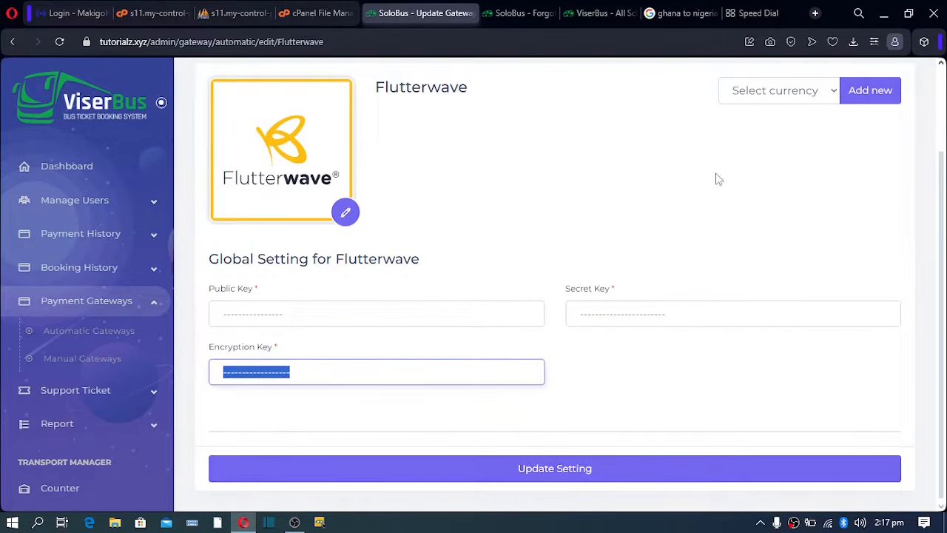
pyautogui.click(819, 95)
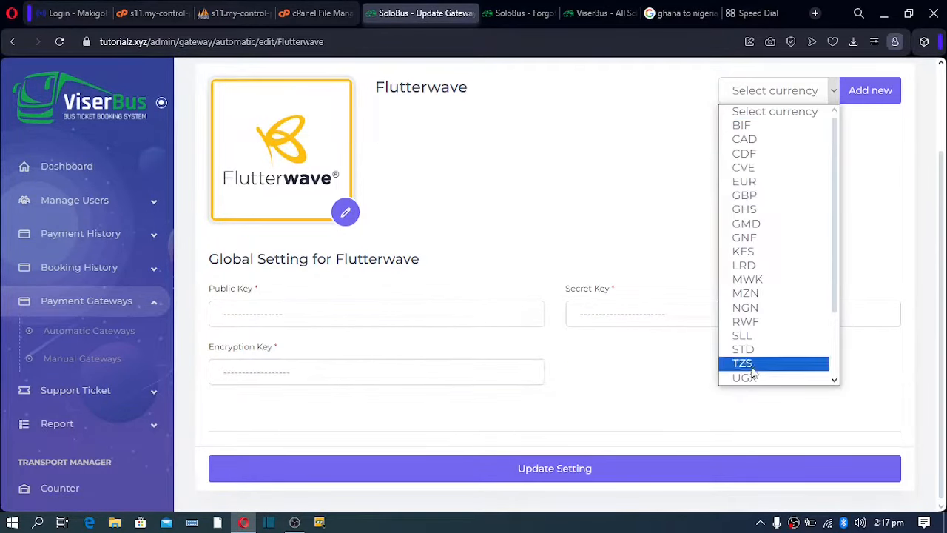
pyautogui.moveTo(835, 276)
pyautogui.mouseDown()
pyautogui.moveTo(838, 346)
pyautogui.moveTo(832, 259)
pyautogui.mouseUp()
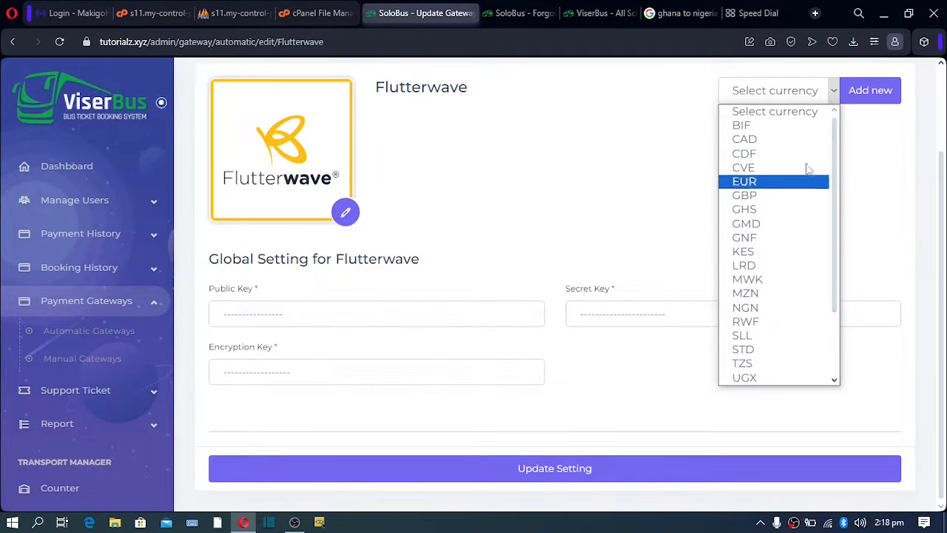
pyautogui.click(543, 307)
pyautogui.scroll(2, 364, 321)
pyautogui.scroll(-2, 184, 345)
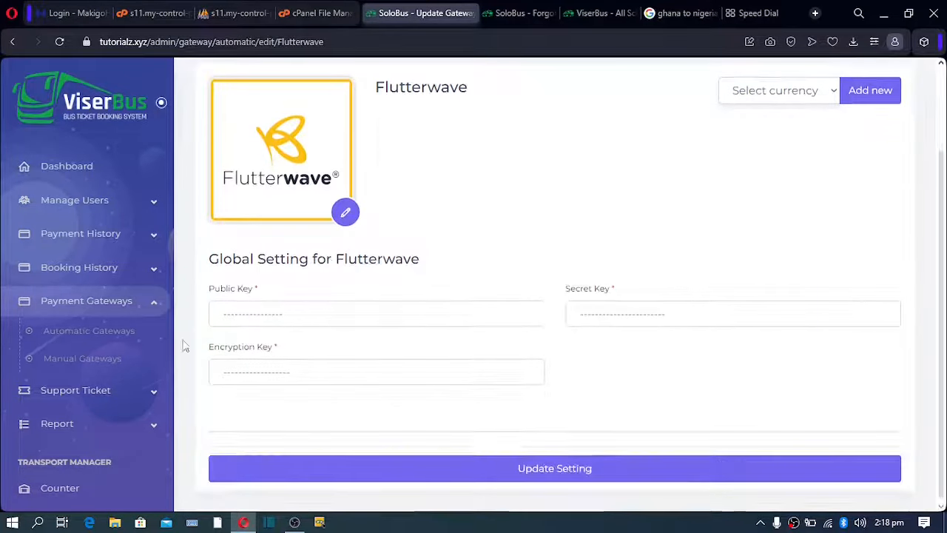
pyautogui.click(65, 363)
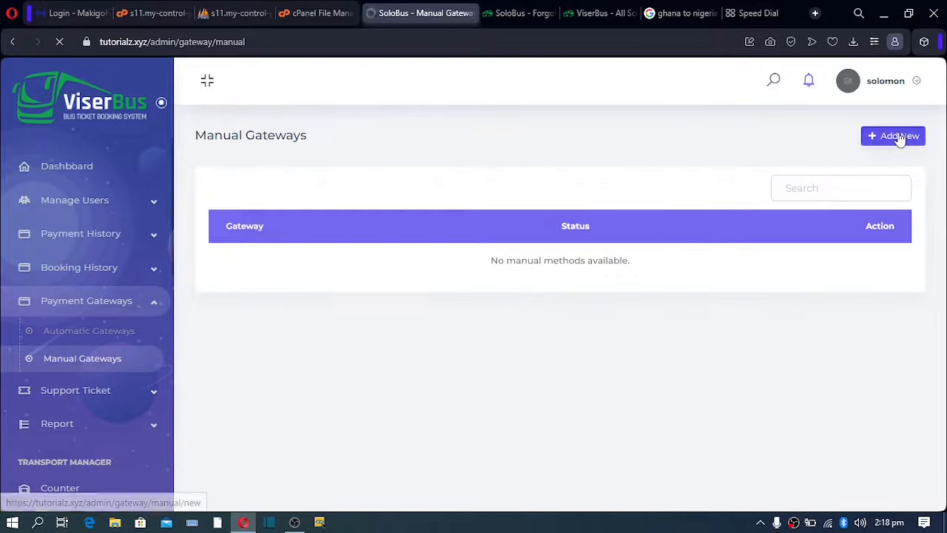
# Start a new manual gateway named 'Bank Transfer' with currency $ and rate 1.
pyautogui.click(894, 138)
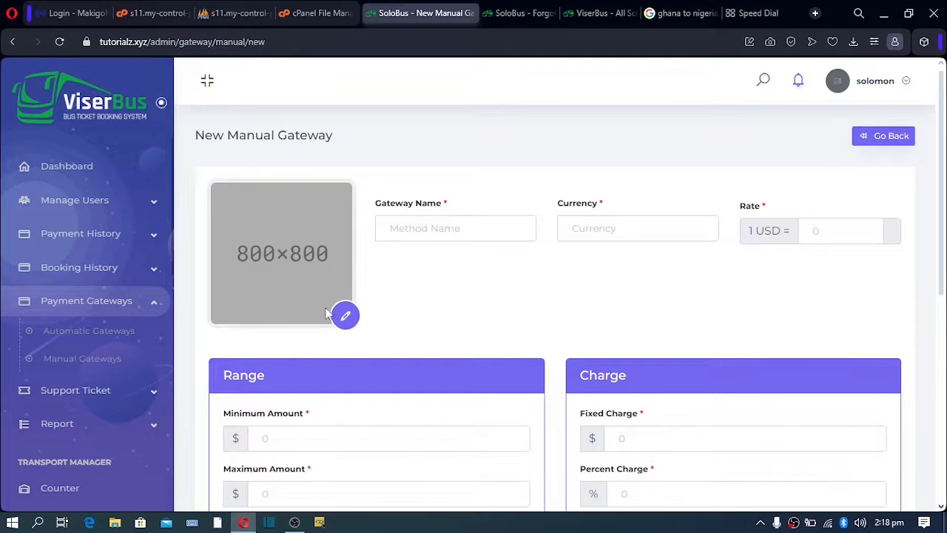
pyautogui.click(423, 227)
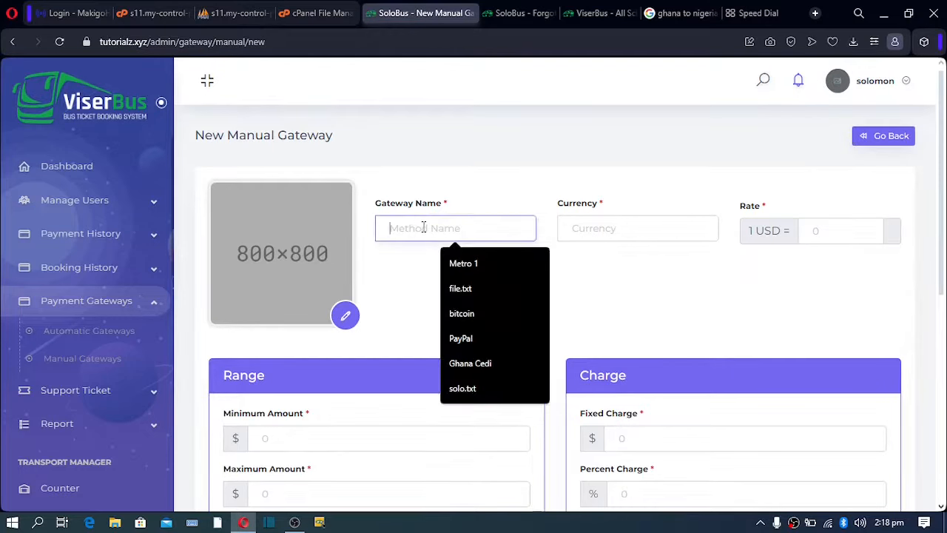
pyautogui.write('Bank')
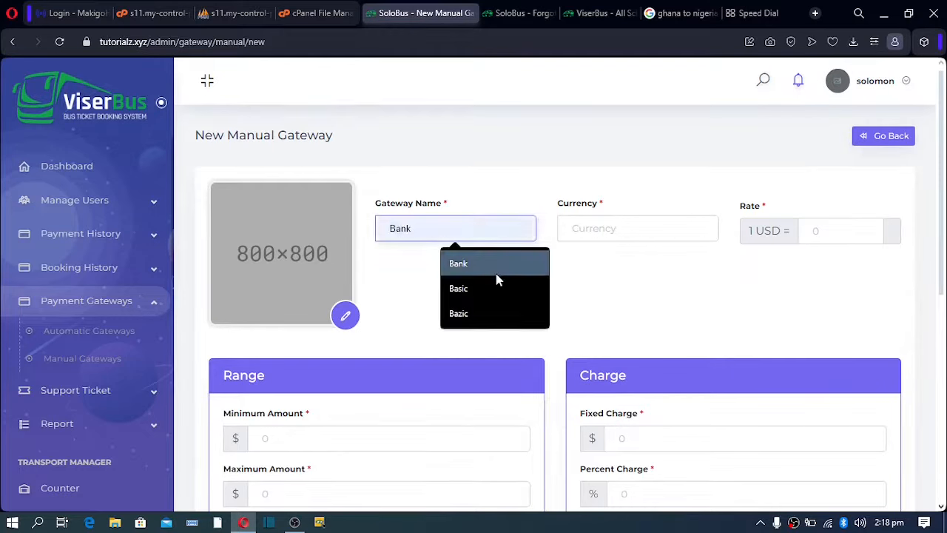
pyautogui.write('n')
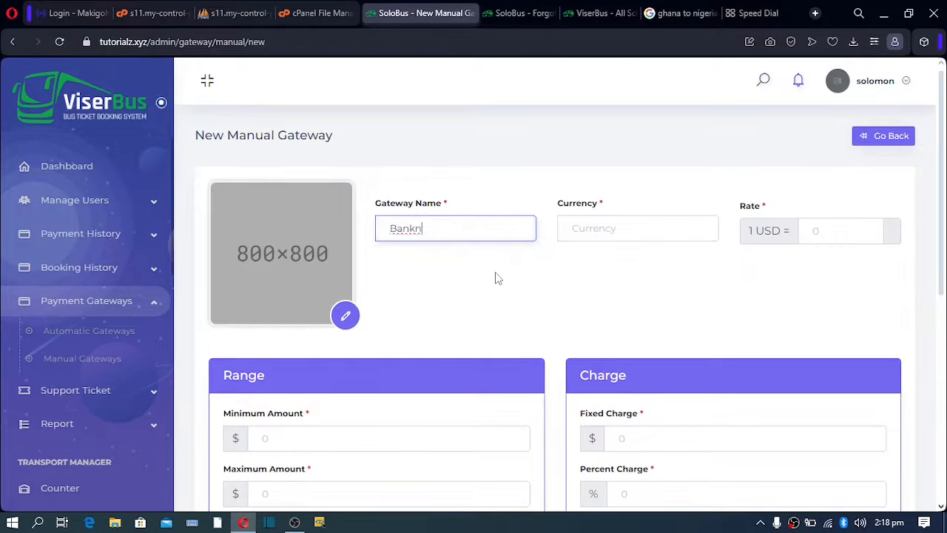
pyautogui.press('BackSpace')
pyautogui.write('Transfer')
pyautogui.click(615, 227)
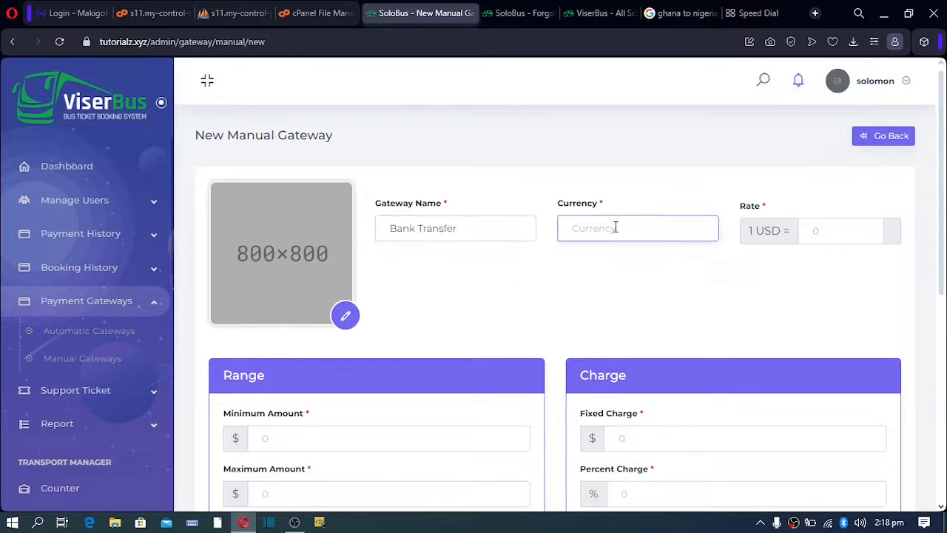
pyautogui.write('$')
pyautogui.click(818, 231)
pyautogui.write('1')
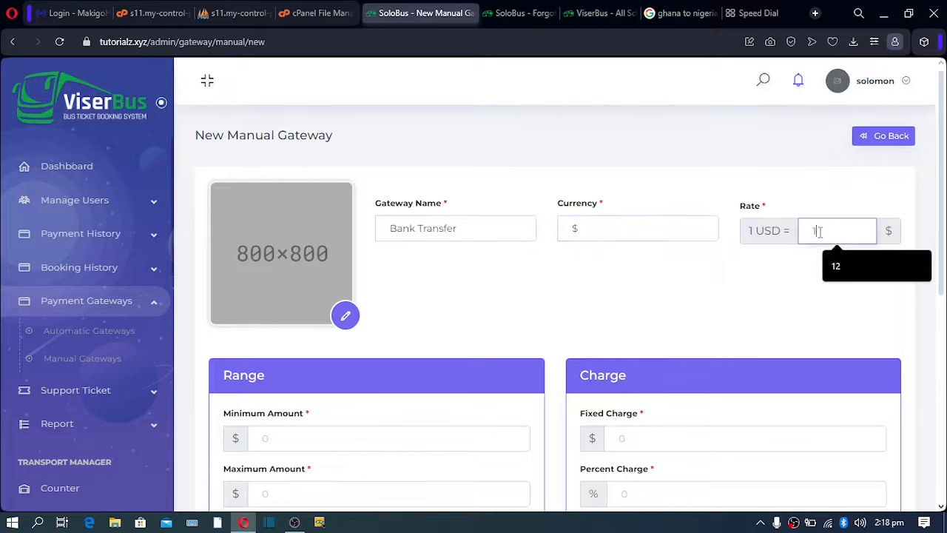
pyautogui.click(770, 279)
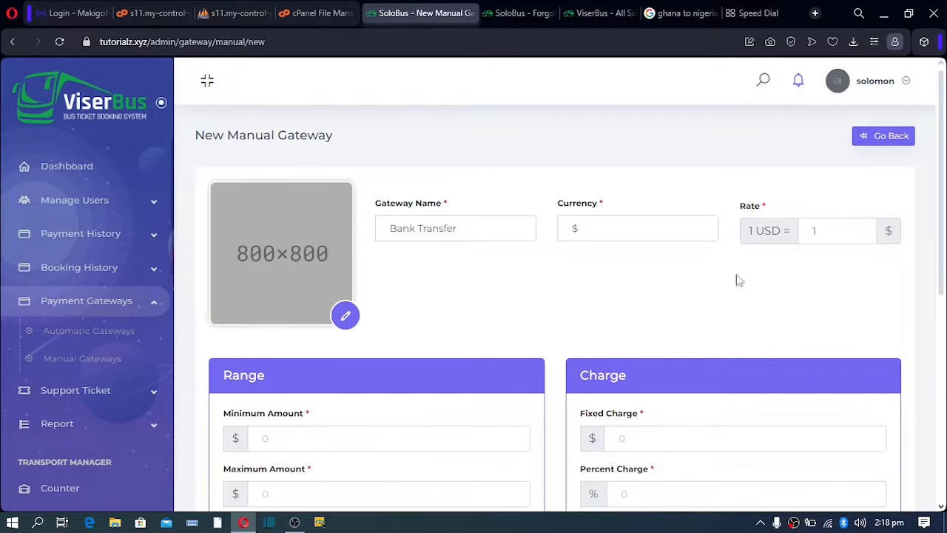
# Set Bank Transfer limits to 1–1000, fixed charge 1 and percent charge 5.
pyautogui.scroll(-2, 567, 302)
pyautogui.click(293, 303)
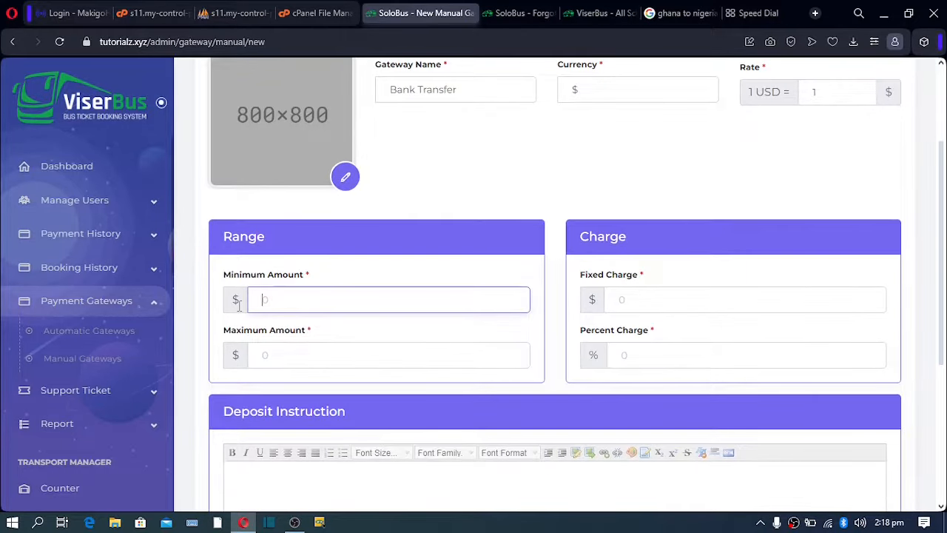
pyautogui.write('1')
pyautogui.click(274, 362)
pyautogui.write('1000')
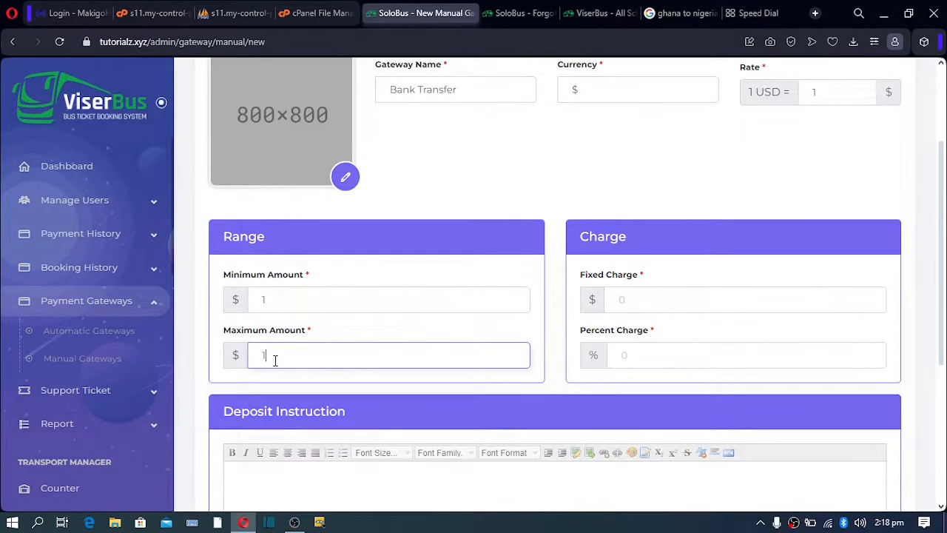
pyautogui.click(651, 300)
pyautogui.write('1')
pyautogui.click(651, 356)
pyautogui.write('5')
pyautogui.scroll(-3, 555, 333)
pyautogui.click(474, 311)
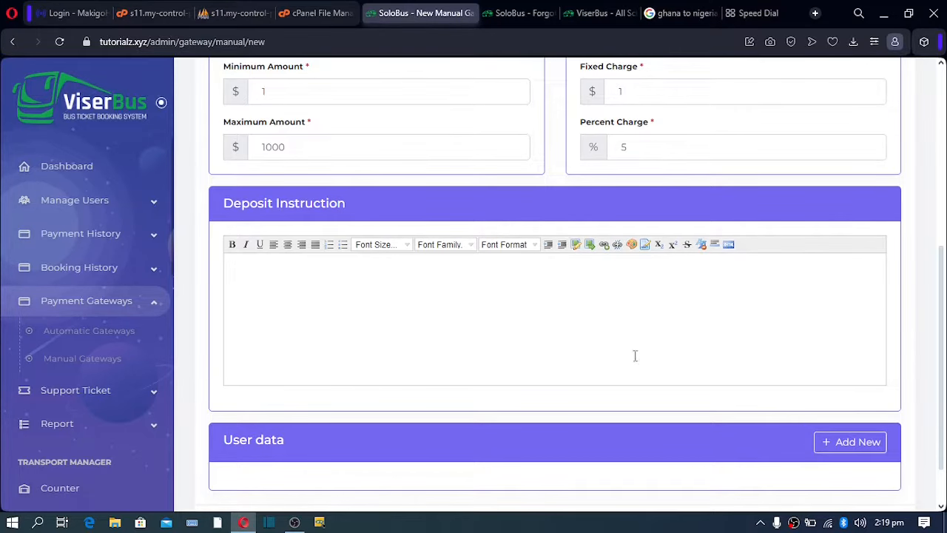
# Add a new Input Text, Required user-data field row to the Bank Transfer form.
pyautogui.click(847, 442)
pyautogui.scroll(-1, 795, 420)
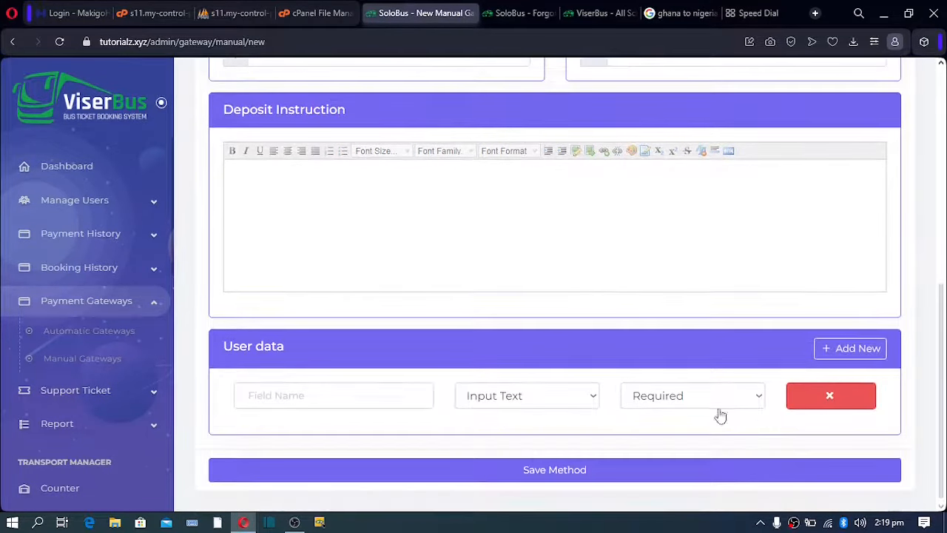
pyautogui.click(305, 393)
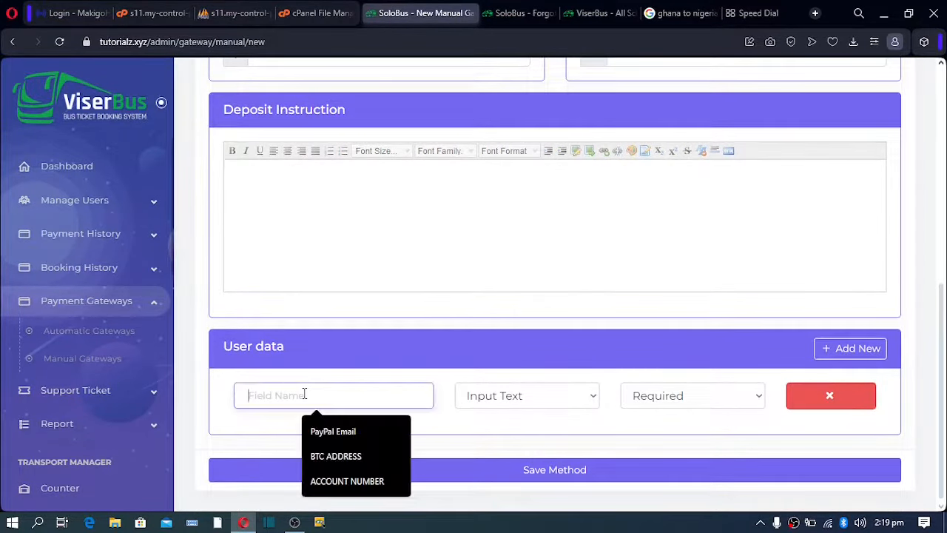
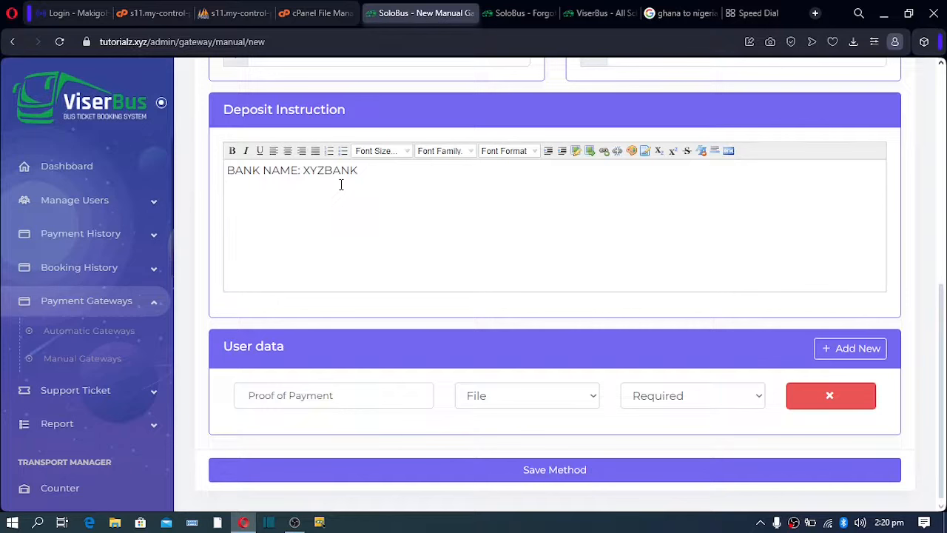
# Type the account number line in the Deposit Instruction and start the next line.
pyautogui.write('COUNT NUMBER:00000000078')
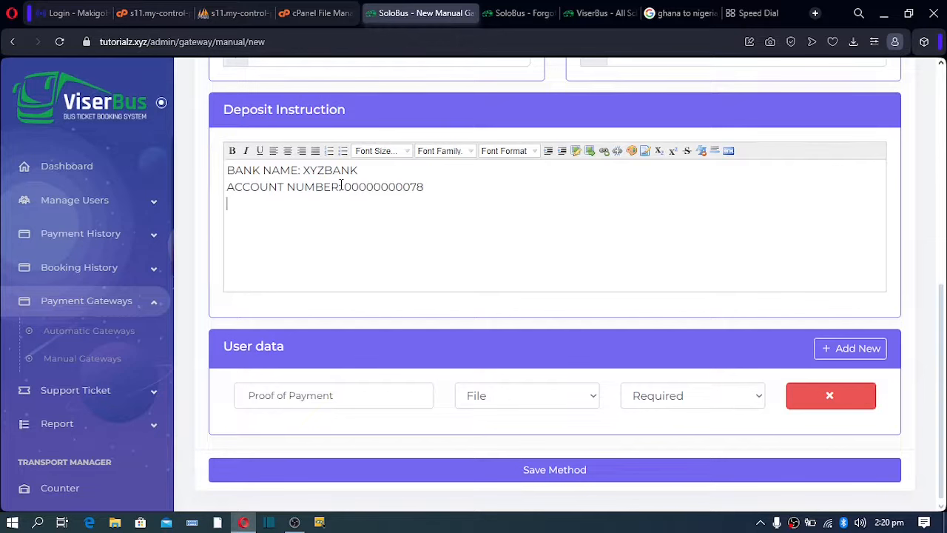
pyautogui.write('T /')
pyautogui.hotkey('alt', 'space')
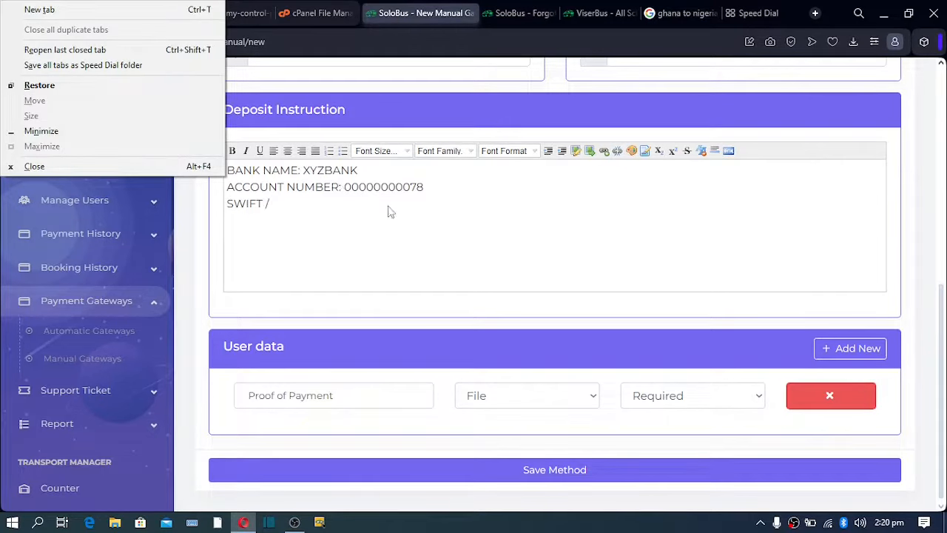
pyautogui.click(323, 239)
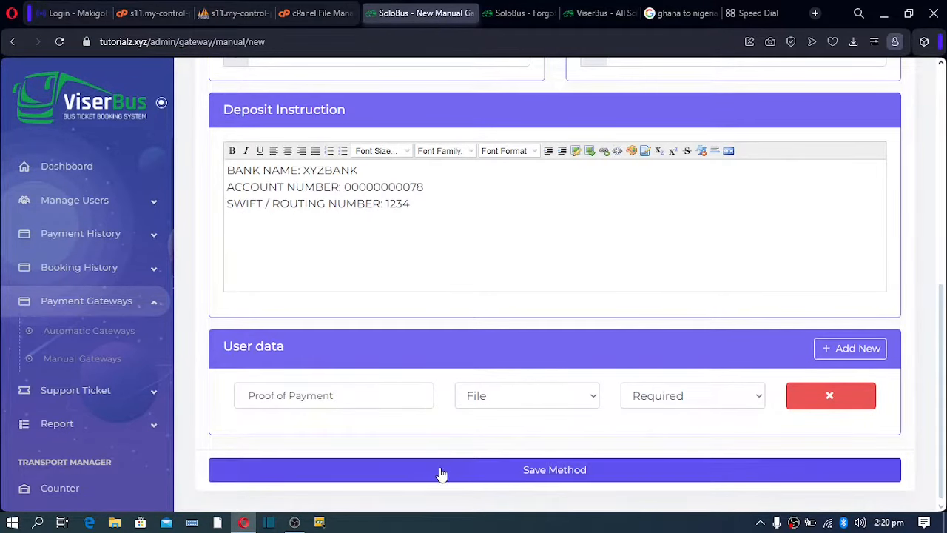
# Select all of the bank name, account and routing number deposit instruction text.
pyautogui.moveTo(562, 237); pyautogui.dragTo(319, 201)
pyautogui.hotkey('ctrl', 'a')
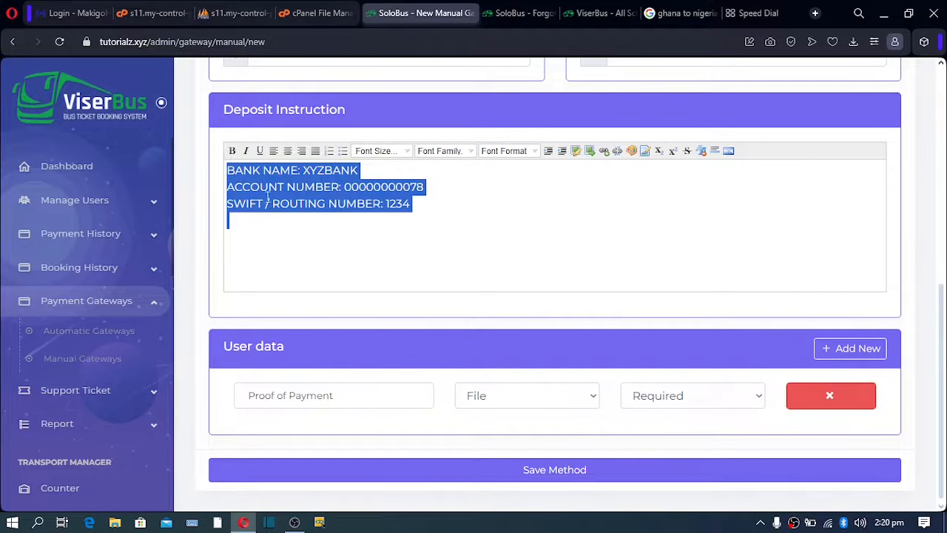
pyautogui.click(247, 235)
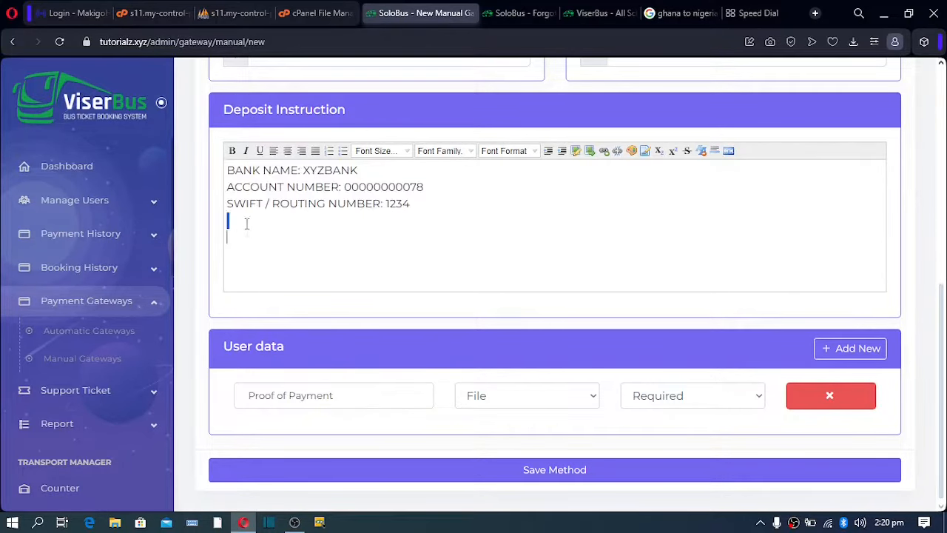
pyautogui.hotkey('ctrl', 'a')
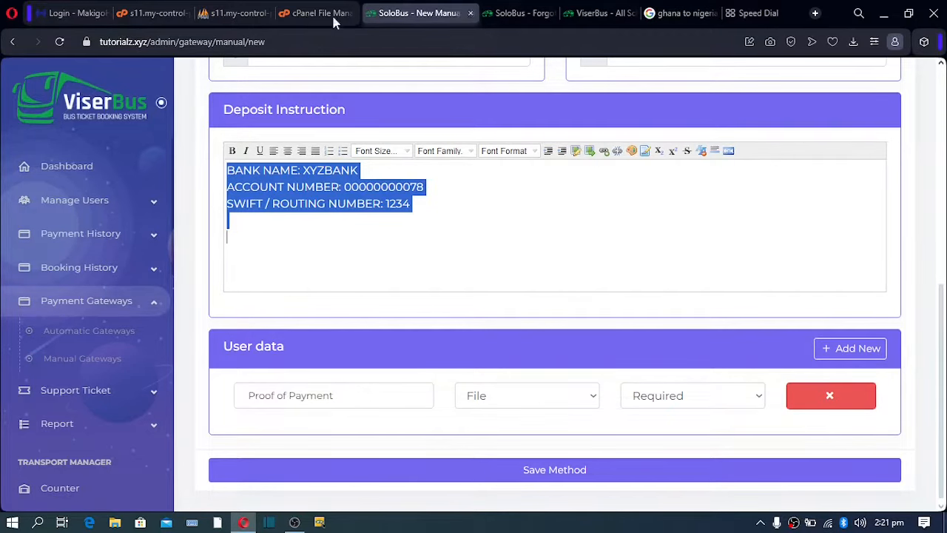
pyautogui.moveTo(265, 41); pyautogui.dragTo(194, 42)
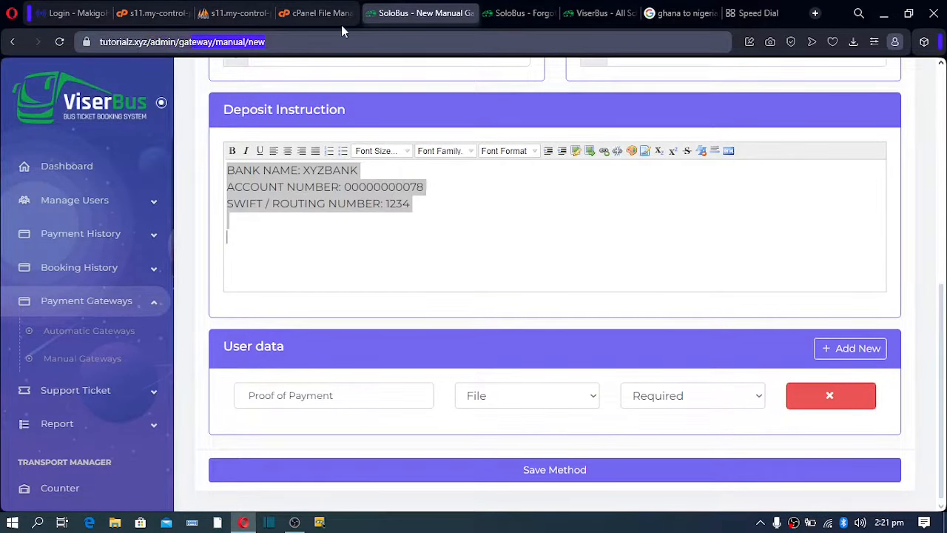
# Open the tutorialz.xyz ViserBus site in a new browser tab.
pyautogui.click(749, 12)
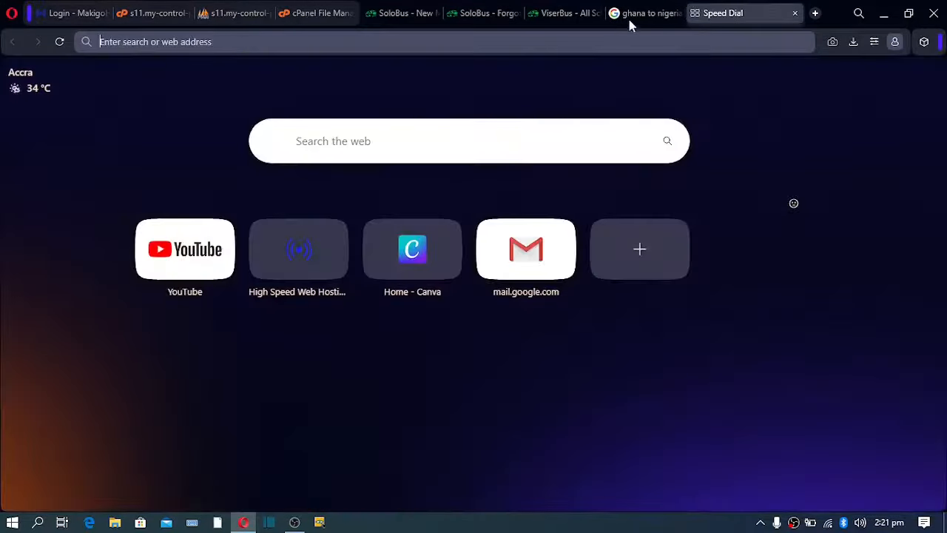
pyautogui.write('TU')
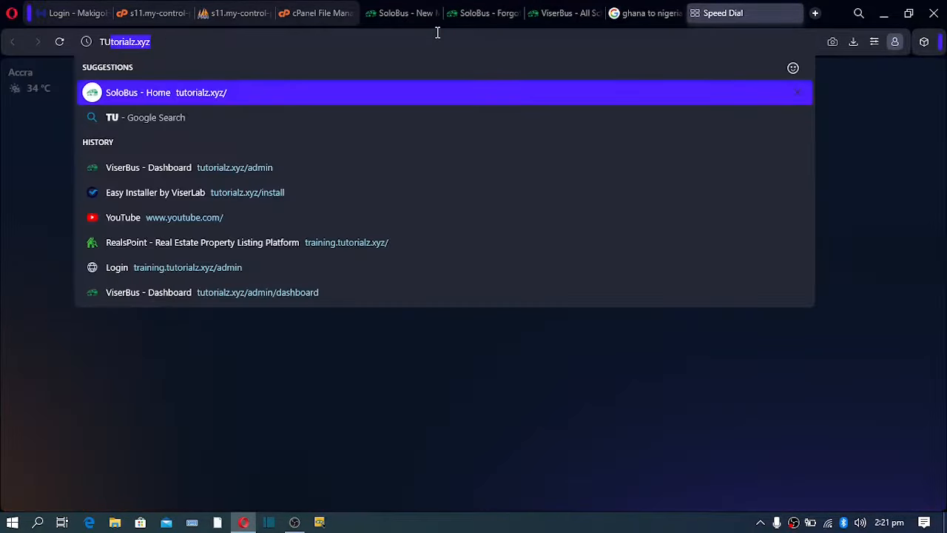
pyautogui.press('Return')
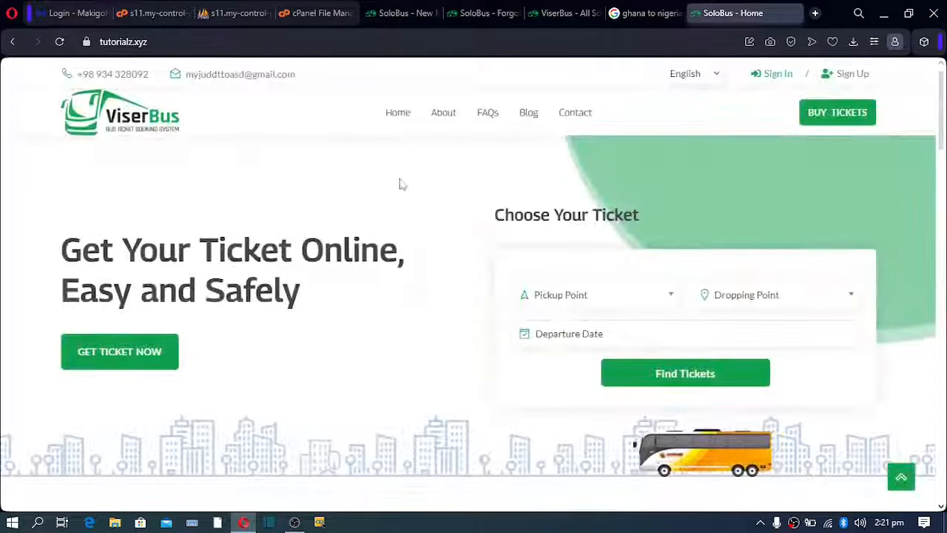
# Search tickets from Ghana to Nigeria departing 12/31/2023.
pyautogui.click(571, 300)
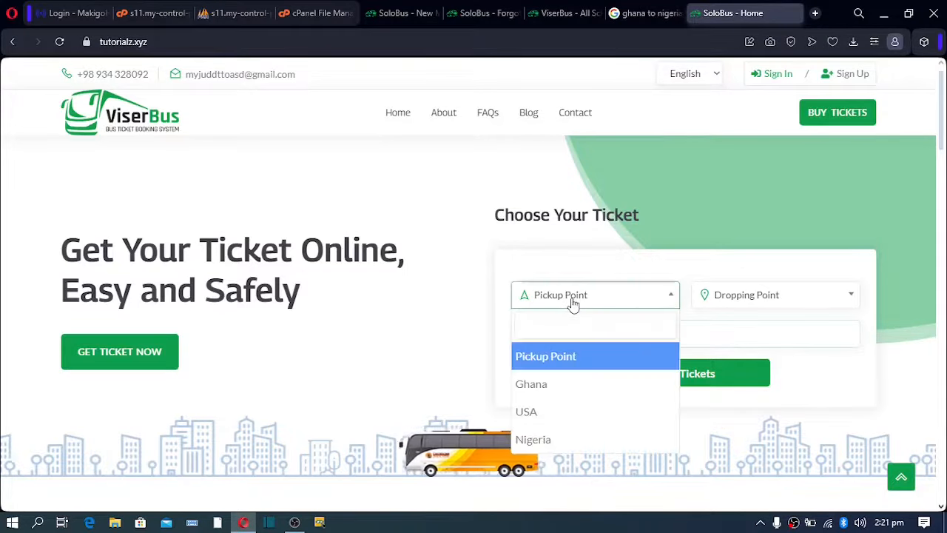
pyautogui.click(557, 385)
pyautogui.click(774, 305)
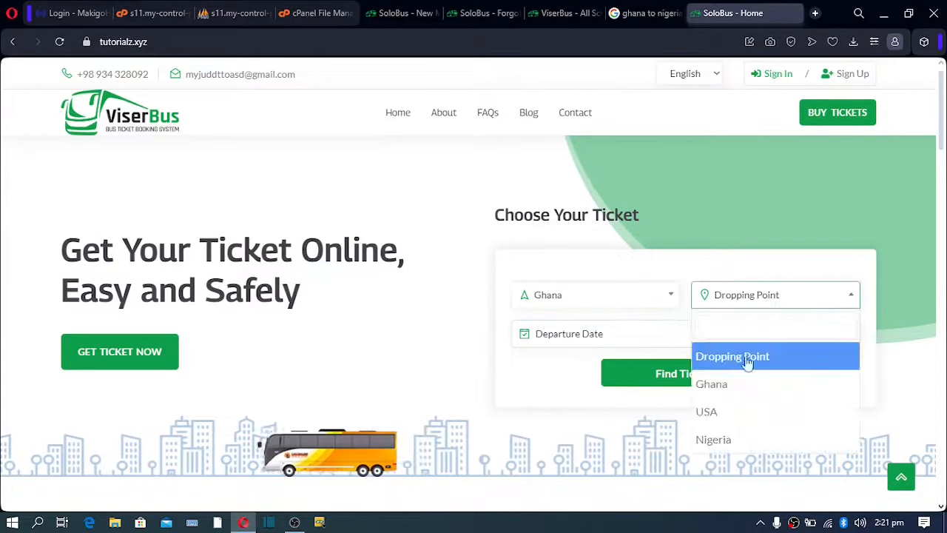
pyautogui.click(731, 439)
pyautogui.click(592, 334)
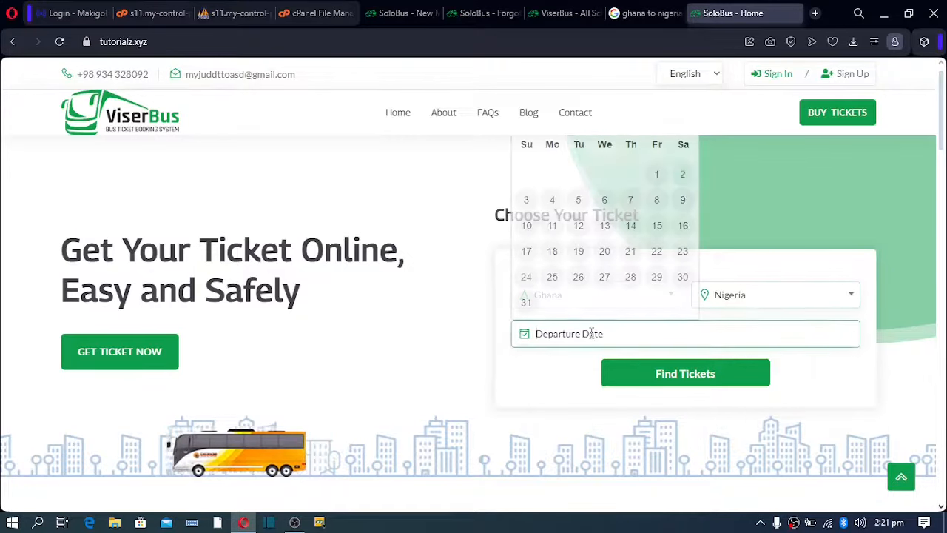
pyautogui.click(526, 304)
pyautogui.click(666, 380)
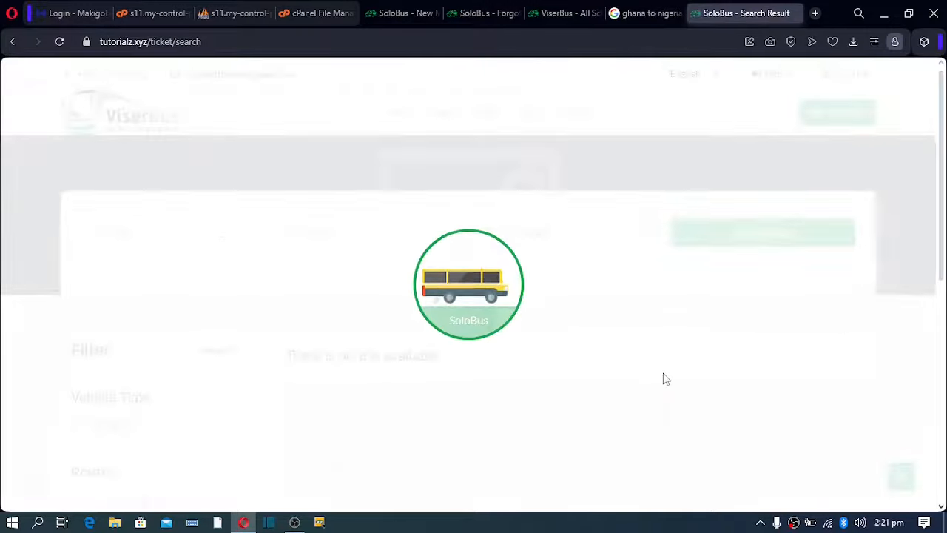
# After 'no trip available', filter results to the GH - NG route to reveal Metro 1.
pyautogui.scroll(-3, 434, 293)
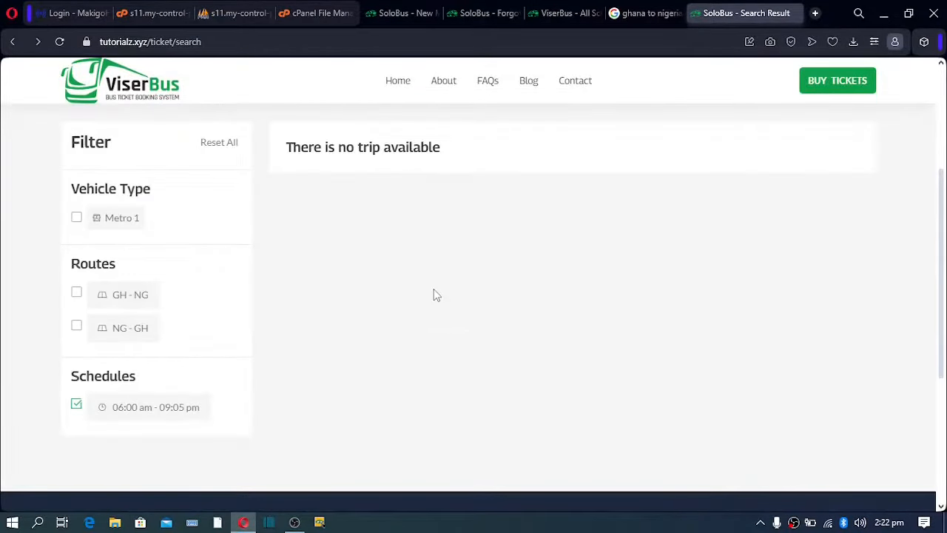
pyautogui.tripleClick(308, 150)
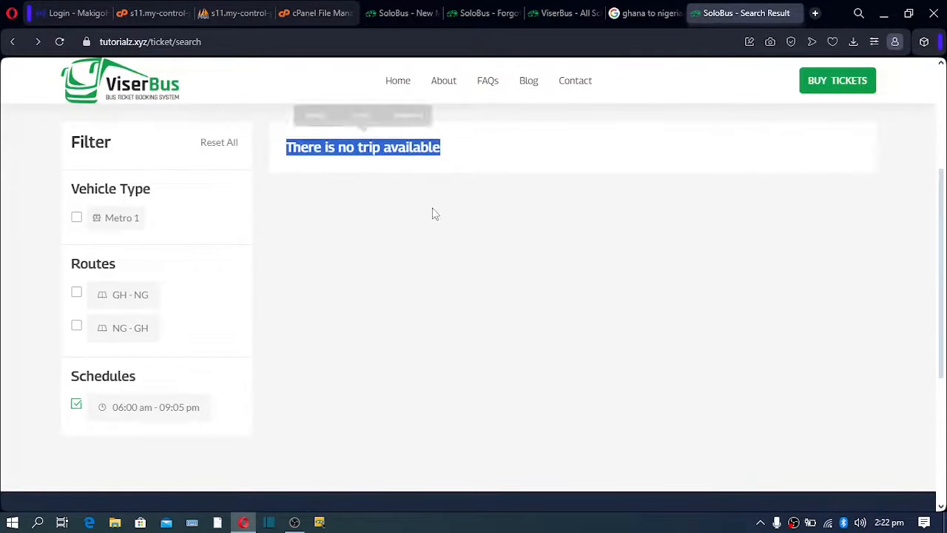
pyautogui.click(410, 223)
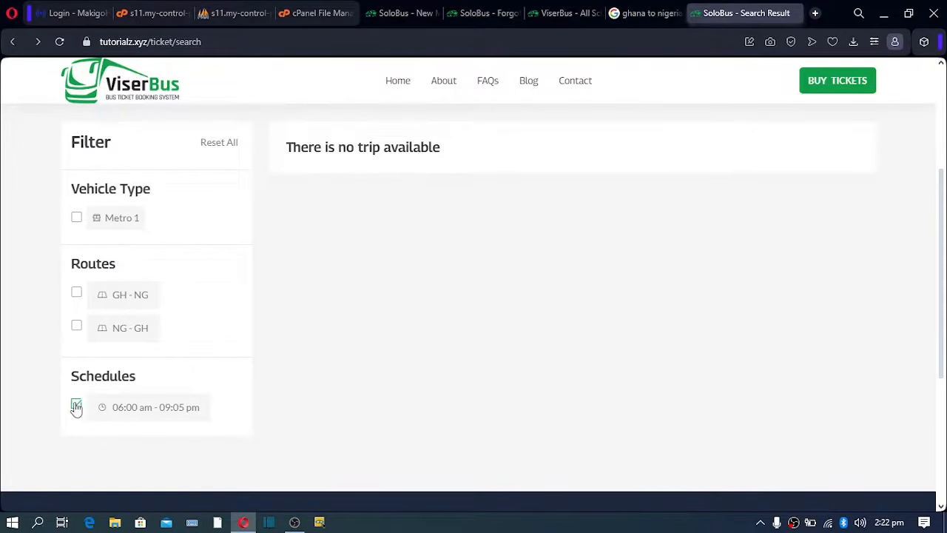
pyautogui.click(77, 294)
pyautogui.scroll(-3, 260, 303)
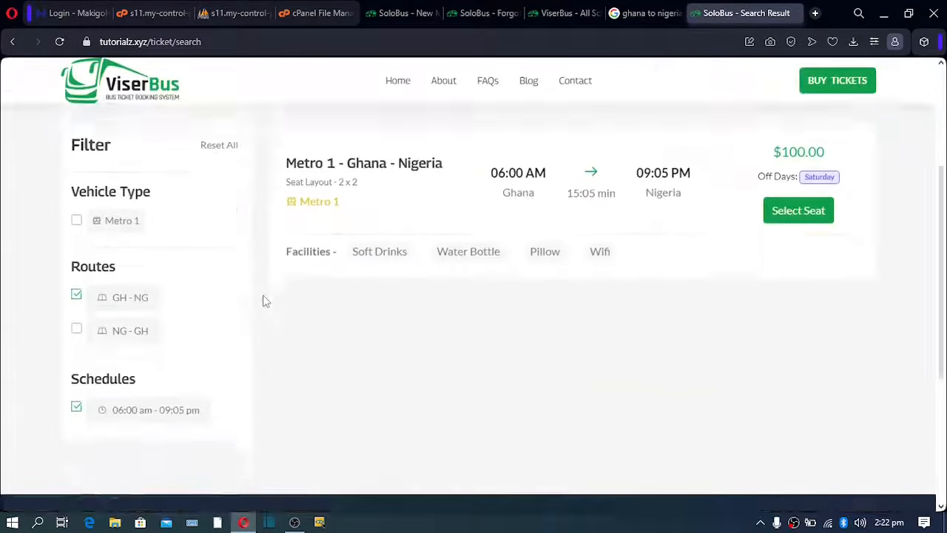
pyautogui.scroll(3, 266, 301)
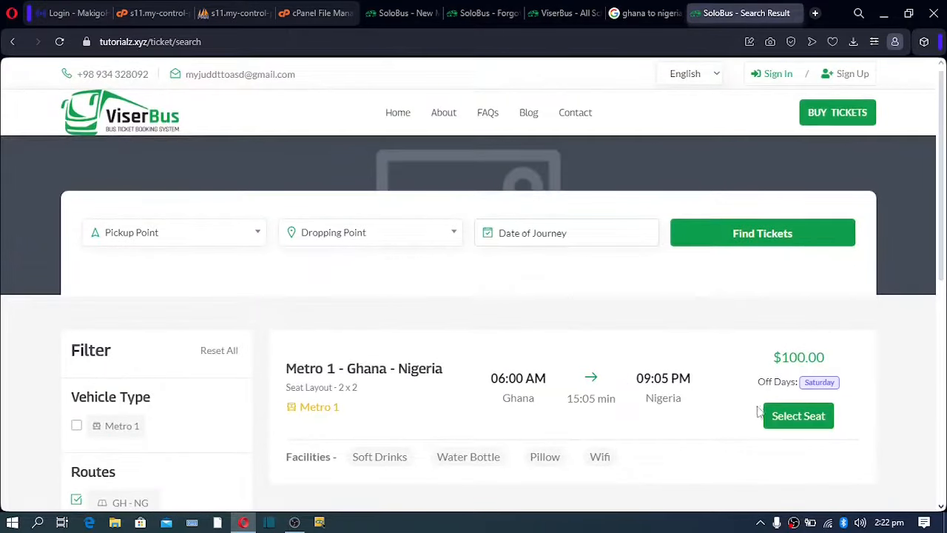
# Open Metro 1 seat booking and check the 12/24/2023 journey date.
pyautogui.click(805, 419)
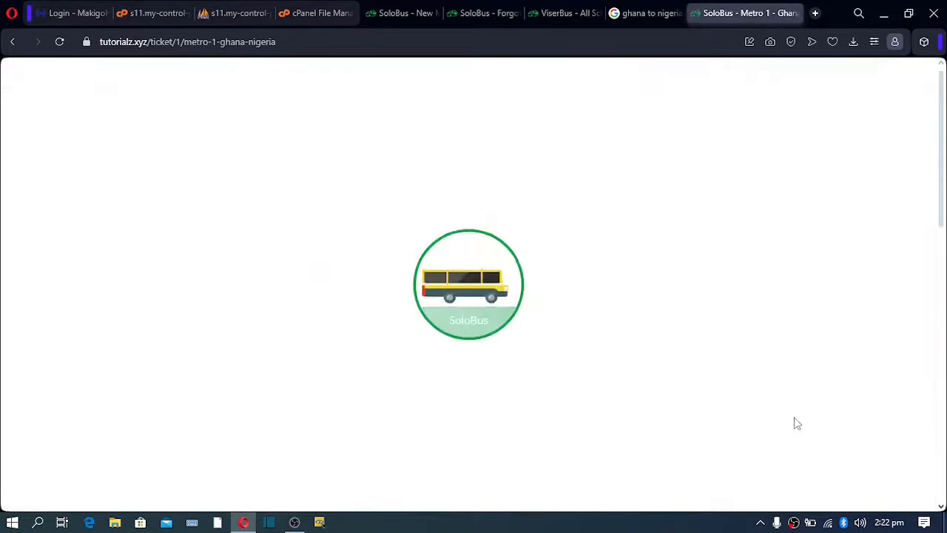
pyautogui.scroll(-3, 599, 330)
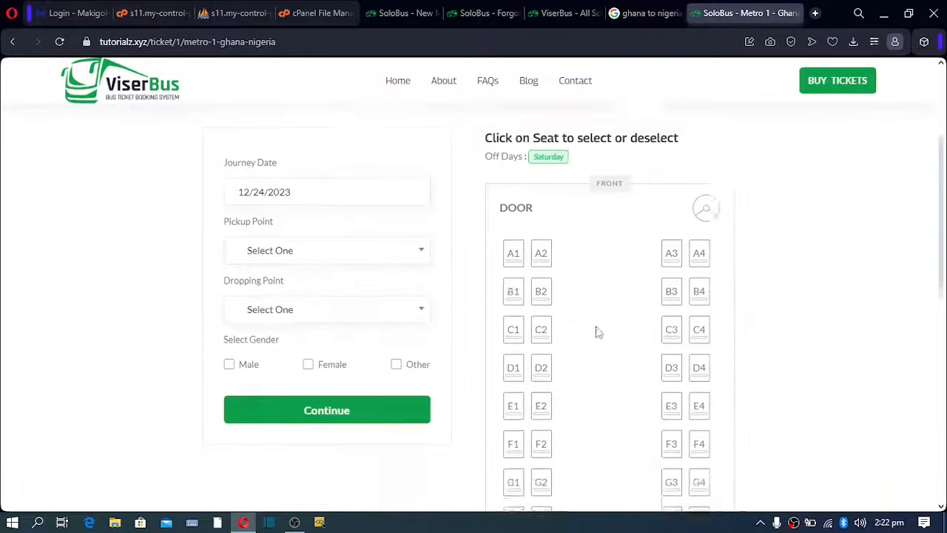
pyautogui.scroll(-5, 598, 333)
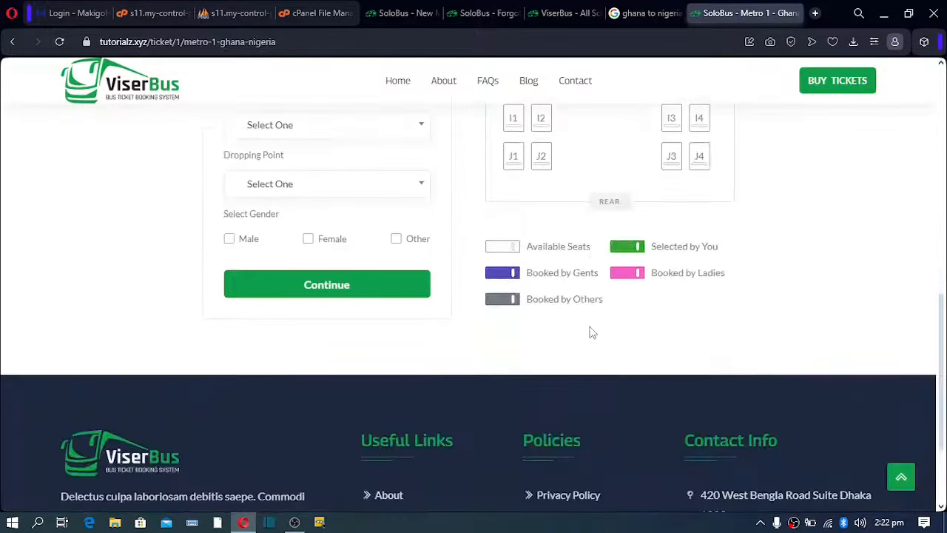
pyautogui.scroll(5, 592, 332)
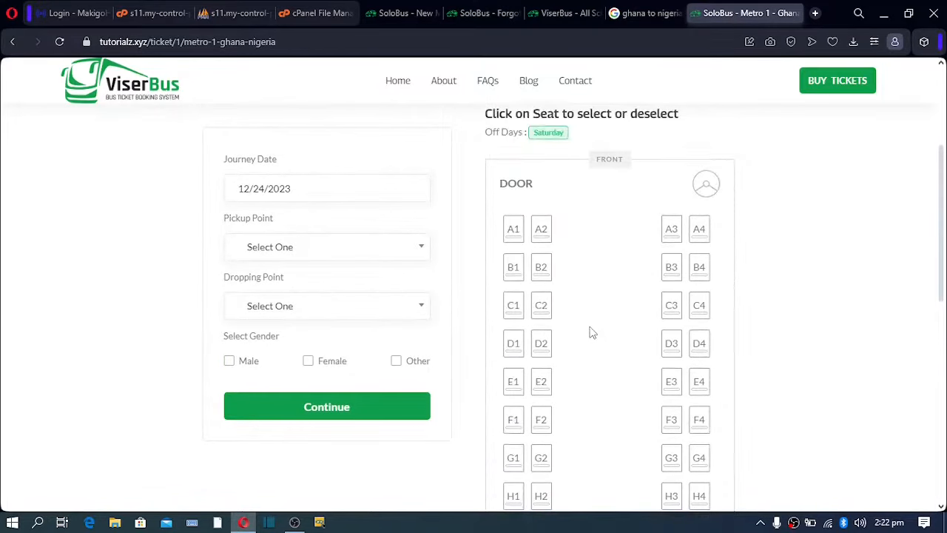
pyautogui.click(236, 188)
pyautogui.moveTo(236, 188); pyautogui.dragTo(321, 190)
pyautogui.click(144, 211)
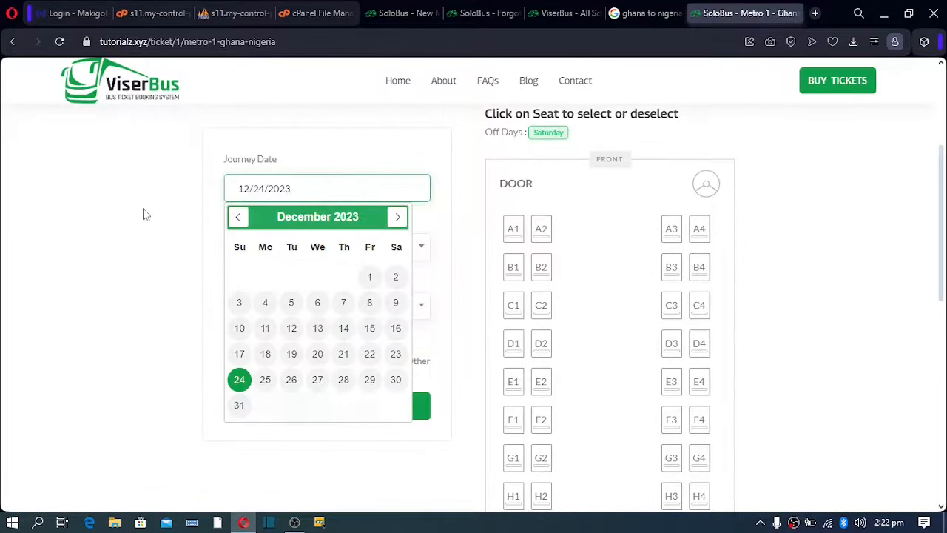
# Mark the passenger as Male and try continuing and reserving seat C1 without stops.
pyautogui.click(275, 250)
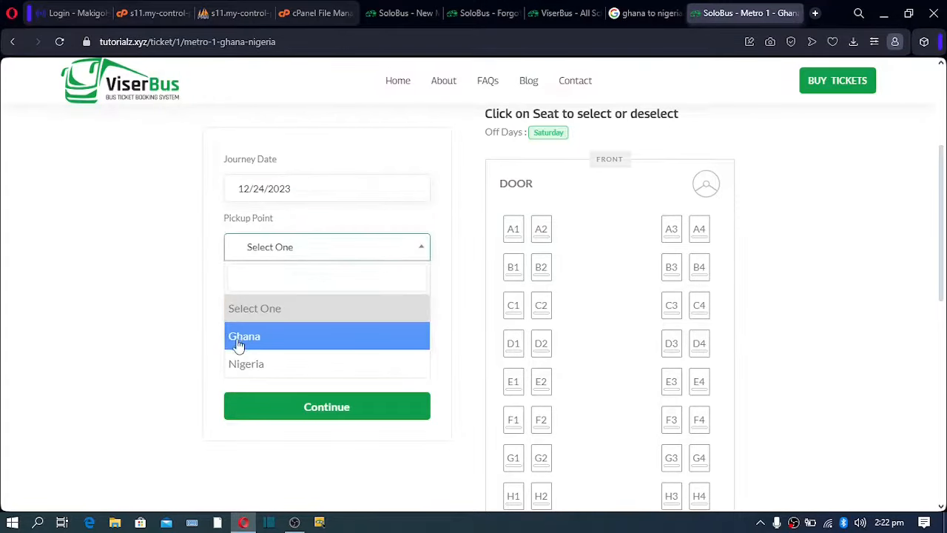
pyautogui.click(154, 333)
pyautogui.click(293, 314)
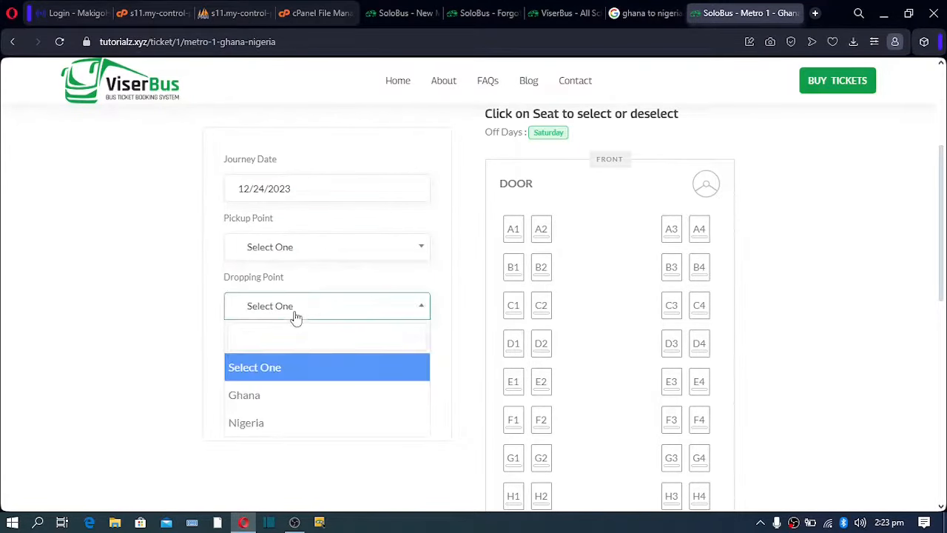
pyautogui.click(157, 415)
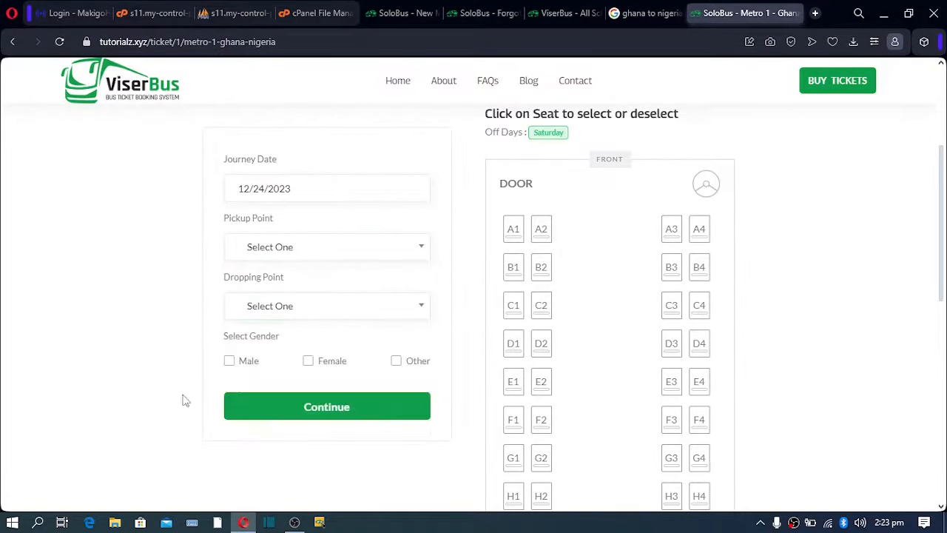
pyautogui.click(229, 361)
pyautogui.click(315, 412)
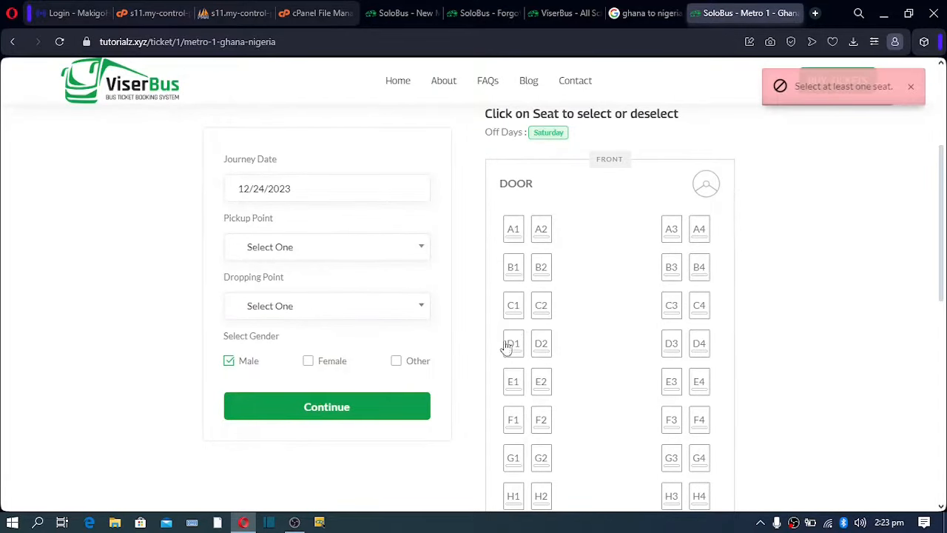
pyautogui.click(514, 309)
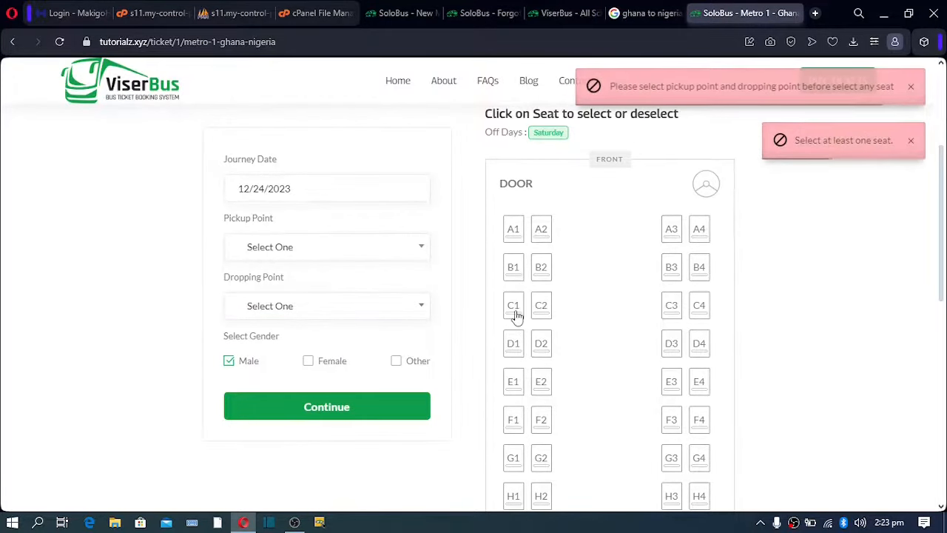
# Set pickup Ghana and dropping Nigeria, reserve seat I1, then return to the home page.
pyautogui.click(336, 246)
pyautogui.click(278, 337)
pyautogui.click(285, 309)
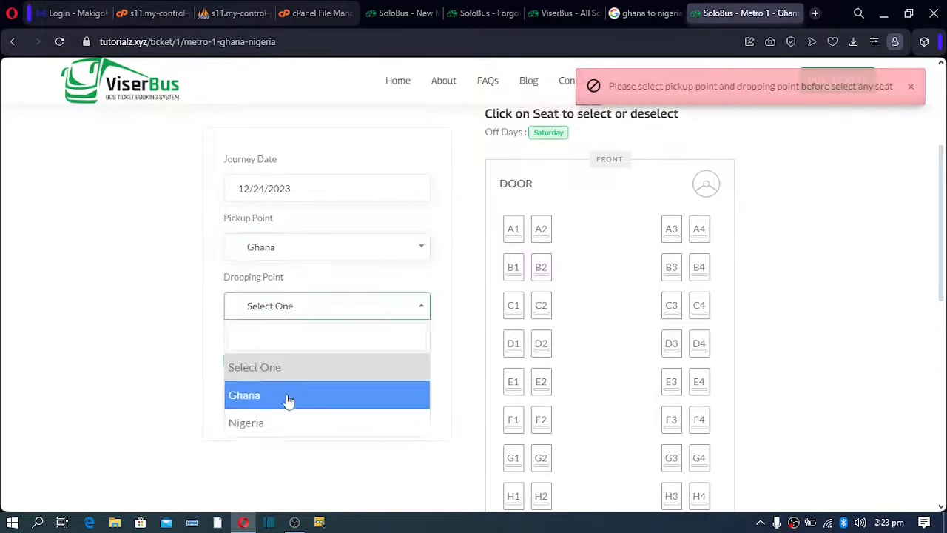
pyautogui.click(276, 429)
pyautogui.scroll(2, 508, 273)
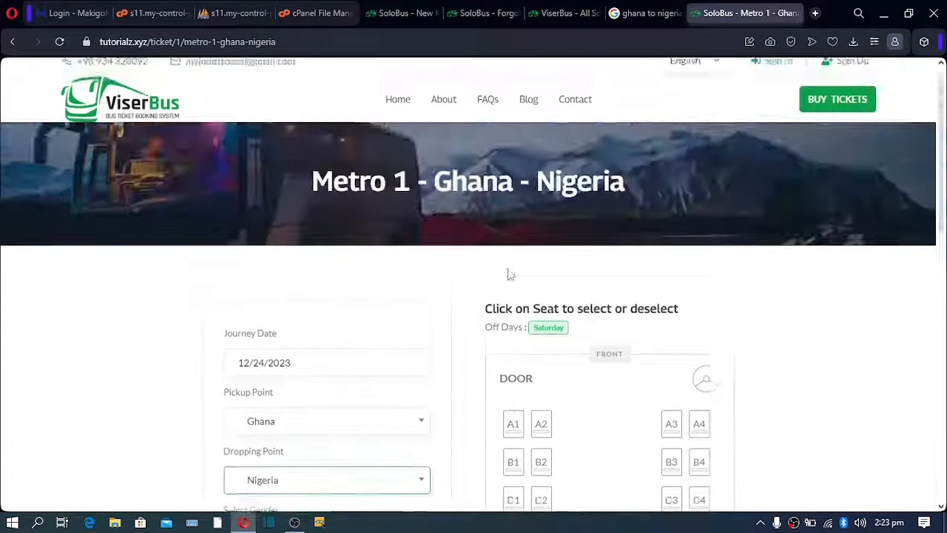
pyautogui.scroll(-5, 509, 274)
pyautogui.click(512, 262)
pyautogui.moveTo(411, 361); pyautogui.dragTo(375, 361)
pyautogui.scroll(7, 573, 364)
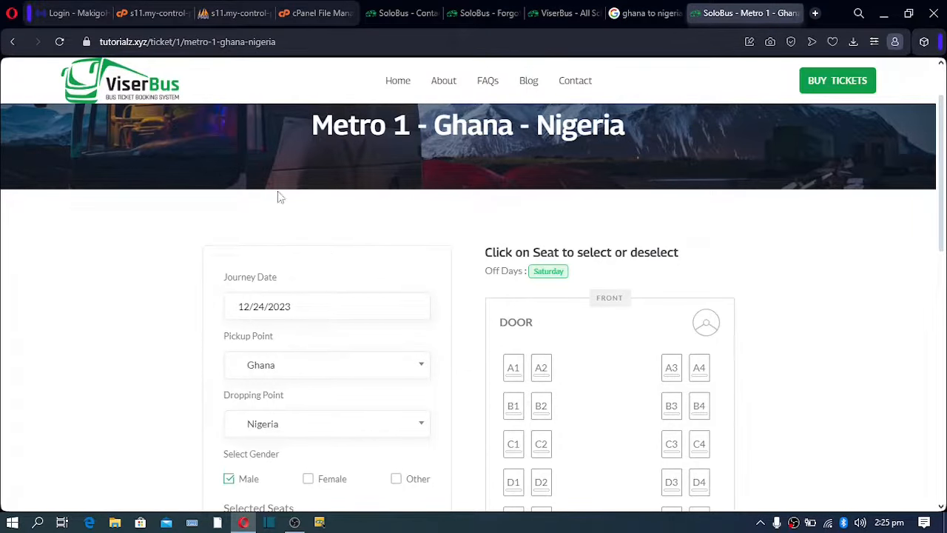
pyautogui.click(129, 93)
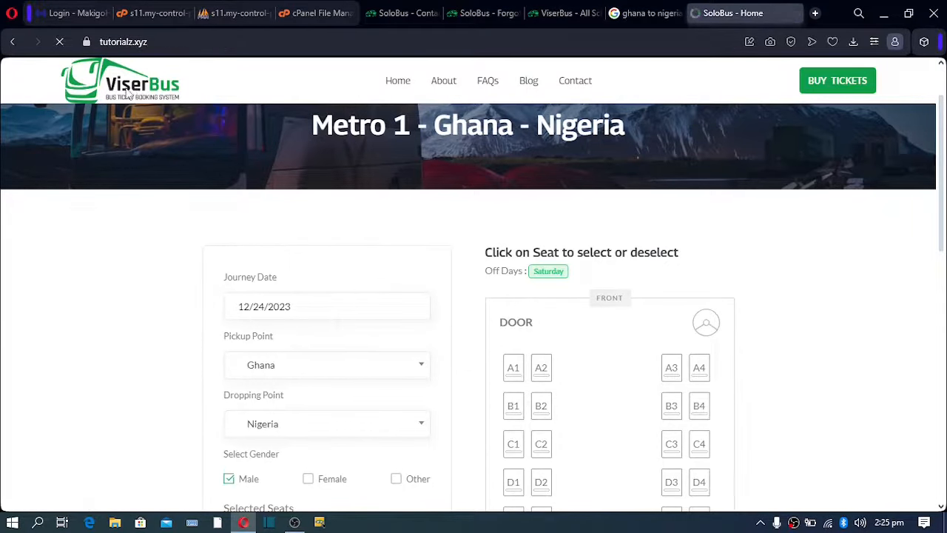